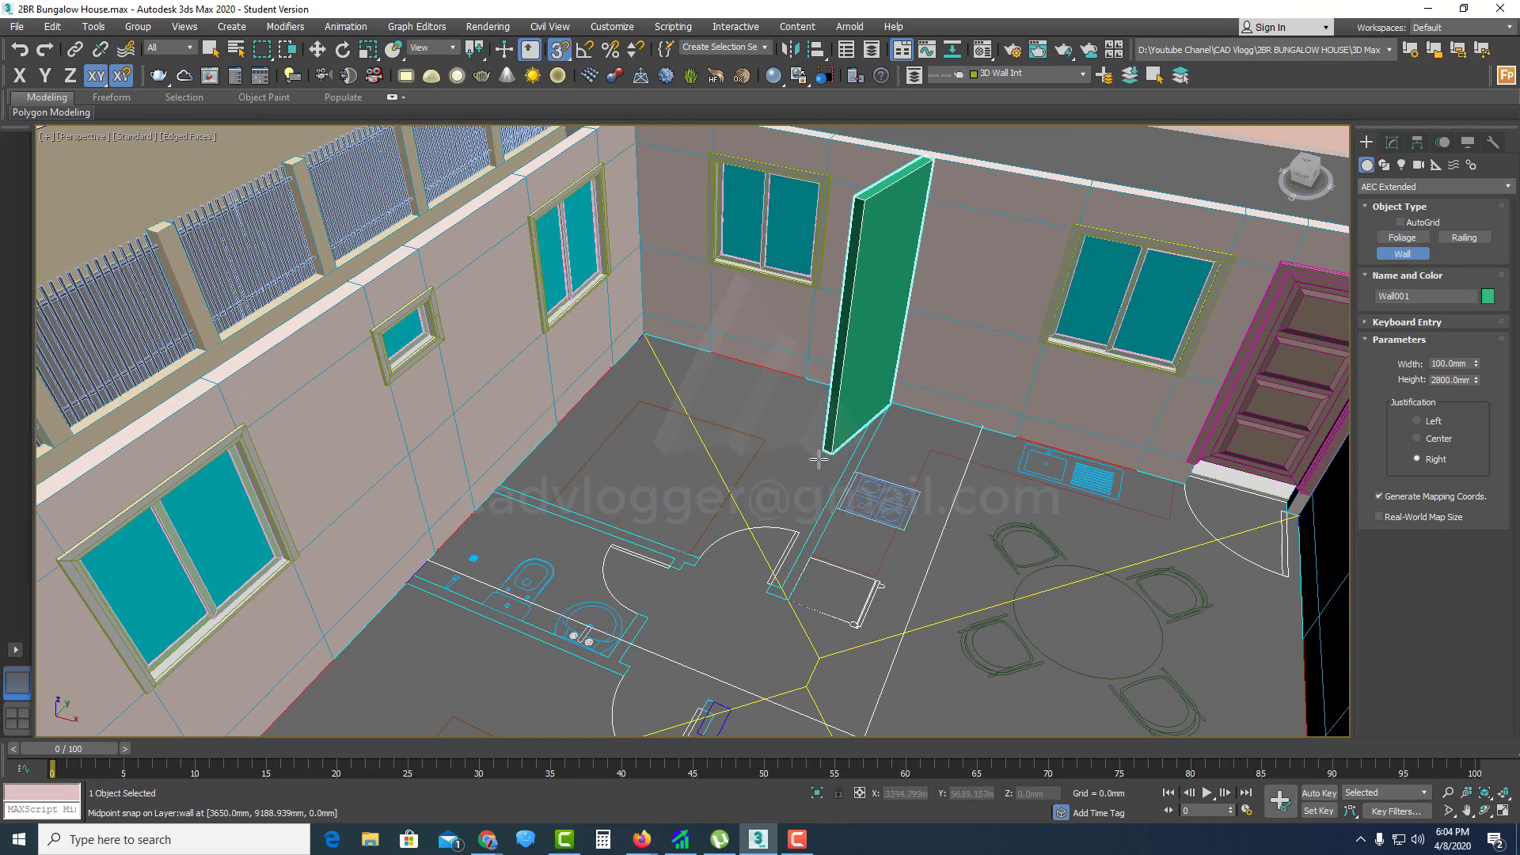
Step: Trace the L-shaped kitchen-side bedroom partition from the plan as a 100 mm wide wall and set its height to 2500 mm
{"action": "scroll", "coordinate": [773, 564], "scroll_direction": "up", "scroll_amount": 2}
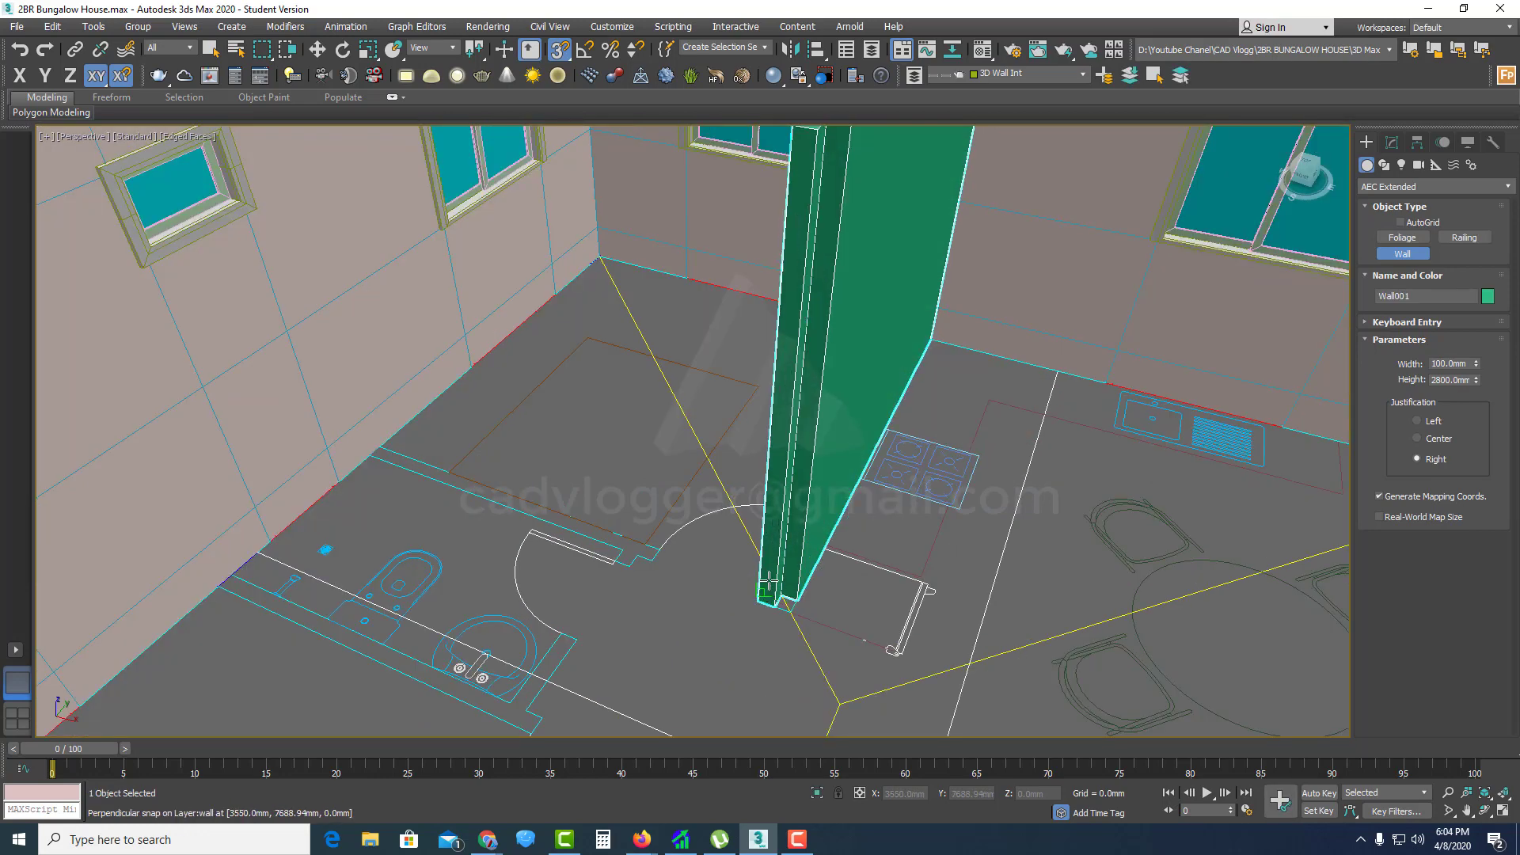
{"action": "scroll", "coordinate": [769, 584], "scroll_direction": "up", "scroll_amount": 2}
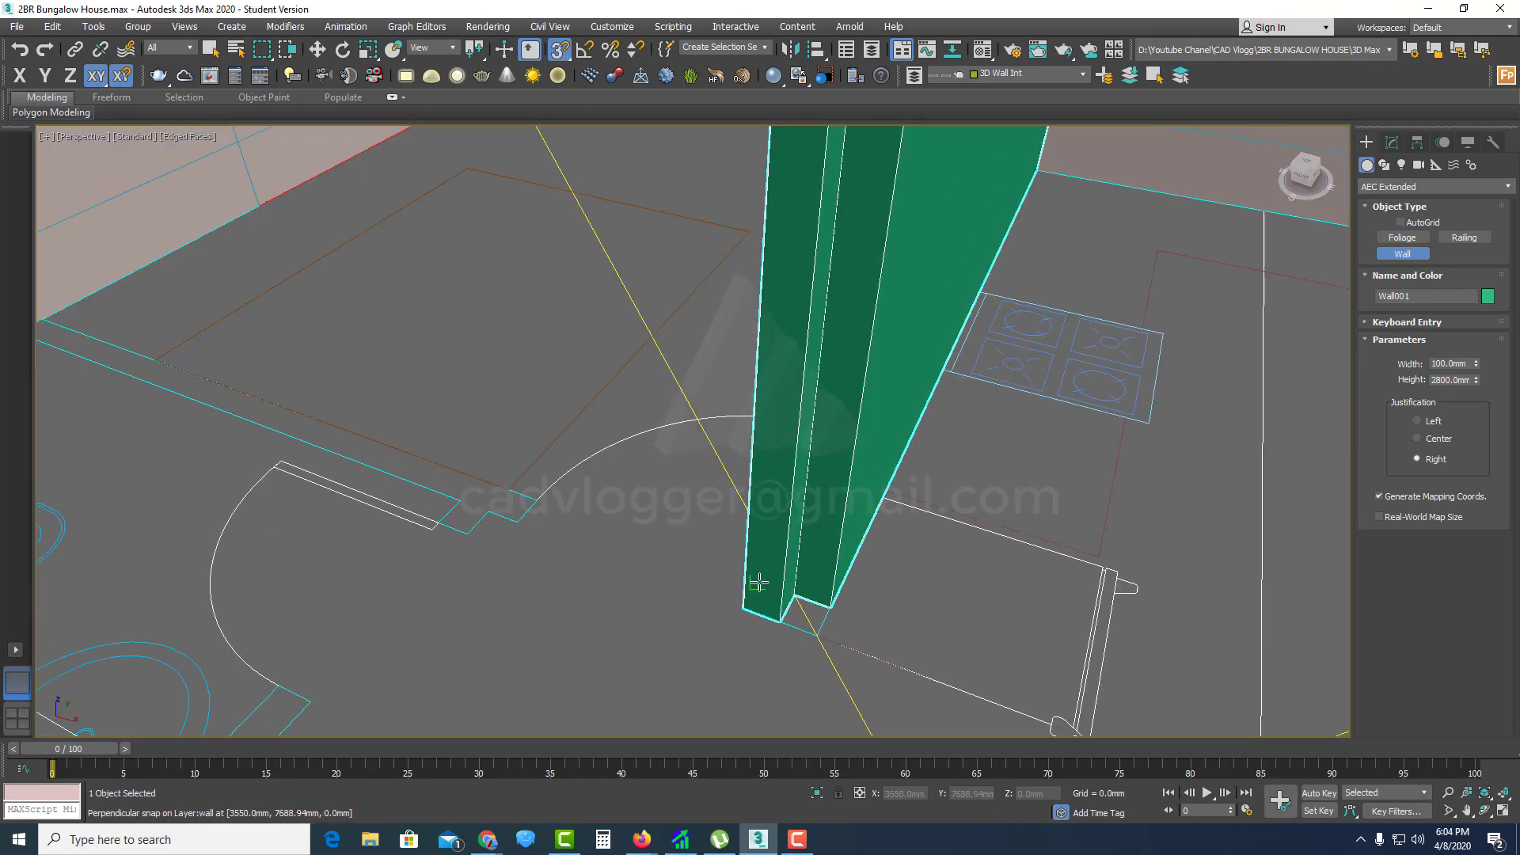
{"action": "left_click", "coordinate": [759, 584]}
{"action": "scroll", "coordinate": [759, 583], "scroll_direction": "down", "scroll_amount": 3}
{"action": "key", "text": "F3"}
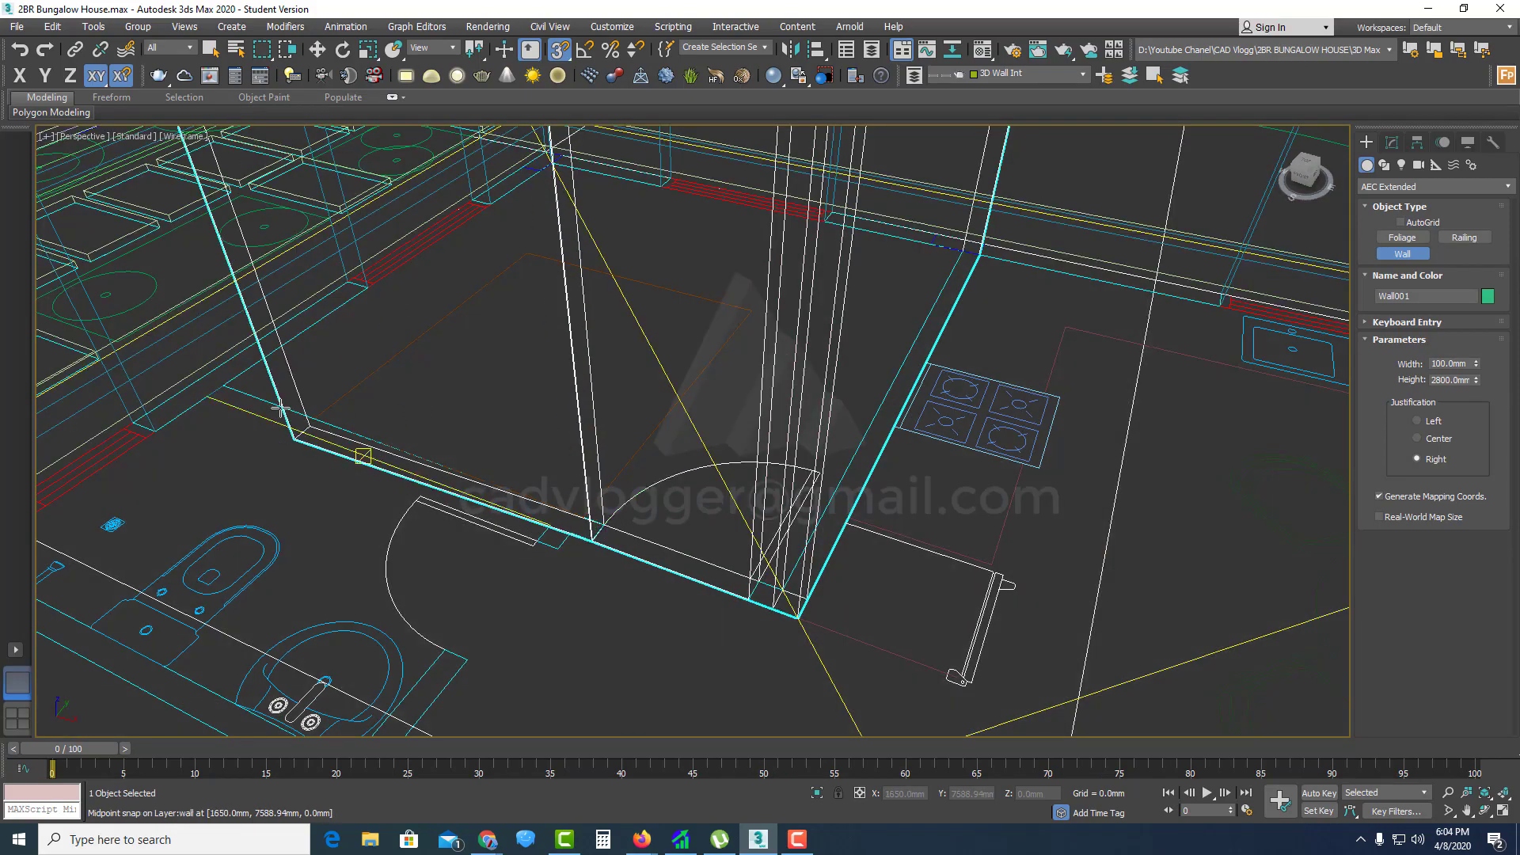
{"action": "scroll", "coordinate": [795, 413], "scroll_direction": "down", "scroll_amount": 5}
{"action": "key", "text": "F3"}
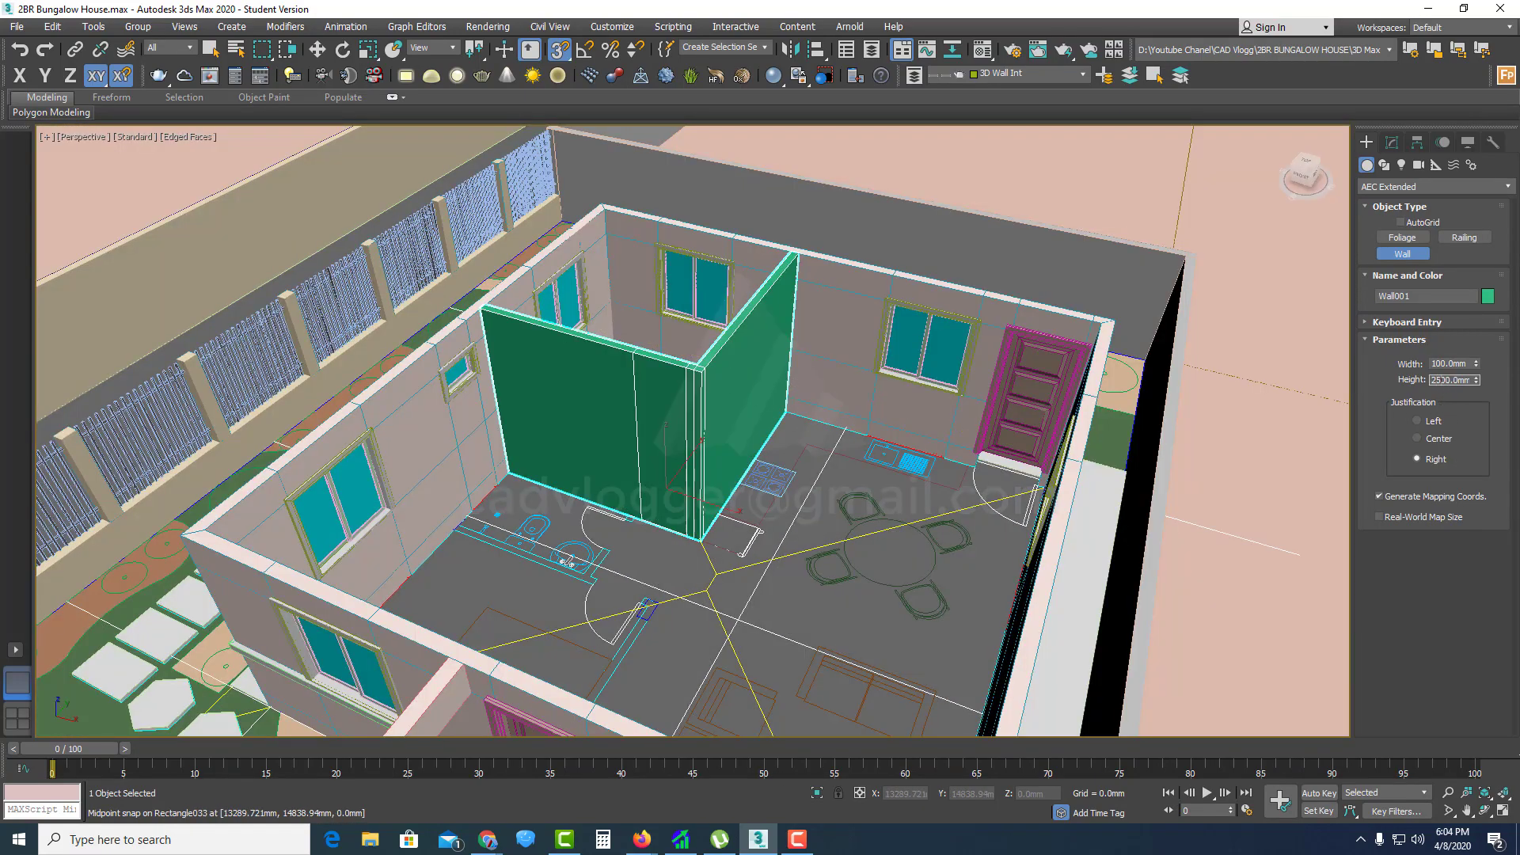
Step: Draw the short bathroom wall across the doorway line on the plan, 100 mm wide and 2500 mm high
{"action": "scroll", "coordinate": [679, 477], "scroll_direction": "up", "scroll_amount": 3}
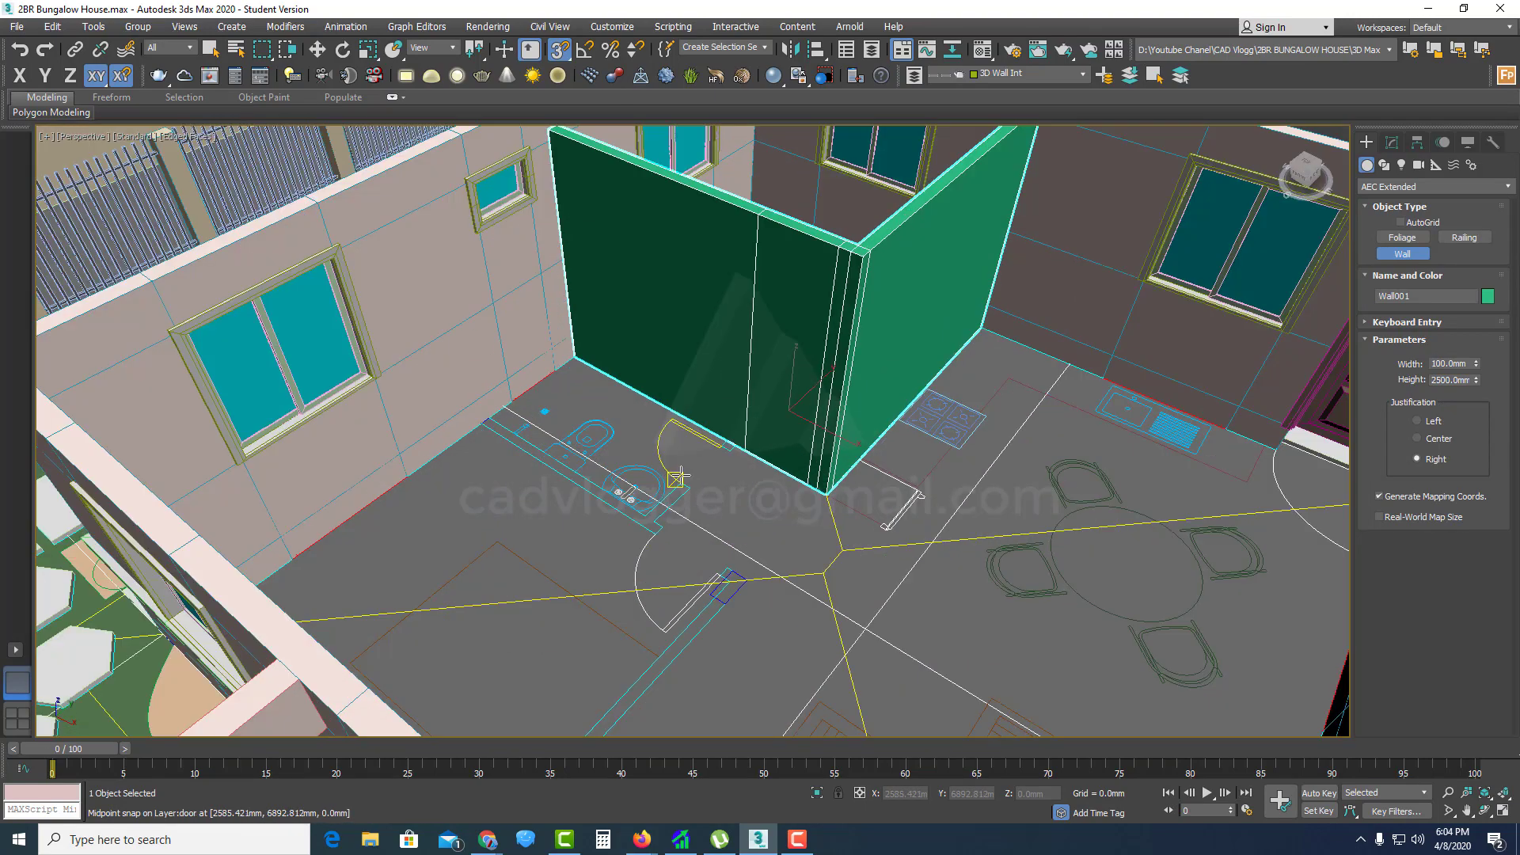
{"action": "scroll", "coordinate": [680, 477], "scroll_direction": "up", "scroll_amount": 4}
{"action": "left_click", "coordinate": [800, 406]}
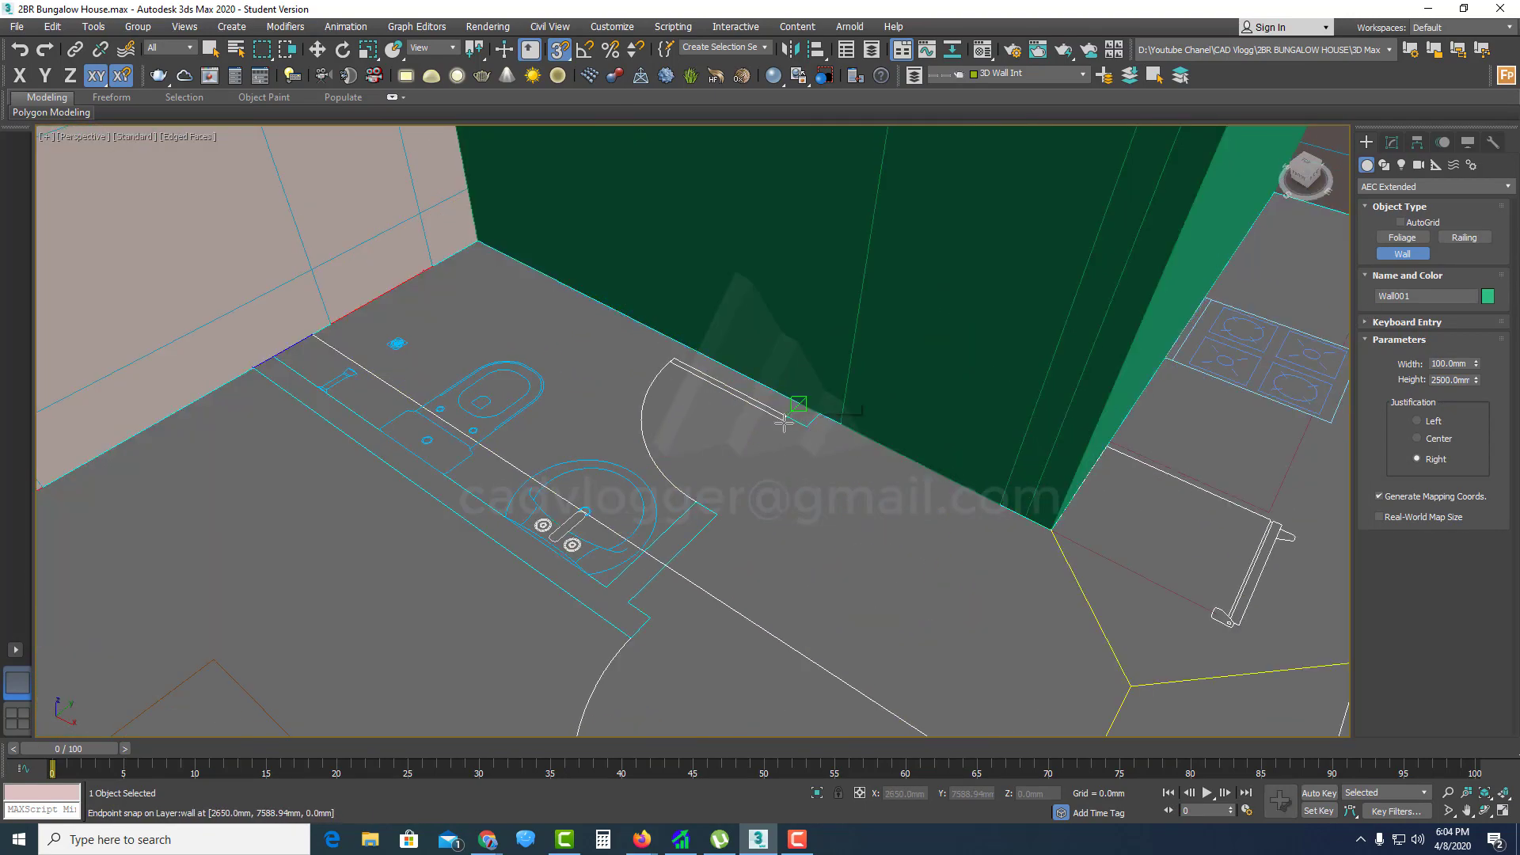
{"action": "key", "text": "F3"}
{"action": "scroll", "coordinate": [800, 412], "scroll_direction": "up", "scroll_amount": 3}
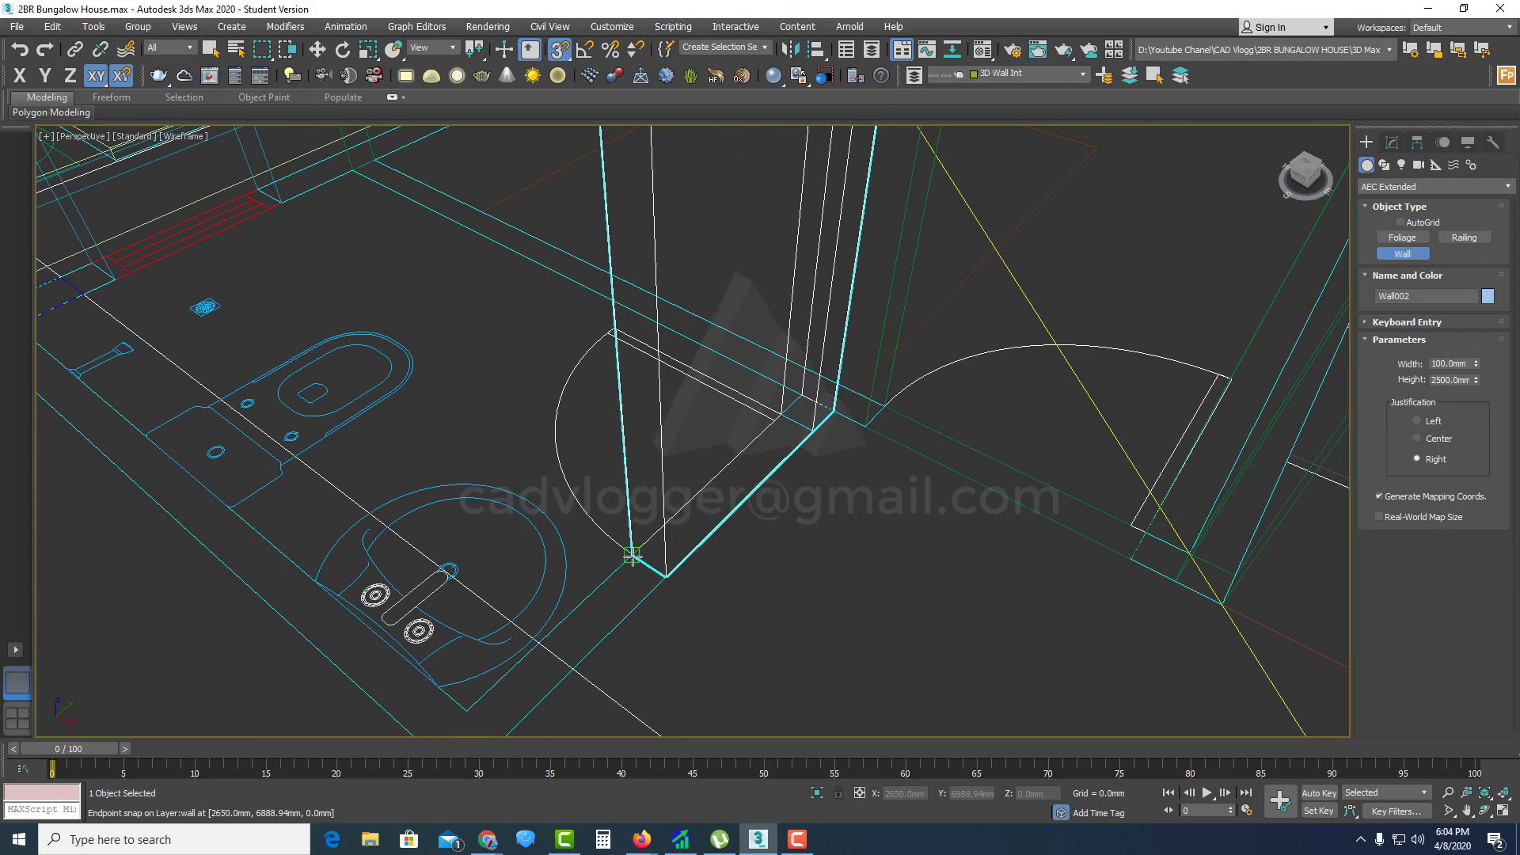
{"action": "scroll", "coordinate": [554, 617], "scroll_direction": "down", "scroll_amount": 3}
{"action": "key", "text": "F3"}
{"action": "middle_click_drag", "start_coordinate": [647, 580], "coordinate": [735, 535]}
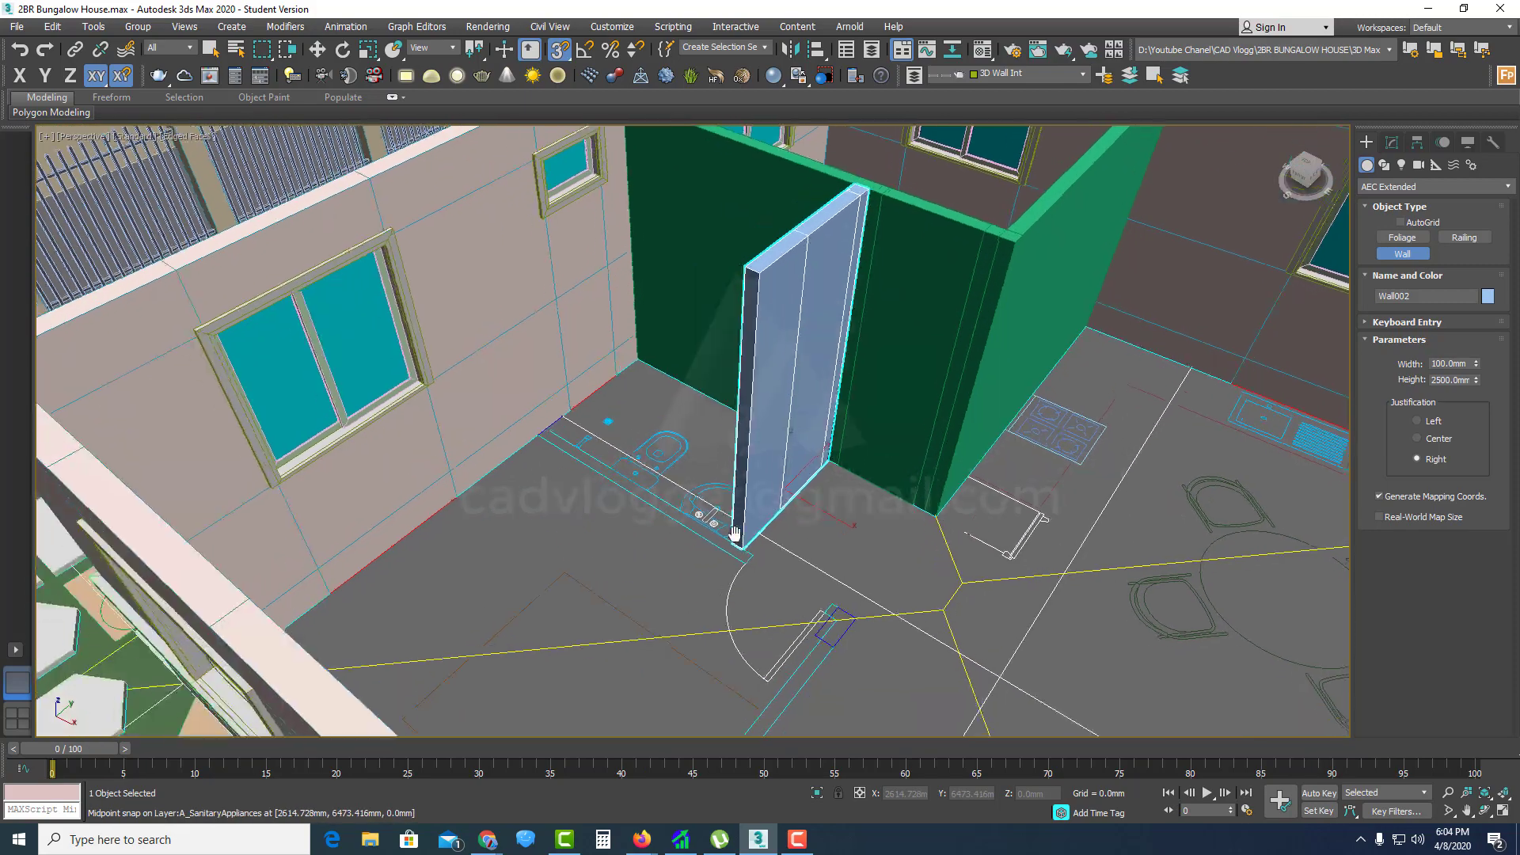
Step: Trace the other bedroom's L-shaped partition from beside the entrance door to the exterior wall, 100 mm wide and 2500 mm high
{"action": "right_click", "coordinate": [841, 635]}
{"action": "scroll", "coordinate": [841, 635], "scroll_direction": "up", "scroll_amount": 5}
{"action": "left_click", "coordinate": [364, 431]}
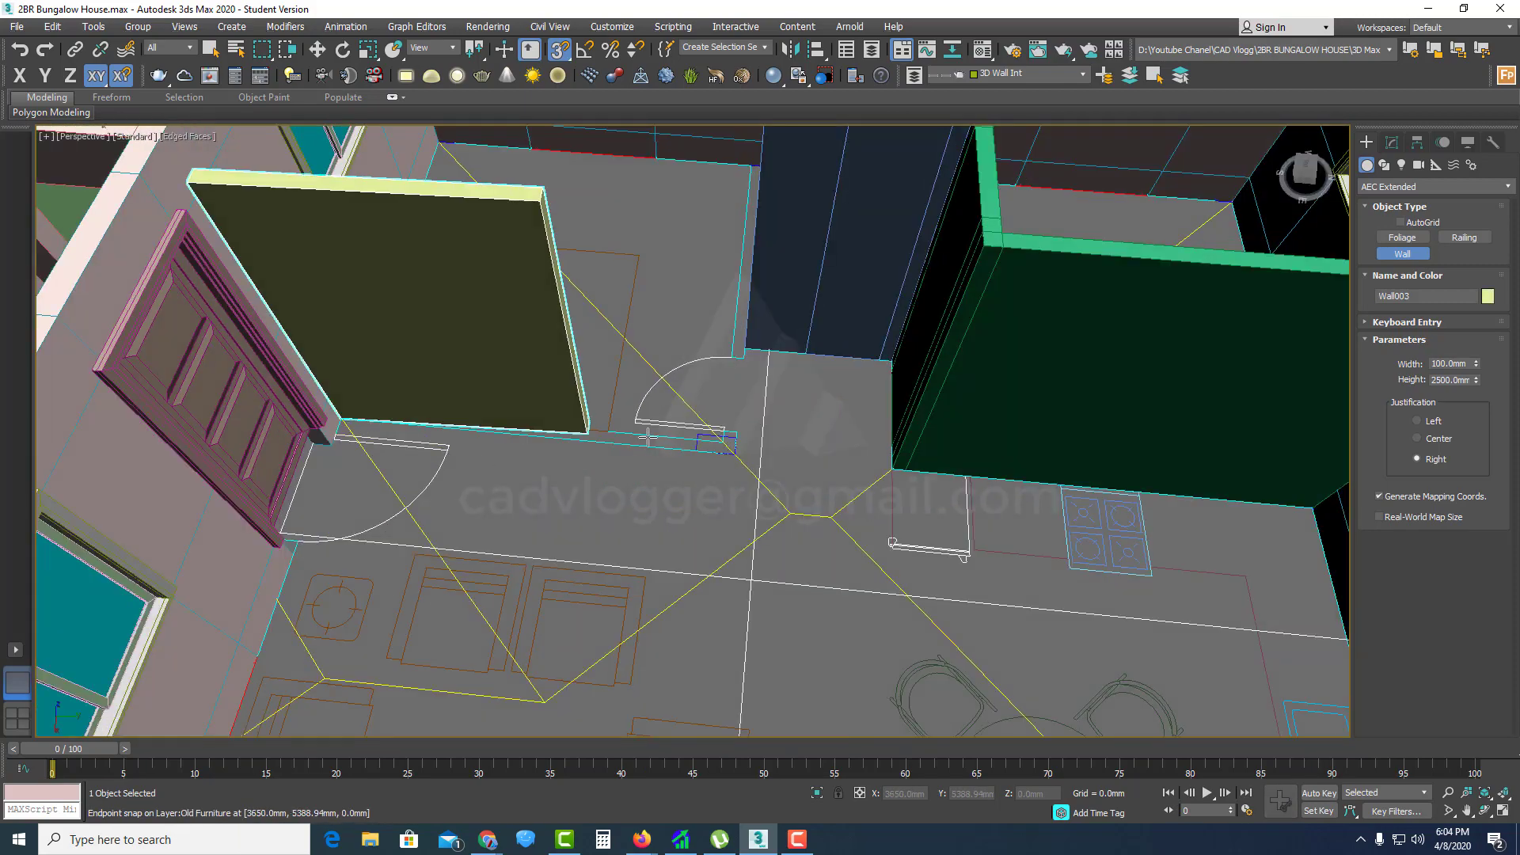
{"action": "key", "text": "F3"}
{"action": "middle_click_drag", "start_coordinate": [721, 457], "coordinate": [679, 455], "text": "alt"}
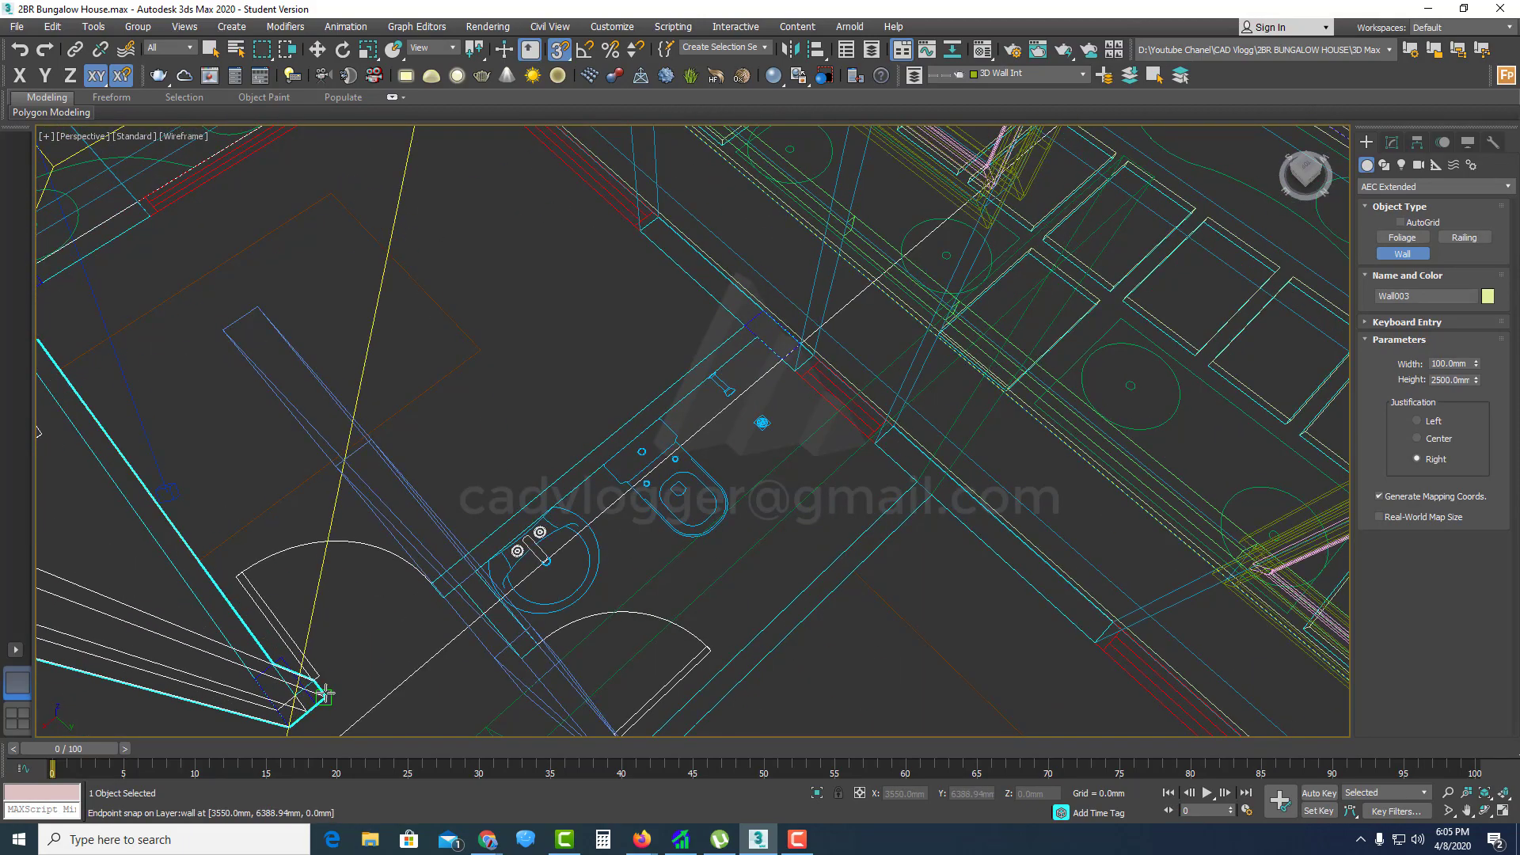
{"action": "mouse_move", "coordinate": [441, 603]}
{"action": "middle_mouse_down", "text": "alt"}
{"action": "mouse_move", "coordinate": [467, 582]}
{"action": "mouse_move", "coordinate": [448, 580]}
{"action": "mouse_move", "coordinate": [697, 420]}
{"action": "mouse_move", "coordinate": [784, 448]}
{"action": "mouse_move", "coordinate": [760, 465]}
{"action": "mouse_move", "coordinate": [729, 441]}
{"action": "mouse_move", "coordinate": [455, 396]}
{"action": "middle_mouse_up", "text": "alt"}
{"action": "key", "text": "F3"}
{"action": "scroll", "coordinate": [713, 444], "scroll_direction": "up", "scroll_amount": 3}
{"action": "right_click", "coordinate": [450, 393]}
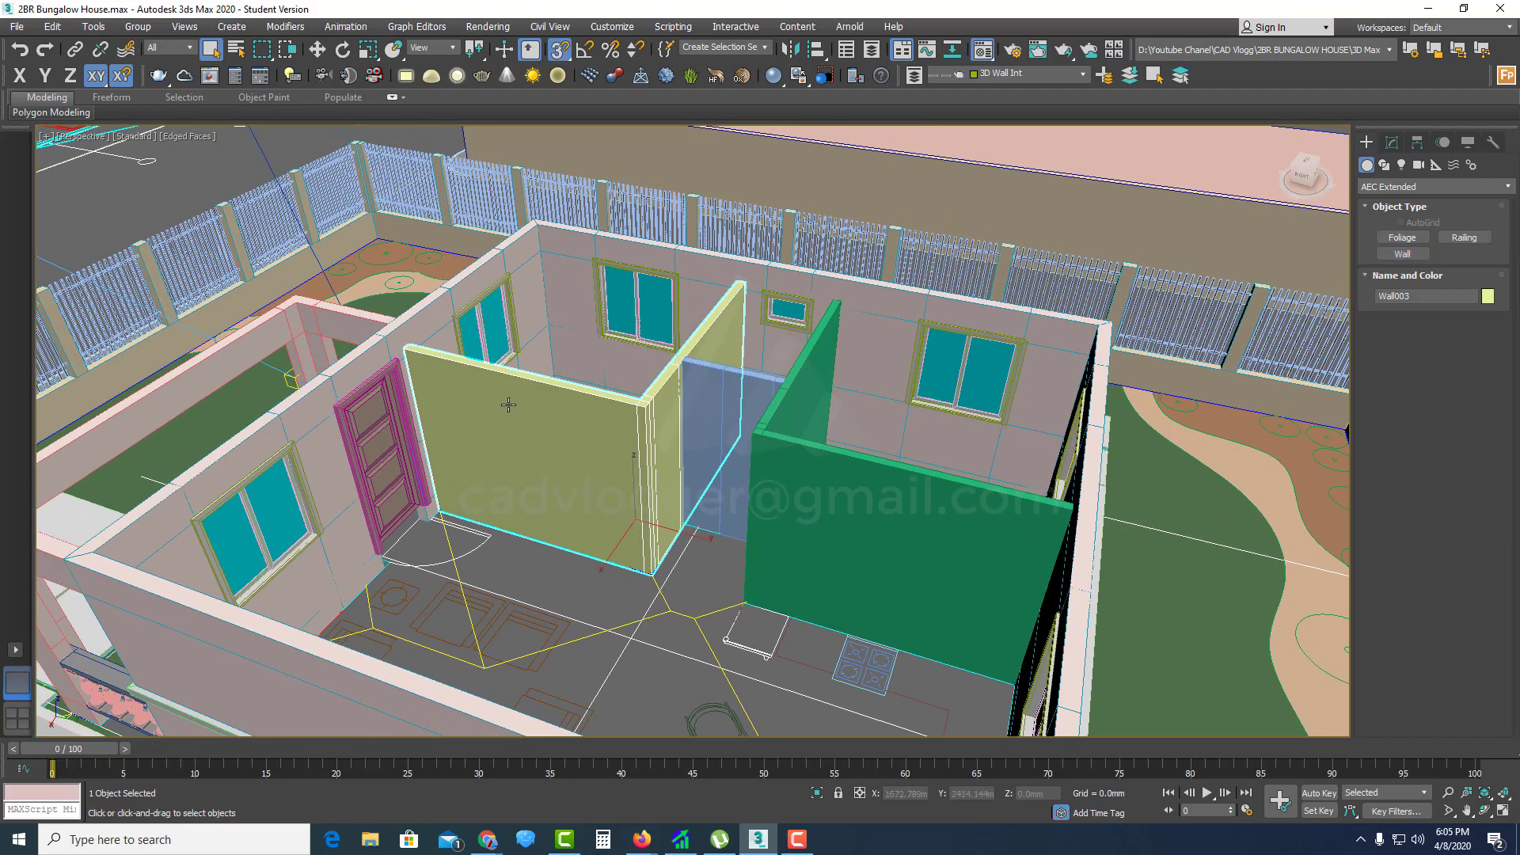
Step: Apply the Internal Wall material to all three new internal walls
{"action": "key", "text": "m"}
{"action": "left_click", "coordinate": [202, 372]}
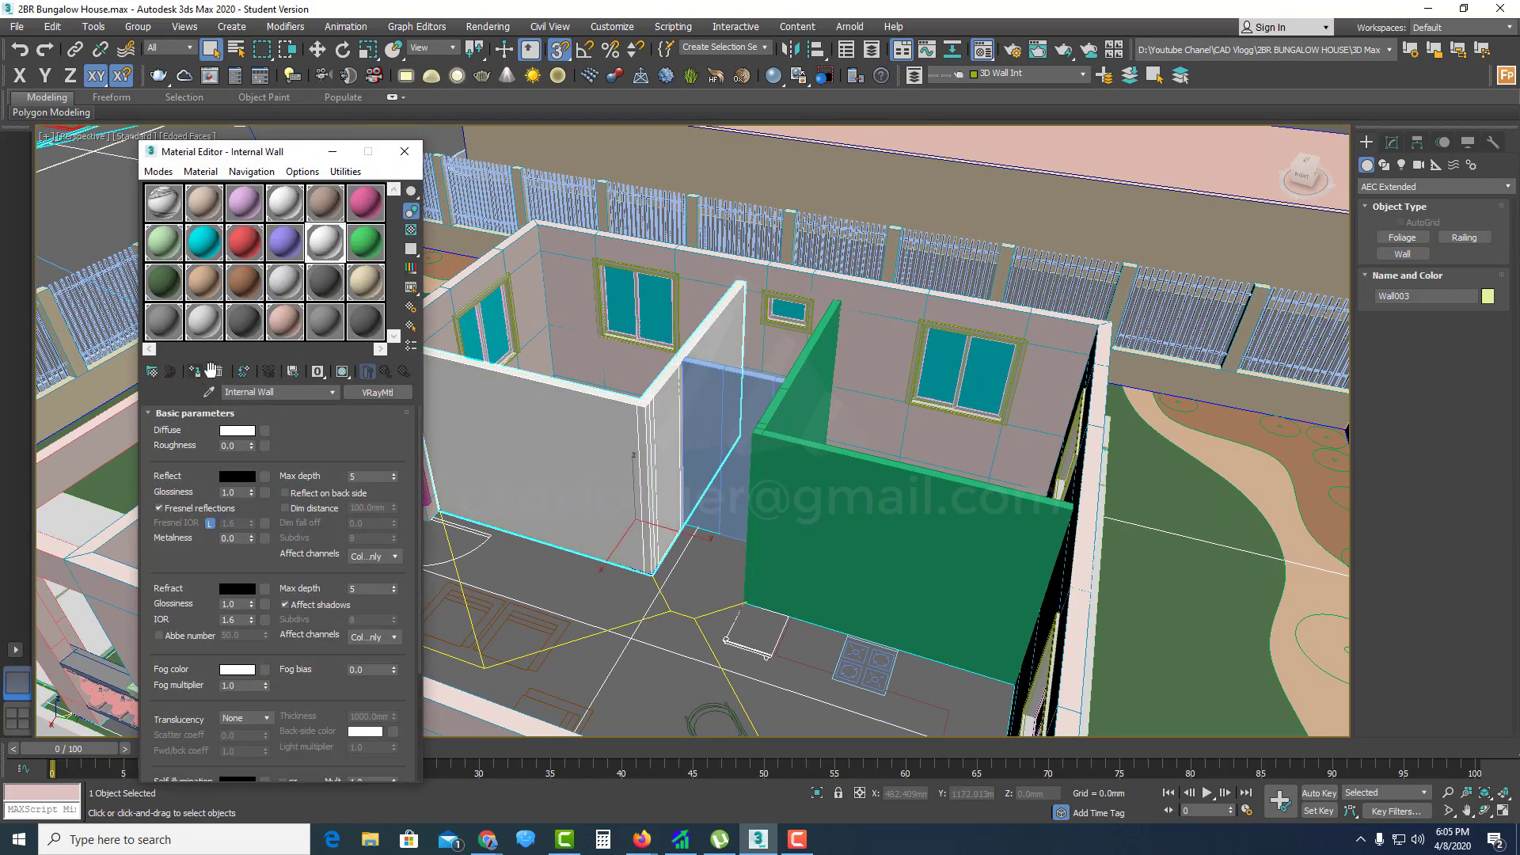
{"action": "left_click", "coordinate": [713, 389]}
{"action": "left_click", "coordinate": [195, 371]}
{"action": "left_click", "coordinate": [911, 515]}
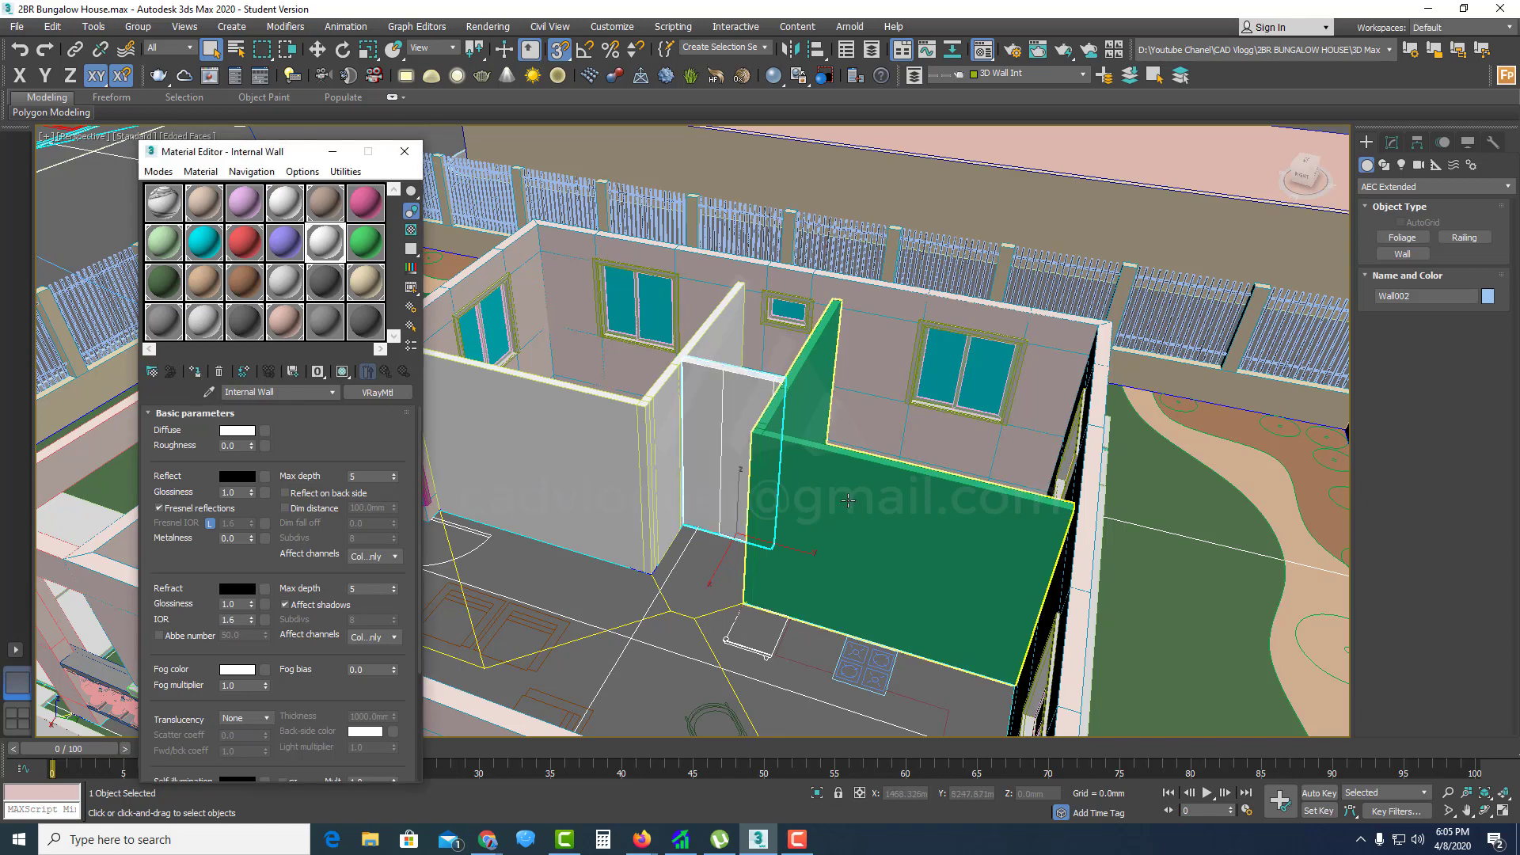
{"action": "left_click", "coordinate": [194, 371]}
{"action": "middle_click_drag", "start_coordinate": [678, 503], "coordinate": [837, 483]}
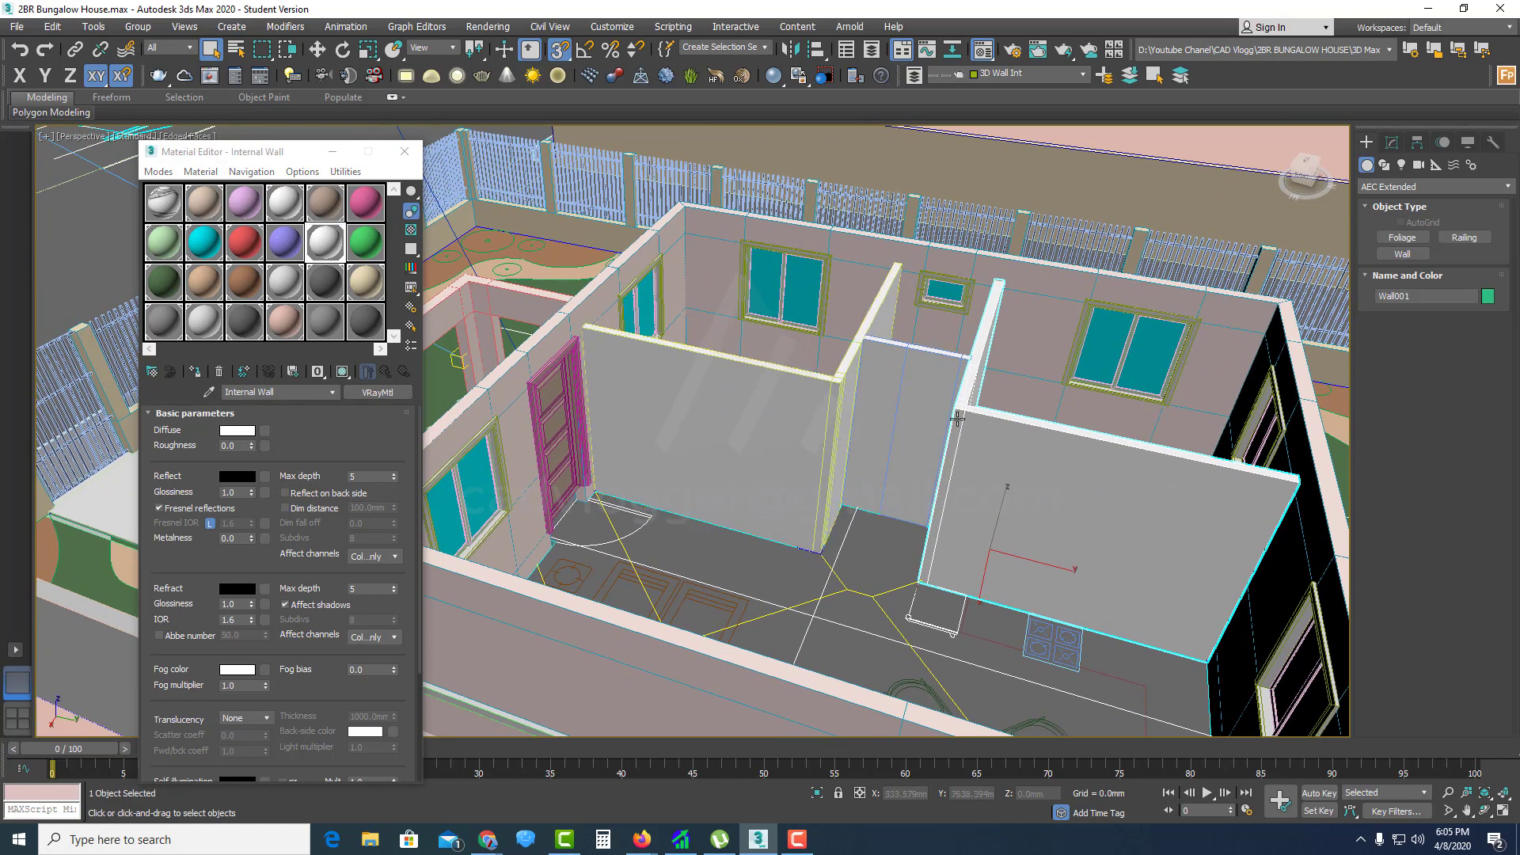
Step: Raise the three internal walls to the finished floor level and hide all unselected objects
{"action": "right_click", "coordinate": [317, 49]}
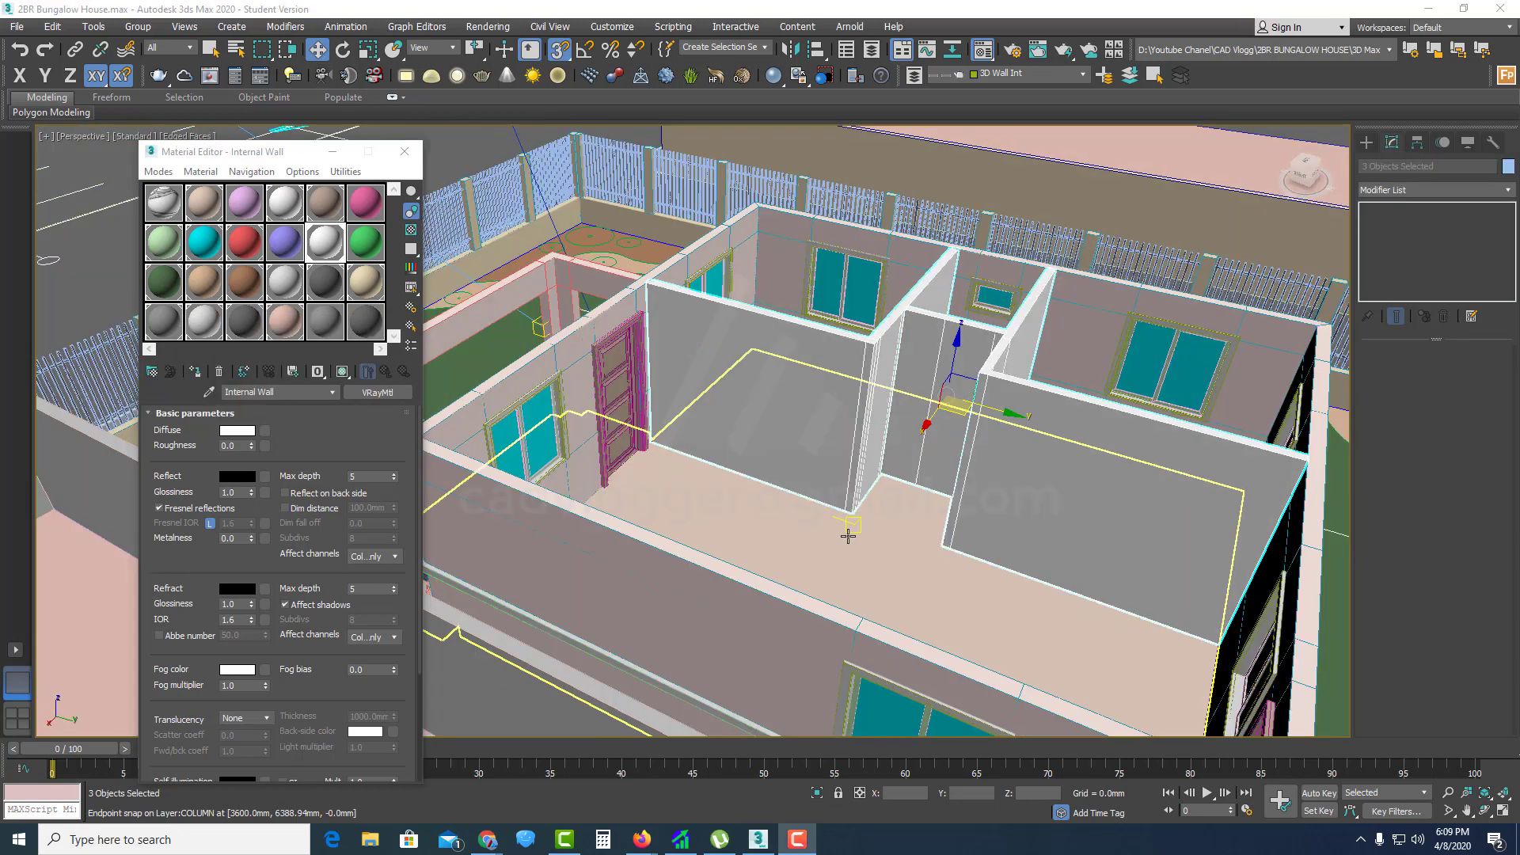
{"action": "right_click", "coordinate": [878, 445]}
{"action": "left_click", "coordinate": [921, 377]}
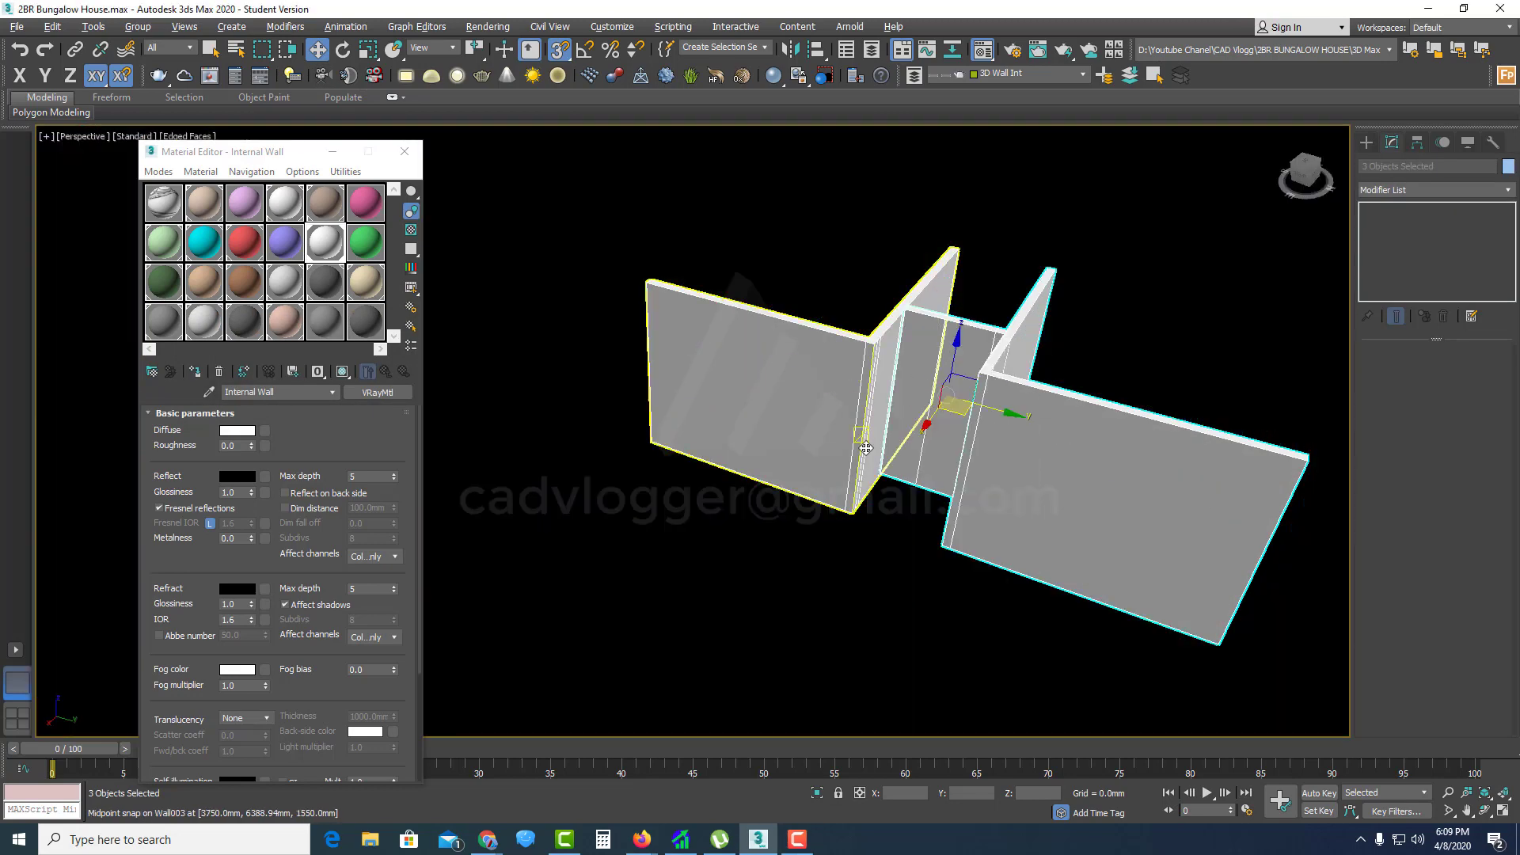
{"action": "mouse_move", "coordinate": [950, 428]}
{"action": "middle_mouse_down", "text": "alt"}
{"action": "mouse_move", "coordinate": [990, 428]}
{"action": "mouse_move", "coordinate": [950, 427]}
{"action": "middle_mouse_up", "text": "alt"}
Step: Convert the kitchen-side partition to an editable poly and attach the other two internal walls to it
{"action": "left_click", "coordinate": [990, 396]}
{"action": "right_click", "coordinate": [1043, 410]}
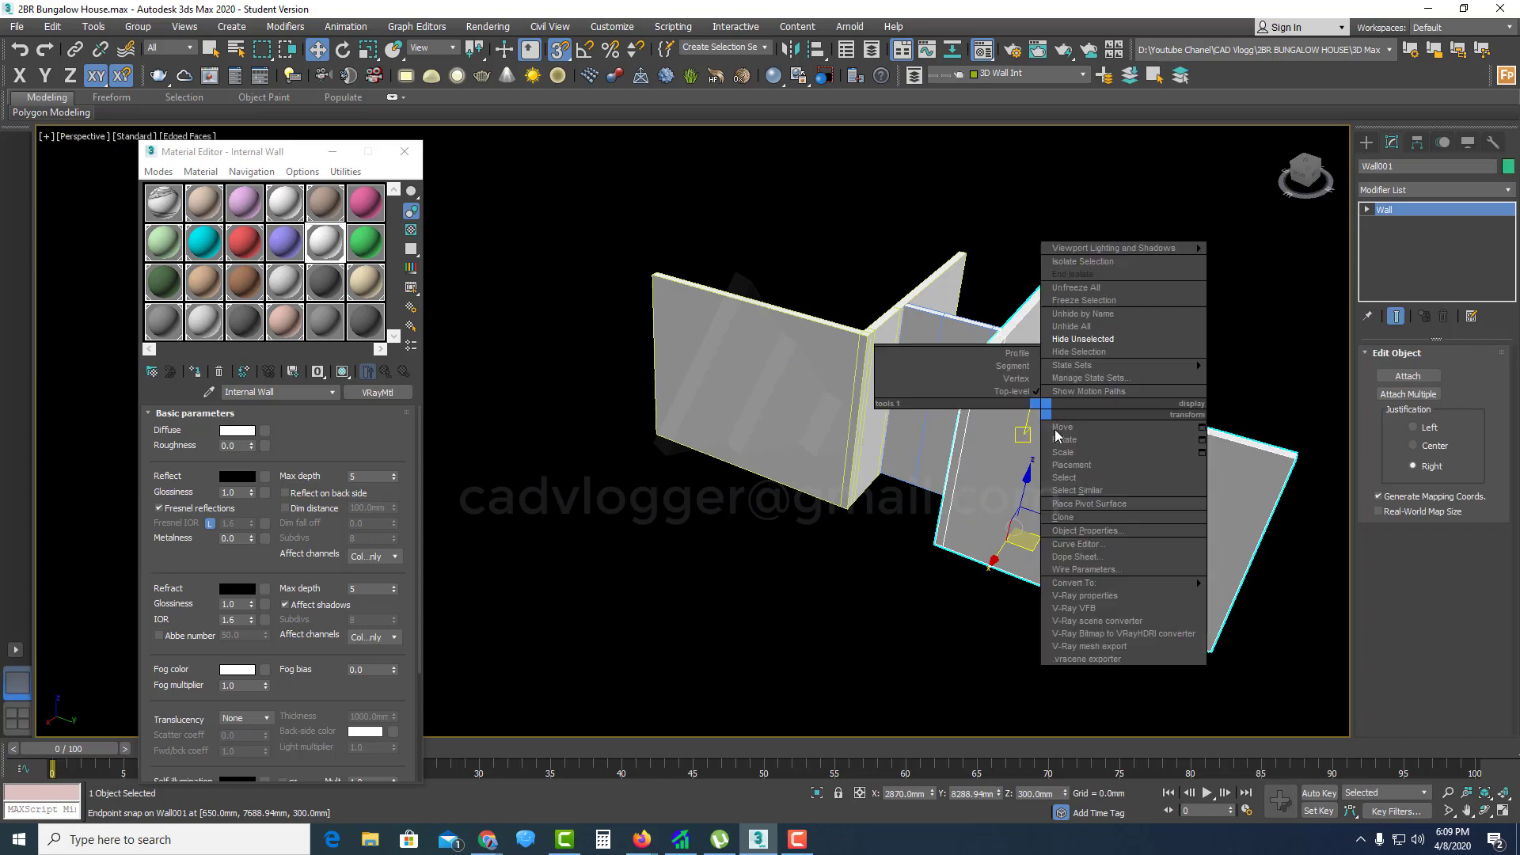
{"action": "left_click", "coordinate": [1240, 599]}
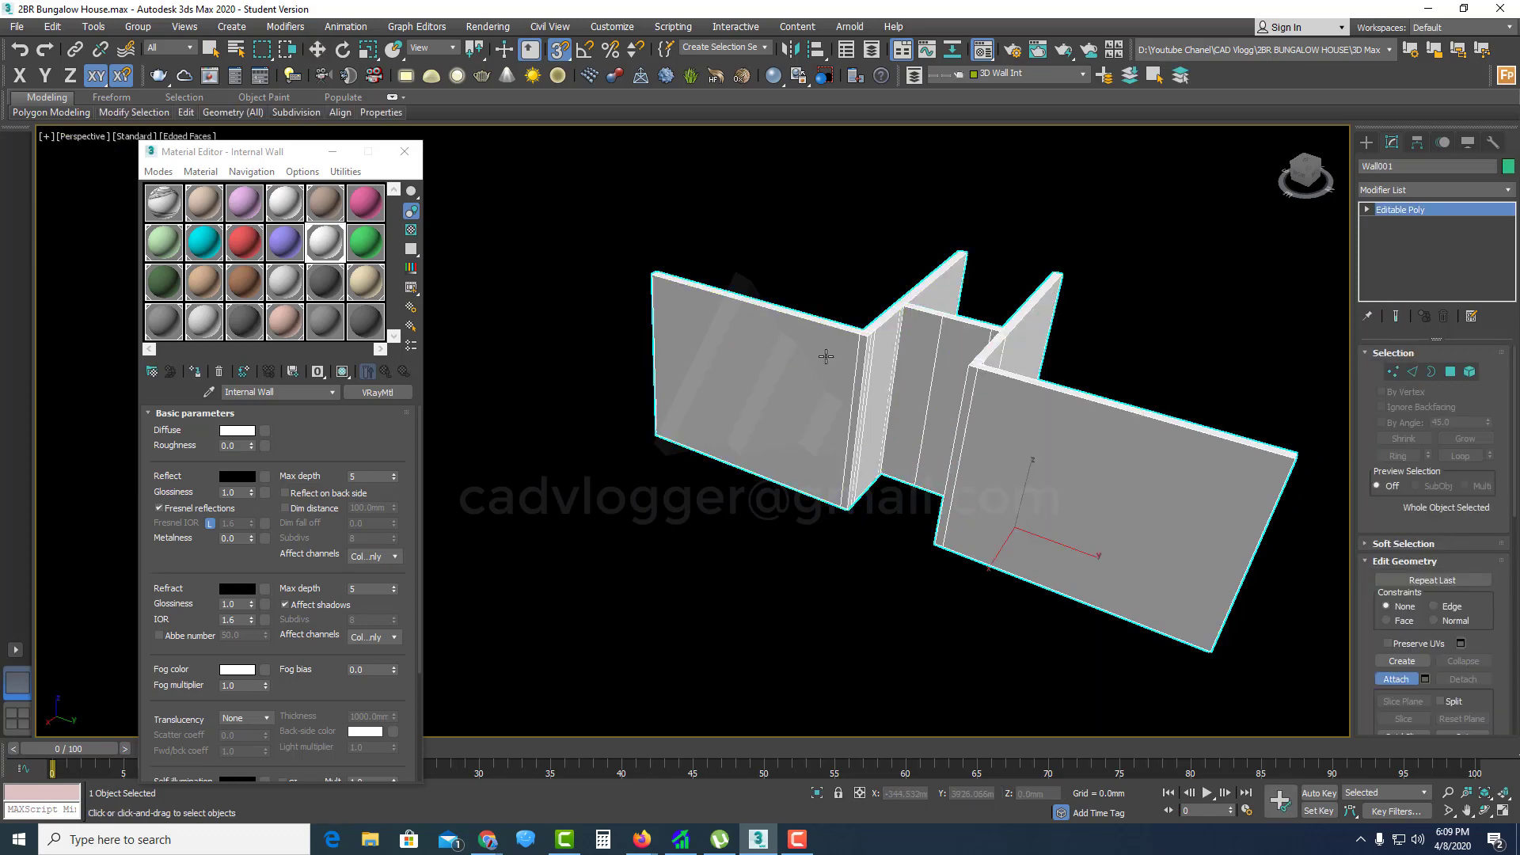
{"action": "middle_click_drag", "start_coordinate": [826, 356], "coordinate": [996, 444], "text": "alt"}
{"action": "key", "text": "w"}
Step: Select the vertical edges of the combined walls and connect them with a horizontal edge loop
{"action": "left_click", "coordinate": [1416, 372]}
{"action": "middle_click_drag", "start_coordinate": [1267, 412], "coordinate": [1285, 449], "text": "alt"}
{"action": "left_click_drag", "start_coordinate": [1329, 447], "coordinate": [535, 391]}
{"action": "middle_click_drag", "start_coordinate": [681, 372], "coordinate": [855, 396], "text": "alt"}
{"action": "right_click", "coordinate": [865, 371]}
{"action": "left_click", "coordinate": [836, 427]}
{"action": "scroll", "coordinate": [847, 398], "scroll_direction": "up", "scroll_amount": 5}
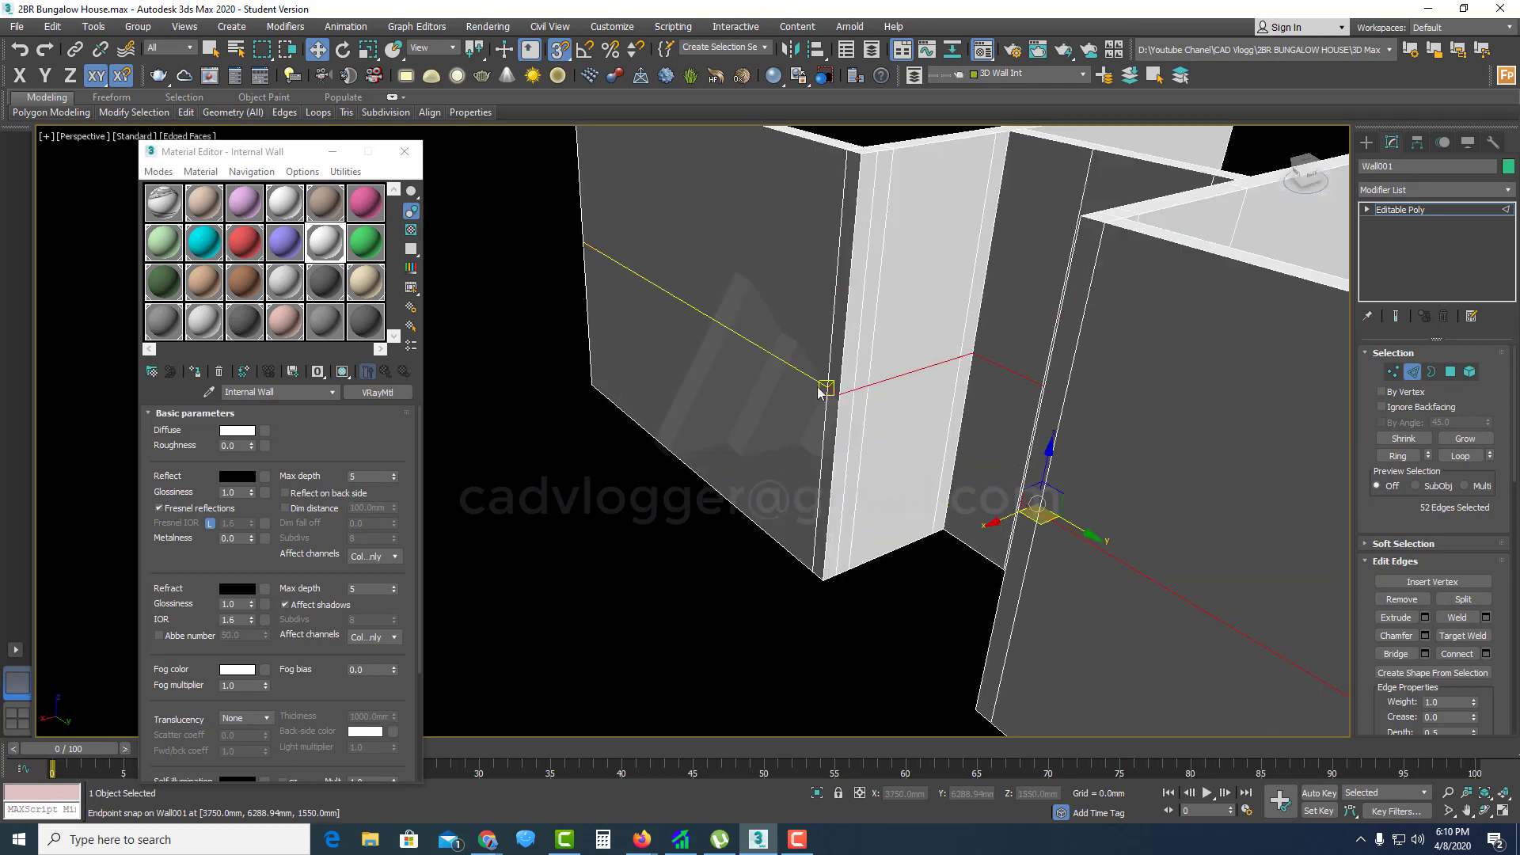
Step: Snap the connected edge loop down to the wall base and raise it 2100 mm to the door head height
{"action": "middle_click_drag", "start_coordinate": [996, 517], "coordinate": [993, 481]}
{"action": "left_click_drag", "start_coordinate": [983, 630], "coordinate": [967, 652]}
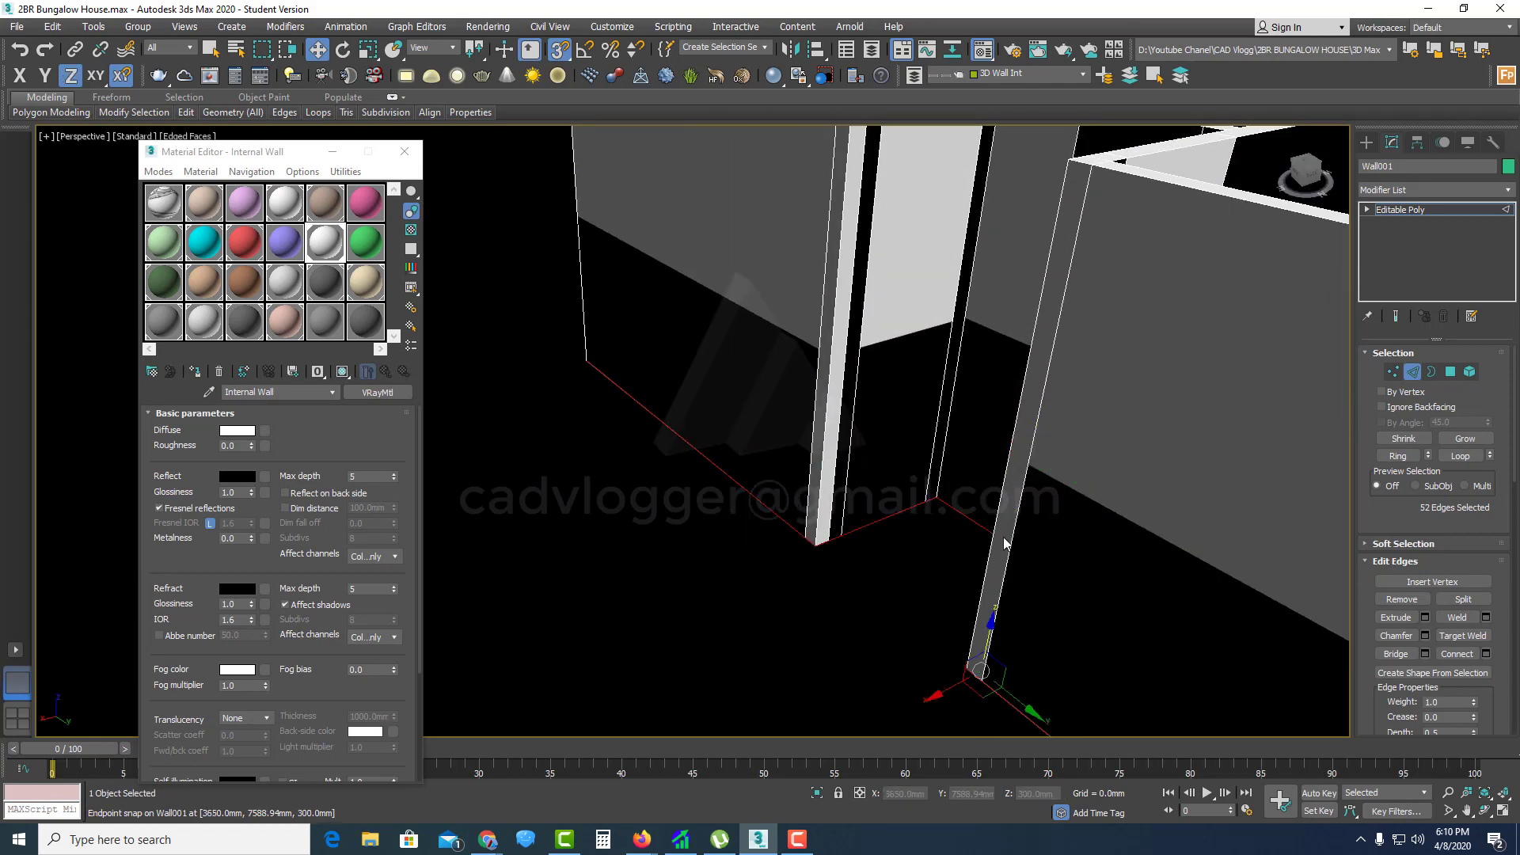
{"action": "key", "text": "F12"}
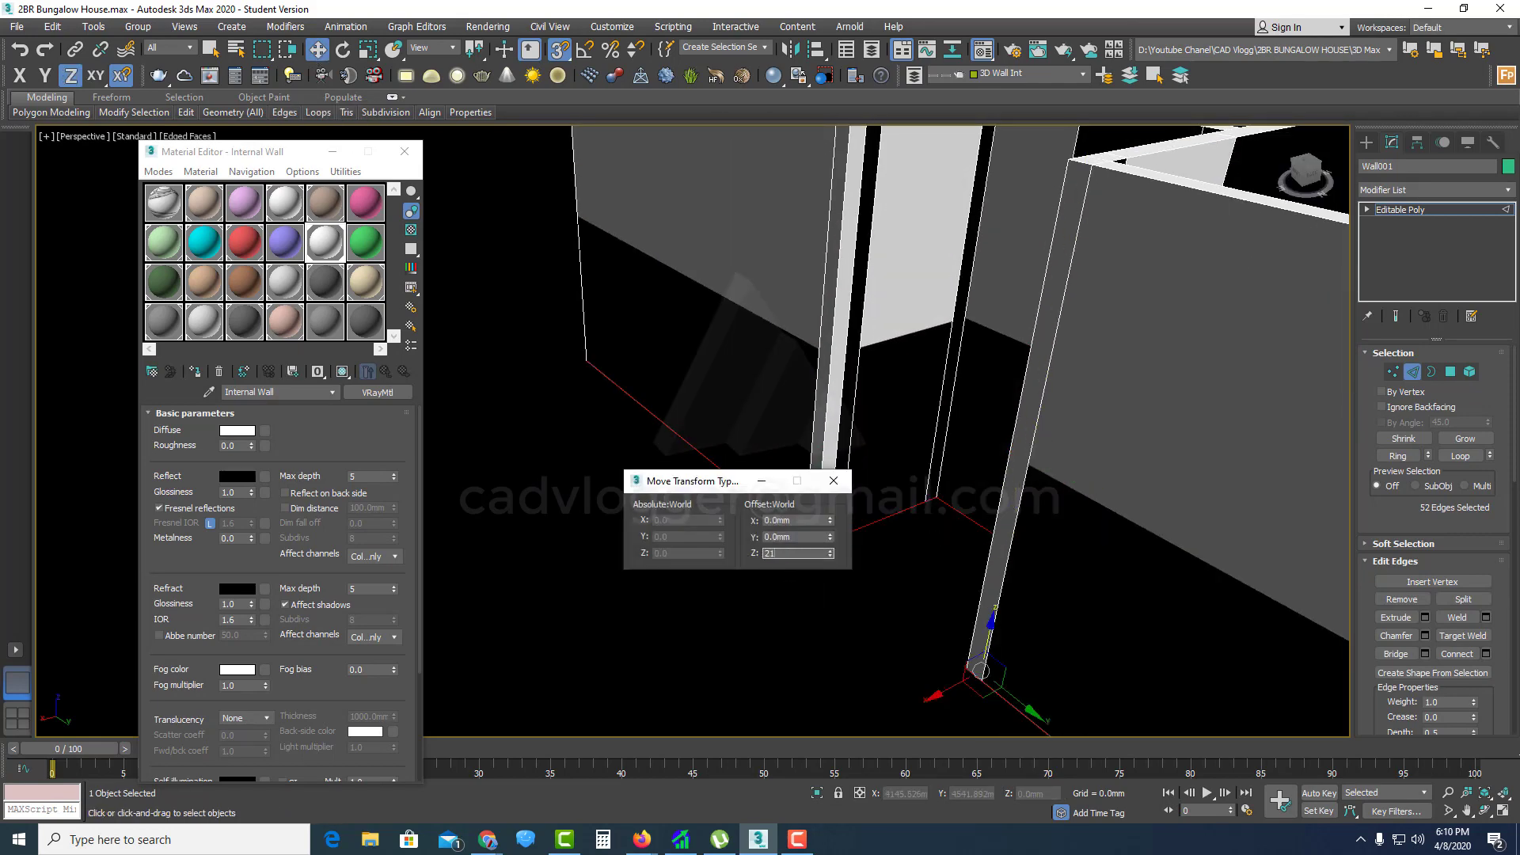
{"action": "key", "text": "Return"}
{"action": "left_click", "coordinate": [834, 480]}
{"action": "scroll", "coordinate": [847, 475], "scroll_direction": "down", "scroll_amount": 3}
Step: Bridge the opposite door polygons in the bedroom wall near the entrance and delete the leftover faces at the threshold
{"action": "left_click", "coordinate": [1450, 373]}
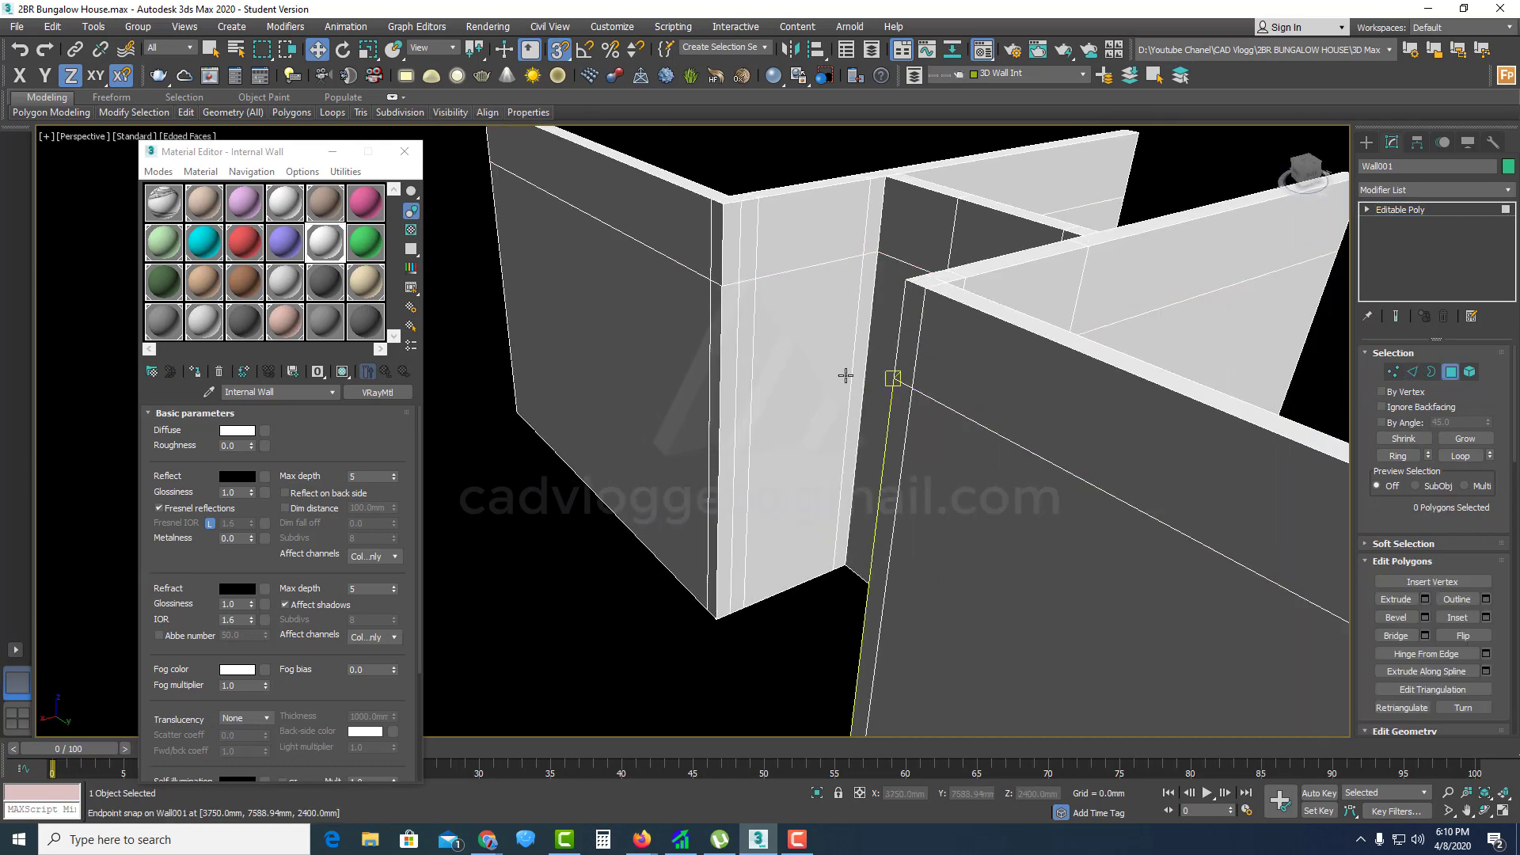
{"action": "left_click", "coordinate": [819, 402]}
{"action": "mouse_move", "coordinate": [823, 412]}
{"action": "middle_mouse_down", "text": "alt"}
{"action": "mouse_move", "coordinate": [877, 454]}
{"action": "mouse_move", "coordinate": [826, 382]}
{"action": "middle_mouse_up", "text": "alt"}
{"action": "left_click", "coordinate": [1397, 637]}
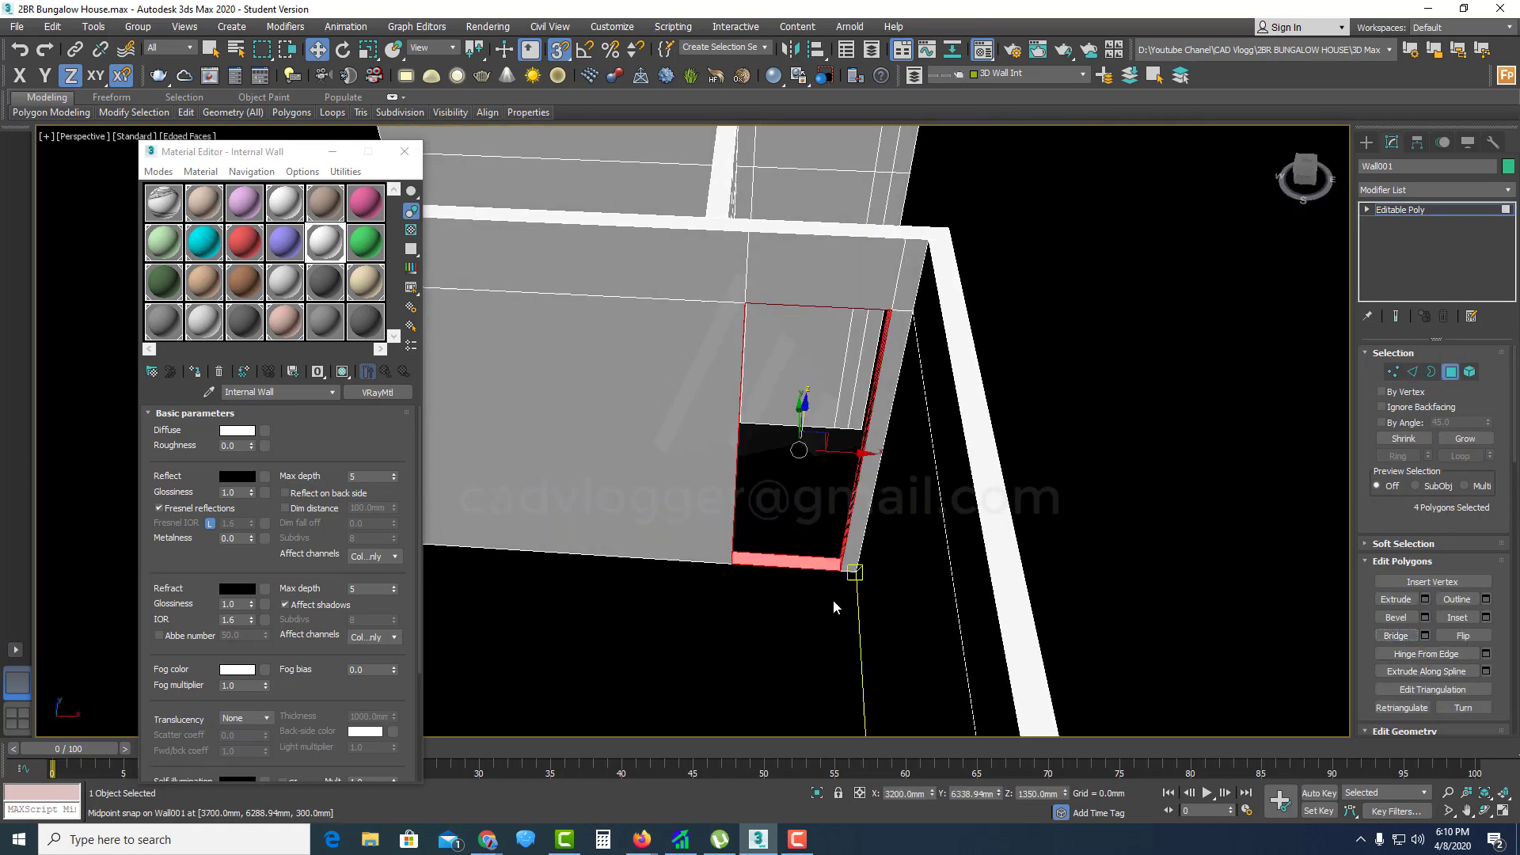
{"action": "key", "text": "Delete"}
Step: Bridge the two opposite door polygons in the kitchen-side bedroom wall to cut its doorway
{"action": "middle_click_drag", "start_coordinate": [870, 281], "coordinate": [681, 436]}
{"action": "left_click", "coordinate": [785, 456]}
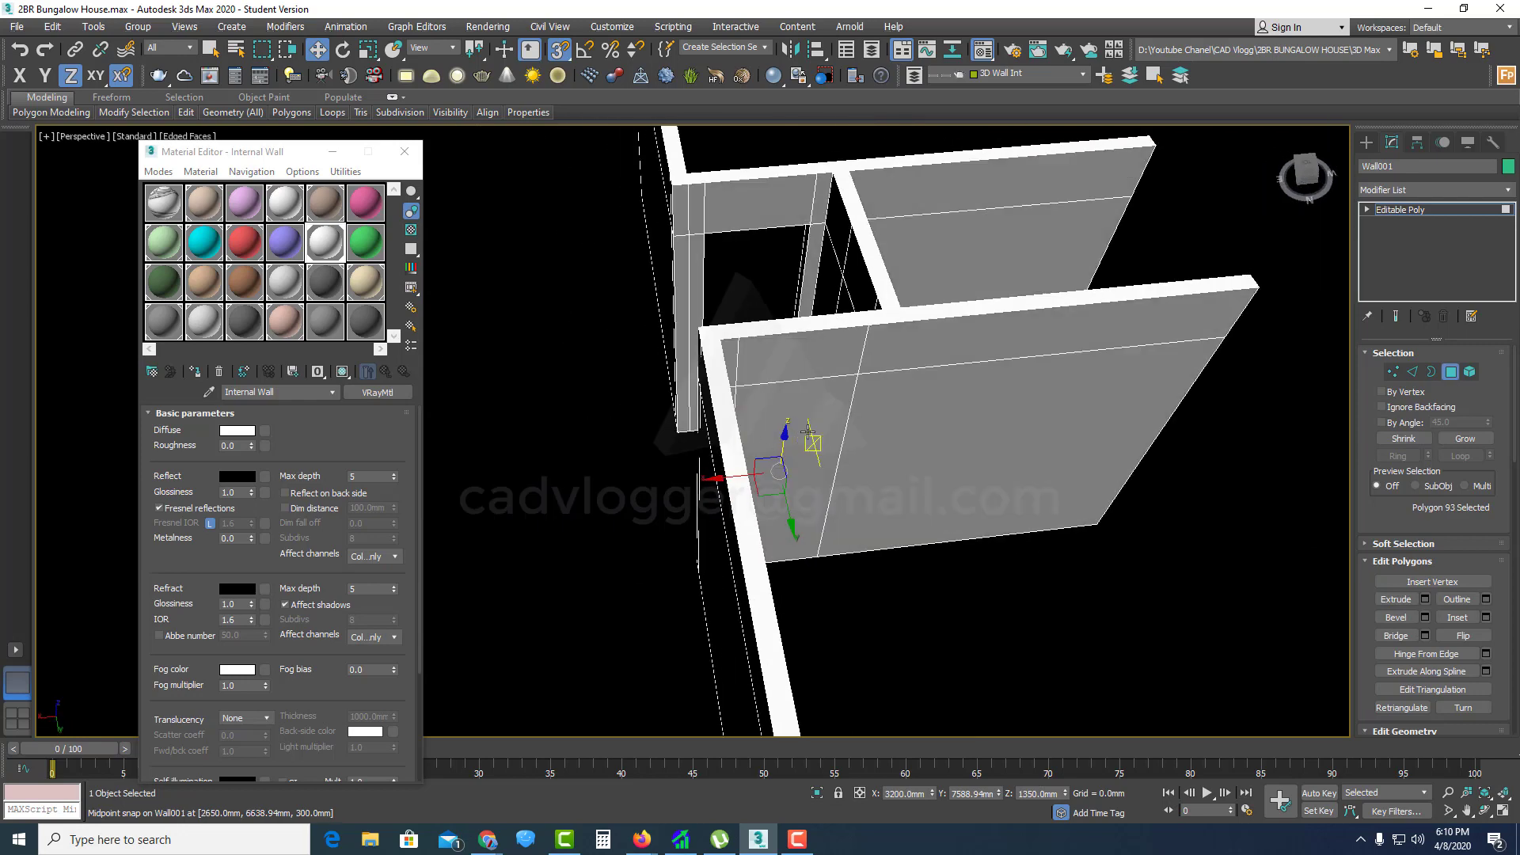
{"action": "left_click", "coordinate": [811, 445], "text": "ctrl"}
{"action": "left_click", "coordinate": [1396, 635]}
Step: Cut the bathroom doorway by bridging its two opposite polygons and remove the leftover threshold faces
{"action": "middle_click_drag", "start_coordinate": [846, 542], "coordinate": [776, 559], "text": "alt"}
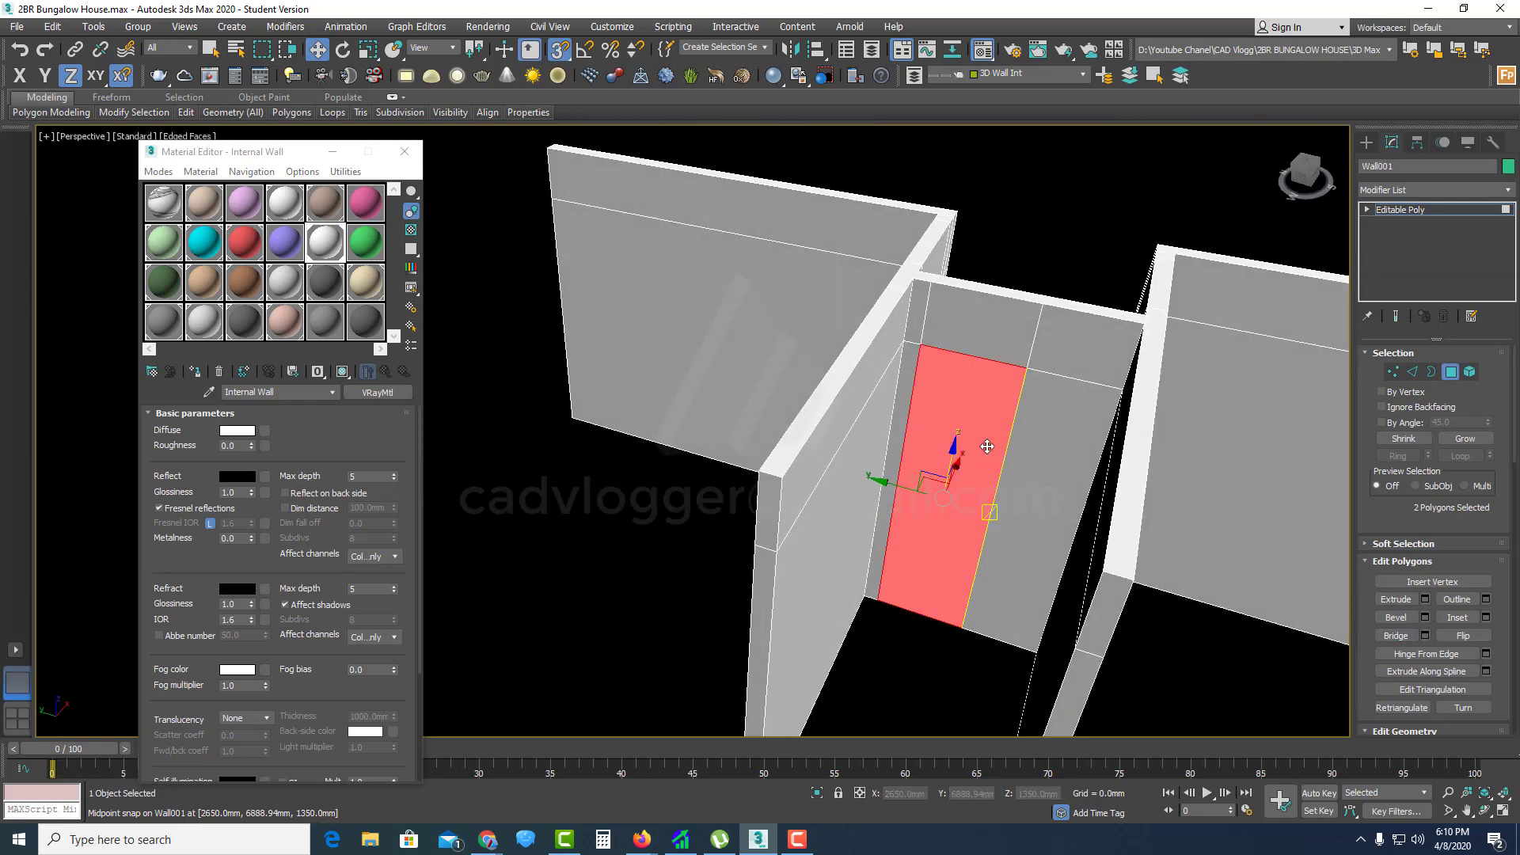
{"action": "left_click", "coordinate": [1396, 636]}
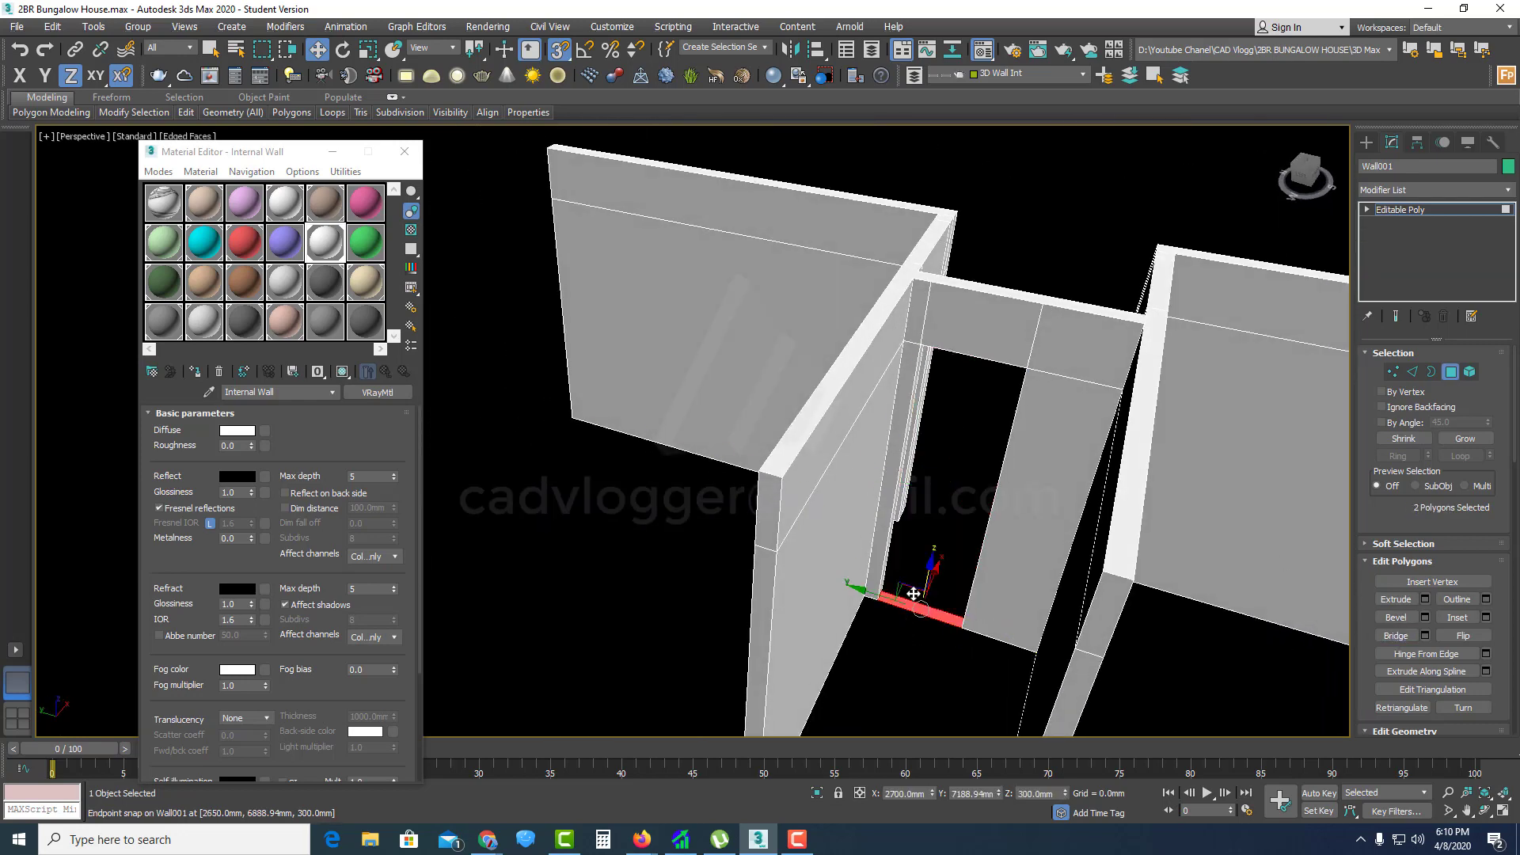
{"action": "scroll", "coordinate": [1164, 510], "scroll_direction": "down", "scroll_amount": 5}
{"action": "middle_click_drag", "start_coordinate": [959, 529], "coordinate": [815, 509], "text": "alt"}
{"action": "scroll", "coordinate": [936, 549], "scroll_direction": "up", "scroll_amount": 4}
Step: Unhide all the objects of the house model
{"action": "right_click", "coordinate": [814, 509]}
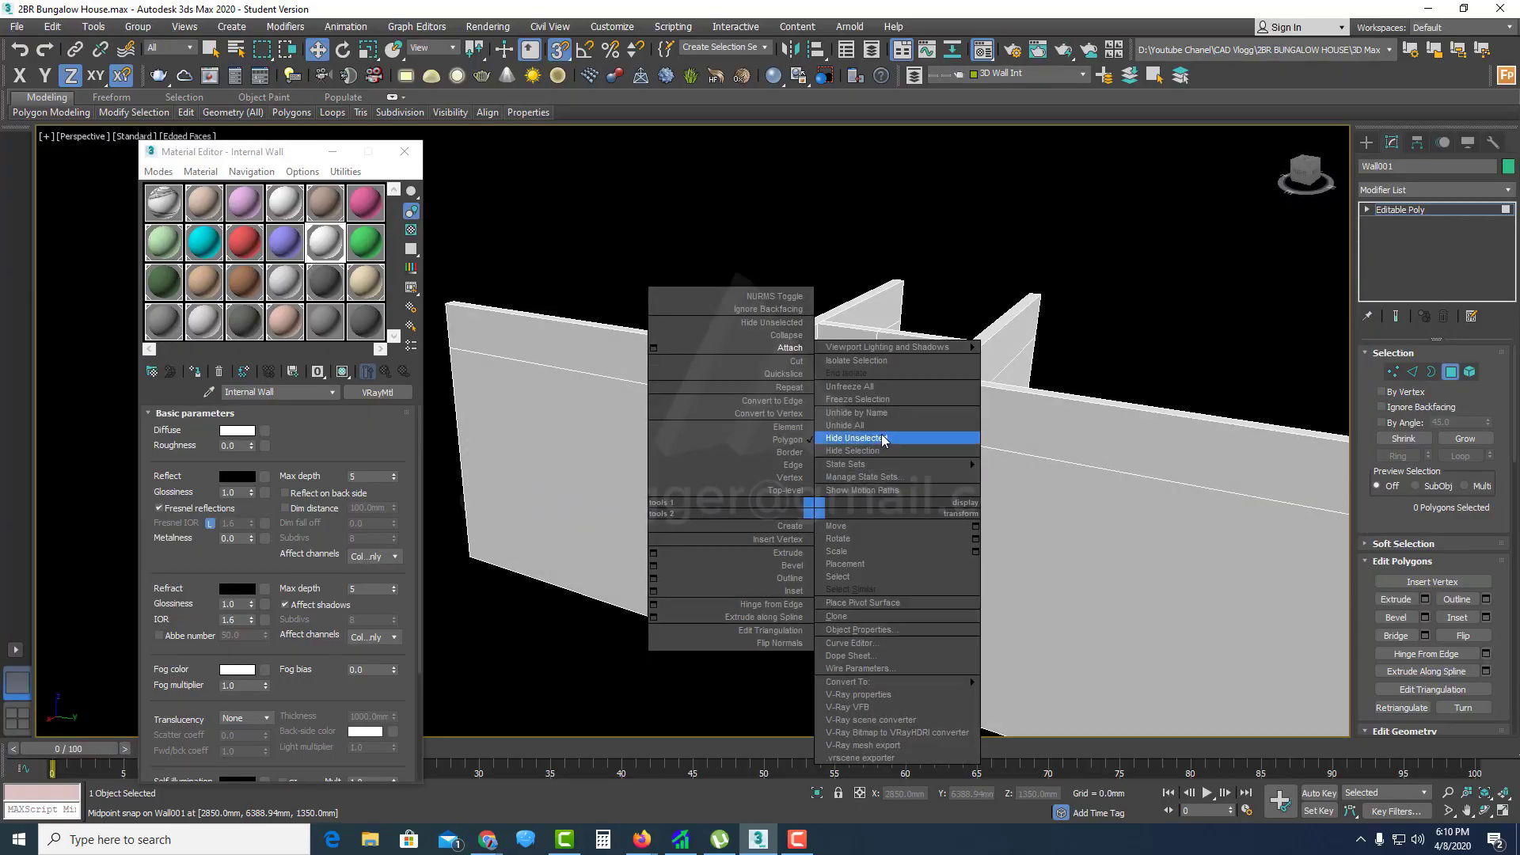
{"action": "left_click", "coordinate": [886, 438]}
{"action": "left_click", "coordinate": [840, 443]}
{"action": "scroll", "coordinate": [852, 458], "scroll_direction": "down", "scroll_amount": 3}
{"action": "middle_click_drag", "start_coordinate": [852, 458], "coordinate": [848, 411], "text": "alt"}
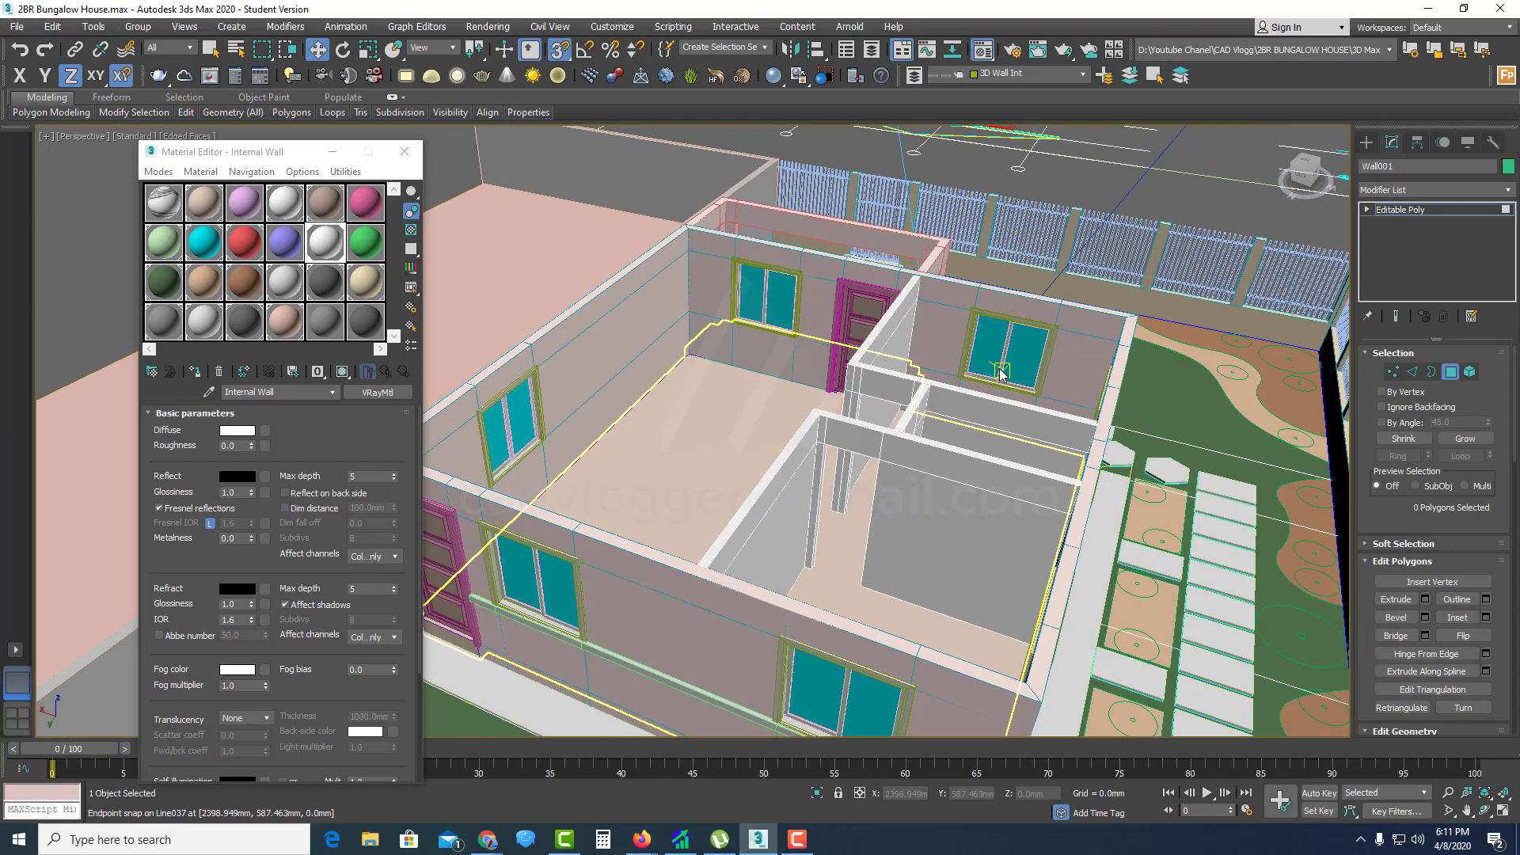
Step: Create a new layer named 3d ceiling
{"action": "middle_click_drag", "start_coordinate": [1059, 238], "coordinate": [1077, 158], "text": "alt"}
{"action": "left_click", "coordinate": [1105, 75]}
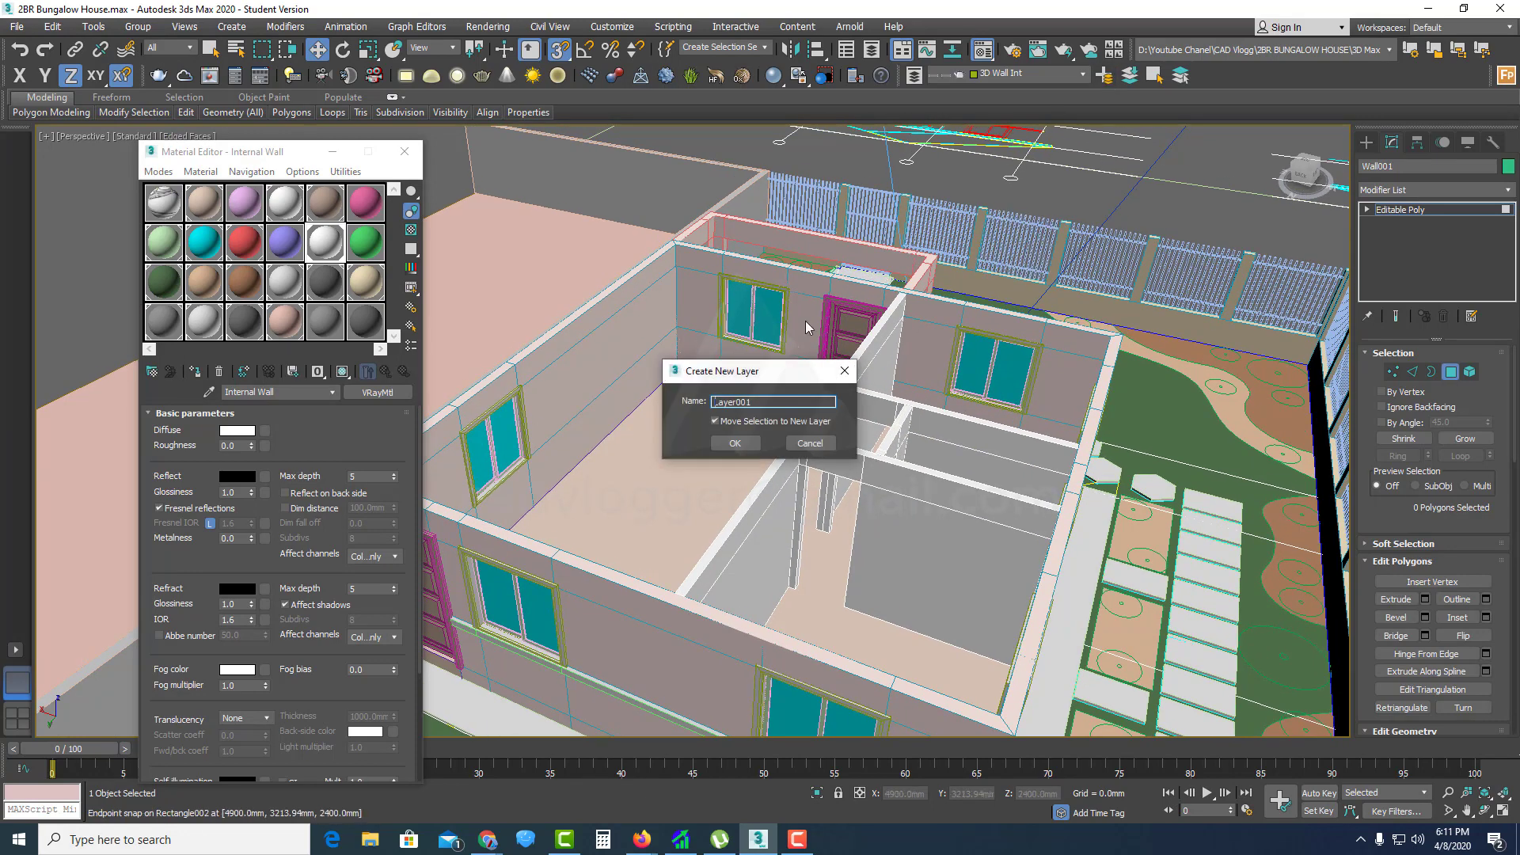
{"action": "left_click", "coordinate": [735, 443]}
{"action": "middle_click_drag", "start_coordinate": [1063, 293], "coordinate": [998, 296], "text": "alt"}
Step: Set the diffuse colour of the ceiling material to yellow-orange
{"action": "left_click", "coordinate": [364, 243]}
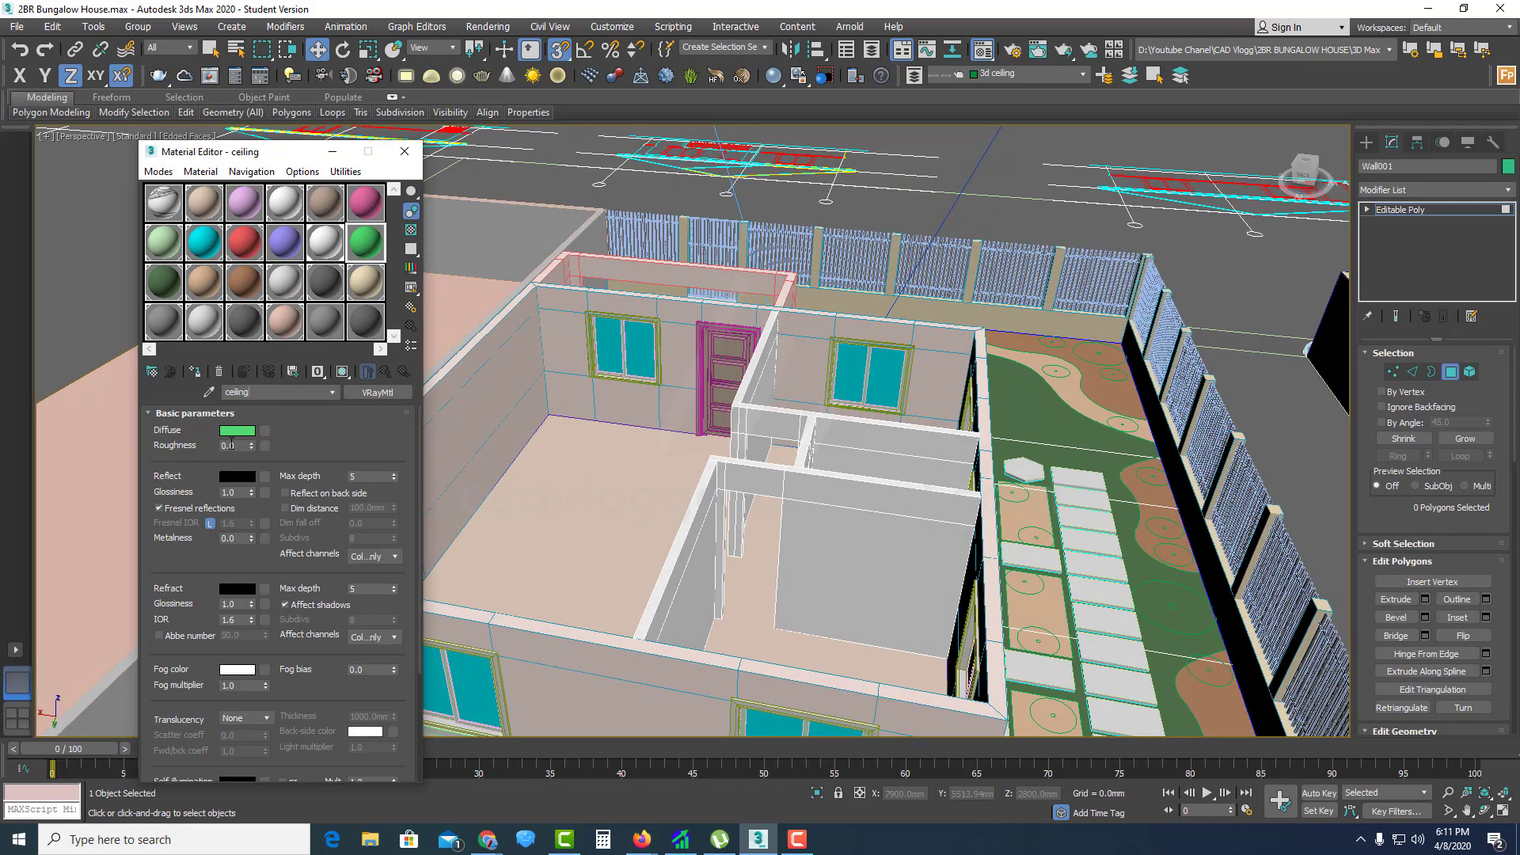
{"action": "left_click", "coordinate": [236, 431]}
{"action": "left_click", "coordinate": [440, 122]}
{"action": "left_click", "coordinate": [627, 245]}
Step: Create a 3000 x 3000 mm plane with one length and one width segment over the bedroom beside the entrance door
{"action": "scroll", "coordinate": [911, 354], "scroll_direction": "up", "scroll_amount": 3}
{"action": "middle_click_drag", "start_coordinate": [871, 356], "coordinate": [1041, 276], "text": "alt"}
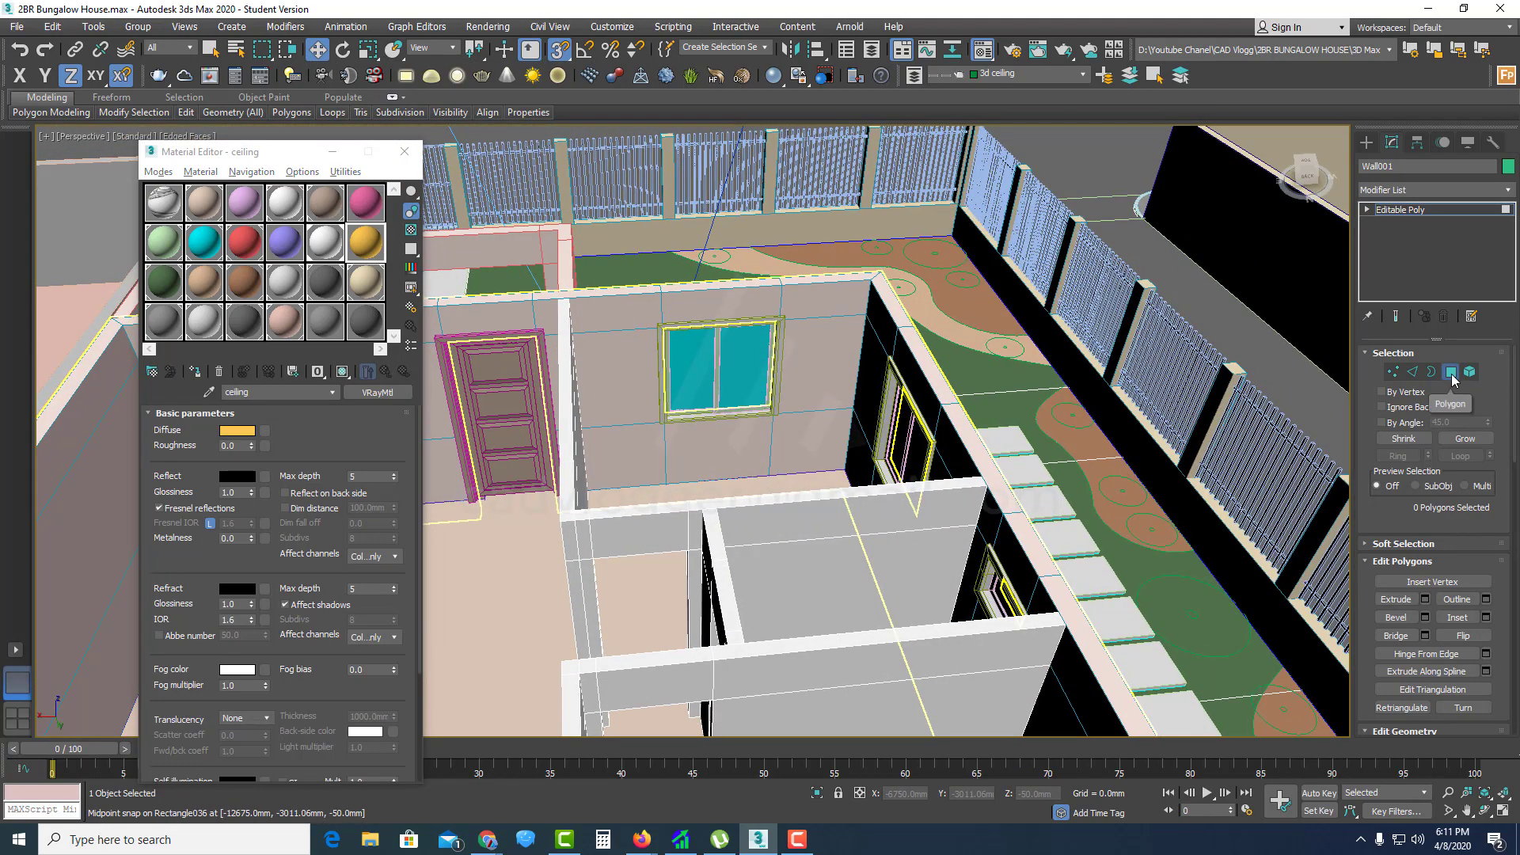
{"action": "left_click", "coordinate": [1367, 142]}
{"action": "left_click", "coordinate": [1464, 304]}
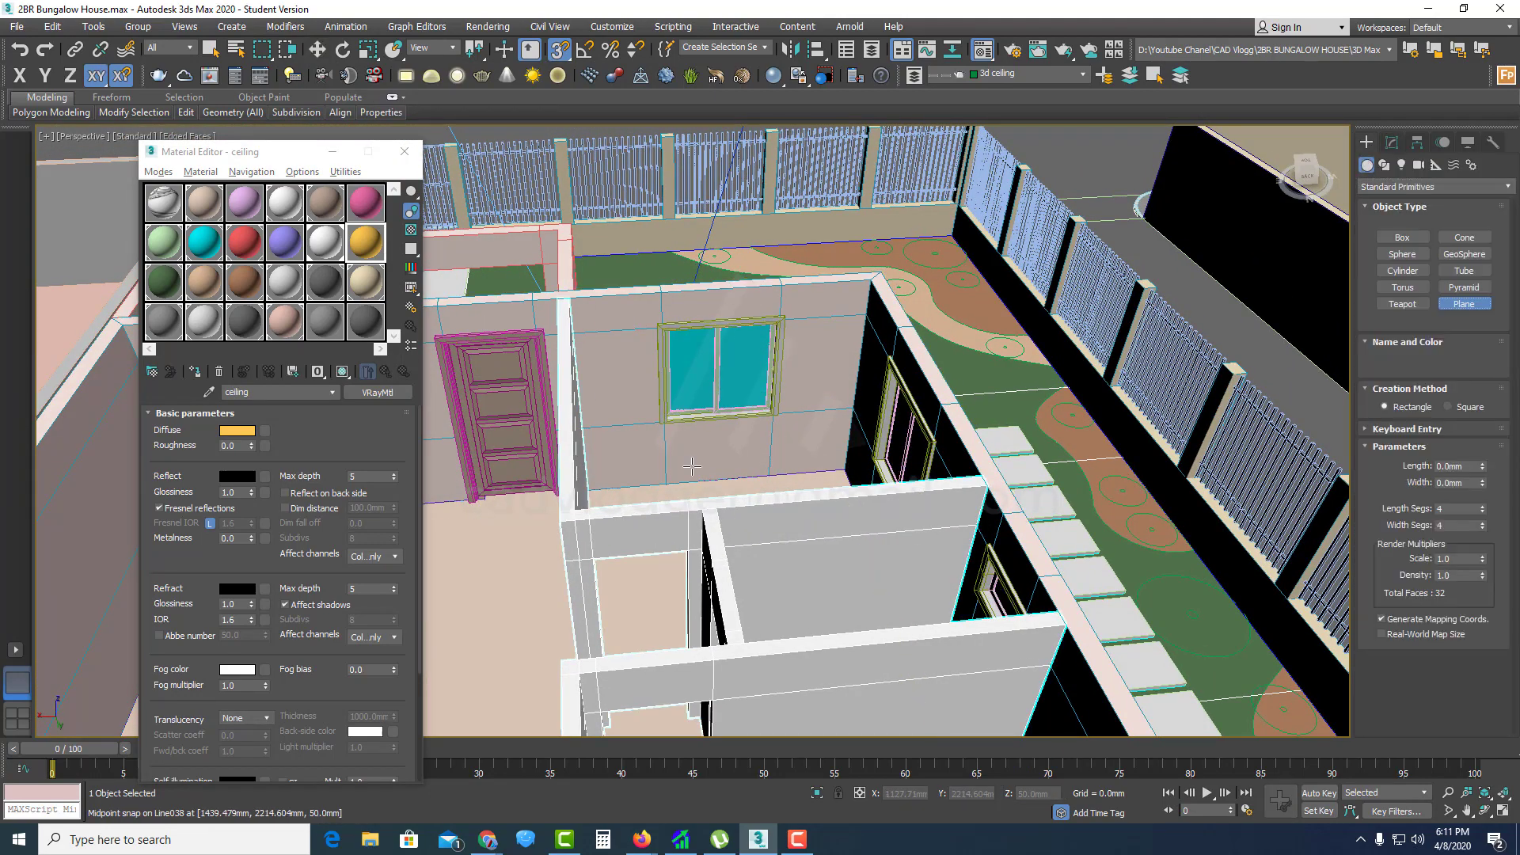
{"action": "middle_click_drag", "start_coordinate": [573, 509], "coordinate": [598, 469], "text": "alt"}
{"action": "left_click_drag", "start_coordinate": [611, 473], "coordinate": [990, 316]}
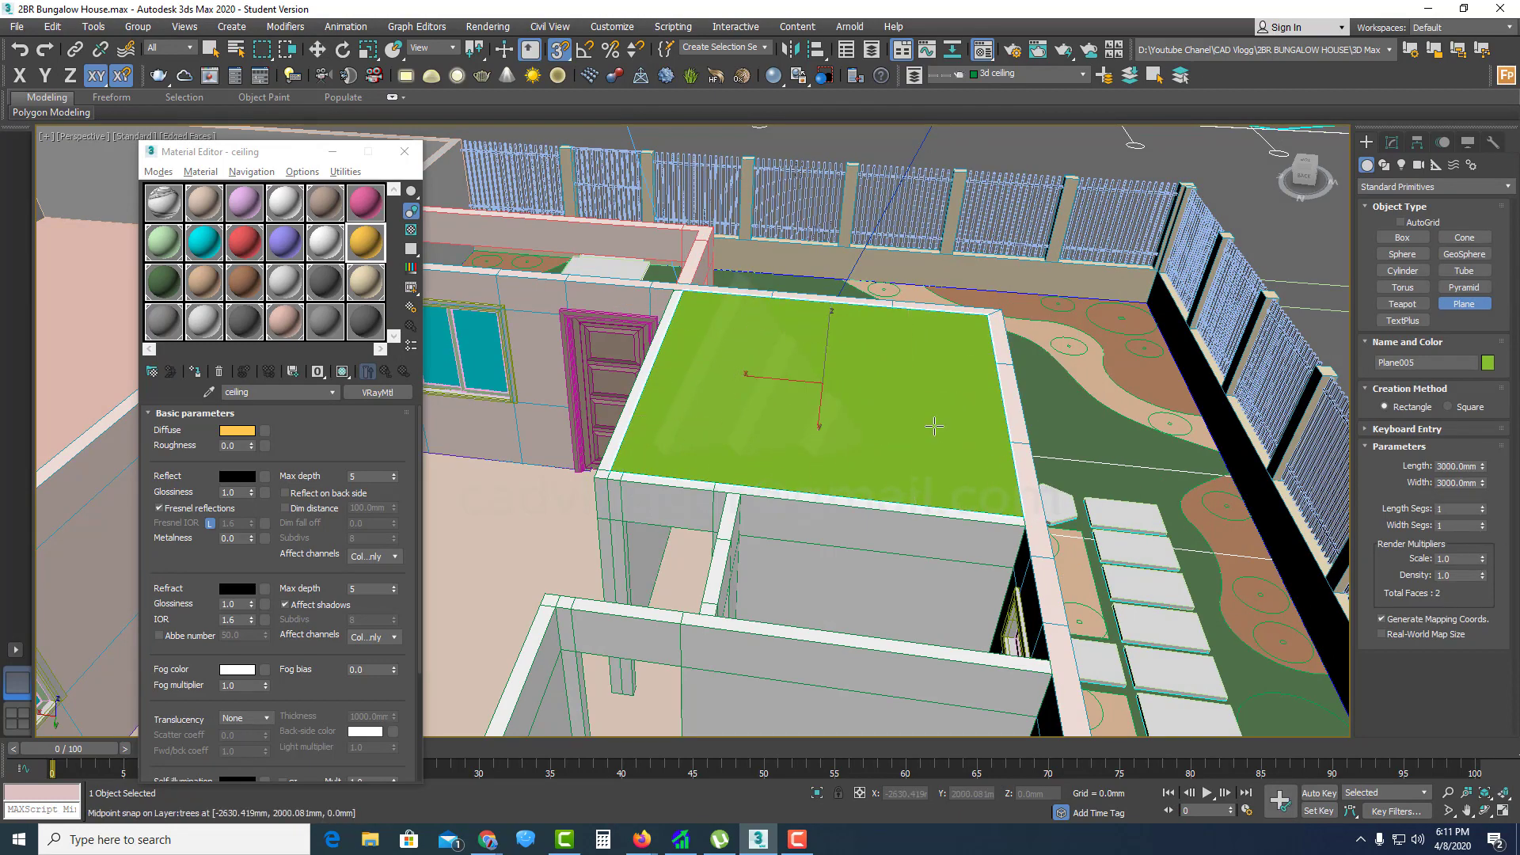
{"action": "middle_click_drag", "start_coordinate": [934, 426], "coordinate": [970, 420], "text": "alt"}
Step: Convert the bedroom ceiling plane to an editable poly and flip its polygon so that it faces downward
{"action": "right_click", "coordinate": [828, 342]}
{"action": "right_click", "coordinate": [830, 342]}
{"action": "mouse_move", "coordinate": [957, 521]}
{"action": "left_click", "coordinate": [1047, 531]}
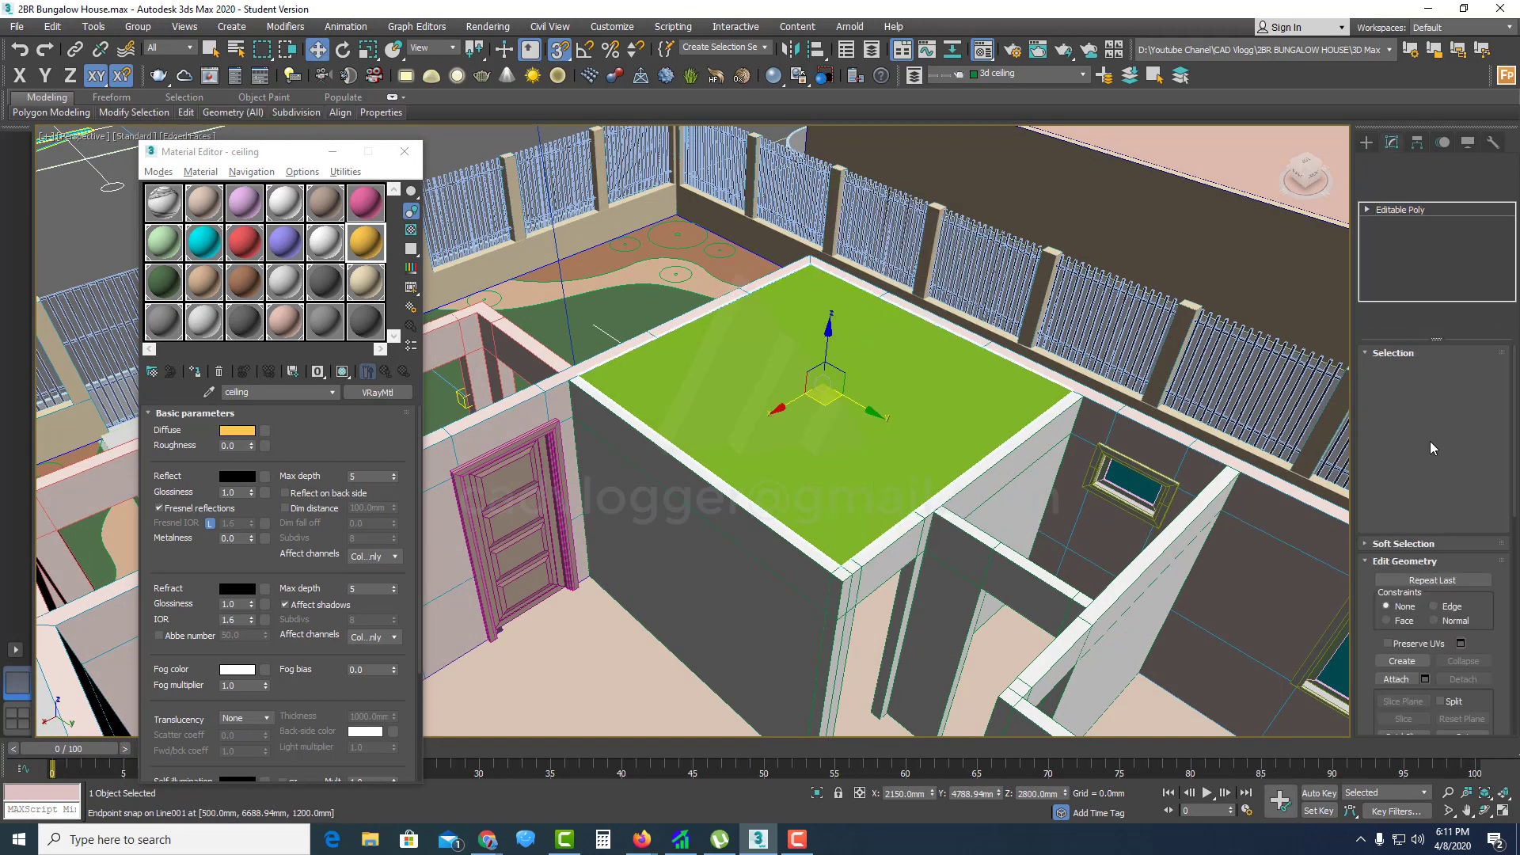
{"action": "left_click", "coordinate": [1451, 373]}
{"action": "left_click", "coordinate": [934, 353]}
{"action": "left_click", "coordinate": [1463, 636]}
{"action": "middle_click_drag", "start_coordinate": [990, 415], "coordinate": [871, 396], "text": "alt"}
{"action": "left_click", "coordinate": [1363, 144]}
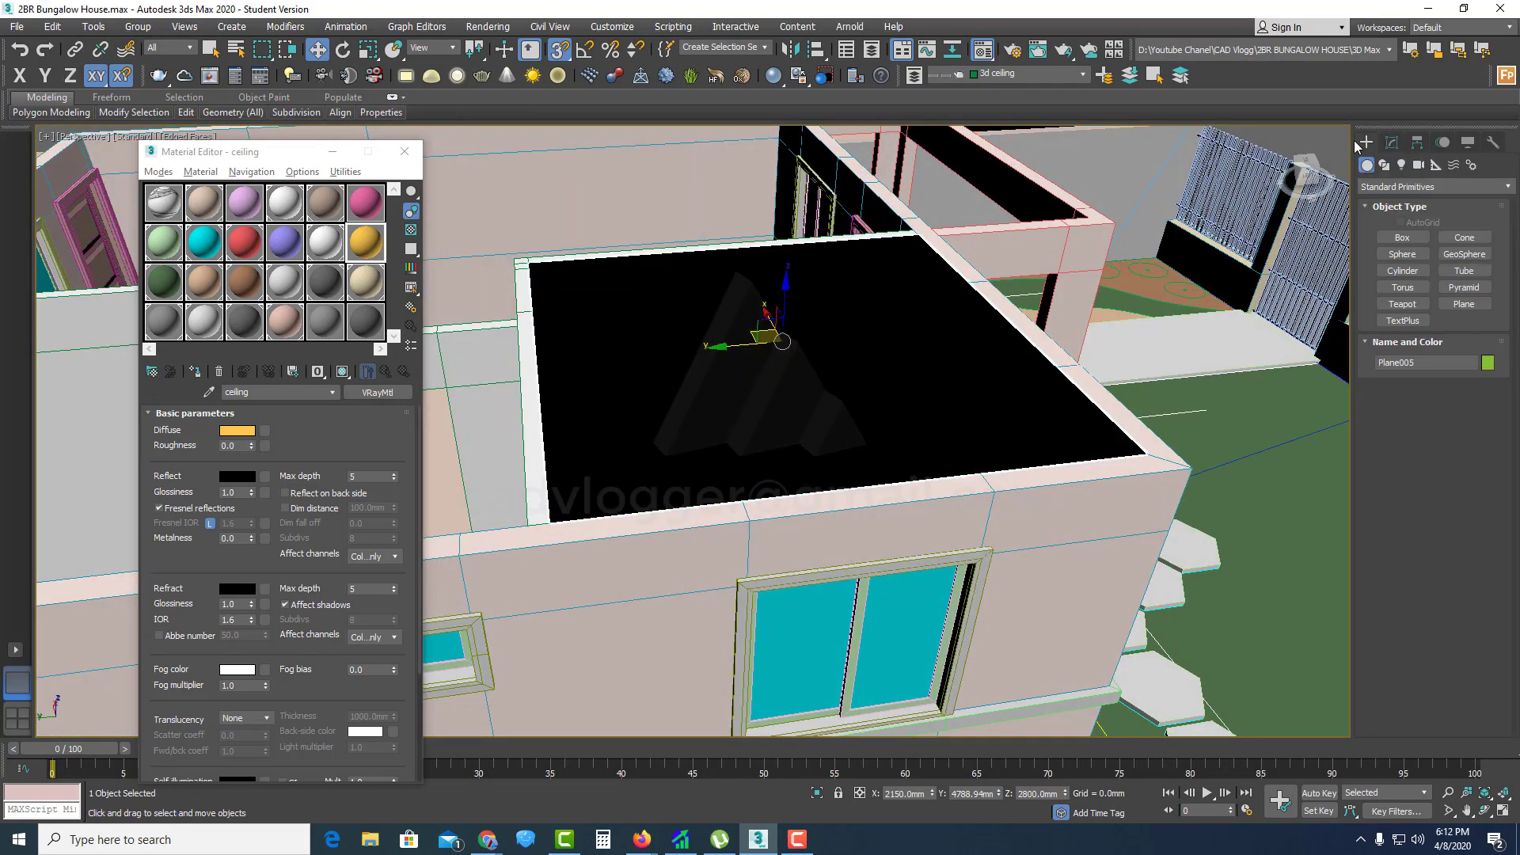
Step: Create a 1200 x 150 mm box with a height of -200 mm on the wall top above the bedroom window
{"action": "left_click", "coordinate": [1414, 242]}
{"action": "left_click_drag", "start_coordinate": [749, 520], "coordinate": [982, 474]}
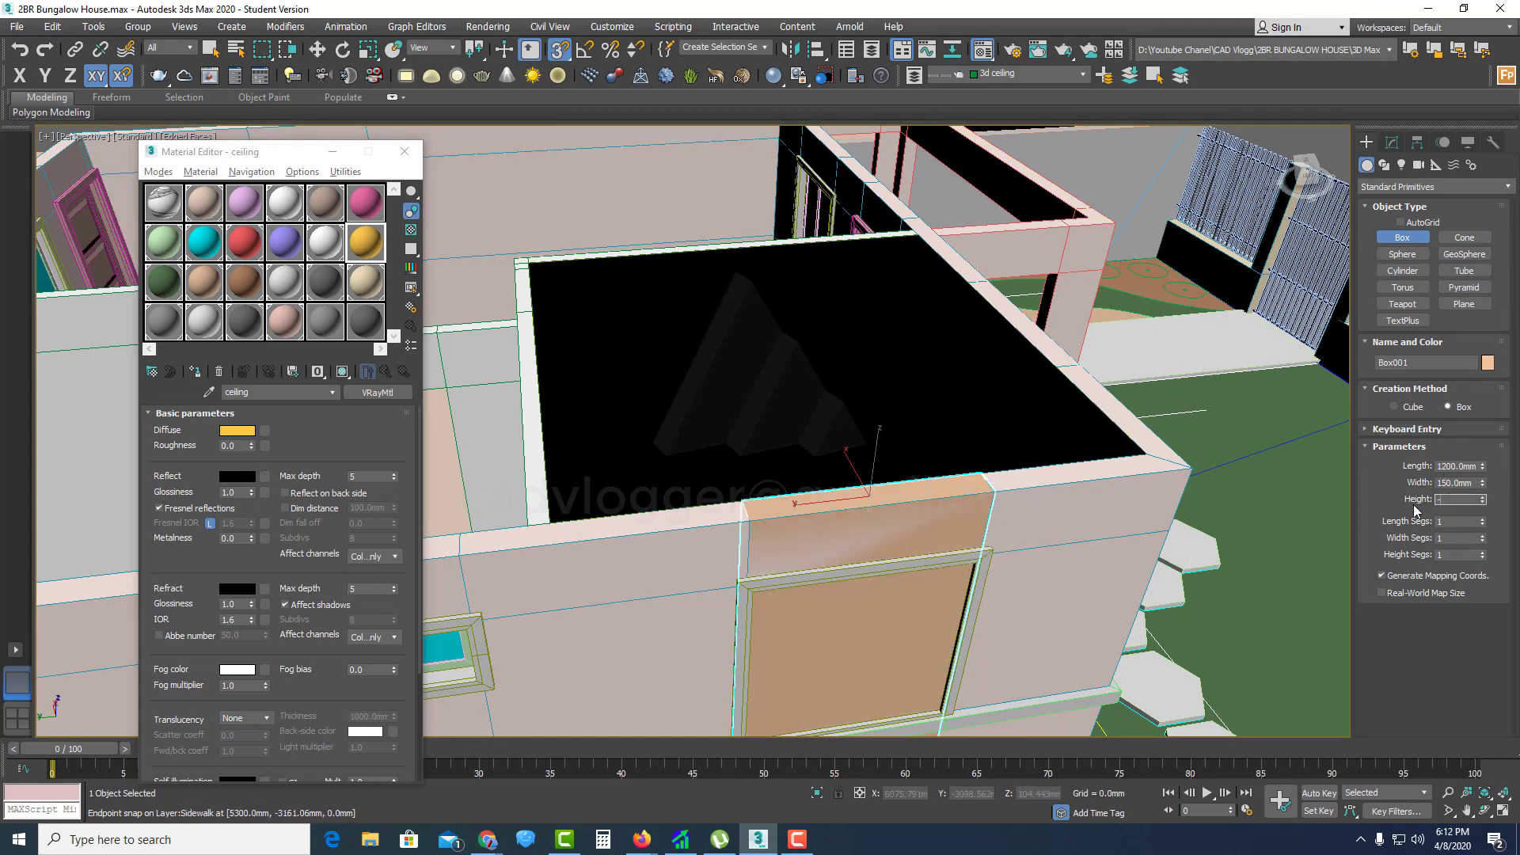
{"action": "key", "text": "Return"}
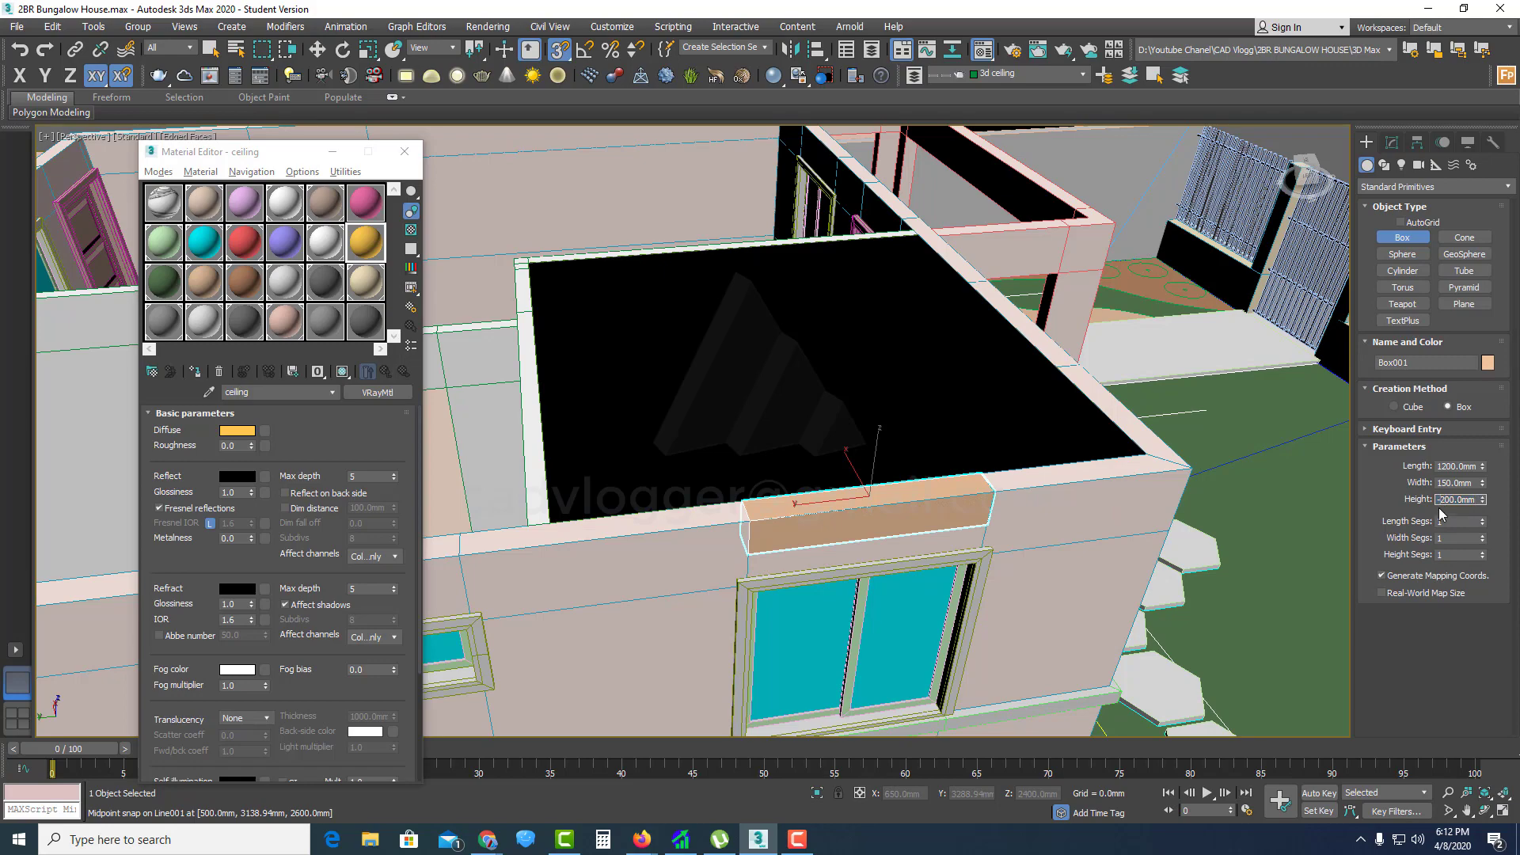
Step: Move the box inside the wall onto the bedroom ceiling and set its length to 1400 mm and height to 200 mm
{"action": "left_click", "coordinate": [791, 503]}
{"action": "middle_click_drag", "start_coordinate": [792, 504], "coordinate": [953, 589], "text": "alt"}
{"action": "key", "text": "w"}
{"action": "scroll", "coordinate": [953, 589], "scroll_direction": "up", "scroll_amount": 3}
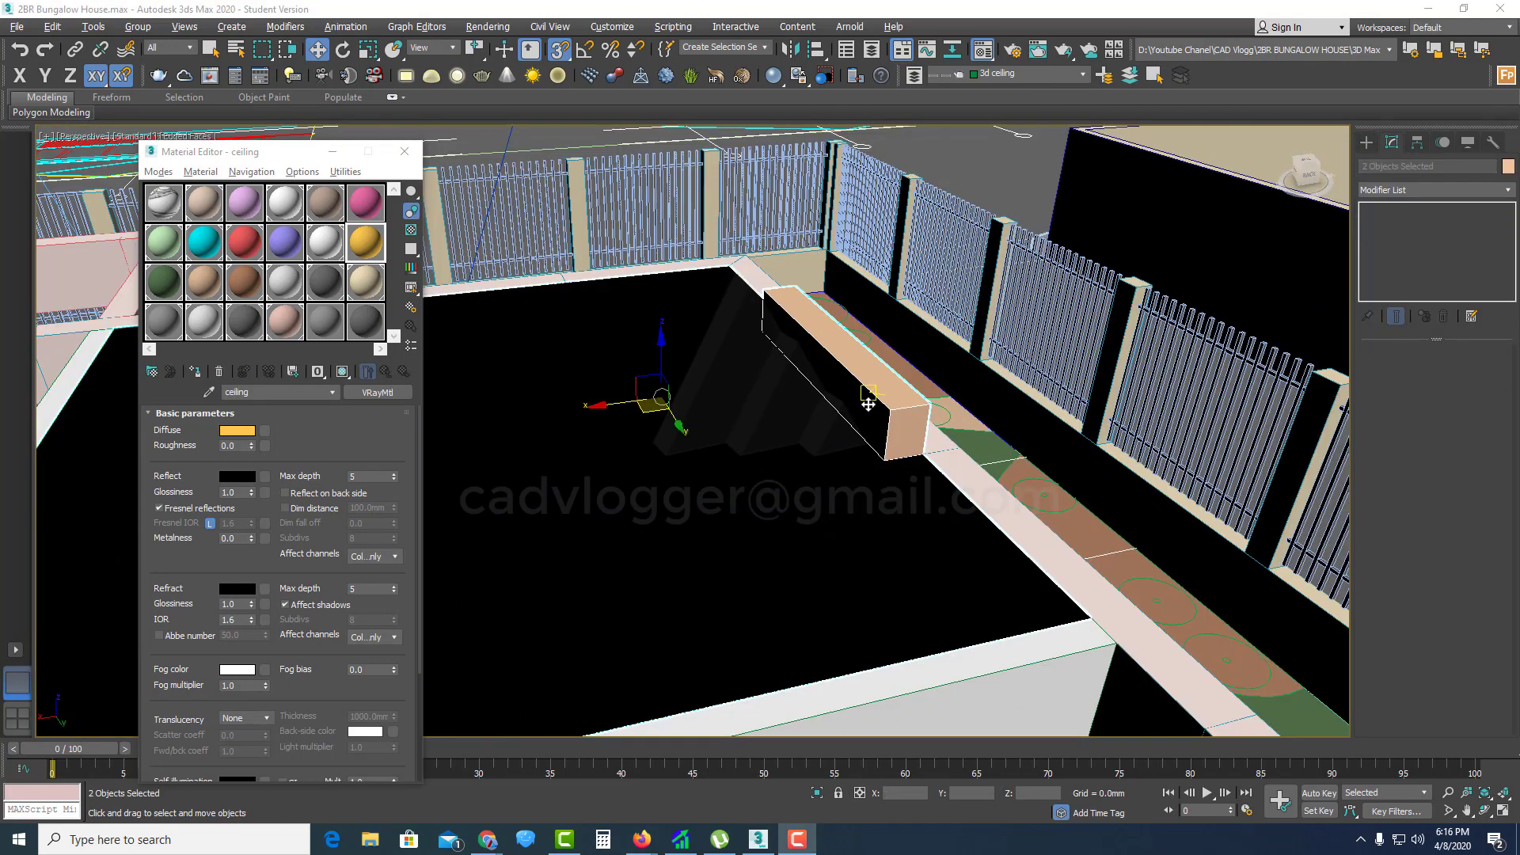
{"action": "left_click", "coordinate": [869, 401]}
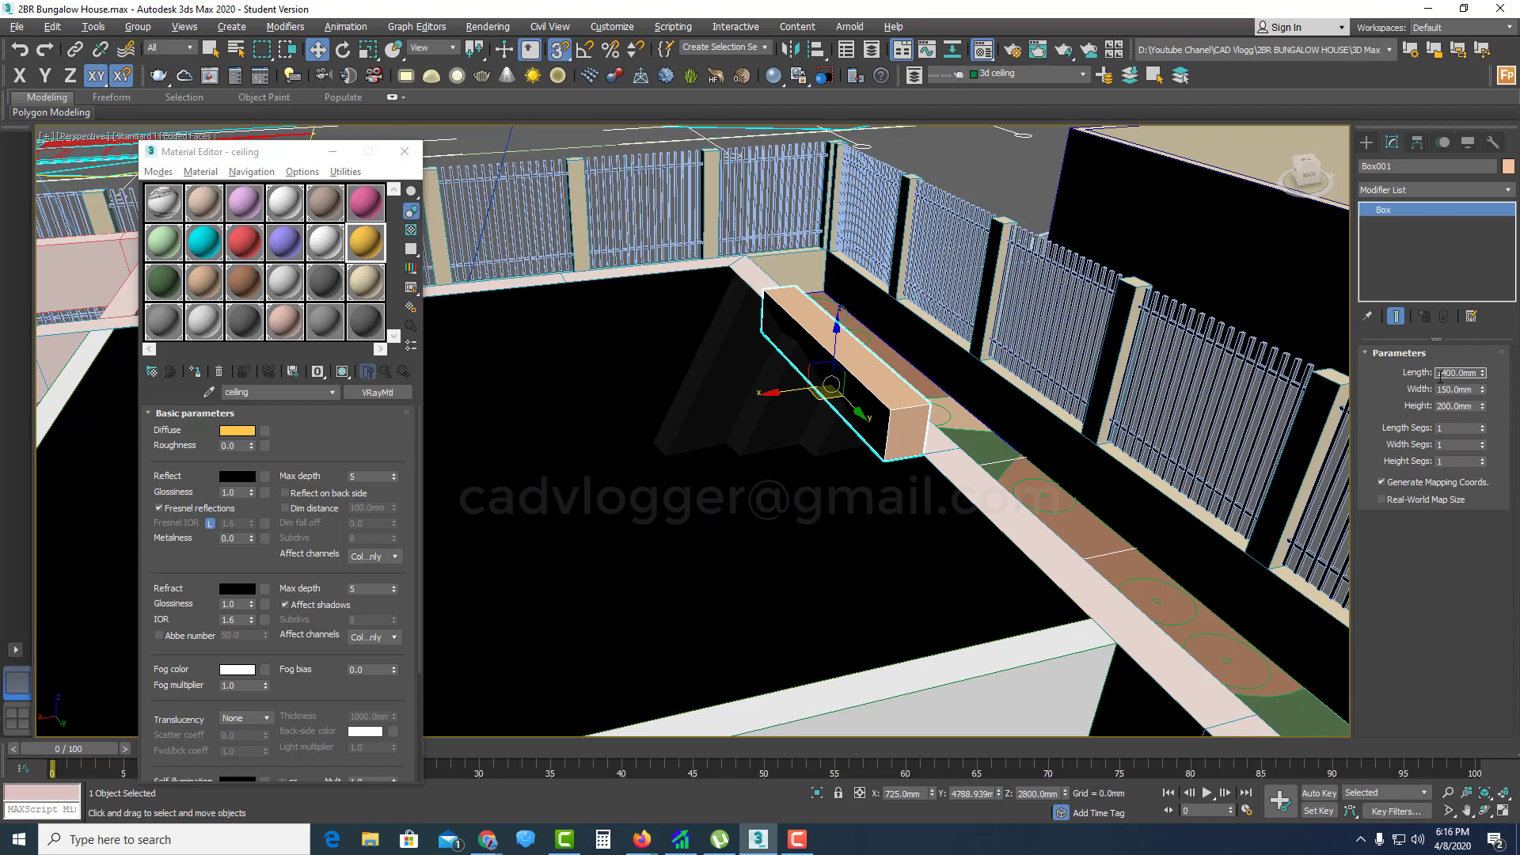
{"action": "middle_click_drag", "start_coordinate": [827, 416], "coordinate": [802, 447], "text": "alt"}
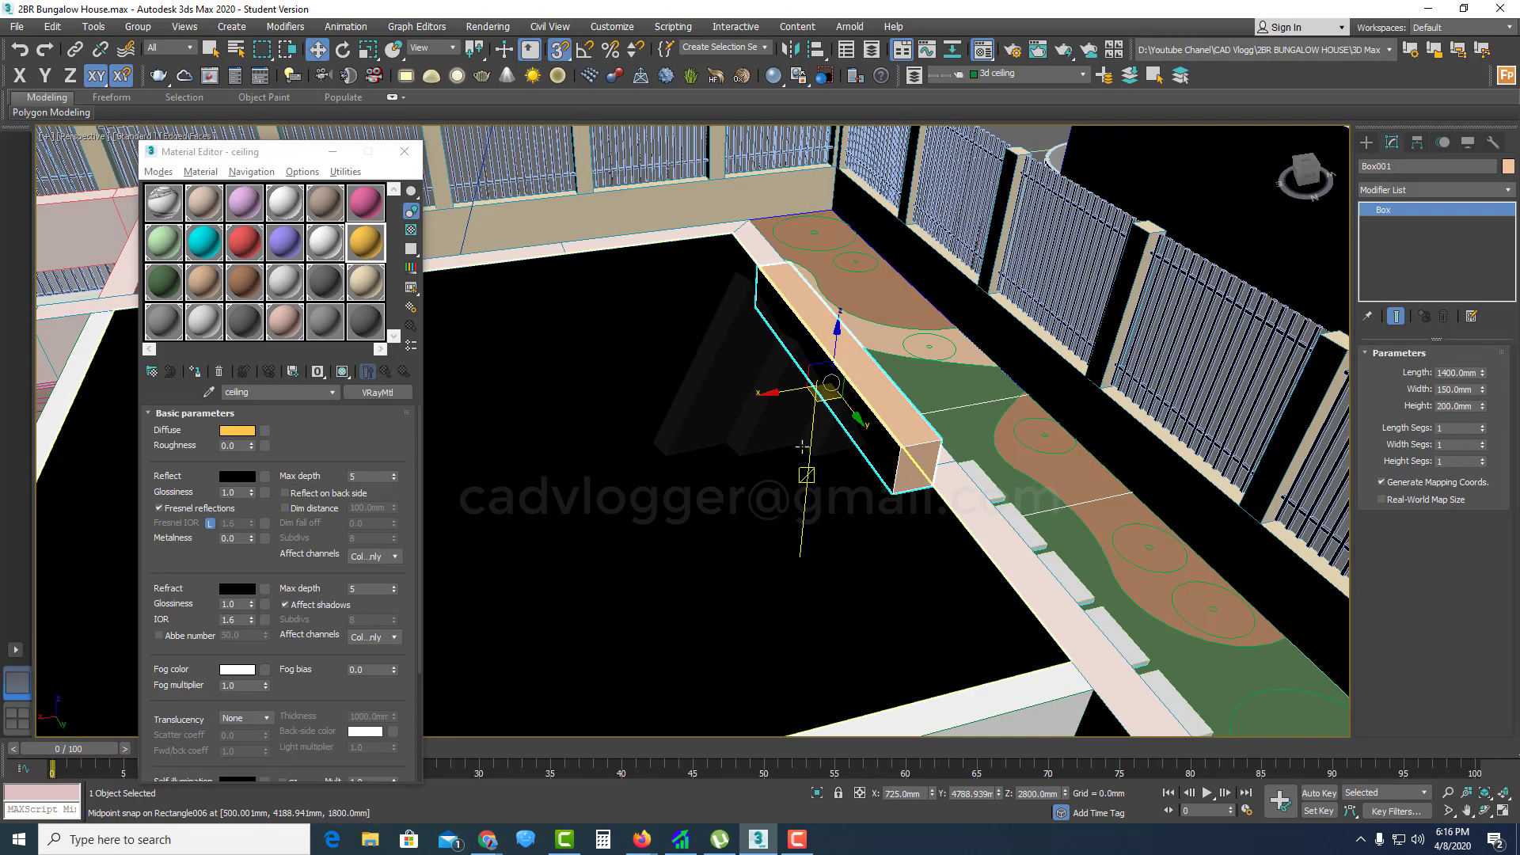
Step: Isolate the bedroom ceiling plane together with the box
{"action": "left_click", "coordinate": [738, 446]}
{"action": "left_click", "coordinate": [855, 383], "text": "ctrl"}
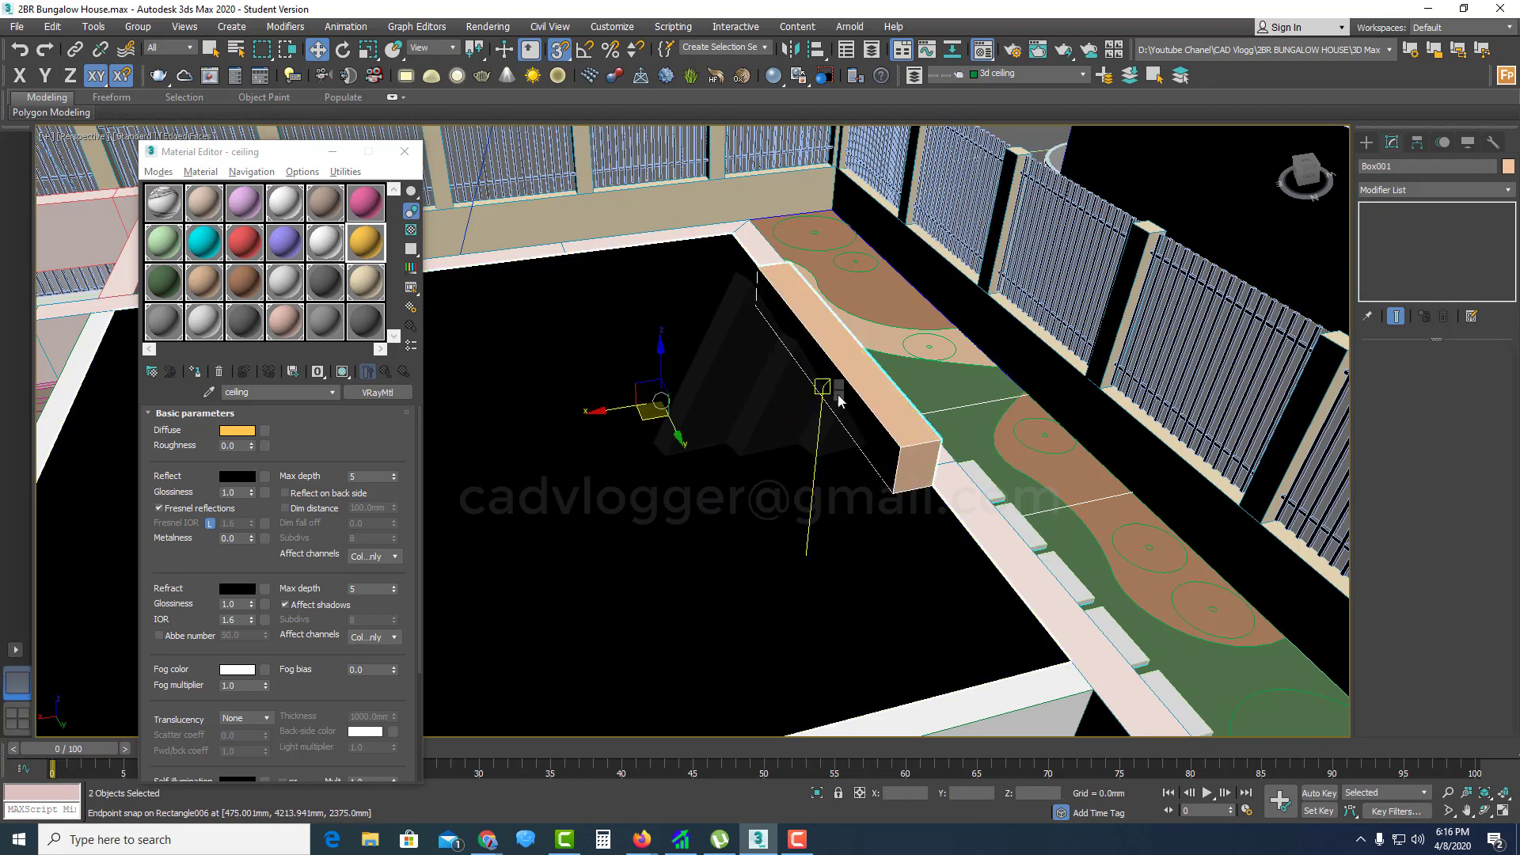
{"action": "right_click", "coordinate": [831, 390]}
{"action": "left_click", "coordinate": [870, 242]}
Step: Cut the box's footprint into the underside of the ceiling plane and remove the polygon inside it
{"action": "middle_click_drag", "start_coordinate": [839, 475], "coordinate": [847, 362], "text": "alt"}
{"action": "left_click", "coordinate": [844, 306]}
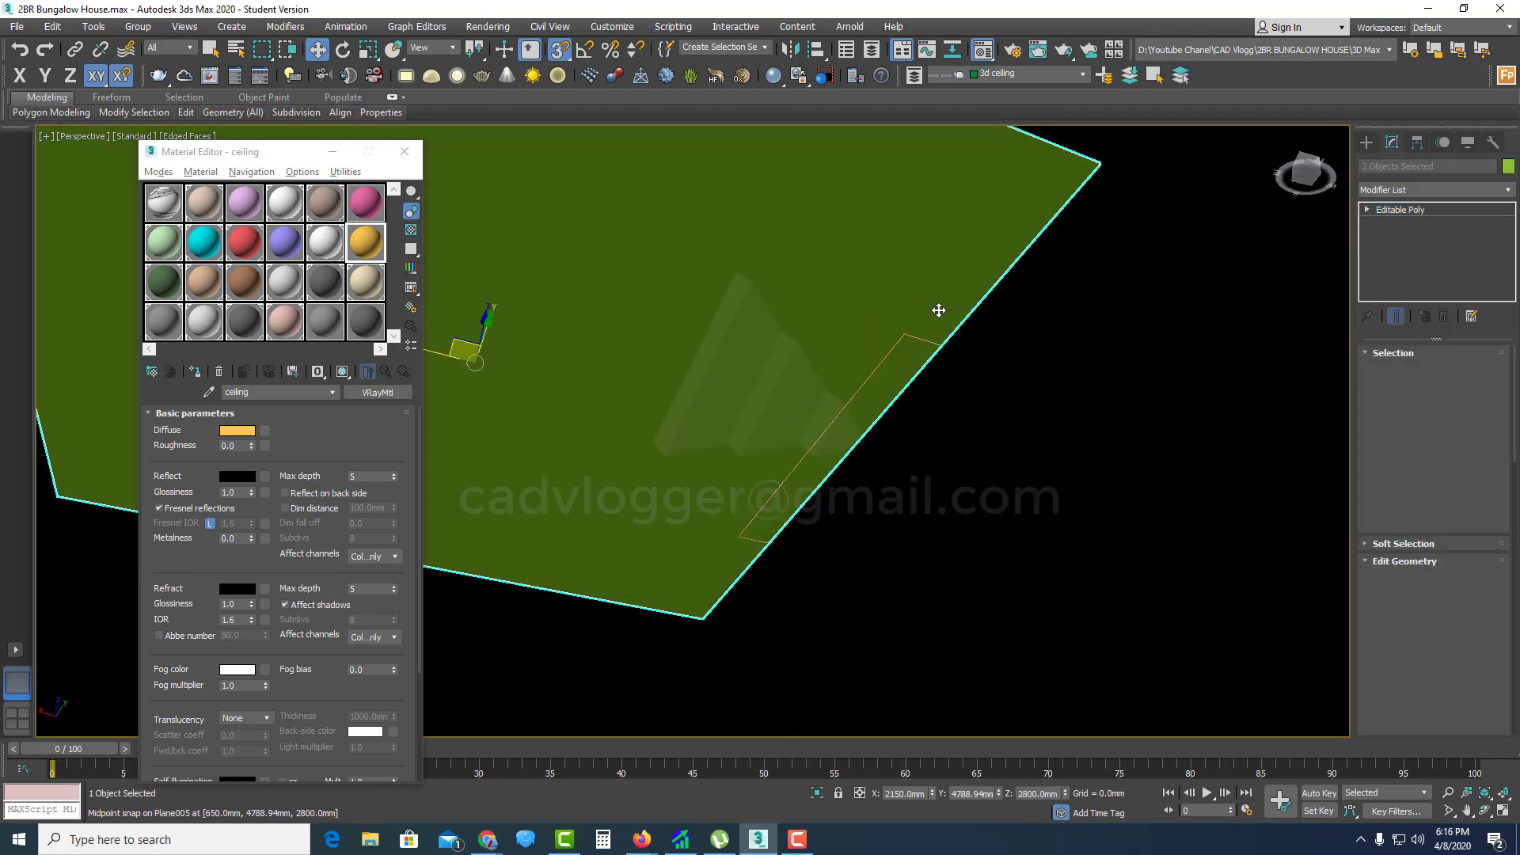
{"action": "right_click", "coordinate": [839, 309]}
{"action": "left_click", "coordinate": [802, 195]}
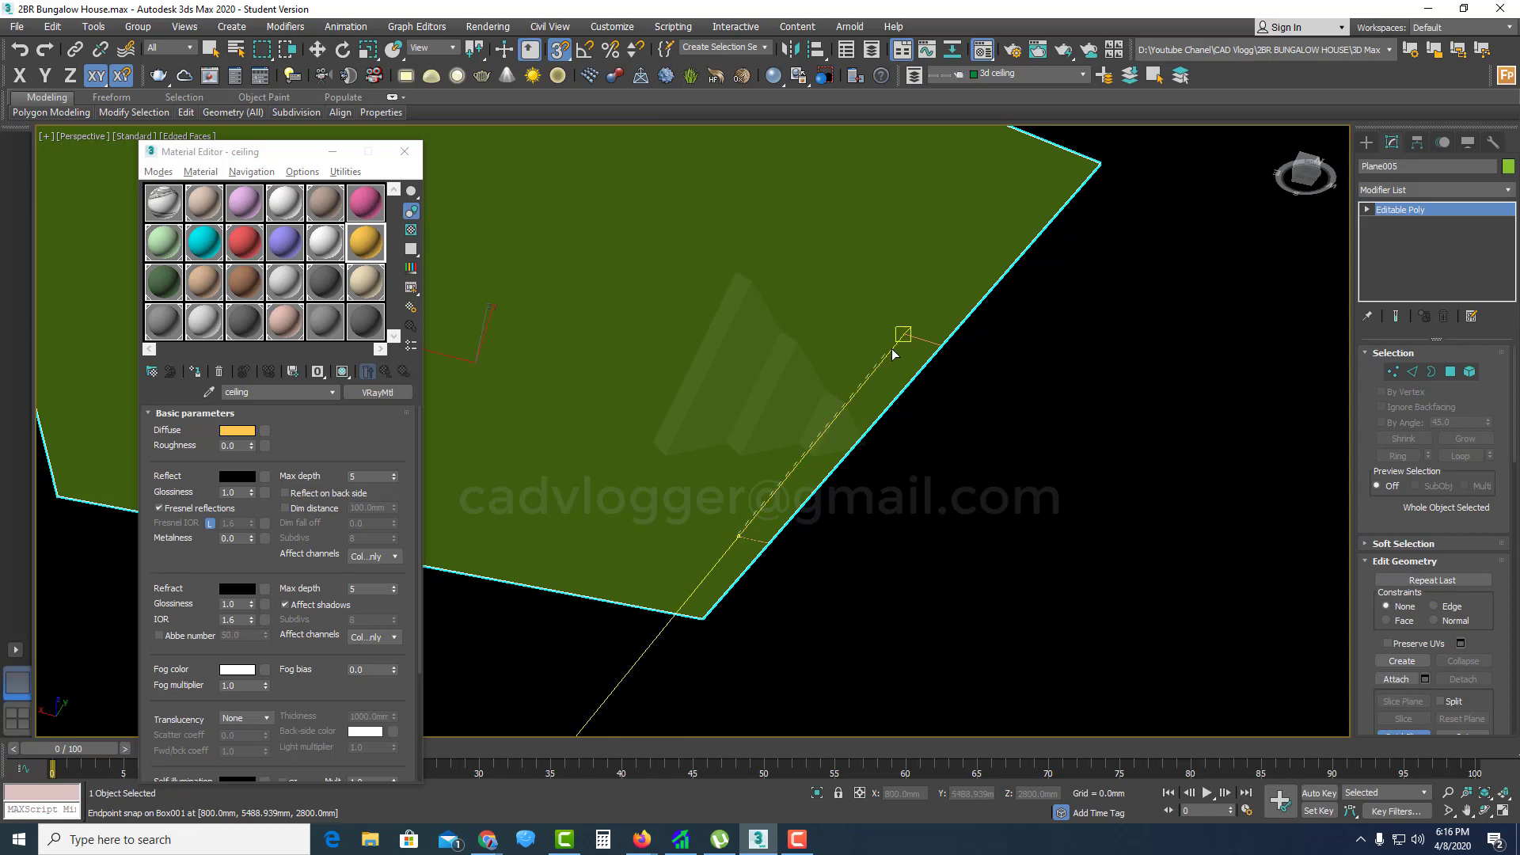
{"action": "key", "text": "4"}
{"action": "left_click", "coordinate": [893, 383]}
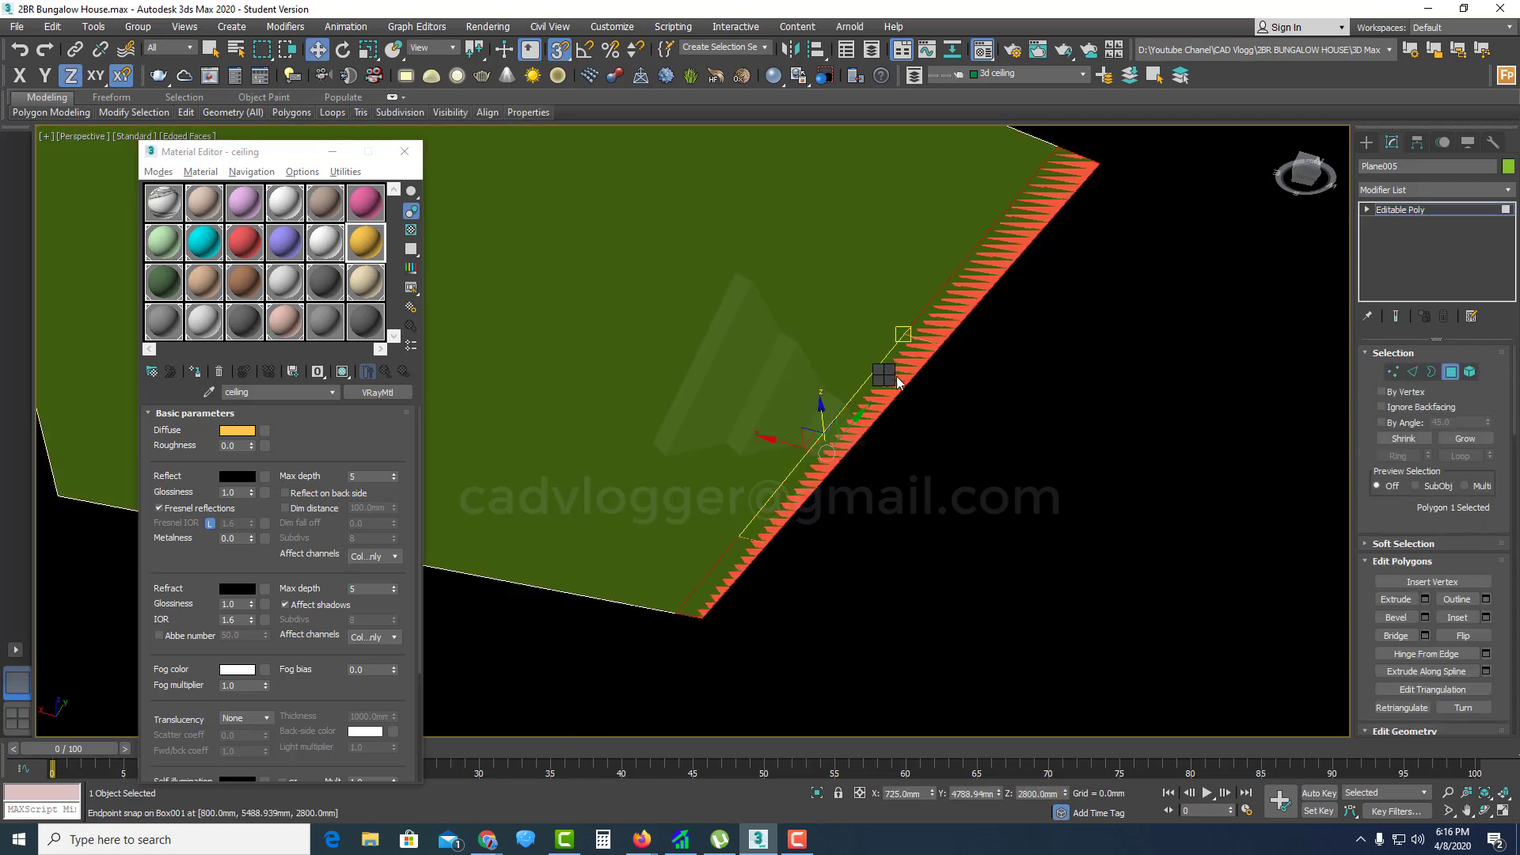
{"action": "right_click", "coordinate": [885, 374]}
{"action": "left_click", "coordinate": [870, 255]}
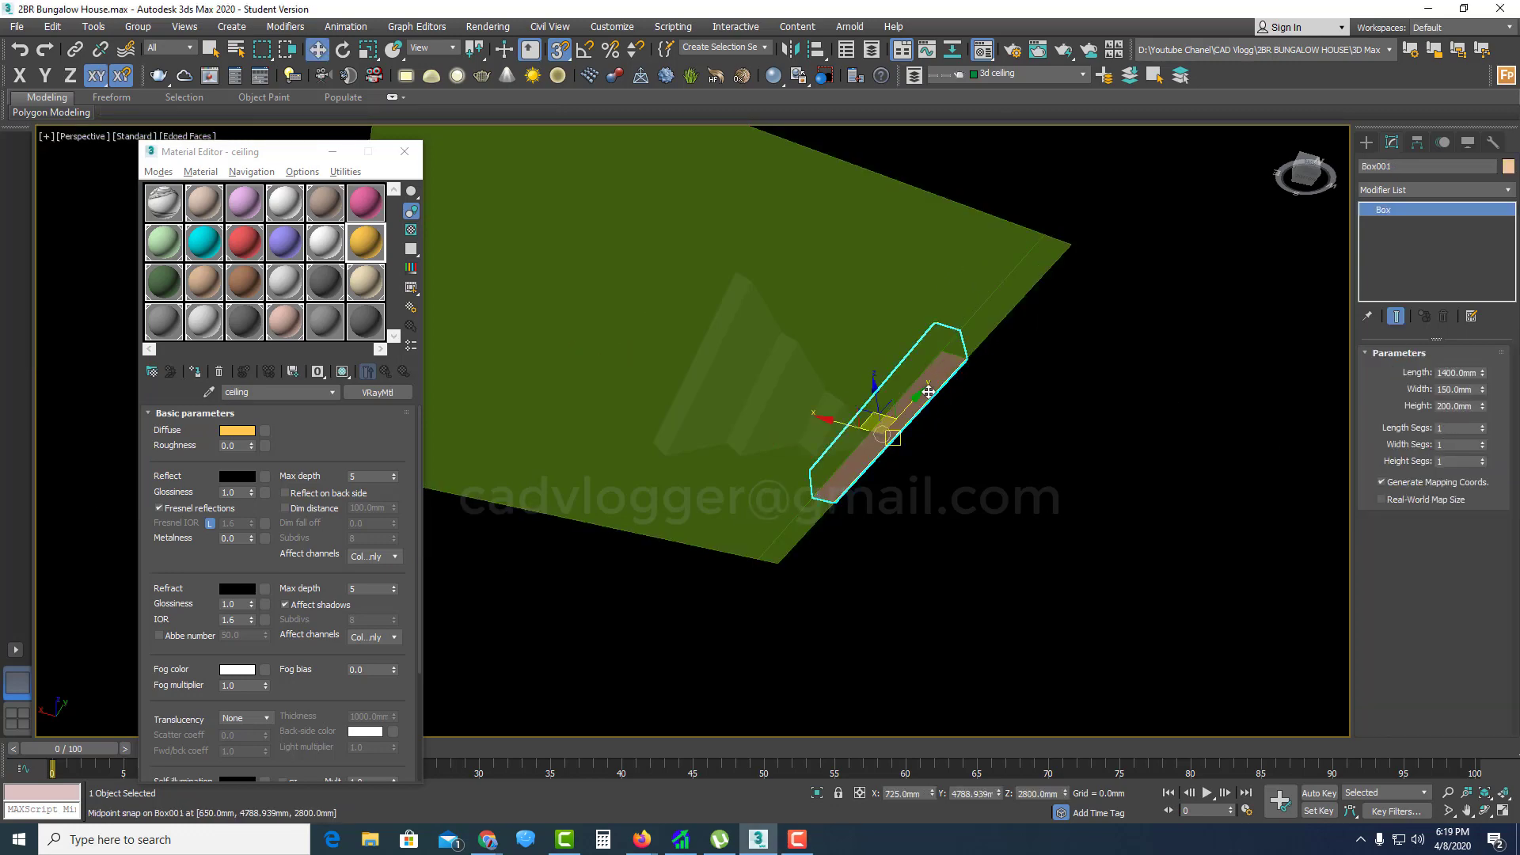
Step: Convert the box to an editable poly, remove its bottom face and flip its polygons to face inward
{"action": "right_click", "coordinate": [928, 391]}
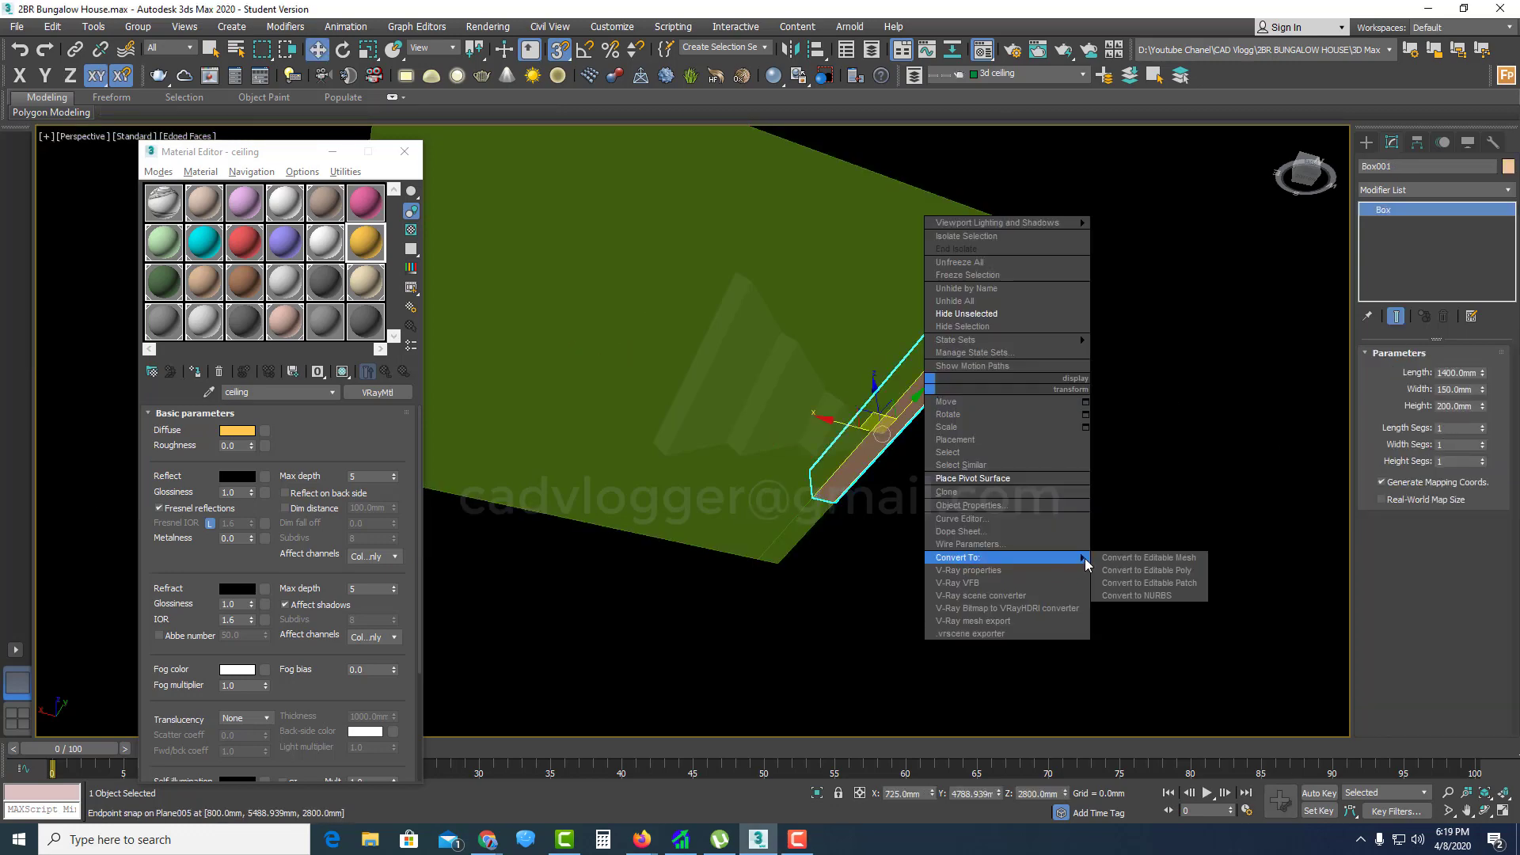
{"action": "left_click", "coordinate": [1148, 570]}
{"action": "key", "text": "4"}
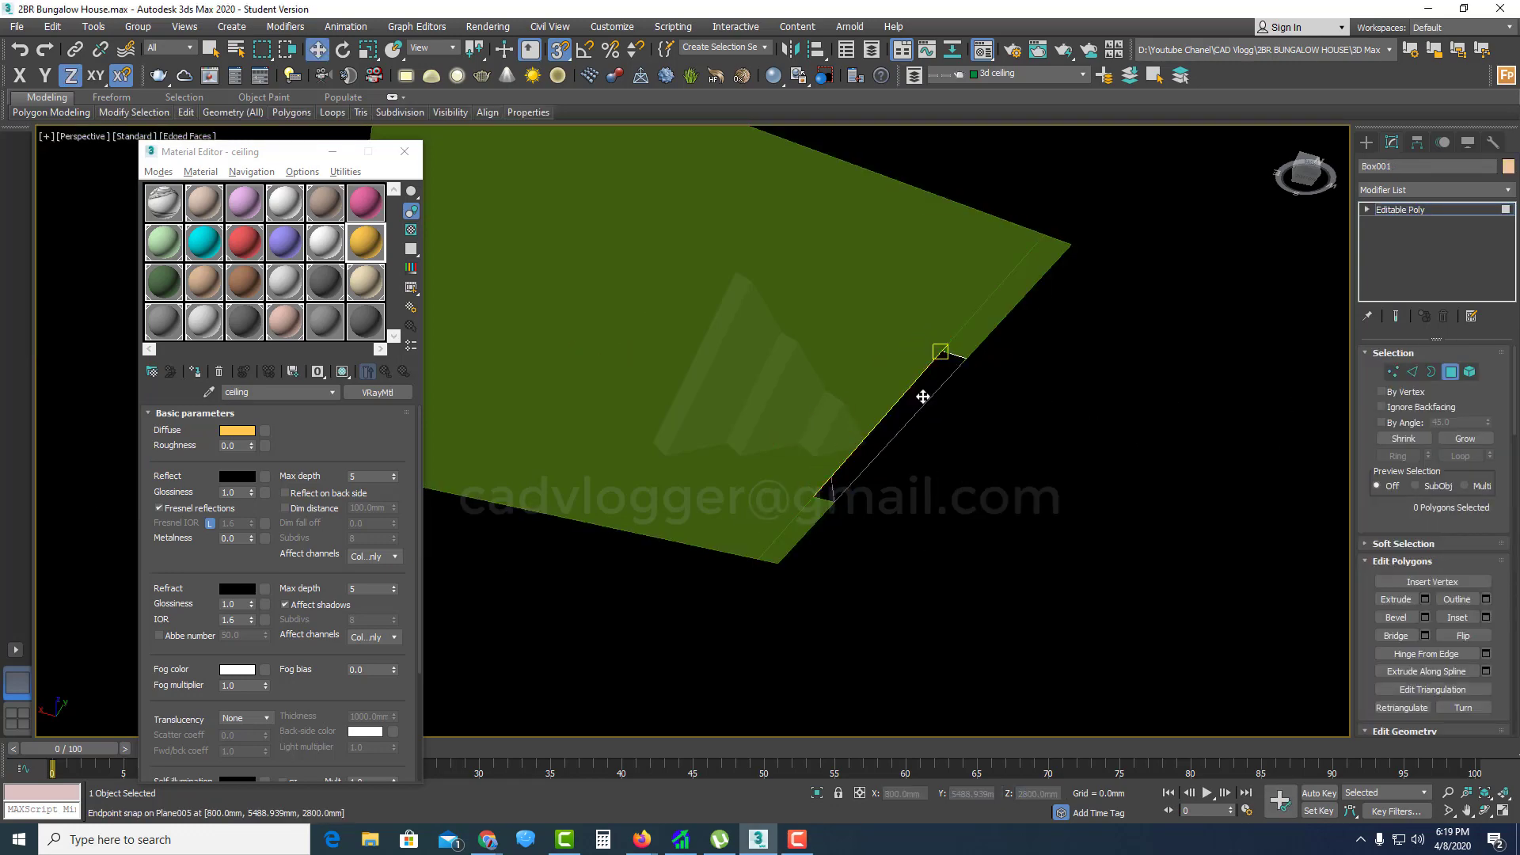
{"action": "left_click", "coordinate": [1469, 640]}
Step: Attach the ceiling plane to the flipped box and bring the hidden objects back out of isolation
{"action": "middle_click_drag", "start_coordinate": [1029, 539], "coordinate": [879, 356], "text": "alt"}
{"action": "right_click", "coordinate": [875, 404]}
{"action": "left_click", "coordinate": [863, 263]}
{"action": "left_click", "coordinate": [713, 322]}
{"action": "scroll", "coordinate": [797, 415], "scroll_direction": "down", "scroll_amount": 4}
{"action": "left_click", "coordinate": [1452, 372]}
{"action": "middle_click_drag", "start_coordinate": [827, 441], "coordinate": [868, 593], "text": "alt"}
{"action": "right_click", "coordinate": [905, 373]}
{"action": "left_click", "coordinate": [961, 340]}
{"action": "left_click", "coordinate": [837, 435]}
Step: Copy the recessed bedroom ceiling onto the second bedroom, snapping it from wall corner to matching wall corner
{"action": "scroll", "coordinate": [787, 460], "scroll_direction": "down", "scroll_amount": 3}
{"action": "scroll", "coordinate": [787, 460], "scroll_direction": "down", "scroll_amount": 3}
{"action": "middle_click_drag", "start_coordinate": [788, 460], "coordinate": [554, 337]}
{"action": "scroll", "coordinate": [554, 333], "scroll_direction": "up", "scroll_amount": 4}
{"action": "scroll", "coordinate": [782, 332], "scroll_direction": "down", "scroll_amount": 2}
{"action": "middle_click_drag", "start_coordinate": [782, 333], "coordinate": [985, 227]}
{"action": "scroll", "coordinate": [986, 225], "scroll_direction": "up", "scroll_amount": 4}
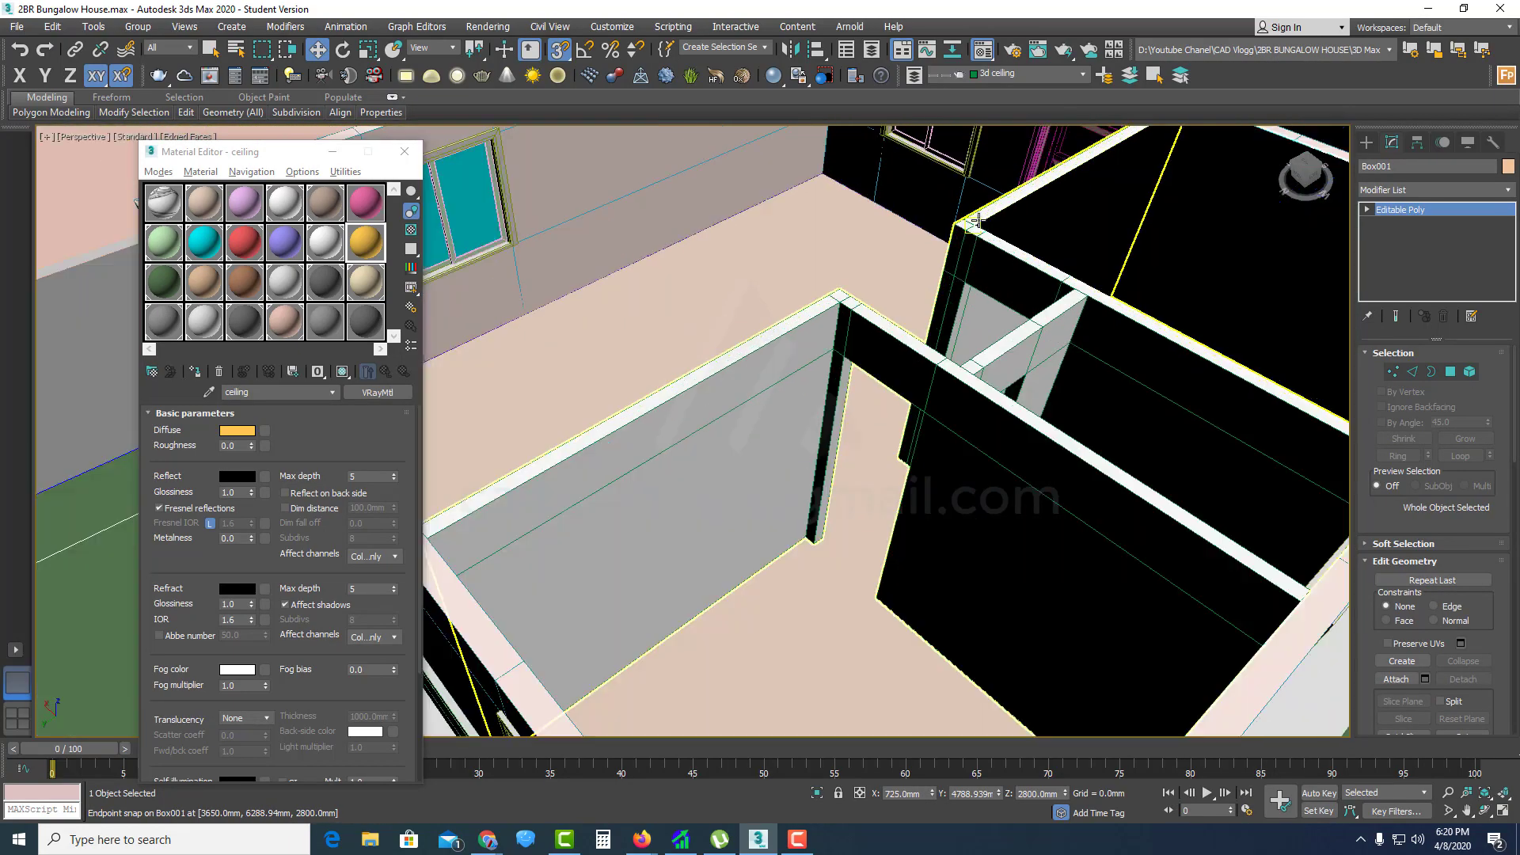
{"action": "key", "text": "space"}
{"action": "scroll", "coordinate": [955, 220], "scroll_direction": "down", "scroll_amount": 3}
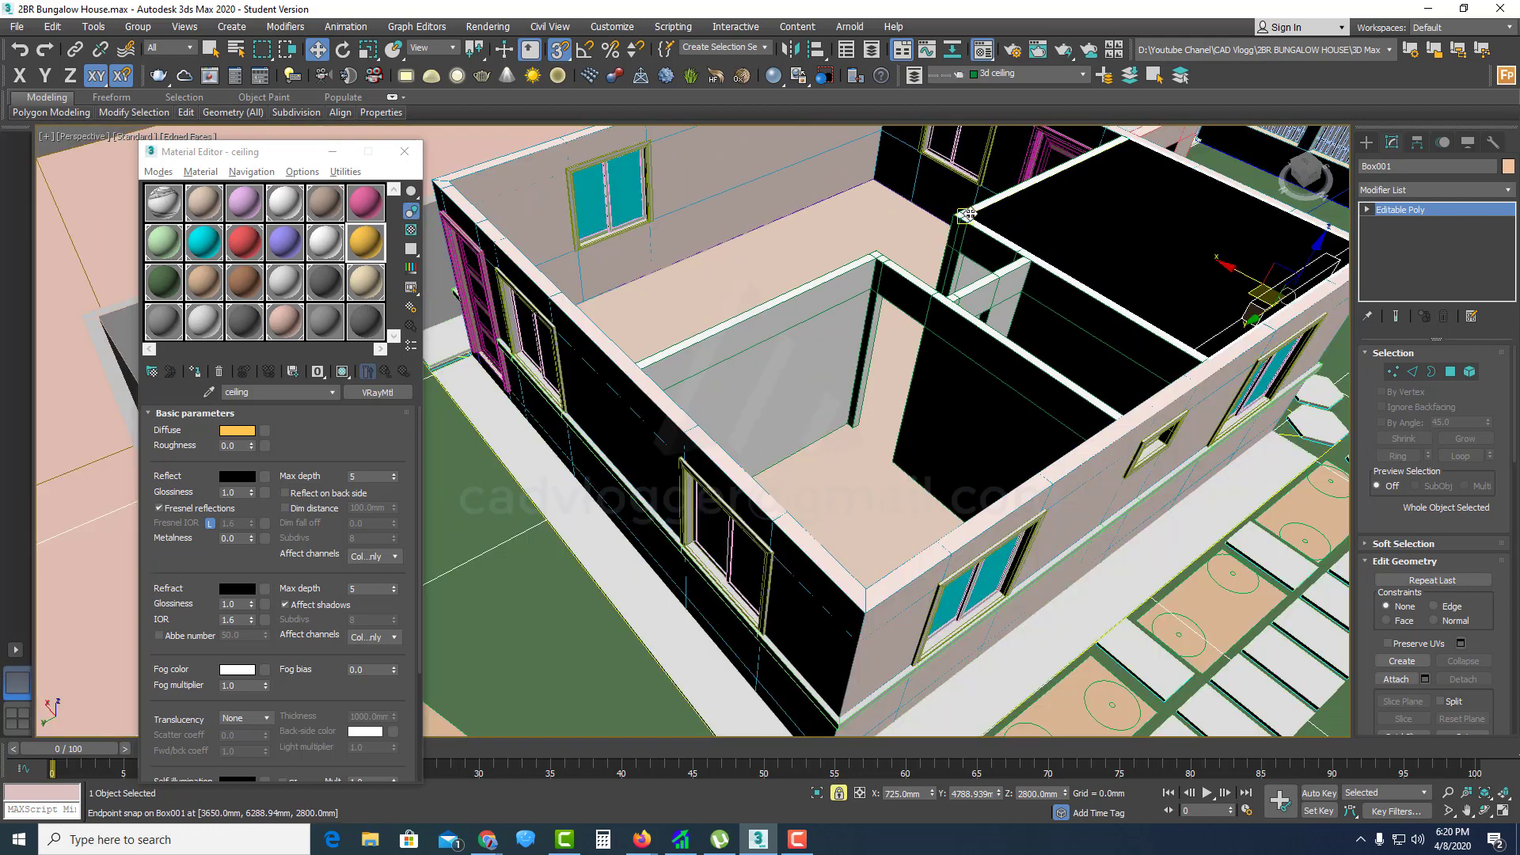
{"action": "scroll", "coordinate": [967, 214], "scroll_direction": "up", "scroll_amount": 3}
{"action": "mouse_move", "coordinate": [968, 215]}
{"action": "left_mouse_down", "text": "shift"}
{"action": "mouse_move", "coordinate": [584, 456]}
{"action": "mouse_move", "coordinate": [475, 473]}
{"action": "left_mouse_up", "text": "shift"}
{"action": "scroll", "coordinate": [558, 461], "scroll_direction": "down", "scroll_amount": 3}
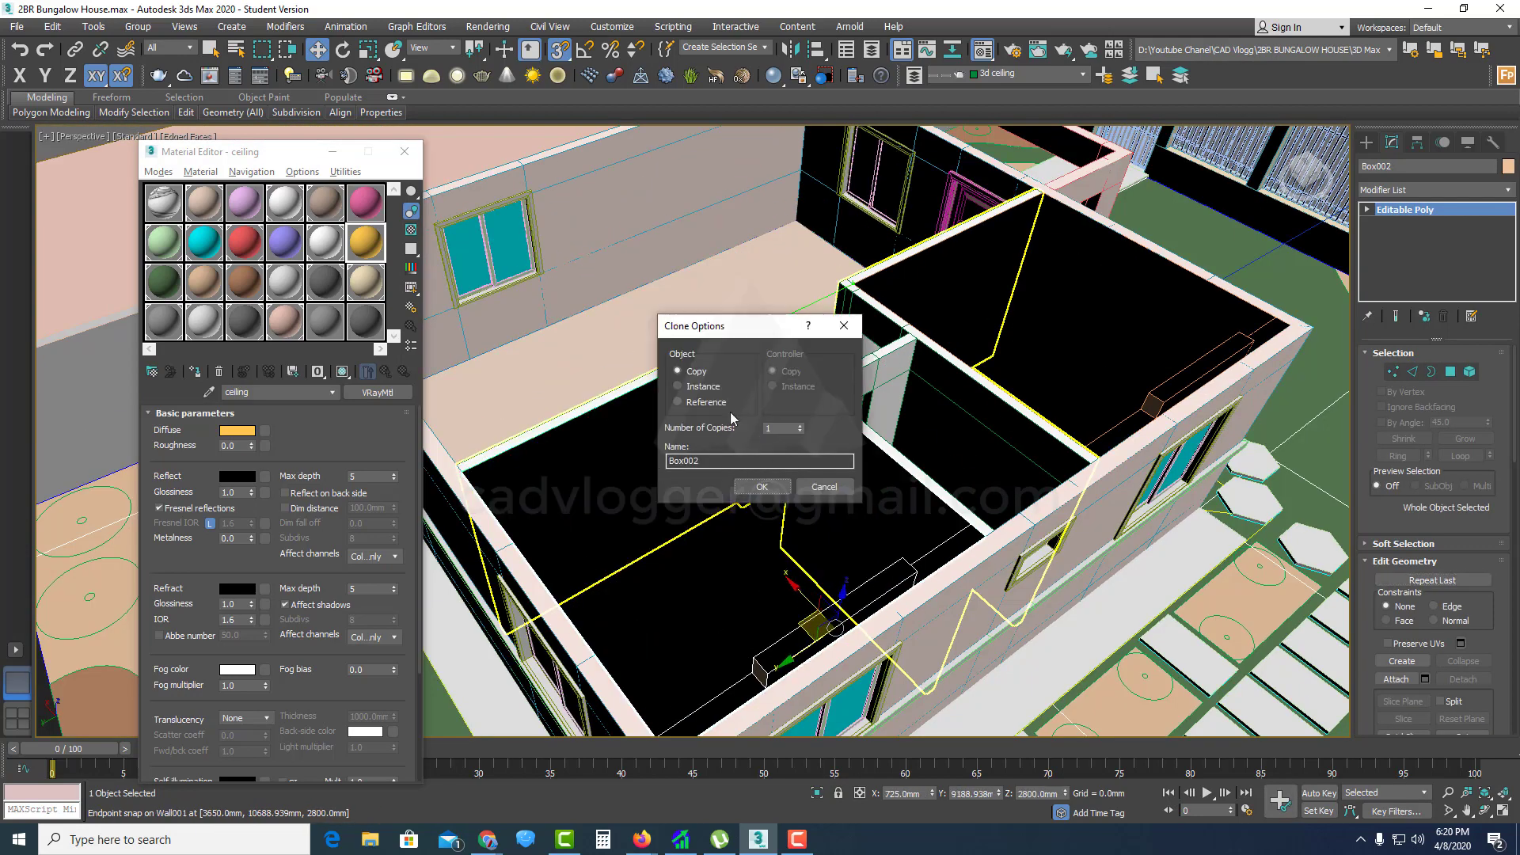
{"action": "left_click", "coordinate": [768, 483]}
Step: Shift the copied ceiling's recess vertices along the outer wall to line the recess up with the second bedroom's window
{"action": "mouse_move", "coordinate": [887, 519]}
{"action": "middle_mouse_down", "text": "alt"}
{"action": "mouse_move", "coordinate": [807, 457]}
{"action": "mouse_move", "coordinate": [897, 500]}
{"action": "middle_mouse_up", "text": "alt"}
{"action": "scroll", "coordinate": [835, 482], "scroll_direction": "down", "scroll_amount": 3}
{"action": "scroll", "coordinate": [727, 471], "scroll_direction": "up", "scroll_amount": 3}
{"action": "mouse_move", "coordinate": [742, 470]}
{"action": "middle_mouse_down", "text": "alt"}
{"action": "mouse_move", "coordinate": [737, 526]}
{"action": "mouse_move", "coordinate": [743, 484]}
{"action": "middle_mouse_up", "text": "alt"}
{"action": "left_click", "coordinate": [1394, 372]}
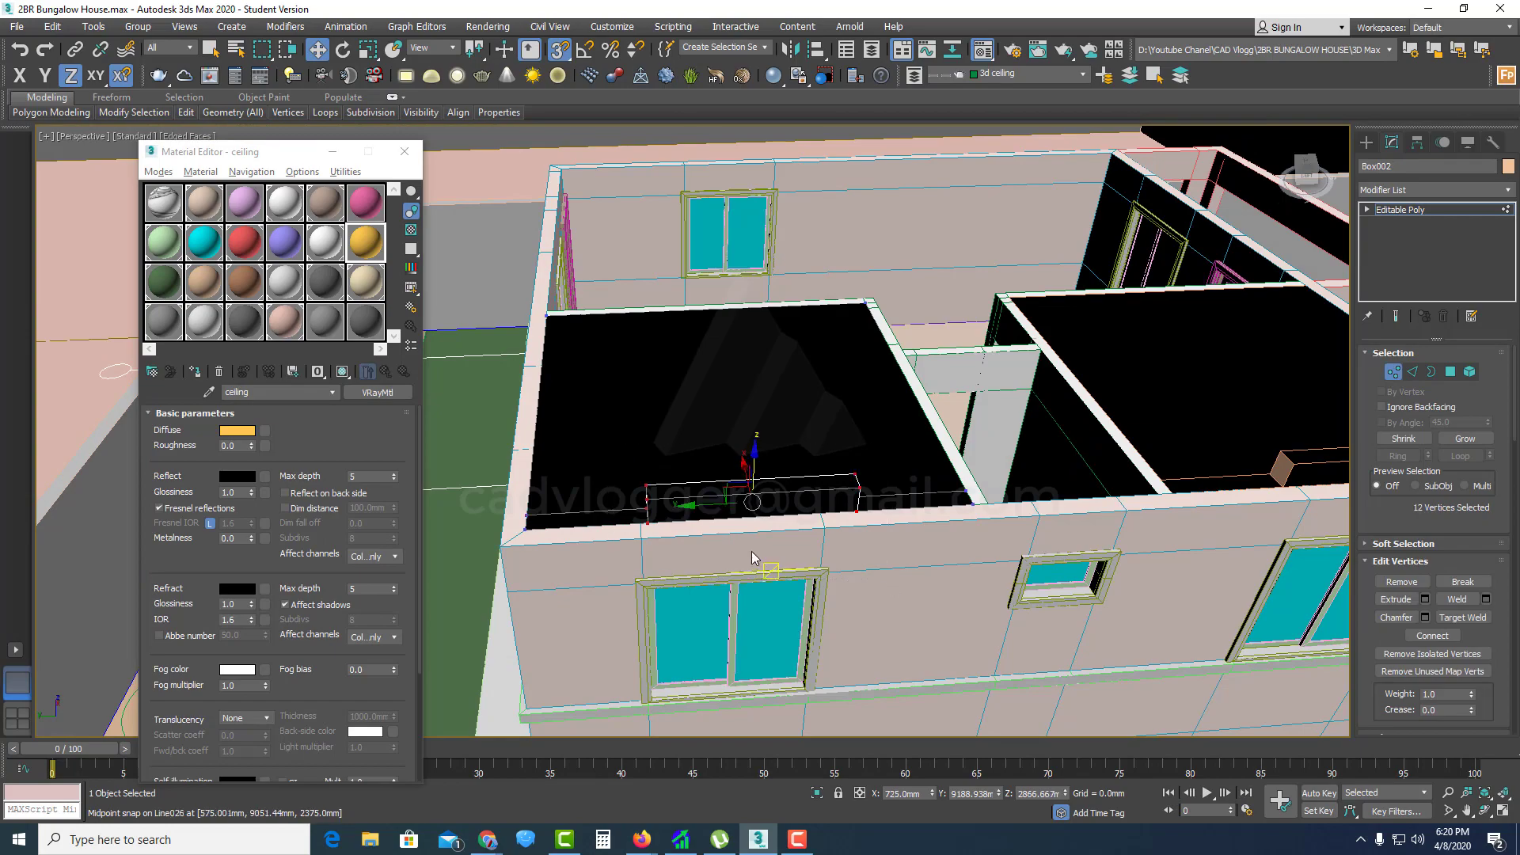
{"action": "key", "text": "t"}
{"action": "scroll", "coordinate": [758, 549], "scroll_direction": "down", "scroll_amount": 2}
{"action": "scroll", "coordinate": [716, 533], "scroll_direction": "up", "scroll_amount": 2}
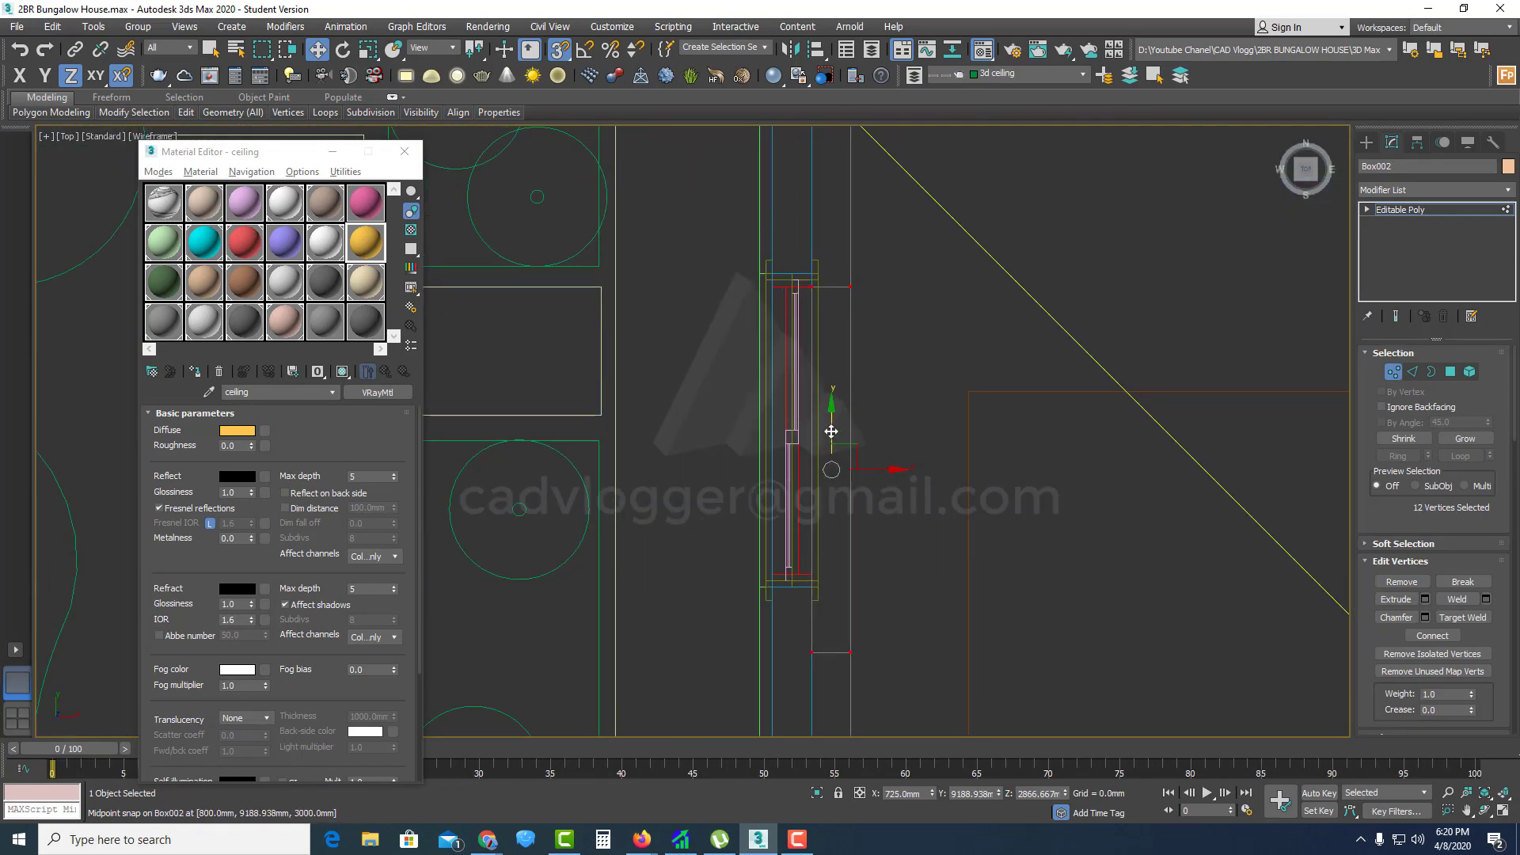
{"action": "mouse_move", "coordinate": [830, 382]}
{"action": "middle_mouse_down", "text": "alt"}
{"action": "mouse_move", "coordinate": [974, 472]}
{"action": "mouse_move", "coordinate": [762, 461]}
{"action": "middle_mouse_up", "text": "alt"}
{"action": "key", "text": "F3"}
Step: Create a plane over the small room between the two bedrooms, snapped to its inner wall corners
{"action": "left_click", "coordinate": [1366, 144]}
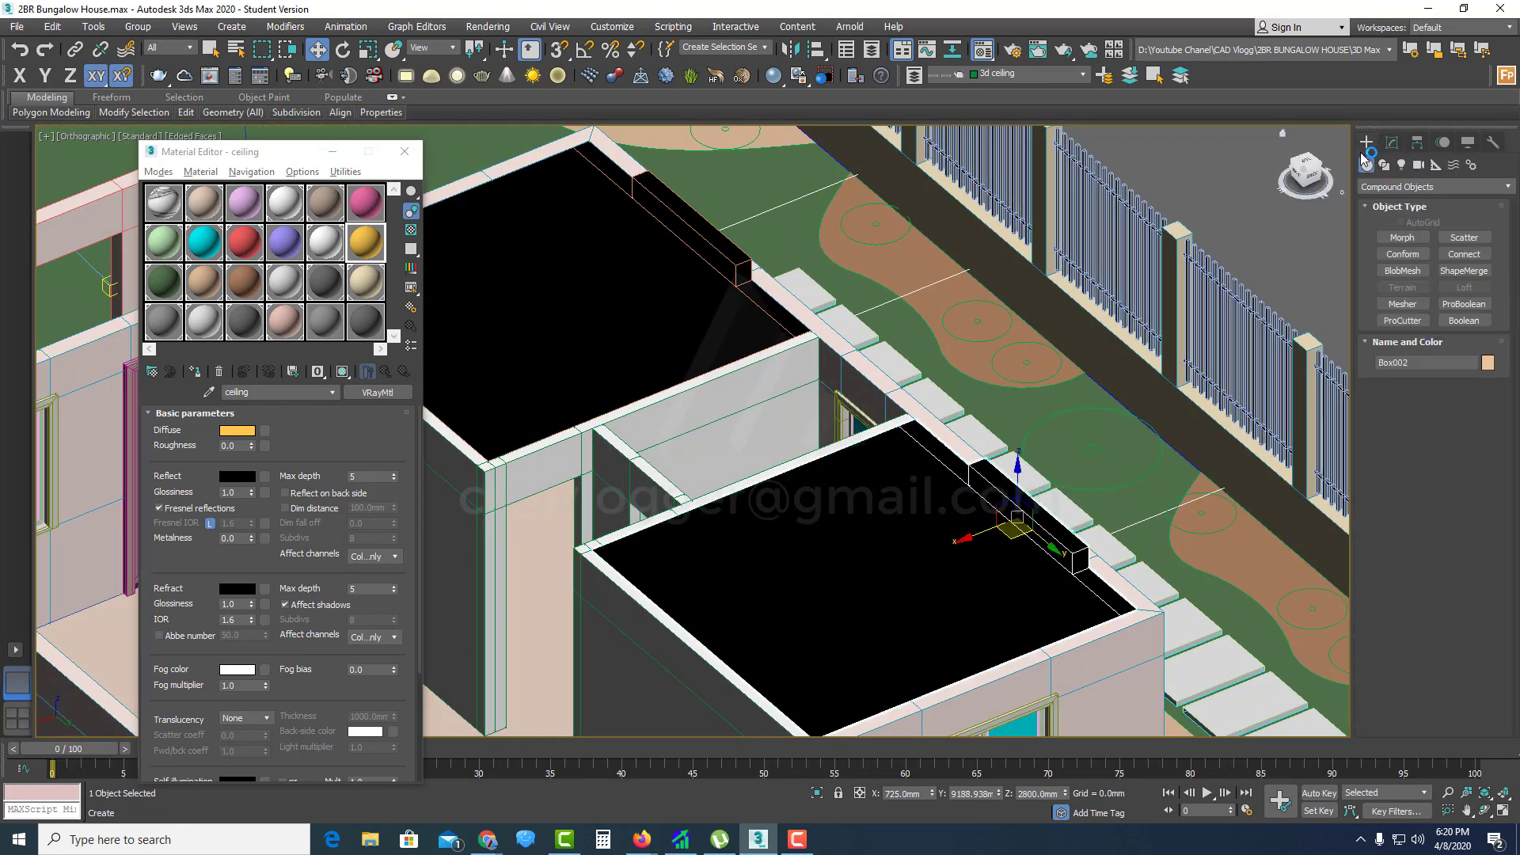
{"action": "left_click", "coordinate": [1389, 189]}
{"action": "left_click", "coordinate": [1398, 200]}
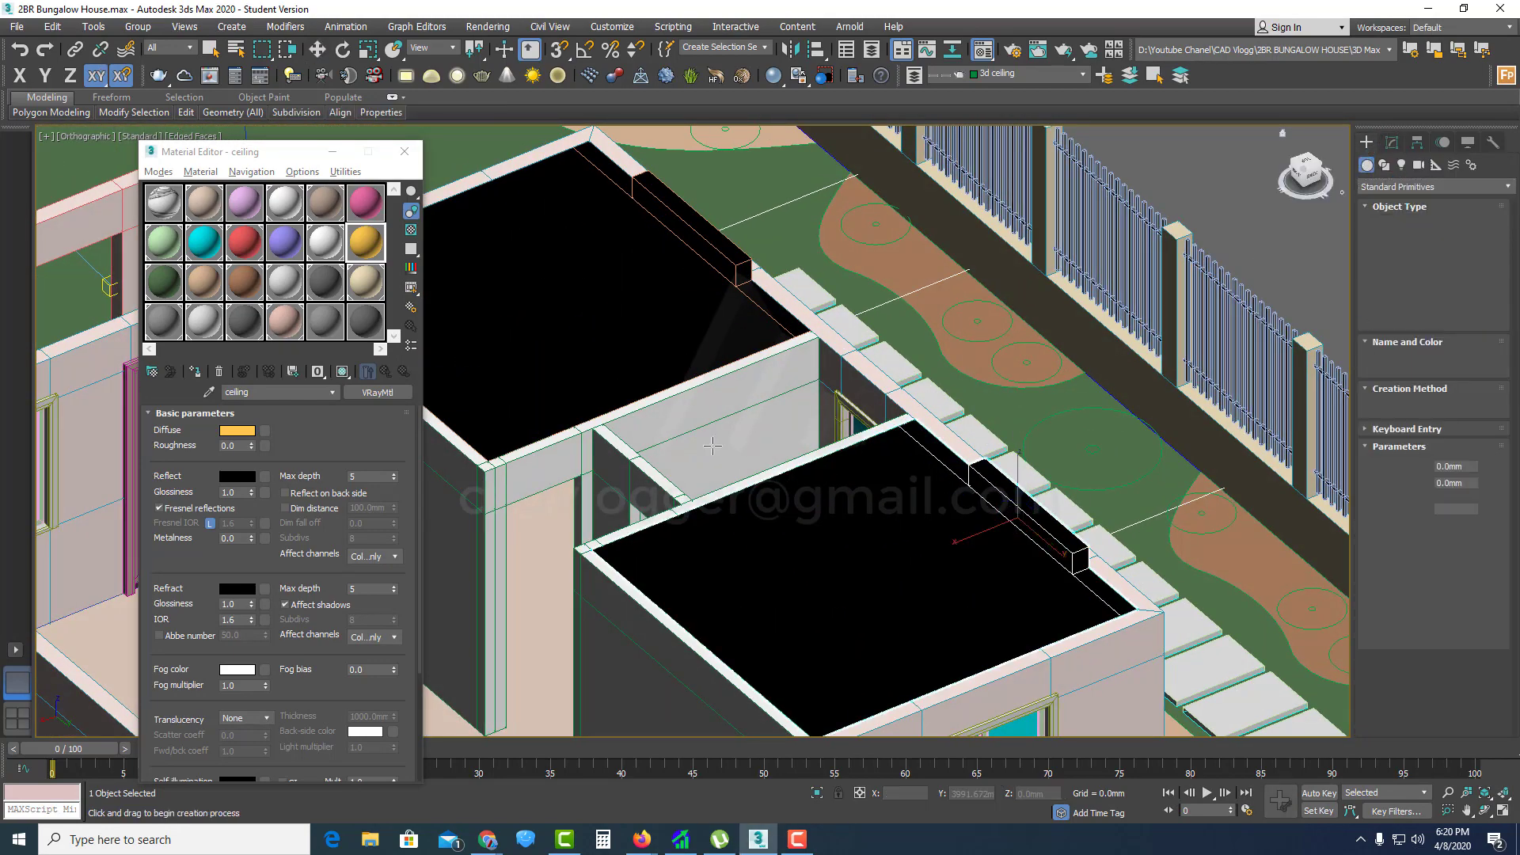
{"action": "scroll", "coordinate": [691, 521], "scroll_direction": "up", "scroll_amount": 2}
{"action": "mouse_move", "coordinate": [560, 418]}
{"action": "left_mouse_down"}
{"action": "mouse_move", "coordinate": [993, 372]}
{"action": "mouse_move", "coordinate": [996, 407]}
{"action": "left_mouse_up"}
{"action": "right_click", "coordinate": [816, 374]}
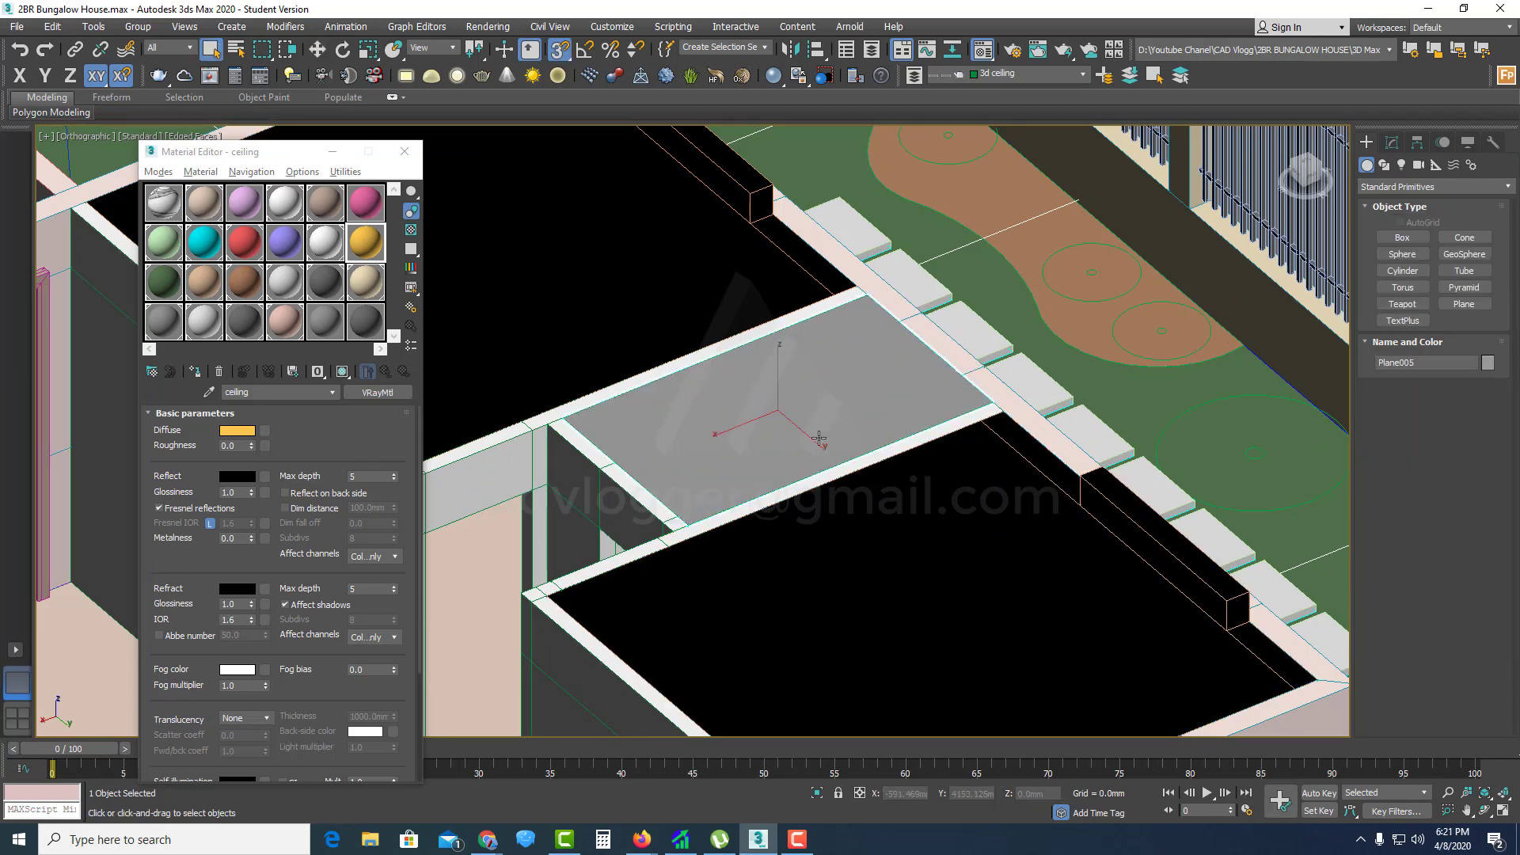
Step: Convert the small room's ceiling plane to an editable poly and flip its polygon to face downward
{"action": "scroll", "coordinate": [819, 438], "scroll_direction": "down", "scroll_amount": 3}
{"action": "right_click", "coordinate": [788, 434]}
{"action": "mouse_move", "coordinate": [919, 619]}
{"action": "left_click", "coordinate": [1010, 620]}
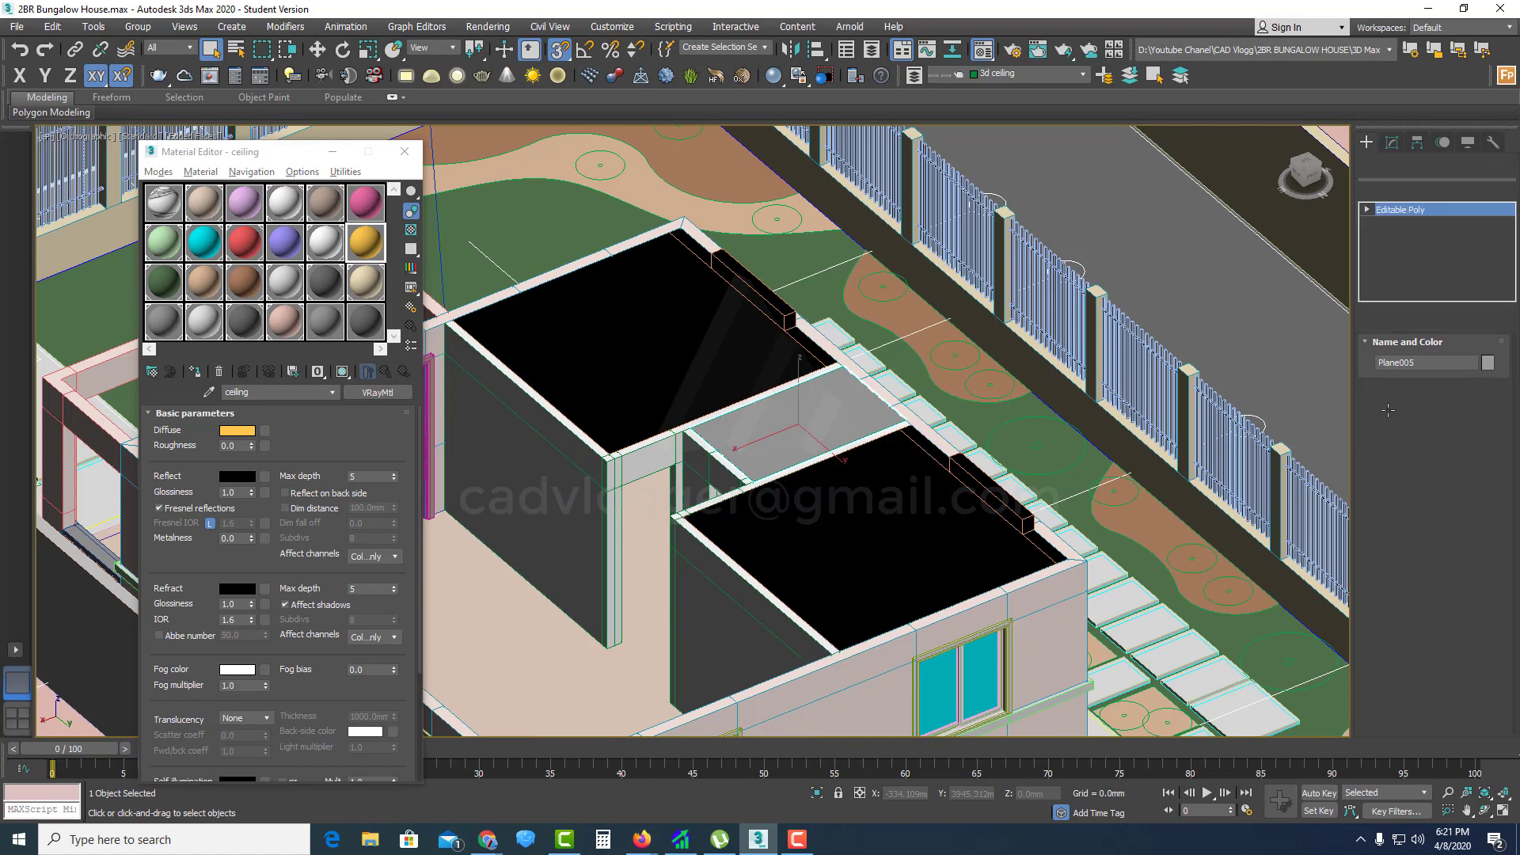
{"action": "key", "text": "4"}
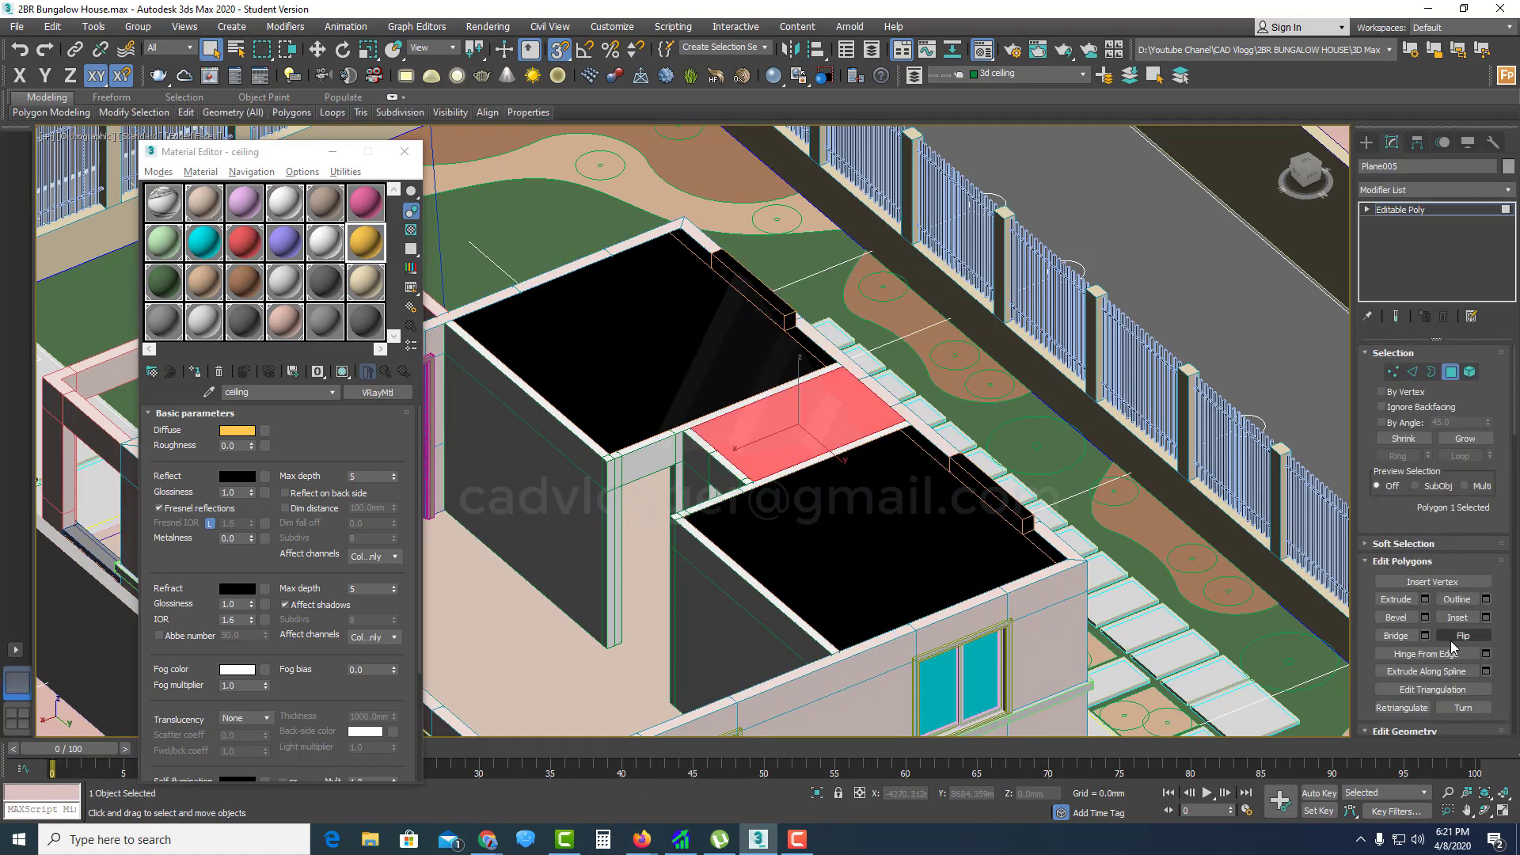
{"action": "left_click", "coordinate": [1461, 636]}
Step: Create a 1350 x 4000 mm plane over the entrance porch between its beams and the house wall
{"action": "middle_click_drag", "start_coordinate": [712, 567], "coordinate": [854, 477], "text": "alt"}
{"action": "scroll", "coordinate": [1130, 610], "scroll_direction": "up", "scroll_amount": 2}
{"action": "middle_click_drag", "start_coordinate": [1131, 610], "coordinate": [1081, 409]}
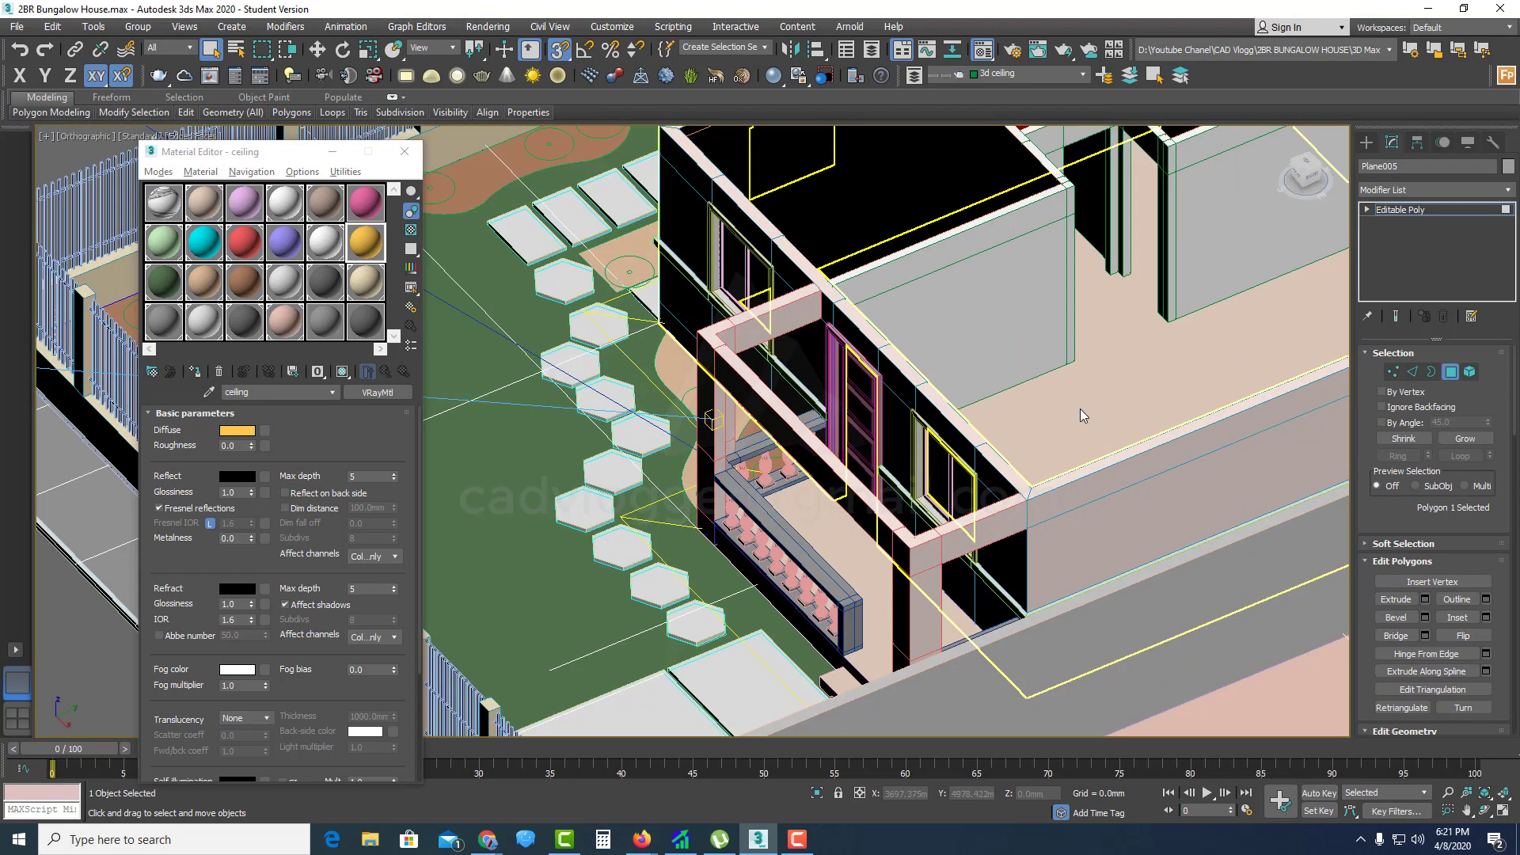
{"action": "left_click", "coordinate": [1368, 143]}
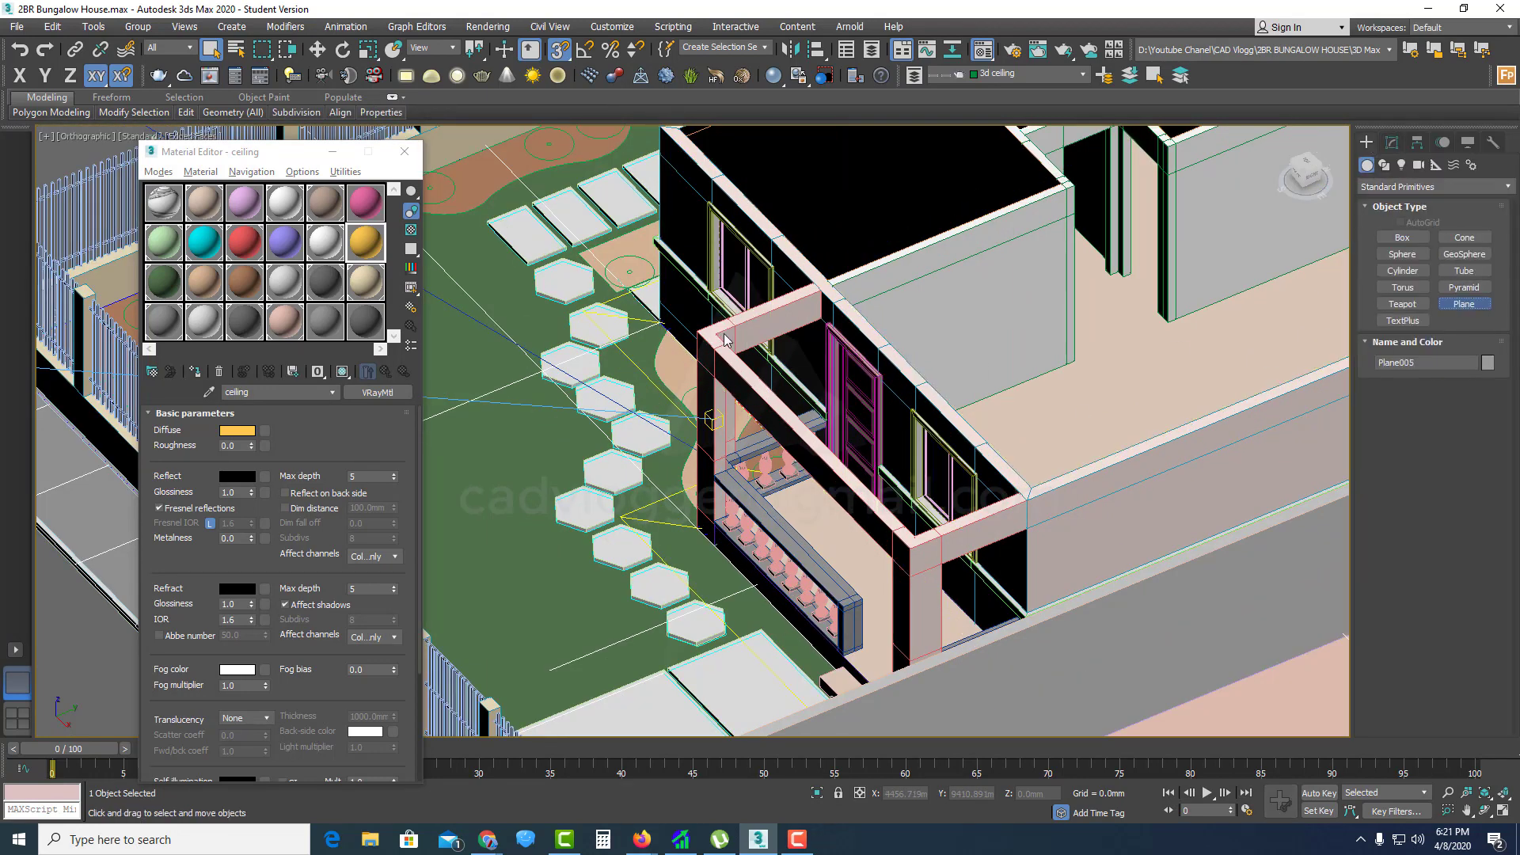
{"action": "left_click_drag", "start_coordinate": [723, 339], "coordinate": [1019, 493]}
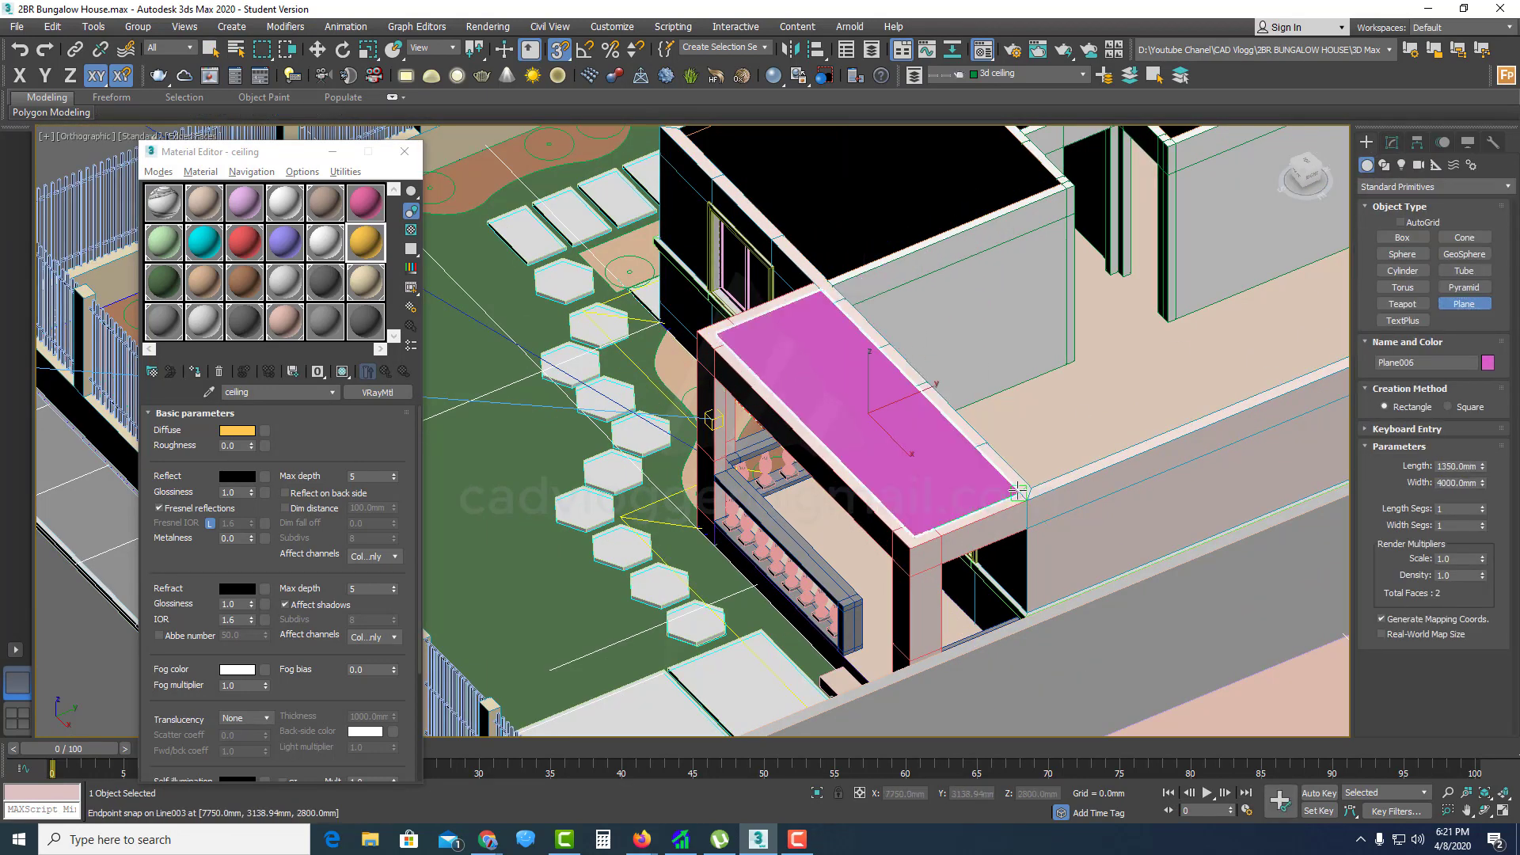
Step: Convert the porch ceiling plane to an editable poly and flip its polygon to face downward
{"action": "right_click", "coordinate": [839, 382]}
{"action": "mouse_move", "coordinate": [975, 537]}
{"action": "left_click", "coordinate": [1029, 537]}
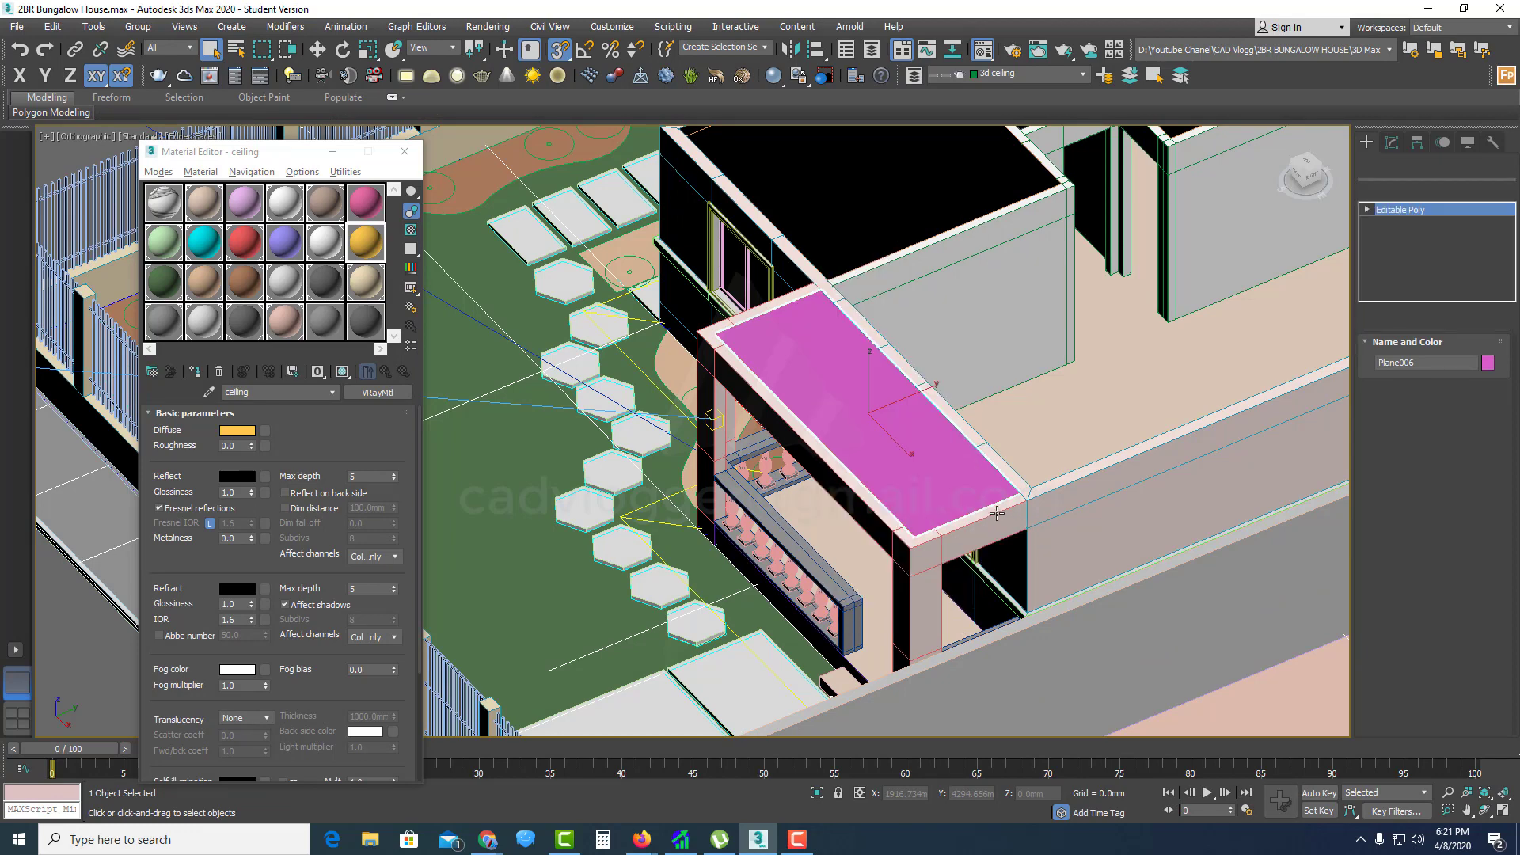
{"action": "key", "text": "4"}
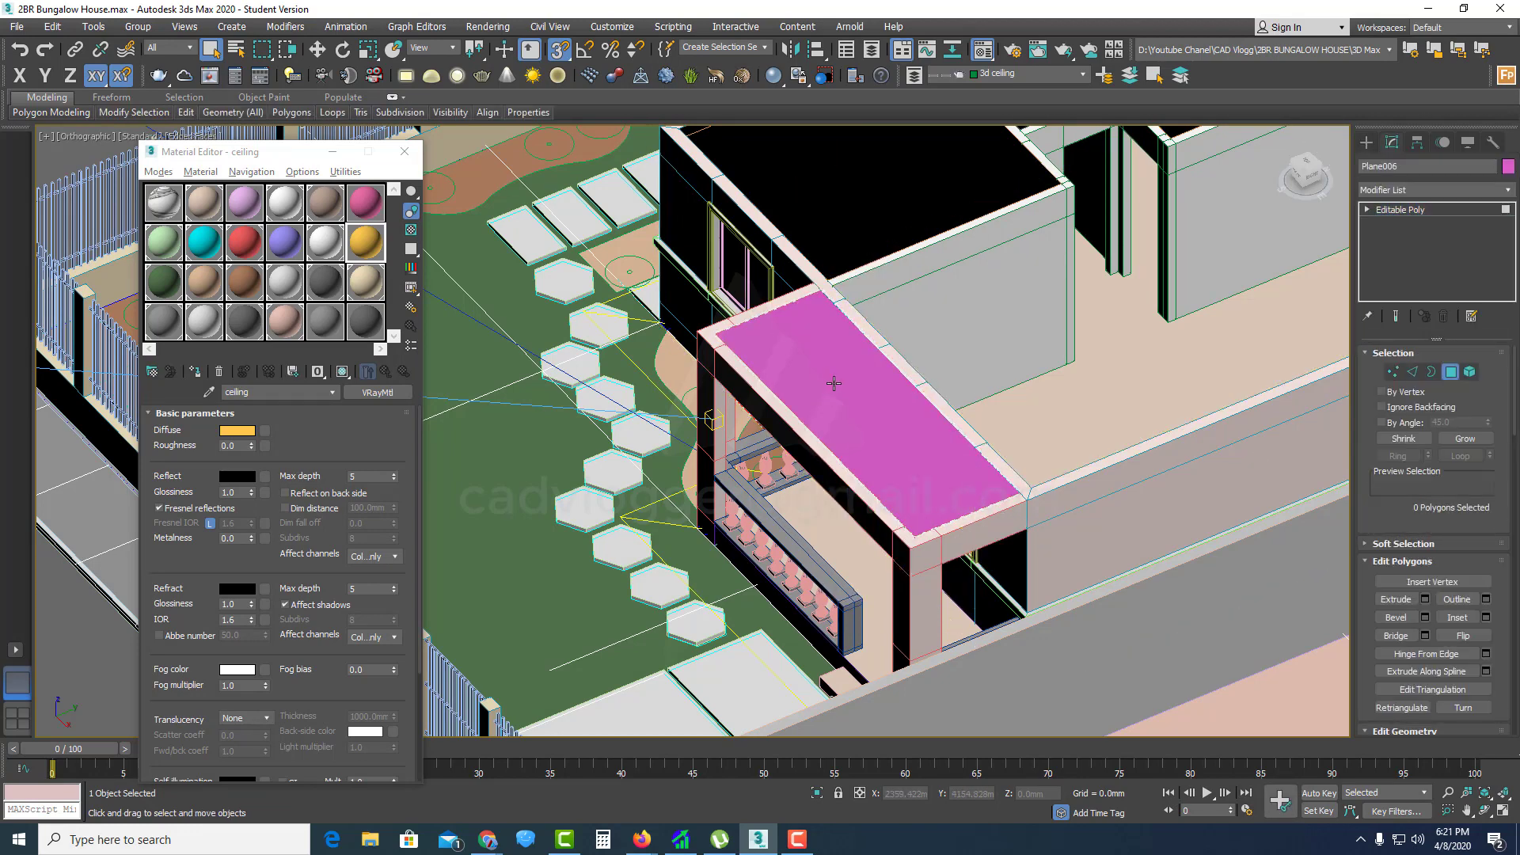
{"action": "left_click", "coordinate": [1459, 636]}
{"action": "left_click", "coordinate": [1453, 376]}
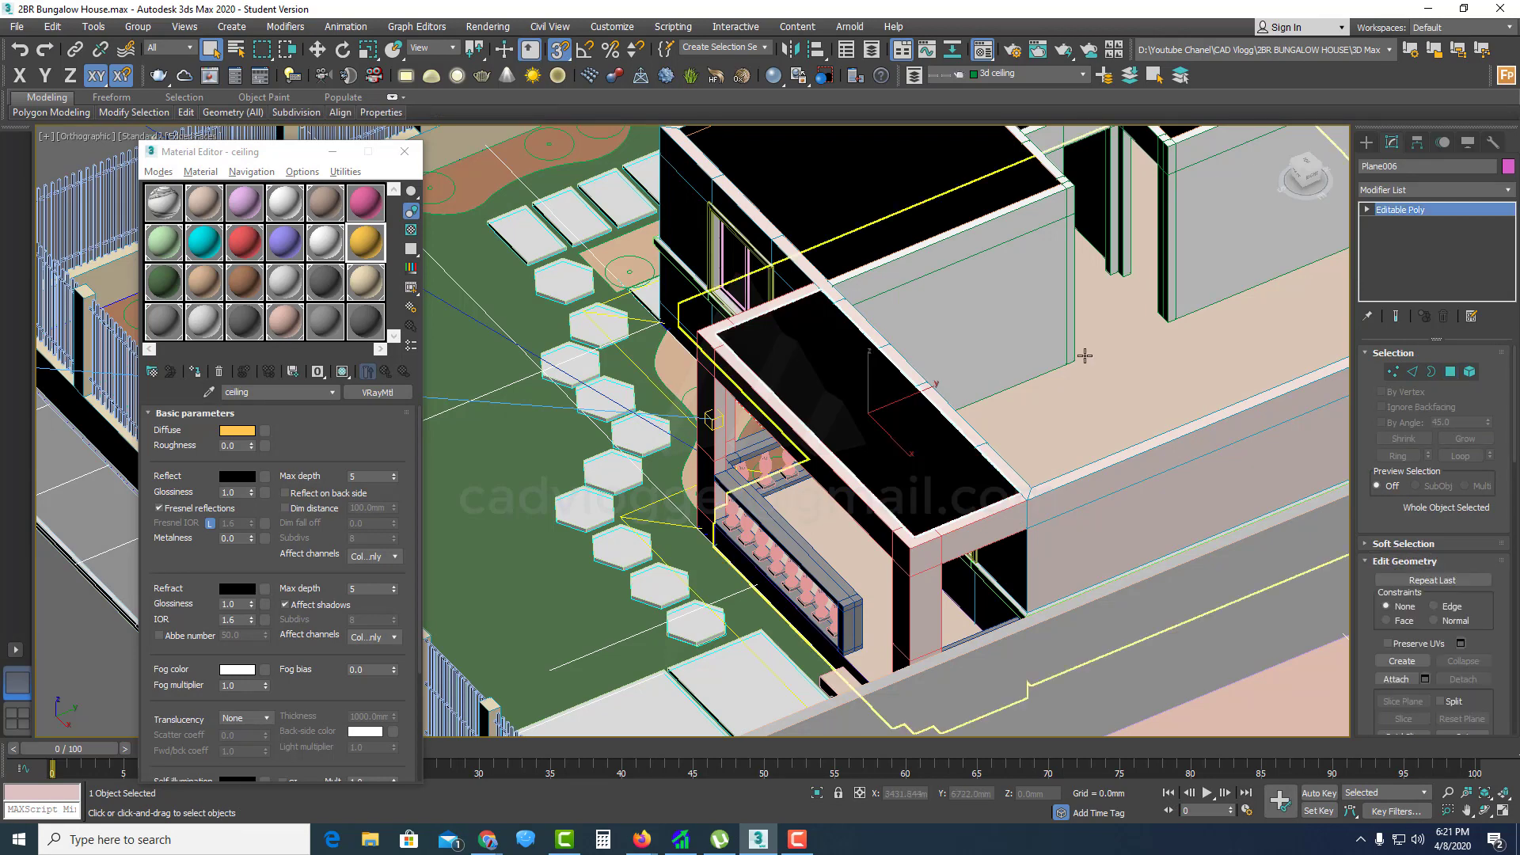
Step: Trace a closed line along the inner wall corners around the living area and hallway
{"action": "middle_click_drag", "start_coordinate": [1112, 320], "coordinate": [842, 444]}
{"action": "left_click", "coordinate": [1367, 142]}
{"action": "left_click", "coordinate": [1384, 165]}
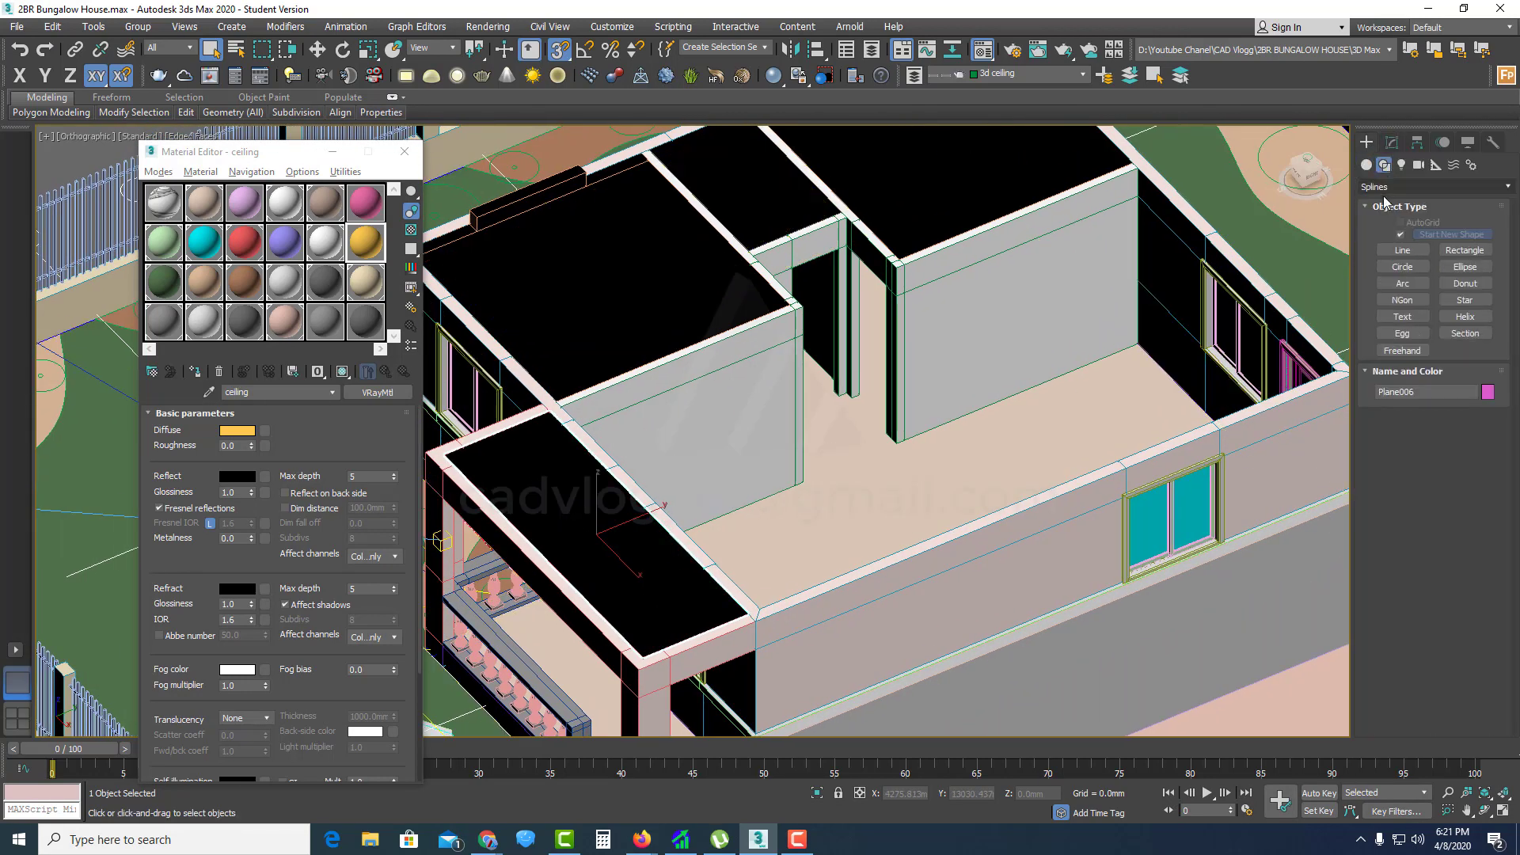
{"action": "left_click", "coordinate": [571, 412]}
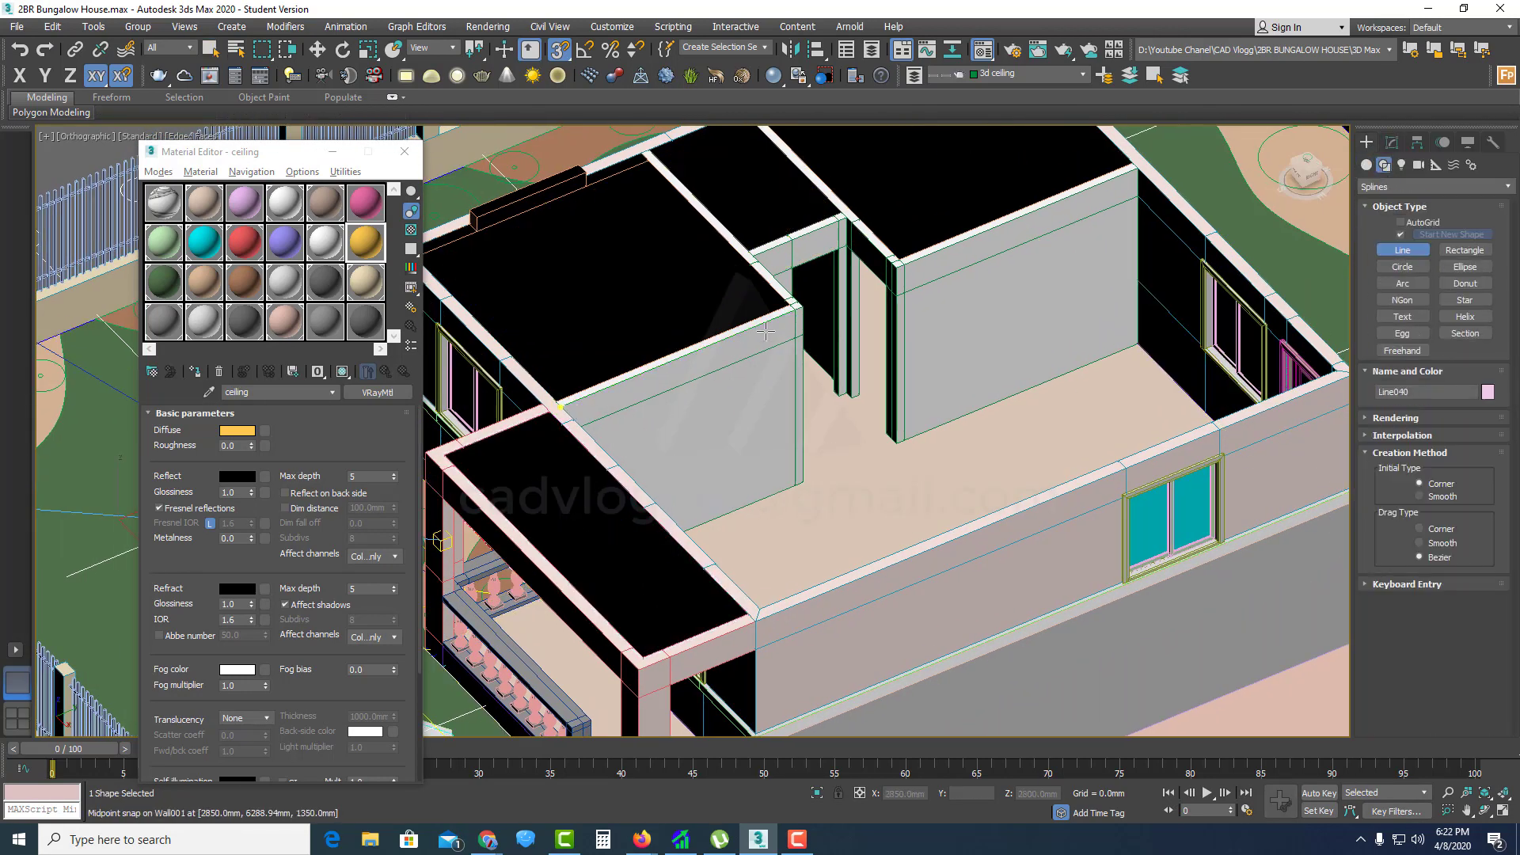
{"action": "scroll", "coordinate": [816, 309], "scroll_direction": "up", "scroll_amount": 5}
{"action": "left_click", "coordinate": [699, 163]}
{"action": "scroll", "coordinate": [732, 237], "scroll_direction": "down", "scroll_amount": 2}
{"action": "middle_click_drag", "start_coordinate": [885, 116], "coordinate": [835, 248]}
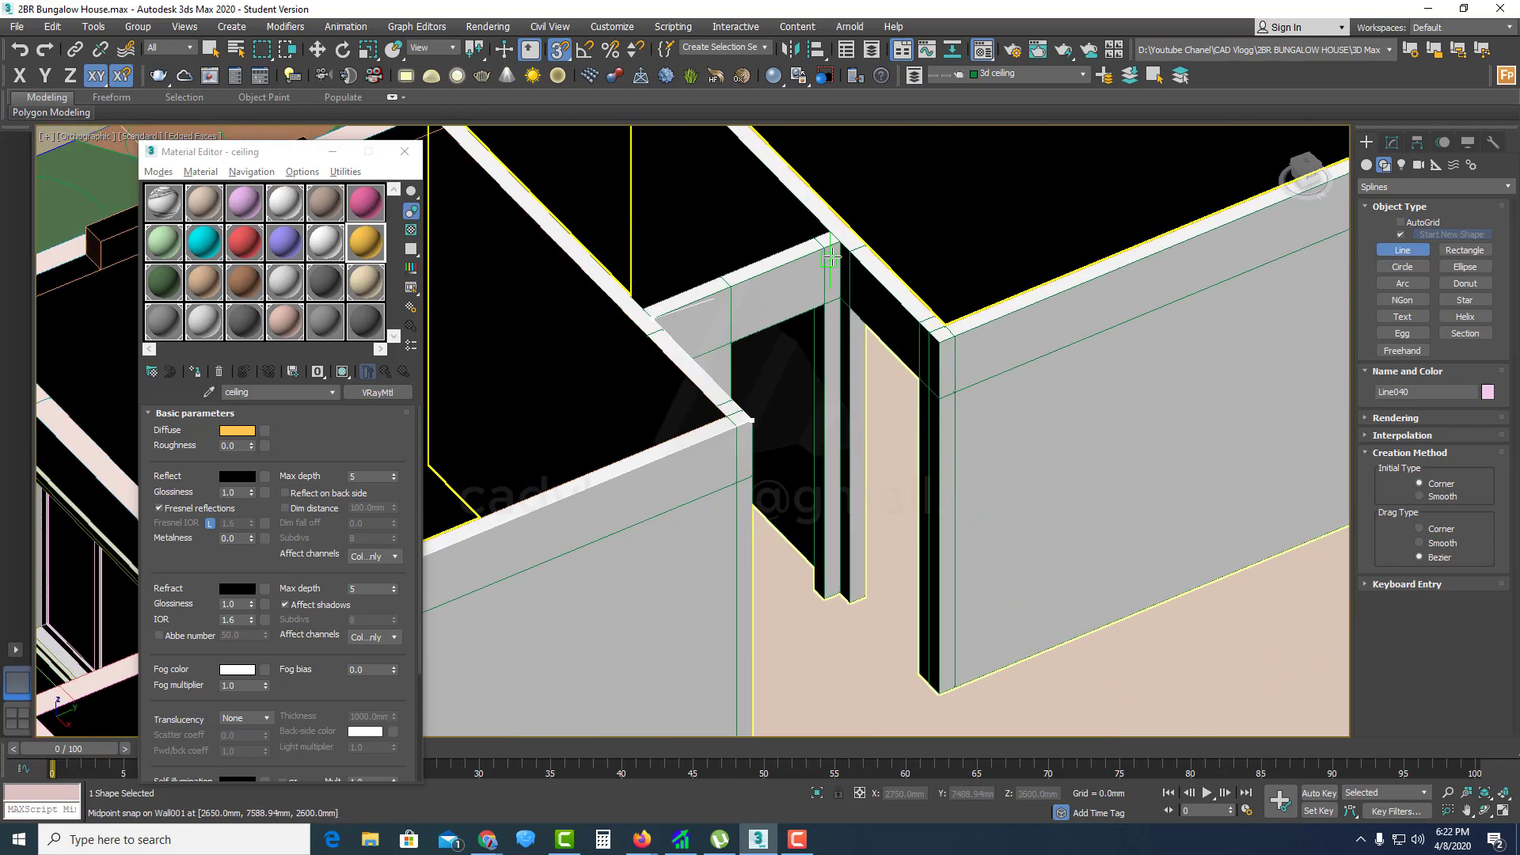
{"action": "scroll", "coordinate": [833, 250], "scroll_direction": "up", "scroll_amount": 2}
{"action": "left_click", "coordinate": [843, 237]}
{"action": "scroll", "coordinate": [1198, 270], "scroll_direction": "up", "scroll_amount": 5}
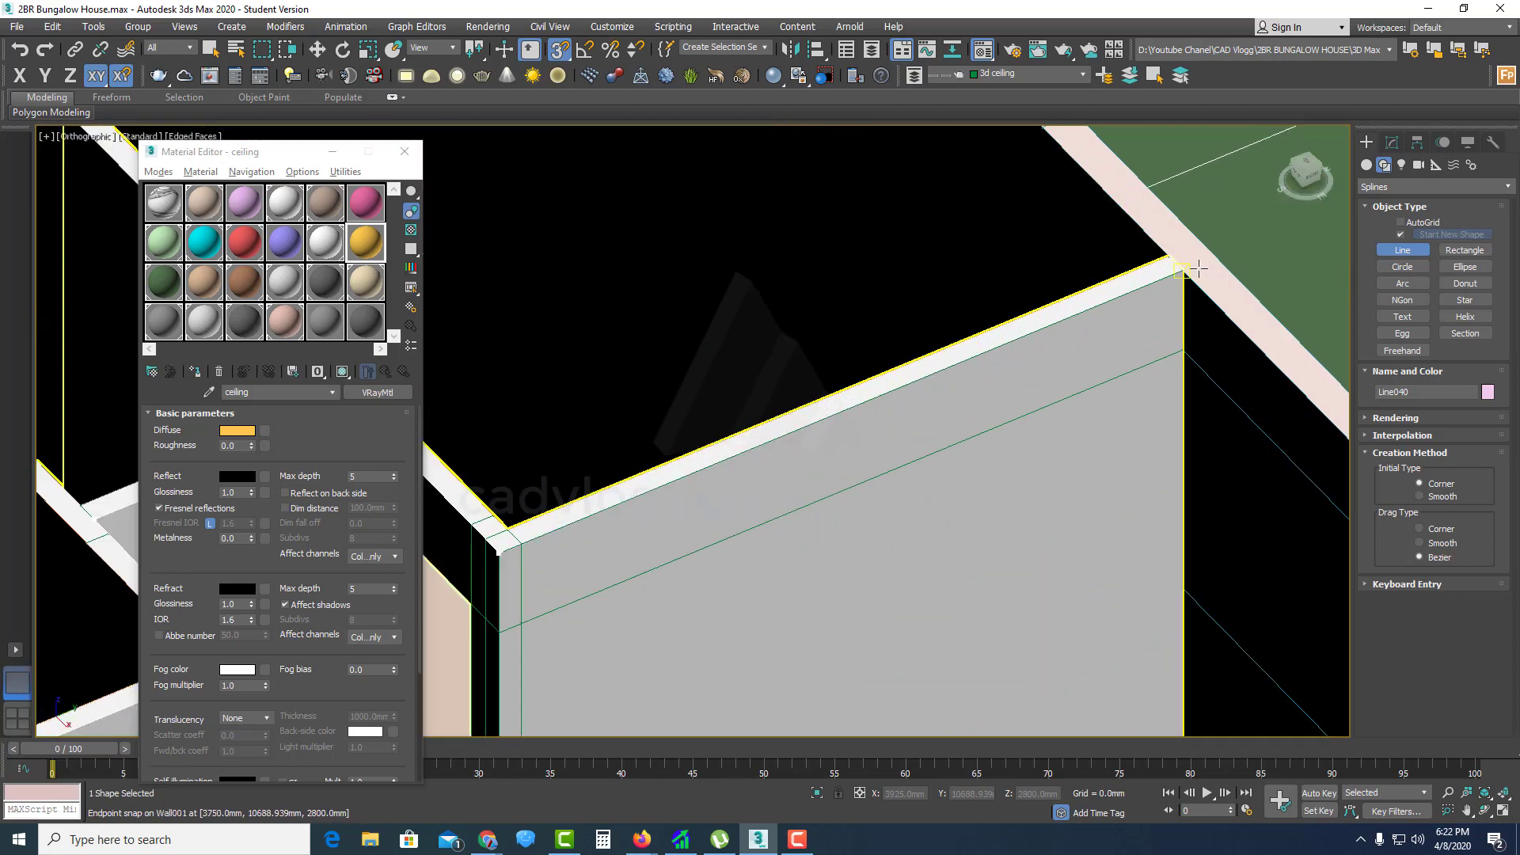
{"action": "scroll", "coordinate": [1180, 273], "scroll_direction": "down", "scroll_amount": 6}
{"action": "scroll", "coordinate": [1307, 434], "scroll_direction": "up", "scroll_amount": 4}
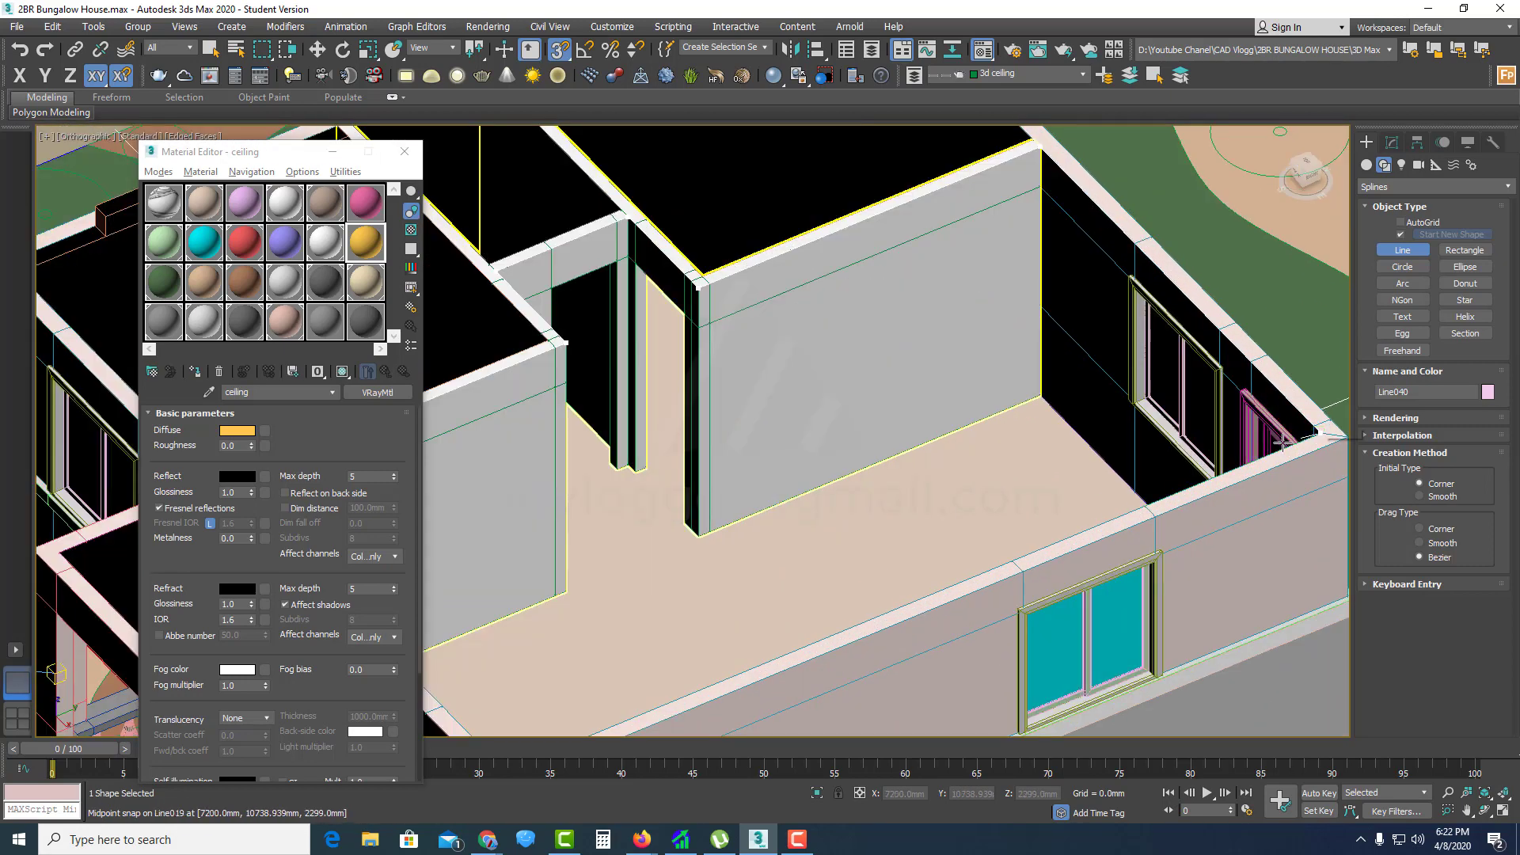
{"action": "scroll", "coordinate": [1283, 442], "scroll_direction": "down", "scroll_amount": 5}
{"action": "scroll", "coordinate": [814, 354], "scroll_direction": "up", "scroll_amount": 5}
{"action": "left_click", "coordinate": [712, 278]}
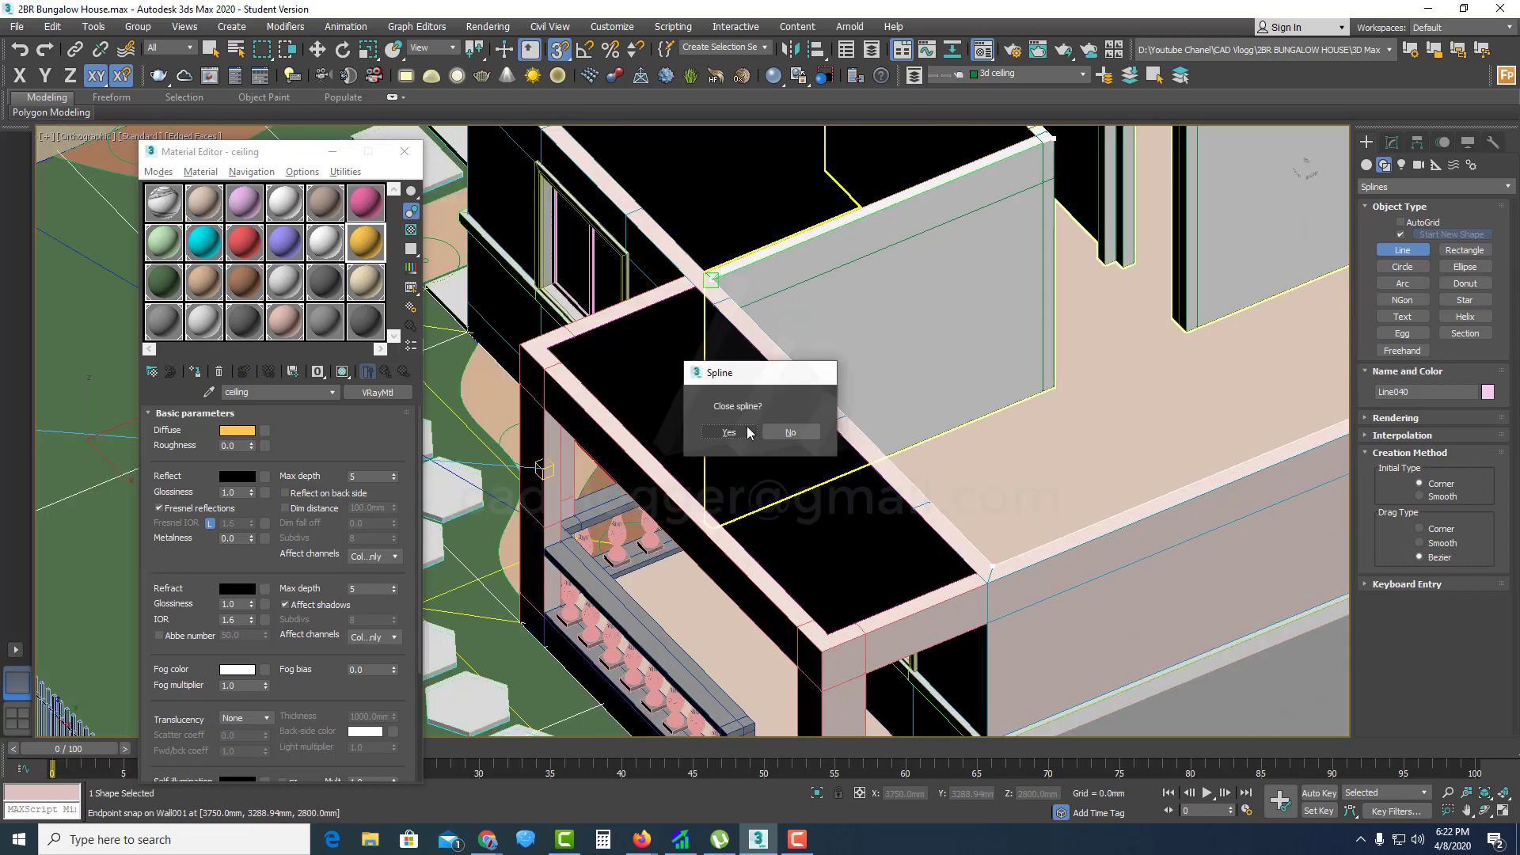
{"action": "left_click", "coordinate": [730, 432]}
Step: Convert the closed living-area outline to an editable poly
{"action": "scroll", "coordinate": [792, 396], "scroll_direction": "down", "scroll_amount": 5}
{"action": "right_click", "coordinate": [886, 362]}
{"action": "mouse_move", "coordinate": [974, 534]}
{"action": "left_click", "coordinate": [1113, 560]}
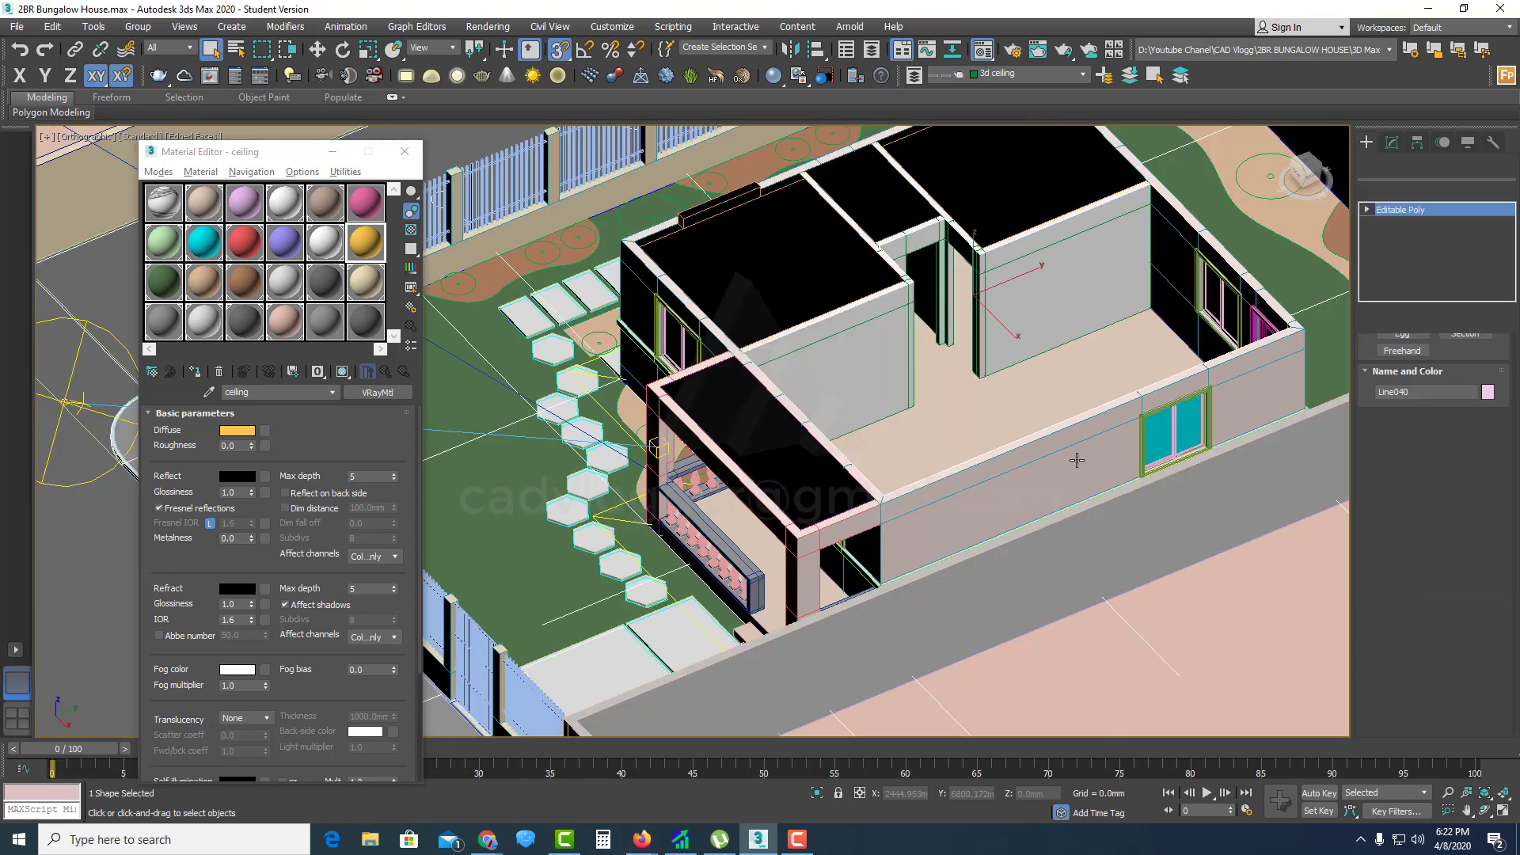
Step: Flip the polygon of the living-area and hallway ceiling to face downward, then finish polygon editing
{"action": "left_click", "coordinate": [1451, 371]}
{"action": "key", "text": "ctrl+a"}
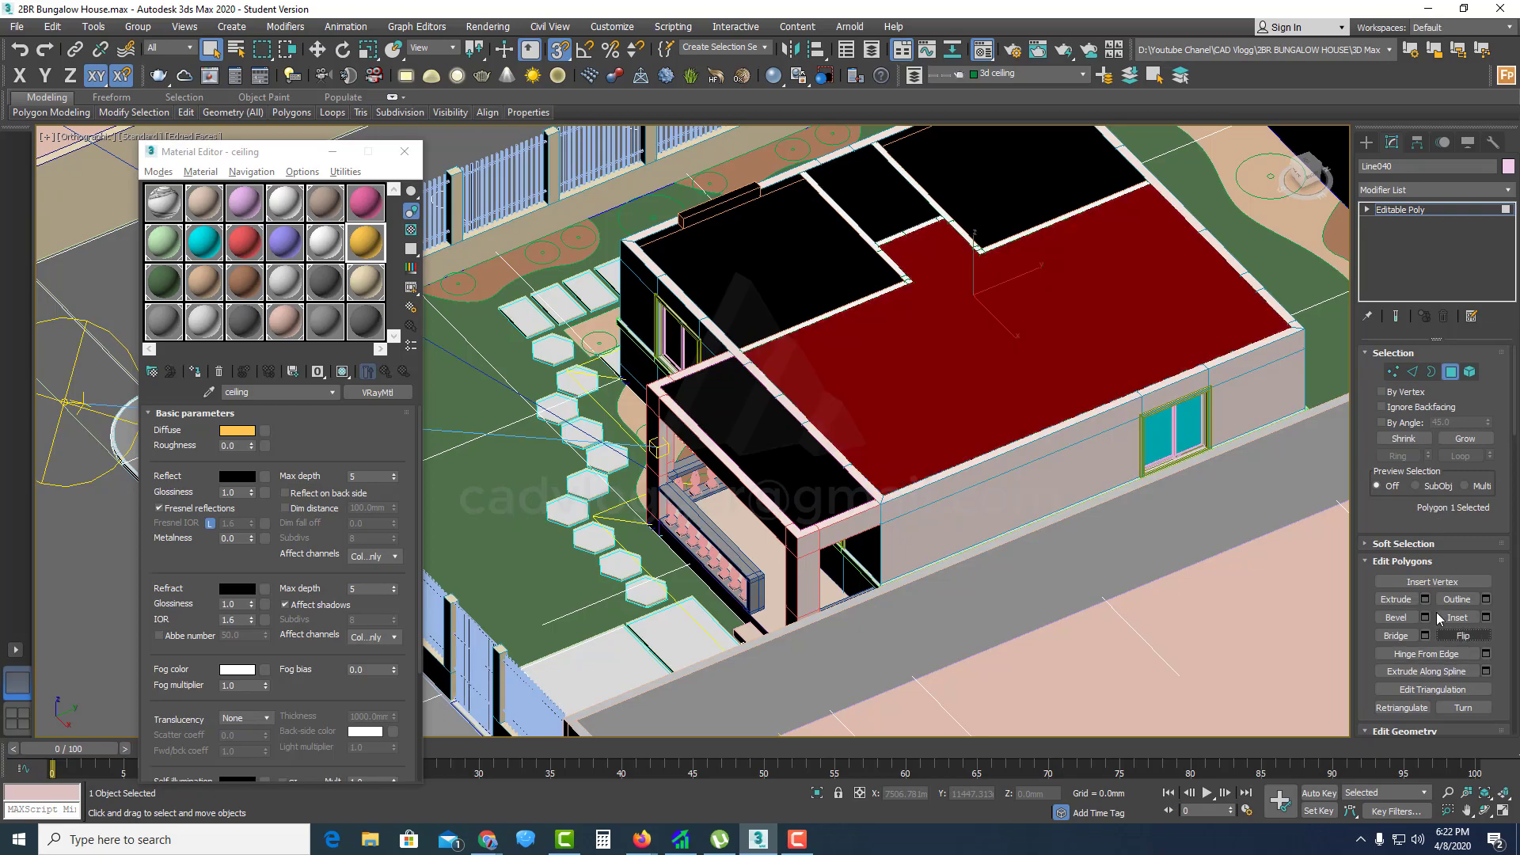
{"action": "middle_click_drag", "start_coordinate": [990, 475], "coordinate": [1196, 444], "text": "alt"}
{"action": "left_click", "coordinate": [1454, 372]}
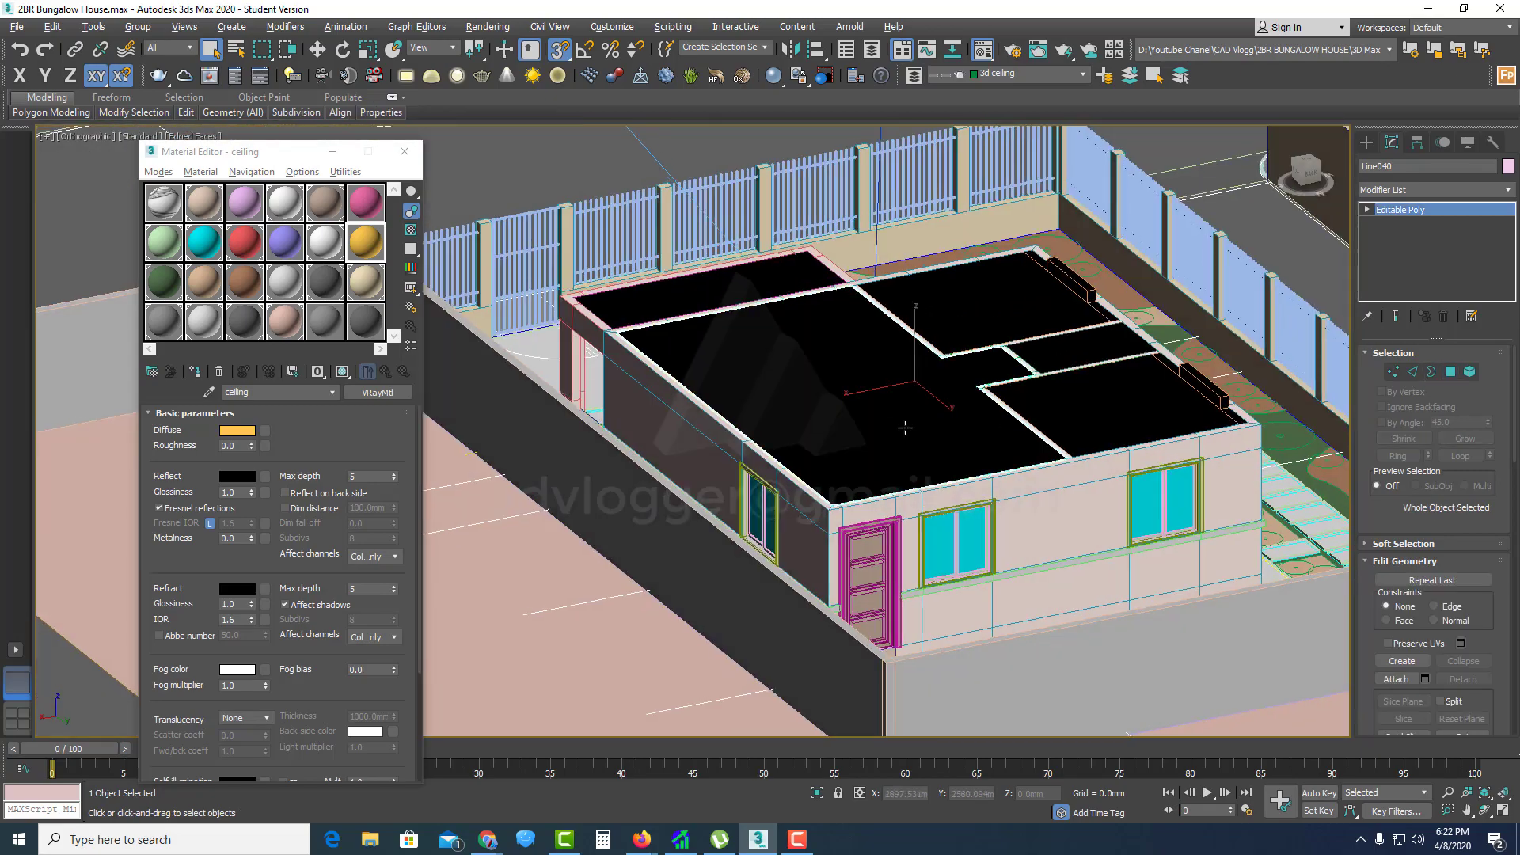
{"action": "middle_click_drag", "start_coordinate": [906, 424], "coordinate": [1032, 458], "text": "alt"}
{"action": "scroll", "coordinate": [1071, 462], "scroll_direction": "up", "scroll_amount": 2}
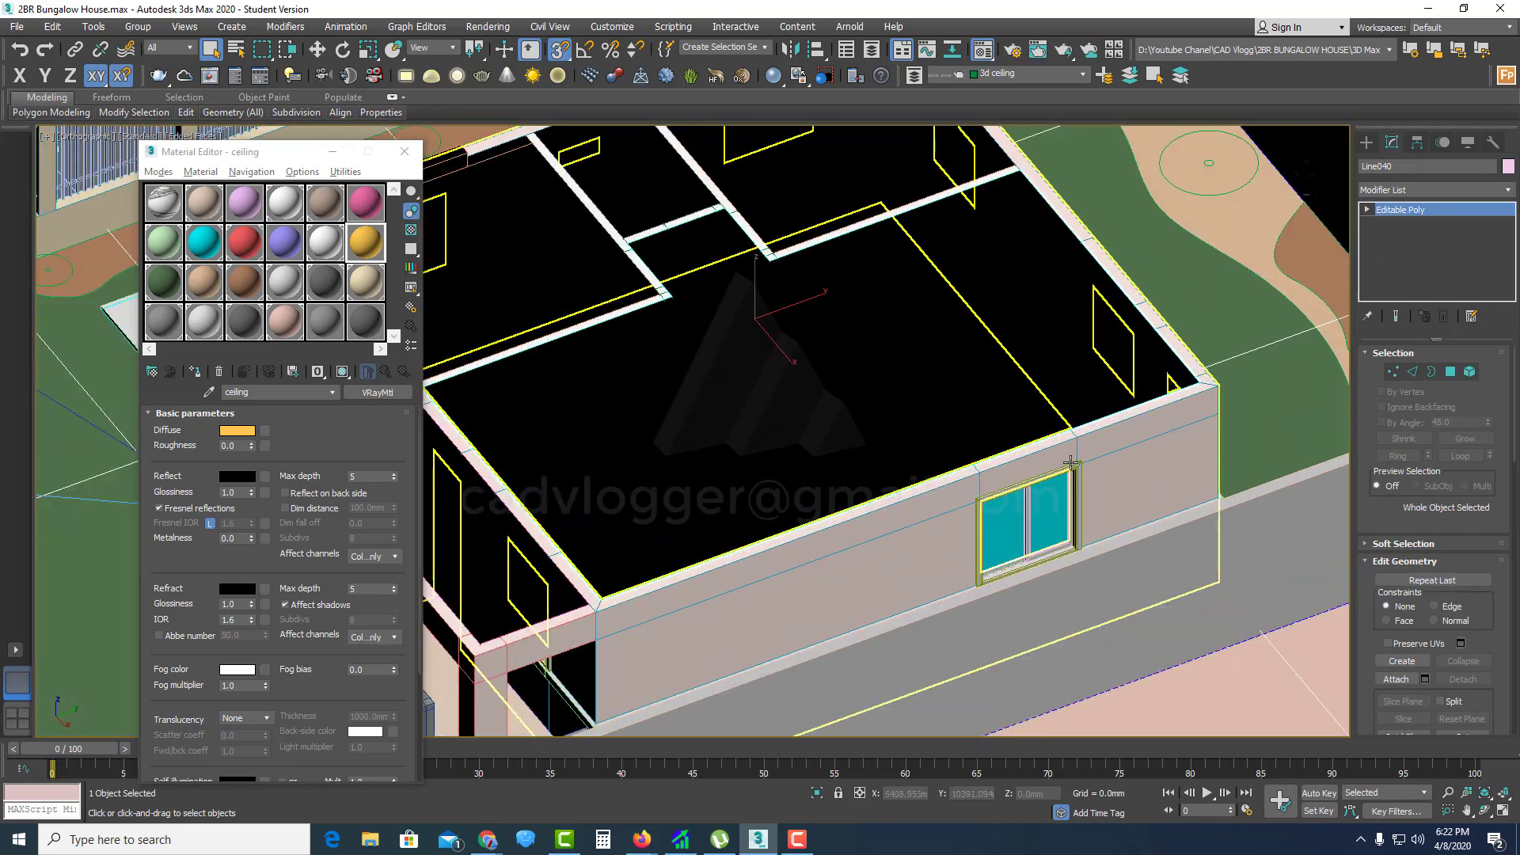
{"action": "middle_click_drag", "start_coordinate": [958, 423], "coordinate": [923, 402], "text": "alt"}
{"action": "scroll", "coordinate": [829, 424], "scroll_direction": "down", "scroll_amount": 3}
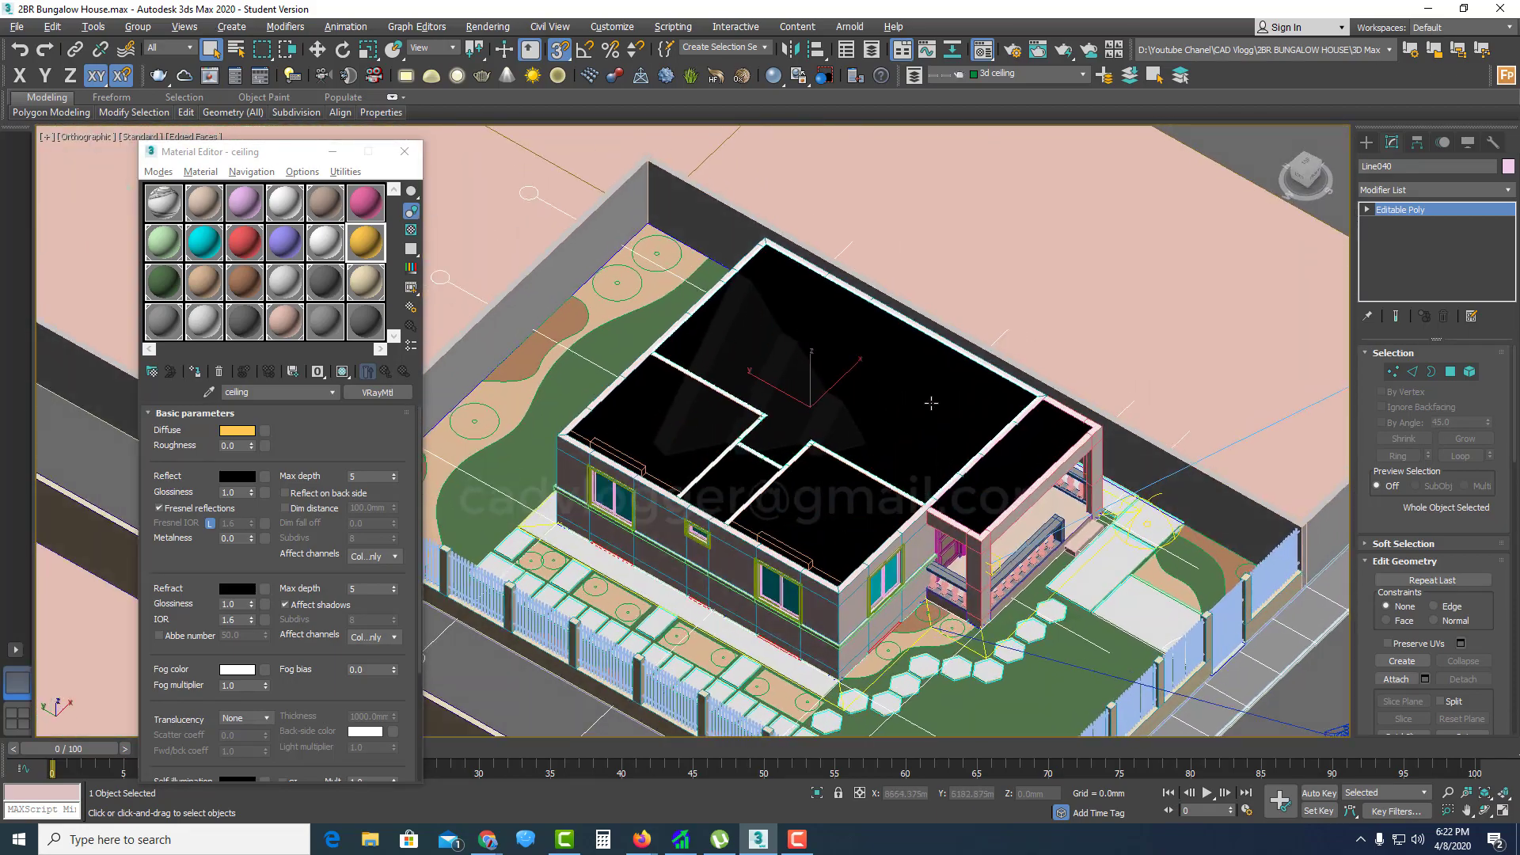
Step: Create a box on the side wall above the living-area window, 1400 mm long, 150 mm wide and 200 mm high
{"action": "scroll", "coordinate": [807, 398], "scroll_direction": "up", "scroll_amount": 2}
{"action": "scroll", "coordinate": [807, 397], "scroll_direction": "up", "scroll_amount": 2}
{"action": "scroll", "coordinate": [940, 438], "scroll_direction": "up", "scroll_amount": 3}
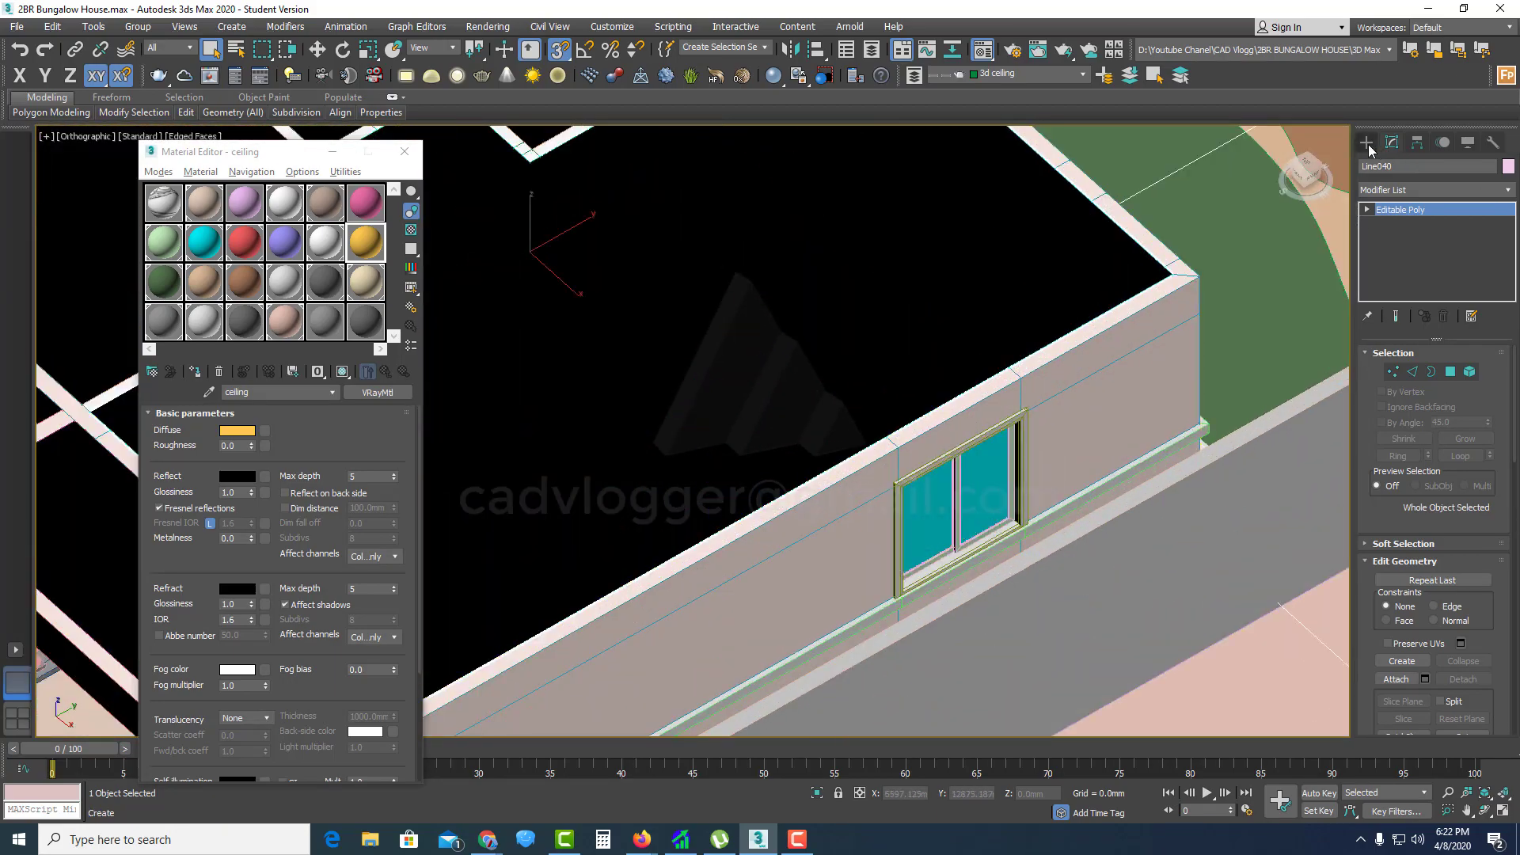
{"action": "left_click", "coordinate": [1367, 143]}
{"action": "left_click", "coordinate": [1367, 165]}
{"action": "left_click", "coordinate": [1402, 237]}
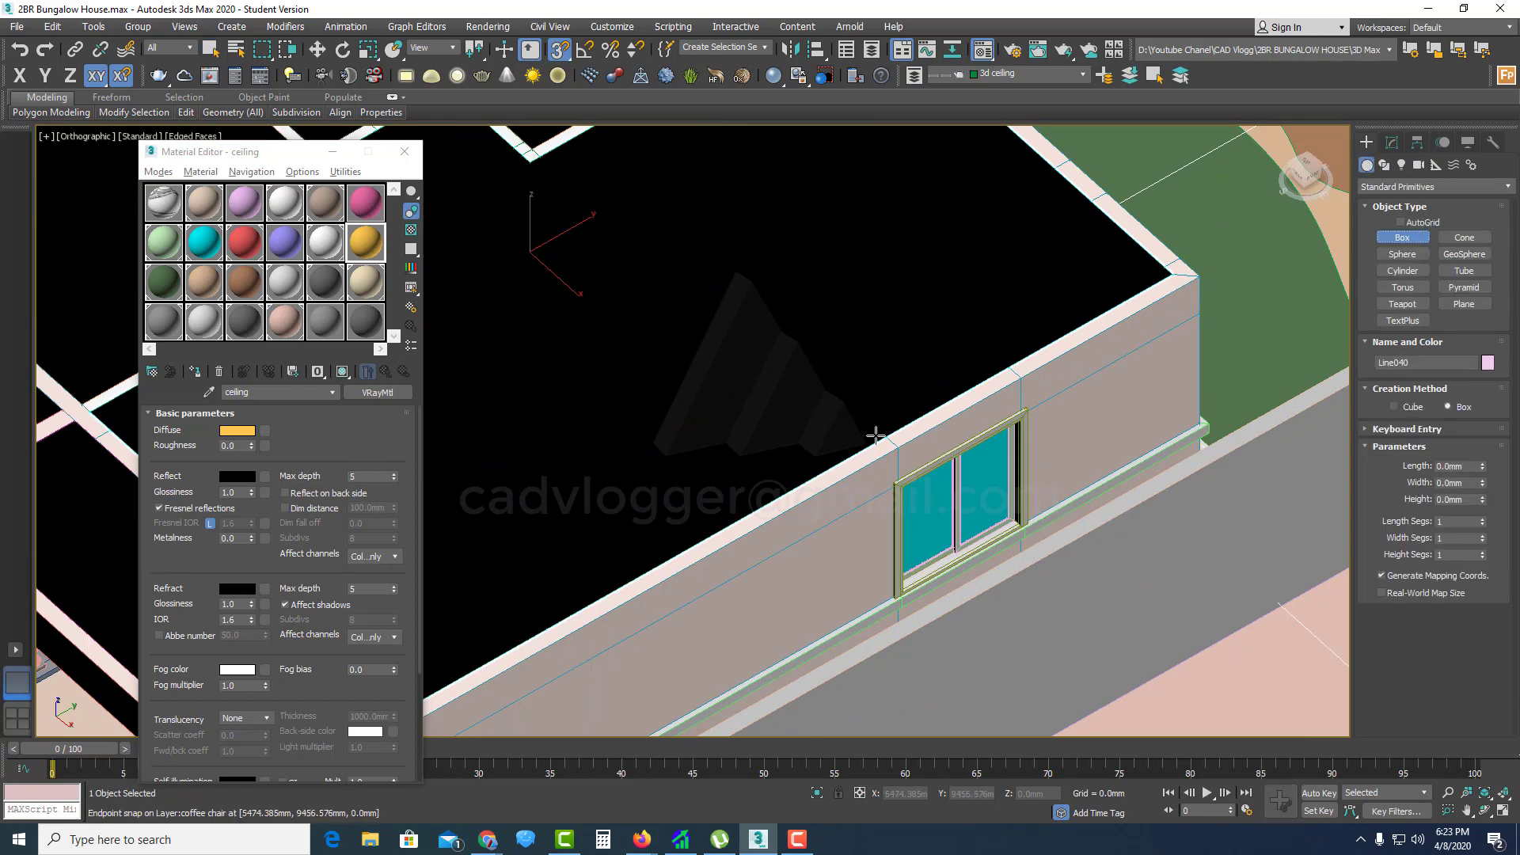
{"action": "left_click_drag", "start_coordinate": [891, 438], "coordinate": [1005, 366]}
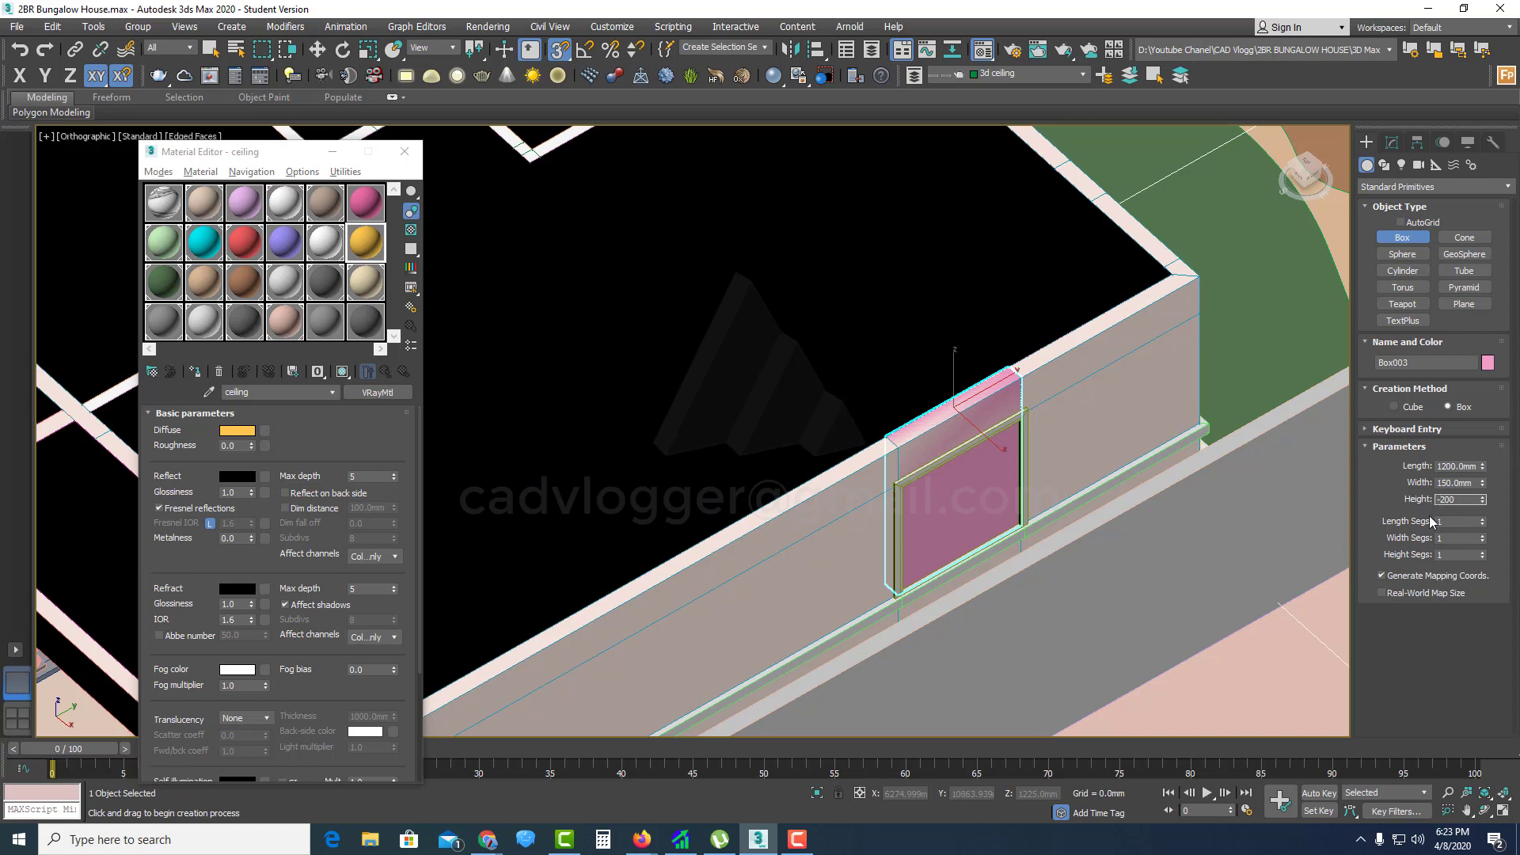
{"action": "key", "text": "Return"}
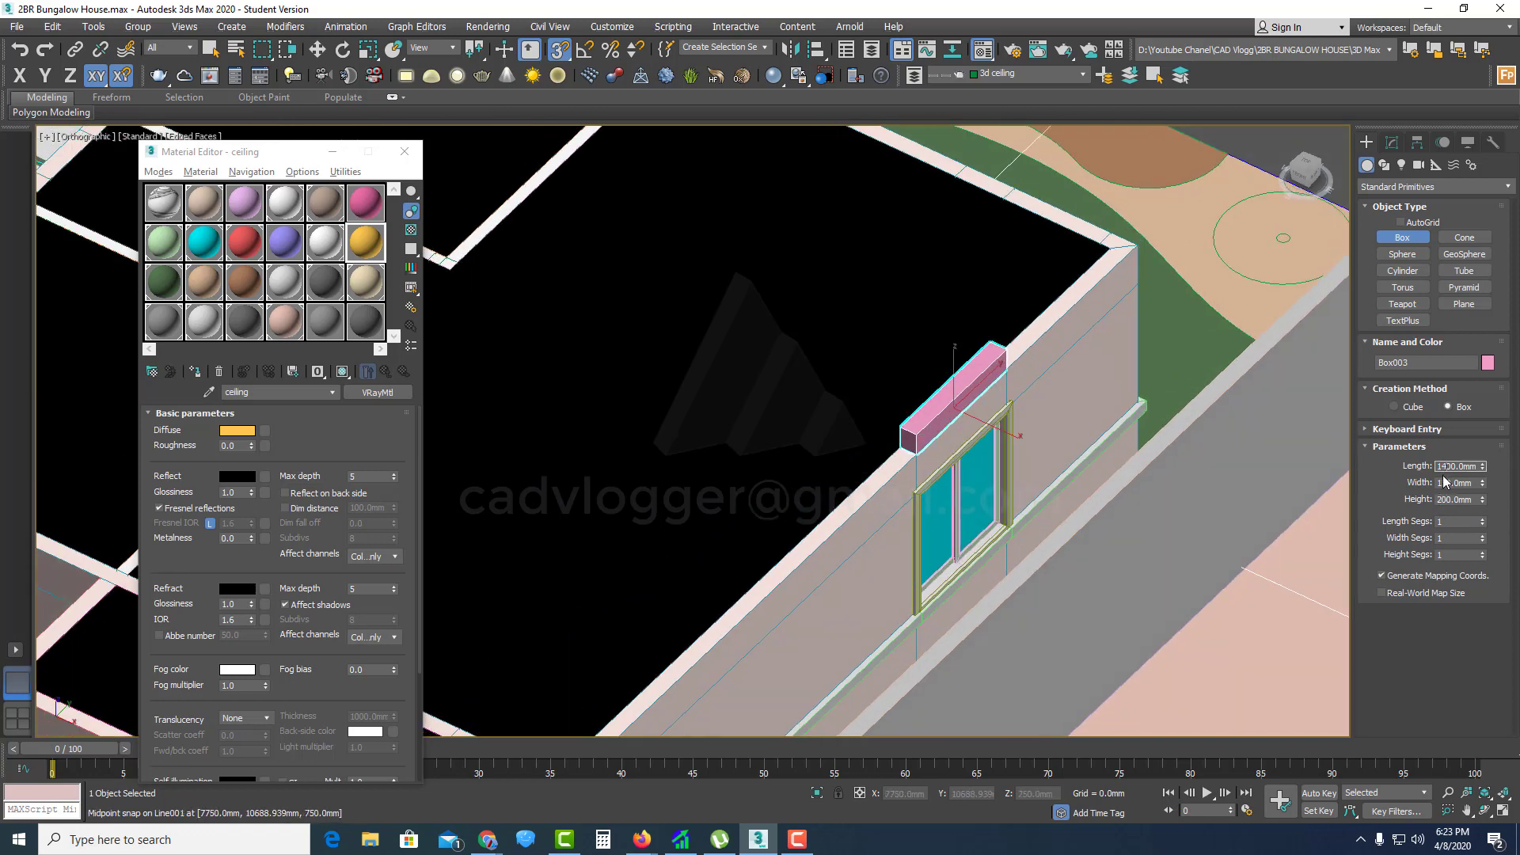
Step: Snap the box against the inner face of the side wall, over the ceiling above the living-area window
{"action": "scroll", "coordinate": [1109, 356], "scroll_direction": "down", "scroll_amount": 5}
{"action": "scroll", "coordinate": [1091, 343], "scroll_direction": "up", "scroll_amount": 8}
{"action": "right_click", "coordinate": [1091, 343]}
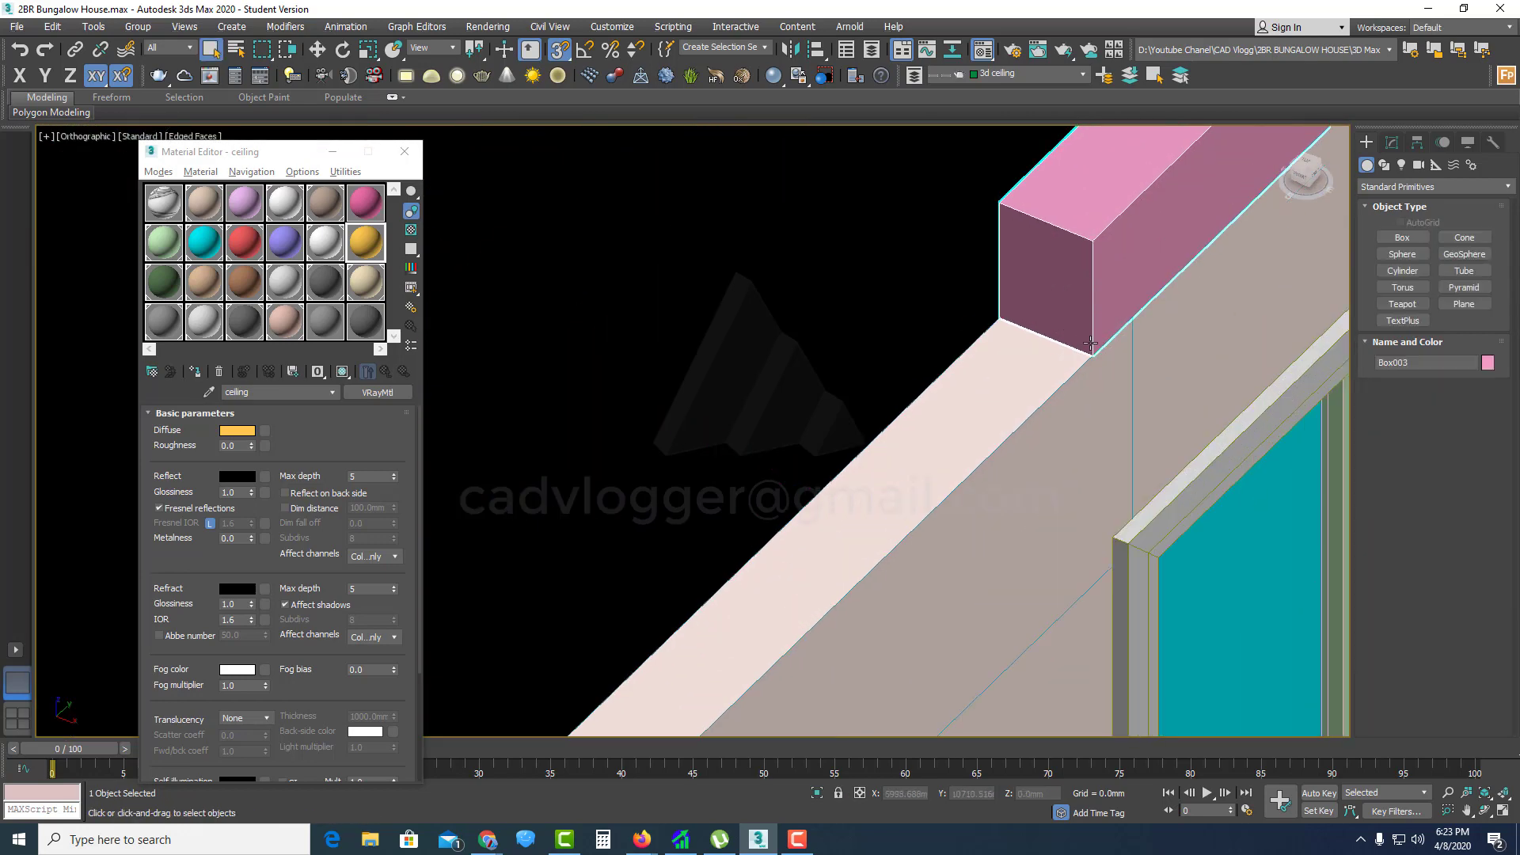
{"action": "key", "text": "F3"}
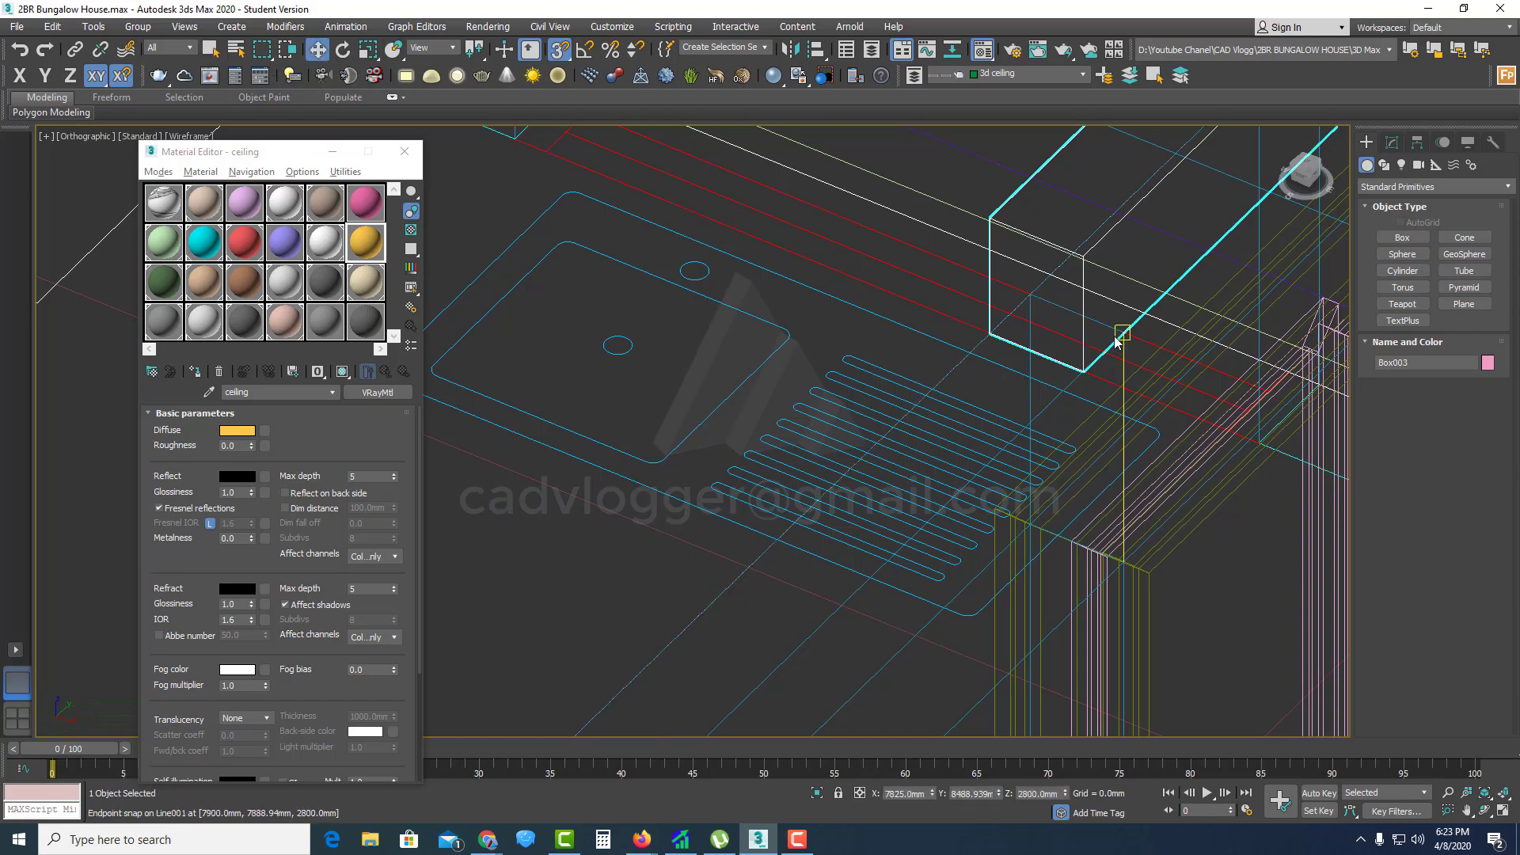
{"action": "left_click", "coordinate": [1122, 348]}
{"action": "scroll", "coordinate": [1056, 312], "scroll_direction": "down", "scroll_amount": 10}
{"action": "key", "text": "F3"}
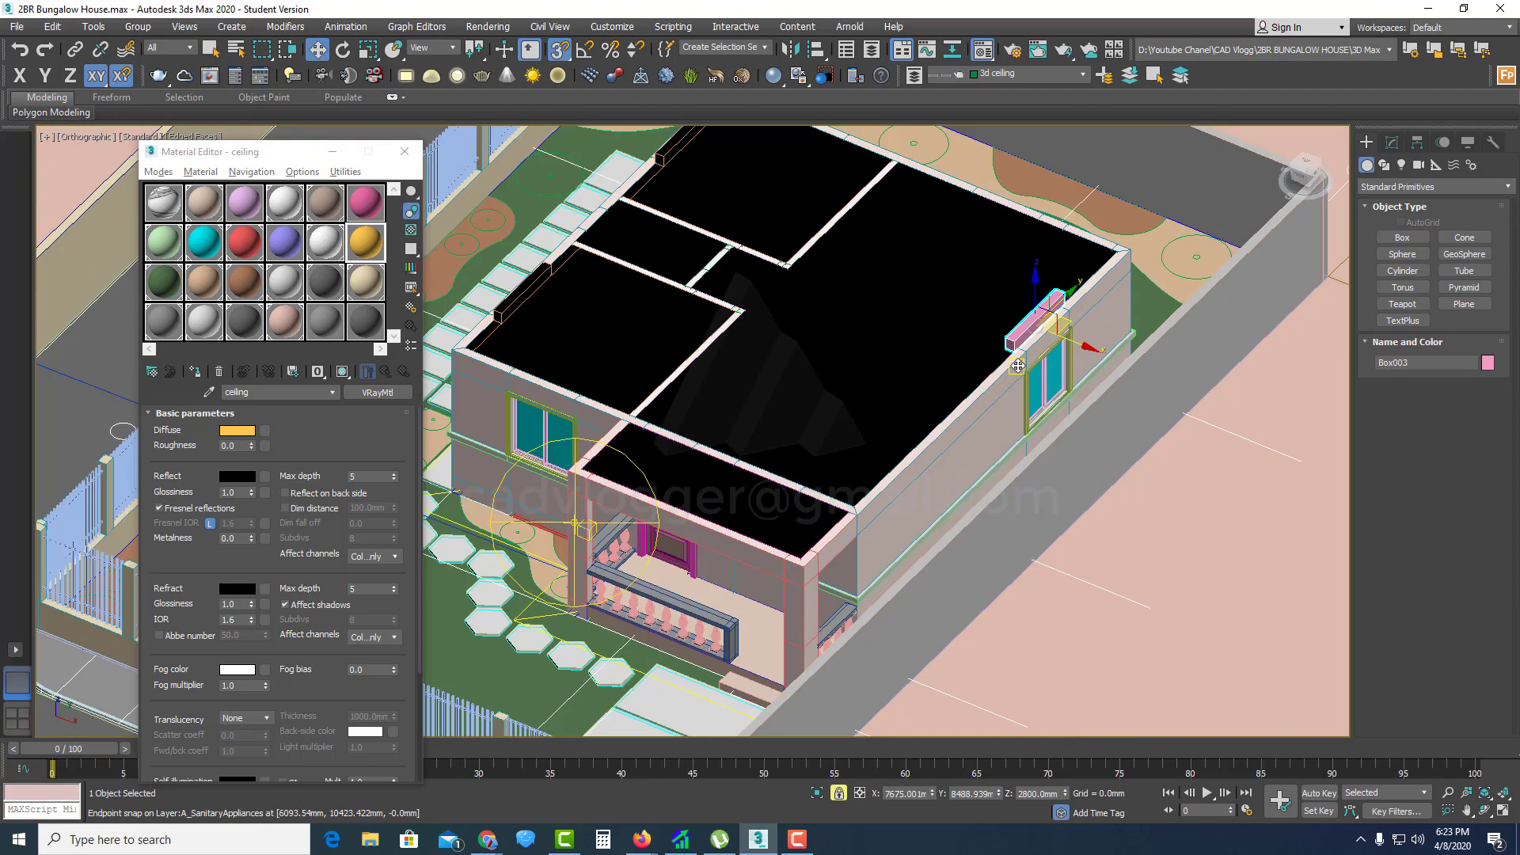
Step: Copy the recess box to the rear-wall window beside the door and rotate the copy 90 degrees about Z
{"action": "scroll", "coordinate": [1002, 350], "scroll_direction": "up", "scroll_amount": 8}
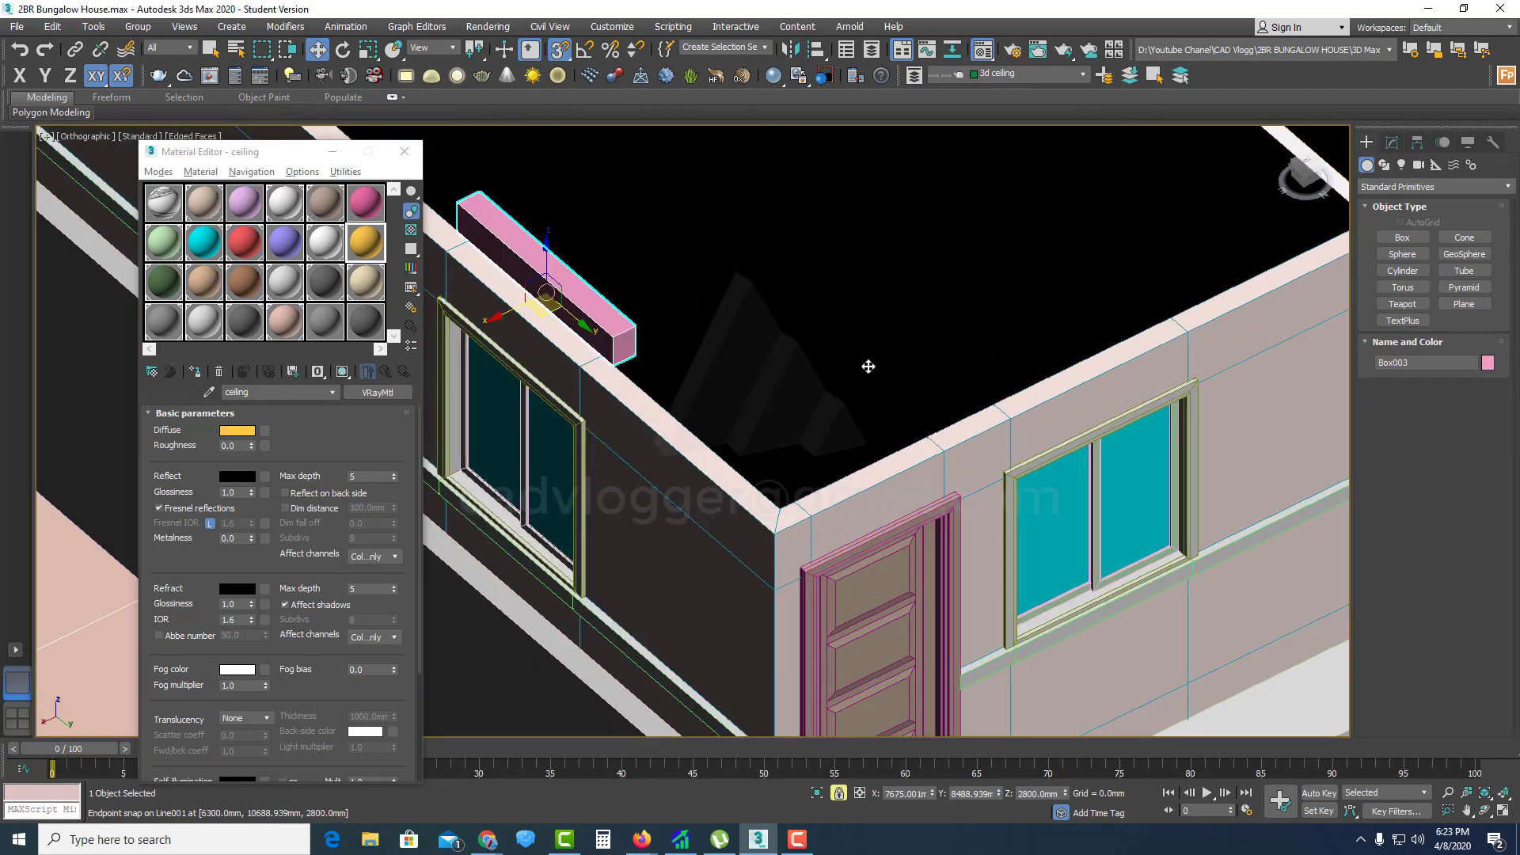
{"action": "mouse_move", "coordinate": [547, 301]}
{"action": "left_mouse_down", "text": "shift"}
{"action": "mouse_move", "coordinate": [924, 298]}
{"action": "mouse_move", "coordinate": [1081, 362]}
{"action": "left_mouse_up", "text": "shift"}
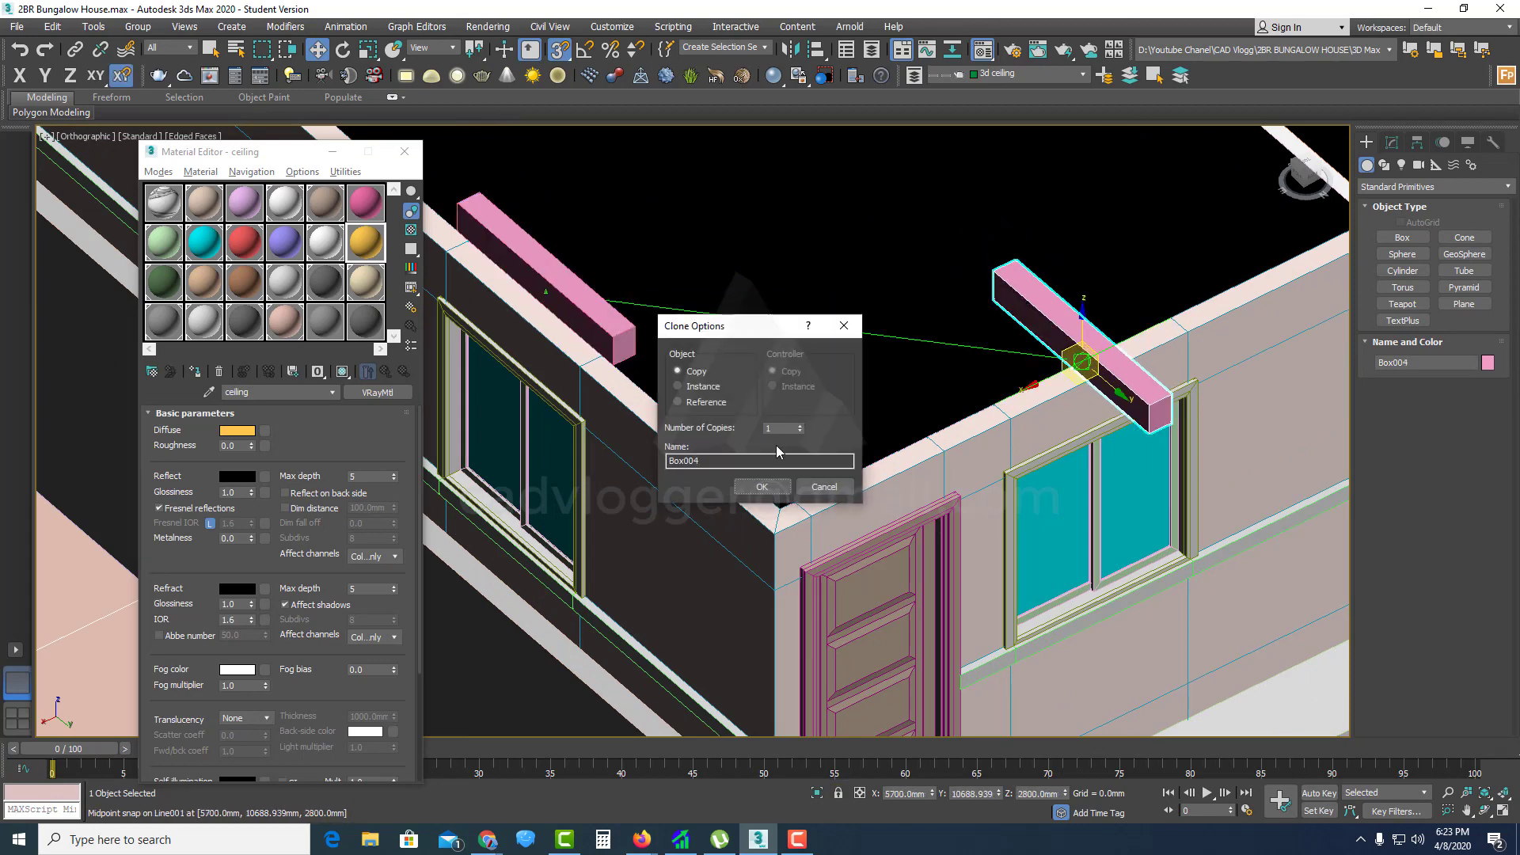
{"action": "key", "text": "Return"}
{"action": "key", "text": "e"}
{"action": "key", "text": "F12"}
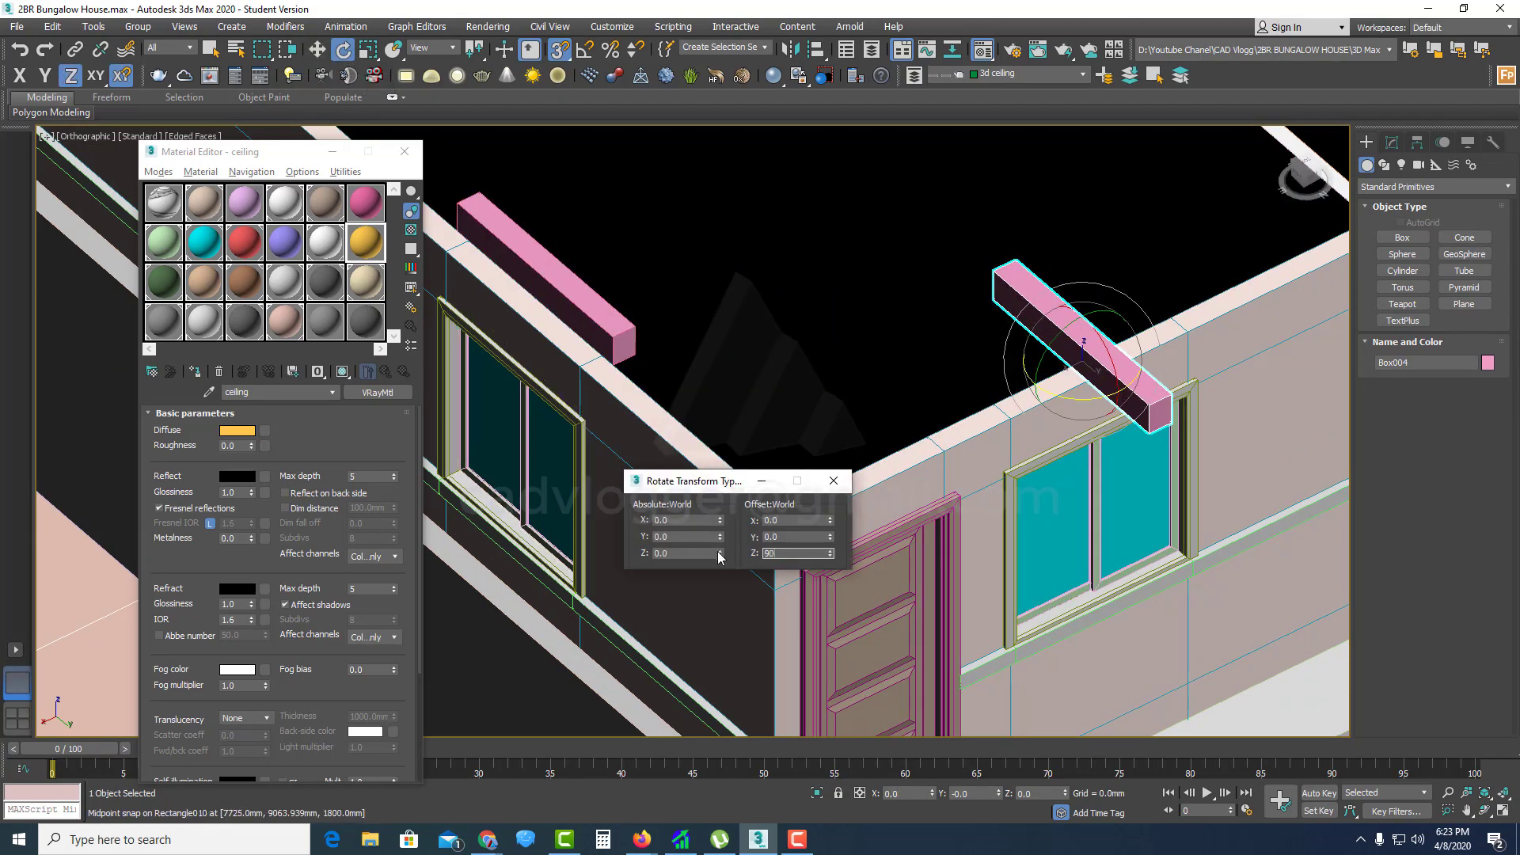
{"action": "key", "text": "Return"}
Step: Move the rotated box against the inner face of the rear wall by snapping its edge to the wall edge
{"action": "key", "text": "w"}
{"action": "scroll", "coordinate": [1095, 401], "scroll_direction": "up", "scroll_amount": 6}
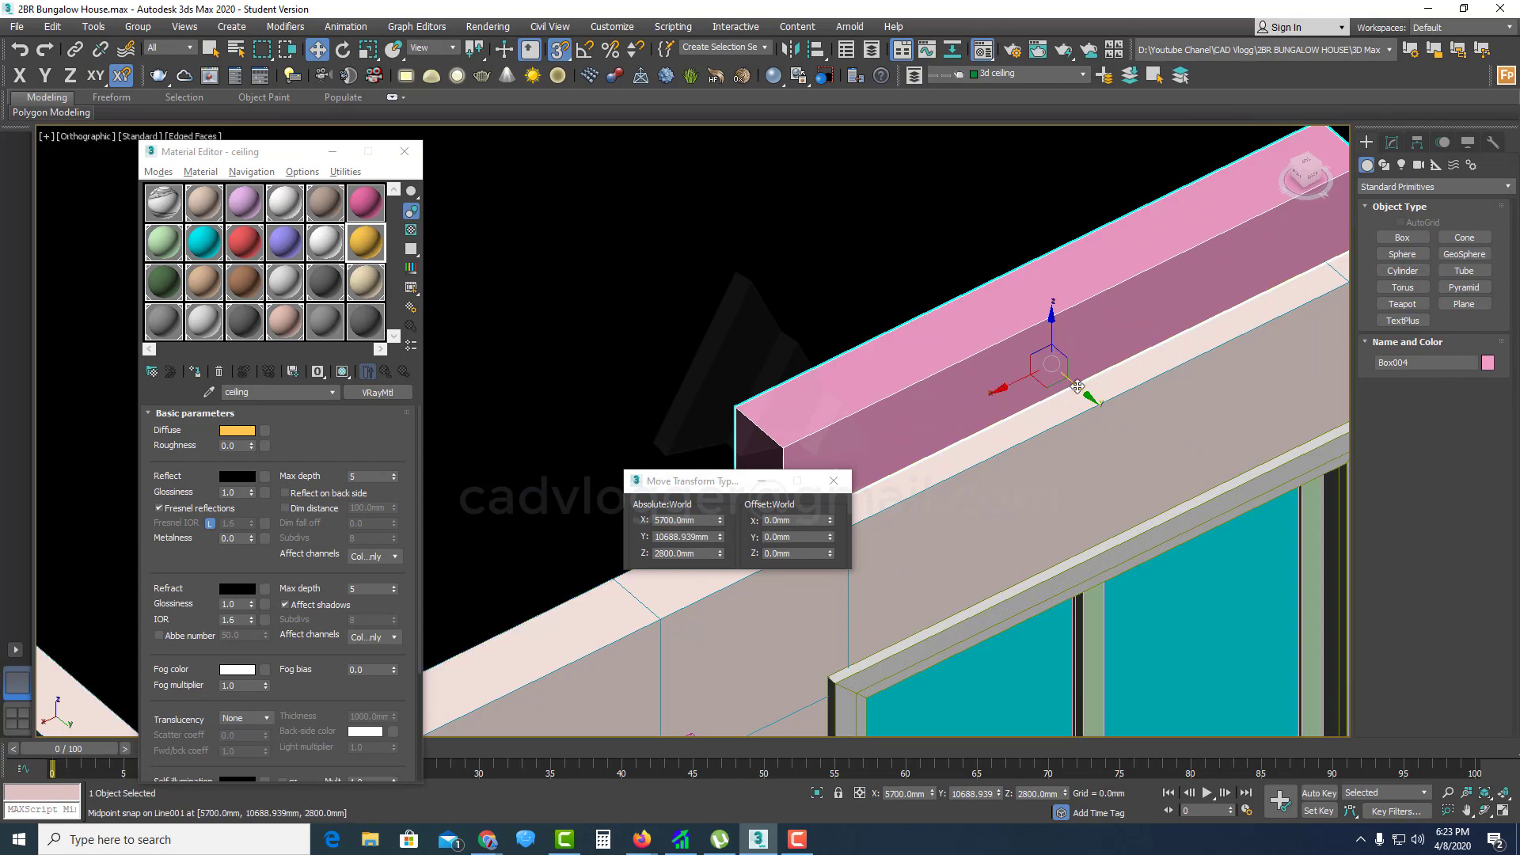
{"action": "left_click_drag", "start_coordinate": [1062, 390], "coordinate": [1045, 368]}
{"action": "scroll", "coordinate": [1020, 400], "scroll_direction": "down", "scroll_amount": 4}
{"action": "scroll", "coordinate": [1026, 372], "scroll_direction": "up", "scroll_amount": 5}
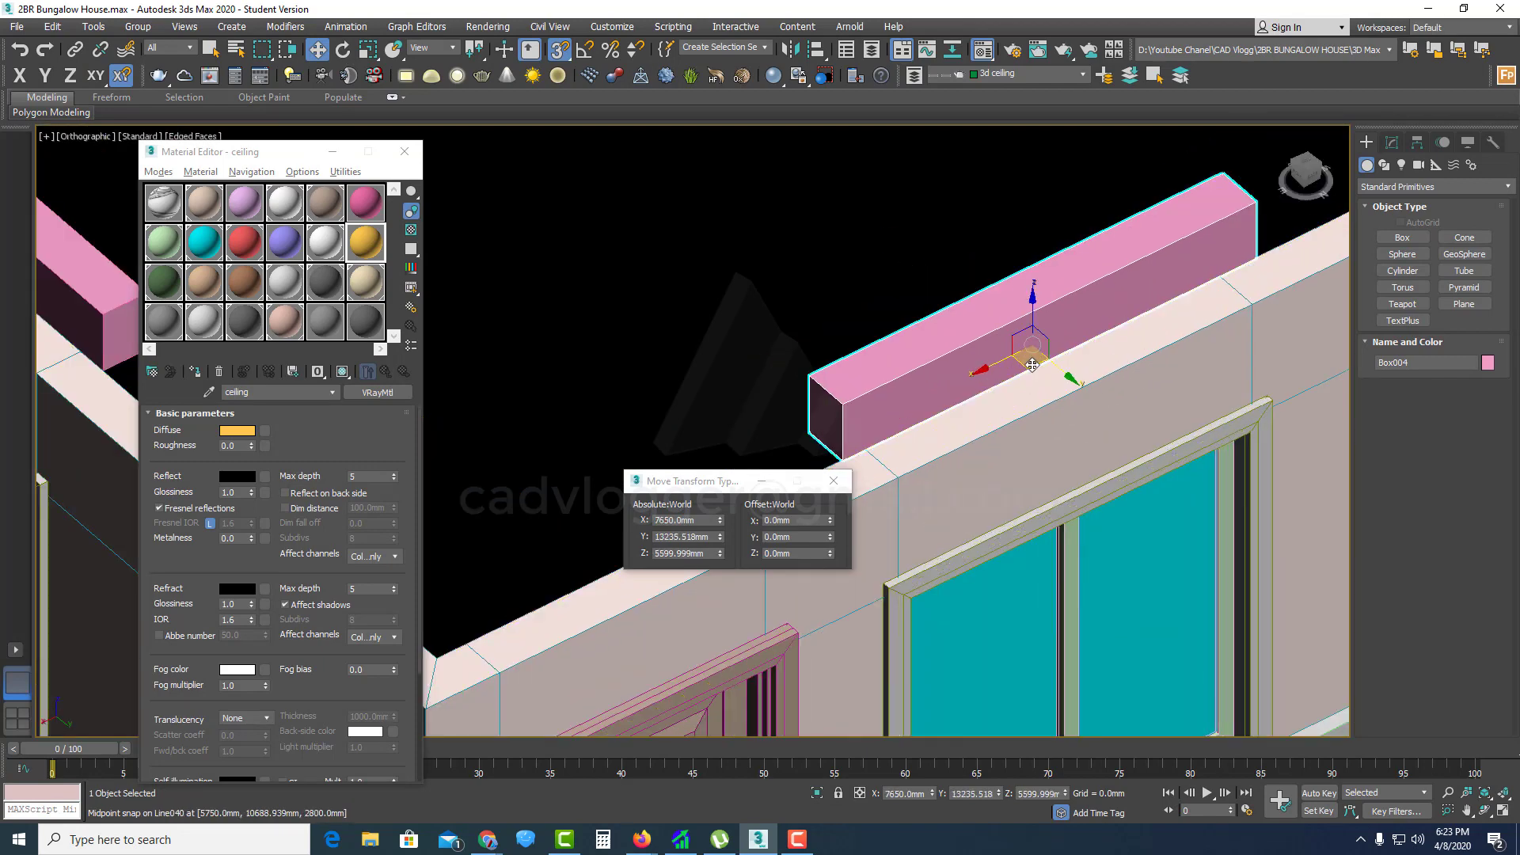
{"action": "scroll", "coordinate": [1029, 372], "scroll_direction": "up", "scroll_amount": 5}
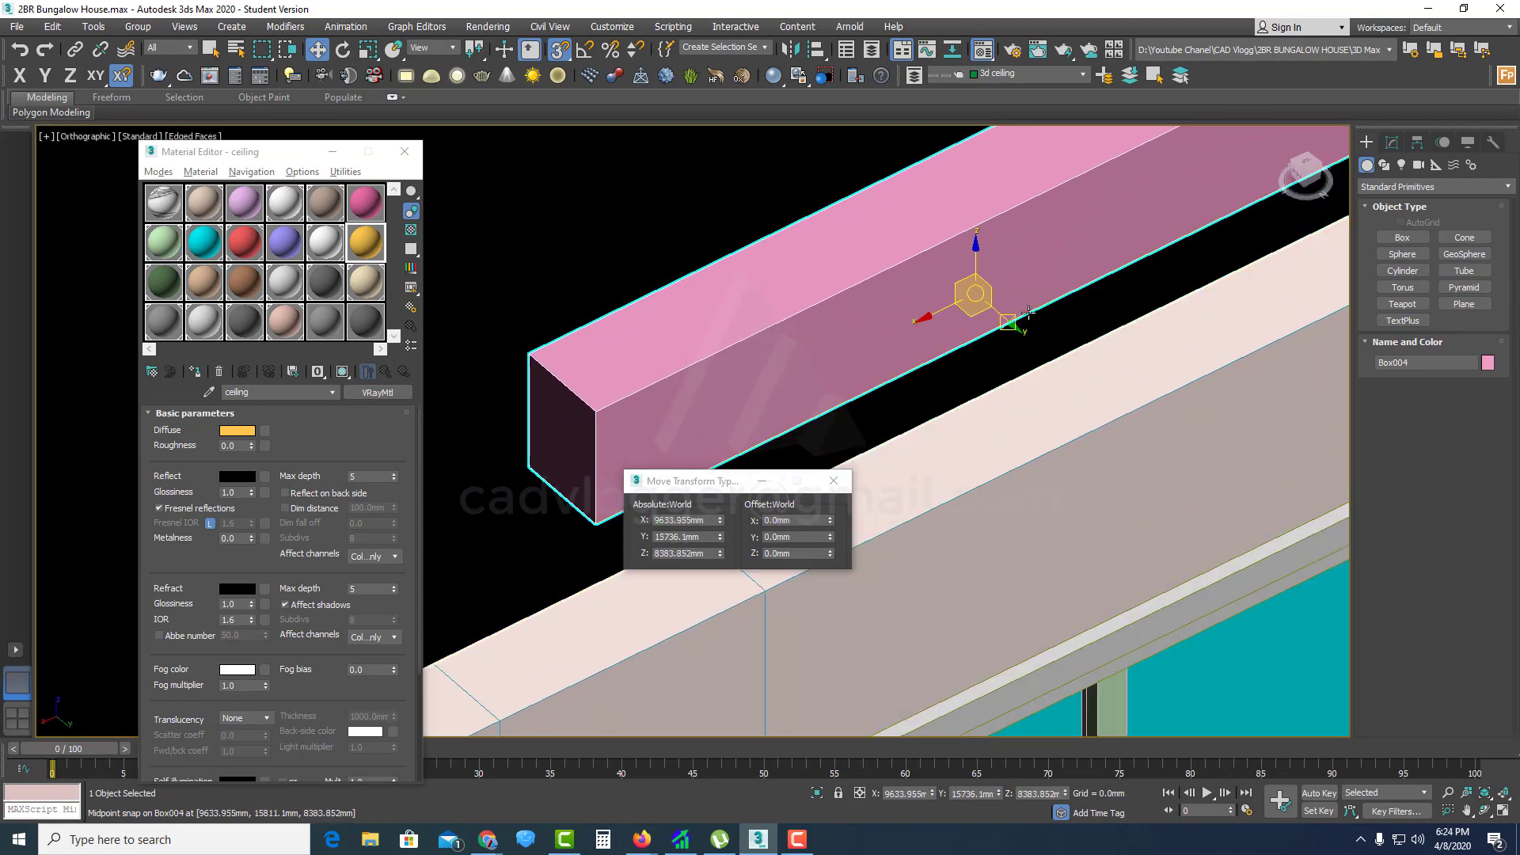
{"action": "left_click", "coordinate": [1025, 339]}
{"action": "left_click", "coordinate": [967, 296]}
{"action": "left_click_drag", "start_coordinate": [968, 296], "coordinate": [1020, 369]}
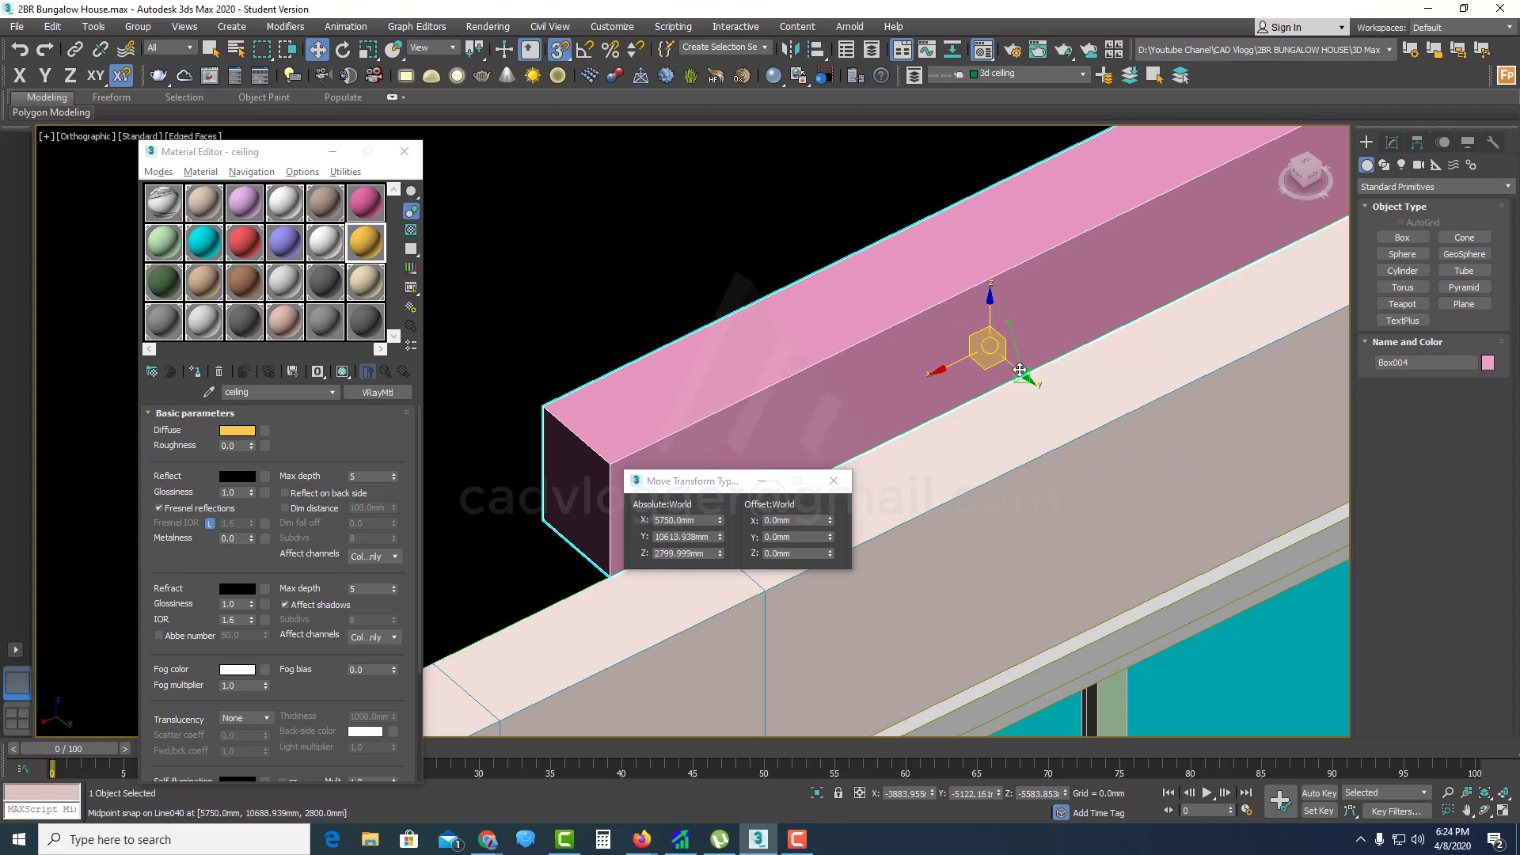
Step: Shift the box along the rear wall to X 5700 mm, centred above the window beside the door
{"action": "scroll", "coordinate": [998, 387], "scroll_direction": "down", "scroll_amount": 3}
{"action": "middle_click_drag", "start_coordinate": [998, 388], "coordinate": [882, 520], "text": "alt"}
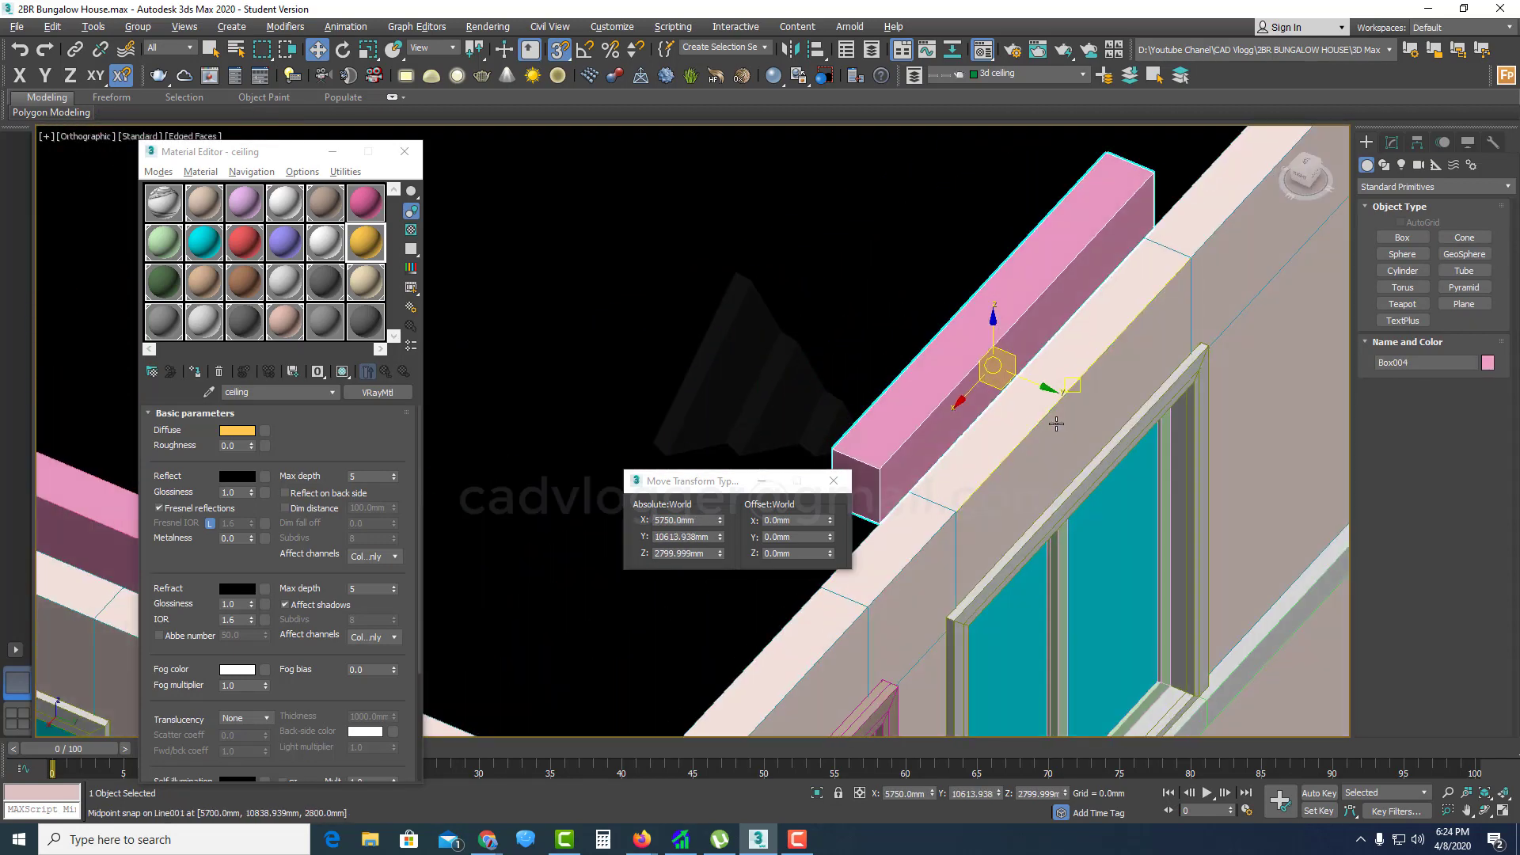
{"action": "left_click_drag", "start_coordinate": [881, 520], "coordinate": [932, 481]}
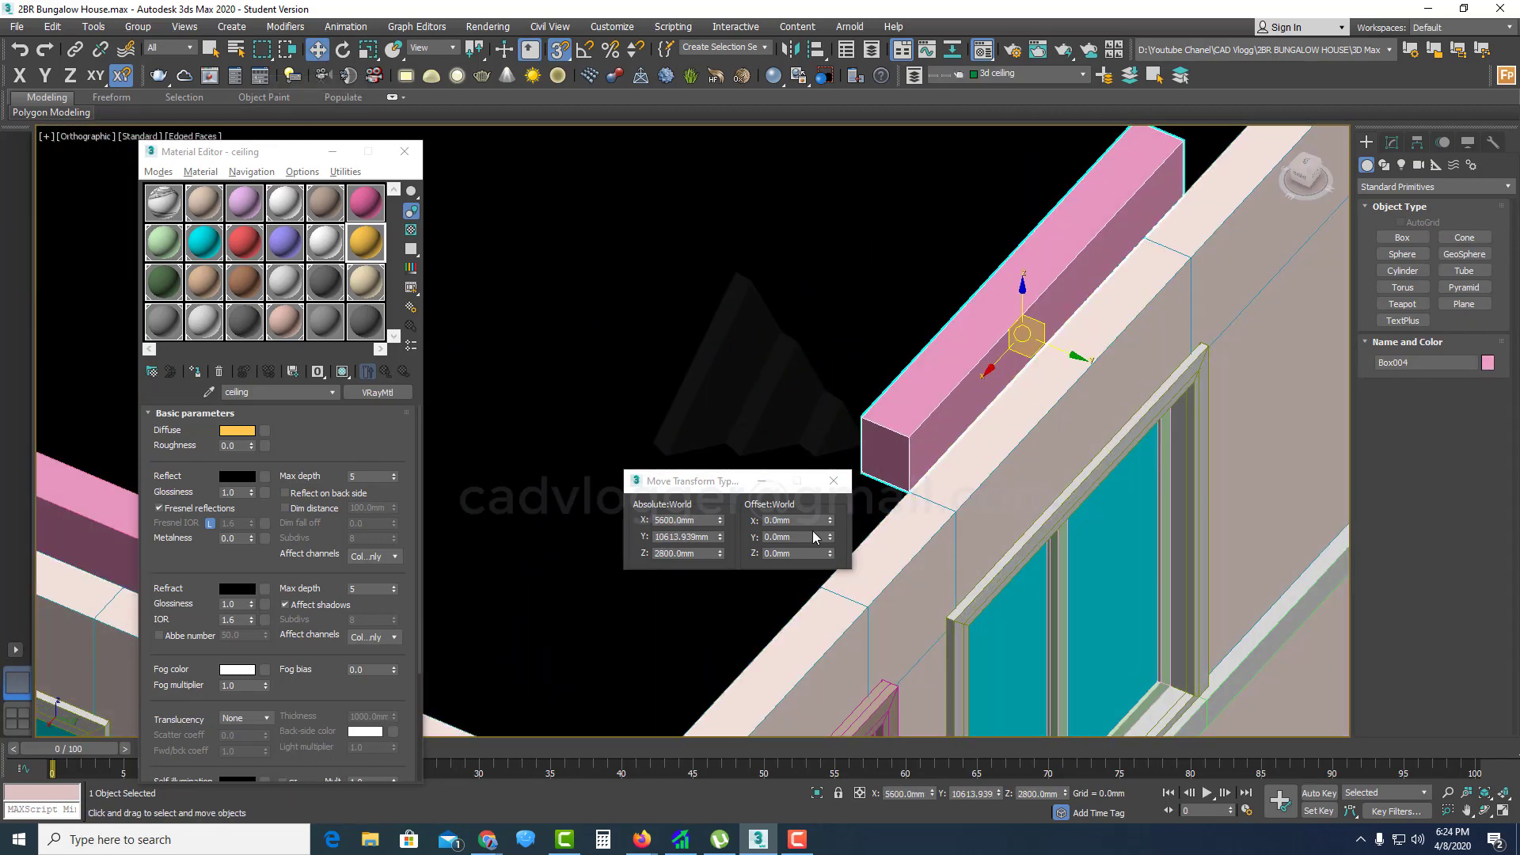
{"action": "key", "text": "Return"}
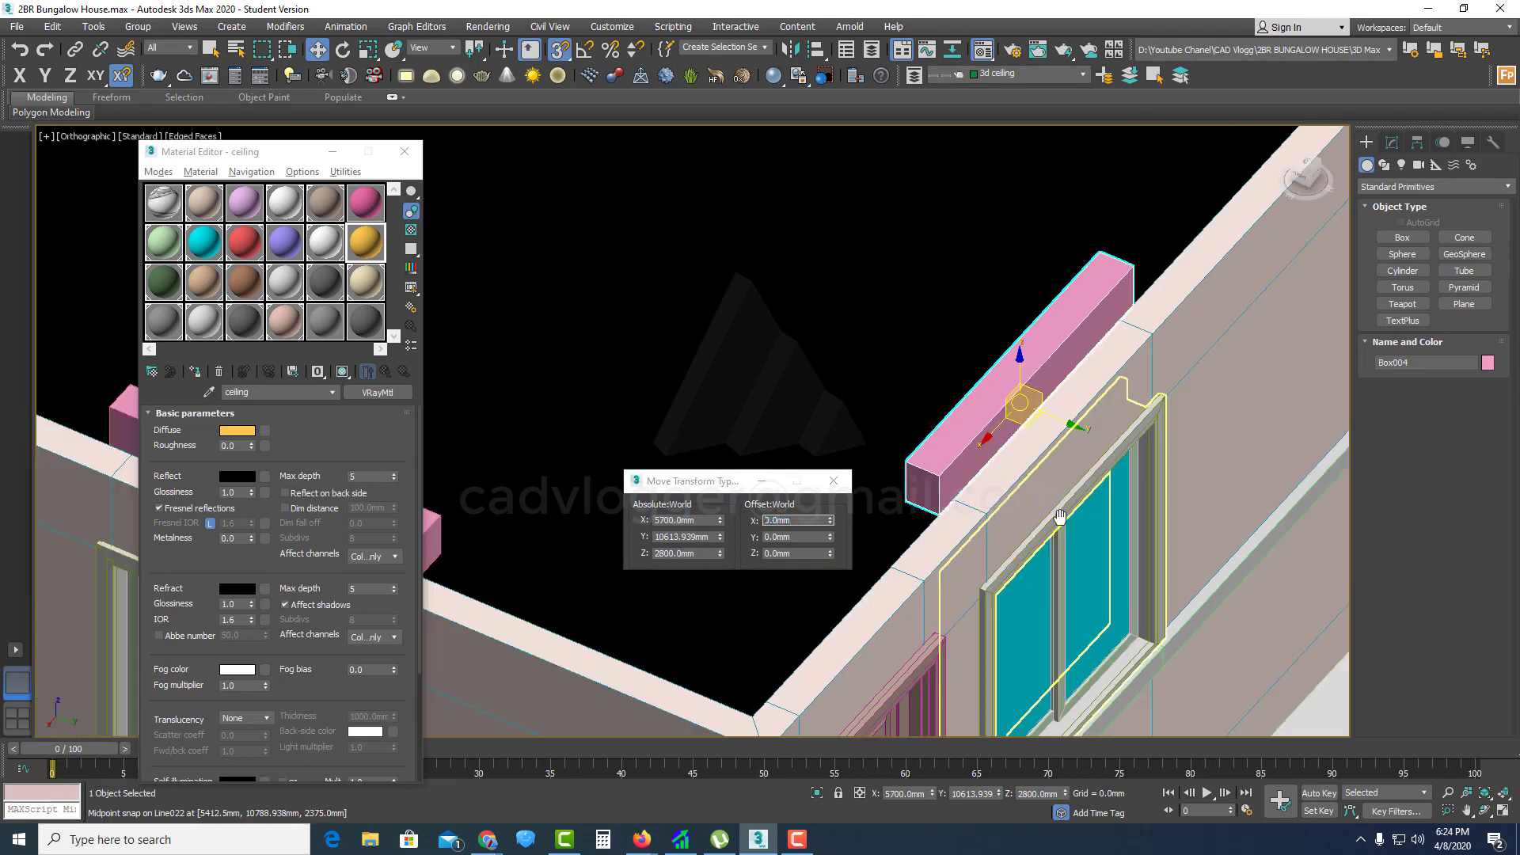
Step: Copy the recess box along the rear wall to the position above the bedroom window
{"action": "middle_click_drag", "start_coordinate": [950, 444], "coordinate": [1008, 432], "text": "alt"}
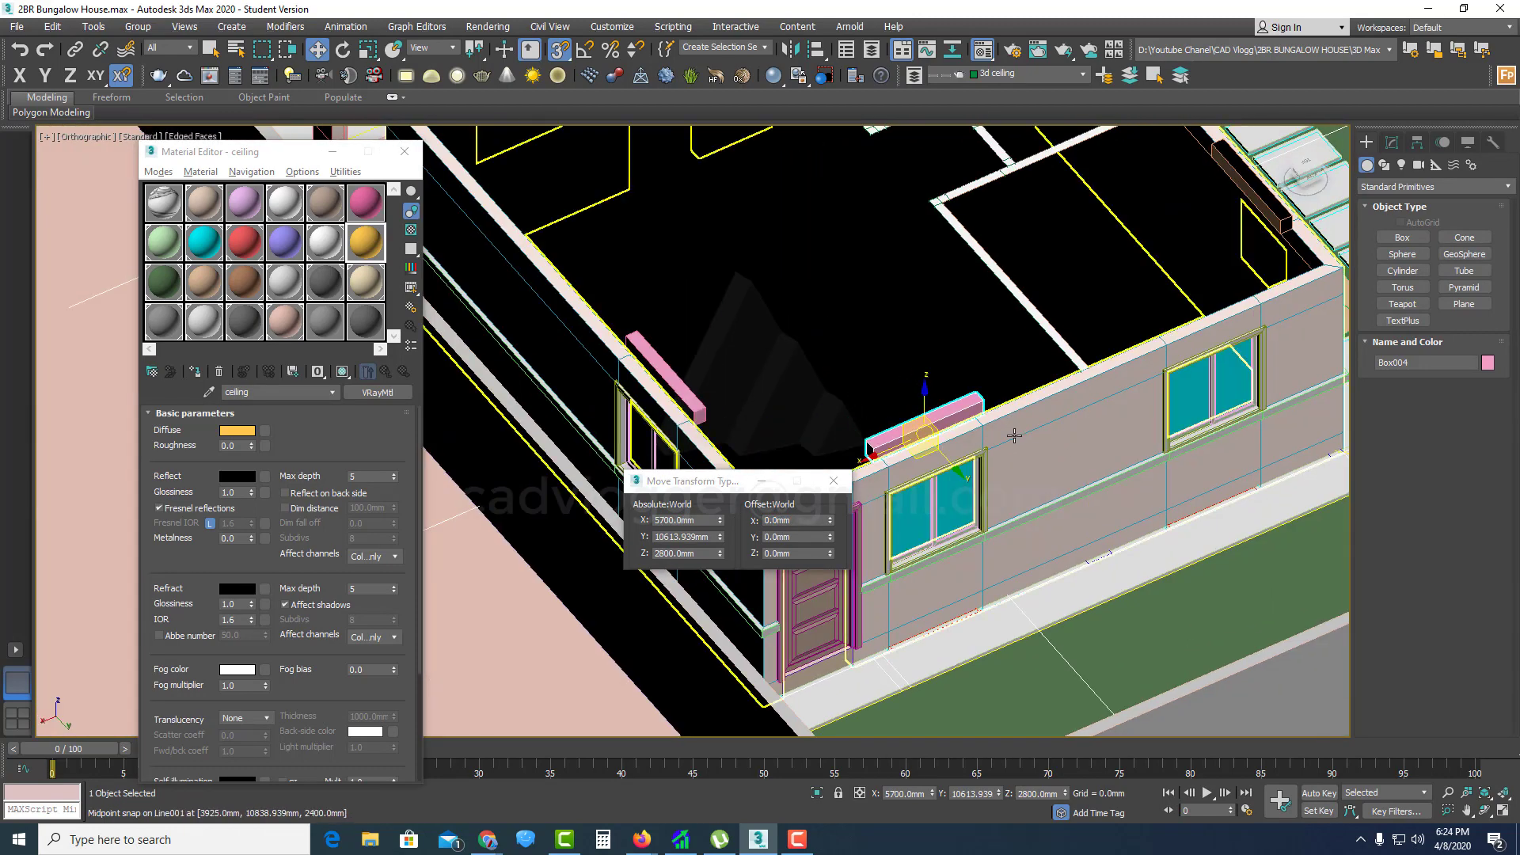
{"action": "scroll", "coordinate": [969, 442], "scroll_direction": "up", "scroll_amount": 5}
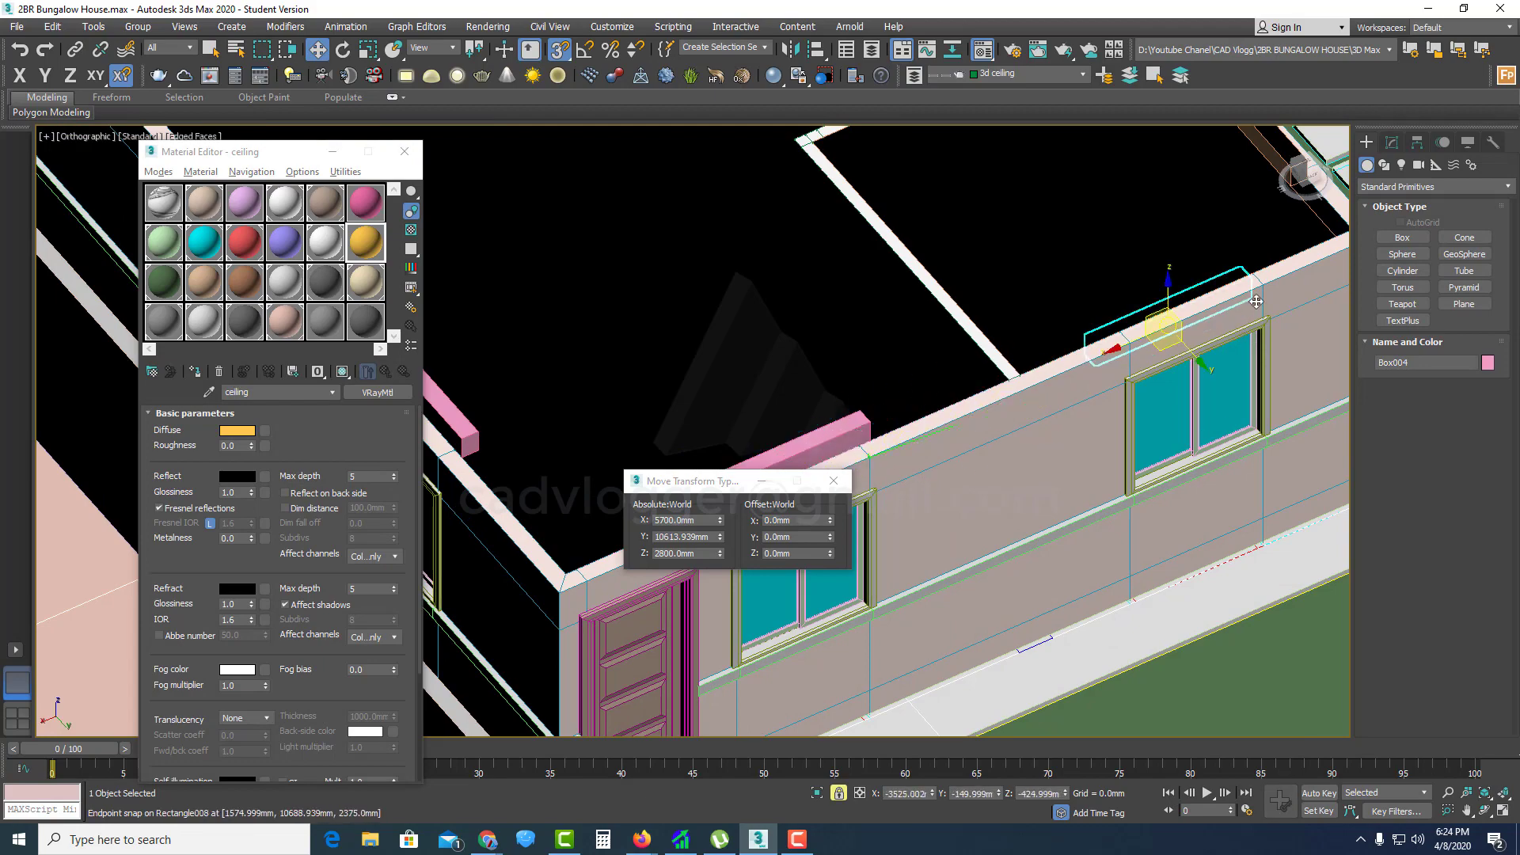
{"action": "left_click_drag", "start_coordinate": [1257, 302], "coordinate": [1251, 305], "text": "shift"}
{"action": "key", "text": "Return"}
Step: Copy the rear bedroom's recess box to the front bedroom window and snap it to the inner face of the front wall
{"action": "scroll", "coordinate": [1007, 380], "scroll_direction": "down", "scroll_amount": 5}
{"action": "mouse_move", "coordinate": [990, 396]}
{"action": "middle_mouse_down", "text": "alt"}
{"action": "mouse_move", "coordinate": [1007, 381]}
{"action": "mouse_move", "coordinate": [990, 348]}
{"action": "mouse_move", "coordinate": [815, 322]}
{"action": "middle_mouse_up", "text": "alt"}
{"action": "scroll", "coordinate": [821, 278], "scroll_direction": "up", "scroll_amount": 6}
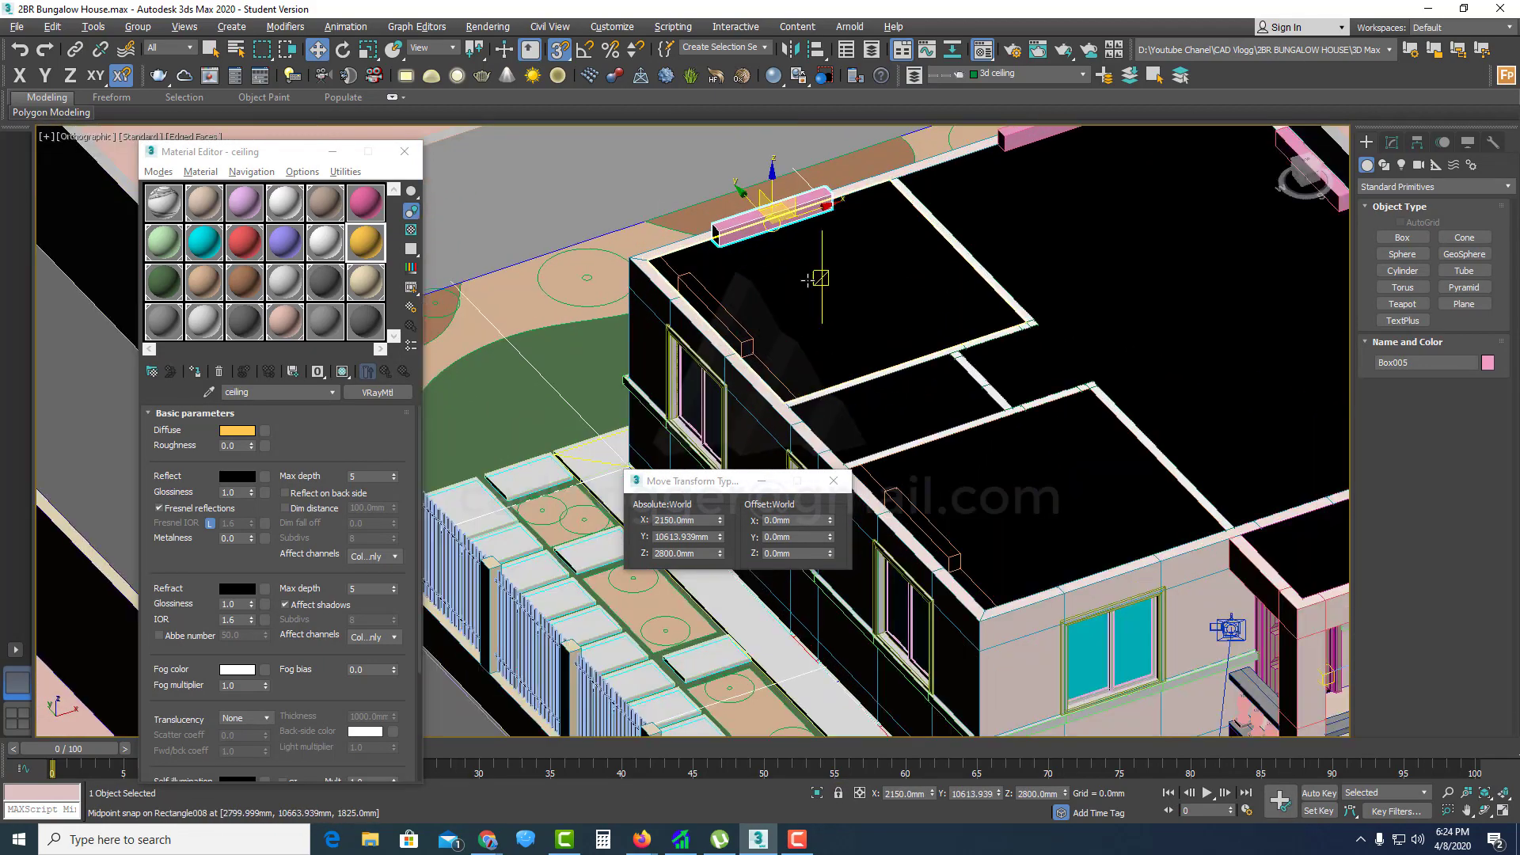
{"action": "left_click_drag", "start_coordinate": [748, 186], "coordinate": [1064, 509], "text": "shift"}
{"action": "left_click", "coordinate": [762, 486]}
{"action": "scroll", "coordinate": [959, 409], "scroll_direction": "up", "scroll_amount": 5}
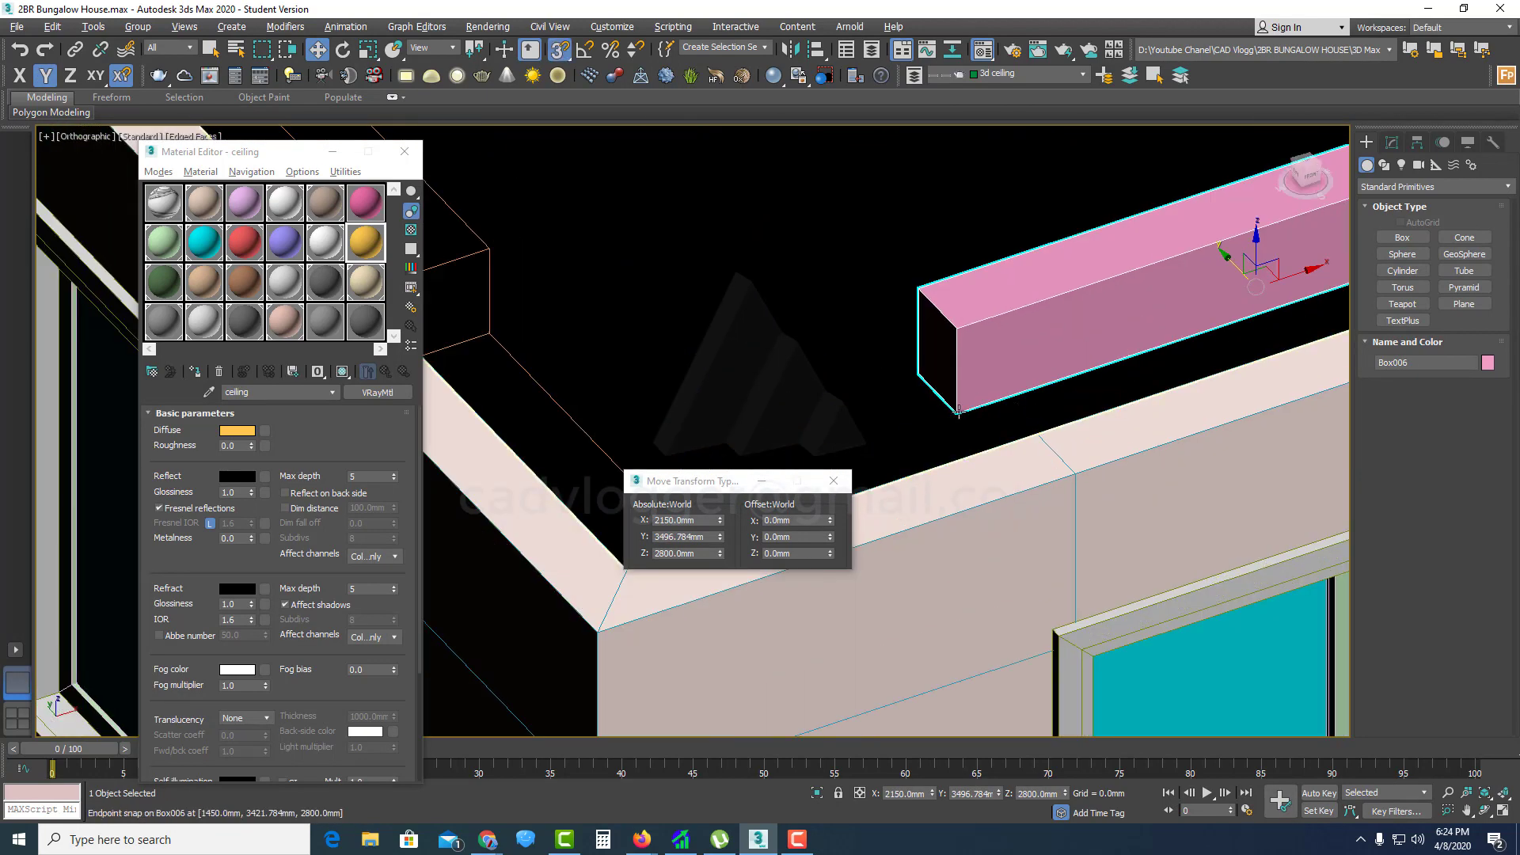
{"action": "left_click_drag", "start_coordinate": [960, 408], "coordinate": [1035, 436]}
{"action": "scroll", "coordinate": [1029, 443], "scroll_direction": "down", "scroll_amount": 7}
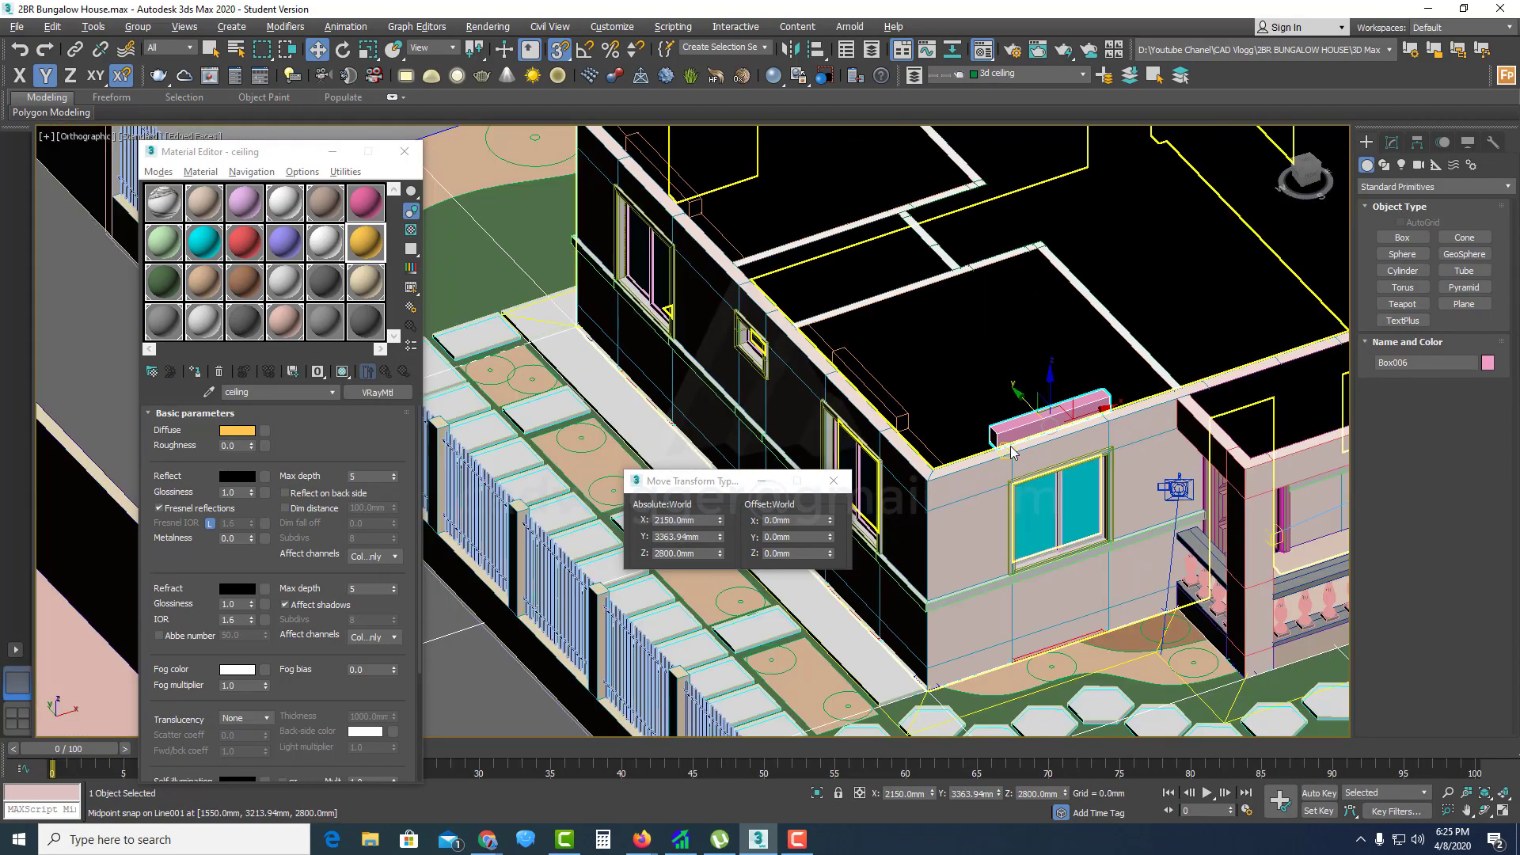
Step: Select the recess boxes together with the living-area and bedroom ceilings and isolate them
{"action": "middle_click_drag", "start_coordinate": [1011, 446], "coordinate": [1219, 464], "text": "alt"}
{"action": "scroll", "coordinate": [1049, 495], "scroll_direction": "down", "scroll_amount": 4}
{"action": "middle_click_drag", "start_coordinate": [1049, 495], "coordinate": [1065, 347]}
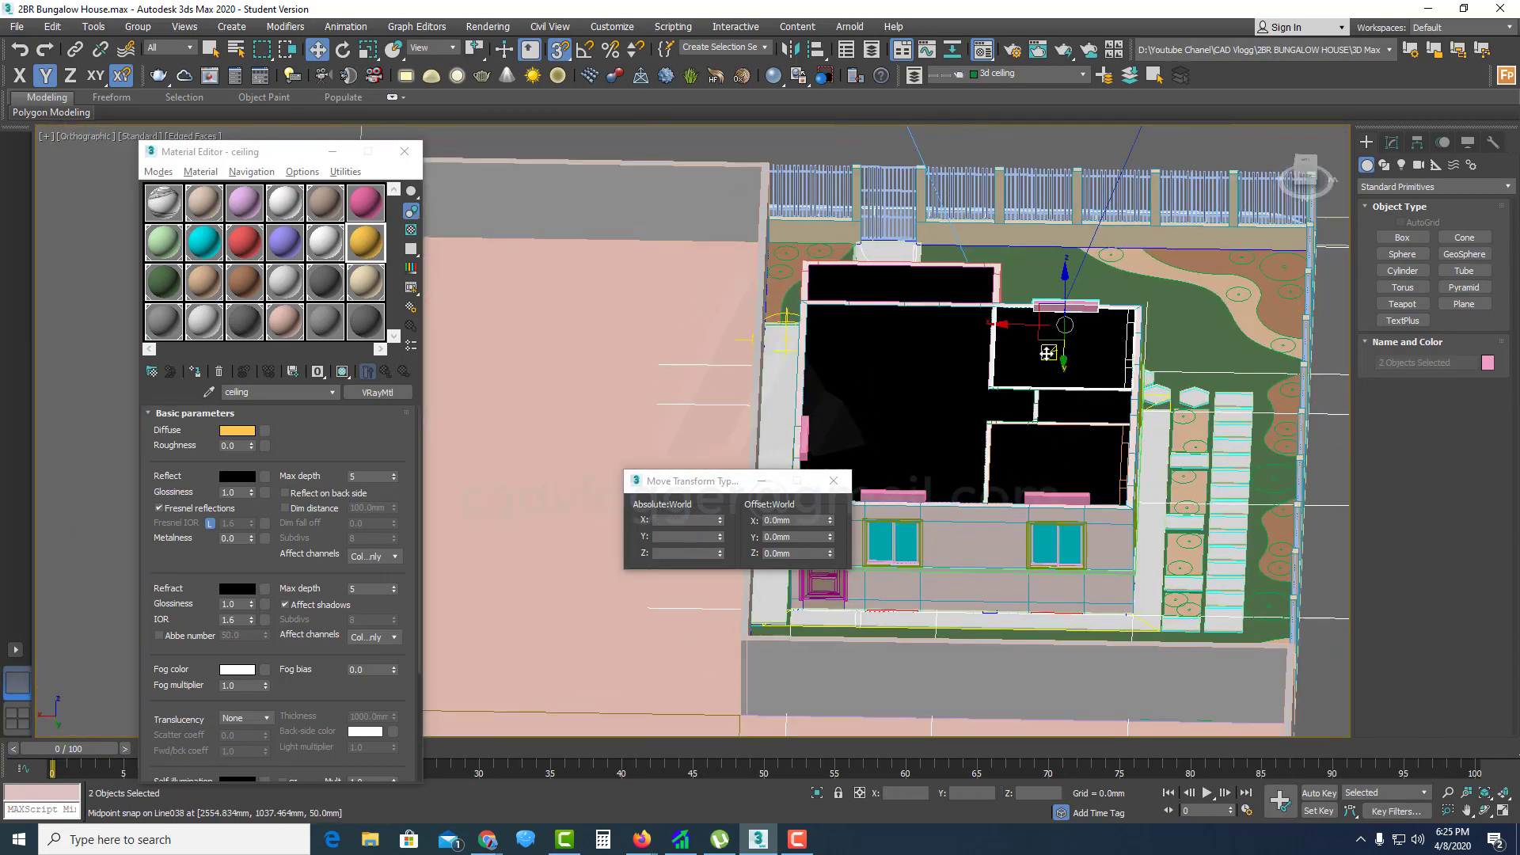
{"action": "middle_click_drag", "start_coordinate": [929, 461], "coordinate": [967, 502], "text": "alt"}
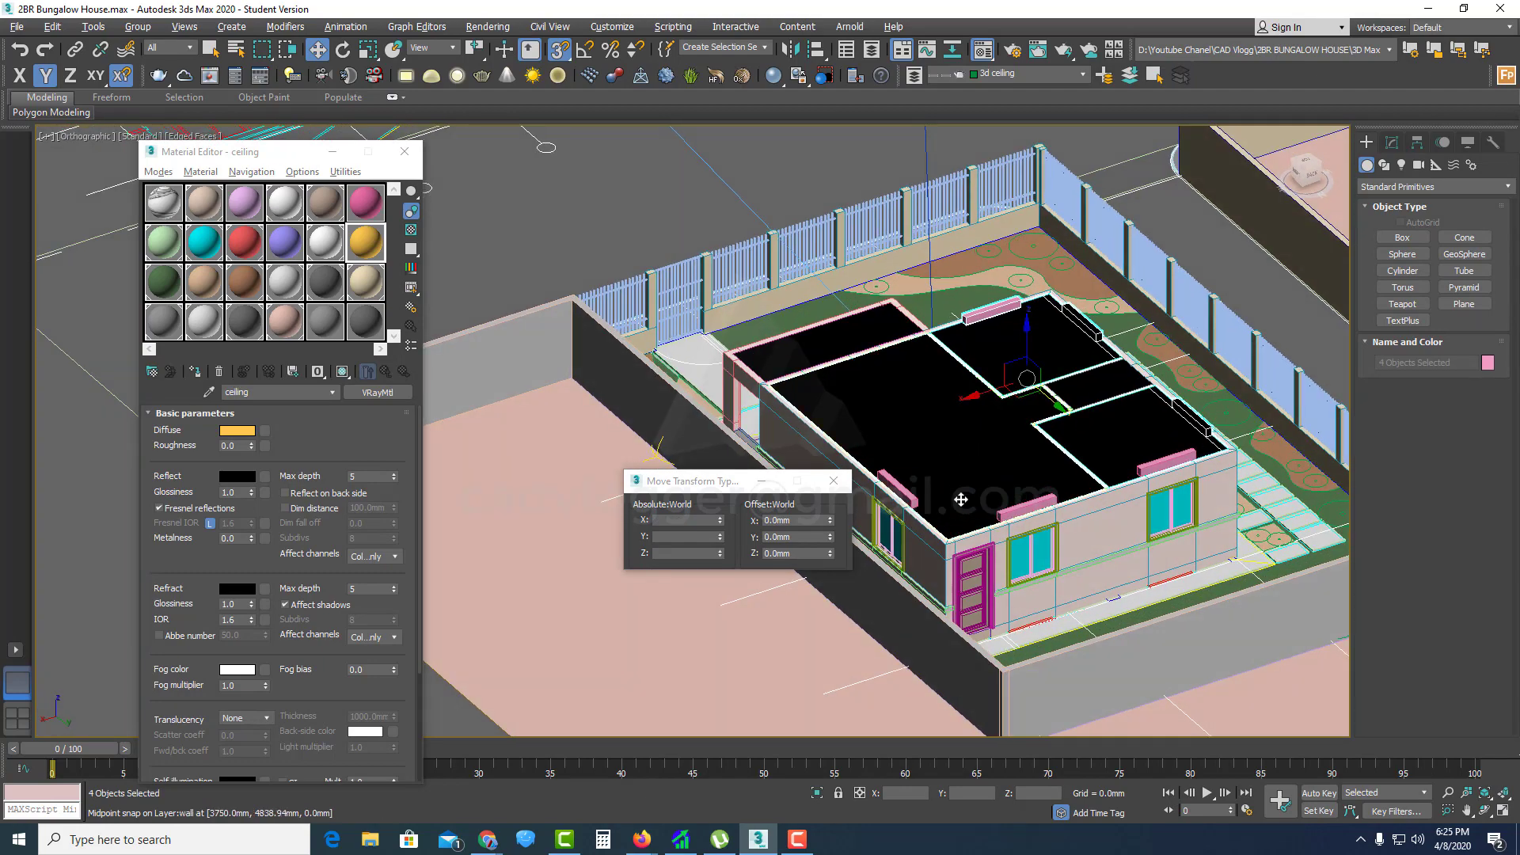
{"action": "scroll", "coordinate": [889, 497], "scroll_direction": "up", "scroll_amount": 4}
{"action": "left_click", "coordinate": [1043, 517], "text": "ctrl"}
{"action": "left_click", "coordinate": [1251, 449], "text": "ctrl"}
{"action": "middle_click_drag", "start_coordinate": [1093, 408], "coordinate": [1097, 357]}
{"action": "right_click", "coordinate": [1052, 438]}
{"action": "left_click", "coordinate": [1114, 380]}
{"action": "scroll", "coordinate": [1109, 380], "scroll_direction": "down", "scroll_amount": 4}
{"action": "left_click", "coordinate": [1156, 396]}
{"action": "scroll", "coordinate": [1114, 448], "scroll_direction": "up", "scroll_amount": 7}
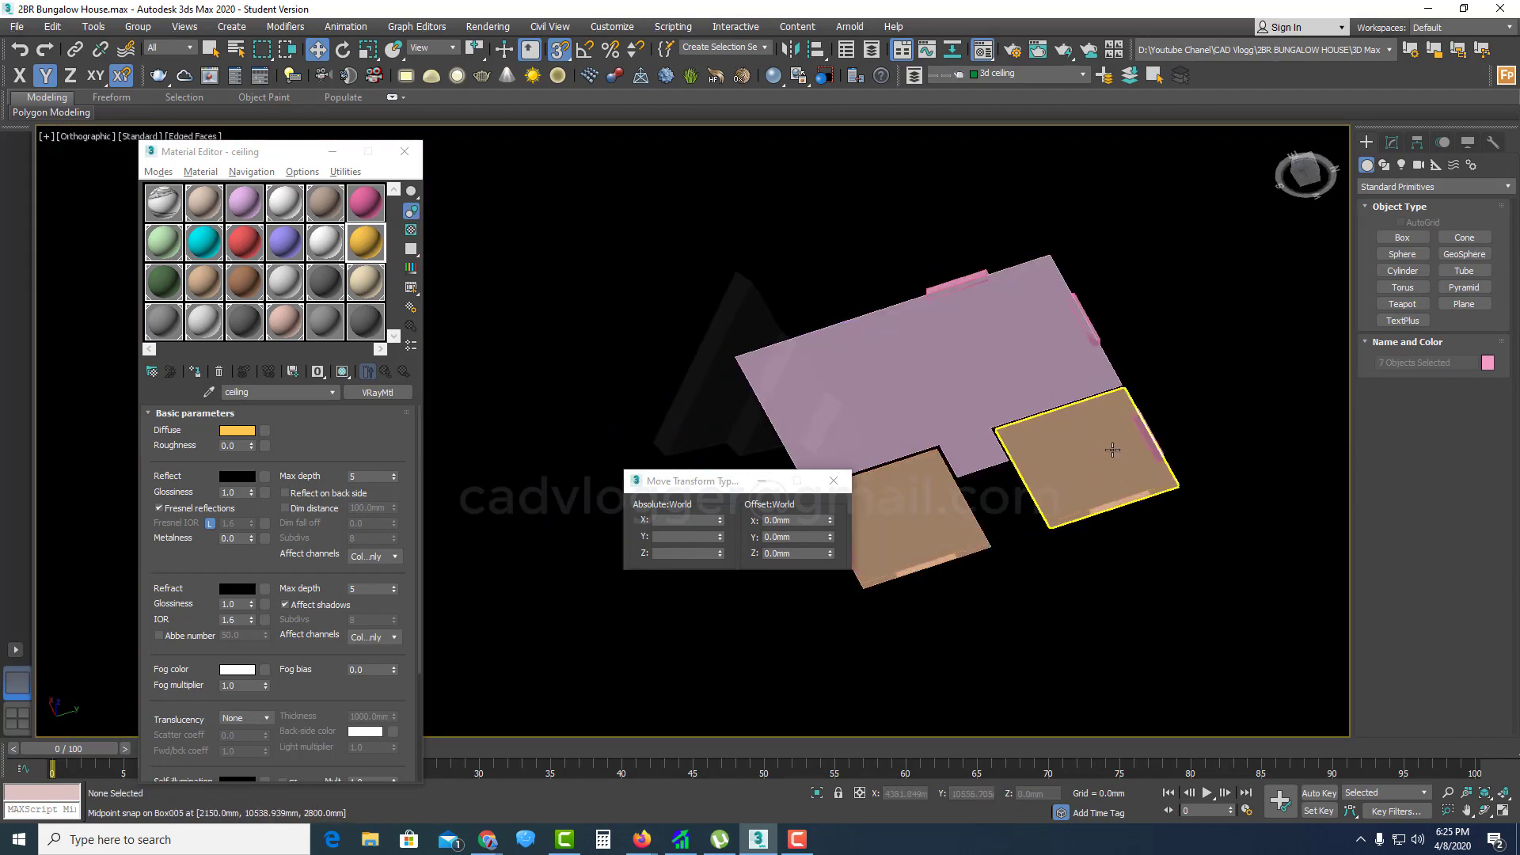
Step: Convert the rear bedroom ceiling to an editable poly
{"action": "left_click", "coordinate": [1113, 448]}
{"action": "middle_click_drag", "start_coordinate": [1140, 451], "coordinate": [994, 453]}
{"action": "right_click", "coordinate": [938, 373]}
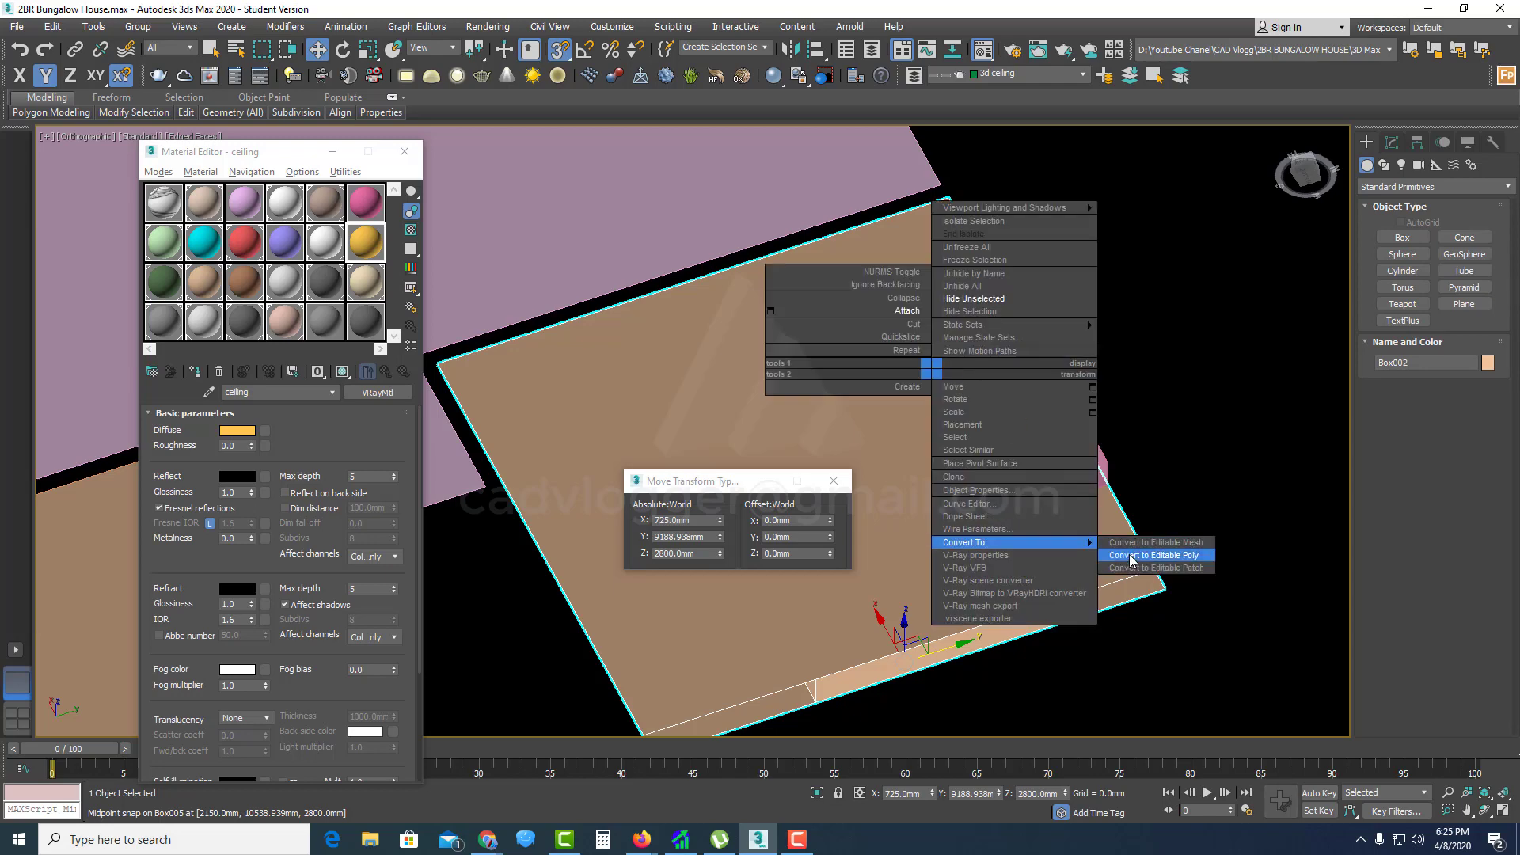
{"action": "left_click", "coordinate": [1133, 557]}
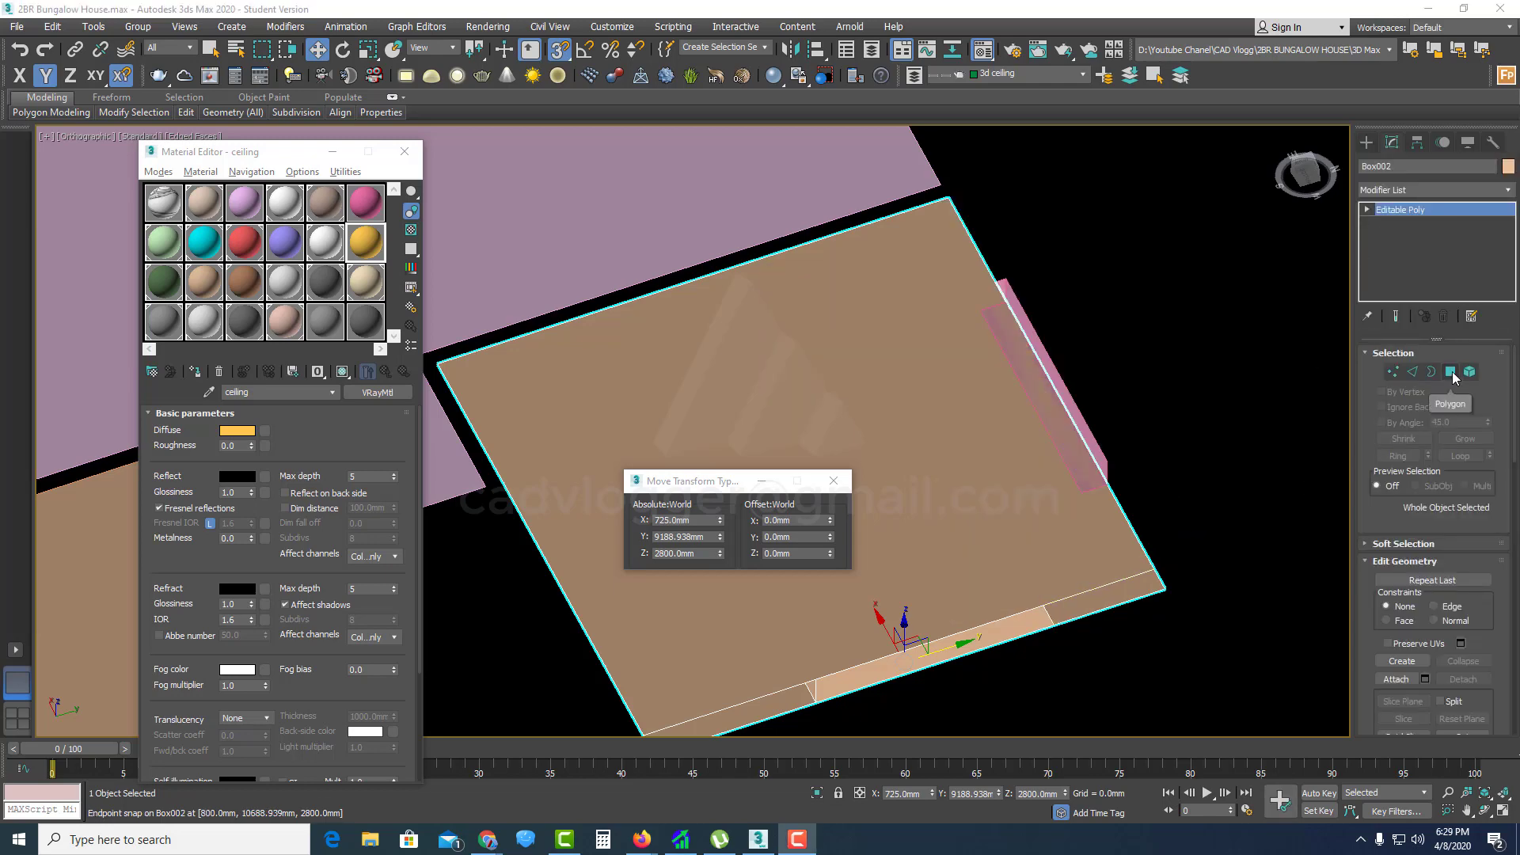
Step: Cut the rear bedroom ceiling polygon along the recess box's inner long edge and across one of its ends
{"action": "left_click", "coordinate": [1454, 378]}
{"action": "left_click", "coordinate": [1004, 431]}
{"action": "right_click", "coordinate": [1008, 415]}
{"action": "left_click", "coordinate": [987, 306]}
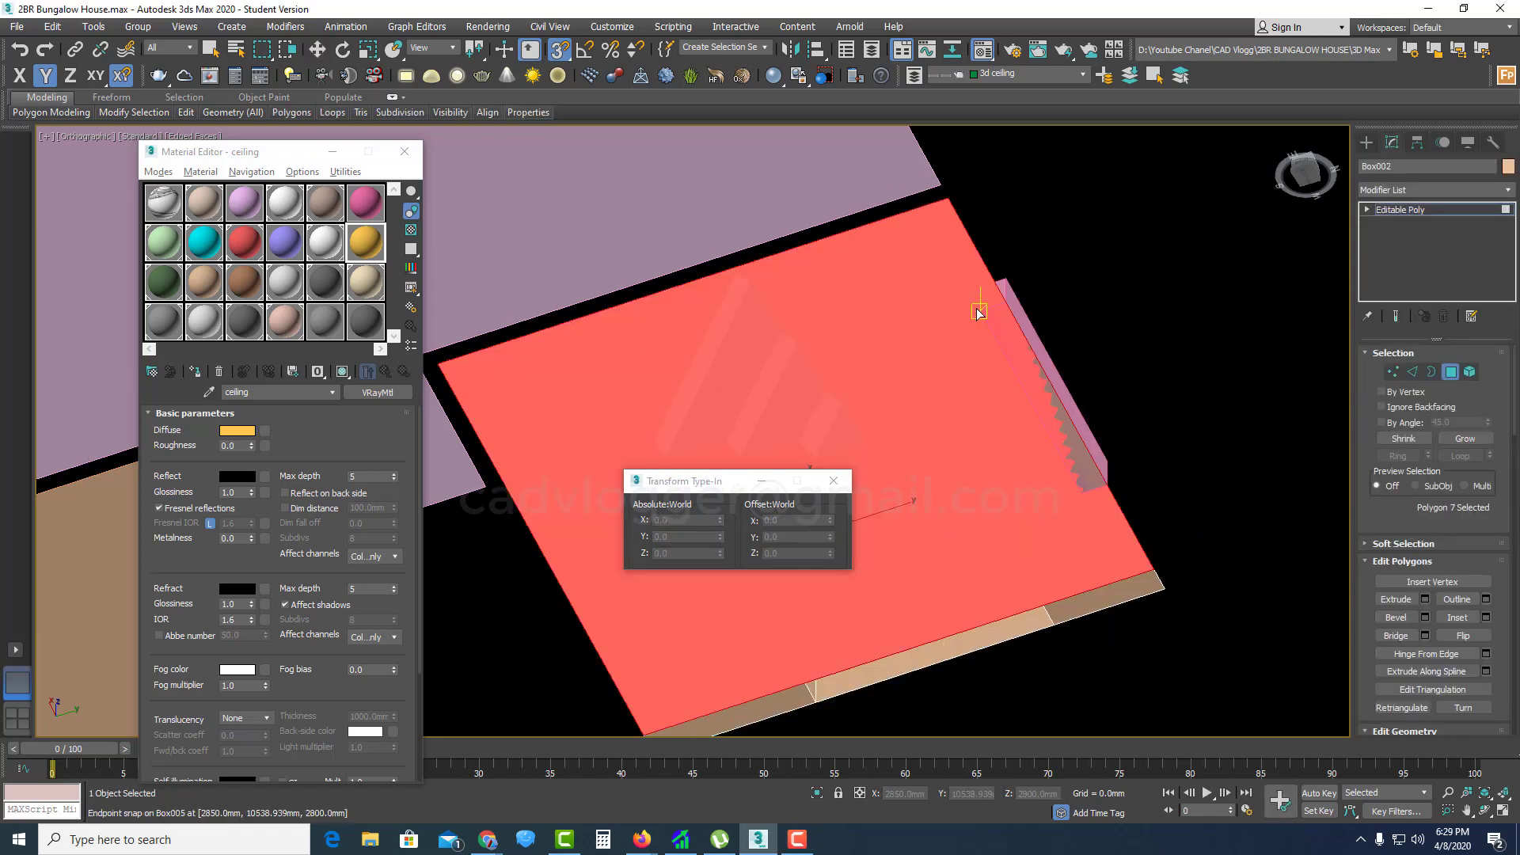
{"action": "left_click", "coordinate": [1063, 473]}
{"action": "right_click", "coordinate": [1074, 453]}
{"action": "left_click", "coordinate": [1072, 449]}
{"action": "right_click", "coordinate": [1008, 350]}
{"action": "left_click", "coordinate": [989, 224]}
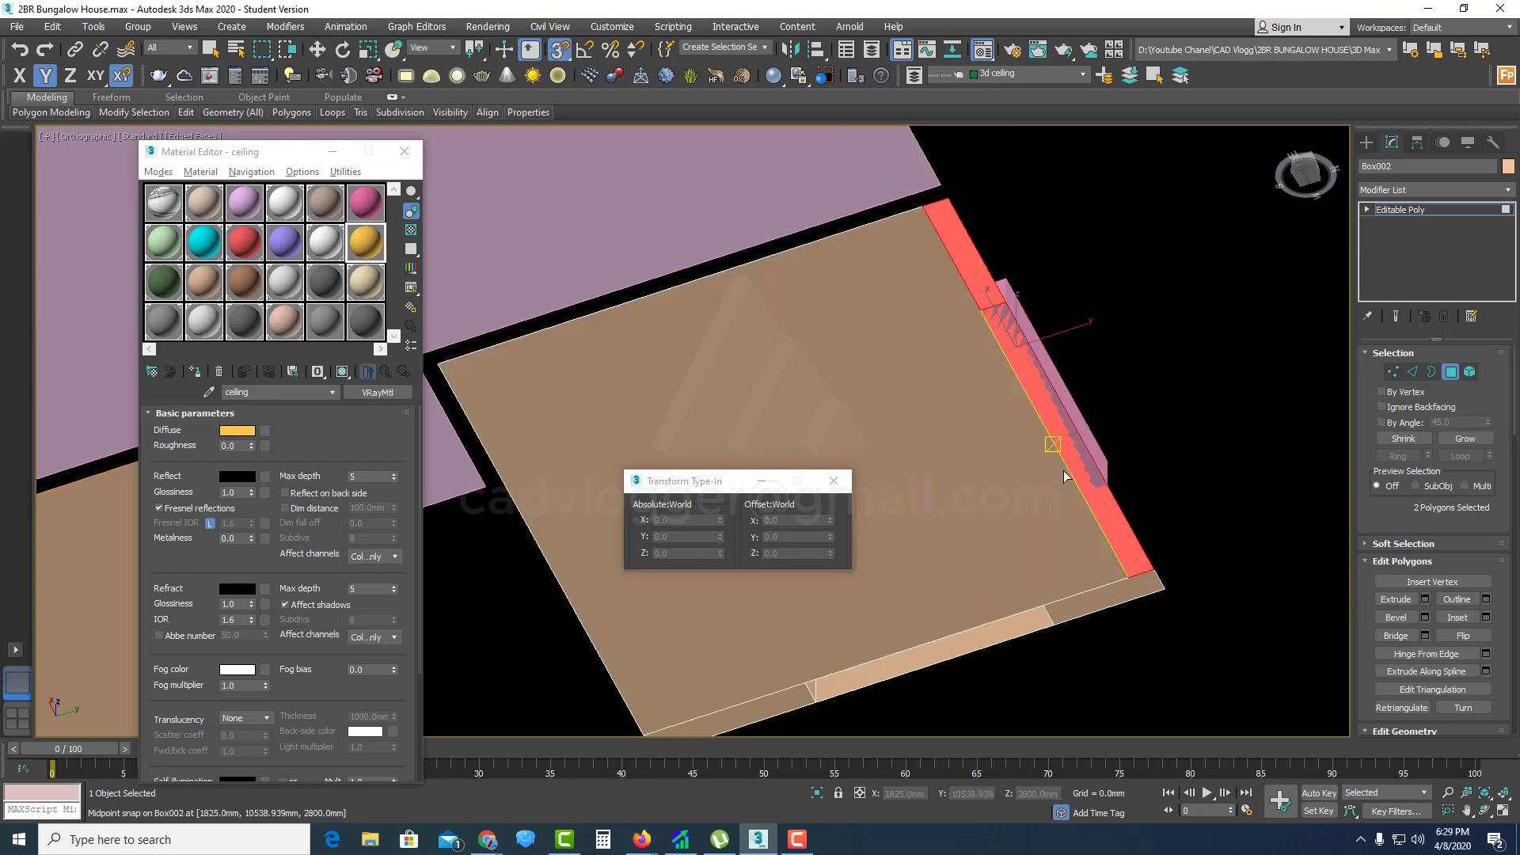
Step: Cut the ceiling across the recess box's other end and delete the polygon covering the box
{"action": "left_click", "coordinate": [1107, 485]}
{"action": "right_click", "coordinate": [1090, 461]}
{"action": "left_click", "coordinate": [1063, 425]}
{"action": "key", "text": "Delete"}
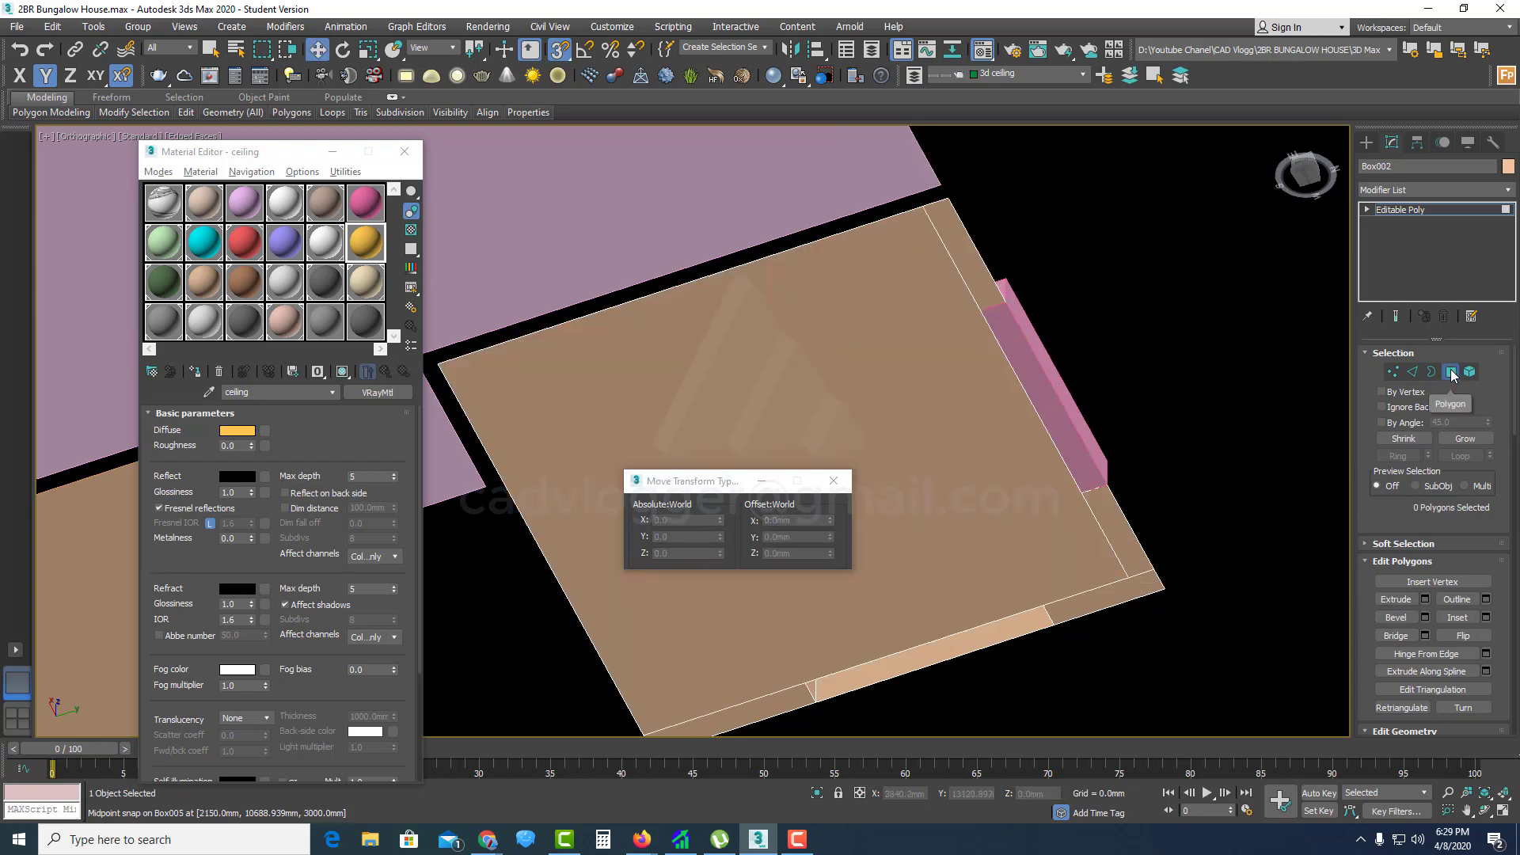
Step: Finish editing the ceiling polygons and convert the rear bedroom's recess box to an editable poly
{"action": "left_click", "coordinate": [1452, 376]}
{"action": "left_click", "coordinate": [1023, 351]}
{"action": "right_click", "coordinate": [1020, 350]}
{"action": "mouse_move", "coordinate": [1144, 513]}
{"action": "left_click", "coordinate": [1275, 515]}
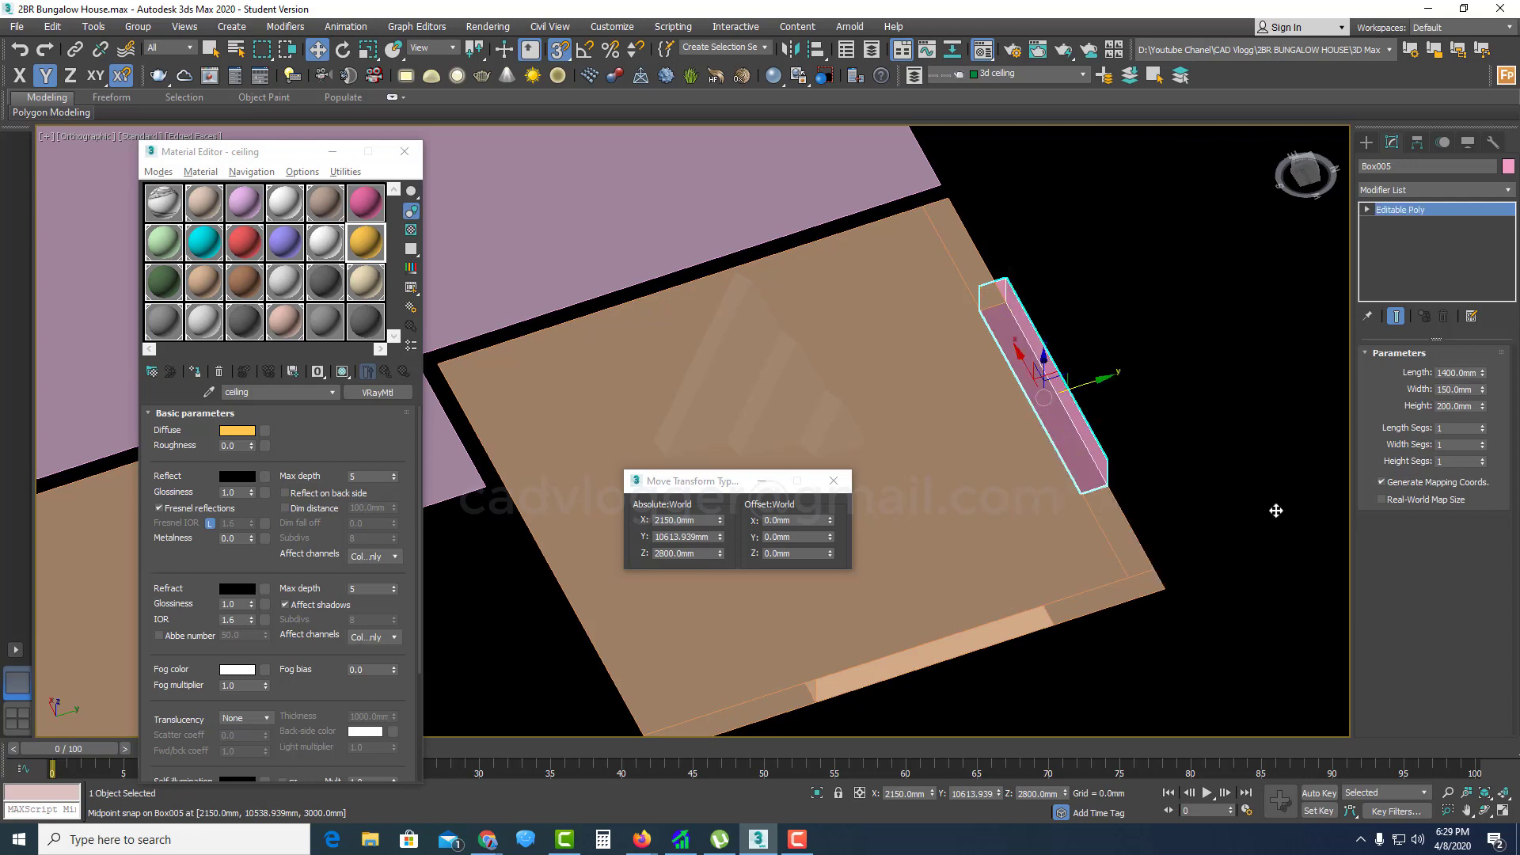
Step: Delete the underside polygon of the rear bedroom's recess box and flip all its remaining polygons
{"action": "left_click", "coordinate": [1451, 372]}
{"action": "left_click", "coordinate": [1029, 378]}
{"action": "key", "text": "Delete"}
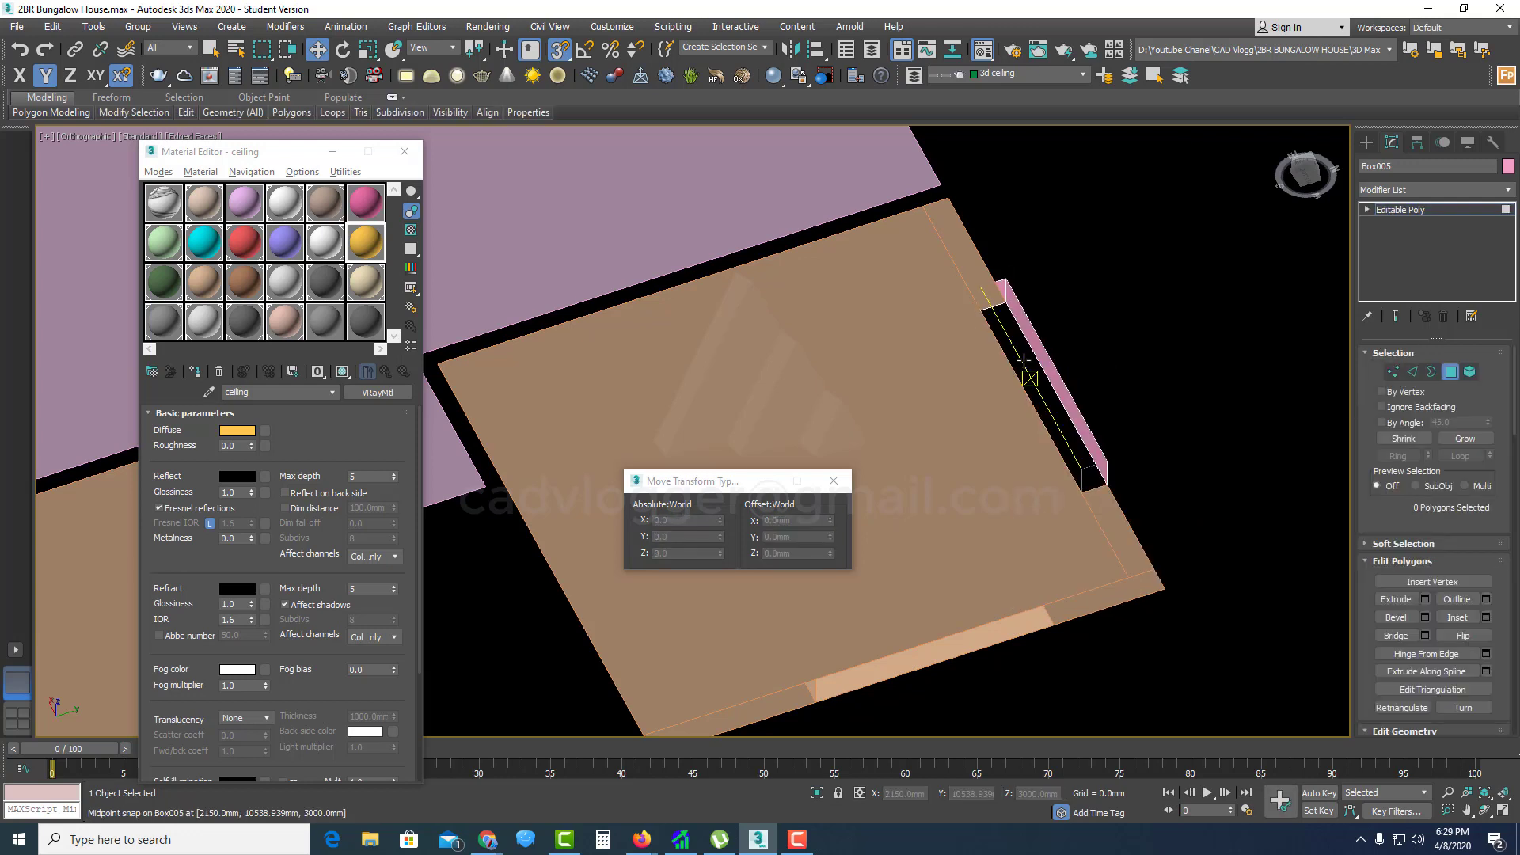
{"action": "key", "text": "ctrl+a"}
{"action": "left_click", "coordinate": [1450, 636]}
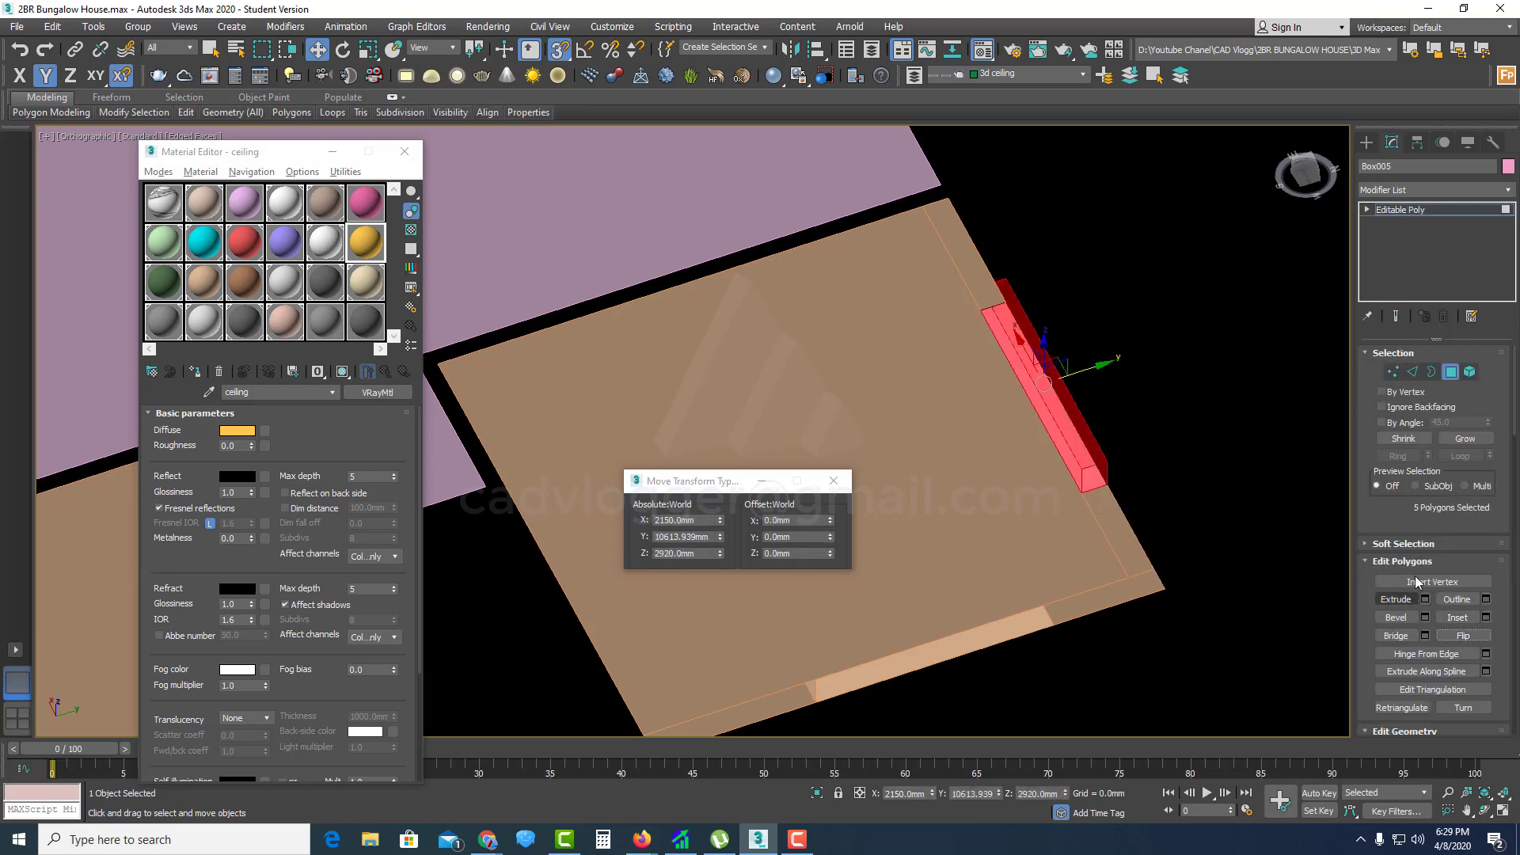
Step: Attach the rear bedroom's recess box to the ceiling object
{"action": "left_click", "coordinate": [1457, 373]}
{"action": "left_click", "coordinate": [964, 401]}
{"action": "right_click", "coordinate": [941, 393]}
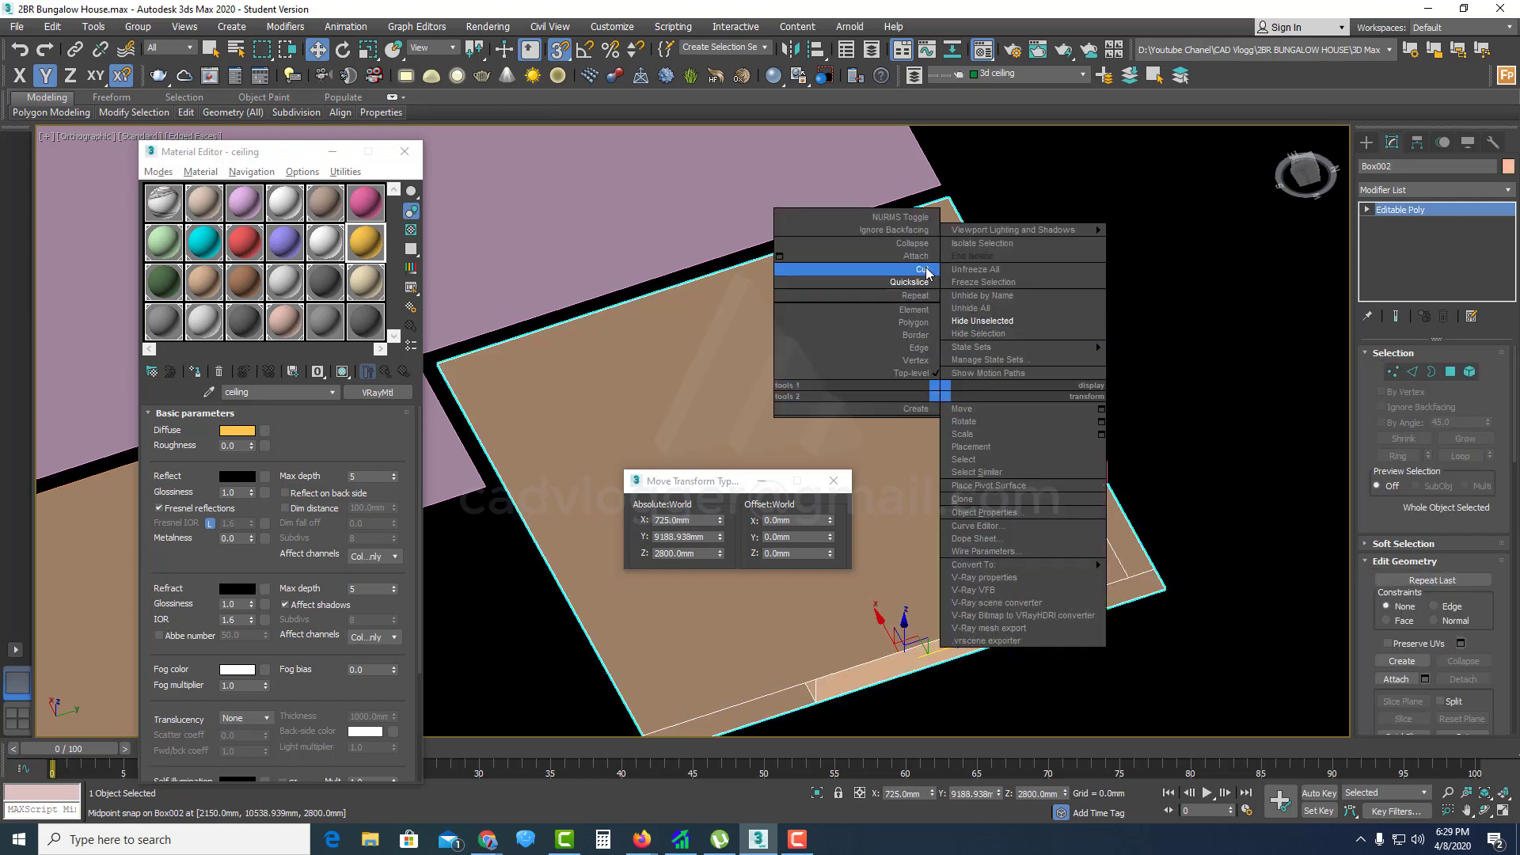
{"action": "left_click", "coordinate": [927, 261]}
{"action": "left_click", "coordinate": [1016, 338]}
Step: Slice the front bedroom's ceiling polygon around its side recess box and delete the piece covering the box
{"action": "scroll", "coordinate": [933, 434], "scroll_direction": "down", "scroll_amount": 2}
{"action": "middle_click_drag", "start_coordinate": [887, 448], "coordinate": [1315, 337]}
{"action": "middle_click_drag", "start_coordinate": [927, 558], "coordinate": [1267, 421]}
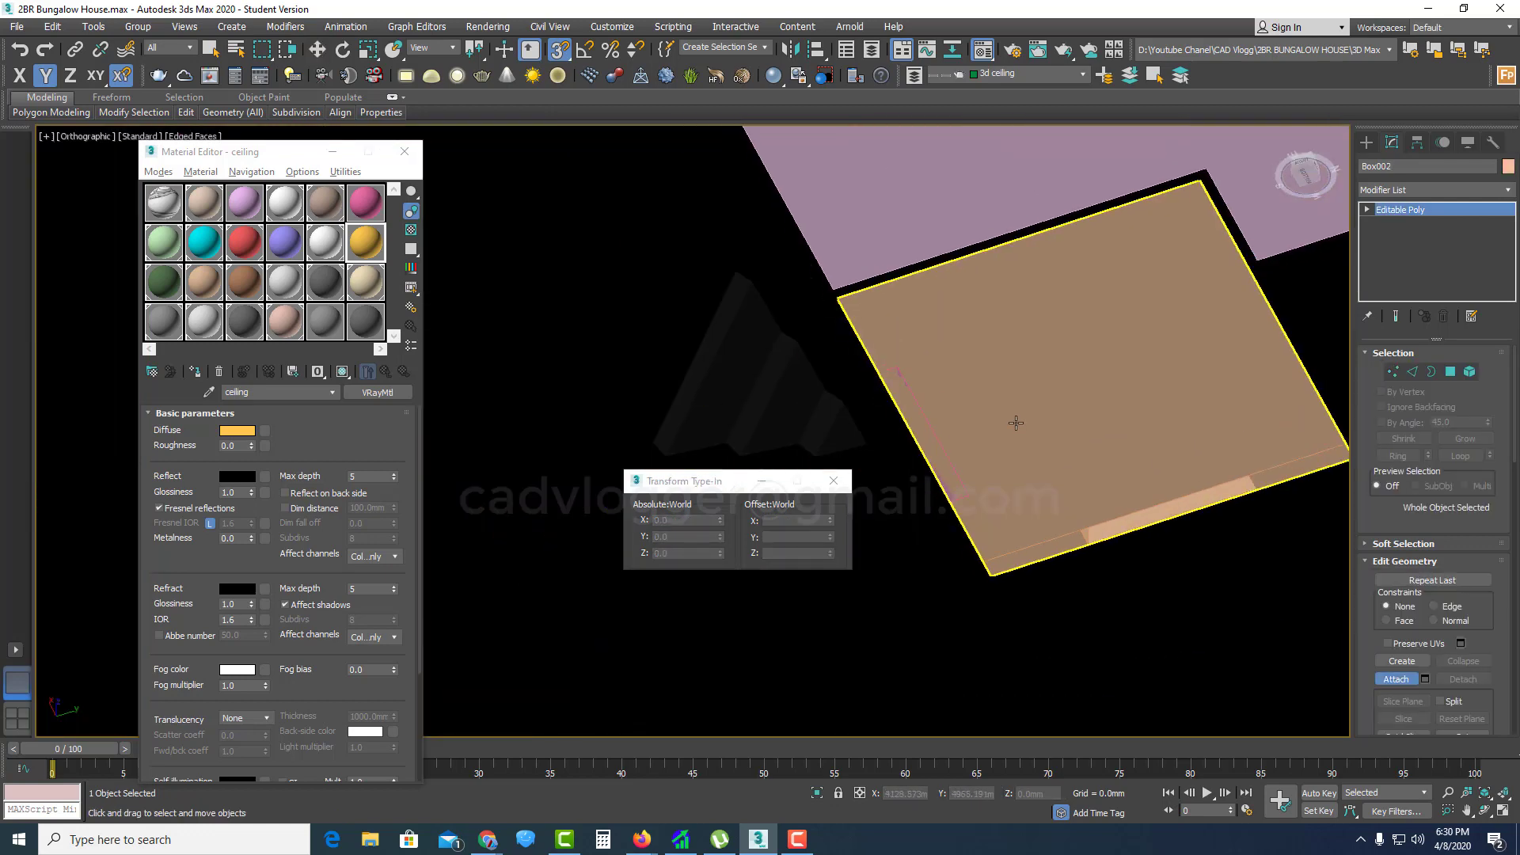
{"action": "scroll", "coordinate": [1015, 424], "scroll_direction": "up", "scroll_amount": 2}
{"action": "left_click", "coordinate": [1014, 425]}
{"action": "key", "text": "4"}
{"action": "left_click", "coordinate": [1010, 467]}
{"action": "right_click", "coordinate": [915, 393]}
{"action": "left_click", "coordinate": [854, 333]}
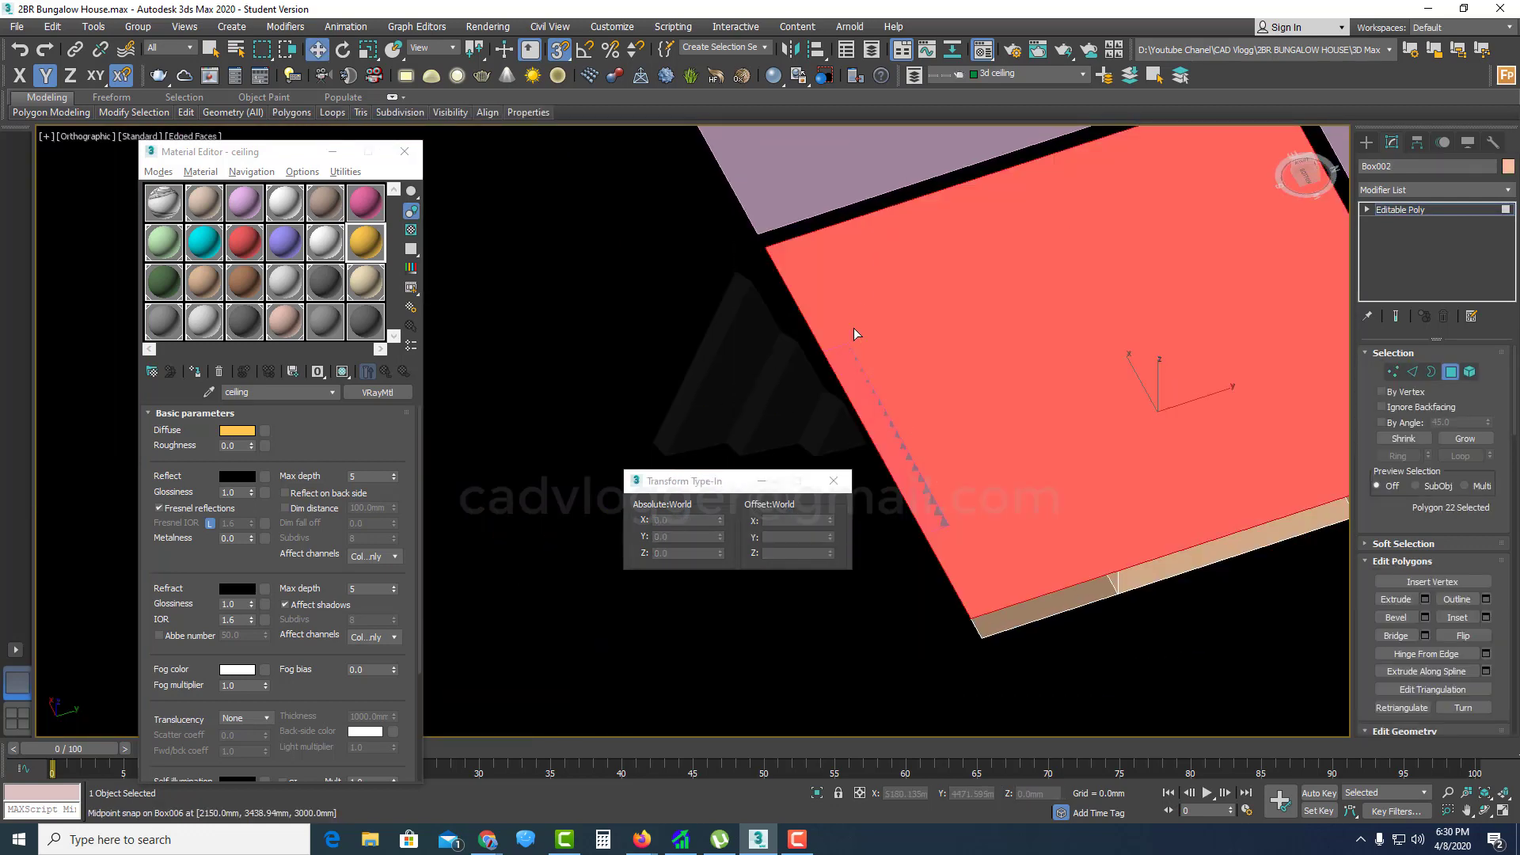
{"action": "left_click", "coordinate": [863, 394]}
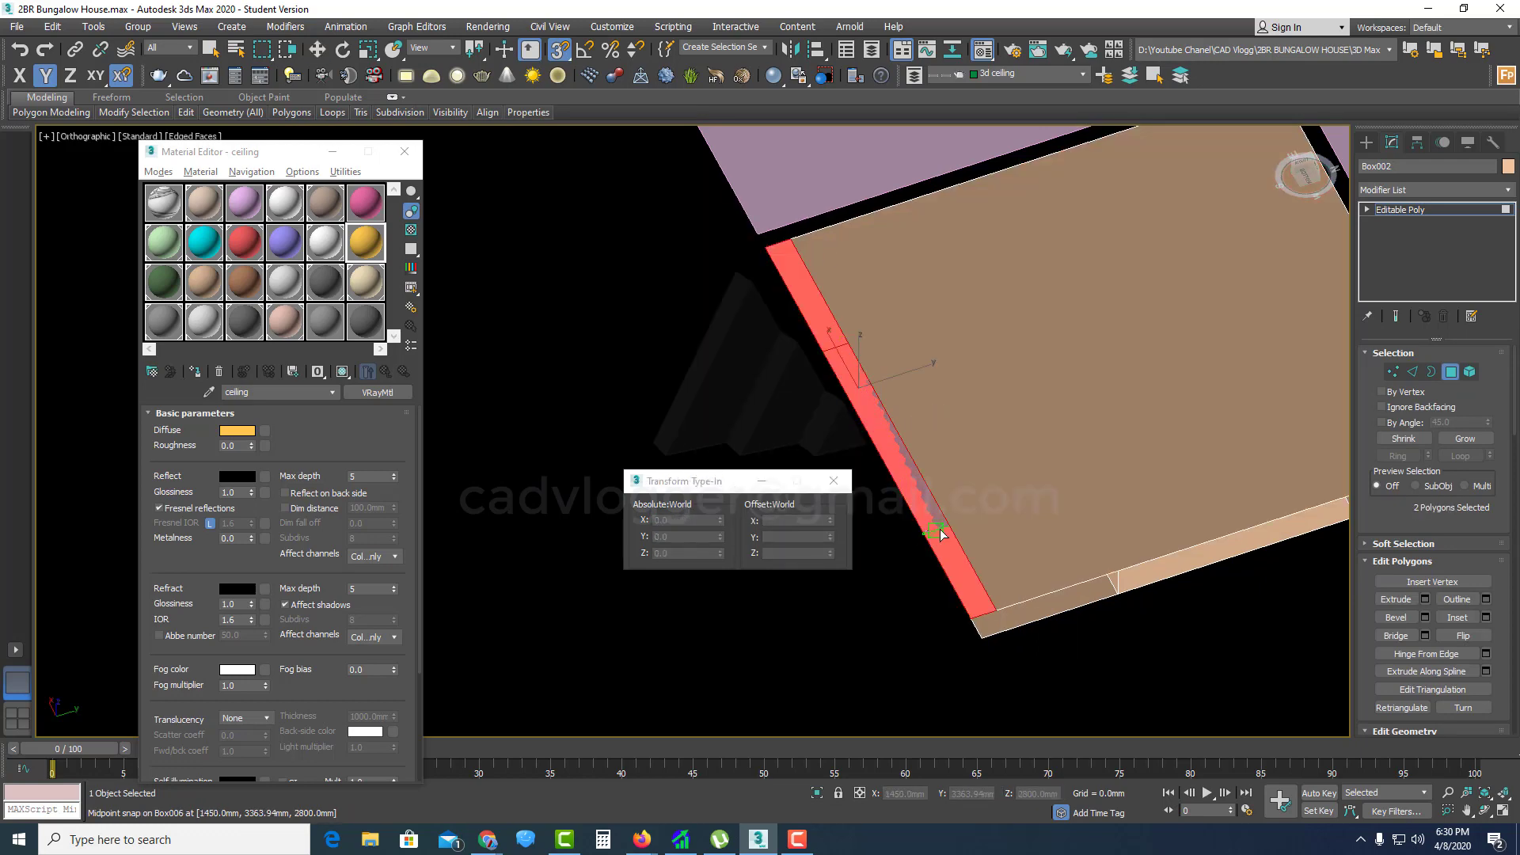
{"action": "key", "text": "6"}
Step: Convert the front bedroom's side recess box to an editable poly
{"action": "left_click", "coordinate": [849, 374]}
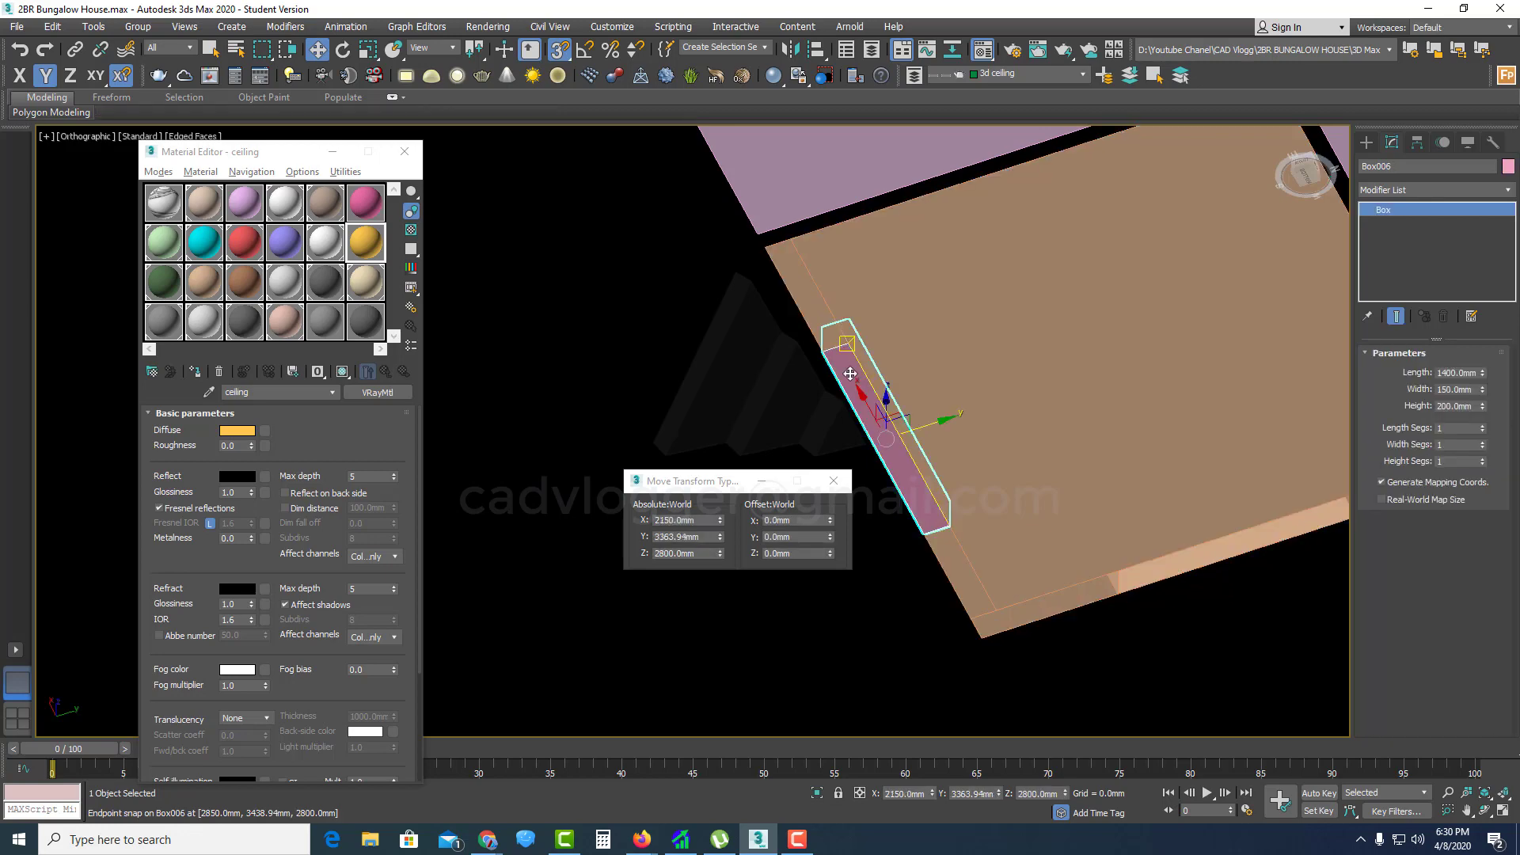
{"action": "right_click", "coordinate": [850, 374]}
{"action": "left_click", "coordinate": [1067, 555]}
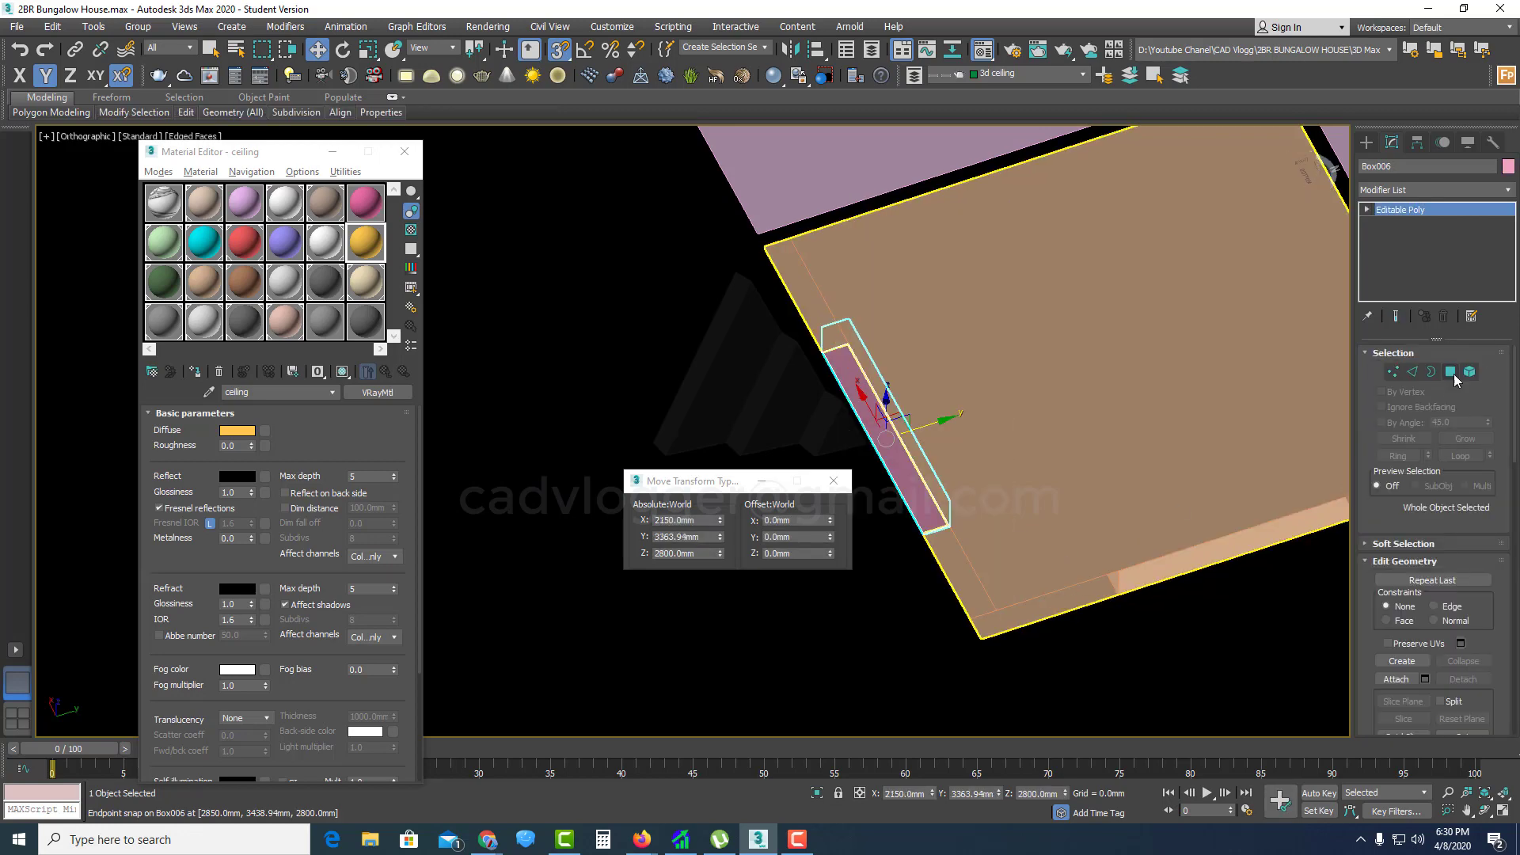
Step: Delete the underside polygon of the front bedroom's side recess box and flip its remaining polygons
{"action": "key", "text": "4"}
{"action": "left_click", "coordinate": [859, 393]}
{"action": "key", "text": "Delete"}
{"action": "key", "text": "ctrl+z"}
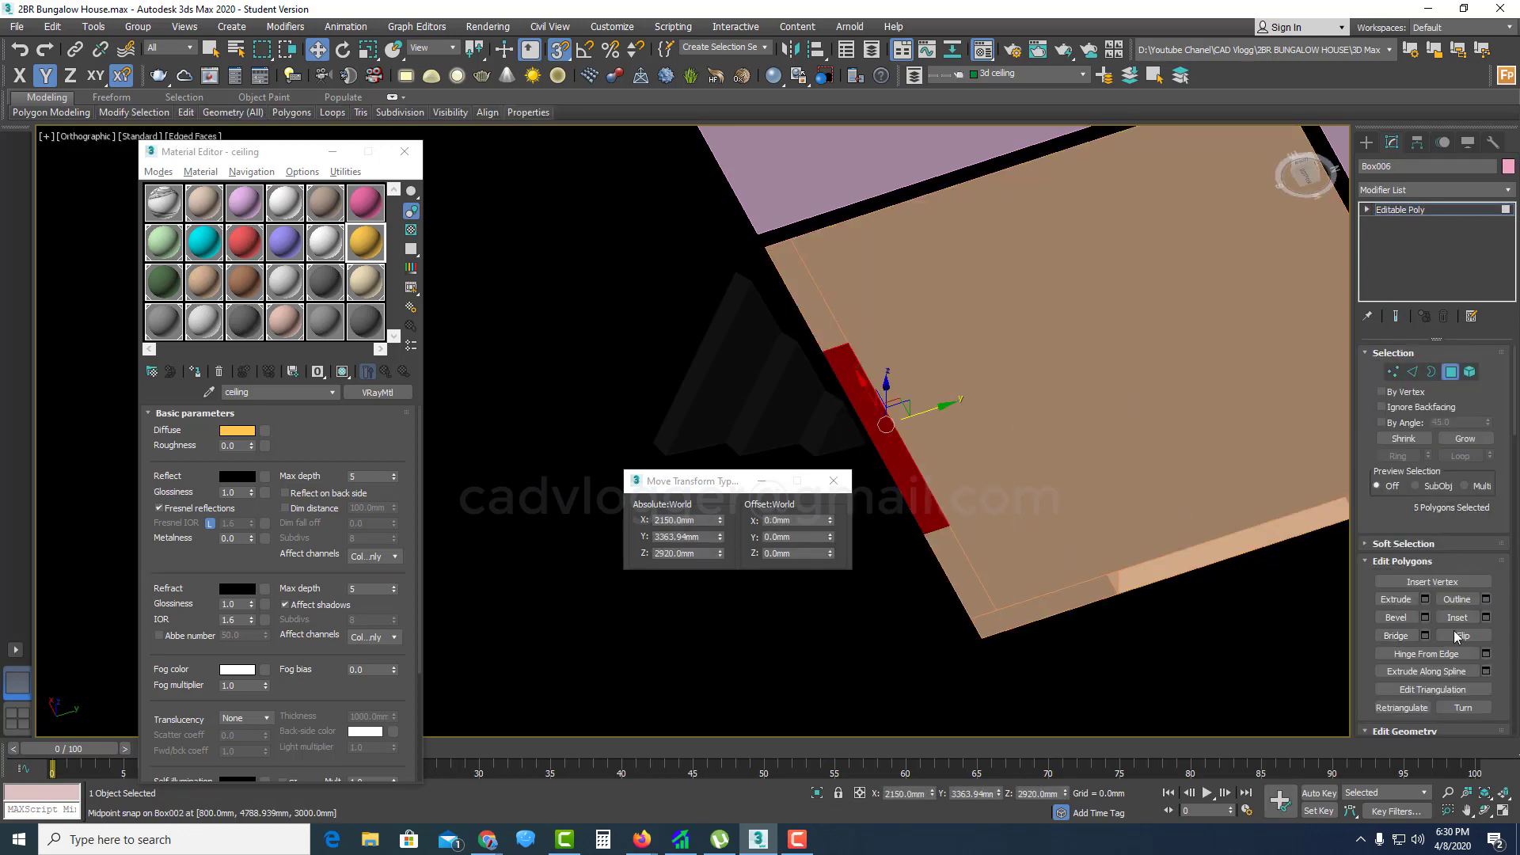
{"action": "left_click", "coordinate": [1450, 373]}
Step: Attach the front bedroom's side recess box to the ceiling object
{"action": "left_click", "coordinate": [988, 367]}
{"action": "right_click", "coordinate": [976, 364]}
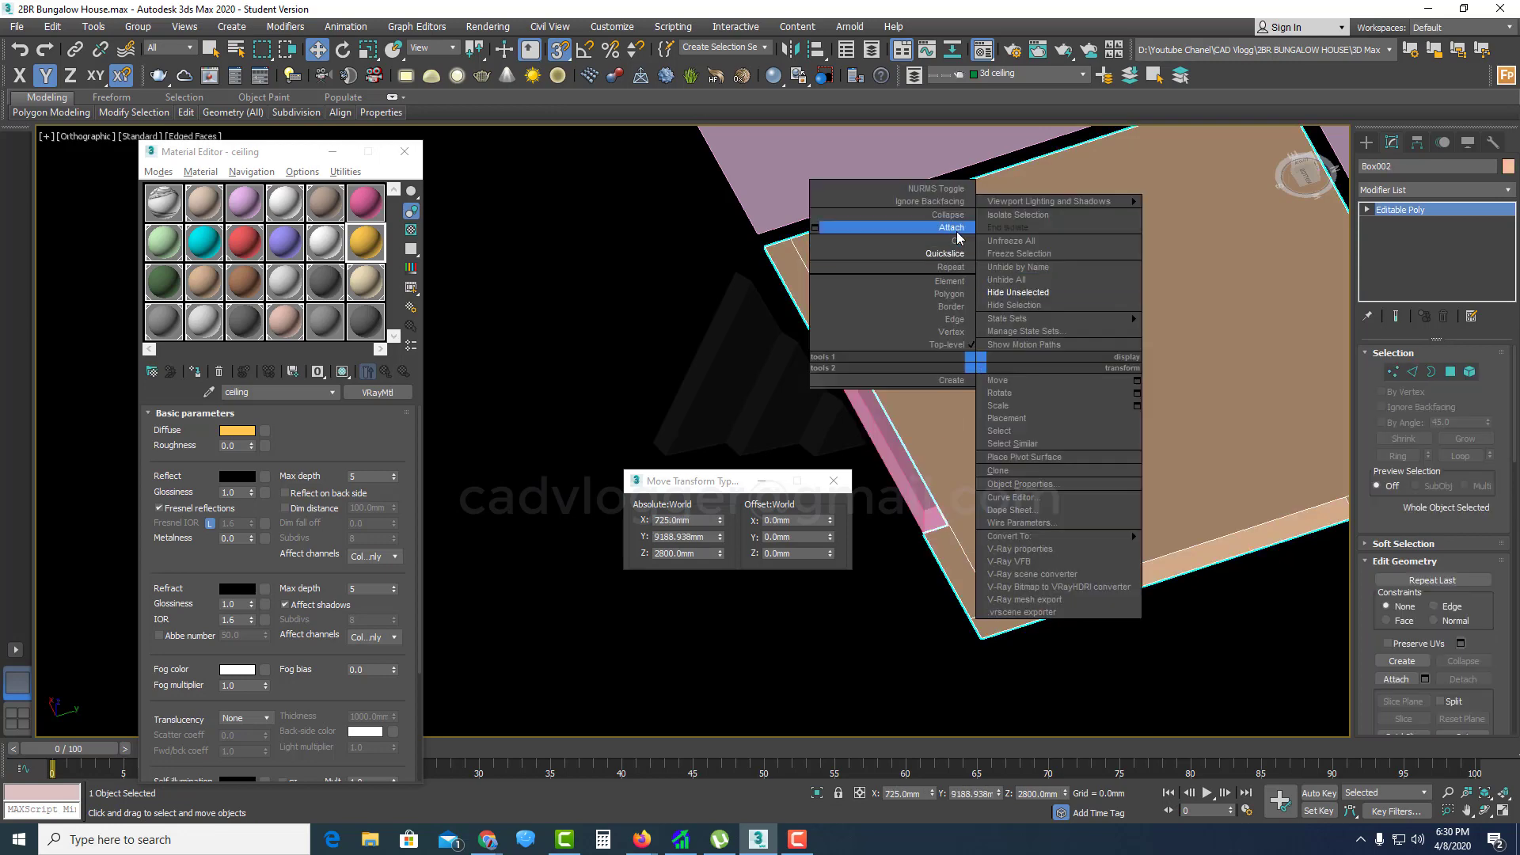
{"action": "left_click", "coordinate": [959, 229]}
{"action": "left_click", "coordinate": [869, 416]}
Step: Slice the large main room's ceiling along the inner long edge of the recess box on the rear wall
{"action": "scroll", "coordinate": [869, 416], "scroll_direction": "down", "scroll_amount": 5}
{"action": "scroll", "coordinate": [1076, 371], "scroll_direction": "up", "scroll_amount": 5}
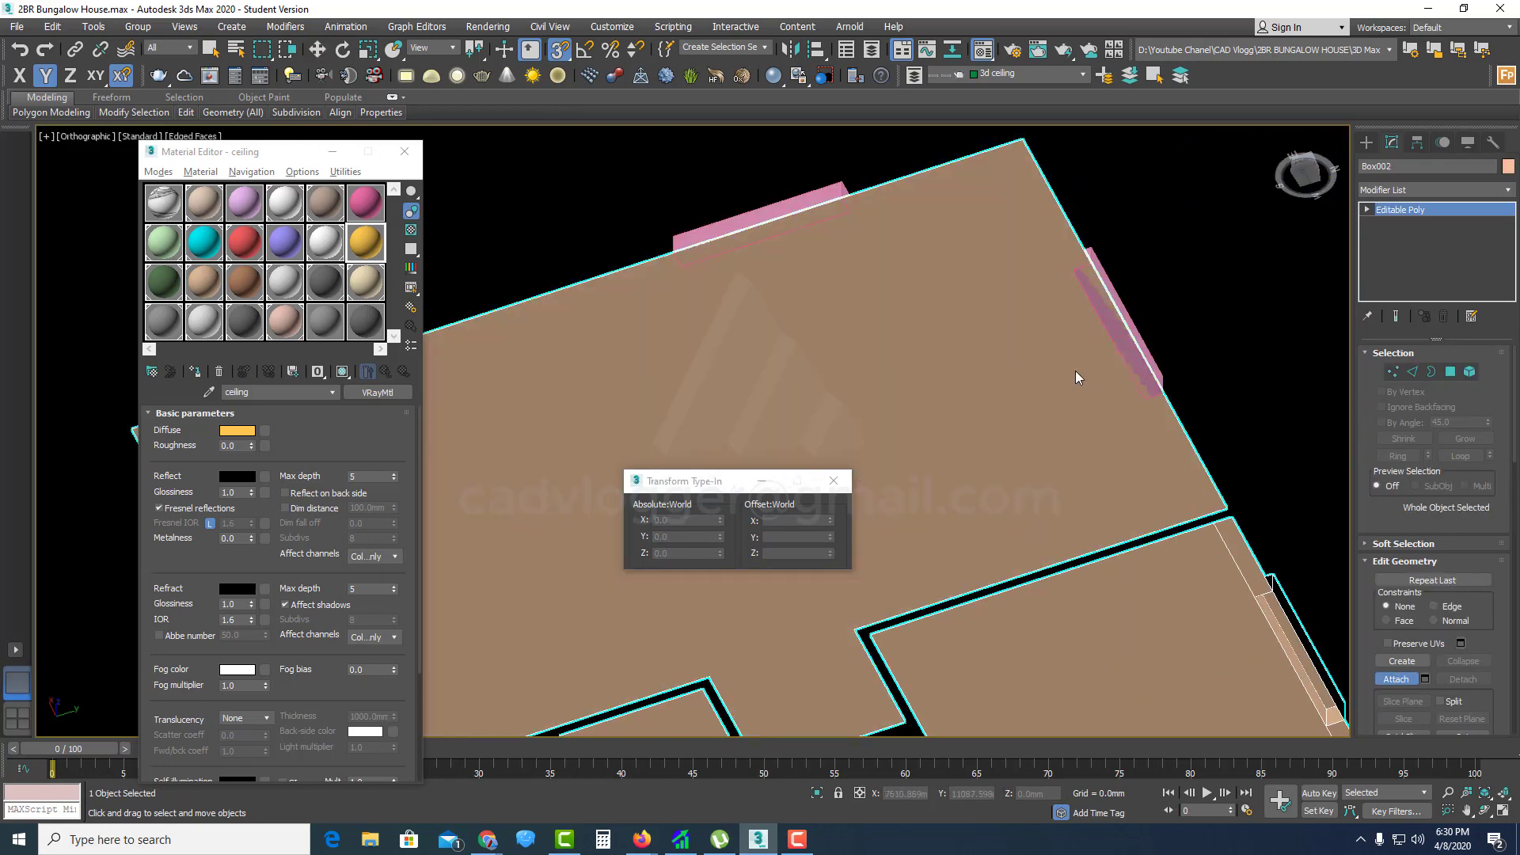
{"action": "key", "text": "w"}
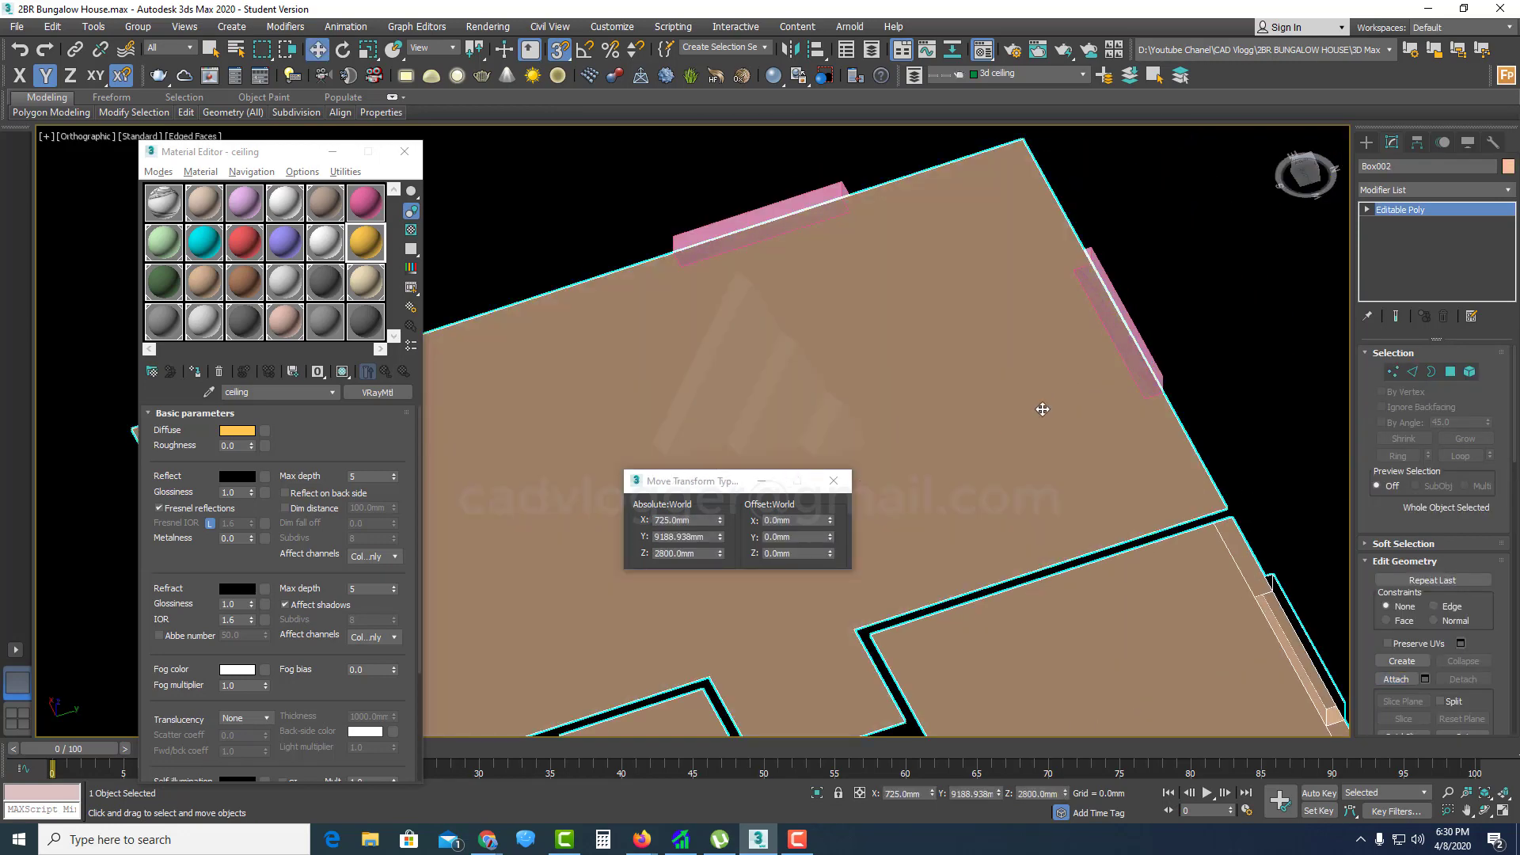
{"action": "right_click", "coordinate": [1050, 365]}
{"action": "left_click", "coordinate": [1034, 258]}
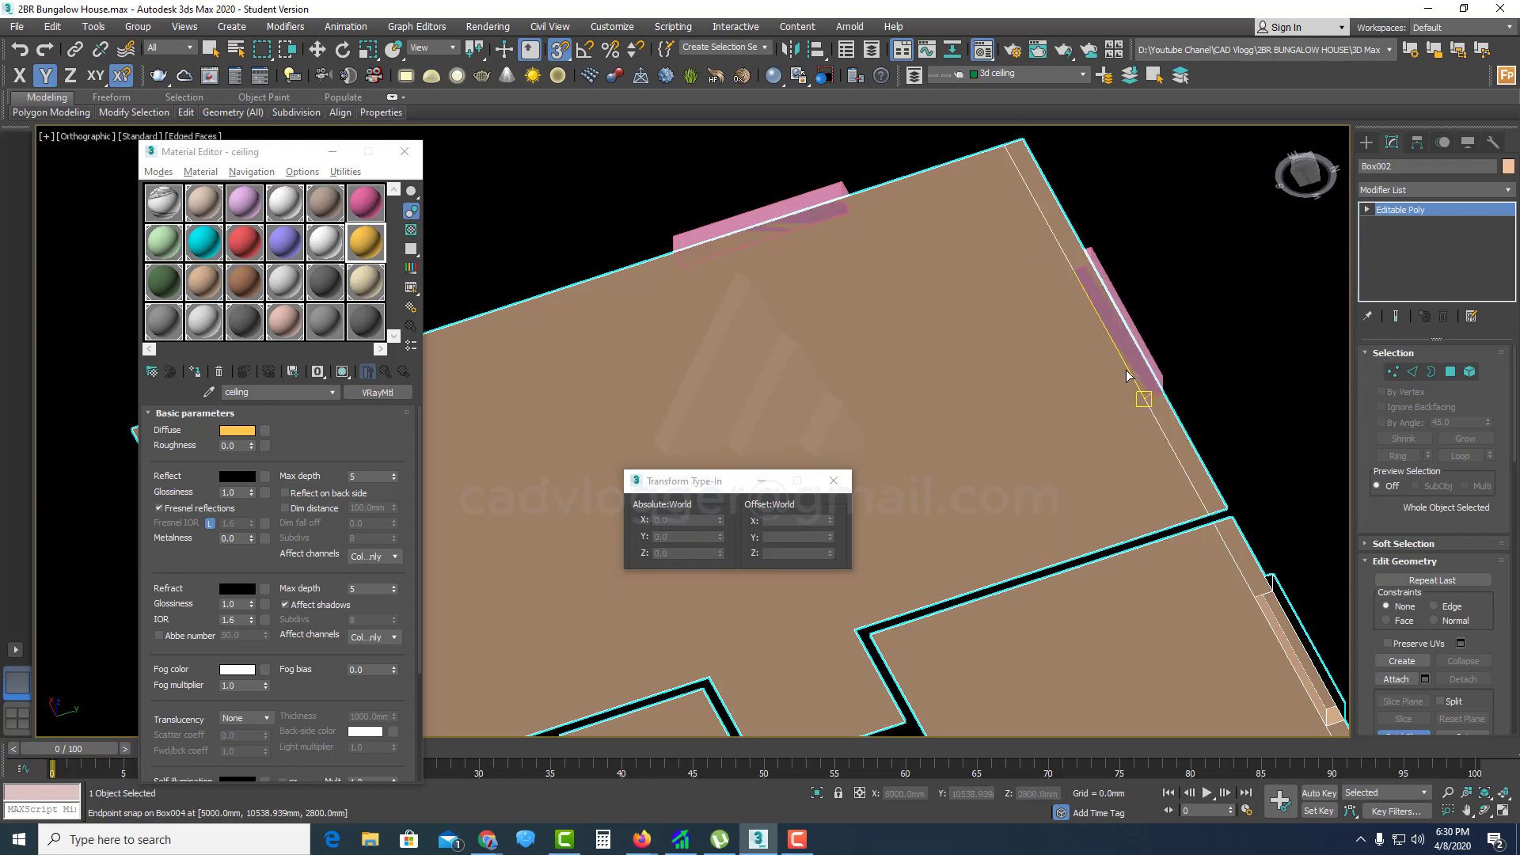
{"action": "key", "text": "w"}
{"action": "left_click", "coordinate": [1118, 331]}
{"action": "right_click", "coordinate": [1115, 328]}
{"action": "left_click", "coordinate": [999, 371]}
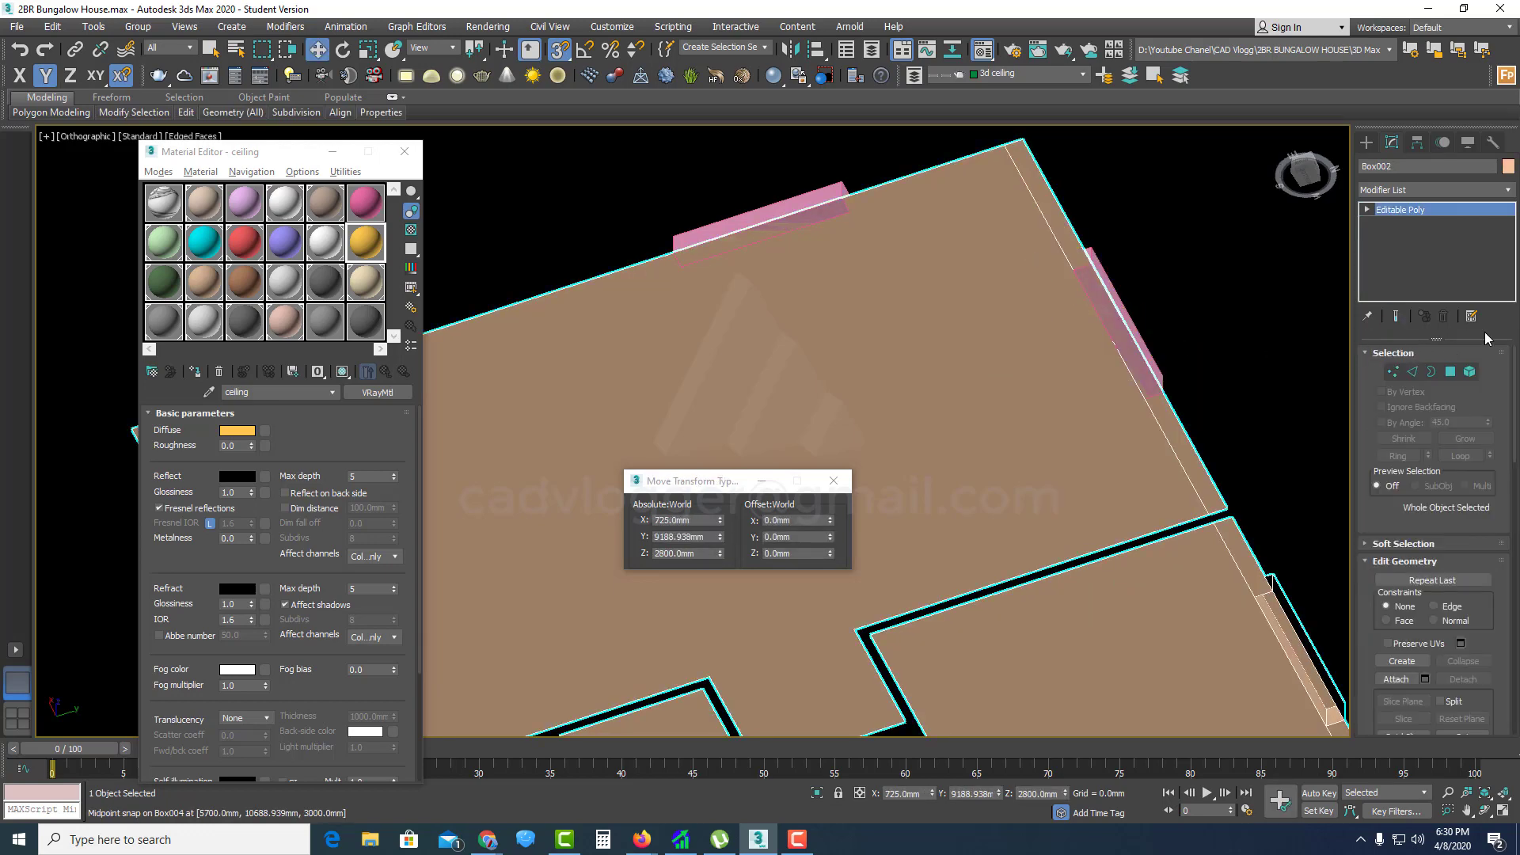
Step: Slice the main room's rear ceiling strip at both ends of the recess box and delete the polygon covering the box
{"action": "left_click", "coordinate": [1451, 372]}
{"action": "left_click", "coordinate": [1111, 320]}
{"action": "right_click", "coordinate": [1096, 320]}
{"action": "left_click", "coordinate": [1083, 183]}
{"action": "scroll", "coordinate": [1088, 271], "scroll_direction": "up", "scroll_amount": 3}
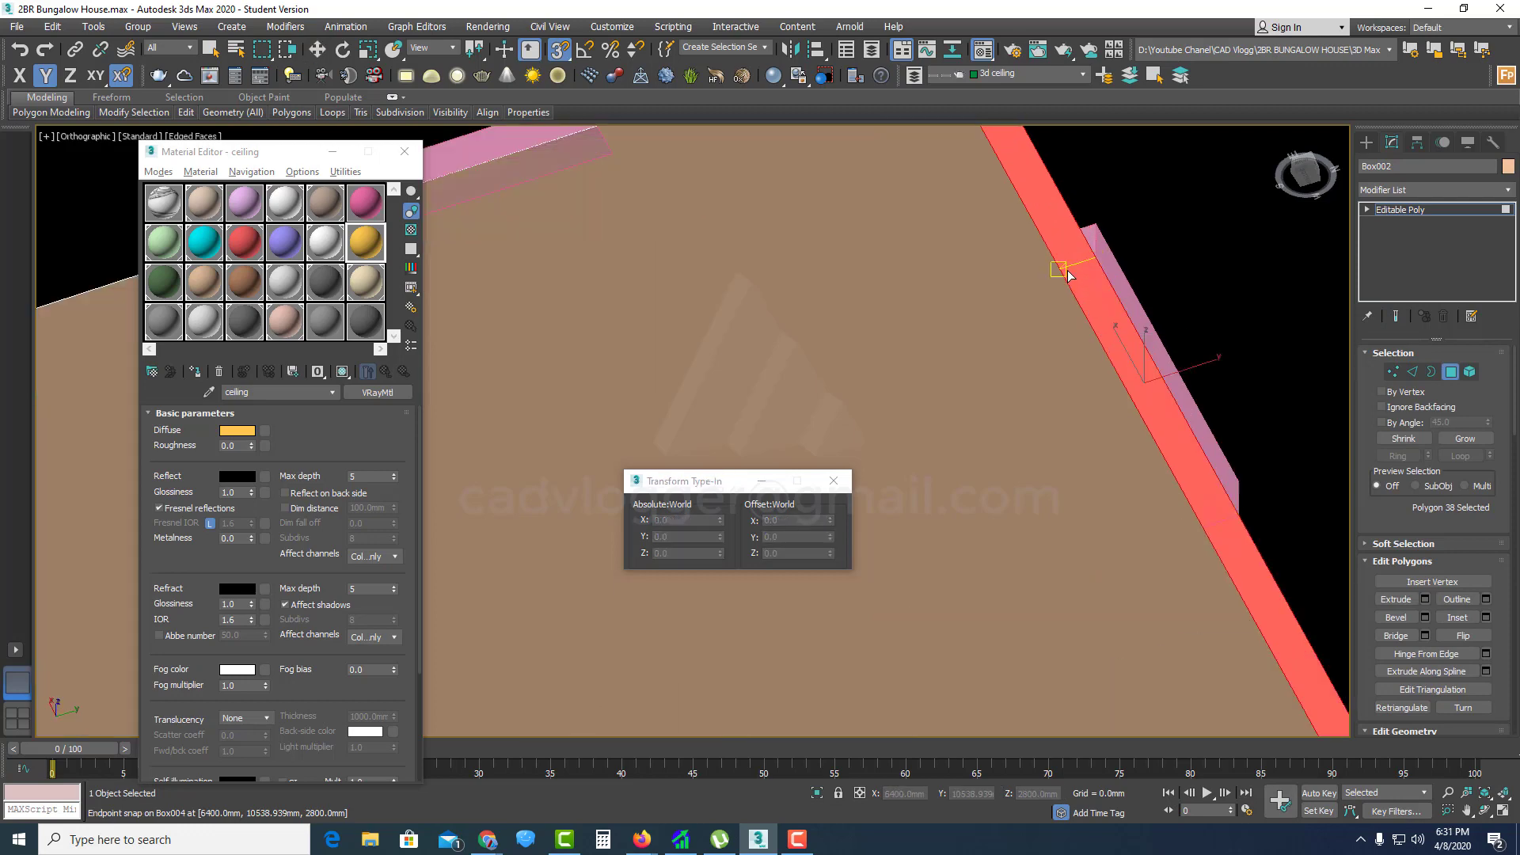
{"action": "left_click", "coordinate": [1236, 527]}
{"action": "key", "text": "w"}
{"action": "left_click", "coordinate": [1198, 482]}
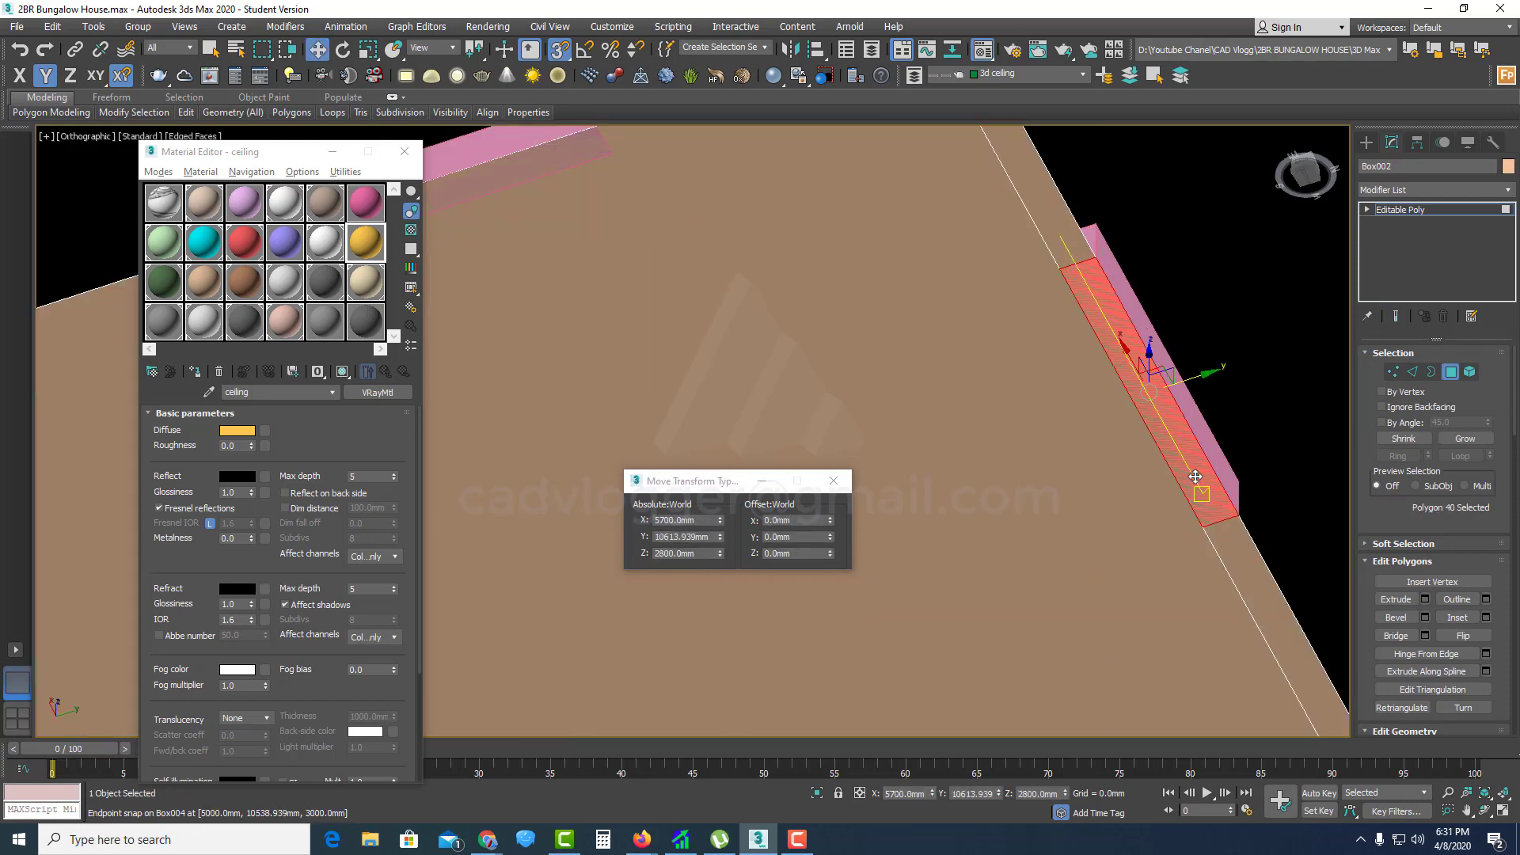
{"action": "key", "text": "Delete"}
{"action": "left_click", "coordinate": [1451, 372]}
Step: Convert the main room's rear recess box to an editable poly
{"action": "left_click", "coordinate": [1118, 317]}
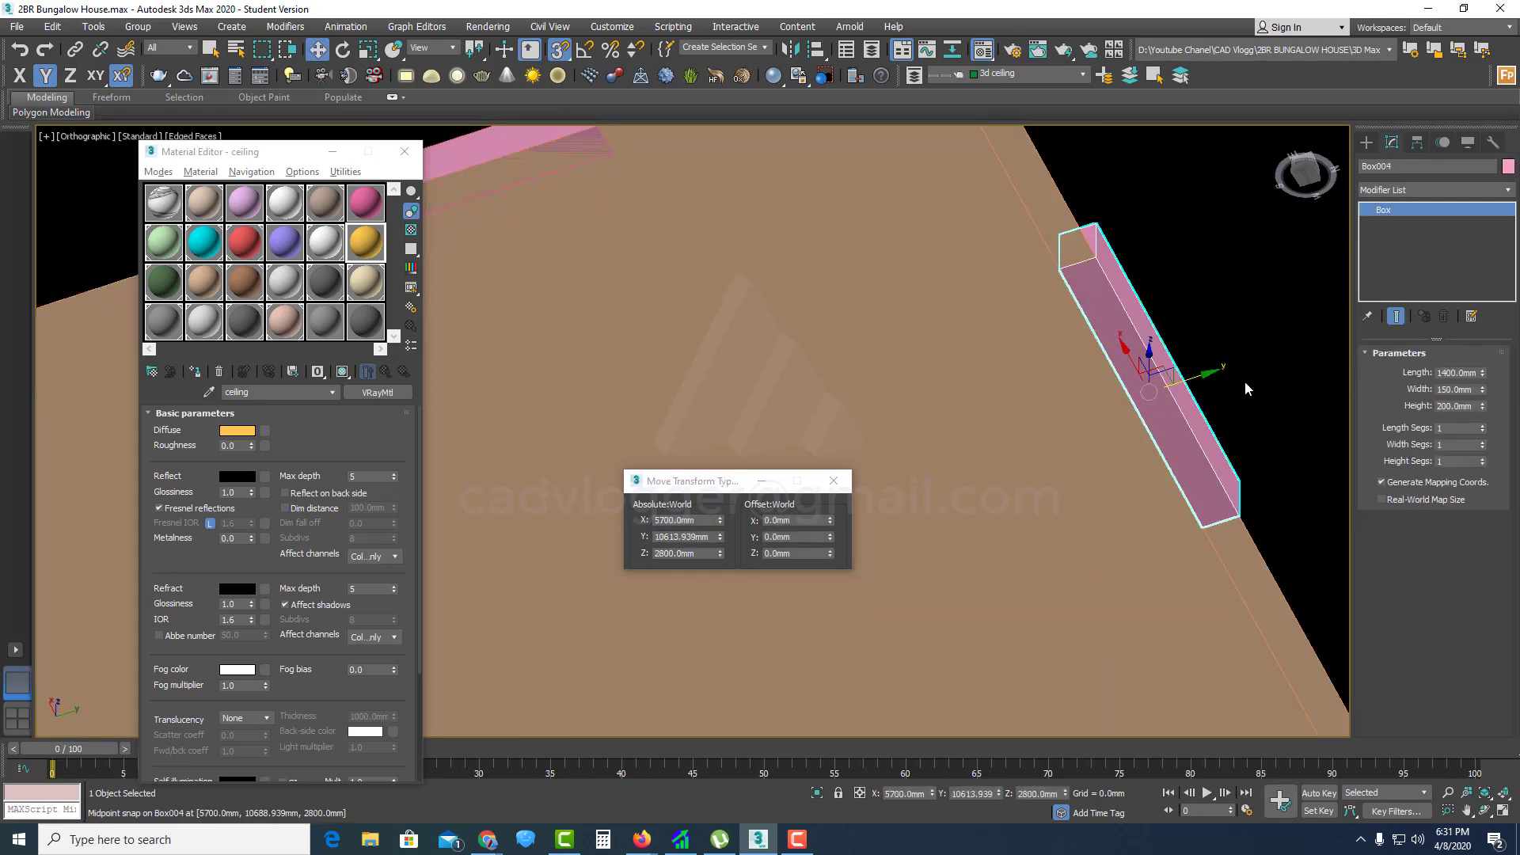
{"action": "right_click", "coordinate": [1115, 321]}
{"action": "mouse_move", "coordinate": [1267, 500]}
{"action": "left_click", "coordinate": [1326, 515]}
Step: Delete the underside polygon of the main room's rear recess box and flip all its remaining polygons
{"action": "left_click", "coordinate": [1450, 373]}
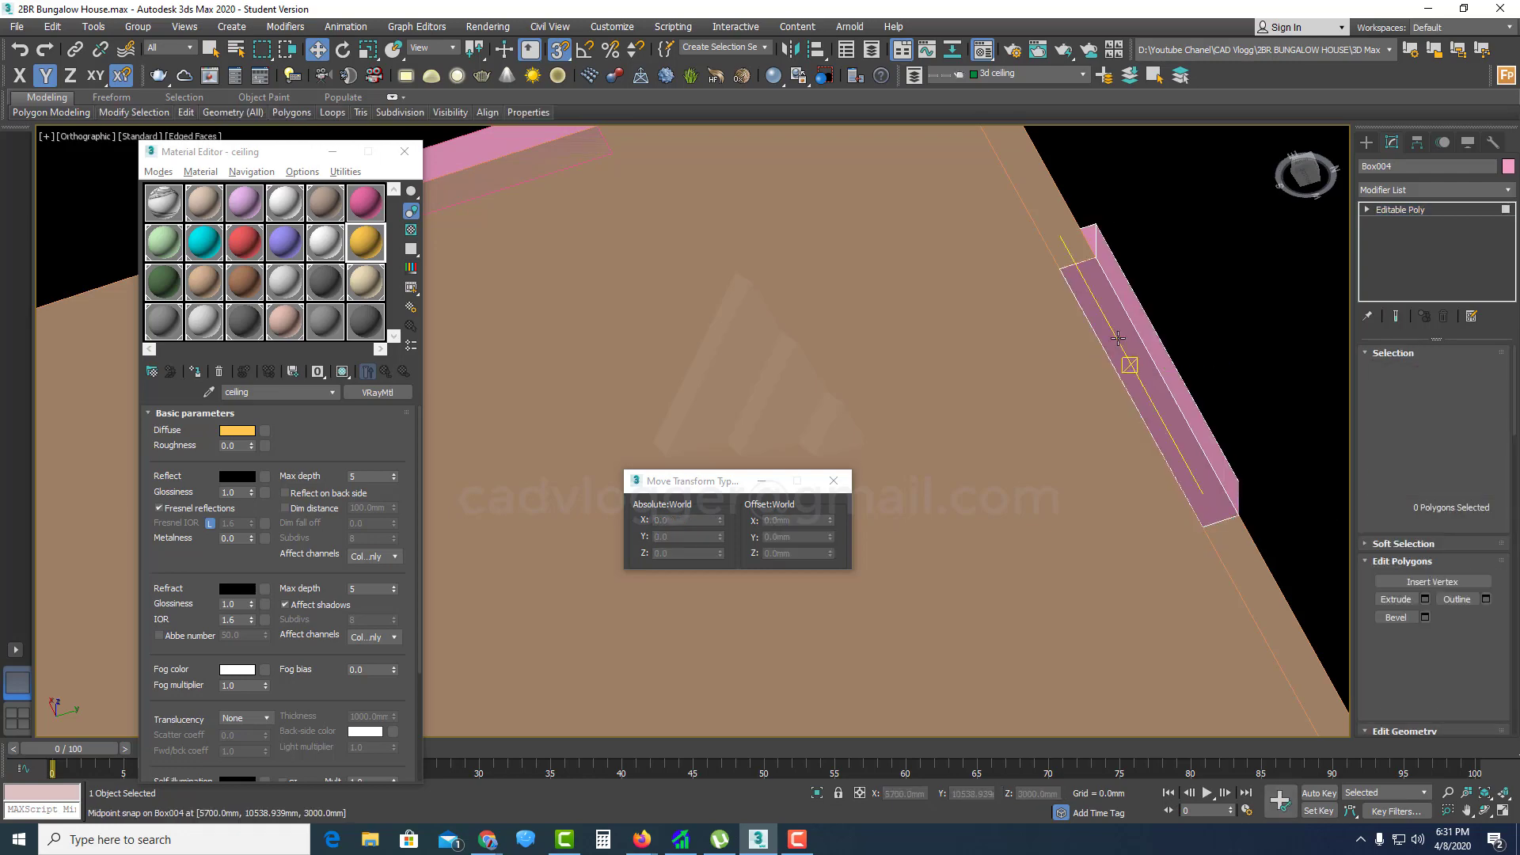
{"action": "left_click", "coordinate": [1132, 356]}
{"action": "key", "text": "Delete"}
{"action": "key", "text": "ctrl+a"}
{"action": "left_click", "coordinate": [1452, 636]}
{"action": "left_click", "coordinate": [1452, 373]}
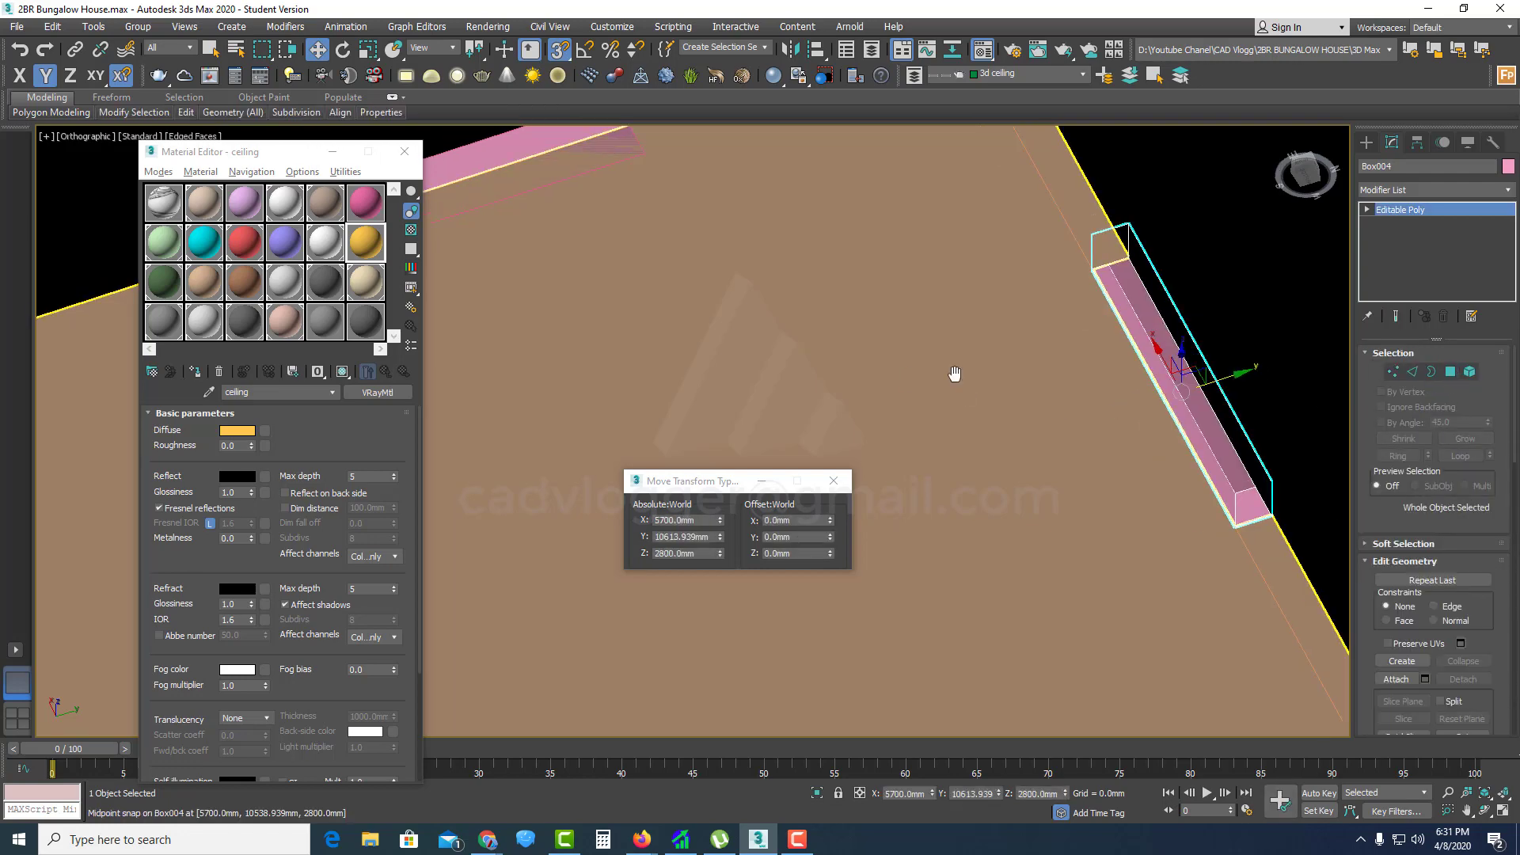
Step: QuickSlice the main room's ceiling polygon along the inner long edge of the side wall's recess box
{"action": "middle_click_drag", "start_coordinate": [624, 272], "coordinate": [1042, 367]}
{"action": "left_click", "coordinate": [1456, 374]}
{"action": "right_click", "coordinate": [872, 306]}
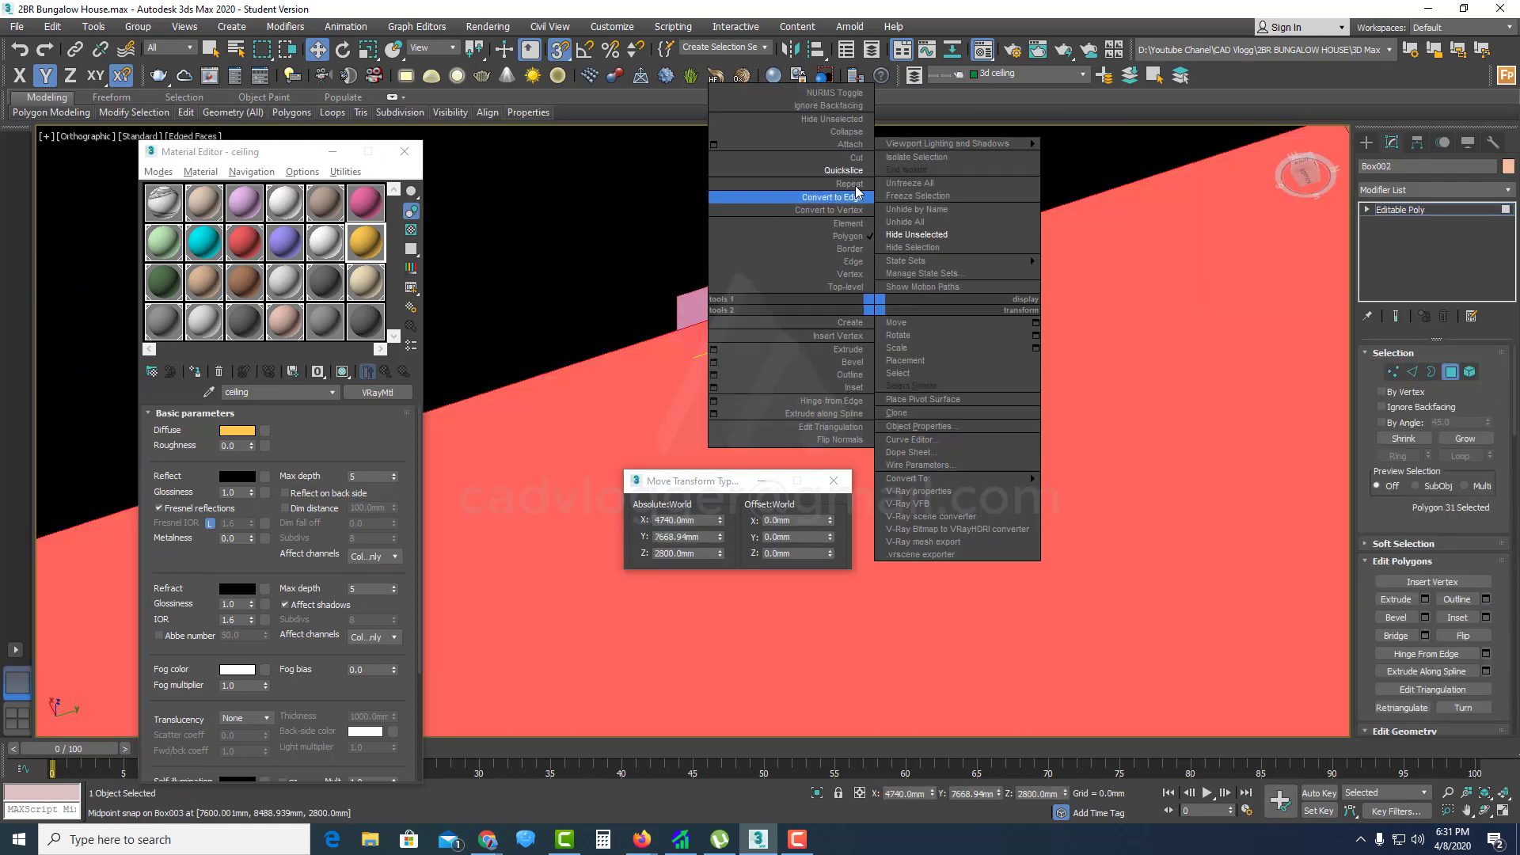
{"action": "left_click", "coordinate": [853, 170]}
{"action": "left_click", "coordinate": [693, 357]}
{"action": "left_click", "coordinate": [1452, 373]}
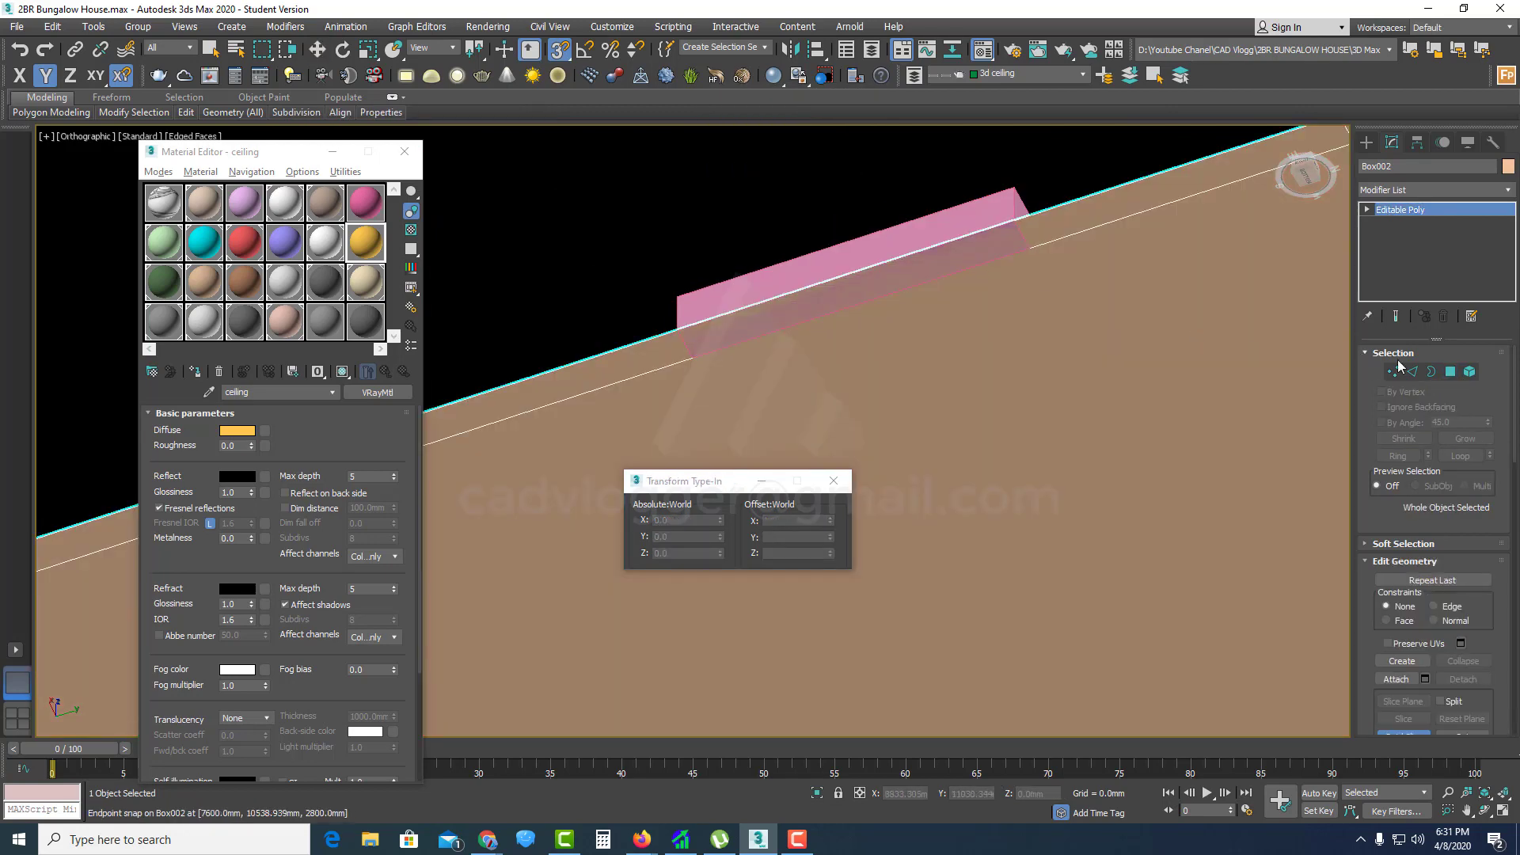
{"action": "left_click", "coordinate": [1451, 372]}
{"action": "key", "text": "w"}
{"action": "right_click", "coordinate": [959, 251]}
{"action": "left_click", "coordinate": [928, 117]}
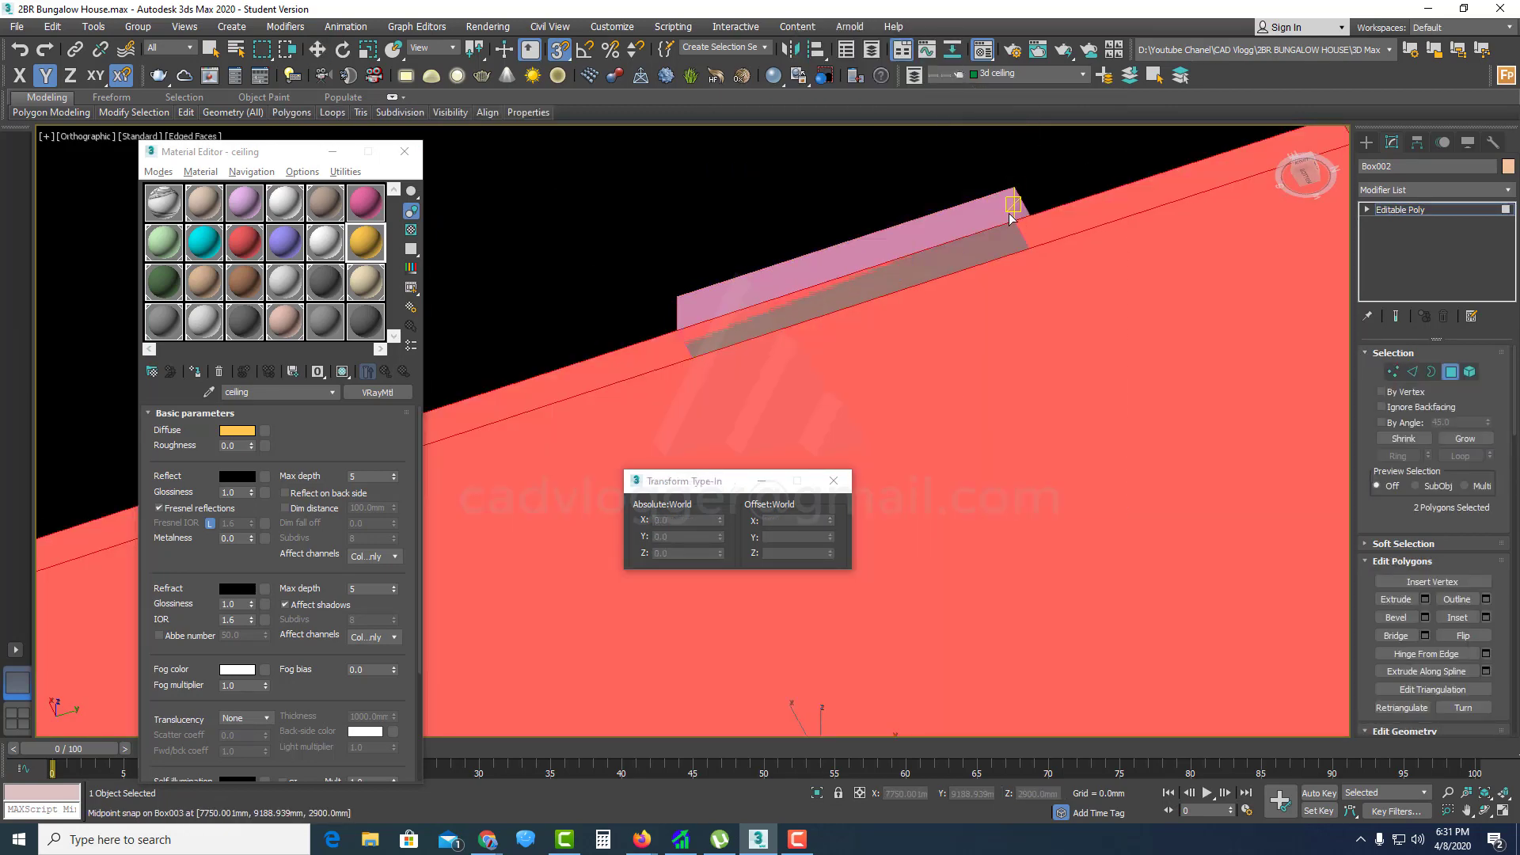
{"action": "left_click", "coordinate": [1022, 255]}
{"action": "right_click", "coordinate": [836, 327]}
Step: Slice the side ceiling strip at both ends of the main room's recess box and delete the polygon covering the box
{"action": "left_click", "coordinate": [1013, 235]}
{"action": "right_click", "coordinate": [1014, 233]}
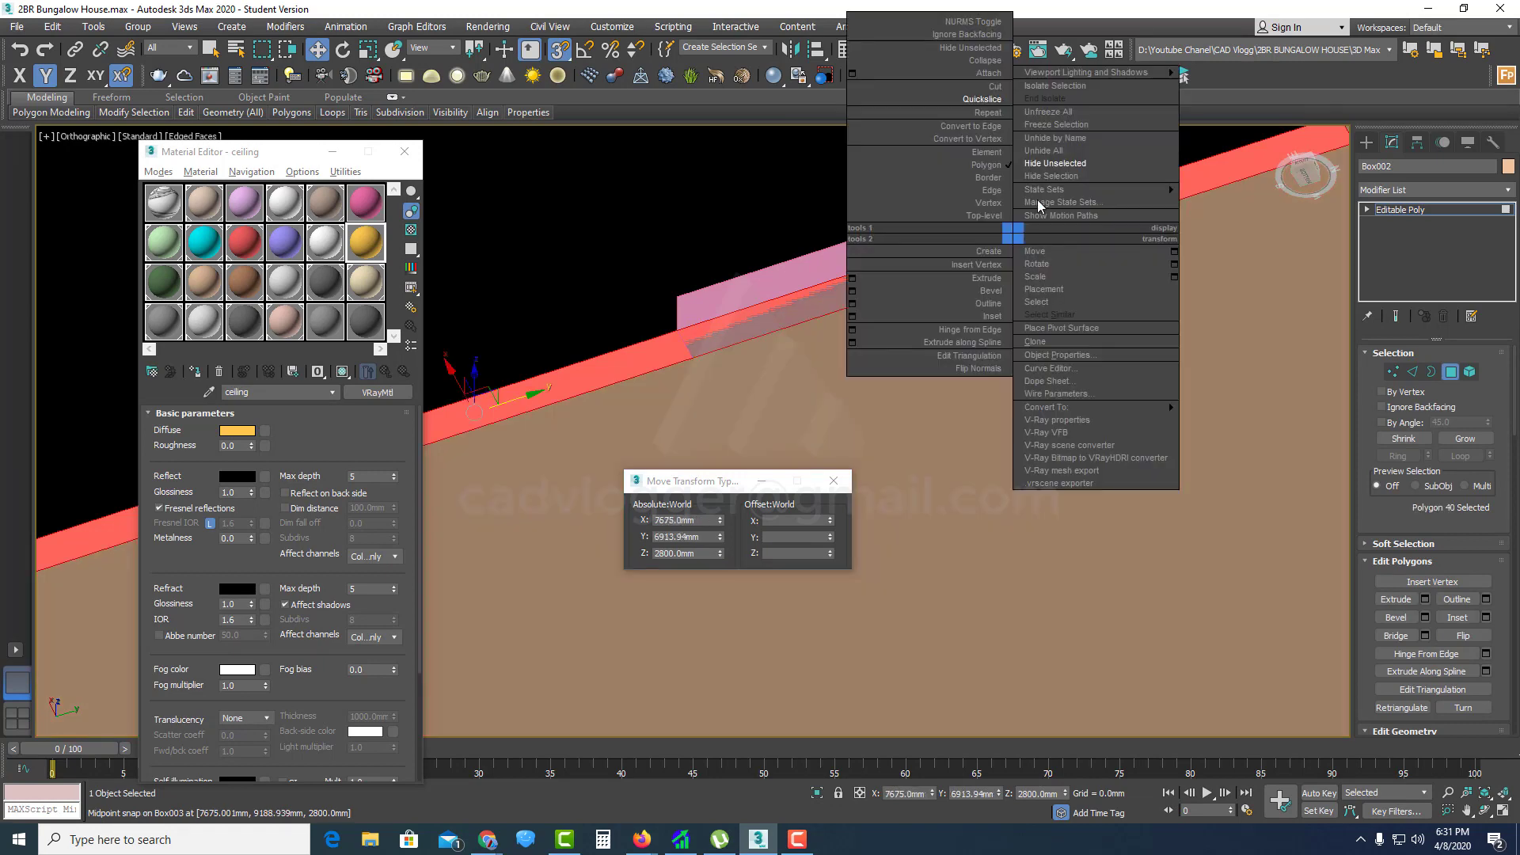
{"action": "left_click", "coordinate": [988, 112]}
{"action": "left_click", "coordinate": [1028, 250]}
{"action": "left_click", "coordinate": [678, 330]}
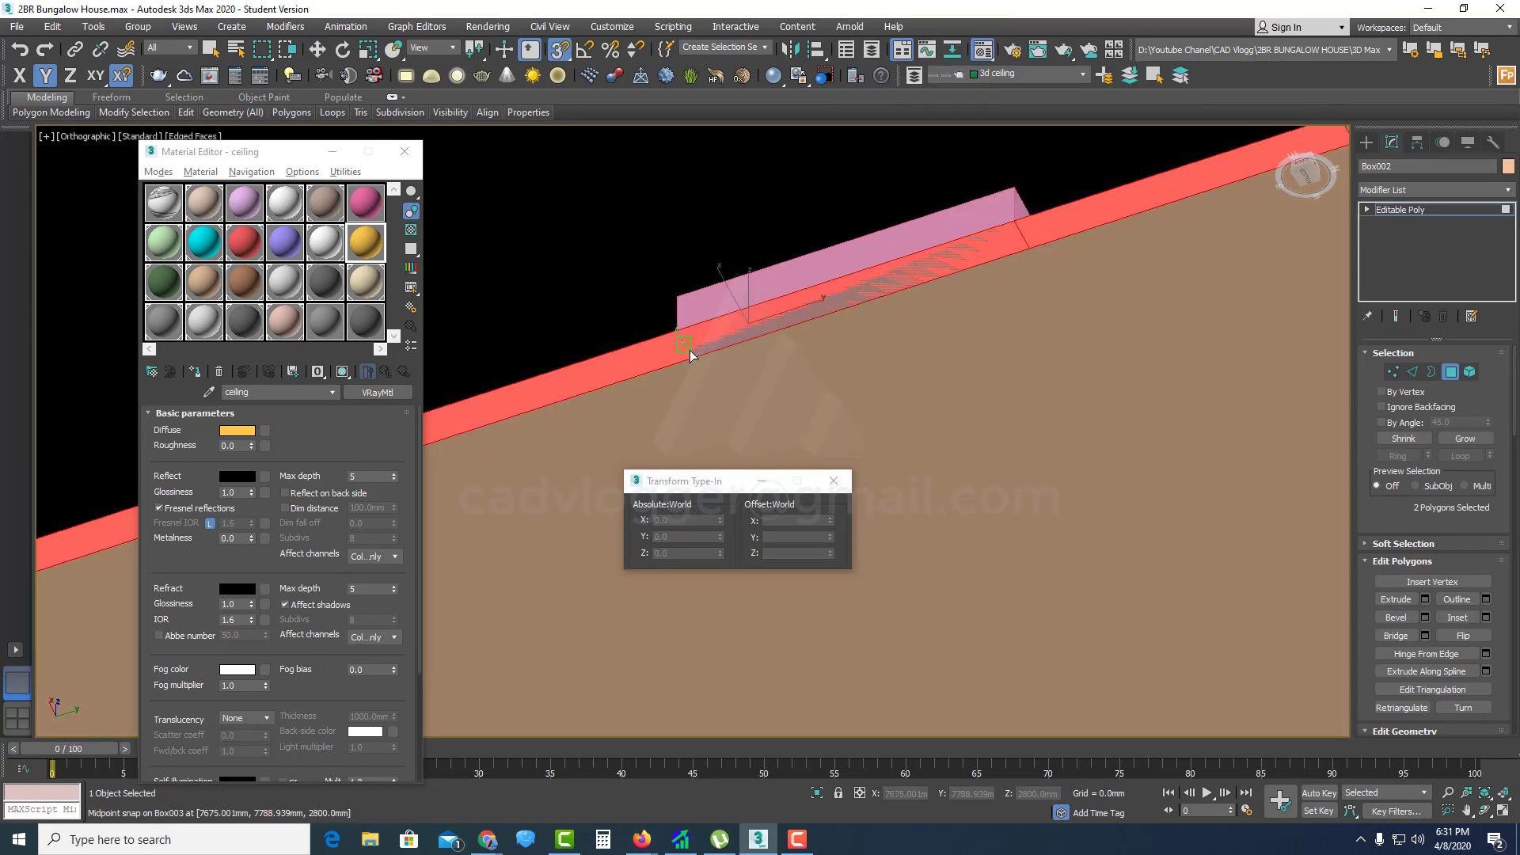
{"action": "left_click", "coordinate": [693, 356]}
{"action": "right_click", "coordinate": [722, 331]}
{"action": "left_click", "coordinate": [723, 331]}
{"action": "key", "text": "Delete"}
{"action": "key", "text": "4"}
Step: Convert the recess box on the main room's side wall to an editable poly
{"action": "left_click", "coordinate": [922, 220]}
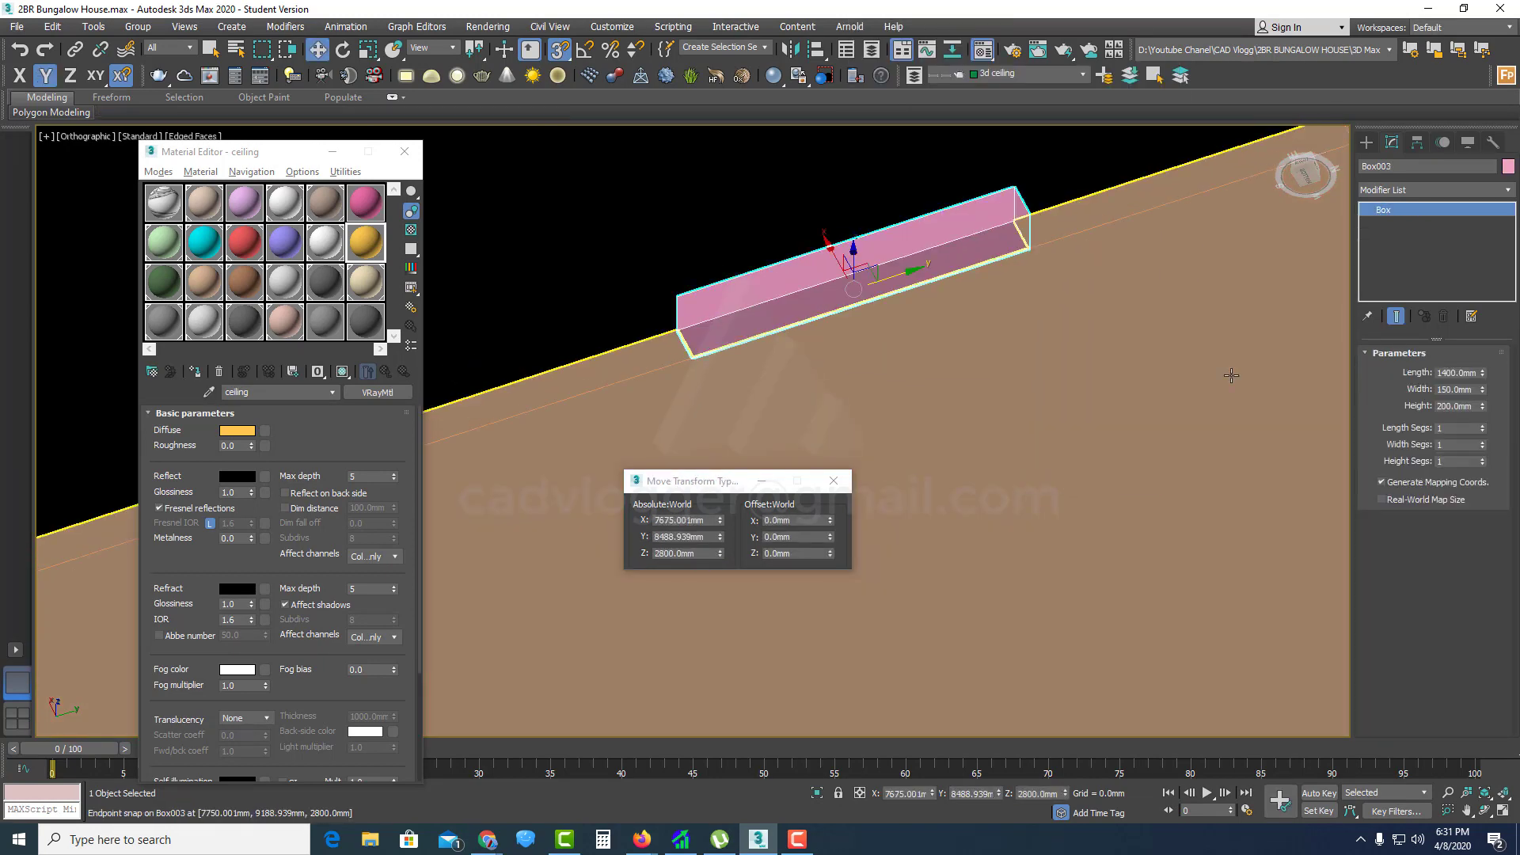
{"action": "right_click", "coordinate": [859, 271]}
{"action": "mouse_move", "coordinate": [987, 446]}
{"action": "left_click", "coordinate": [1075, 456]}
Step: Delete the underside polygon of the main room's side recess box and flip its remaining polygons
{"action": "left_click", "coordinate": [1451, 371]}
{"action": "key", "text": "ctrl+a"}
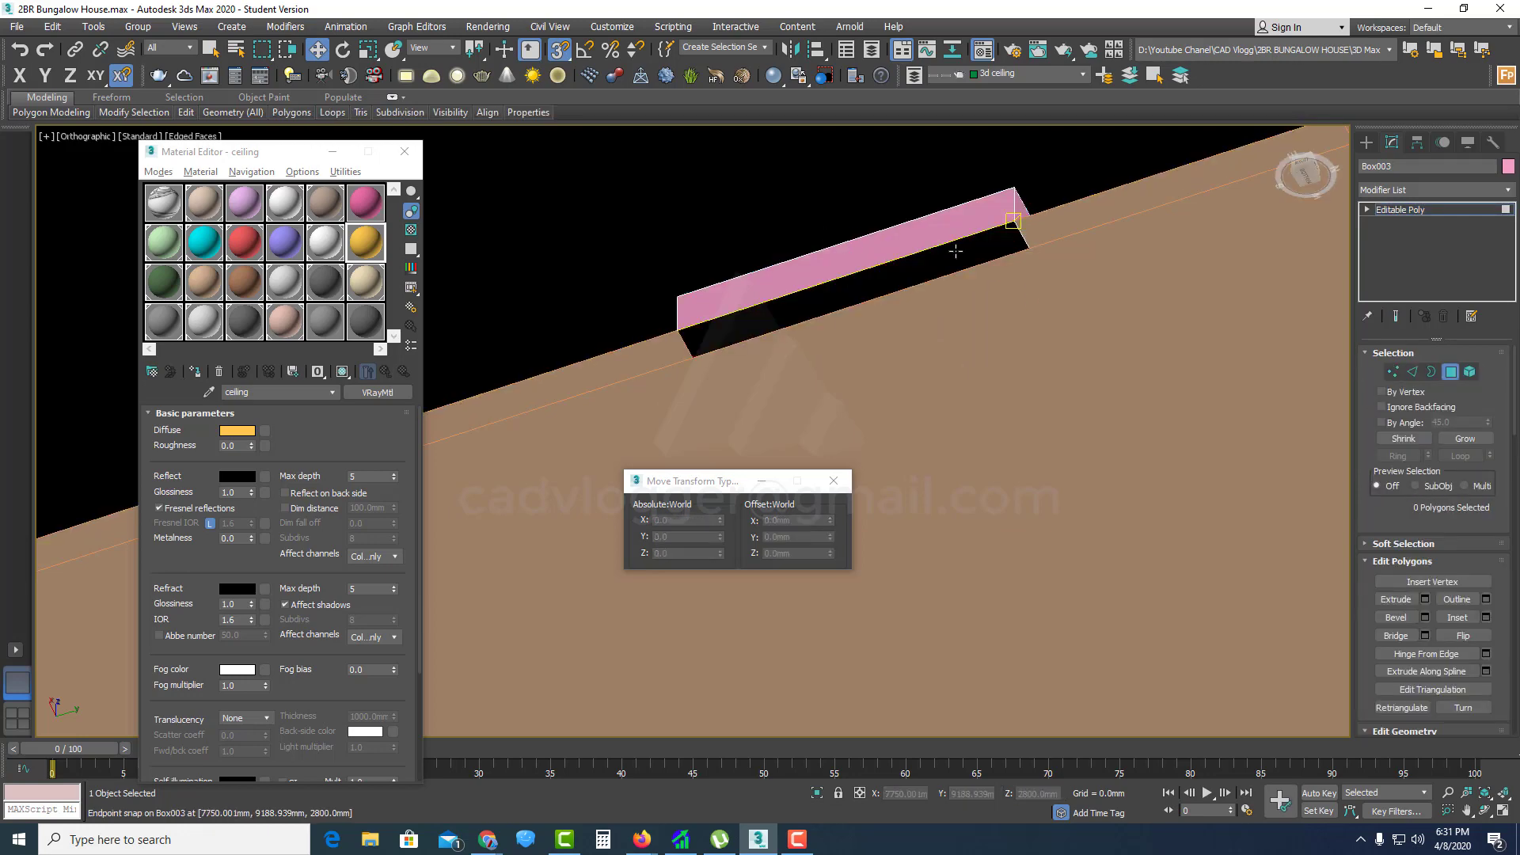
{"action": "left_click", "coordinate": [1467, 634]}
{"action": "left_click", "coordinate": [1455, 372]}
Step: Attach the main room's recess boxes to the ceiling object and finish attaching
{"action": "left_click", "coordinate": [1066, 295]}
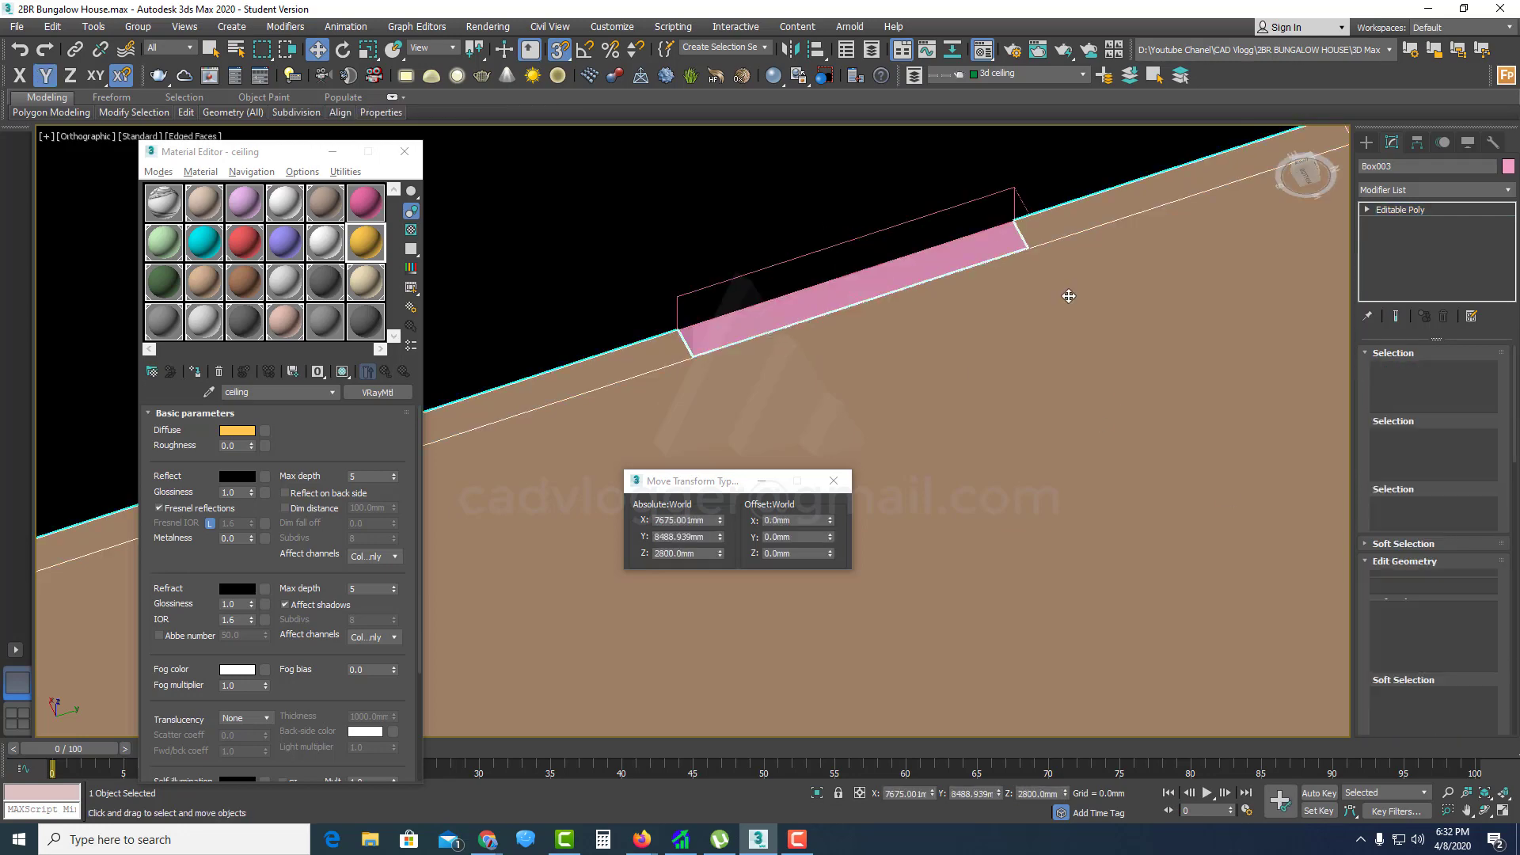
{"action": "right_click", "coordinate": [1066, 295]}
{"action": "left_click", "coordinate": [1052, 177]}
{"action": "left_click", "coordinate": [962, 236]}
{"action": "scroll", "coordinate": [961, 236], "scroll_direction": "down", "scroll_amount": 8}
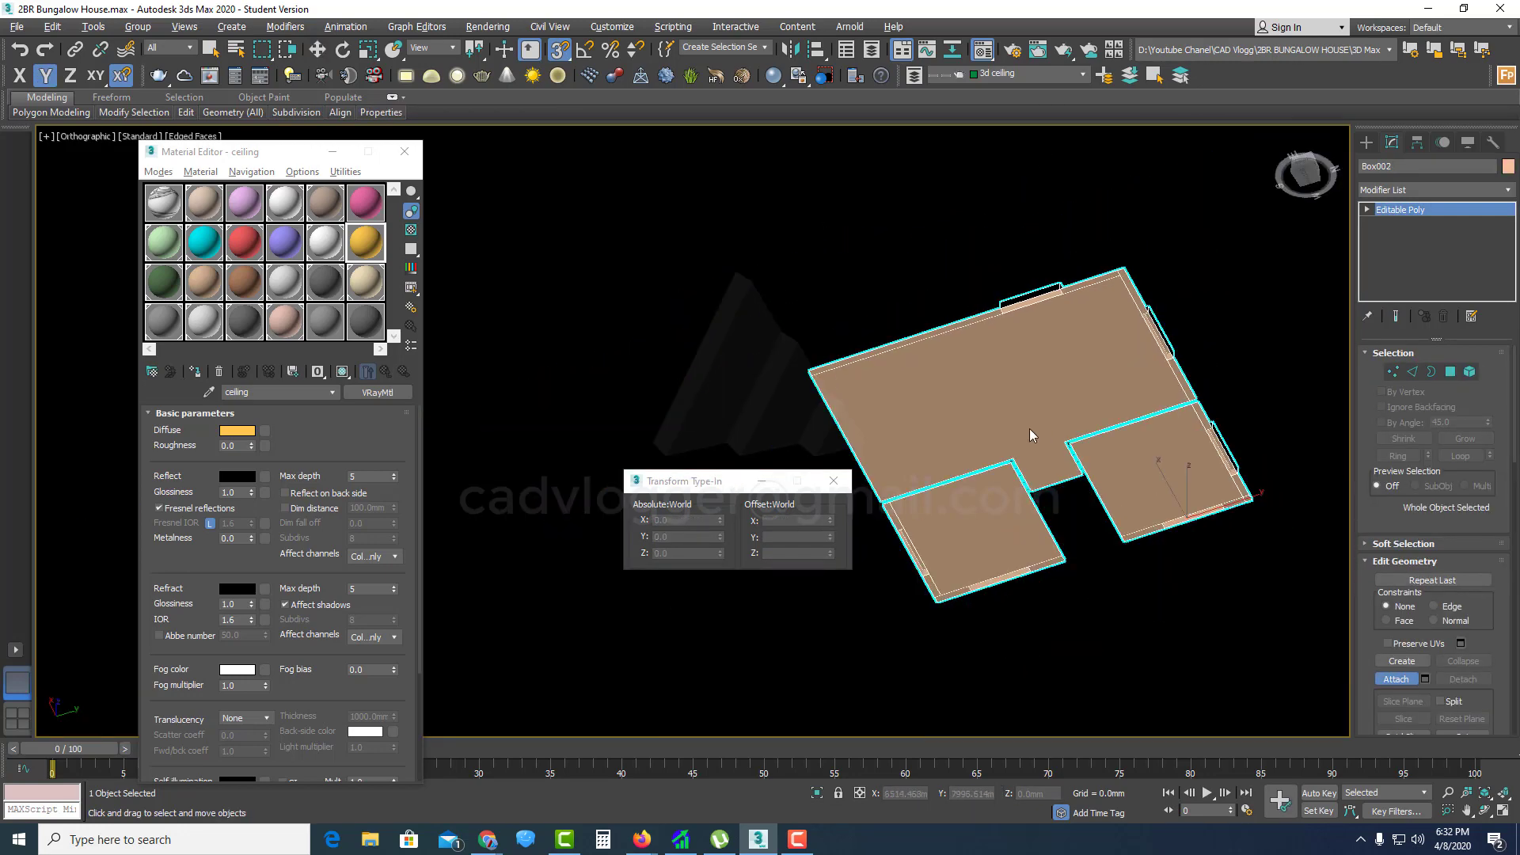
{"action": "middle_click_drag", "start_coordinate": [1030, 429], "coordinate": [1081, 399], "text": "alt"}
{"action": "right_click", "coordinate": [1080, 399]}
Step: Unhide all hidden objects and show the whole site in the top view
{"action": "scroll", "coordinate": [1066, 408], "scroll_direction": "up", "scroll_amount": 3}
{"action": "right_click", "coordinate": [1062, 404]}
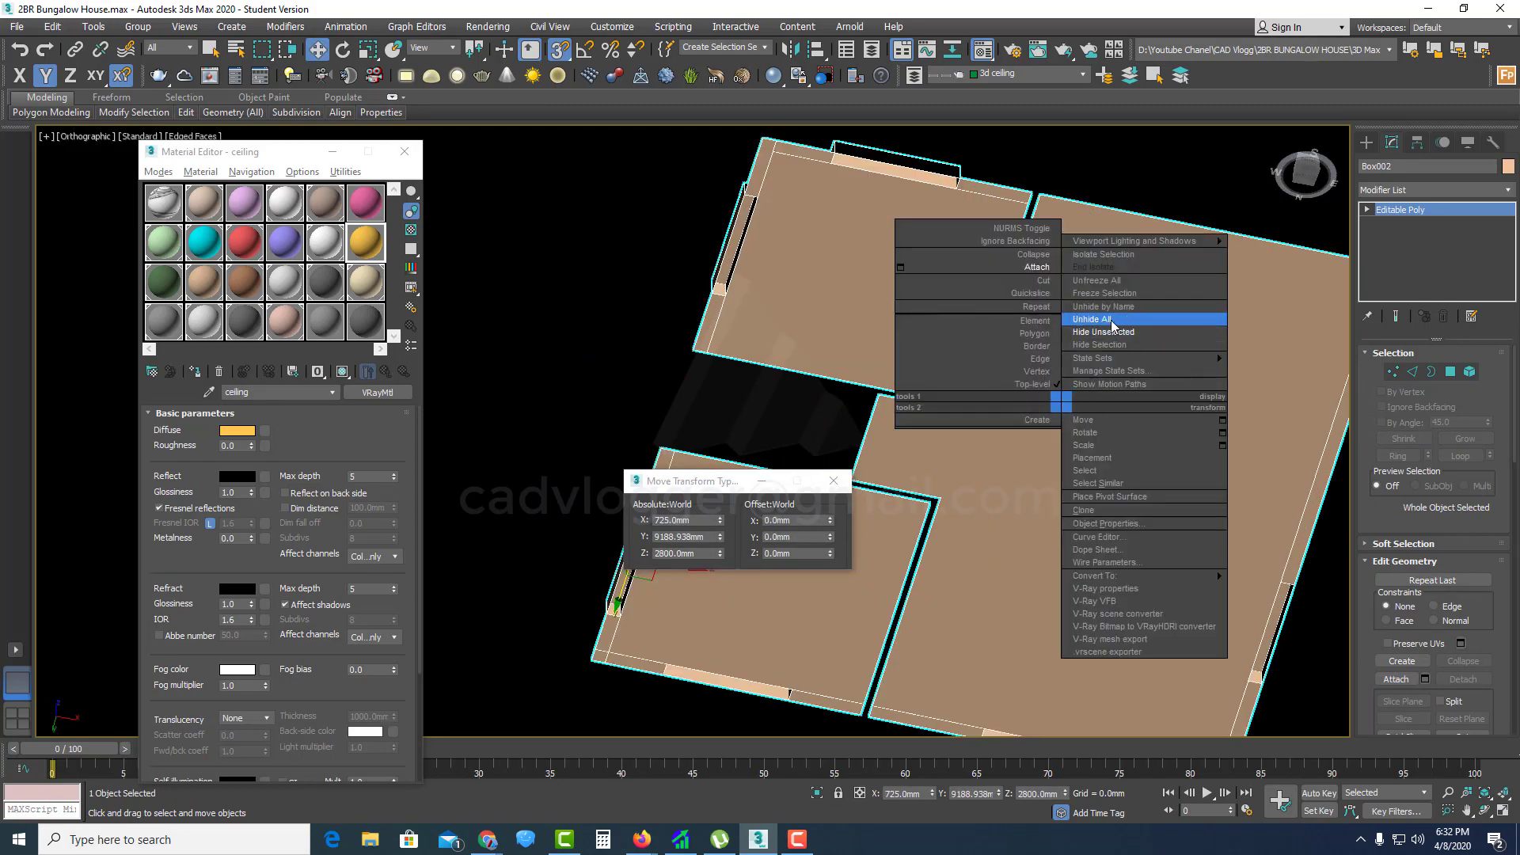
{"action": "left_click", "coordinate": [1111, 323]}
{"action": "left_click", "coordinate": [831, 440]}
{"action": "middle_click_drag", "start_coordinate": [982, 380], "coordinate": [1175, 417], "text": "alt"}
{"action": "scroll", "coordinate": [938, 482], "scroll_direction": "down", "scroll_amount": 5}
{"action": "left_click", "coordinate": [842, 481]}
{"action": "middle_click_drag", "start_coordinate": [982, 411], "coordinate": [772, 495], "text": "alt"}
{"action": "key", "text": "t"}
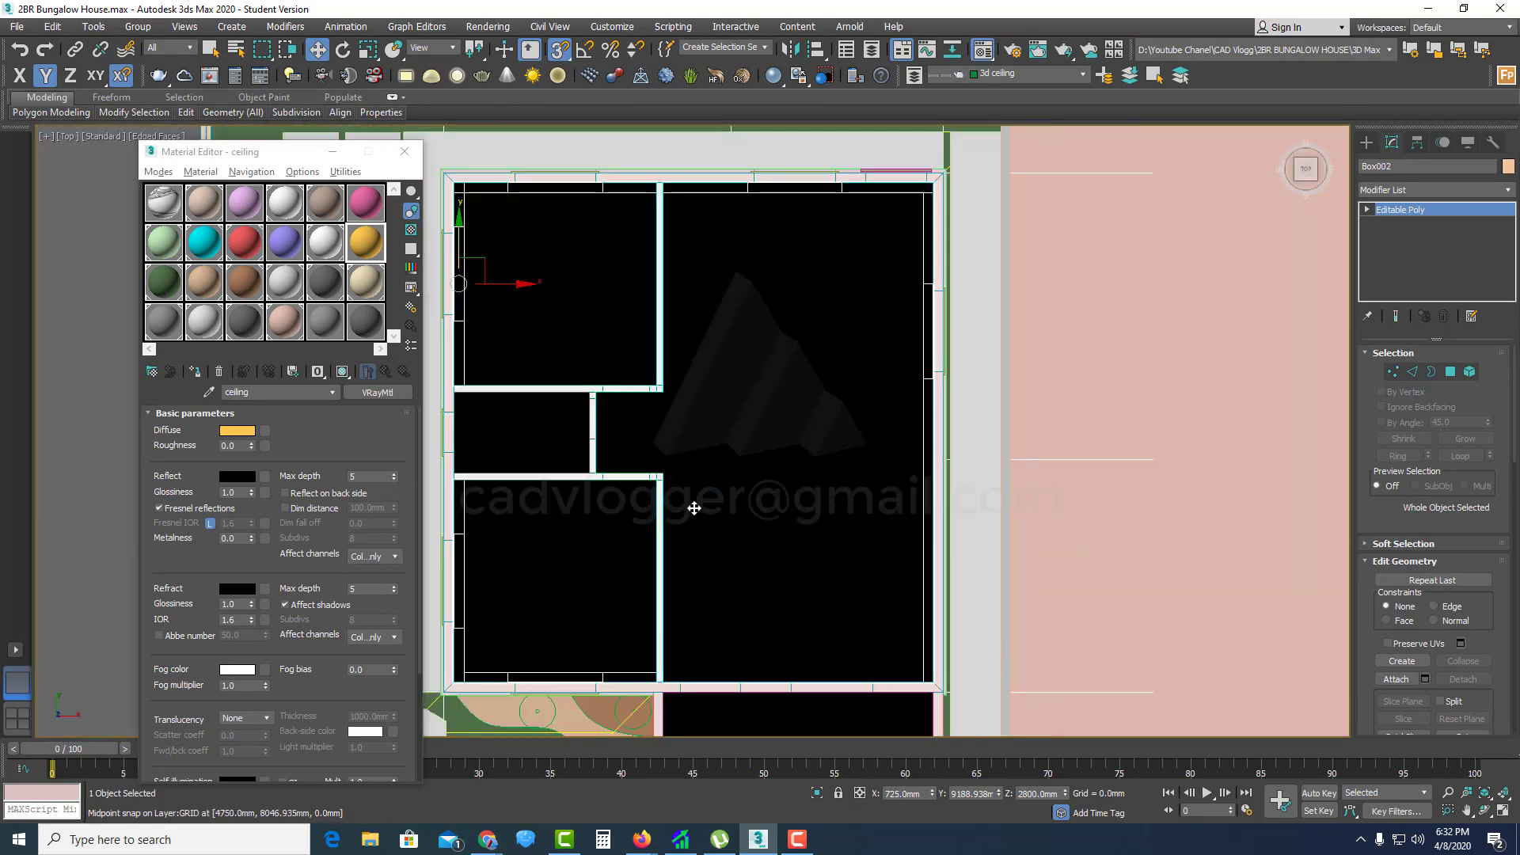
{"action": "scroll", "coordinate": [918, 358], "scroll_direction": "down", "scroll_amount": 5}
{"action": "scroll", "coordinate": [918, 358], "scroll_direction": "down", "scroll_amount": 4}
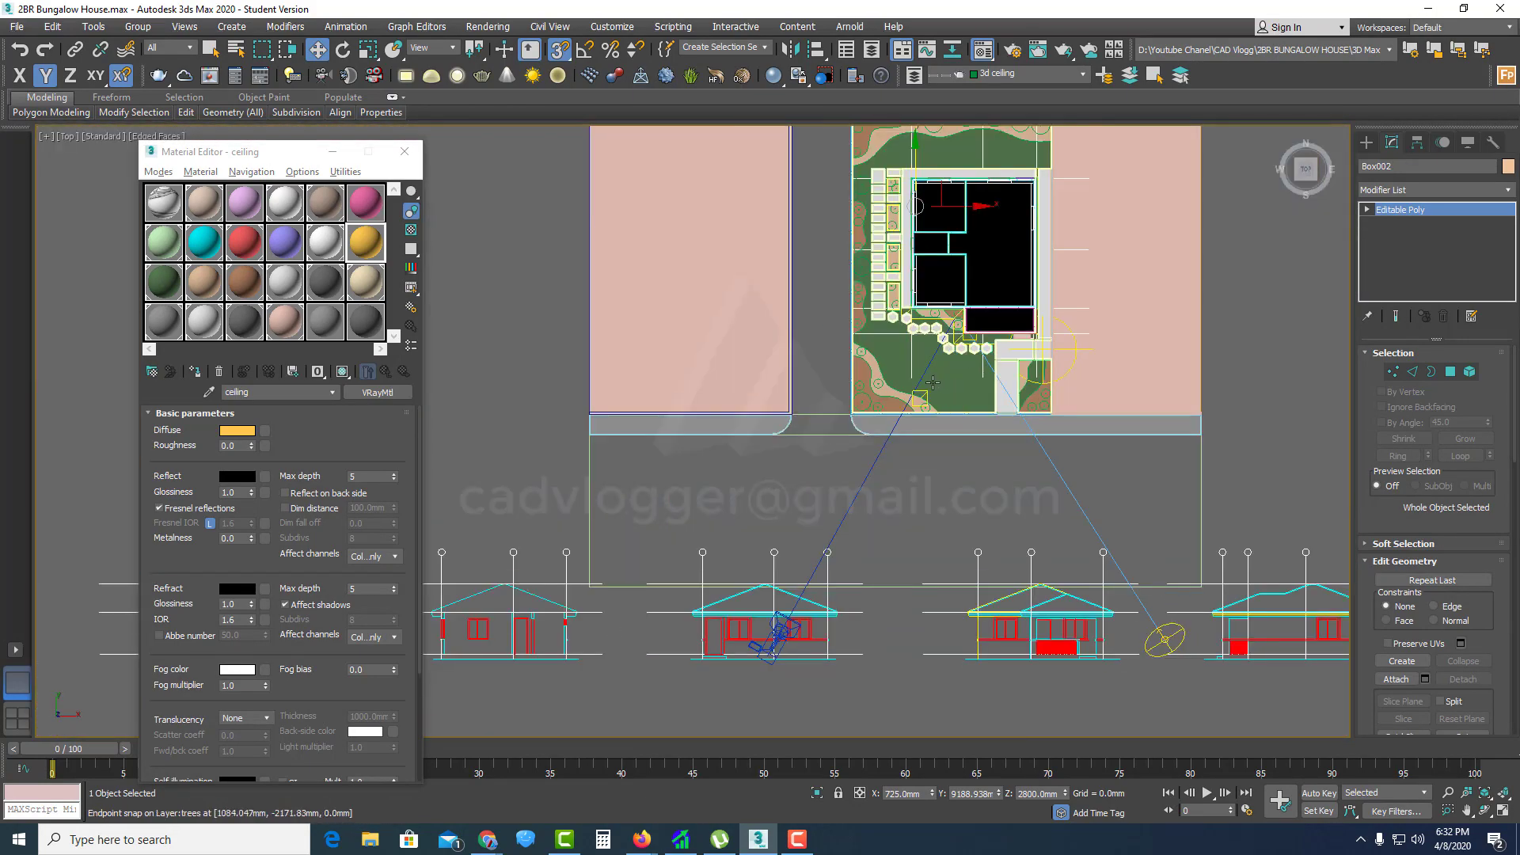
{"action": "middle_click_drag", "start_coordinate": [932, 383], "coordinate": [900, 469]}
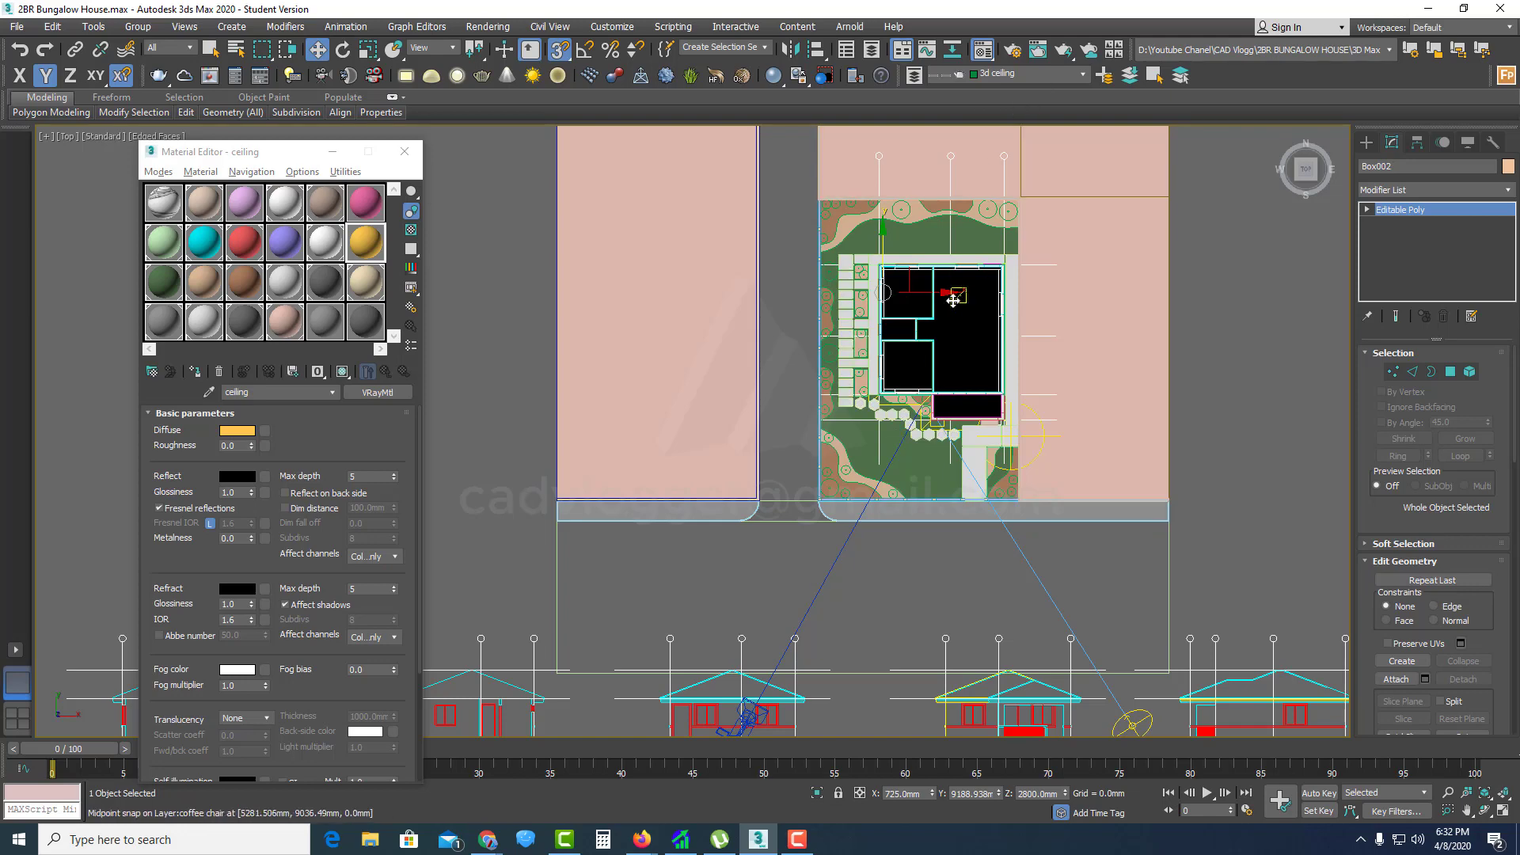
Step: Hide the 3D Roof Gutter layer and create a new layer named 3d cam, moving the current selection to it
{"action": "key", "text": "h"}
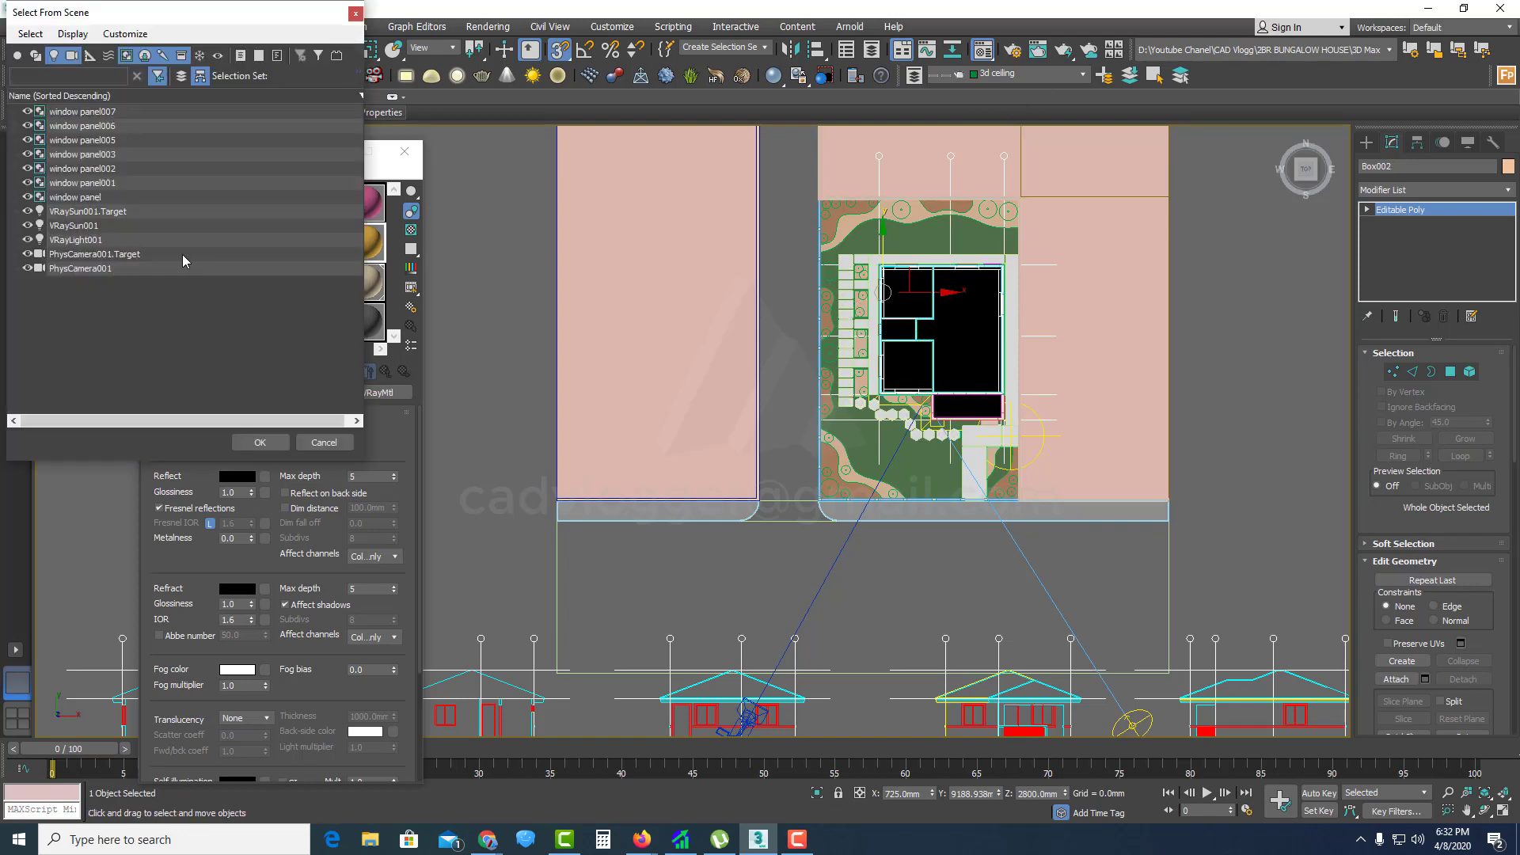
{"action": "left_click", "coordinate": [355, 13]}
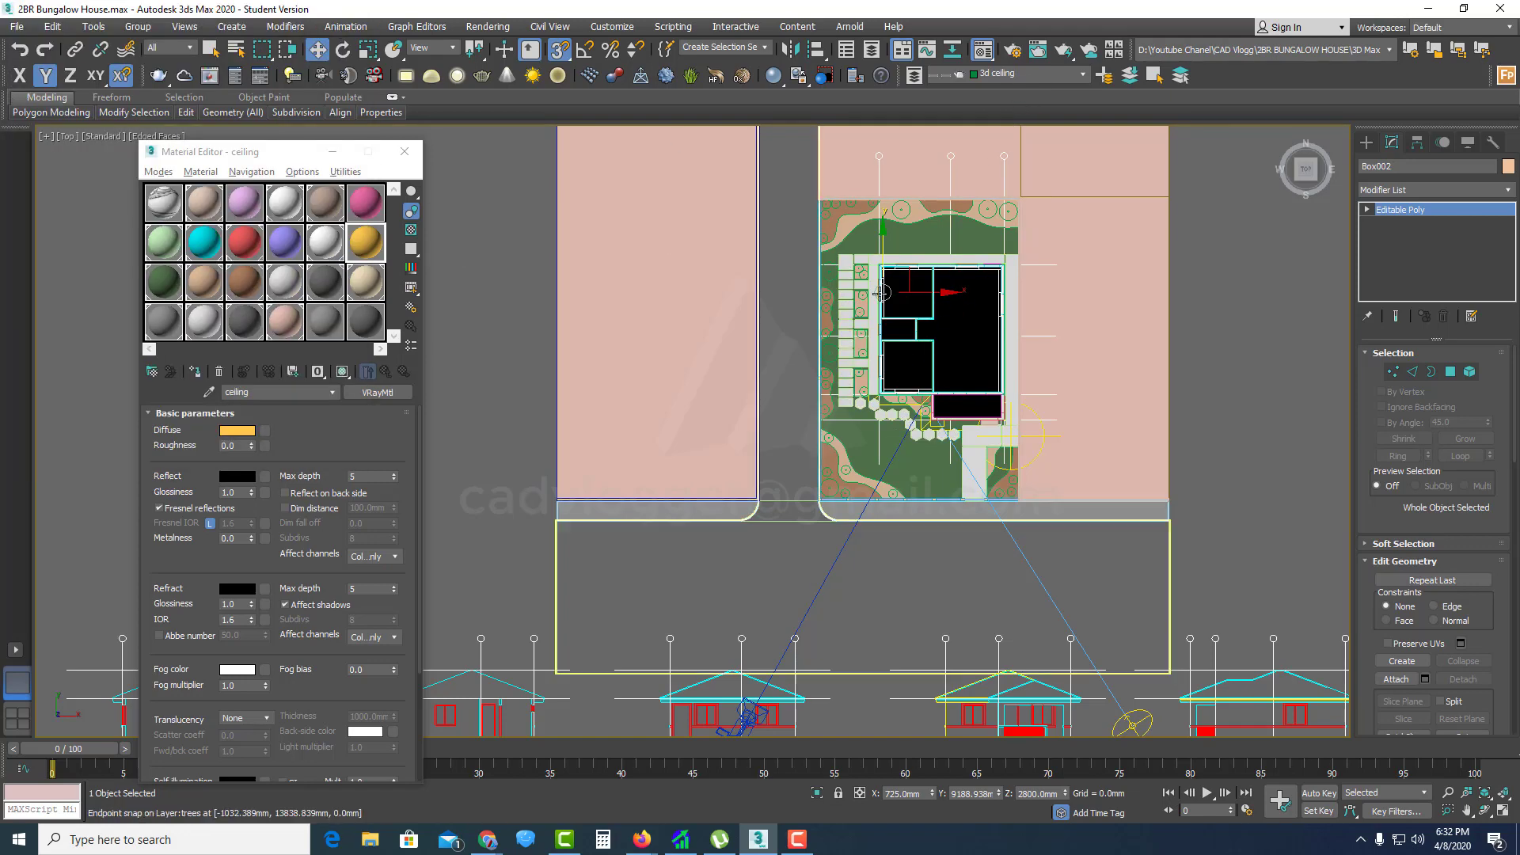
{"action": "left_click", "coordinate": [1029, 74]}
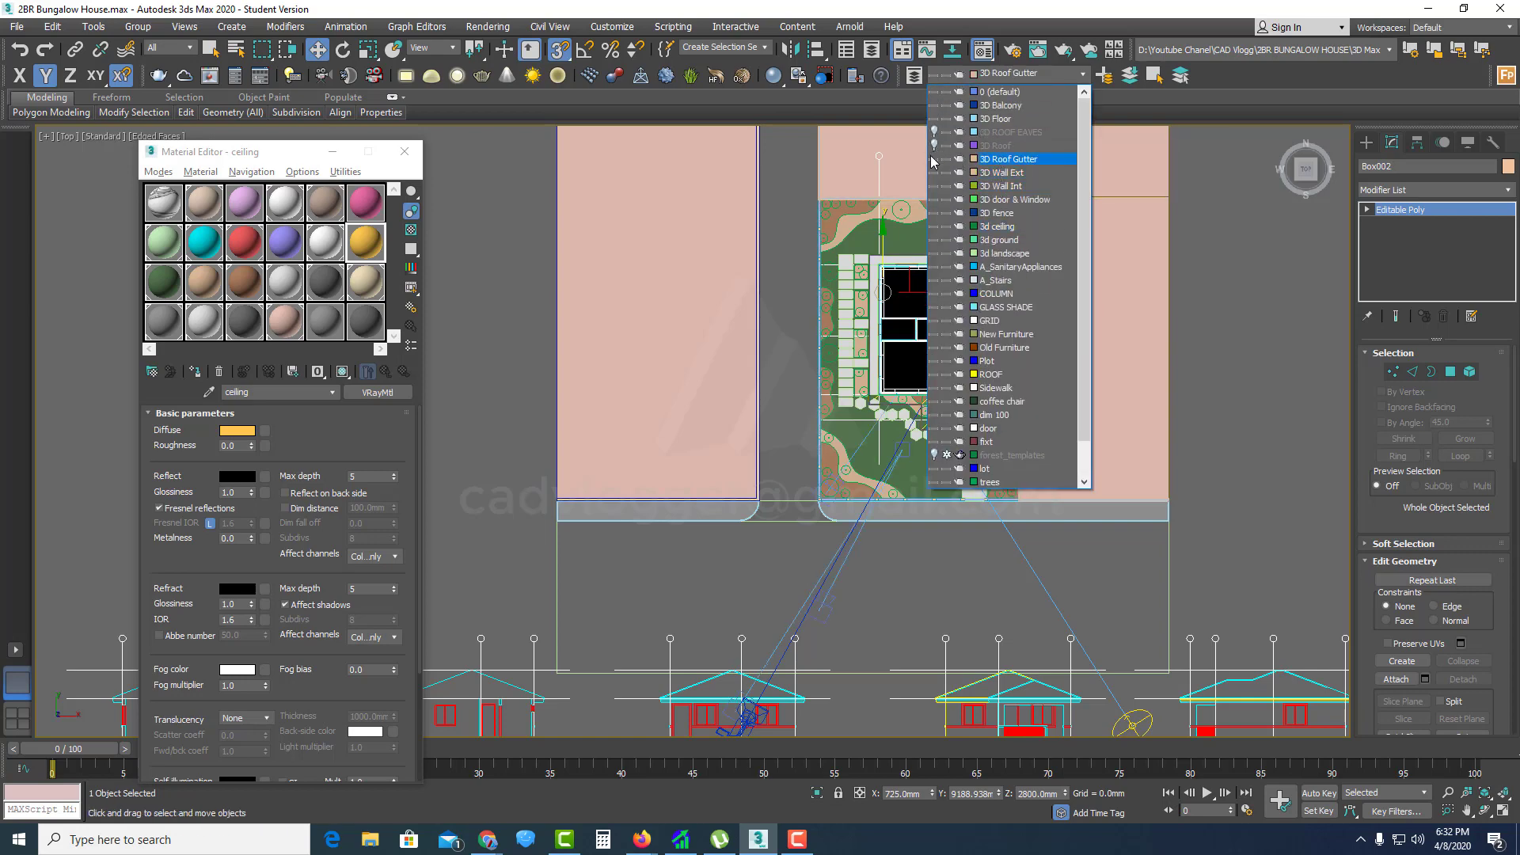
{"action": "left_click", "coordinate": [997, 227]}
{"action": "left_click", "coordinate": [1105, 75]}
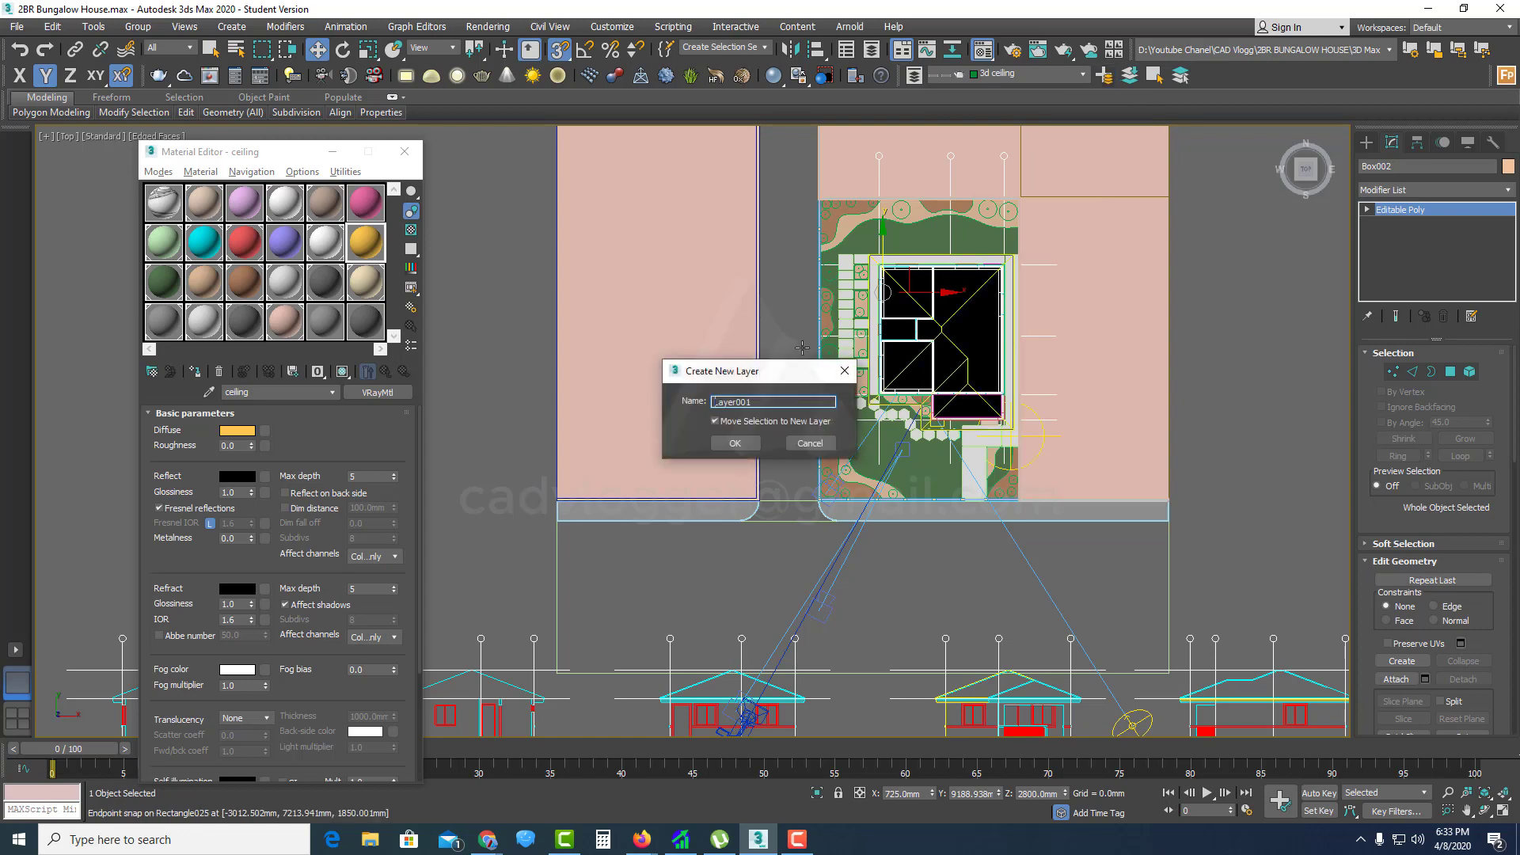
{"action": "type", "text": "3d cam"}
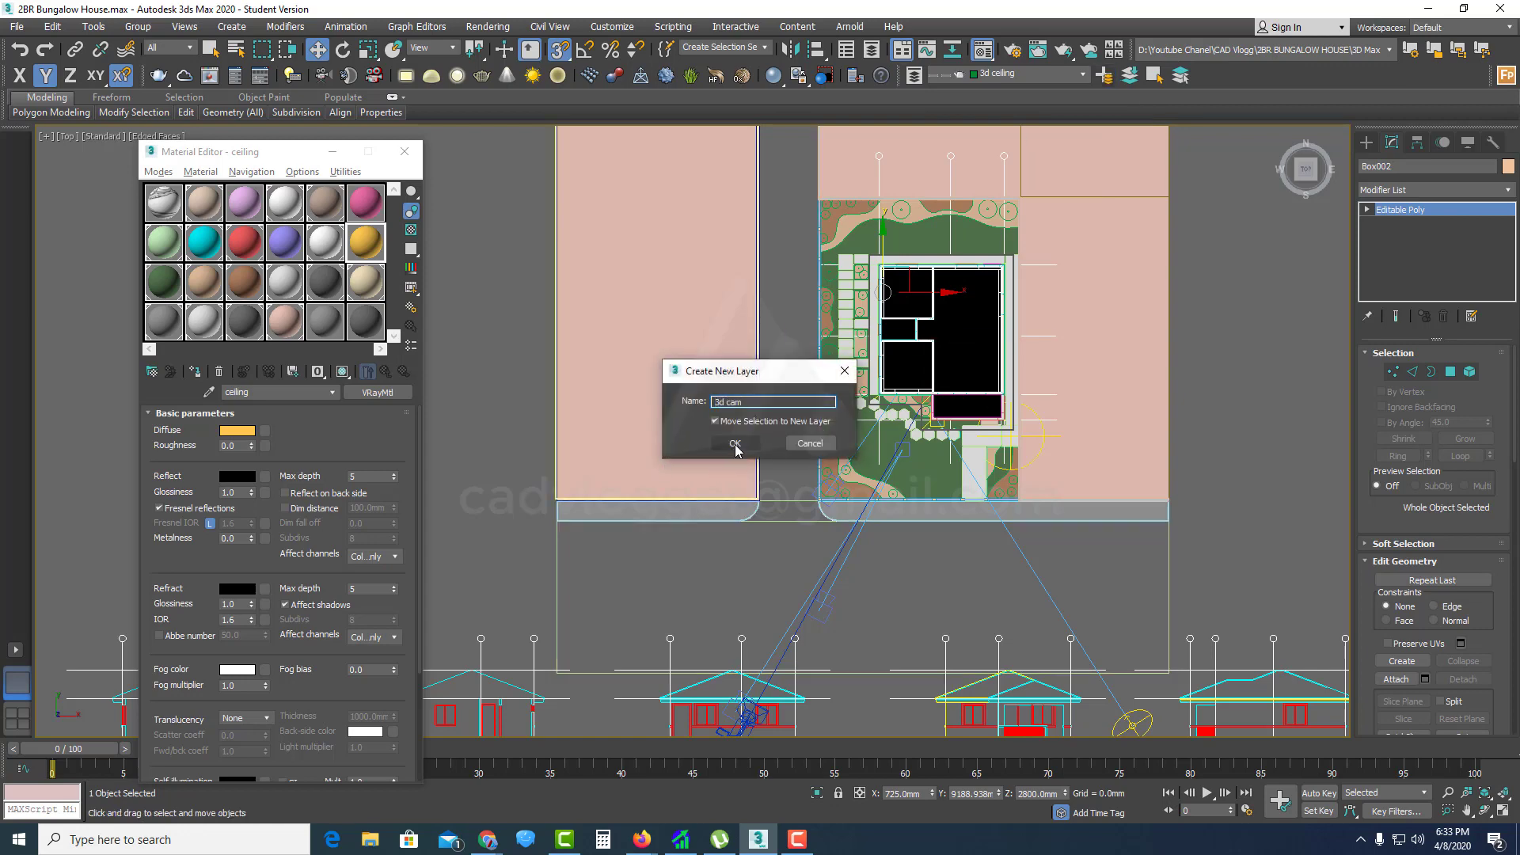
{"action": "left_click", "coordinate": [735, 443]}
Step: Restrict the selection filter to cameras and select all cameras in the scene
{"action": "scroll", "coordinate": [815, 550], "scroll_direction": "up", "scroll_amount": 4}
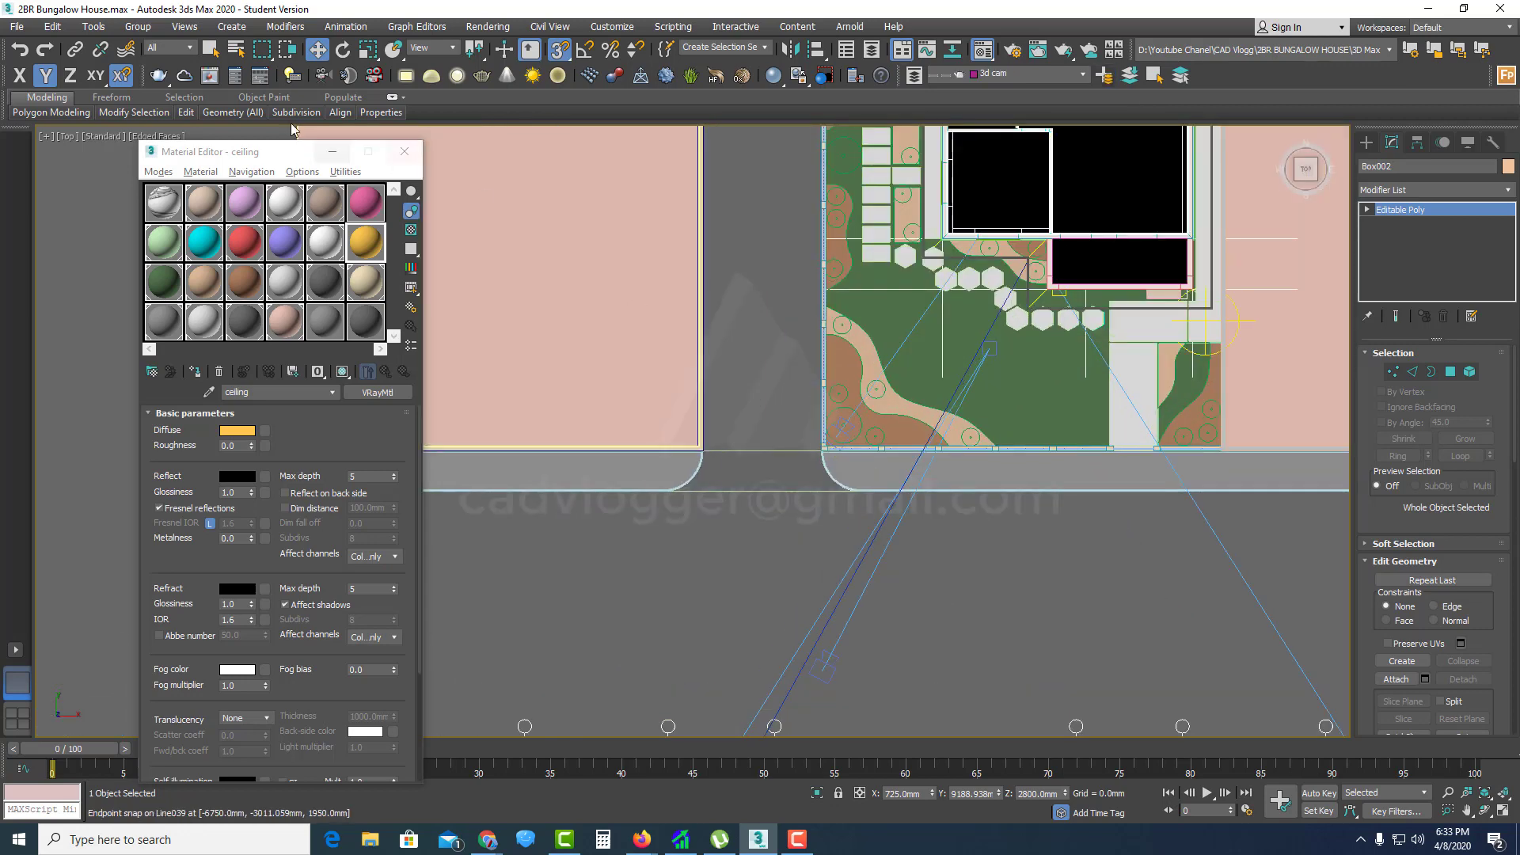
{"action": "left_click", "coordinate": [170, 48]}
{"action": "left_click", "coordinate": [167, 106]}
{"action": "key", "text": "ctrl+a"}
{"action": "key", "text": "z"}
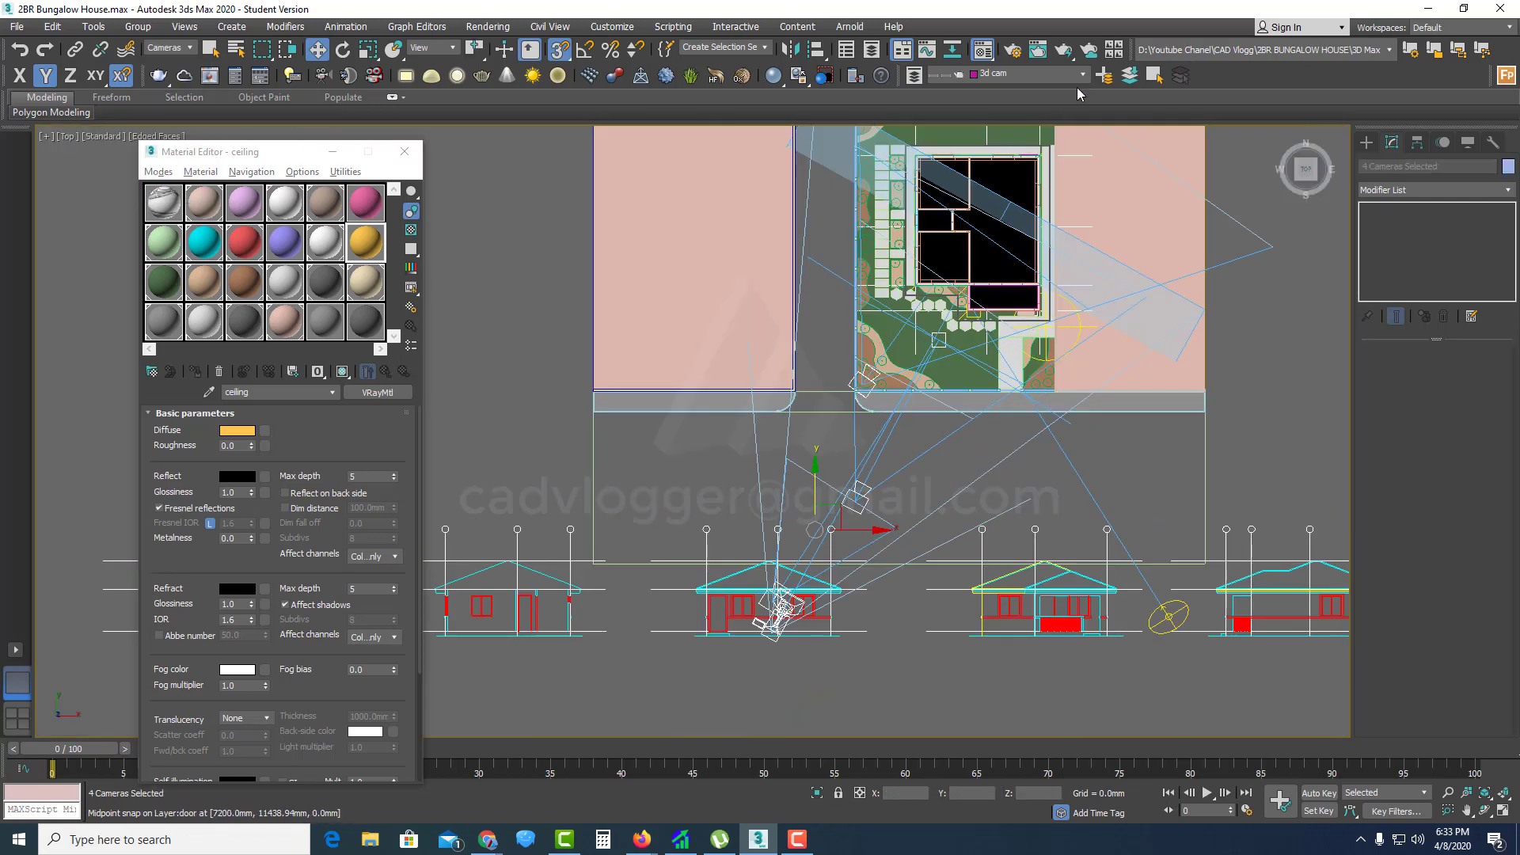
{"action": "left_click", "coordinate": [1079, 74]}
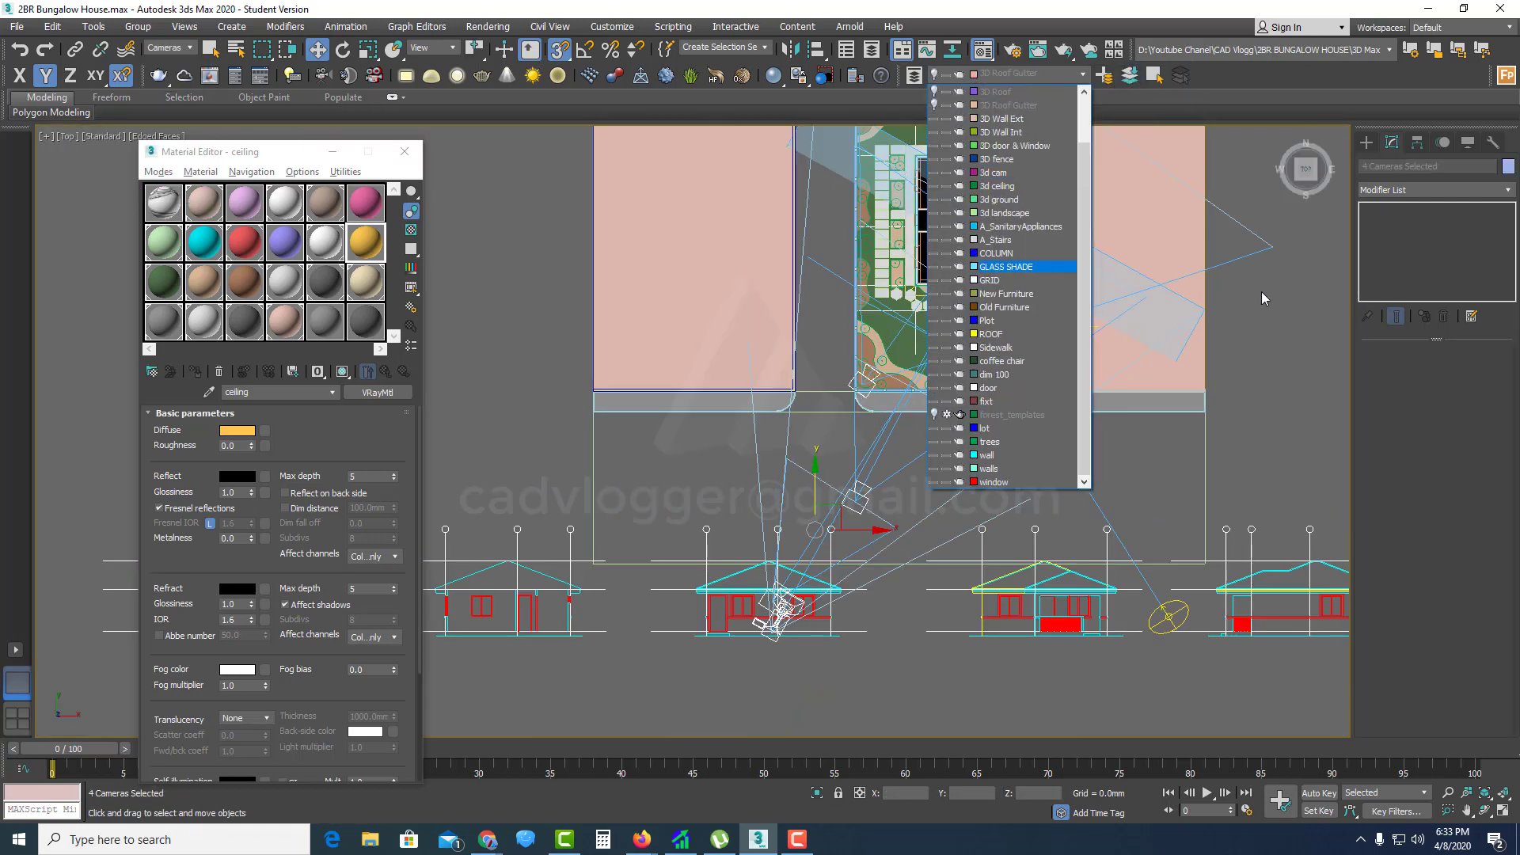
{"action": "left_click", "coordinate": [1256, 333]}
Step: Select VRayCam003 together with its target and clone the pair towards the rear side of the house
{"action": "left_click", "coordinate": [876, 384]}
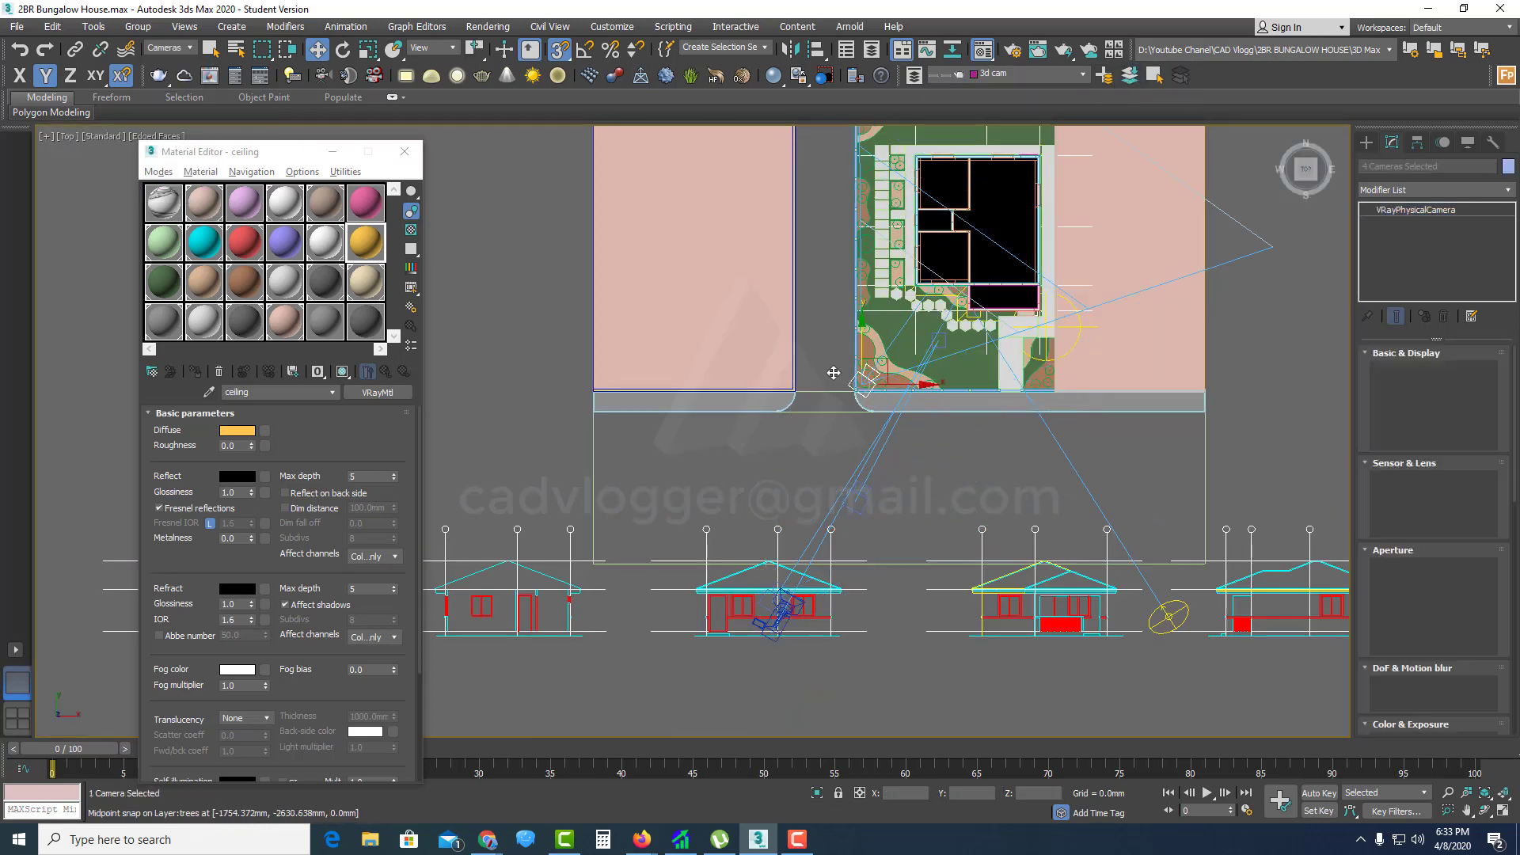
{"action": "scroll", "coordinate": [950, 333], "scroll_direction": "up", "scroll_amount": 4}
{"action": "key", "text": "h"}
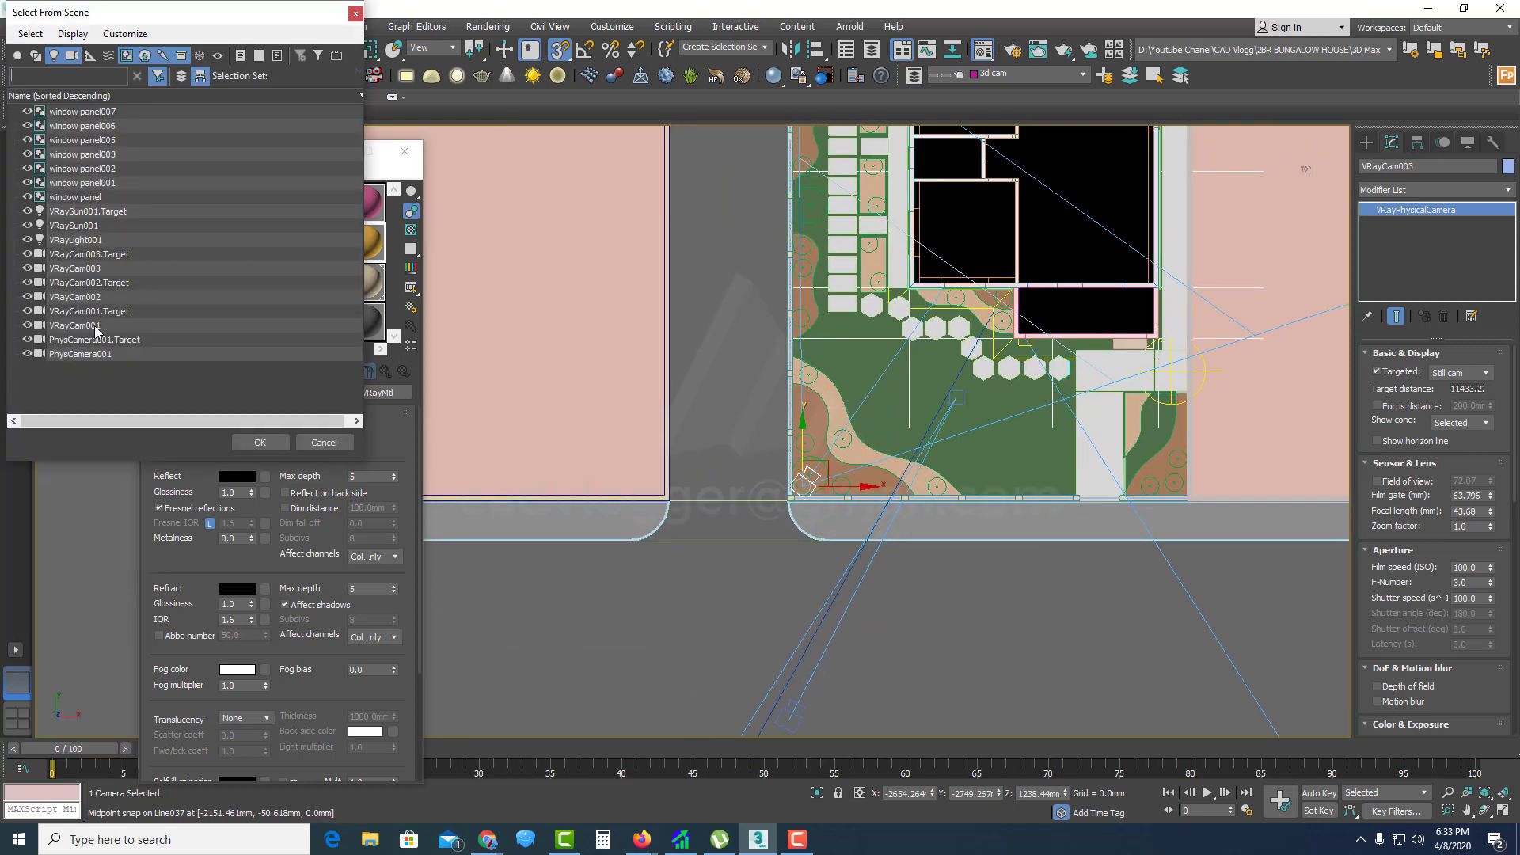
{"action": "left_click", "coordinate": [260, 443]}
{"action": "middle_click_drag", "start_coordinate": [990, 238], "coordinate": [932, 399]}
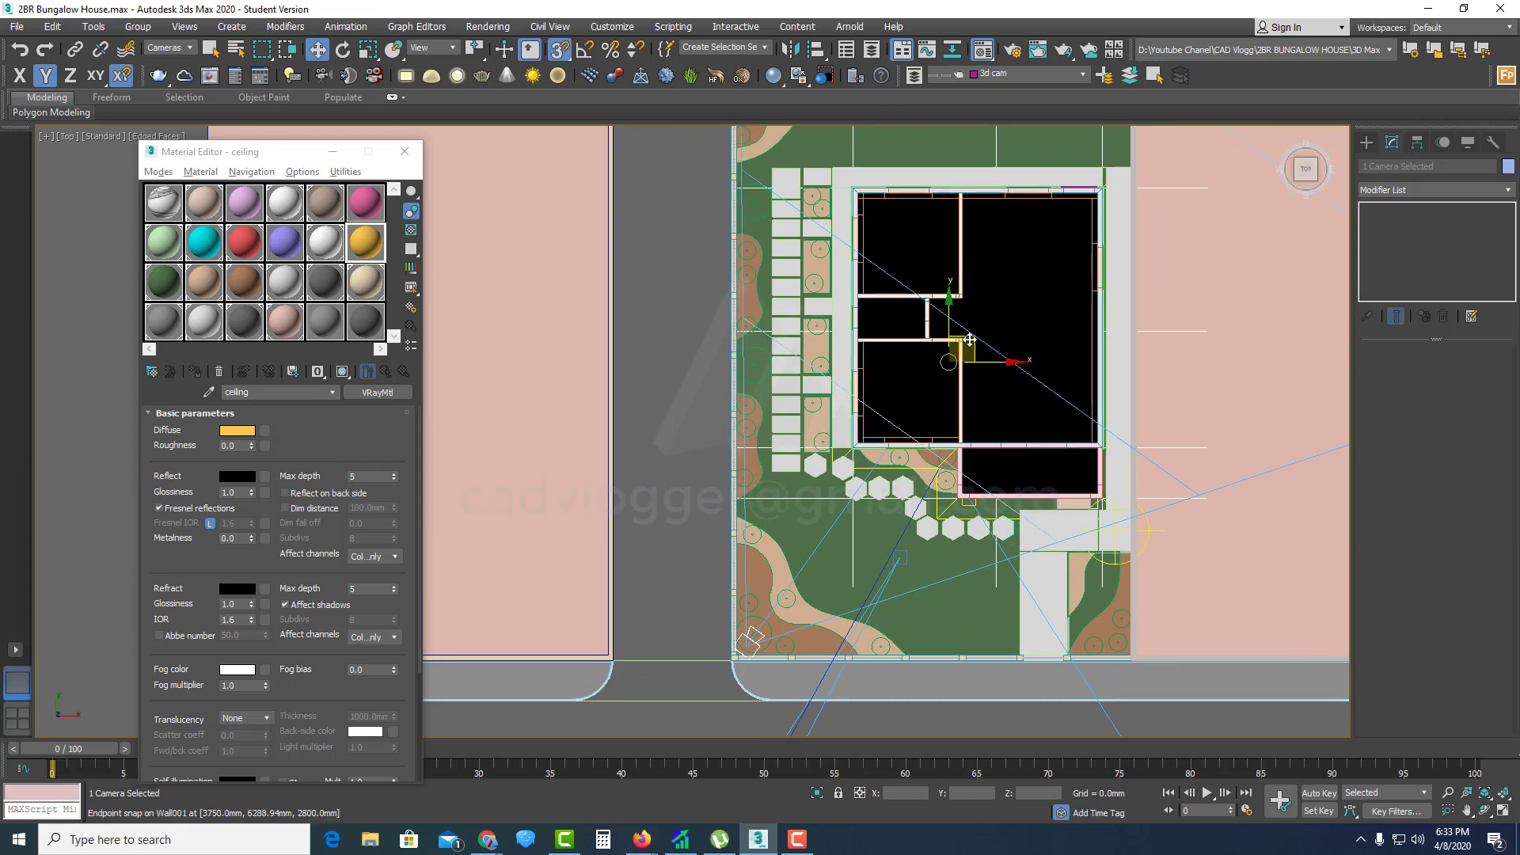
{"action": "mouse_move", "coordinate": [1049, 203]}
{"action": "left_mouse_down", "text": "shift"}
{"action": "mouse_move", "coordinate": [1085, 150]}
{"action": "mouse_move", "coordinate": [1082, 167]}
{"action": "left_mouse_up", "text": "shift"}
{"action": "left_click", "coordinate": [763, 486]}
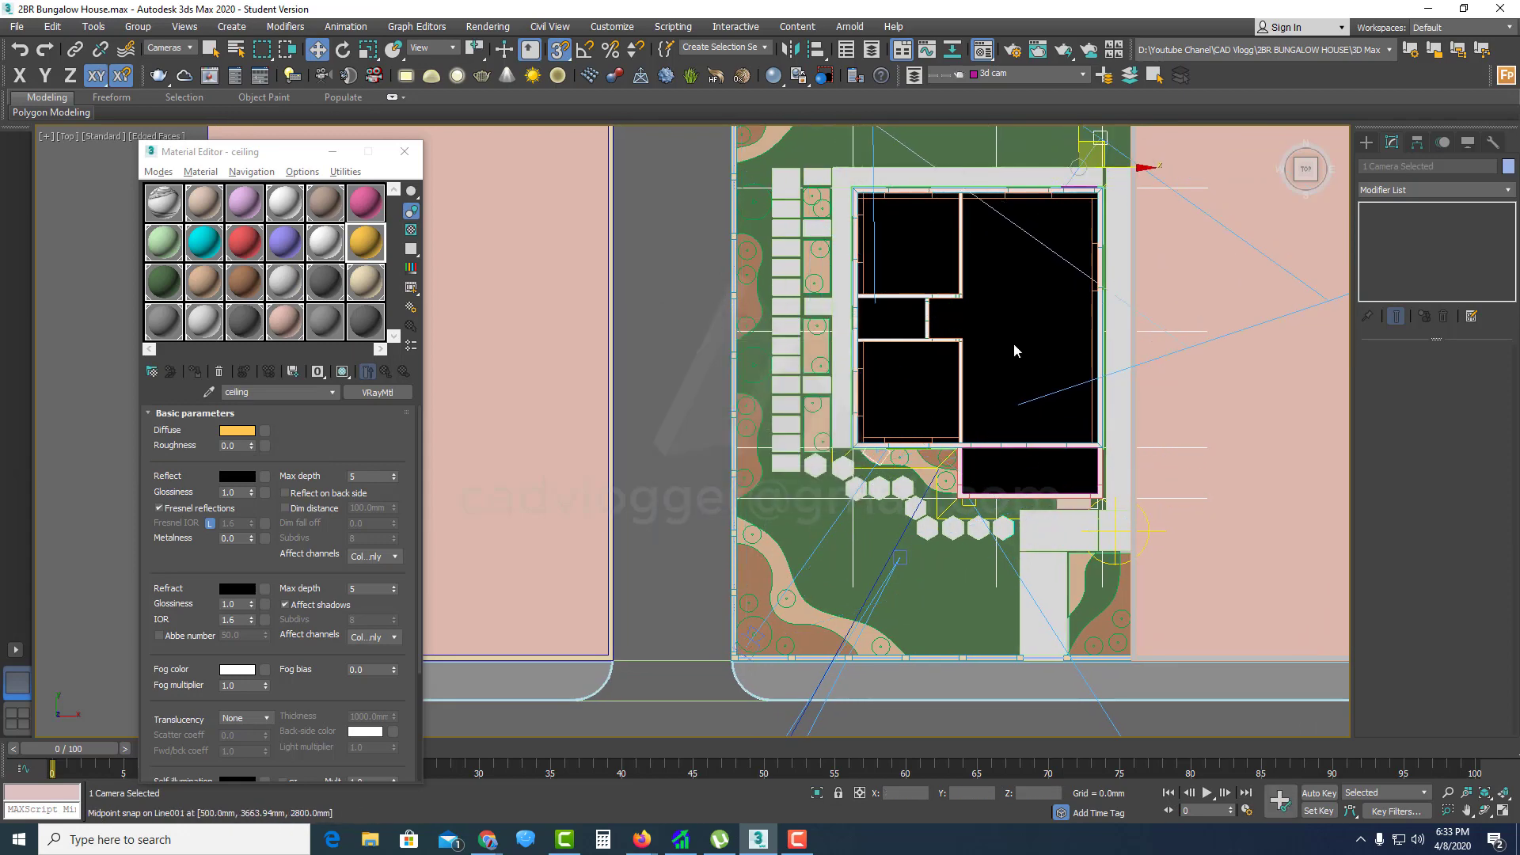
Step: Set the top view to wireframe, look through the cloned VRayCam004 in a second viewport and close the Material Editor
{"action": "middle_click_drag", "start_coordinate": [1014, 349], "coordinate": [955, 466]}
{"action": "key", "text": "F3"}
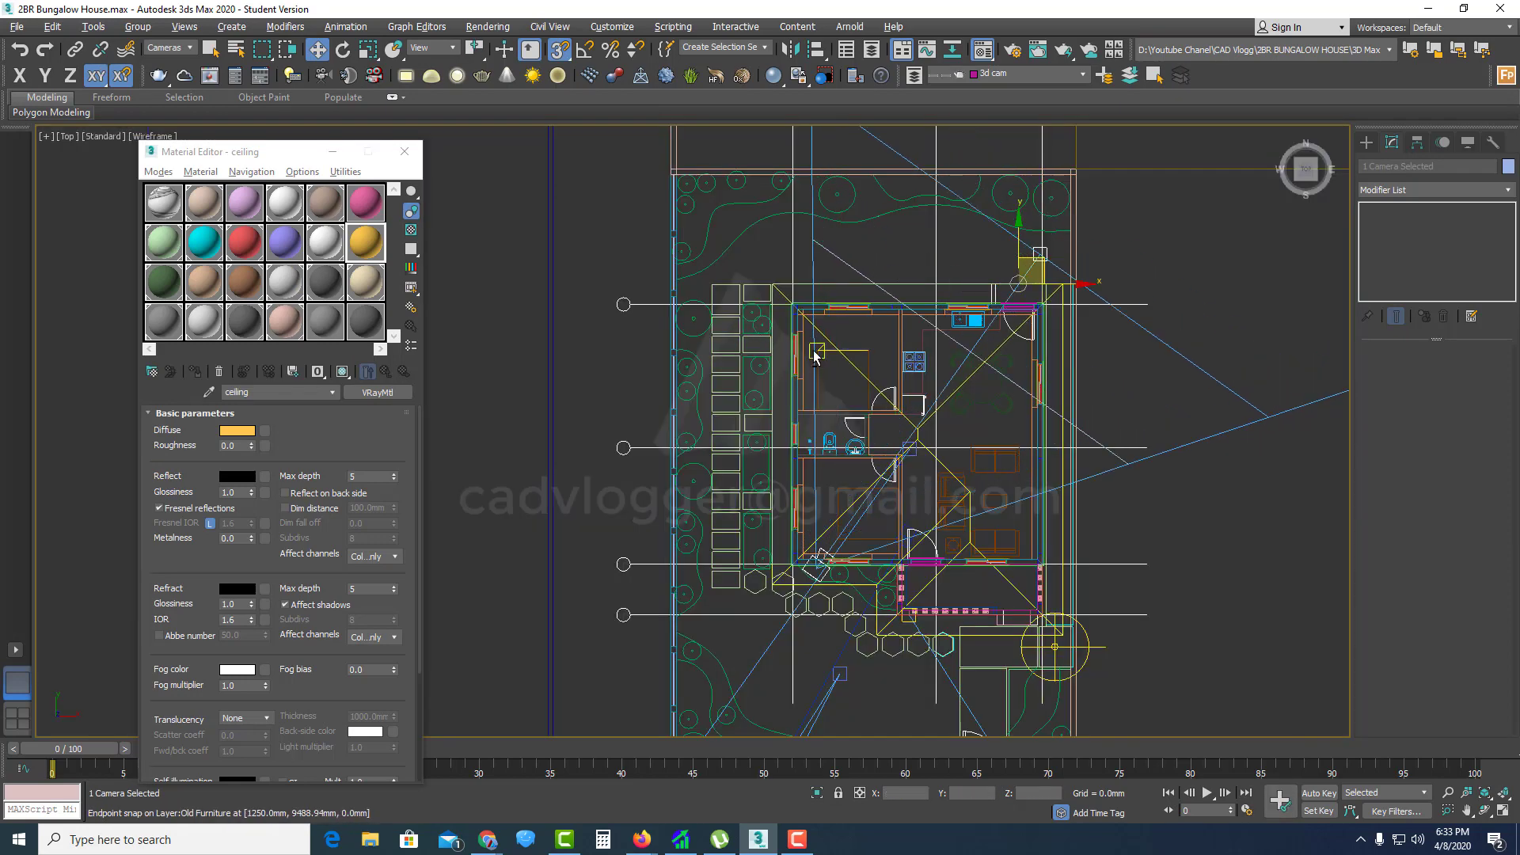
{"action": "key", "text": "alt+w"}
{"action": "right_click", "coordinate": [959, 420]}
{"action": "key", "text": "c"}
{"action": "double_click", "coordinate": [723, 339]}
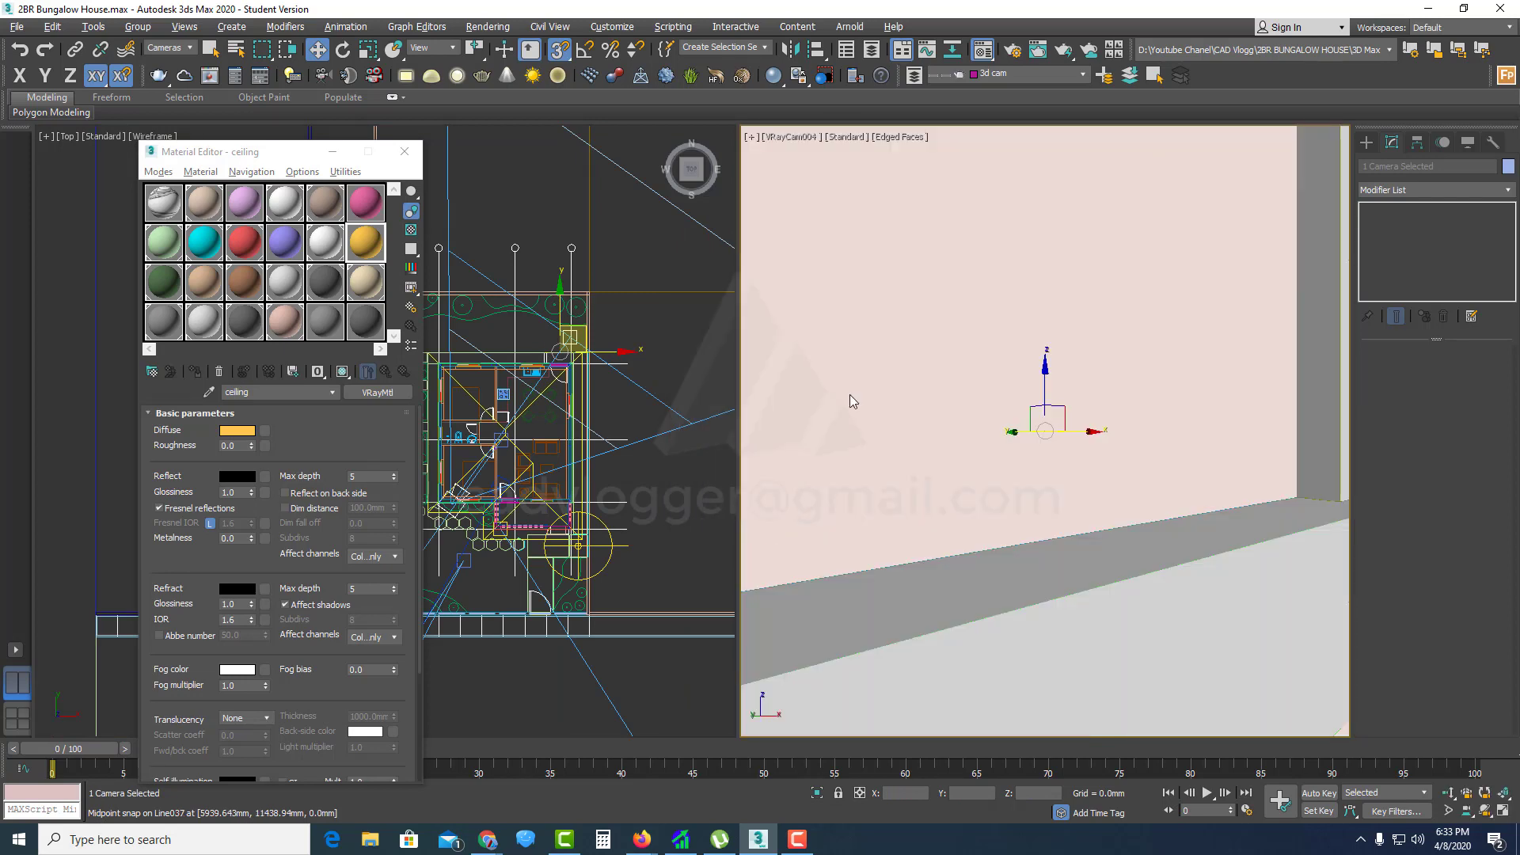
{"action": "left_click", "coordinate": [404, 151]}
Step: Position VRayCam004 in the main room's front corner, aim its target at the rear wall and save the scene
{"action": "scroll", "coordinate": [533, 393], "scroll_direction": "up", "scroll_amount": 3}
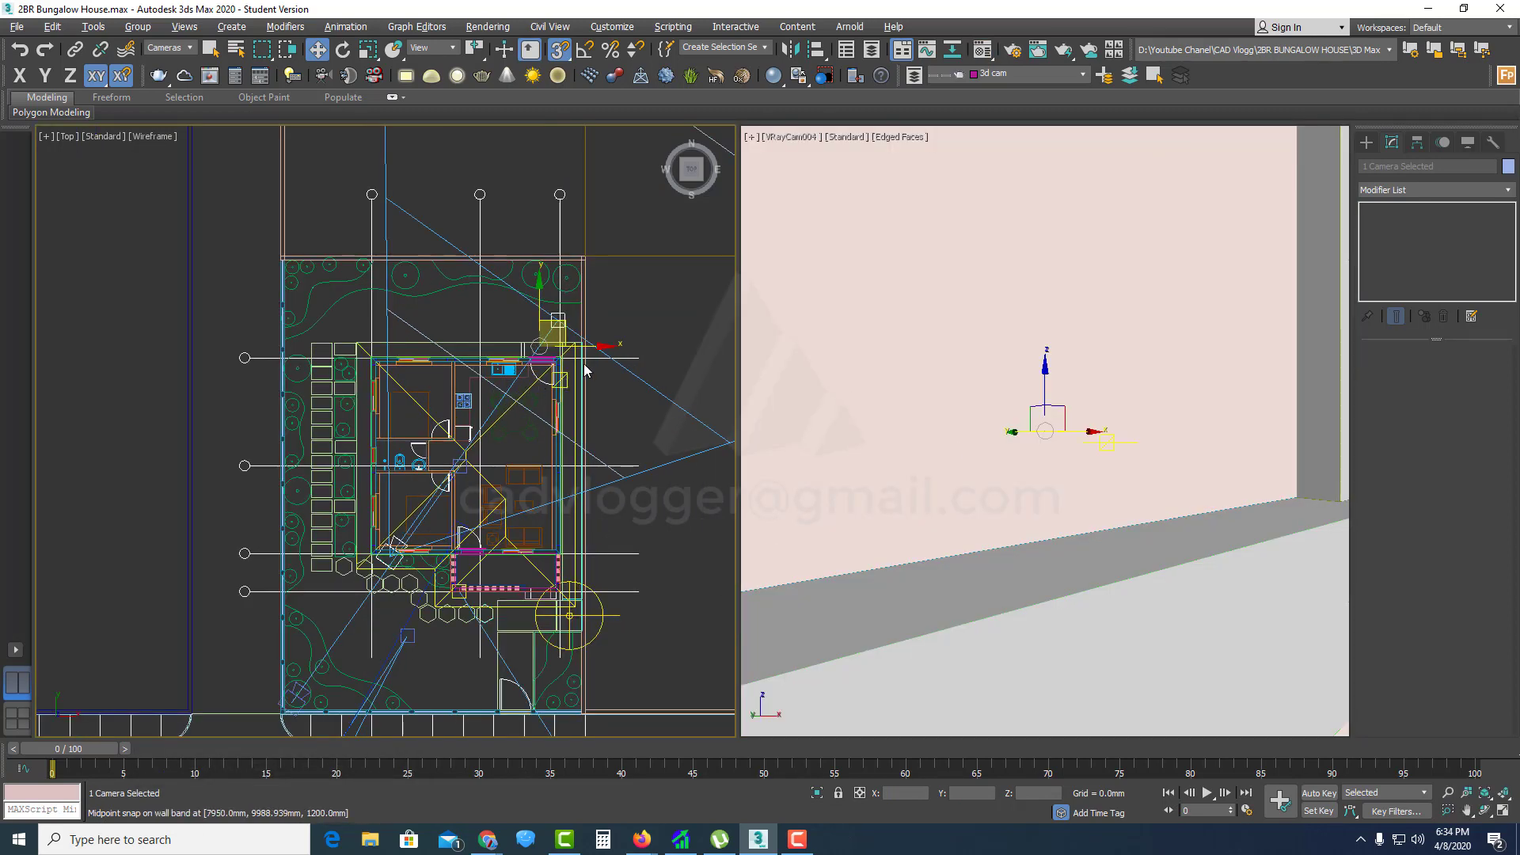
{"action": "key", "text": "s"}
{"action": "left_click_drag", "start_coordinate": [567, 321], "coordinate": [720, 312]}
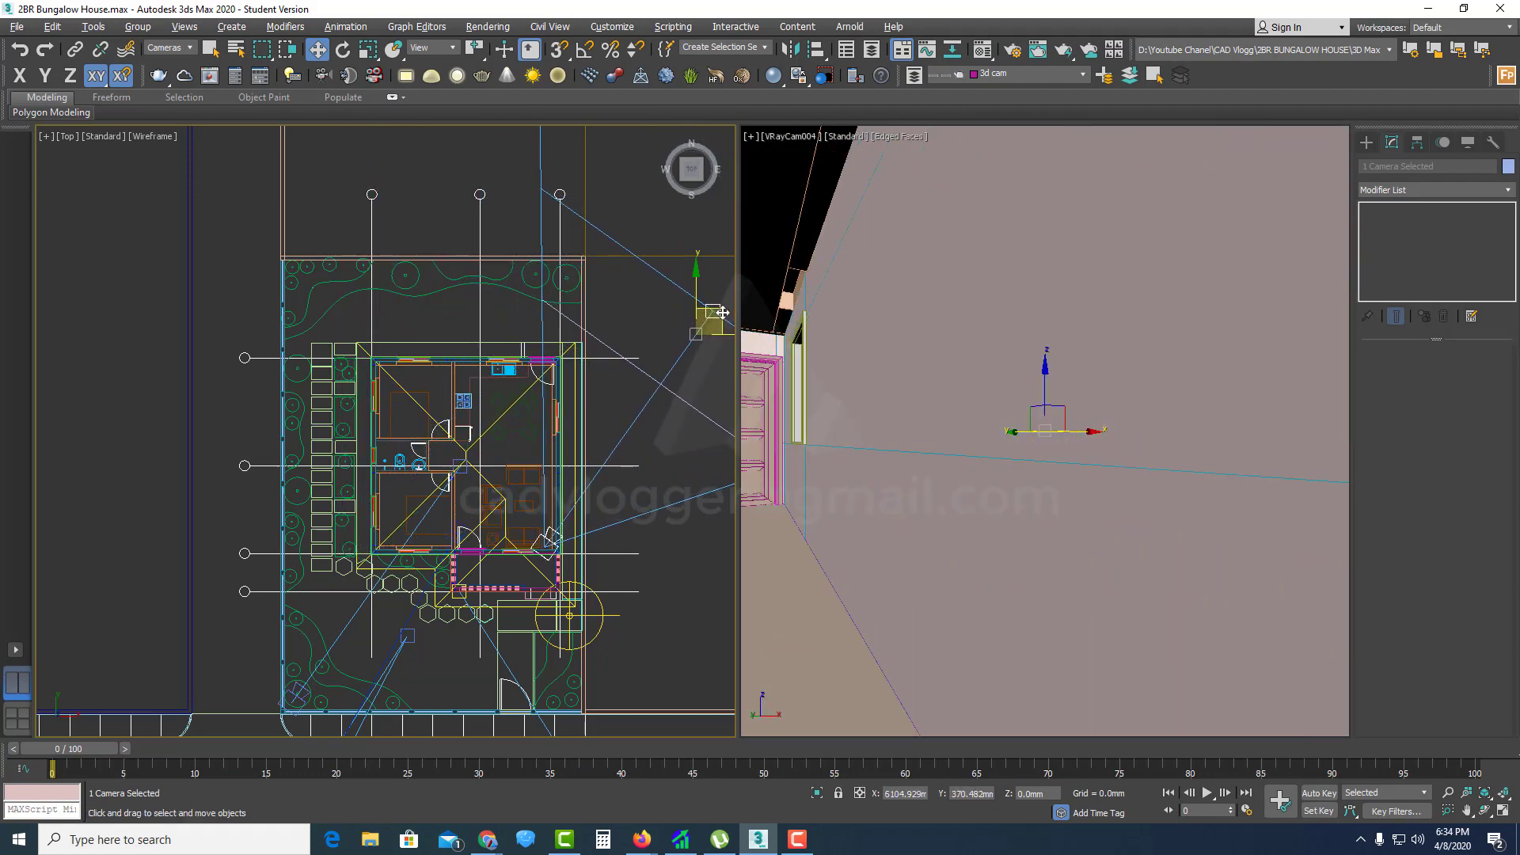
{"action": "left_click", "coordinate": [711, 348]}
{"action": "left_click", "coordinate": [714, 311]}
{"action": "left_click_drag", "start_coordinate": [584, 279], "coordinate": [472, 344]}
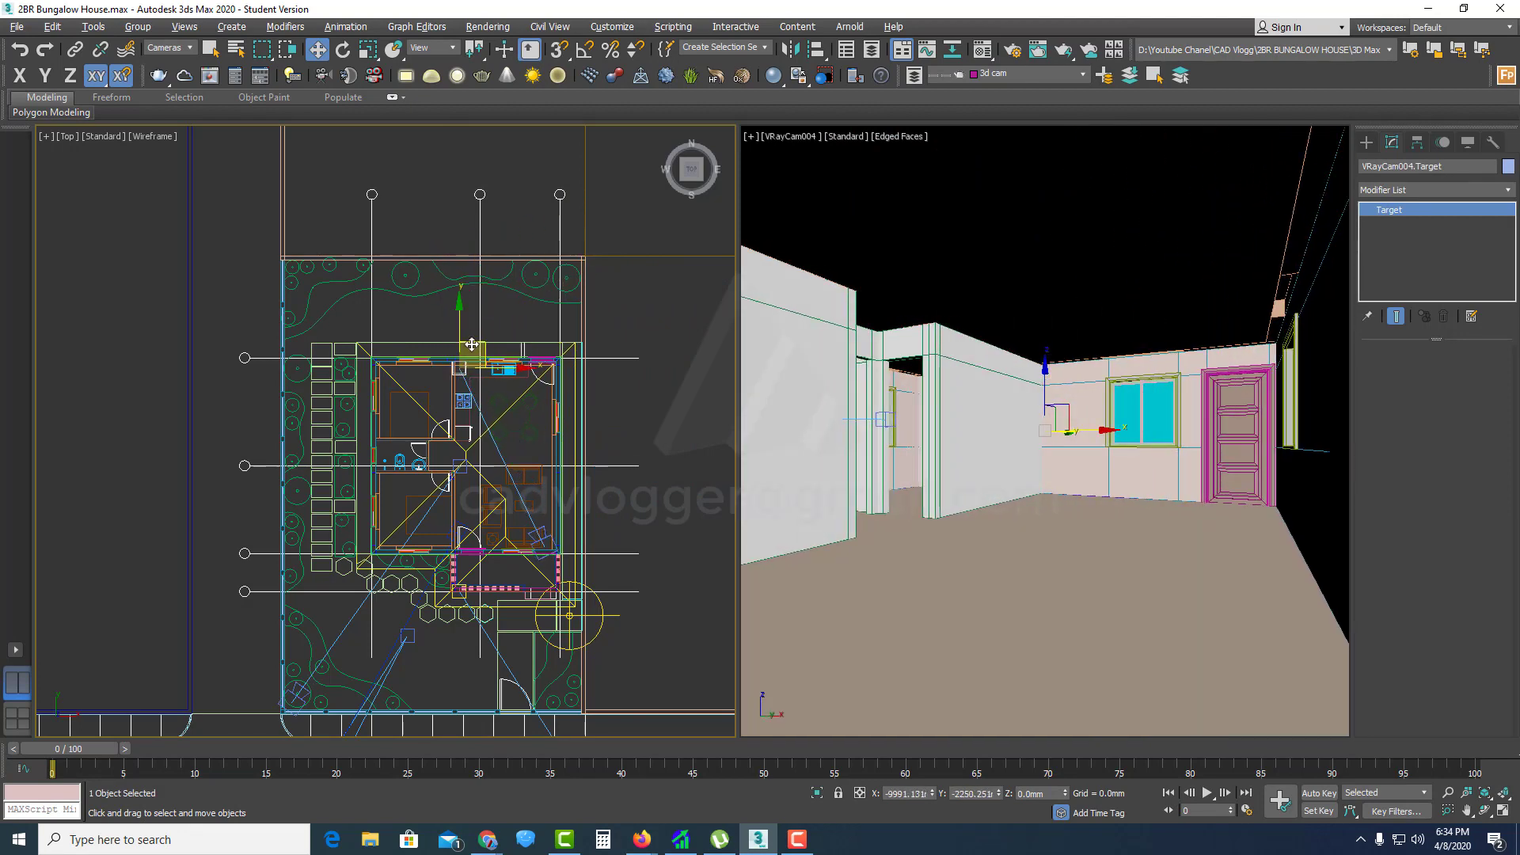
{"action": "middle_click", "coordinate": [1128, 405]}
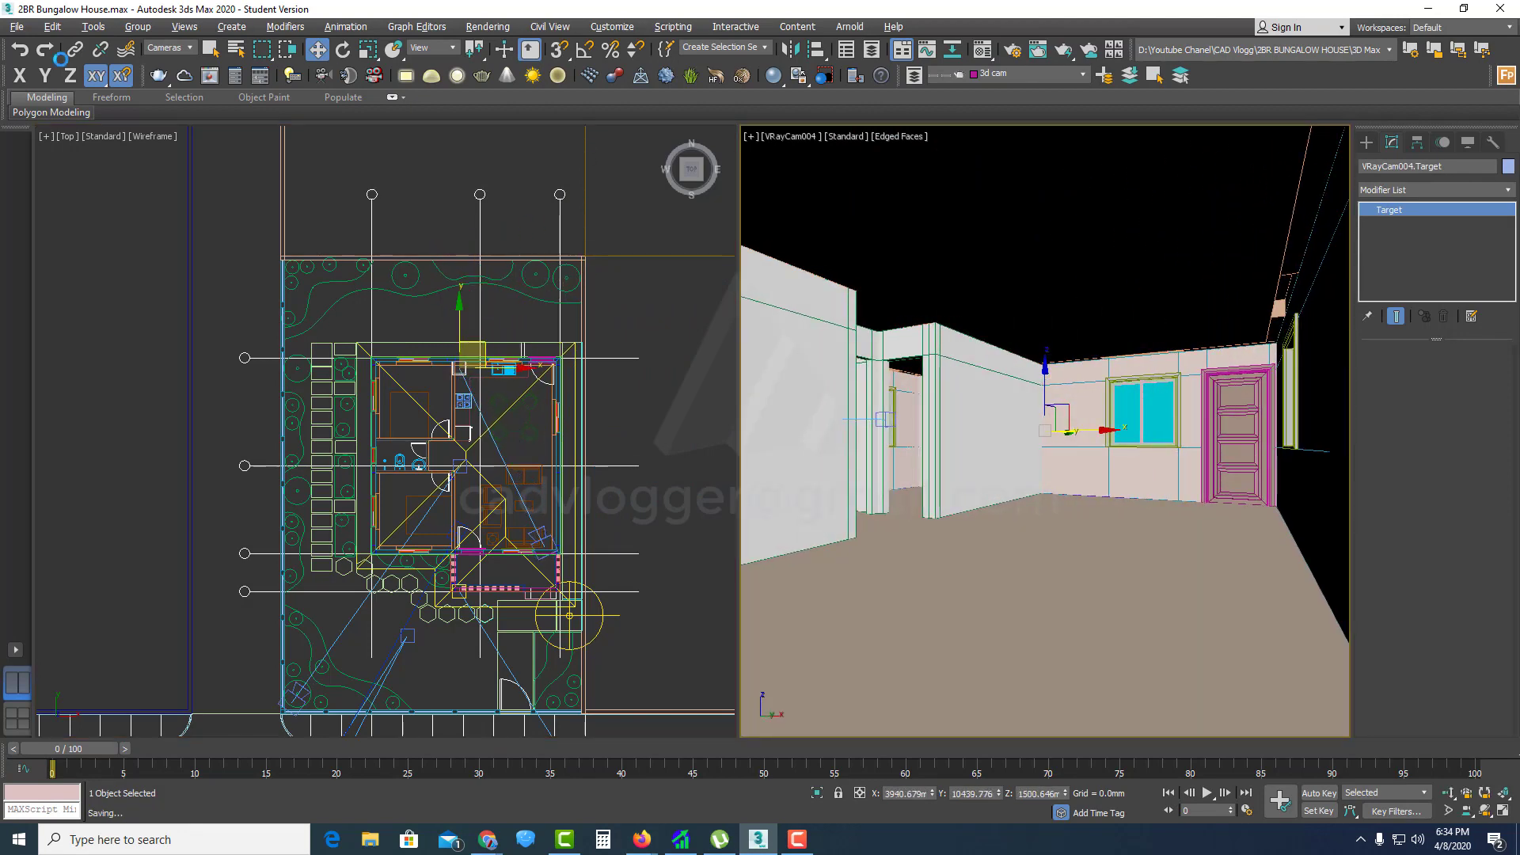
Step: Show the VRayCam004 view in the wireframe viewport and shade it with flat color and edged faces
{"action": "middle_click", "coordinate": [511, 436]}
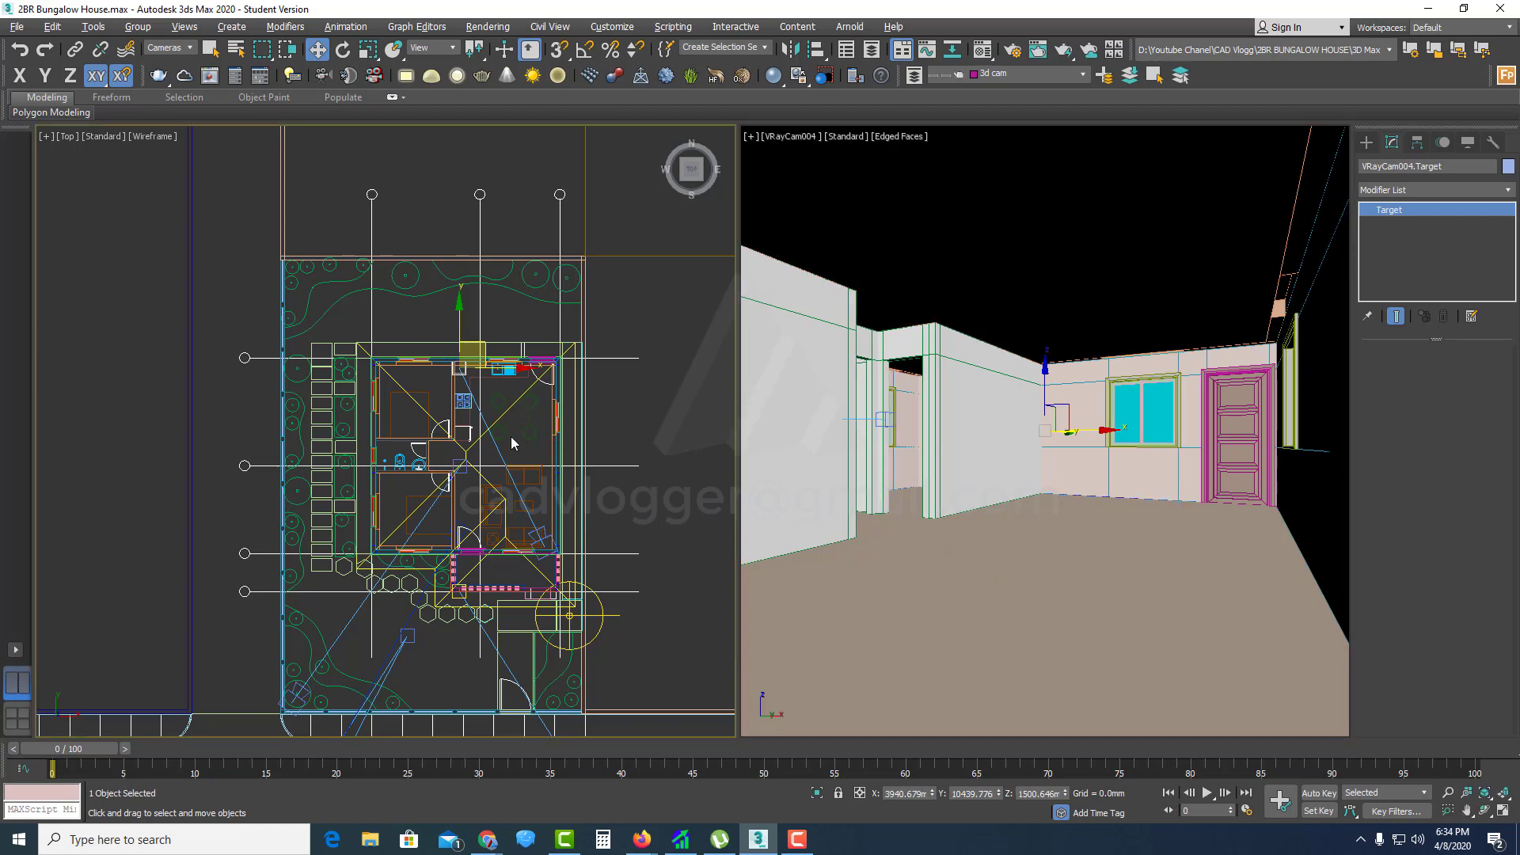
{"action": "key", "text": "c"}
{"action": "left_click", "coordinate": [705, 346]}
{"action": "double_click", "coordinate": [704, 346]}
{"action": "key", "text": "F3"}
{"action": "left_click", "coordinate": [139, 137]}
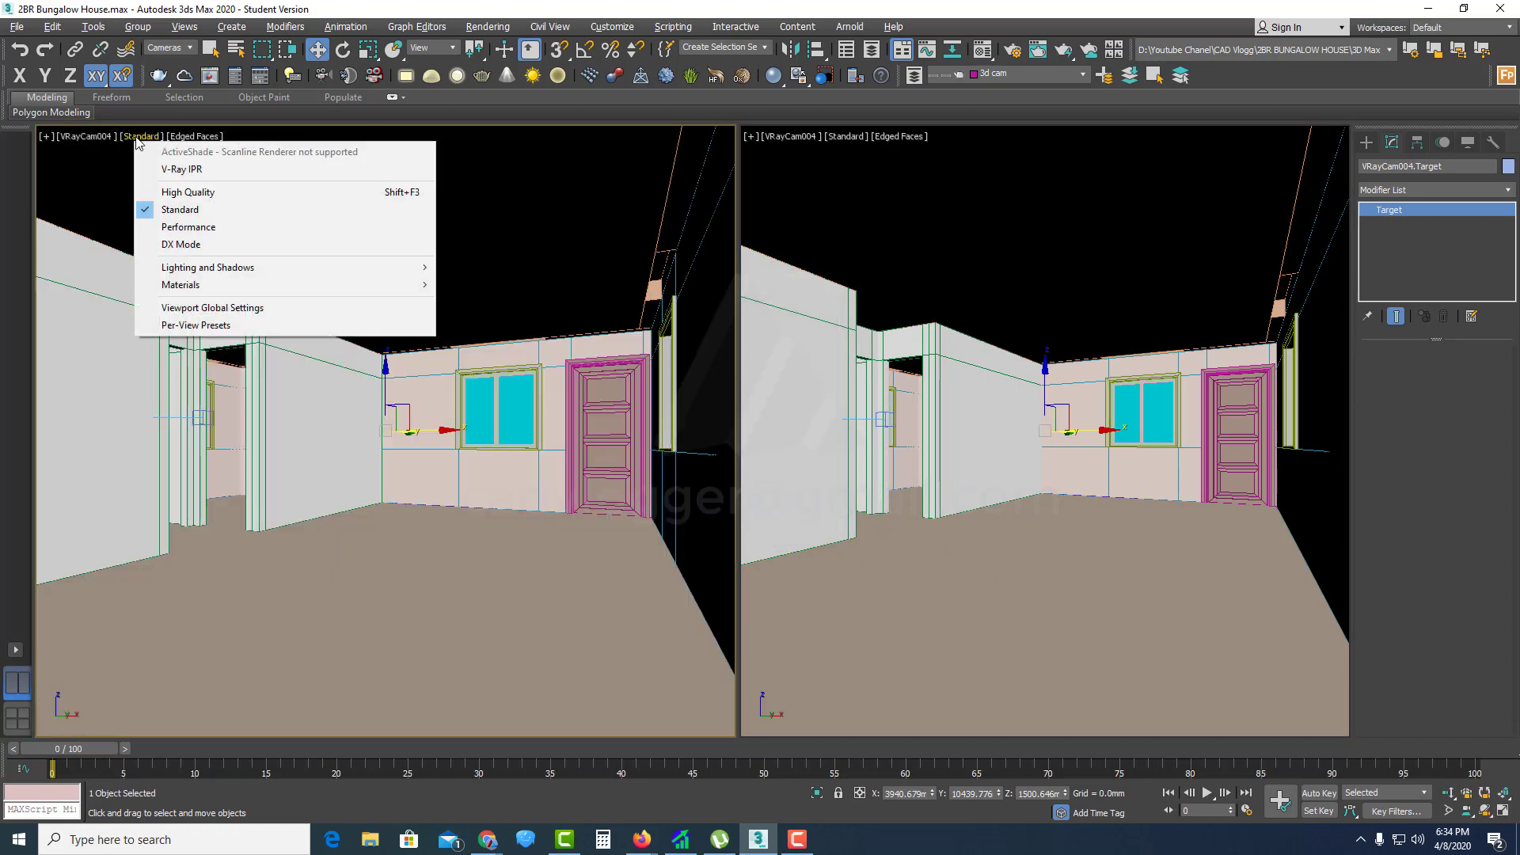
{"action": "left_click", "coordinate": [191, 137]}
{"action": "left_click", "coordinate": [208, 205]}
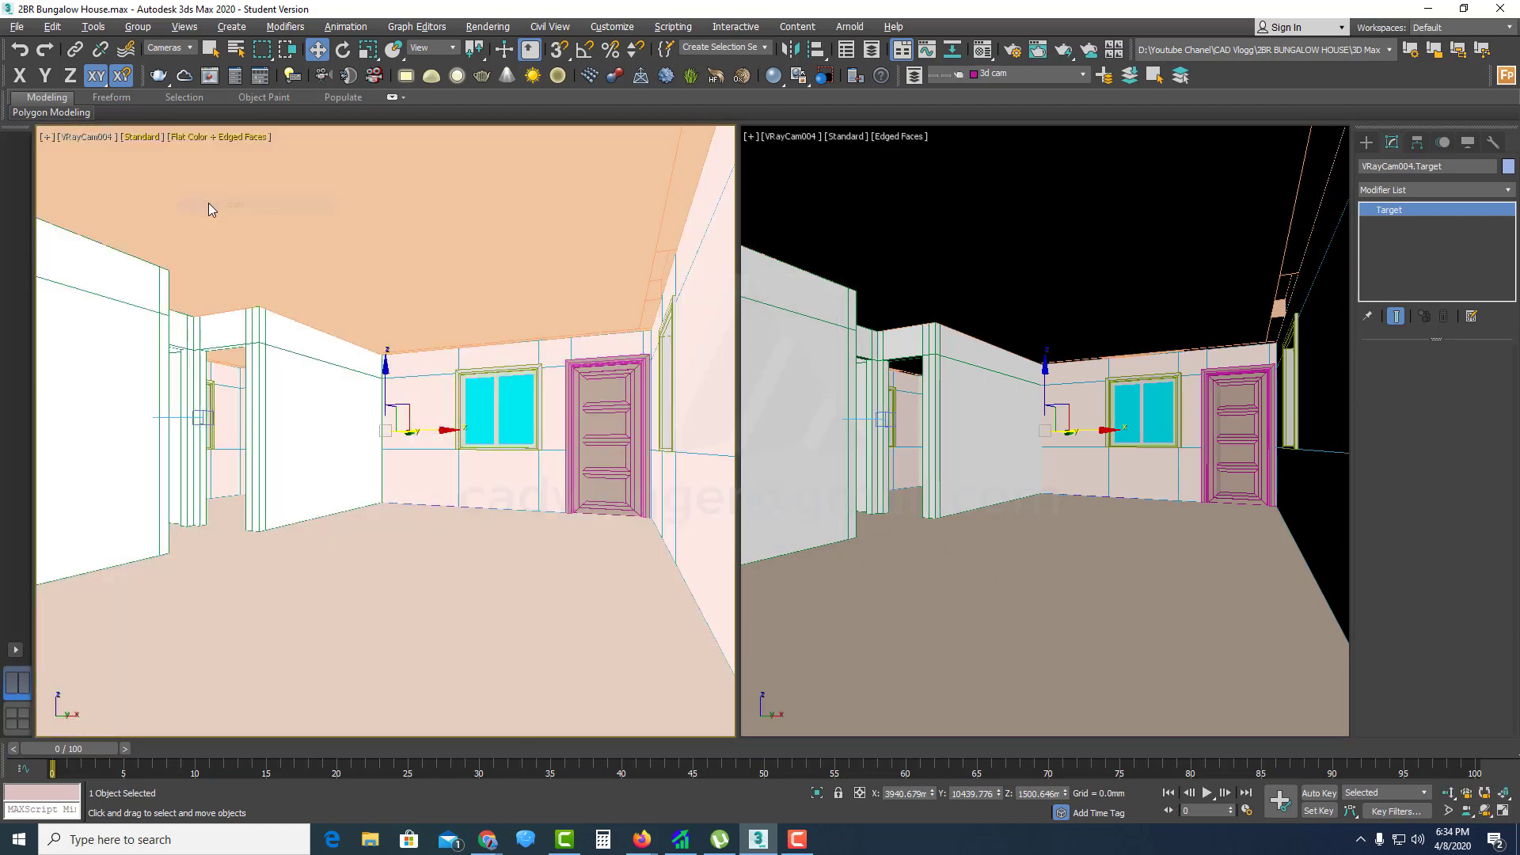
Step: Widen the other viewport and switch it from the camera to a wireframe top view of the house
{"action": "middle_click", "coordinate": [918, 376]}
{"action": "left_click_drag", "start_coordinate": [649, 274], "coordinate": [640, 275]}
{"action": "right_click", "coordinate": [900, 363]}
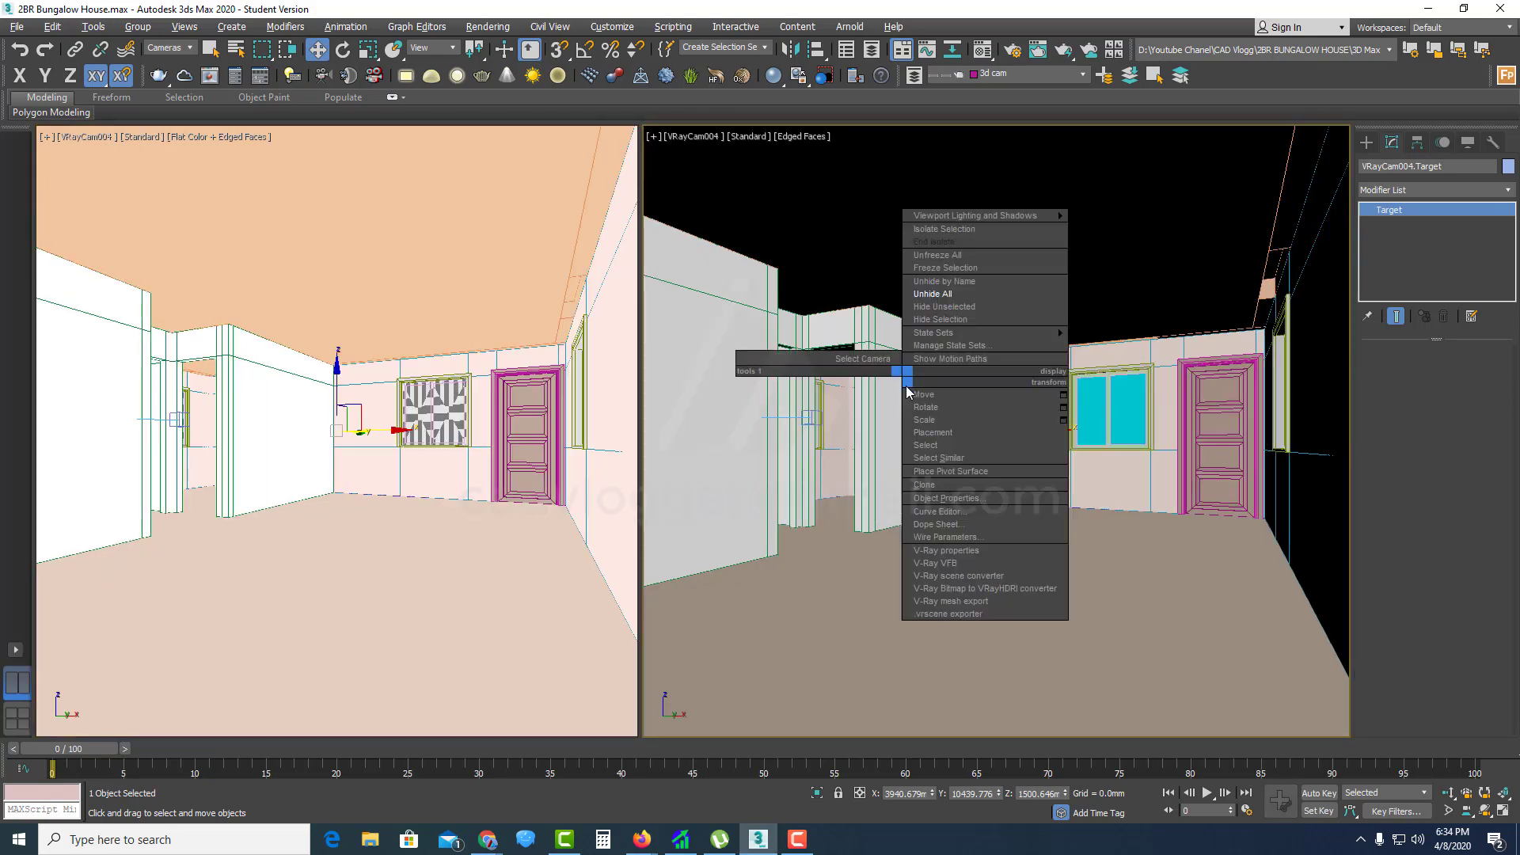
{"action": "left_click", "coordinate": [949, 420]}
{"action": "key", "text": "t"}
{"action": "key", "text": "z"}
{"action": "scroll", "coordinate": [953, 430], "scroll_direction": "down", "scroll_amount": 10}
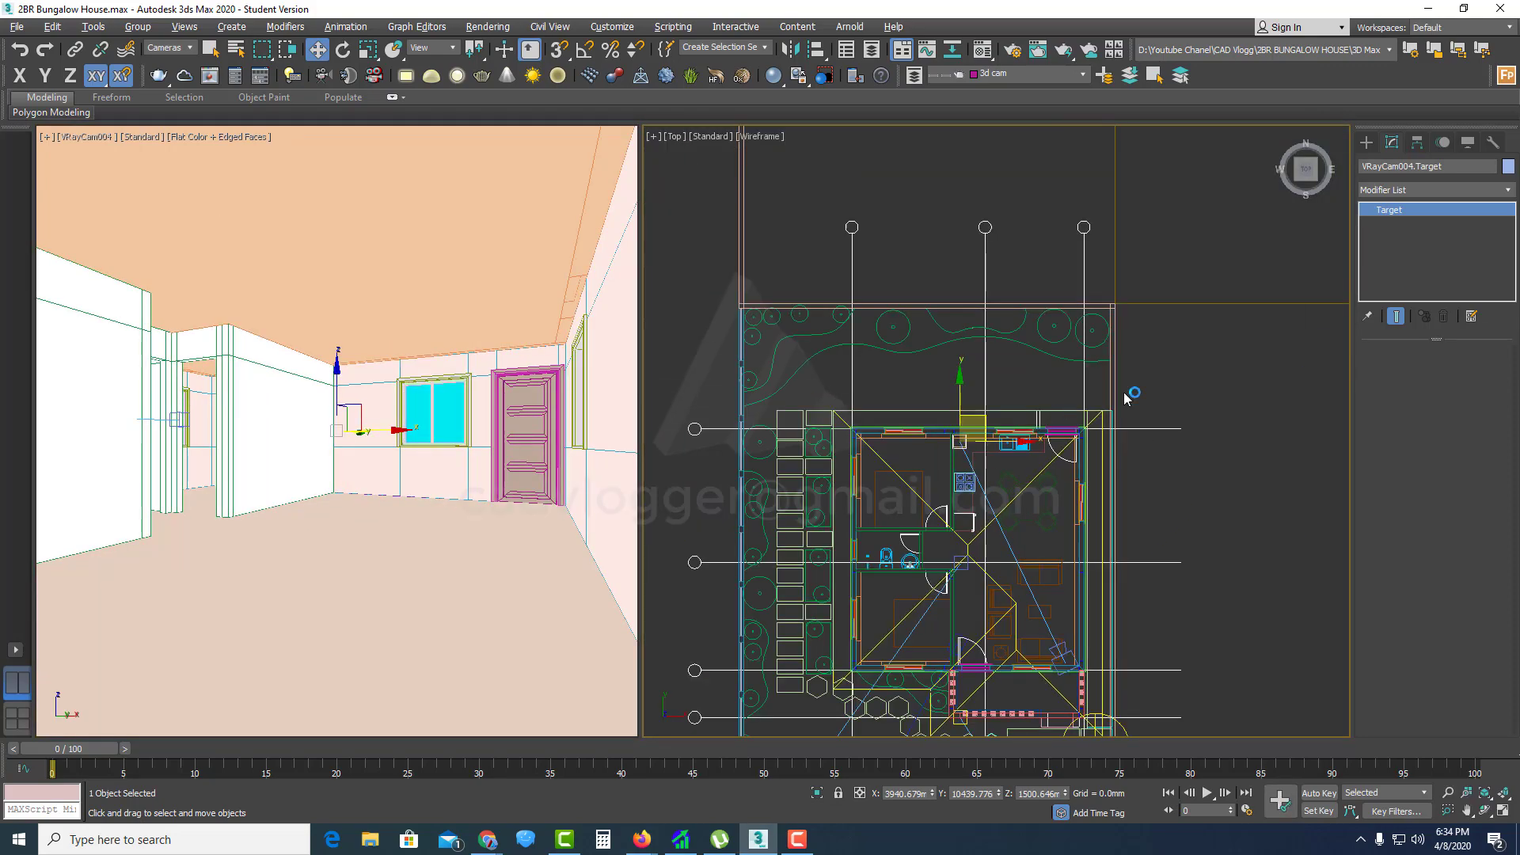
{"action": "left_click", "coordinate": [1004, 418]}
{"action": "middle_click_drag", "start_coordinate": [1005, 417], "coordinate": [1061, 396], "text": "alt"}
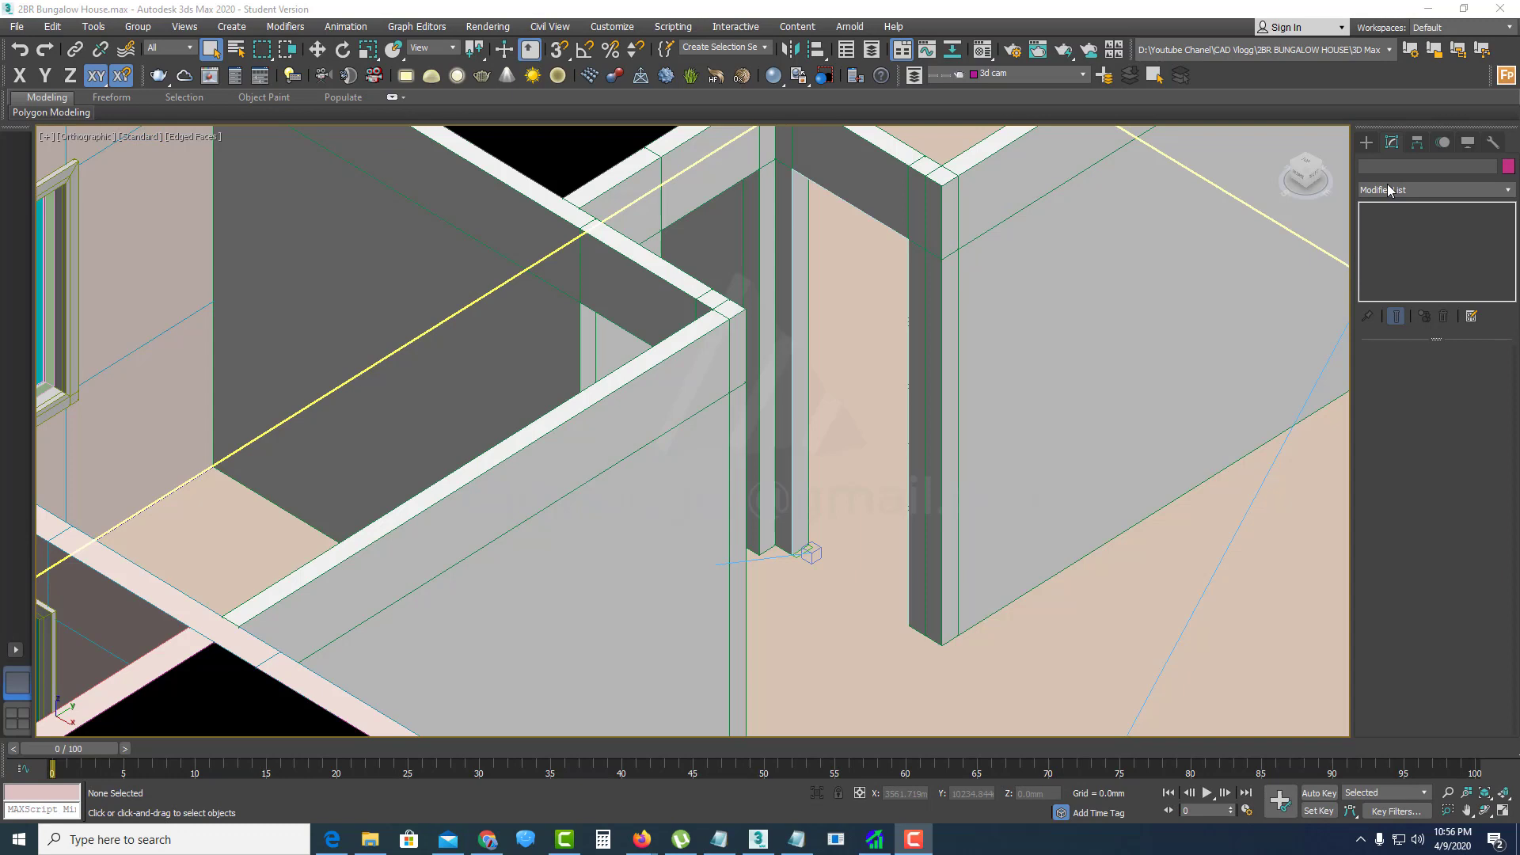
Step: With AutoGrid, draw a 2100 × 700 mm plane with one length and one width segment across the interior door opening and convert it to editable poly
{"action": "left_click", "coordinate": [1366, 143]}
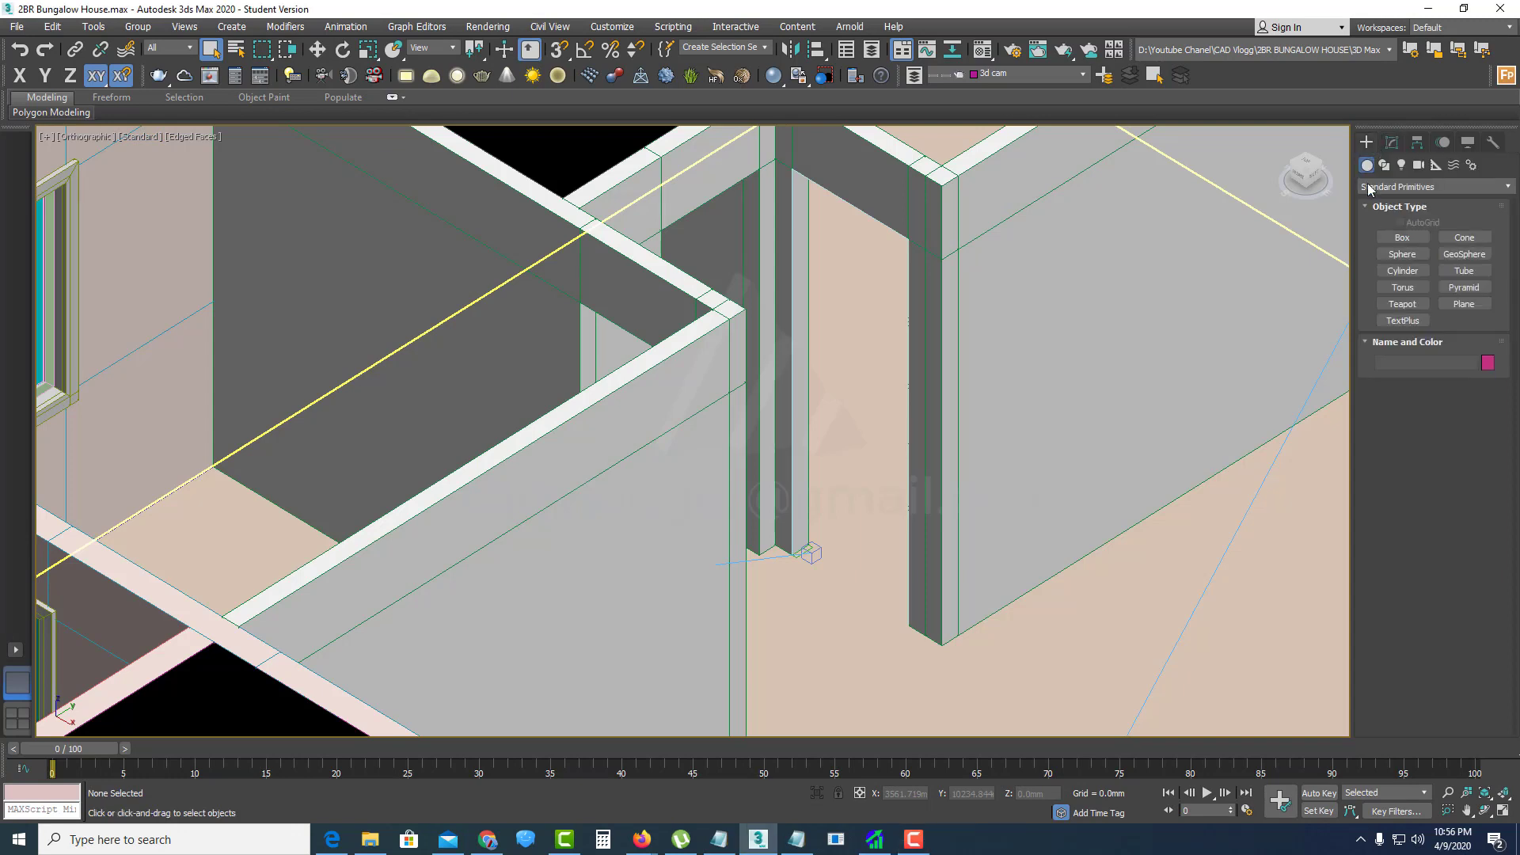
{"action": "left_click", "coordinate": [1461, 304]}
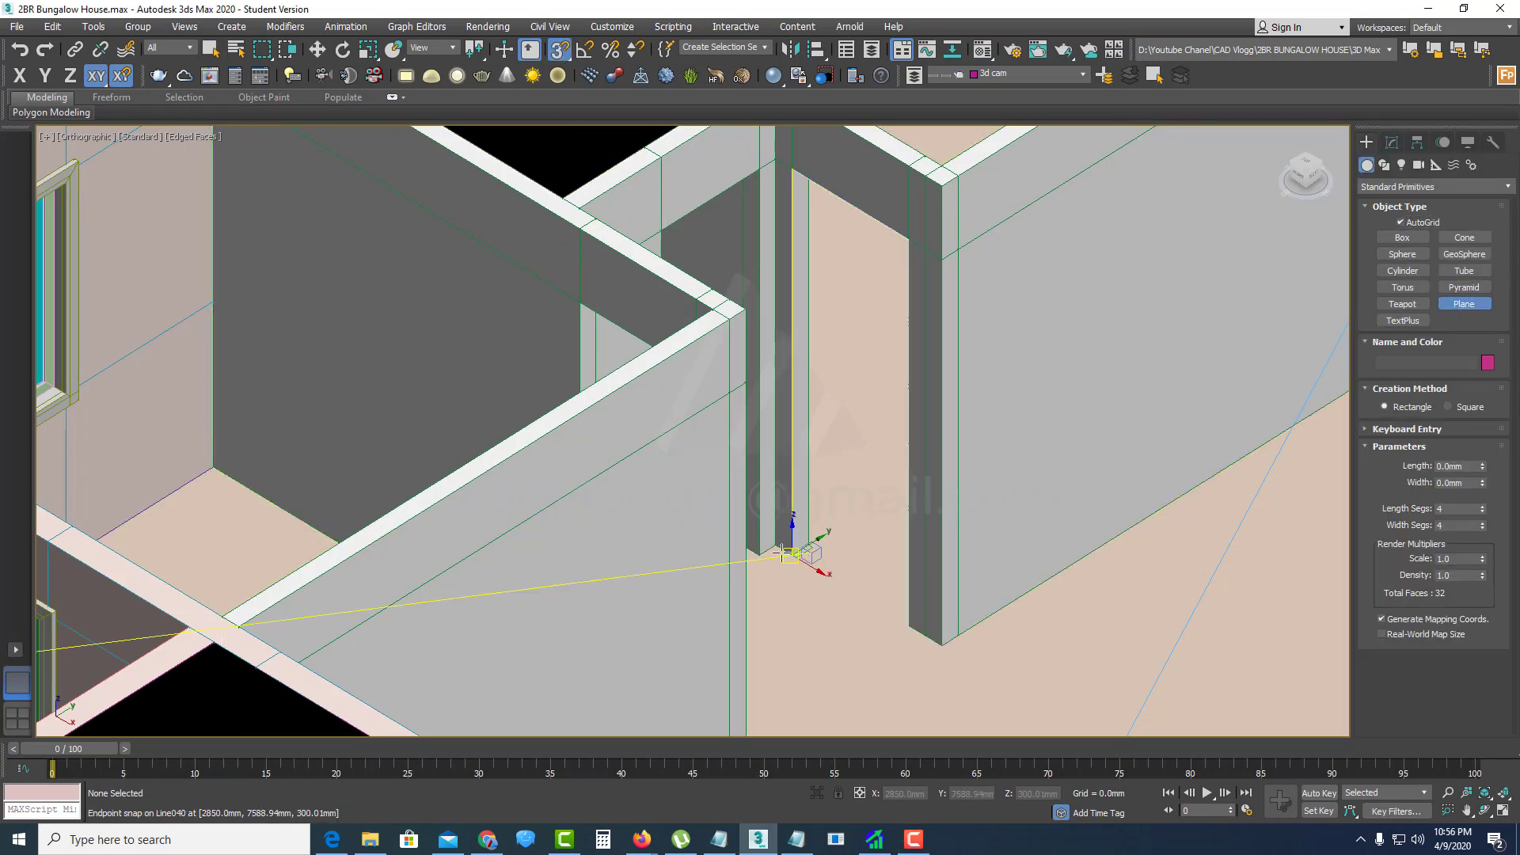
{"action": "left_click_drag", "start_coordinate": [783, 552], "coordinate": [924, 288]}
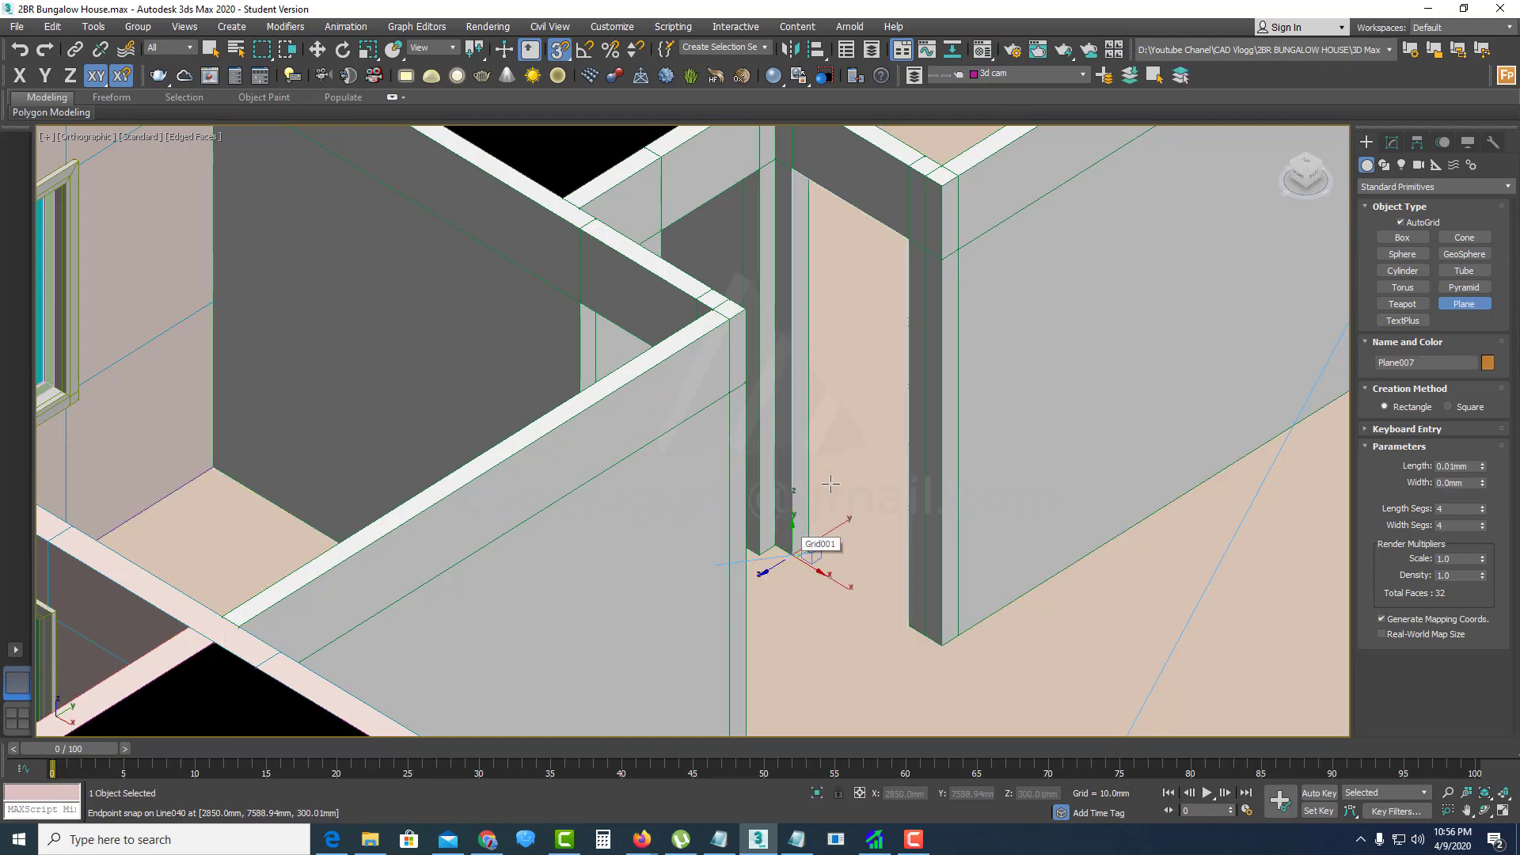
{"action": "left_click_drag", "start_coordinate": [789, 554], "coordinate": [909, 237]}
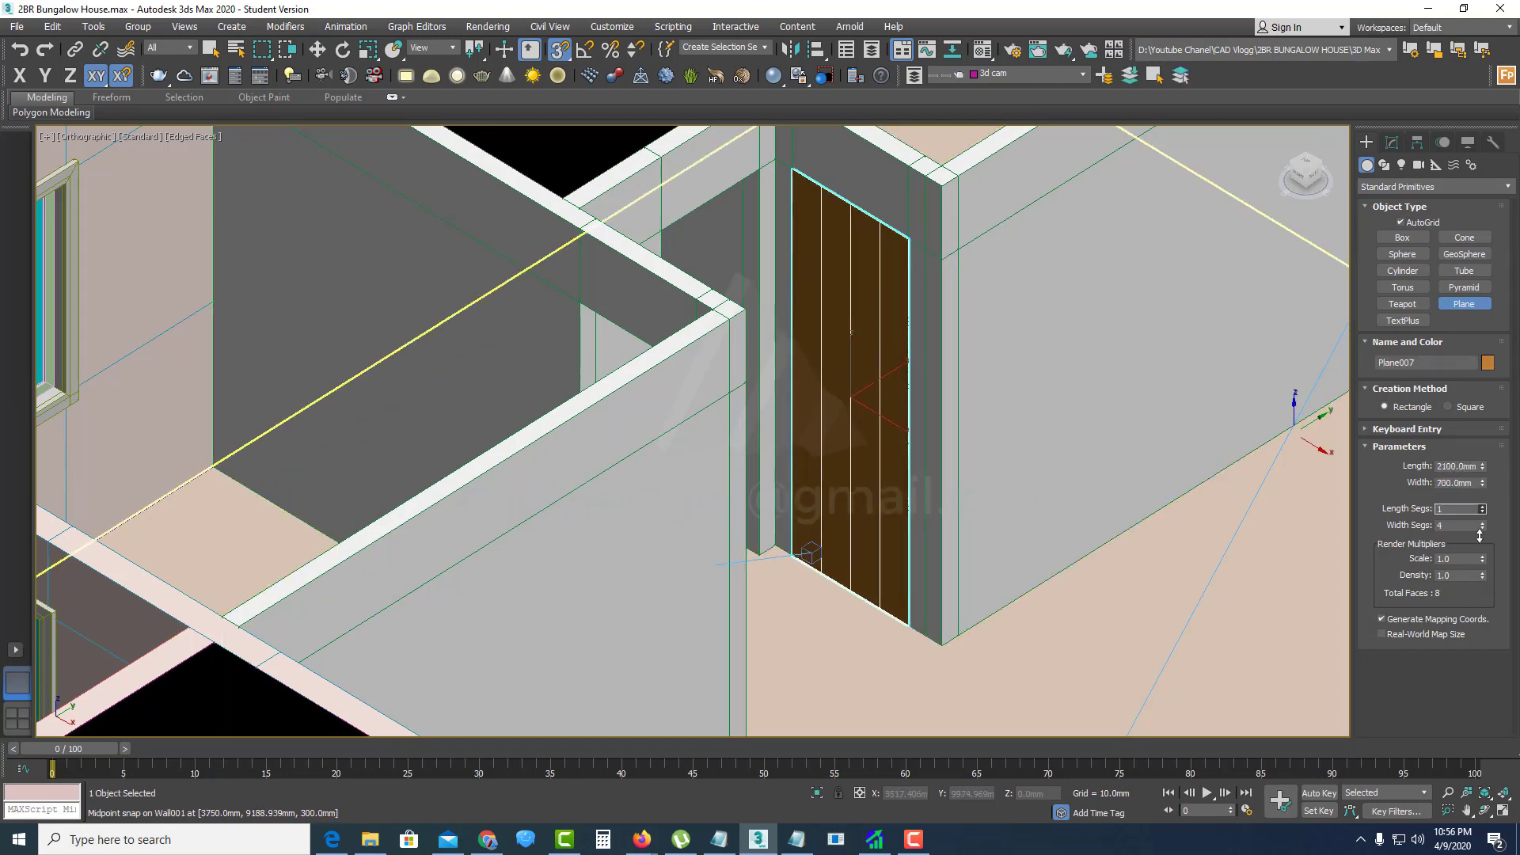
{"action": "right_click", "coordinate": [868, 288]}
{"action": "right_click", "coordinate": [868, 289]}
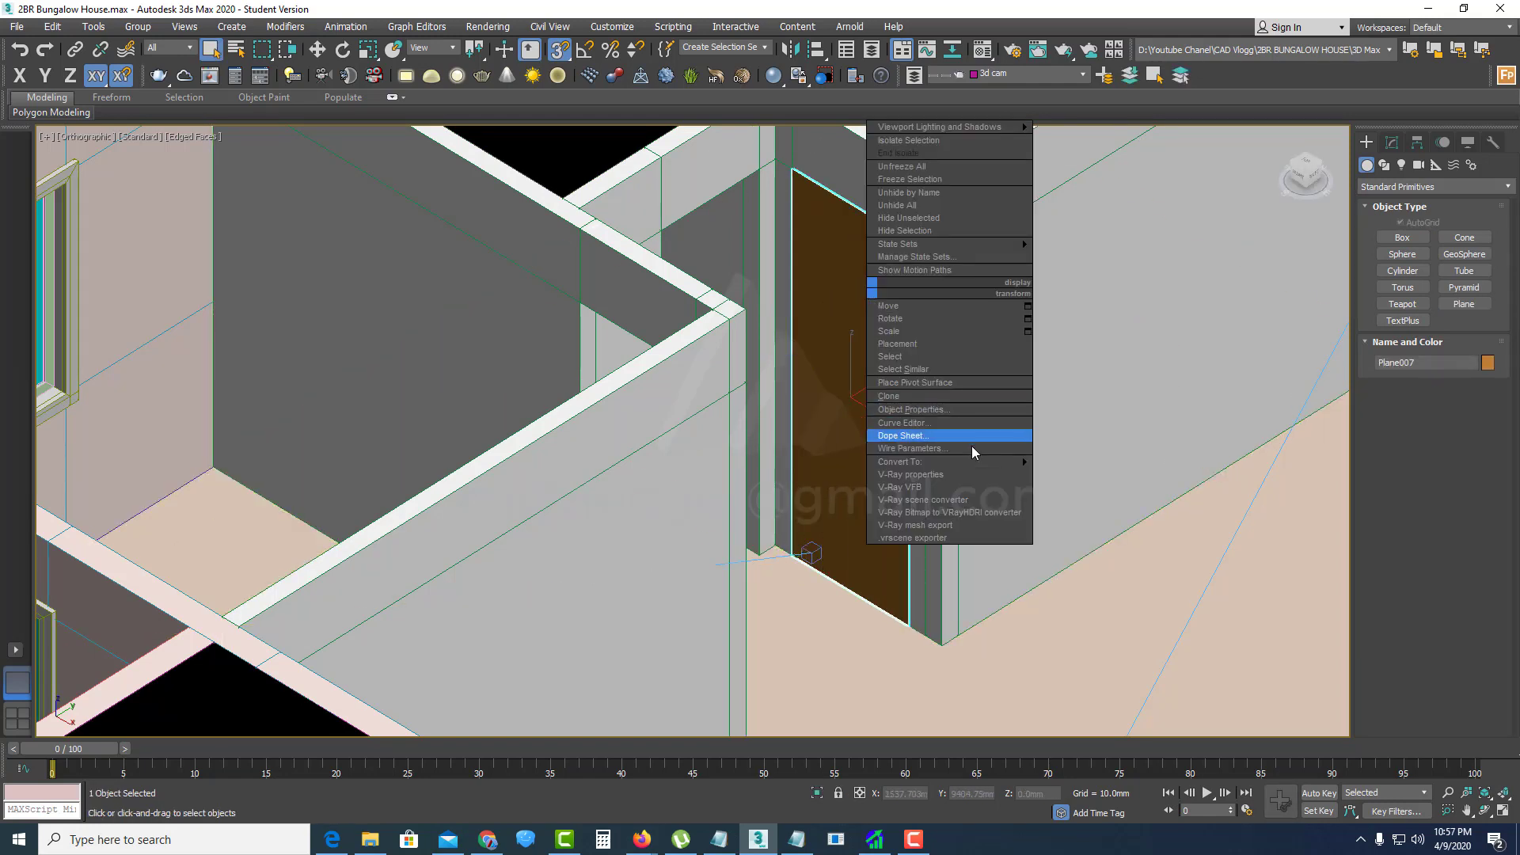
{"action": "left_click", "coordinate": [1089, 475]}
Step: Inset the door plane's polygon and delete the inner polygon so that only a narrow frame remains
{"action": "key", "text": "4"}
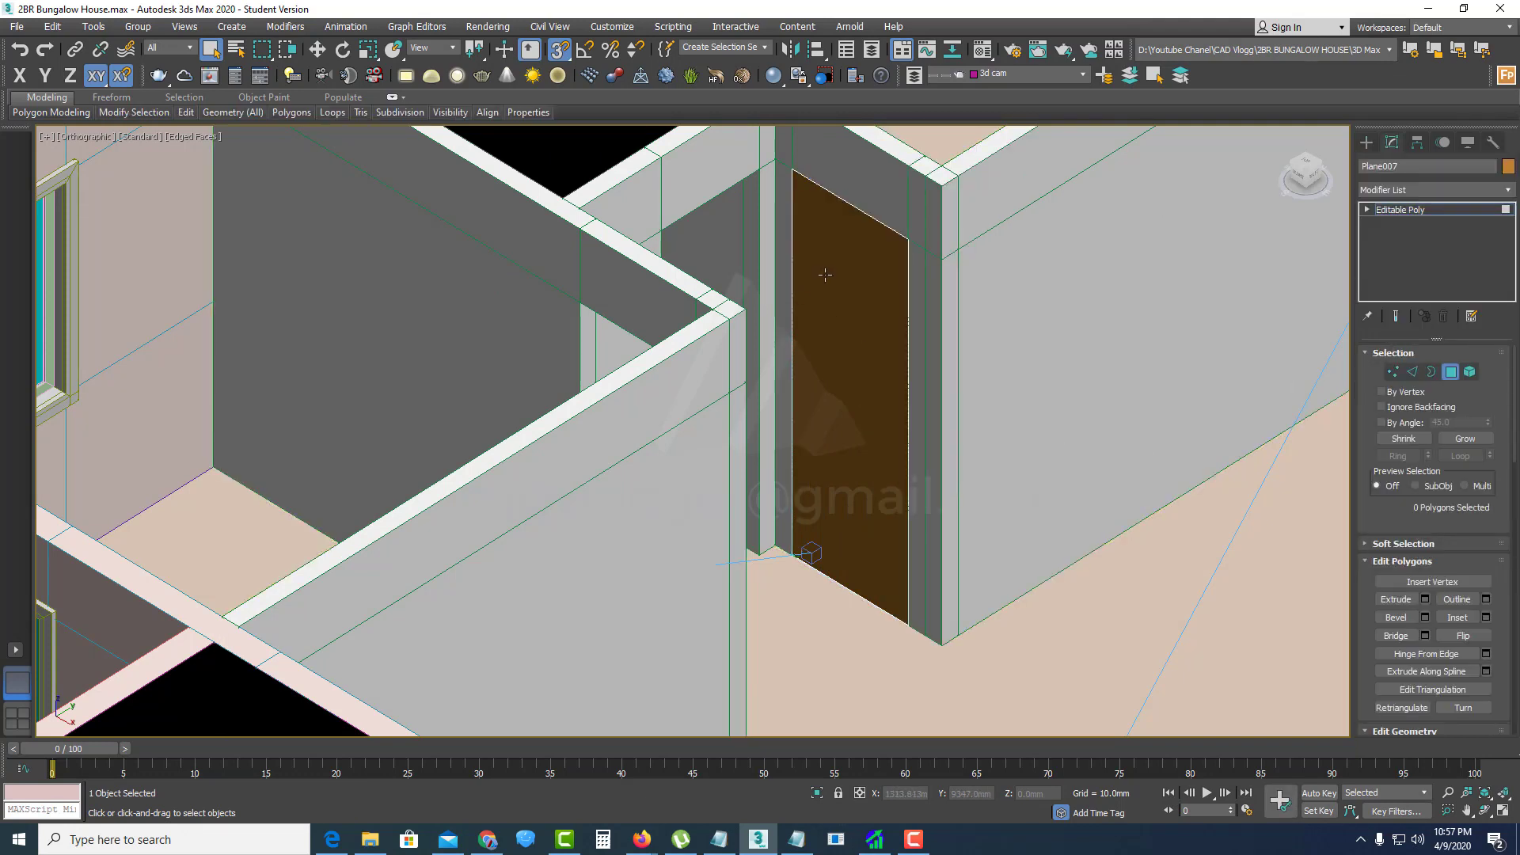
{"action": "left_click", "coordinate": [823, 317]}
{"action": "right_click", "coordinate": [821, 271]}
{"action": "left_click", "coordinate": [660, 354]}
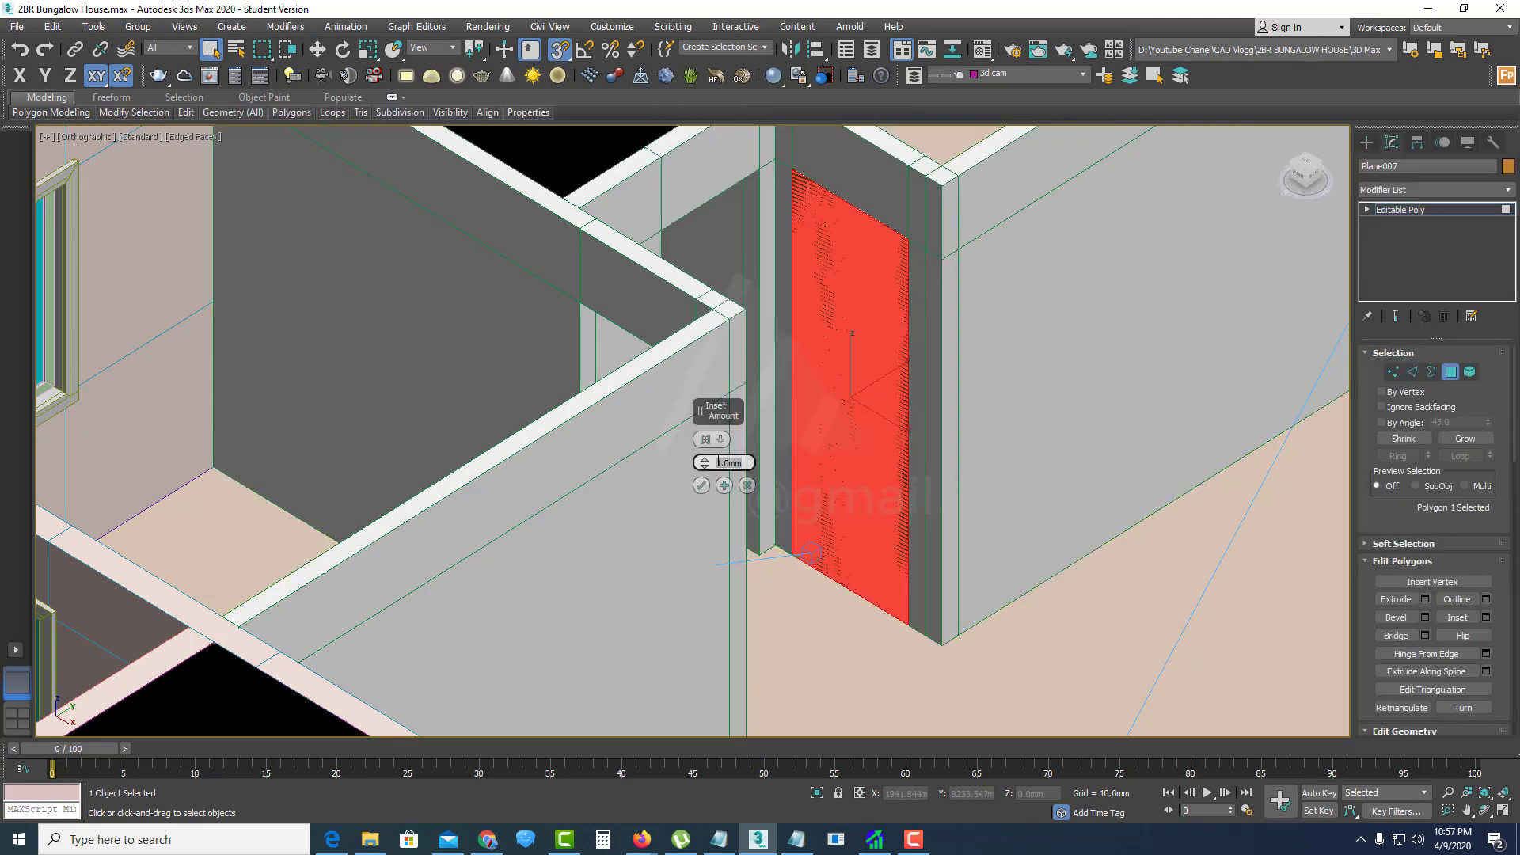
{"action": "left_click", "coordinate": [701, 486]}
{"action": "left_click", "coordinate": [863, 605]}
Step: Move the door frame's two inner bottom vertices down to the floor level at Z 300 mm
{"action": "scroll", "coordinate": [914, 450], "scroll_direction": "up", "scroll_amount": 5}
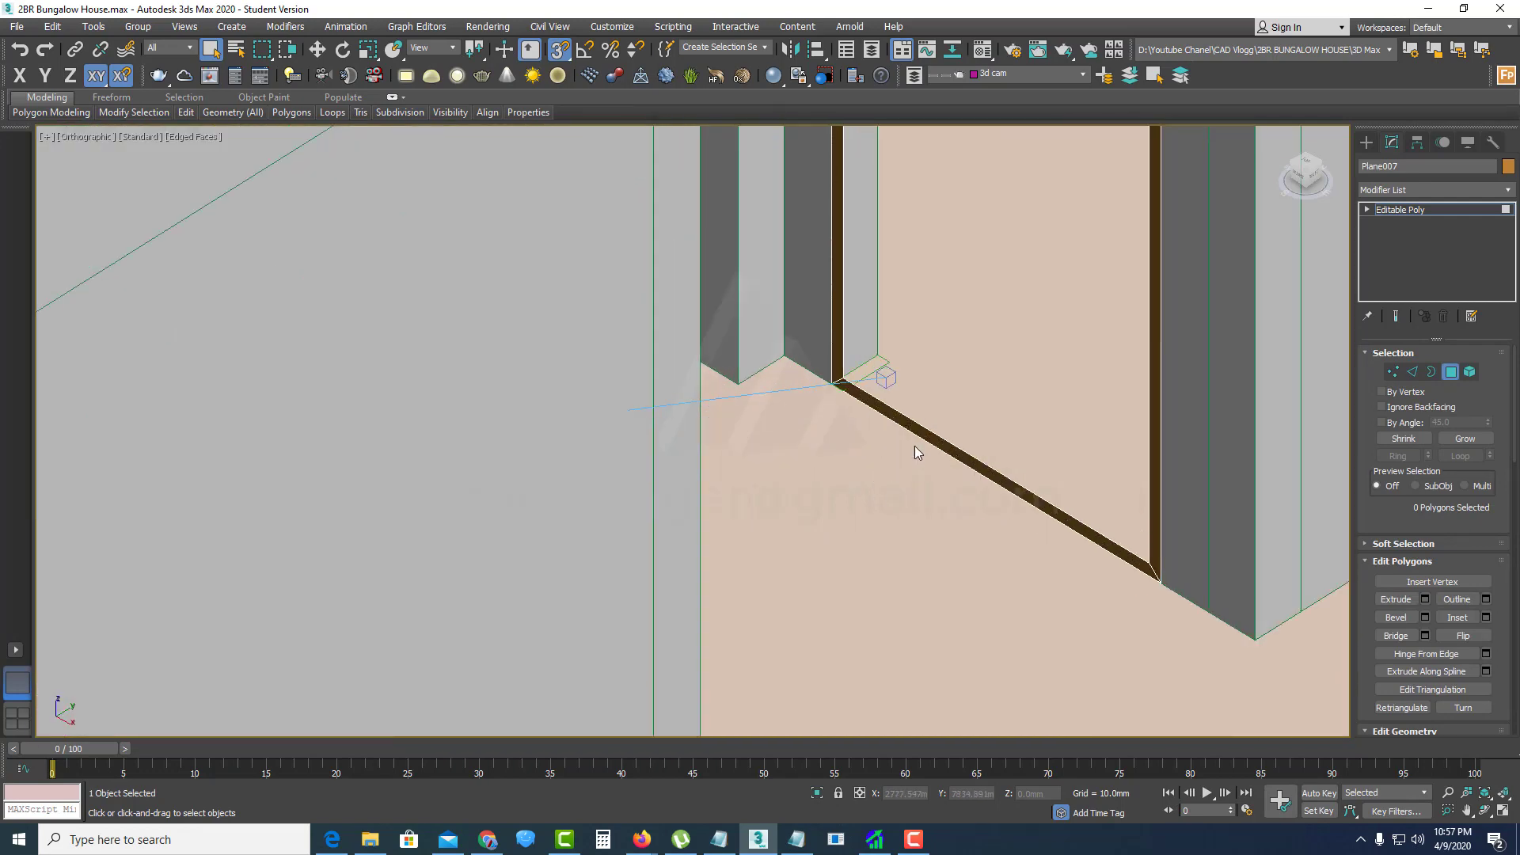
{"action": "left_click", "coordinate": [1393, 371]}
{"action": "left_click", "coordinate": [844, 379]}
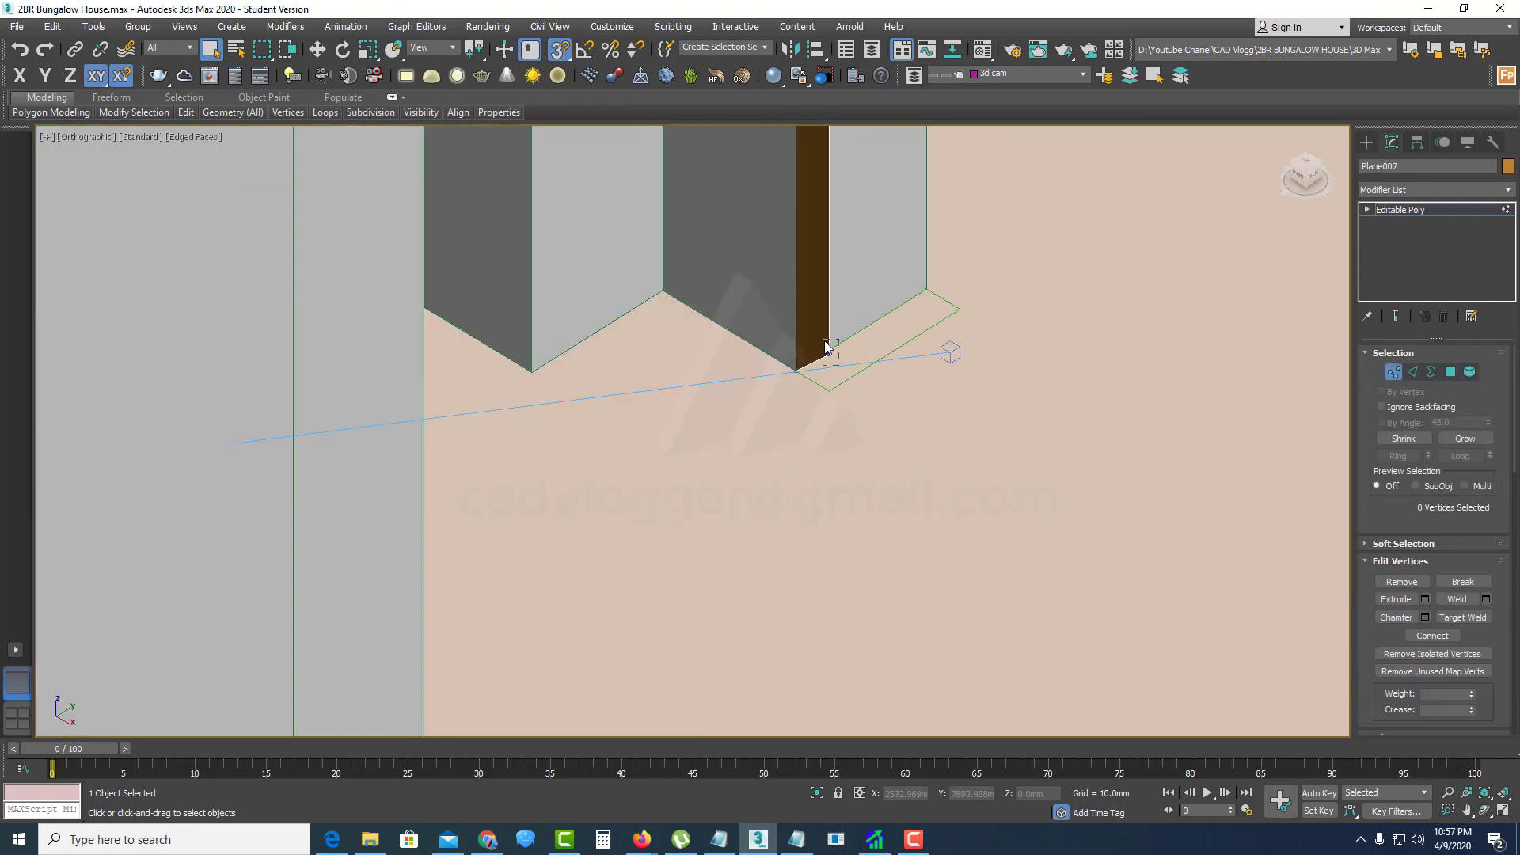
{"action": "scroll", "coordinate": [839, 372], "scroll_direction": "up", "scroll_amount": 3}
{"action": "left_click", "coordinate": [1045, 511], "text": "ctrl"}
{"action": "scroll", "coordinate": [1040, 504], "scroll_direction": "up", "scroll_amount": 4}
{"action": "key", "text": "w"}
{"action": "scroll", "coordinate": [927, 428], "scroll_direction": "down", "scroll_amount": 4}
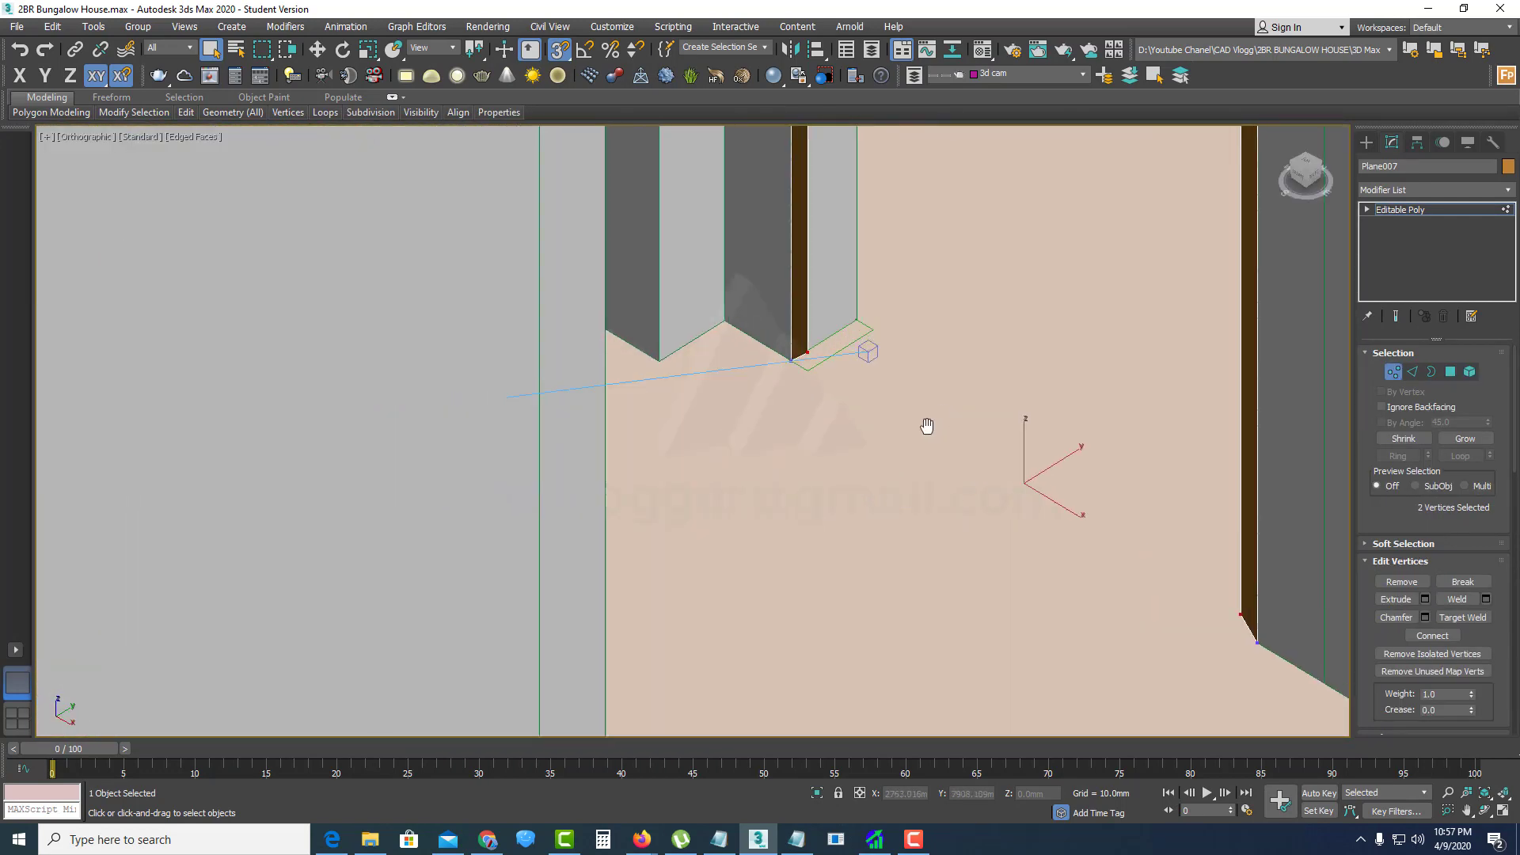
{"action": "left_click_drag", "start_coordinate": [1231, 636], "coordinate": [1227, 634]}
{"action": "scroll", "coordinate": [950, 475], "scroll_direction": "down", "scroll_amount": 5}
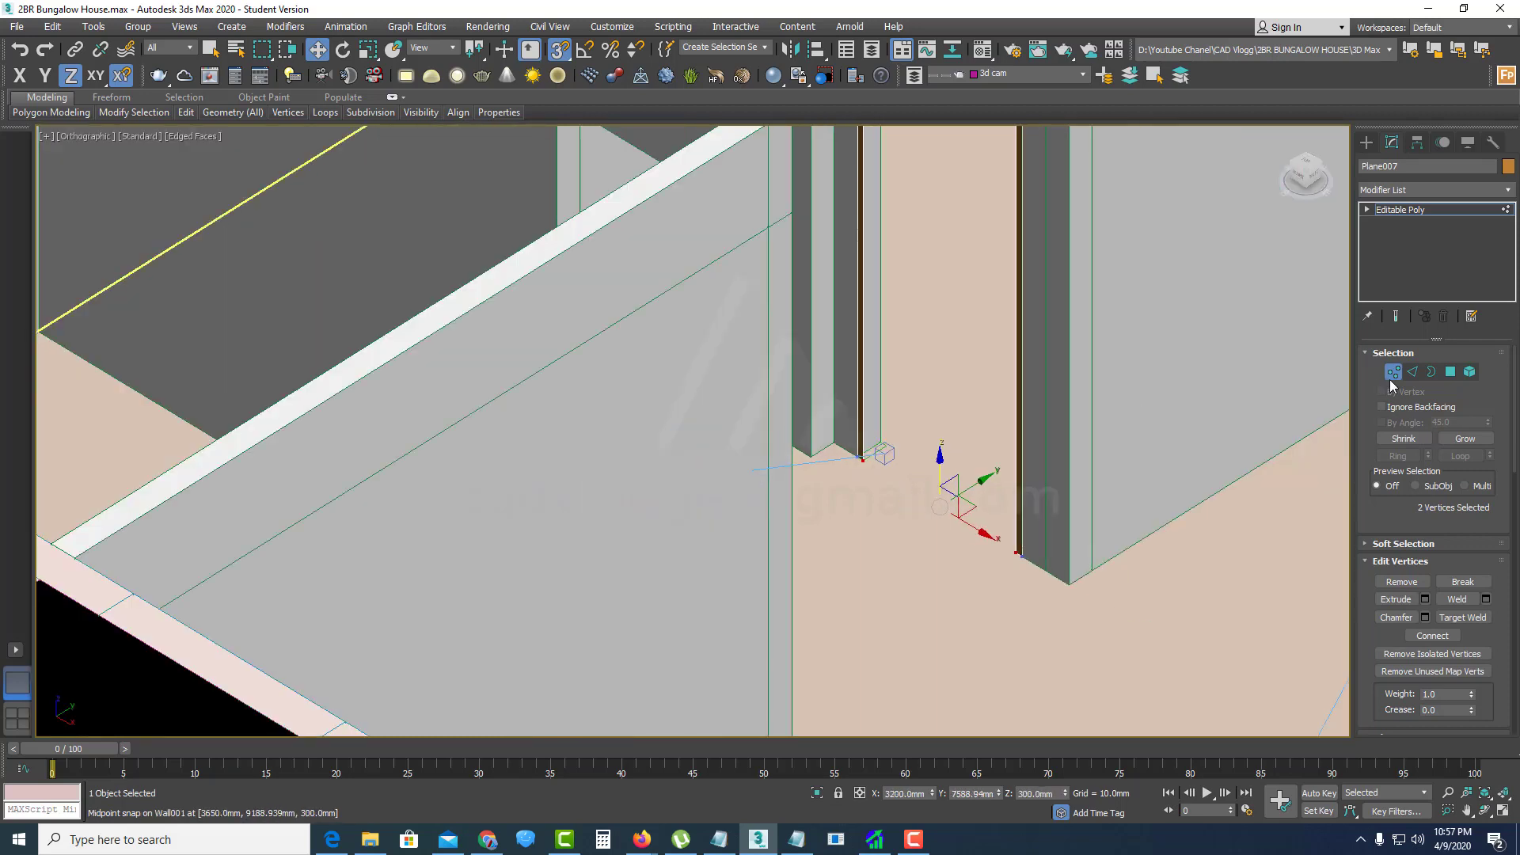
Step: Add a Shell modifier to the door frame with outer amount 0 mm and inner amount 150 mm
{"action": "left_click", "coordinate": [1417, 209]}
{"action": "left_click", "coordinate": [1461, 188]}
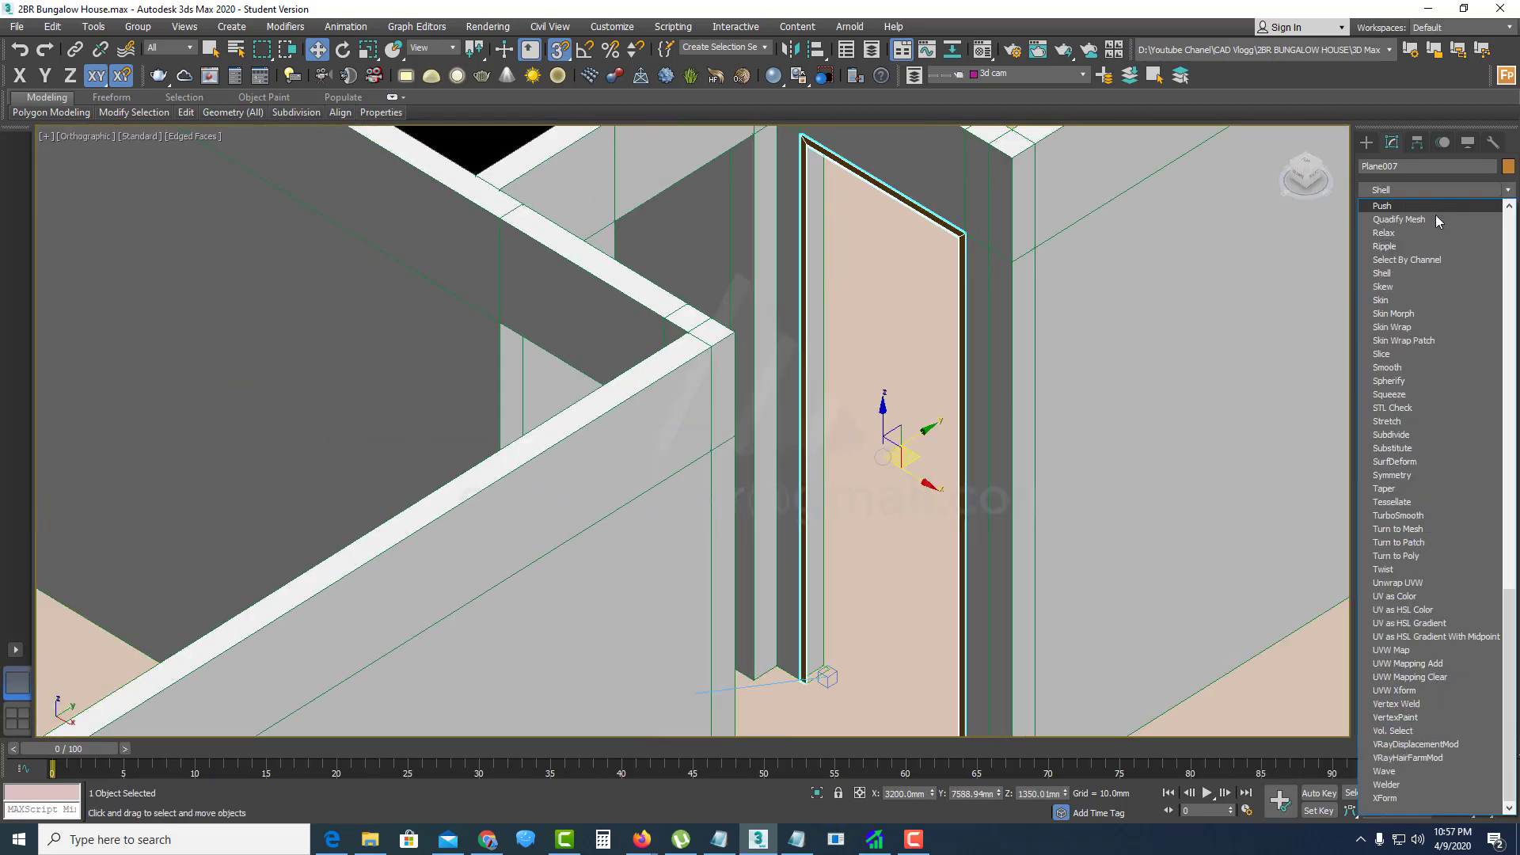
{"action": "left_click", "coordinate": [1405, 277]}
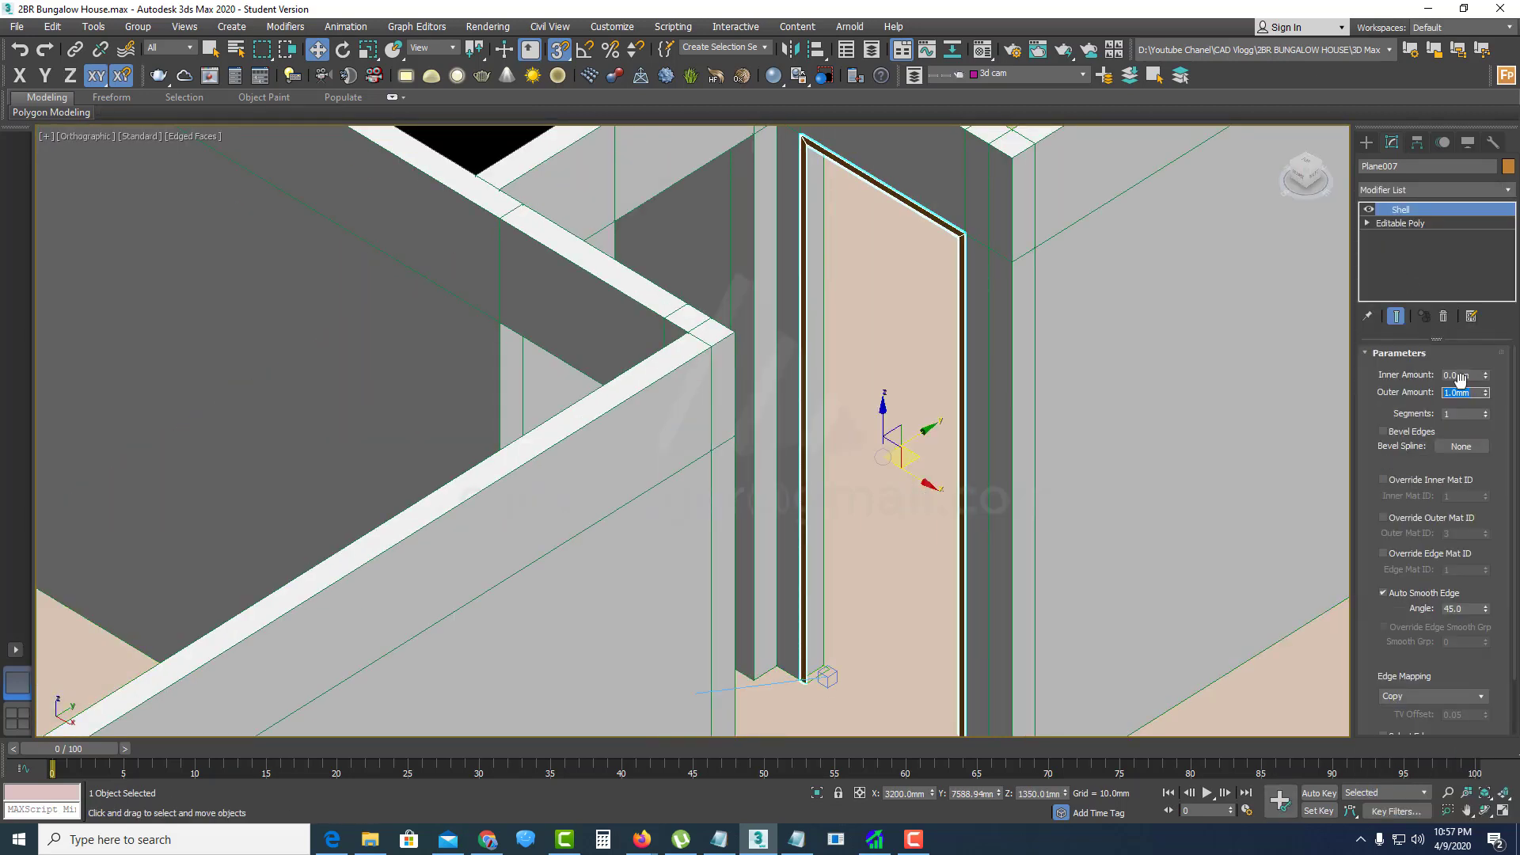
{"action": "type", "text": "150"}
{"action": "key", "text": "Return"}
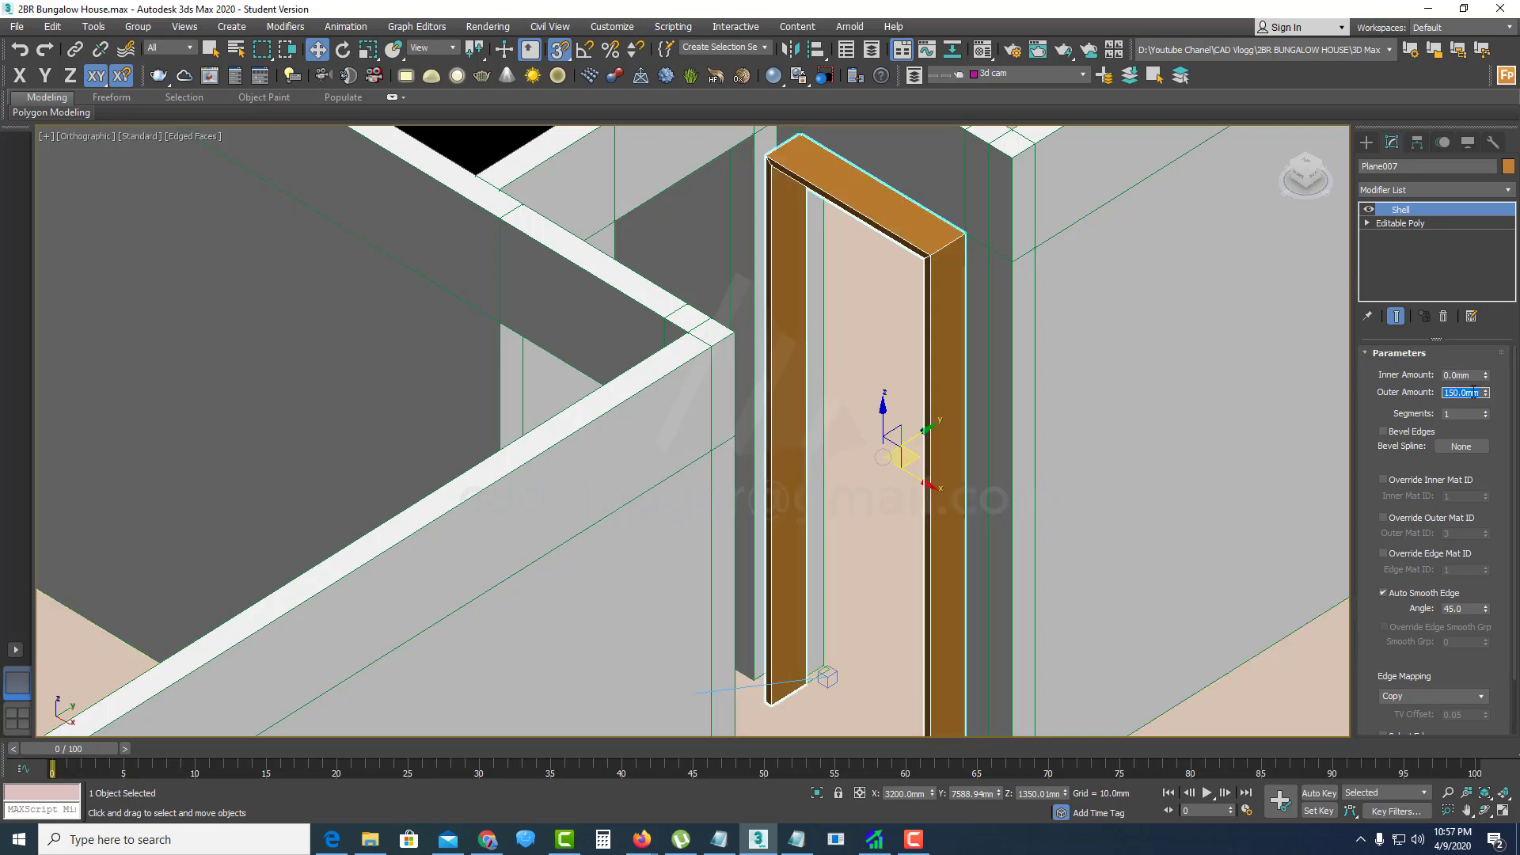
{"action": "type", "text": "0"}
{"action": "left_click", "coordinate": [1476, 376]}
{"action": "type", "text": "150"}
{"action": "key", "text": "Return"}
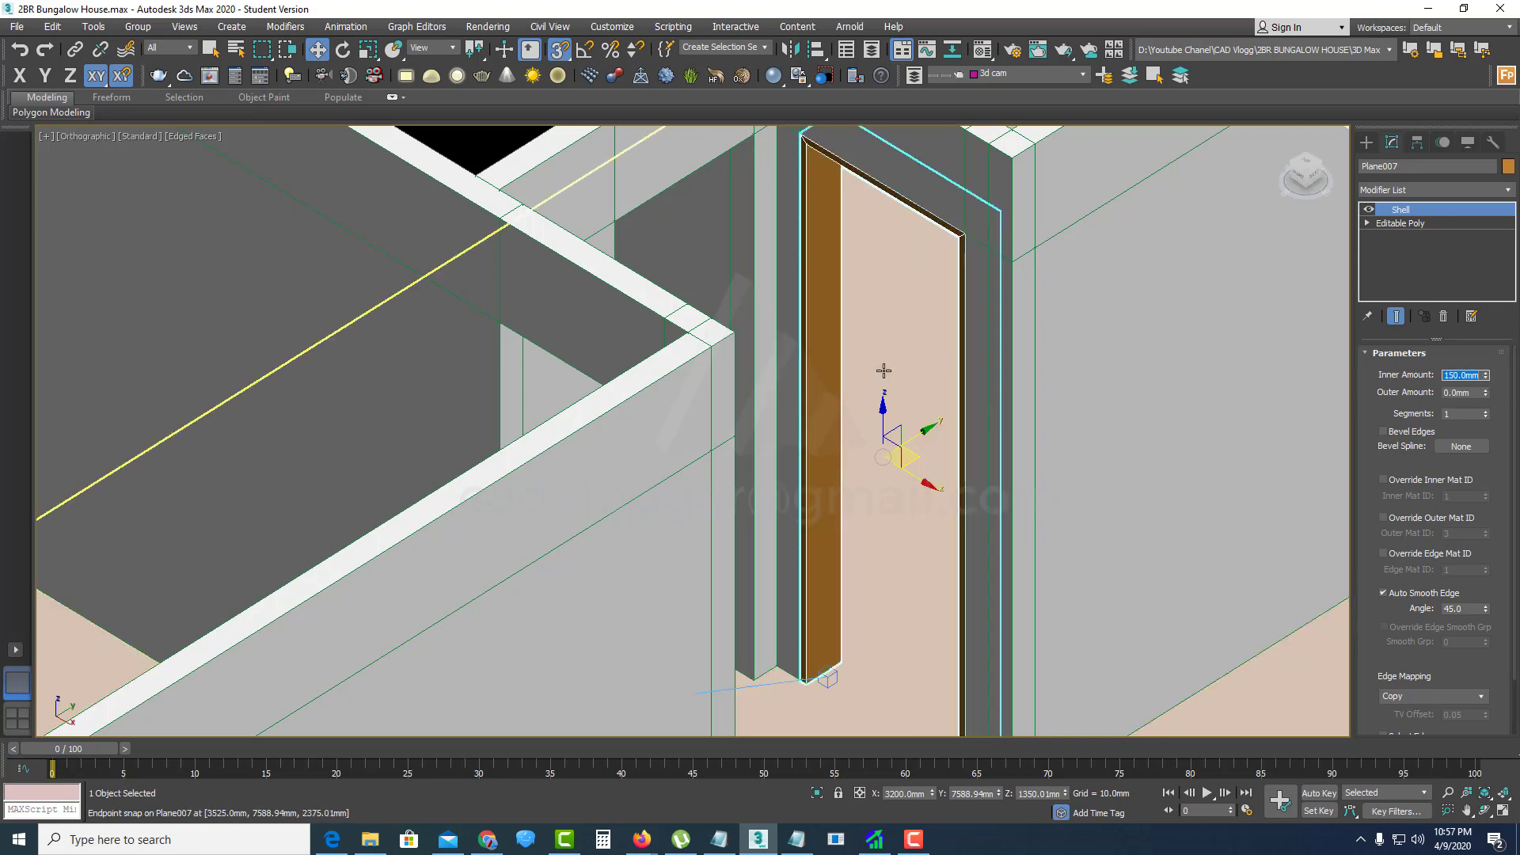
Step: Check the shelled frame's depth against the wall and convert the frame to editable poly
{"action": "middle_click_drag", "start_coordinate": [713, 396], "coordinate": [617, 384], "text": "alt"}
{"action": "scroll", "coordinate": [927, 303], "scroll_direction": "up", "scroll_amount": 5}
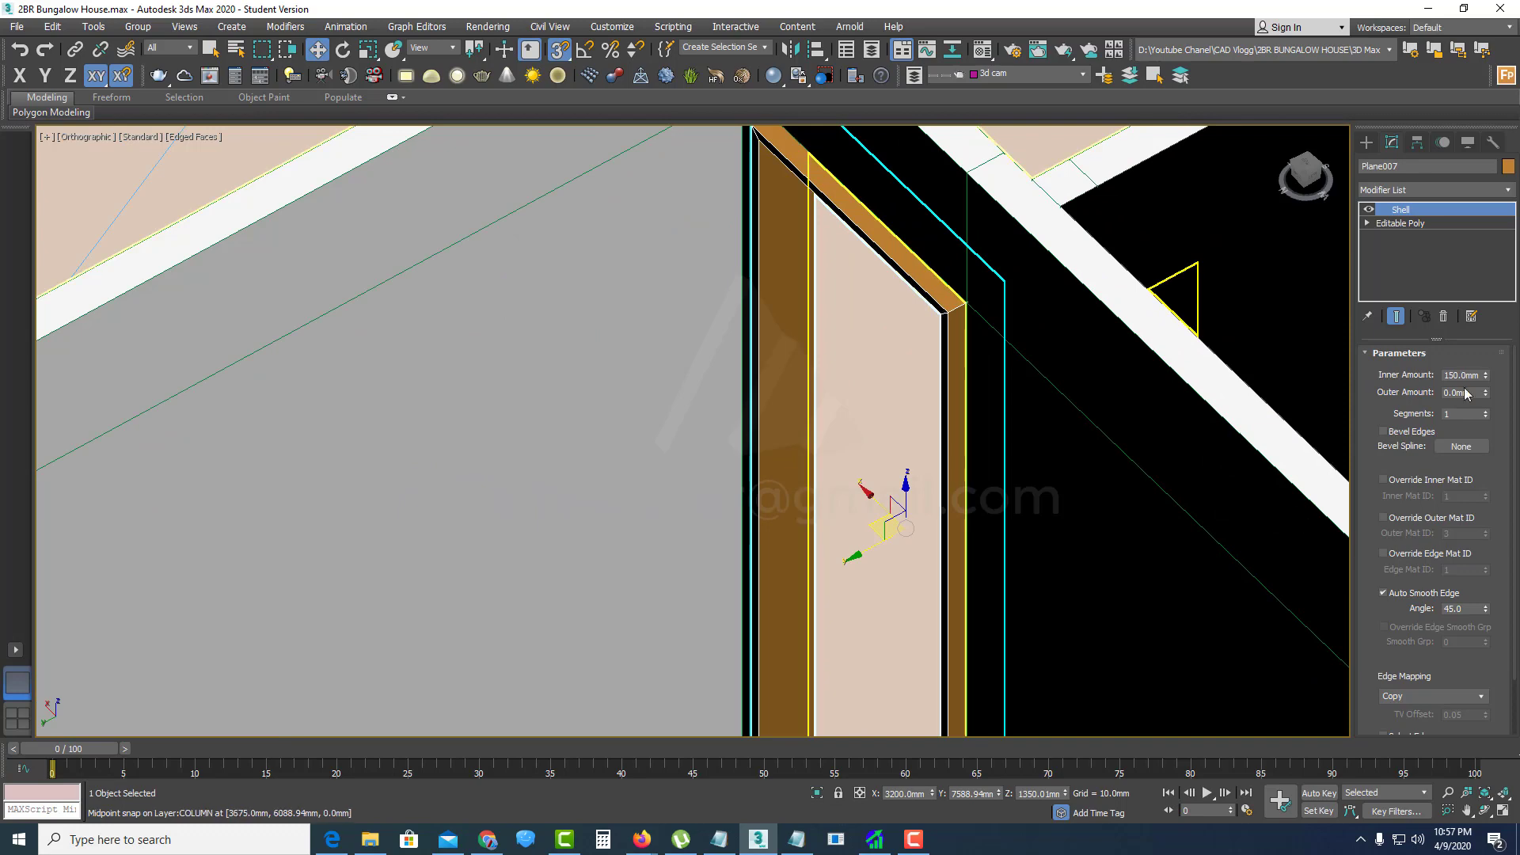
{"action": "scroll", "coordinate": [871, 412], "scroll_direction": "down", "scroll_amount": 5}
{"action": "middle_click_drag", "start_coordinate": [871, 412], "coordinate": [859, 340], "text": "alt"}
{"action": "scroll", "coordinate": [858, 340], "scroll_direction": "up", "scroll_amount": 5}
{"action": "right_click", "coordinate": [800, 199]}
{"action": "left_click", "coordinate": [1026, 473]}
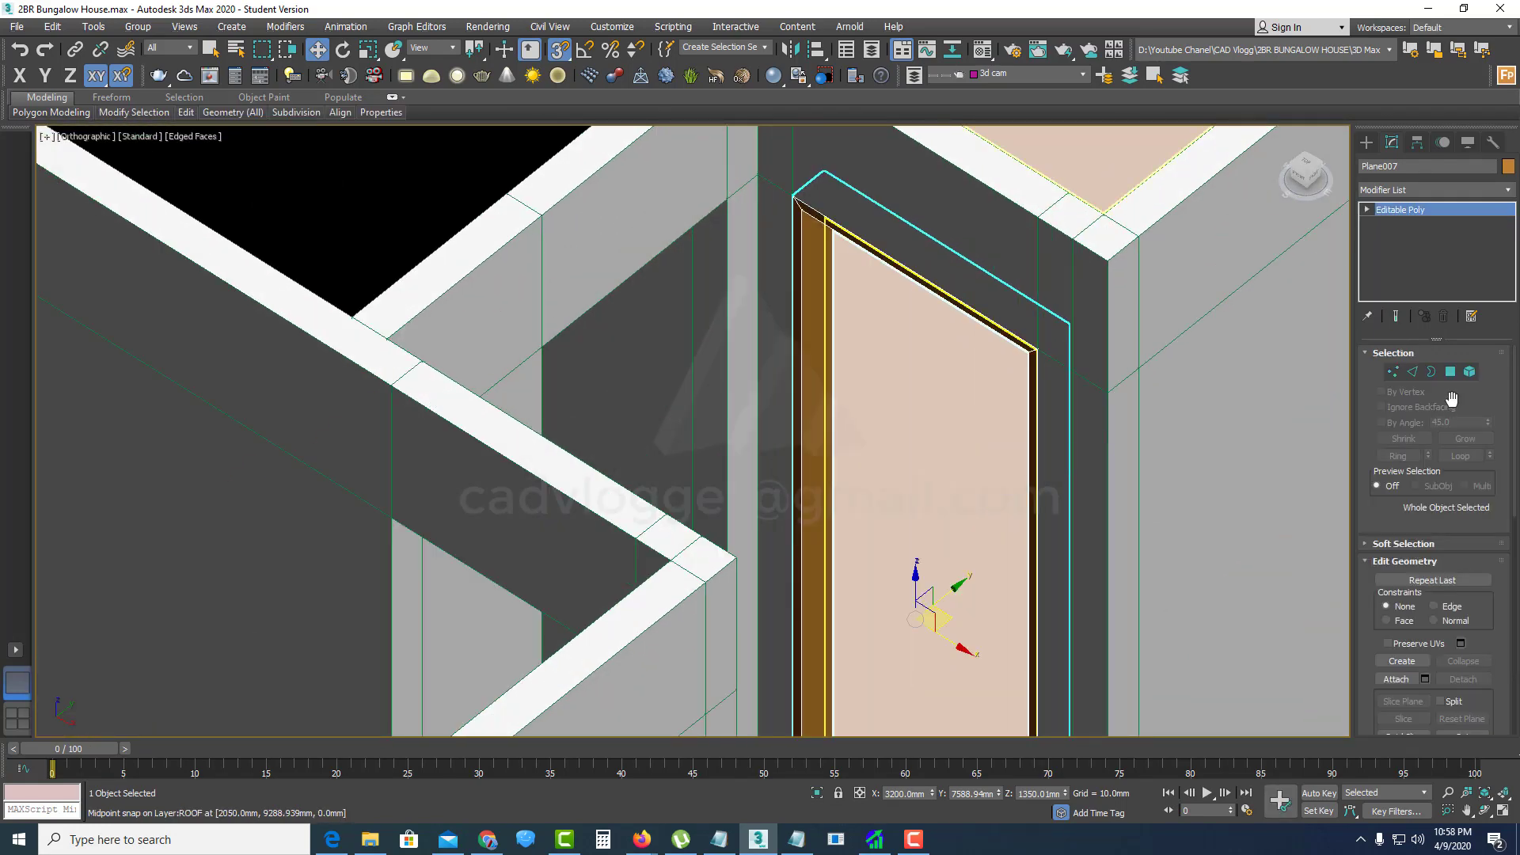
Step: Select the door frame's six front and back polygons and extrude them 25 mm
{"action": "left_click", "coordinate": [1450, 371]}
{"action": "middle_click_drag", "start_coordinate": [871, 396], "coordinate": [734, 211], "text": "alt"}
{"action": "left_click", "coordinate": [803, 228], "text": "ctrl"}
{"action": "left_click", "coordinate": [1176, 261], "text": "ctrl"}
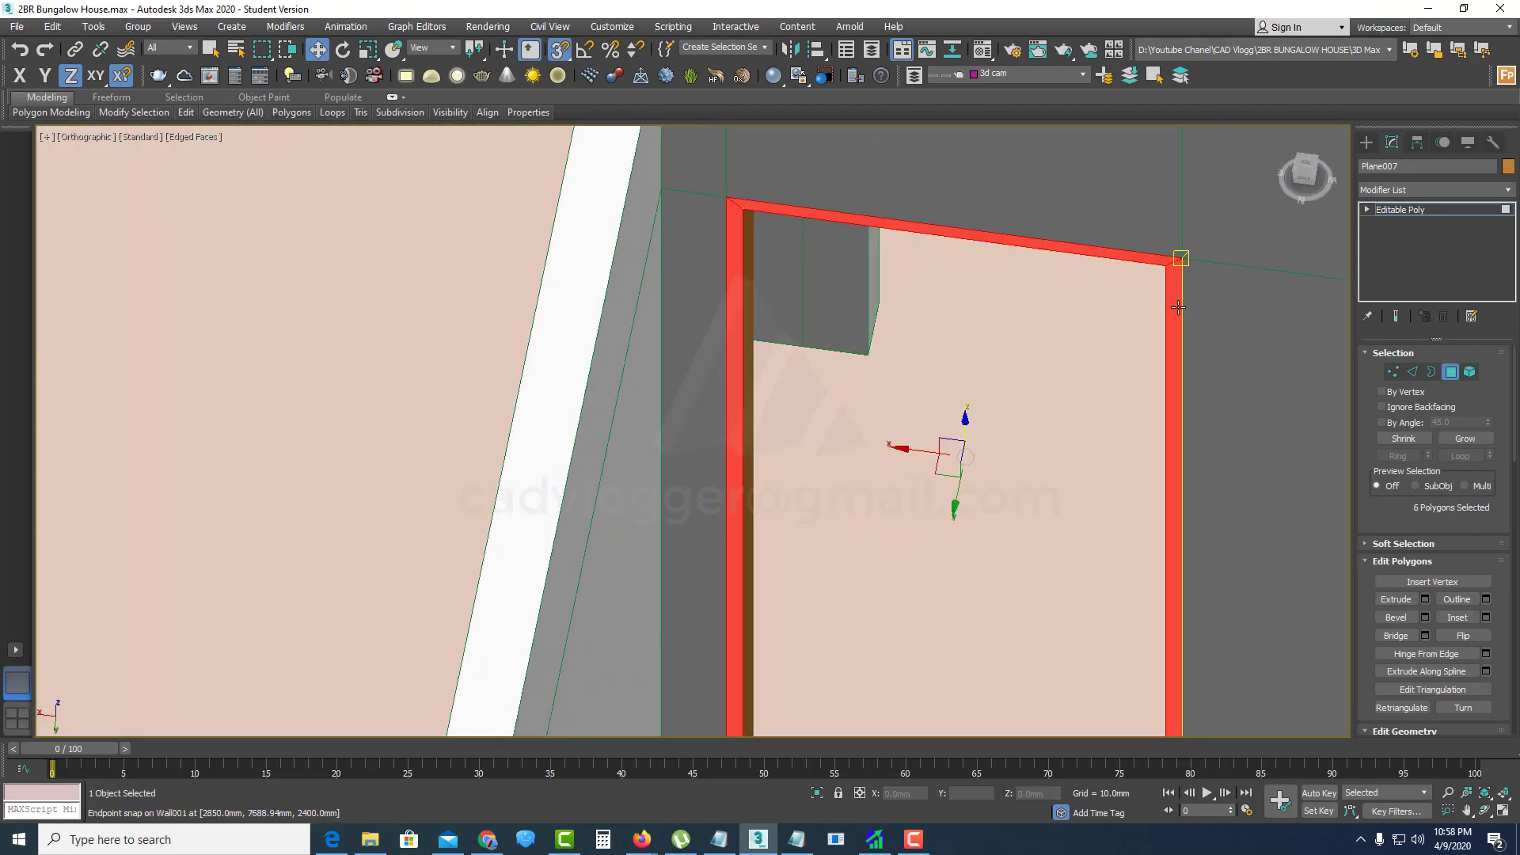
{"action": "middle_click_drag", "start_coordinate": [1176, 262], "coordinate": [959, 353], "text": "alt"}
{"action": "right_click", "coordinate": [958, 352]}
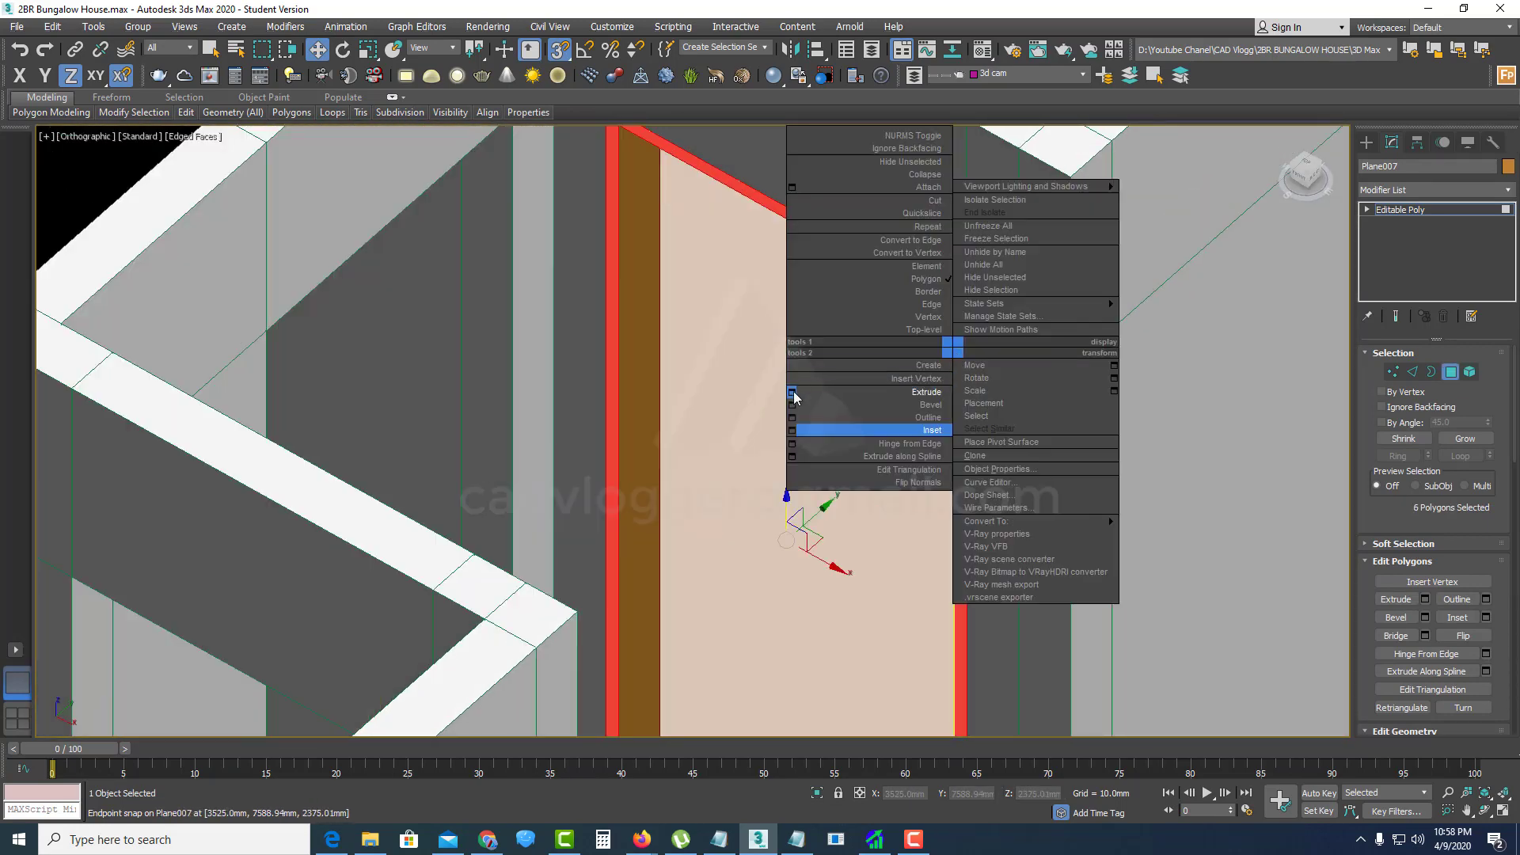
{"action": "left_click", "coordinate": [800, 430]}
{"action": "type", "text": "25"}
{"action": "left_click", "coordinate": [702, 485]}
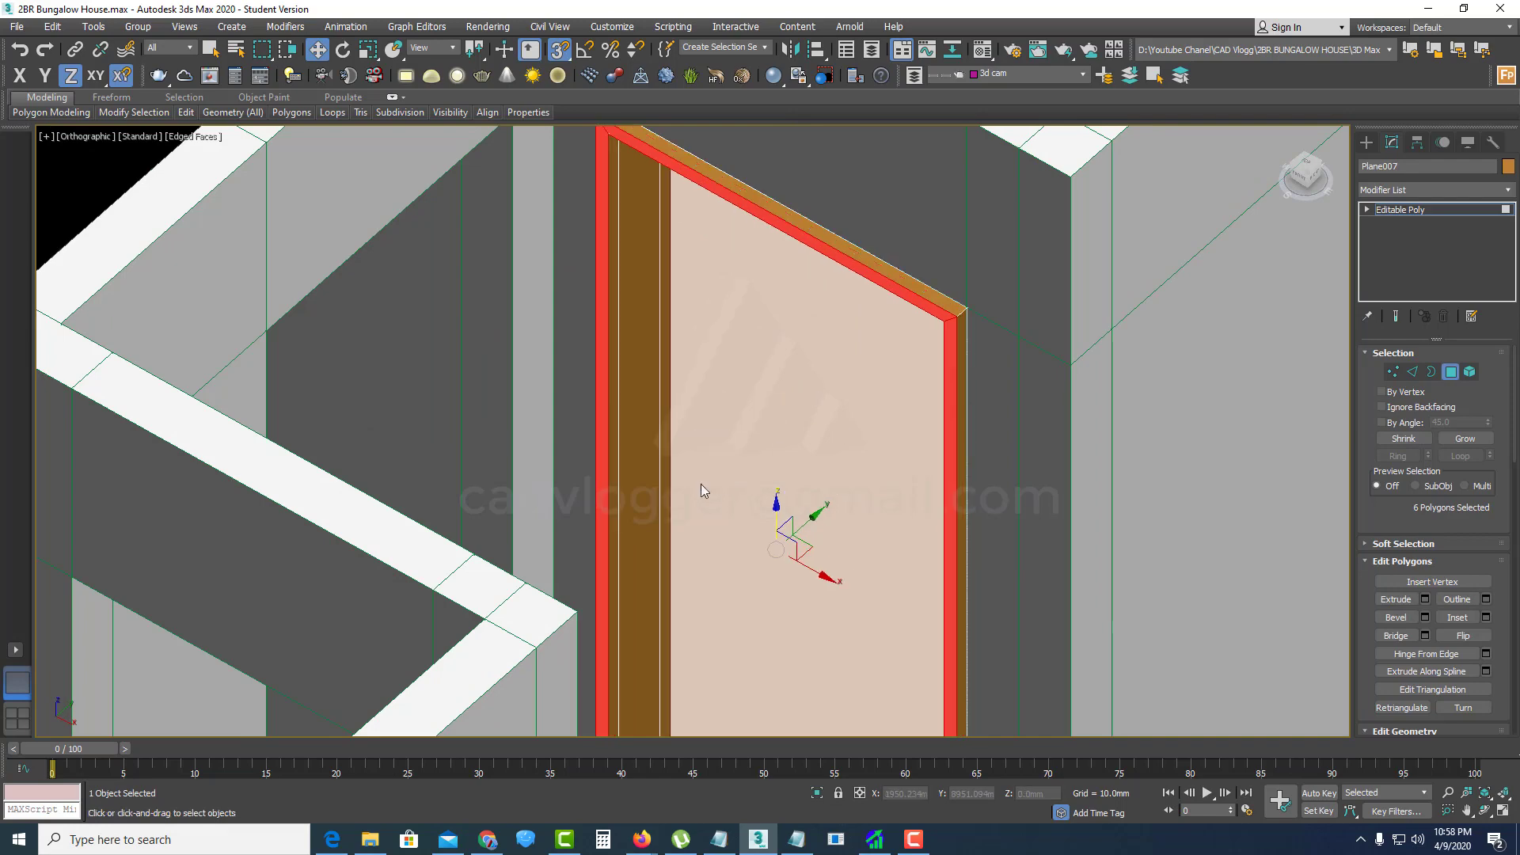
Step: Select the six outer edge polygons of the frame's extruded lips on both sides of the wall
{"action": "scroll", "coordinate": [955, 400], "scroll_direction": "down", "scroll_amount": 4}
{"action": "middle_click_drag", "start_coordinate": [955, 402], "coordinate": [932, 371], "text": "alt"}
{"action": "scroll", "coordinate": [933, 369], "scroll_direction": "up", "scroll_amount": 4}
{"action": "left_click", "coordinate": [930, 358]}
{"action": "left_click", "coordinate": [916, 331], "text": "ctrl"}
{"action": "scroll", "coordinate": [915, 337], "scroll_direction": "down", "scroll_amount": 5}
{"action": "middle_click_drag", "start_coordinate": [761, 360], "coordinate": [831, 384], "text": "alt"}
{"action": "scroll", "coordinate": [740, 450], "scroll_direction": "up", "scroll_amount": 6}
{"action": "left_click", "coordinate": [735, 446], "text": "ctrl"}
{"action": "scroll", "coordinate": [737, 444], "scroll_direction": "down", "scroll_amount": 4}
{"action": "middle_click_drag", "start_coordinate": [736, 442], "coordinate": [950, 498], "text": "alt"}
{"action": "scroll", "coordinate": [930, 434], "scroll_direction": "down", "scroll_amount": 5}
{"action": "middle_click_drag", "start_coordinate": [929, 435], "coordinate": [960, 448], "text": "alt"}
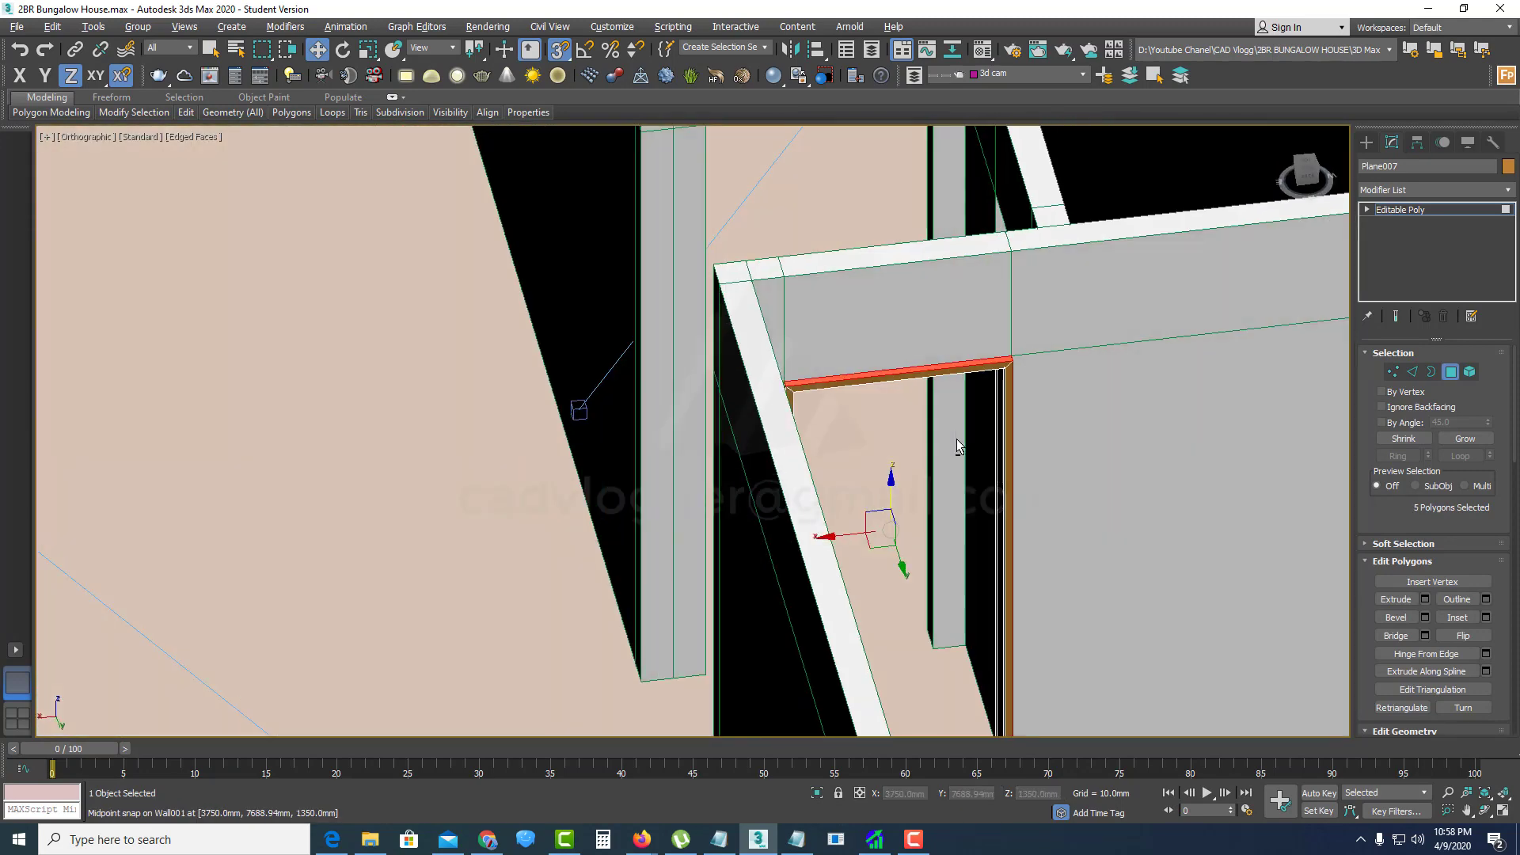
{"action": "scroll", "coordinate": [776, 411], "scroll_direction": "up", "scroll_amount": 5}
{"action": "left_click", "coordinate": [791, 425], "text": "ctrl"}
Step: Extrude the selected outer lip polygons 50 mm by local normal to form the door casing, and leave polygon editing
{"action": "scroll", "coordinate": [791, 425], "scroll_direction": "down", "scroll_amount": 4}
{"action": "middle_click_drag", "start_coordinate": [791, 424], "coordinate": [814, 396], "text": "alt"}
{"action": "scroll", "coordinate": [871, 428], "scroll_direction": "down", "scroll_amount": 2}
{"action": "scroll", "coordinate": [815, 396], "scroll_direction": "down", "scroll_amount": 3}
{"action": "scroll", "coordinate": [814, 305], "scroll_direction": "up", "scroll_amount": 3}
{"action": "right_click", "coordinate": [814, 305]}
{"action": "left_click", "coordinate": [655, 348]}
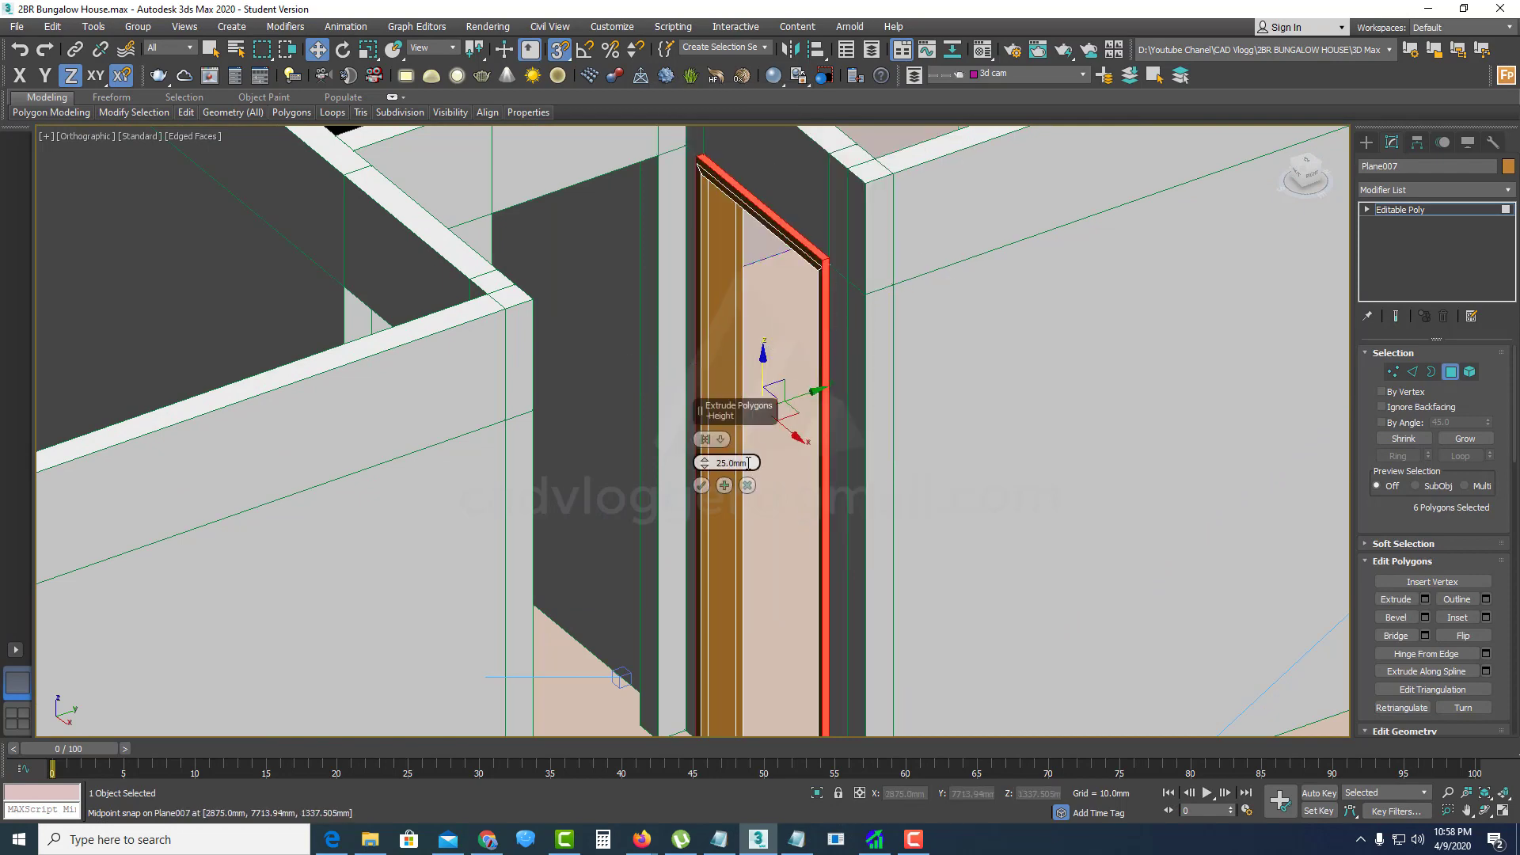
{"action": "left_click", "coordinate": [721, 440]}
{"action": "left_click", "coordinate": [749, 468]}
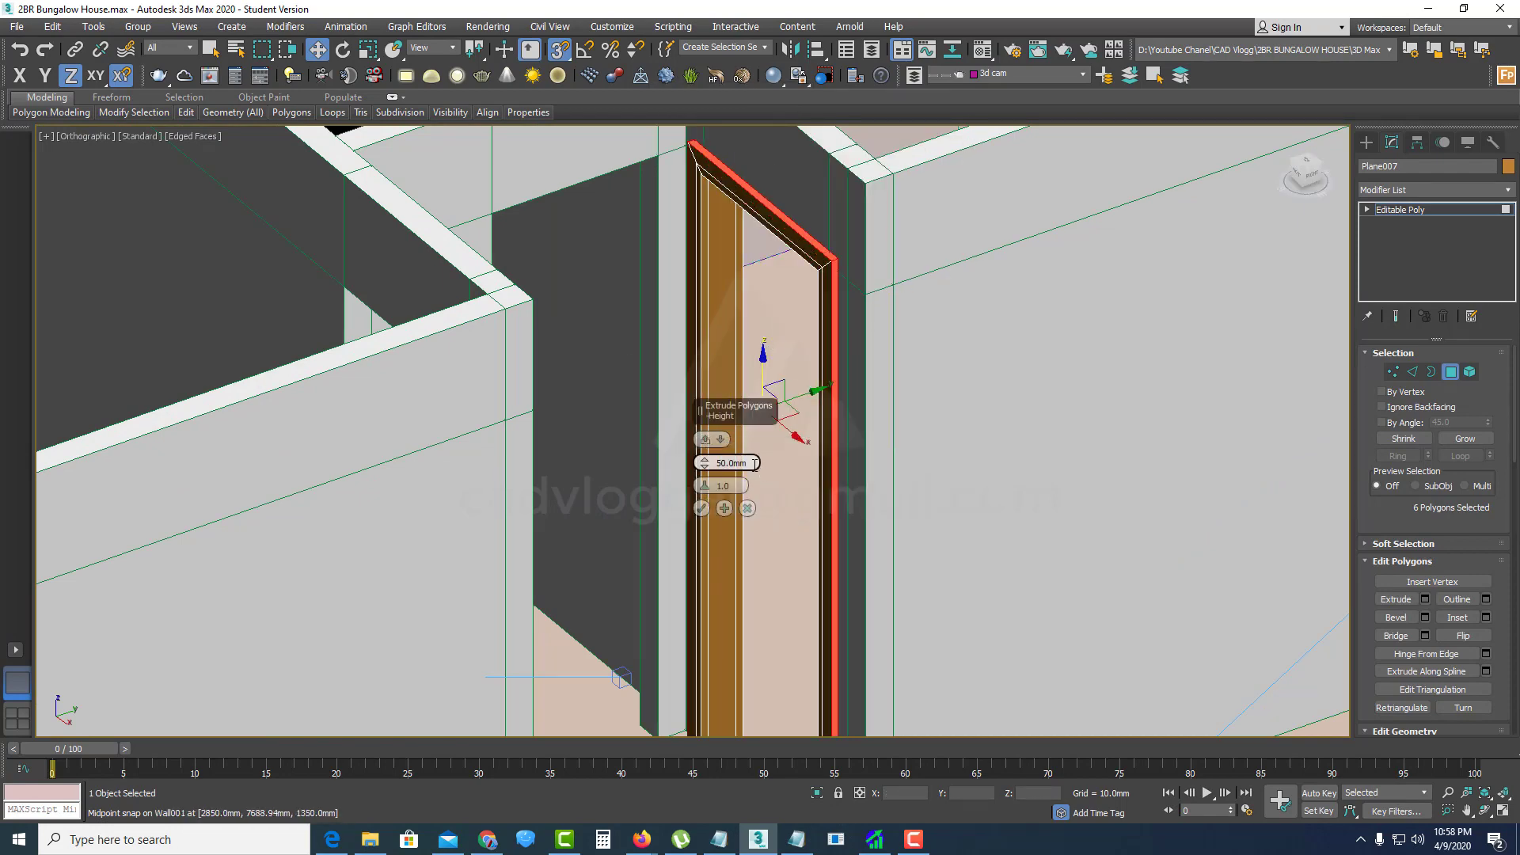
{"action": "middle_click_drag", "start_coordinate": [753, 477], "coordinate": [824, 451], "text": "alt"}
{"action": "left_click", "coordinate": [701, 509]}
{"action": "key", "text": "4"}
Step: Clone the finished door frame as a copy, snapping it from its wall corner into the matching neighbouring door opening
{"action": "scroll", "coordinate": [808, 449], "scroll_direction": "down", "scroll_amount": 4}
{"action": "scroll", "coordinate": [859, 475], "scroll_direction": "up", "scroll_amount": 2}
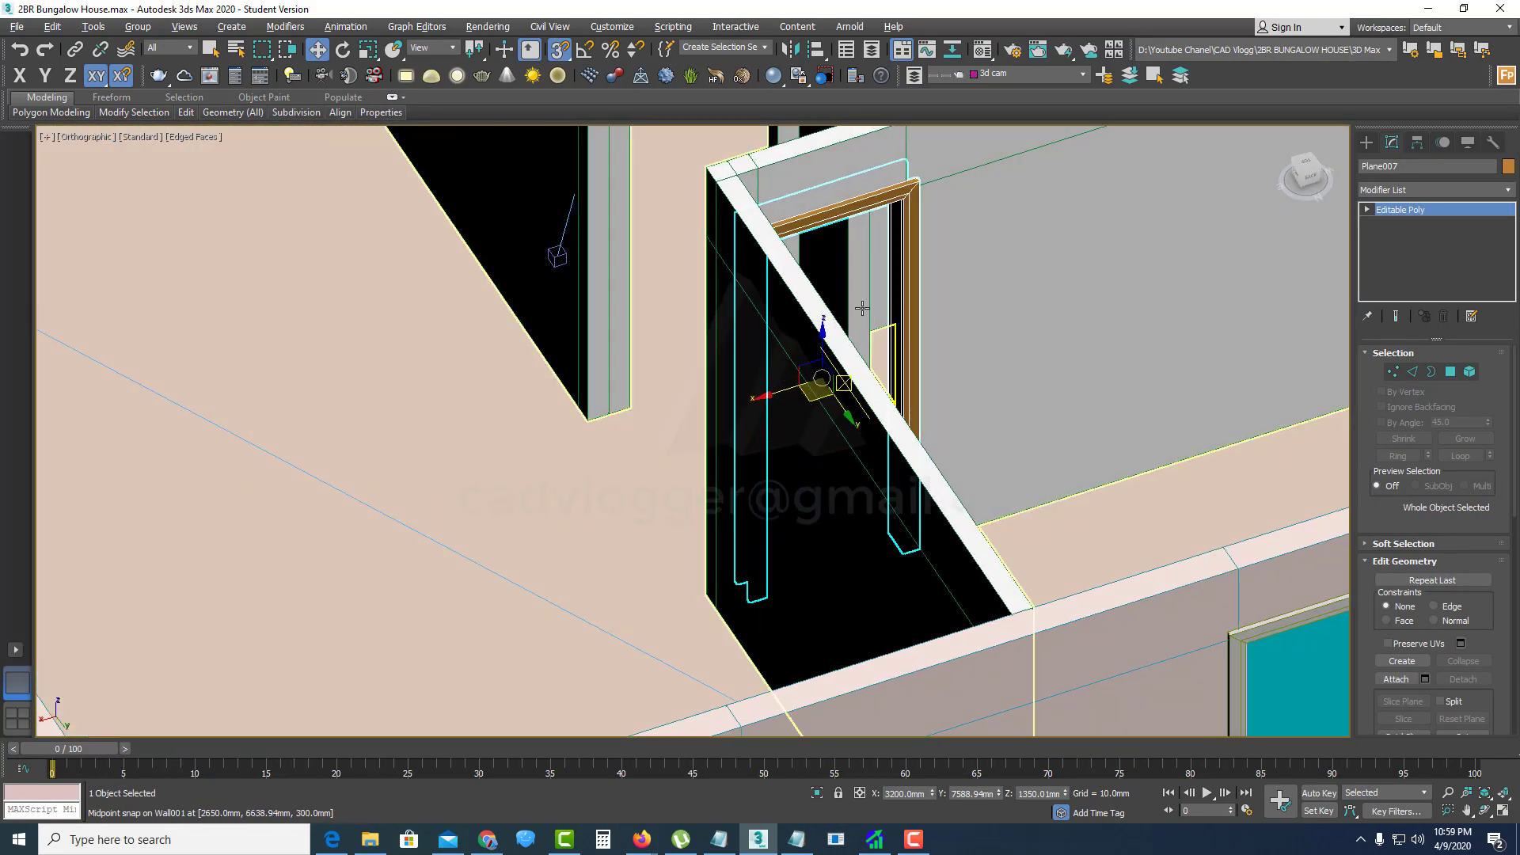
{"action": "middle_click_drag", "start_coordinate": [862, 307], "coordinate": [905, 475]}
{"action": "scroll", "coordinate": [907, 467], "scroll_direction": "down", "scroll_amount": 2}
{"action": "scroll", "coordinate": [918, 378], "scroll_direction": "up", "scroll_amount": 4}
{"action": "middle_click_drag", "start_coordinate": [935, 360], "coordinate": [941, 431]}
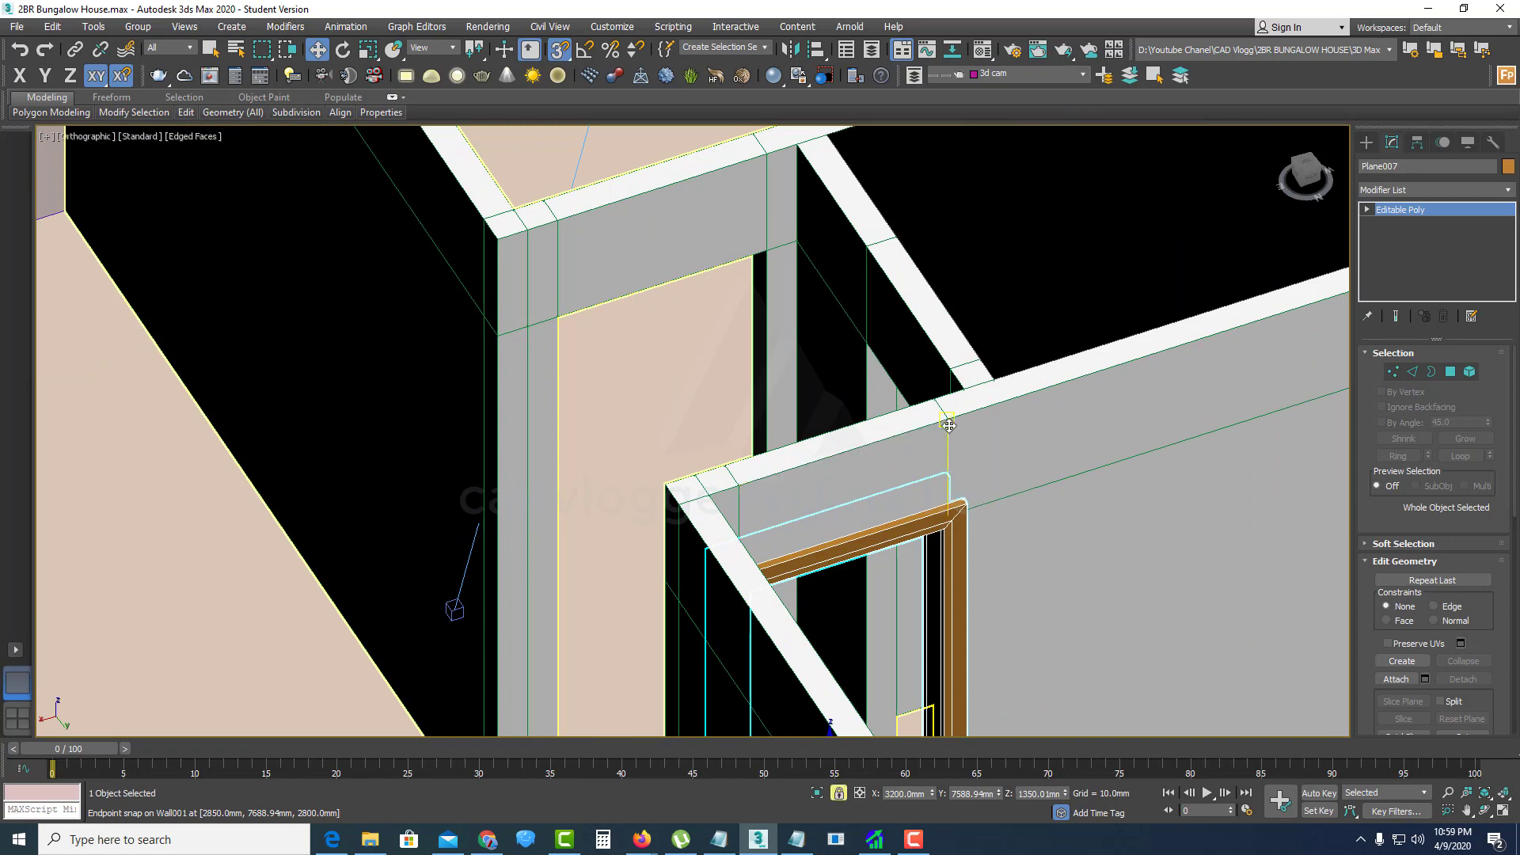
{"action": "left_click_drag", "start_coordinate": [761, 152], "coordinate": [765, 153], "text": "shift"}
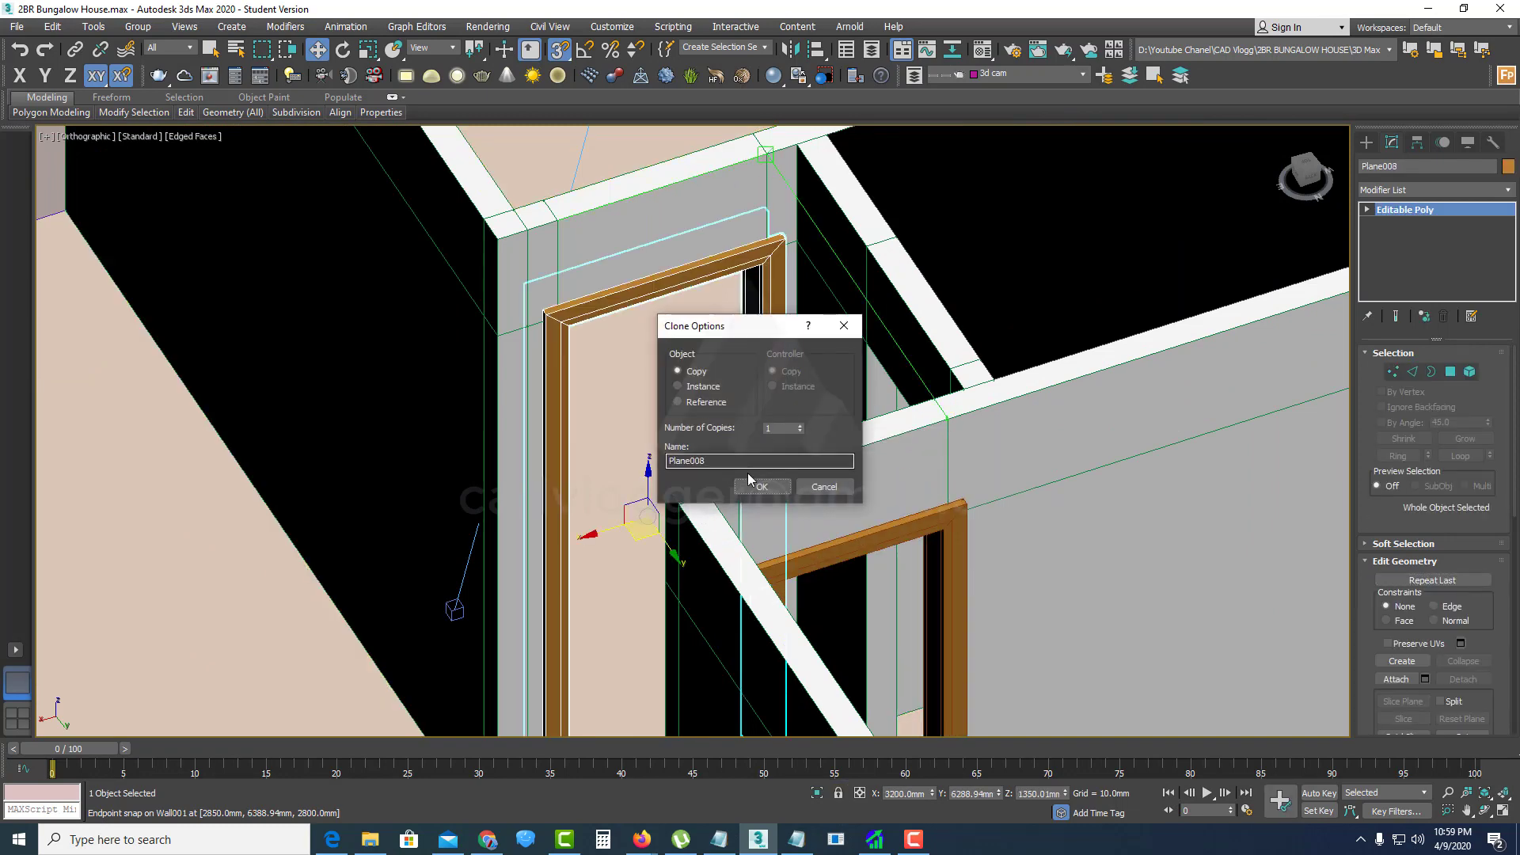
{"action": "left_click", "coordinate": [760, 486]}
Step: Move only the copied frame's pivot to the wall-top point above the edge of its door opening
{"action": "scroll", "coordinate": [705, 434], "scroll_direction": "down", "scroll_amount": 3}
{"action": "middle_click_drag", "start_coordinate": [705, 434], "coordinate": [840, 412], "text": "alt"}
{"action": "scroll", "coordinate": [858, 380], "scroll_direction": "up", "scroll_amount": 3}
{"action": "left_click", "coordinate": [1417, 143]}
{"action": "left_click", "coordinate": [1435, 251]}
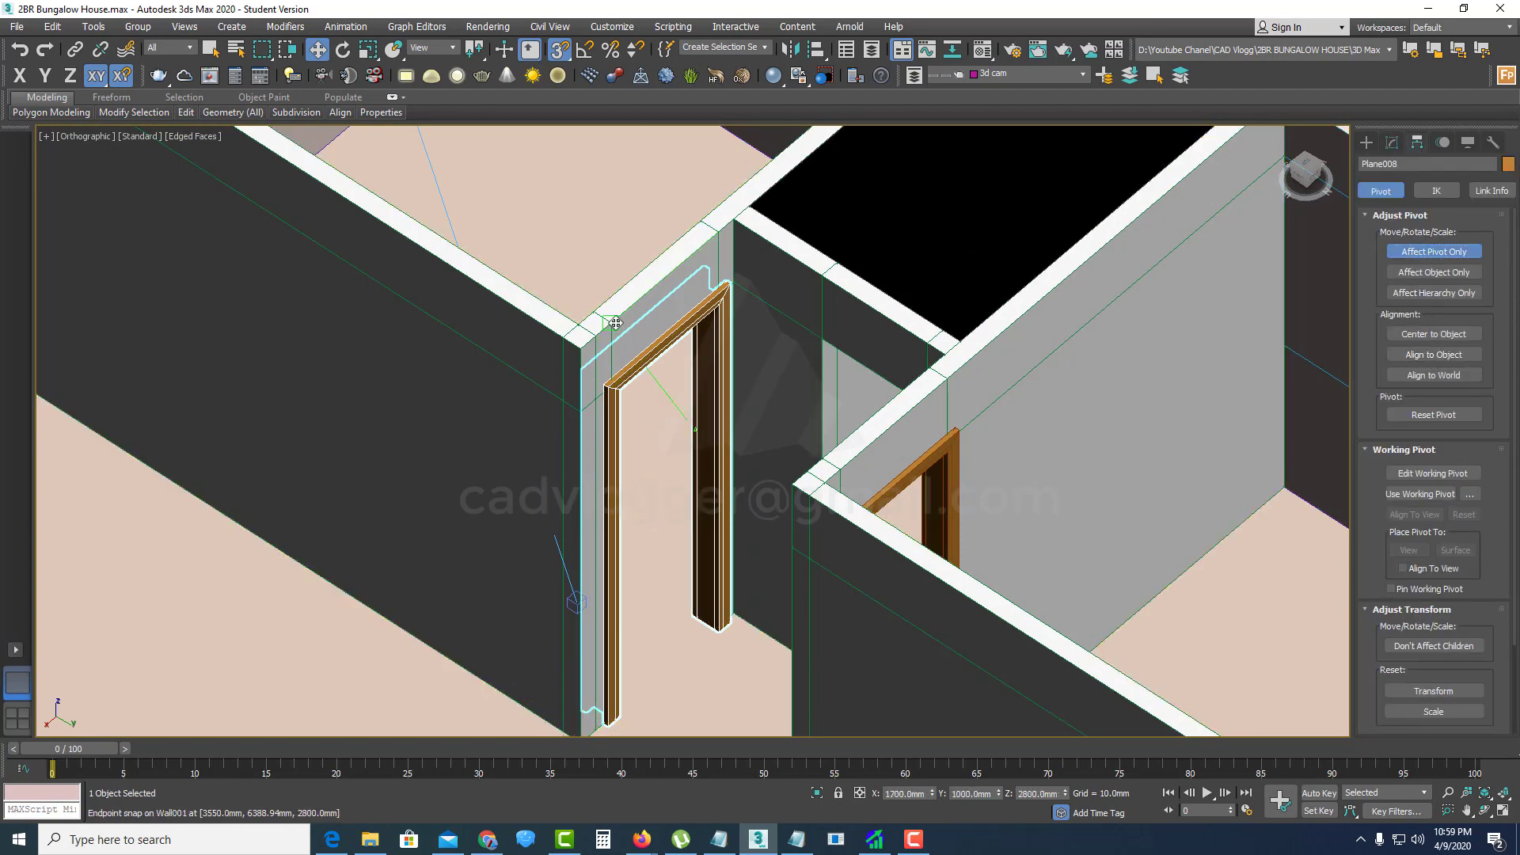
{"action": "left_click_drag", "start_coordinate": [616, 323], "coordinate": [652, 503]}
{"action": "scroll", "coordinate": [647, 493], "scroll_direction": "up", "scroll_amount": 2}
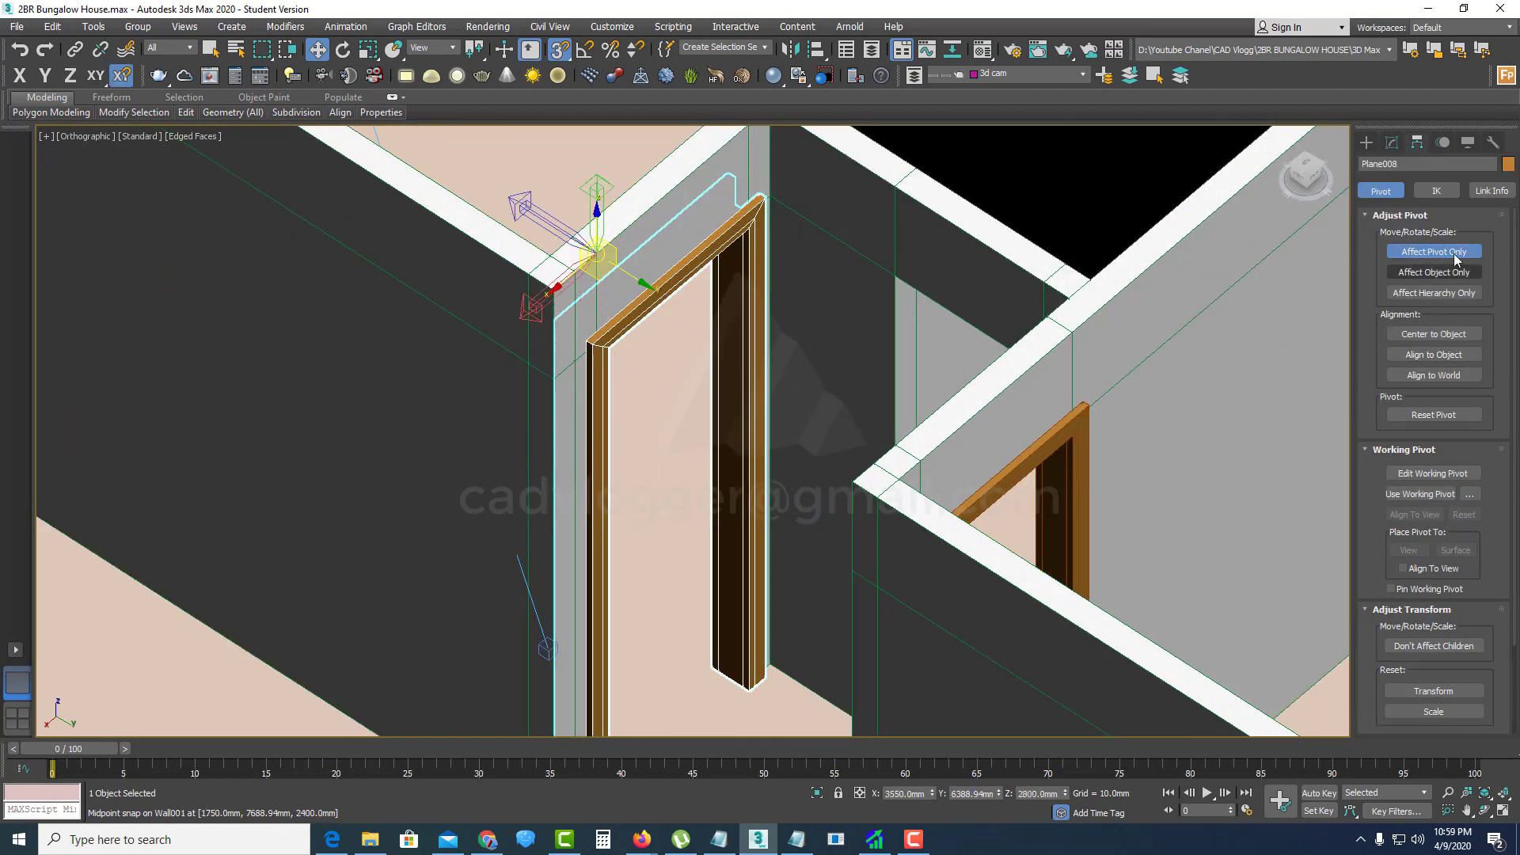
{"action": "scroll", "coordinate": [720, 377], "scroll_direction": "down", "scroll_amount": 3}
{"action": "scroll", "coordinate": [559, 457], "scroll_direction": "up", "scroll_amount": 2}
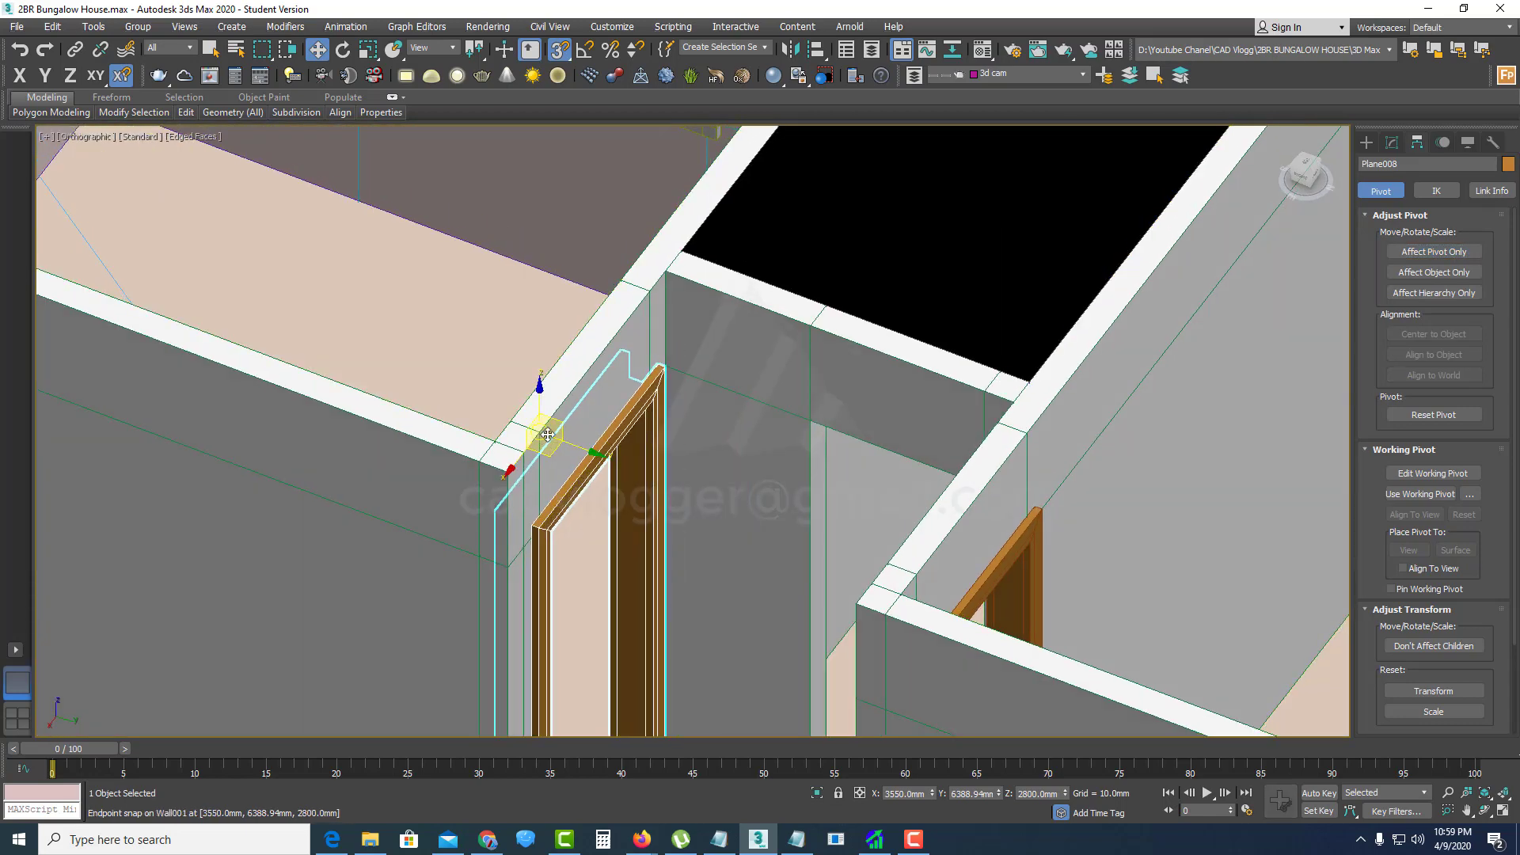
Step: Copy the frame to the opening in the perpendicular wall by its pivot and rotate it -90° about Z
{"action": "left_click_drag", "start_coordinate": [547, 435], "coordinate": [811, 325], "text": "shift"}
{"action": "key", "text": "Return"}
{"action": "key", "text": "e"}
{"action": "key", "text": "F12"}
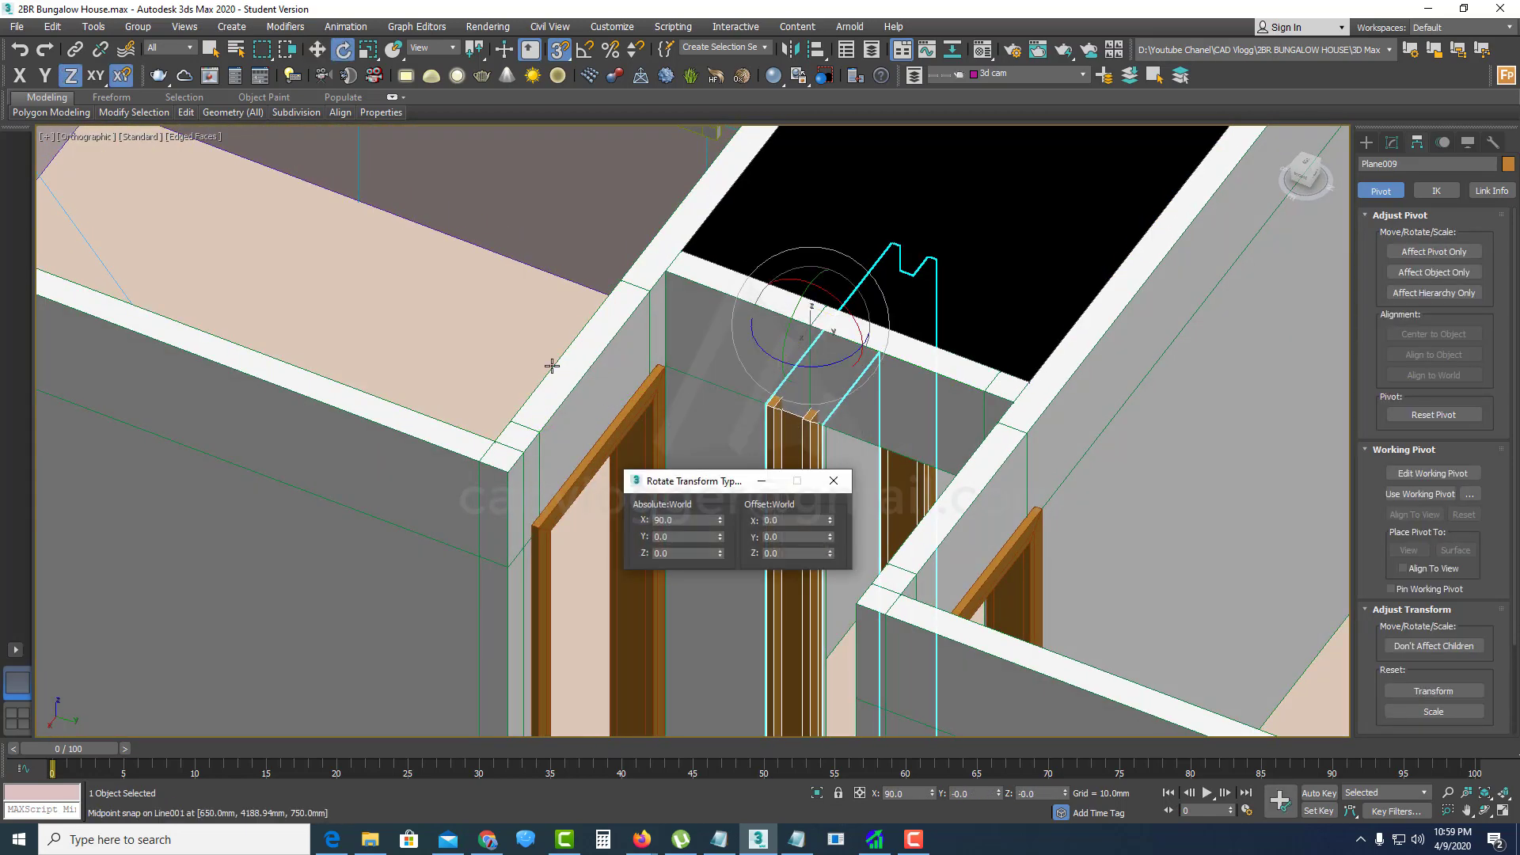
{"action": "type", "text": "-90"}
{"action": "key", "text": "Return"}
{"action": "left_click", "coordinate": [834, 481]}
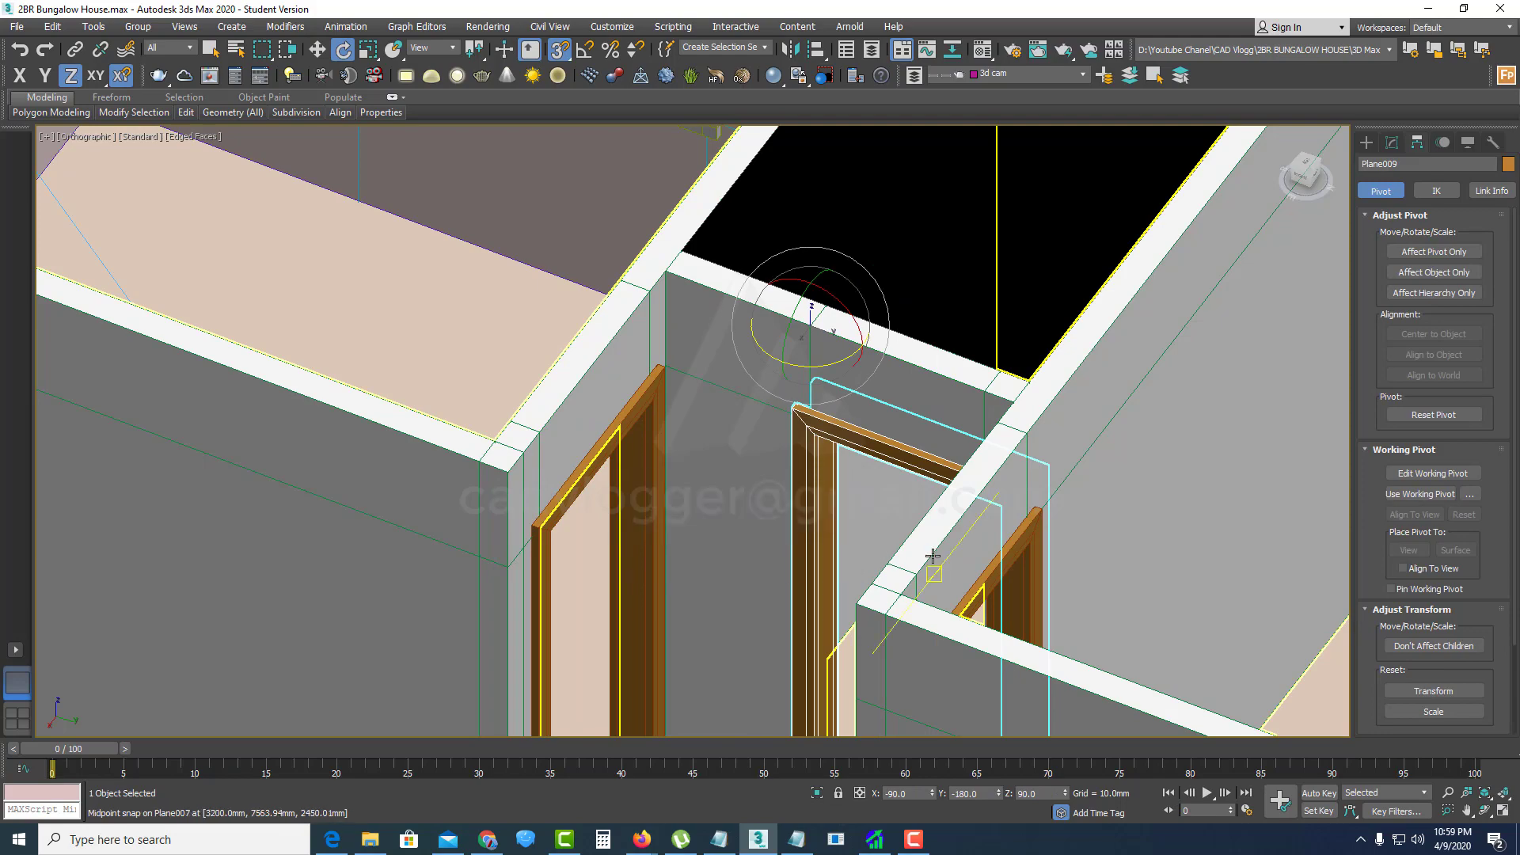
Step: Select the rotated frame's 24 vertices on one jamb and snap them to the far edge of its door opening
{"action": "middle_click_drag", "start_coordinate": [933, 560], "coordinate": [939, 377], "text": "alt"}
{"action": "left_click", "coordinate": [1392, 142]}
{"action": "key", "text": "1"}
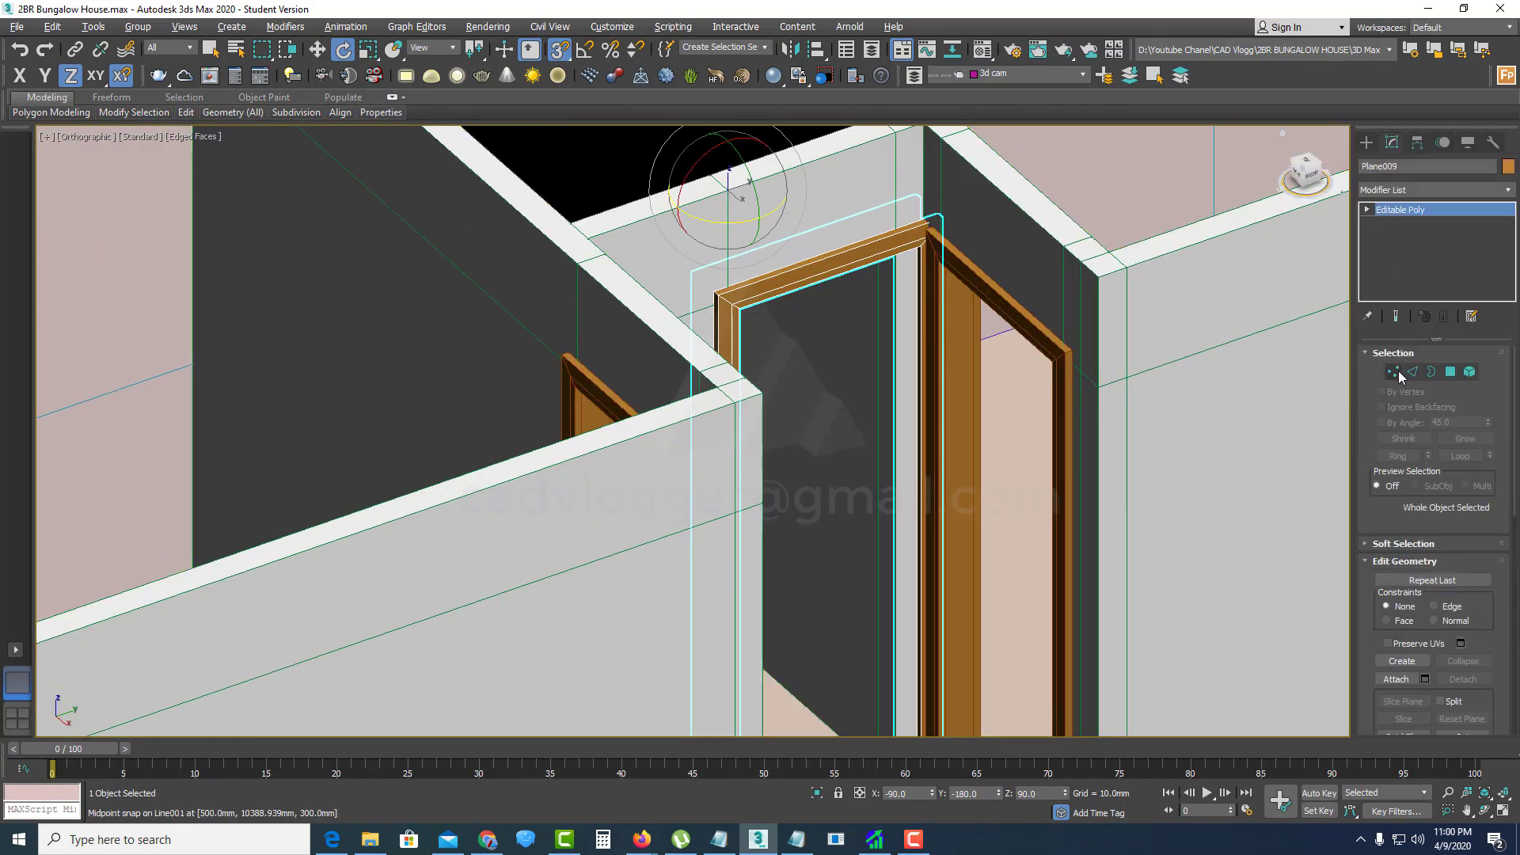
{"action": "scroll", "coordinate": [941, 327], "scroll_direction": "down", "scroll_amount": 3}
{"action": "left_click_drag", "start_coordinate": [904, 669], "coordinate": [902, 666]}
{"action": "scroll", "coordinate": [913, 305], "scroll_direction": "up", "scroll_amount": 5}
{"action": "middle_click_drag", "start_coordinate": [913, 306], "coordinate": [985, 351]}
{"action": "key", "text": "F3"}
{"action": "scroll", "coordinate": [927, 380], "scroll_direction": "up", "scroll_amount": 3}
{"action": "left_click_drag", "start_coordinate": [1042, 339], "coordinate": [932, 371]}
{"action": "key", "text": "F8"}
{"action": "key", "text": "F3"}
{"action": "scroll", "coordinate": [932, 373], "scroll_direction": "down", "scroll_amount": 9}
{"action": "middle_click_drag", "start_coordinate": [934, 376], "coordinate": [839, 372], "text": "alt"}
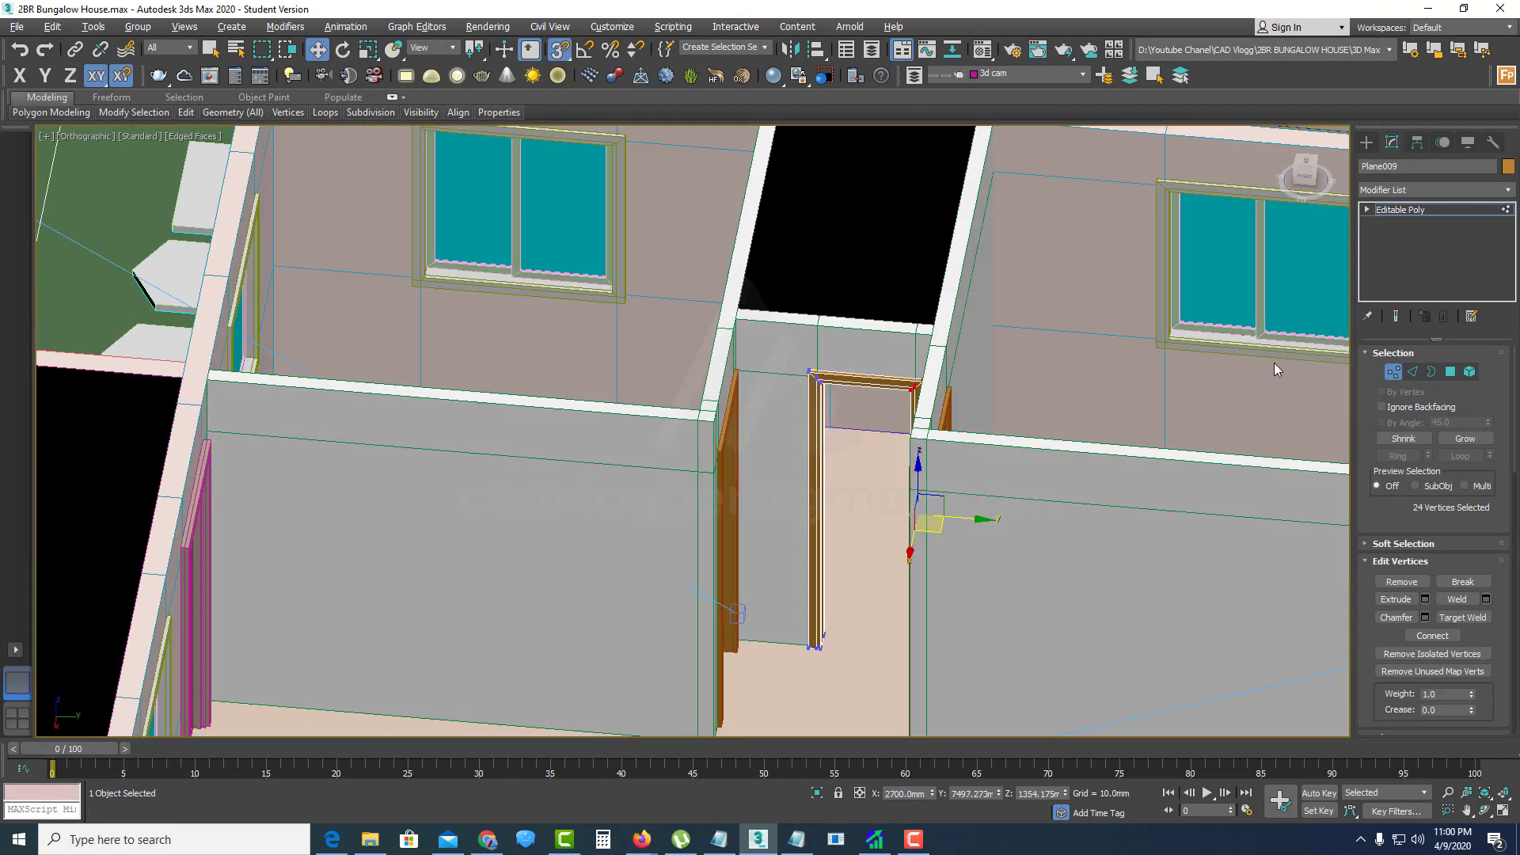
{"action": "left_click", "coordinate": [1393, 371]}
{"action": "mouse_move", "coordinate": [950, 436]}
{"action": "middle_mouse_down", "text": "alt"}
{"action": "mouse_move", "coordinate": [765, 461]}
{"action": "mouse_move", "coordinate": [970, 457]}
{"action": "mouse_move", "coordinate": [980, 550]}
{"action": "middle_mouse_up", "text": "alt"}
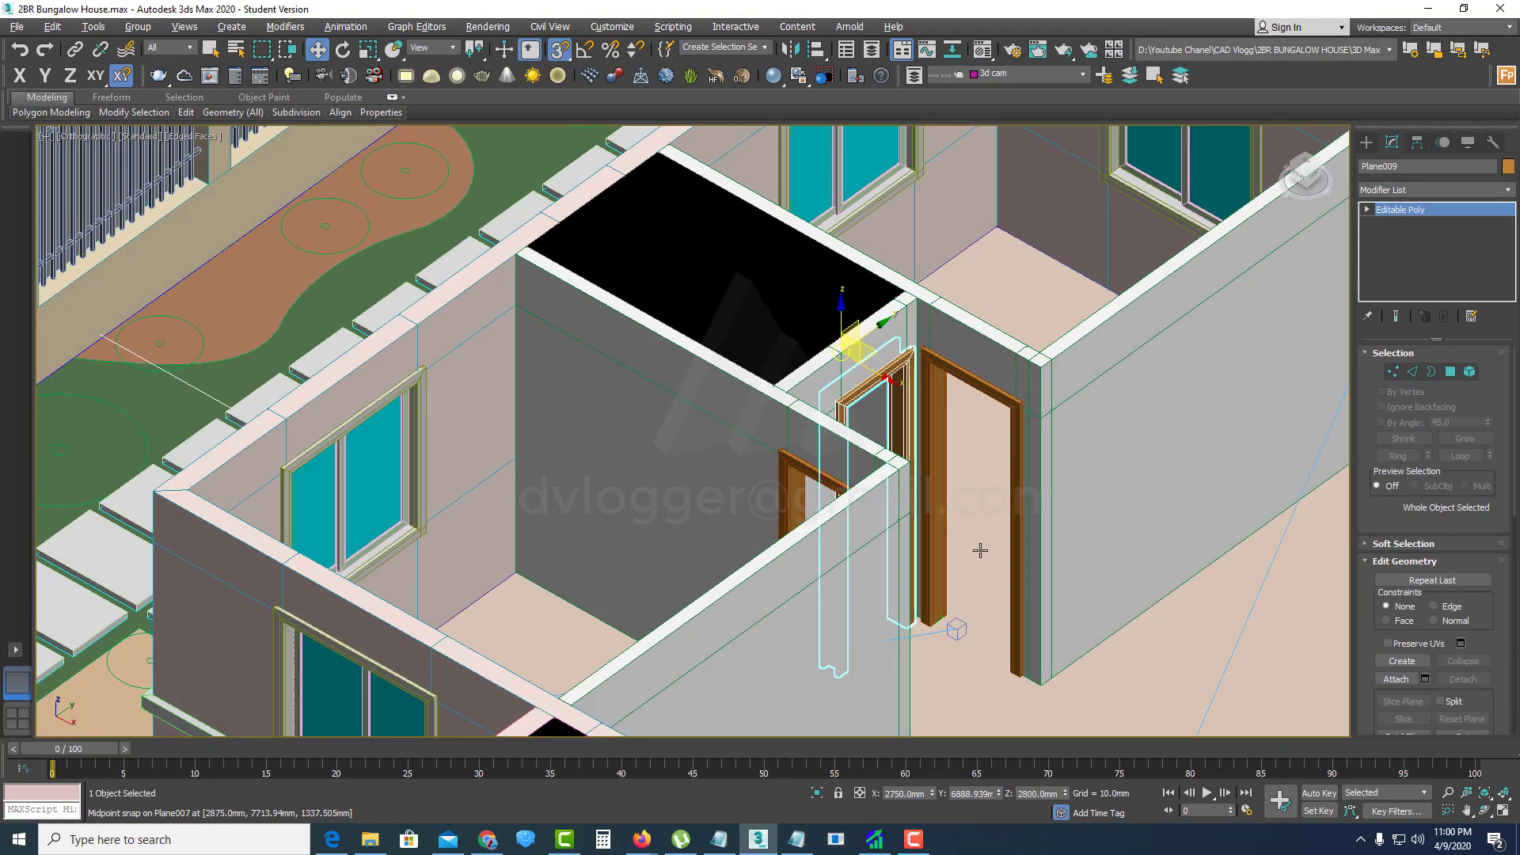
Step: Try to draw a plane of about 125 × 650 mm on the floor between the first door frame's jambs
{"action": "scroll", "coordinate": [947, 631], "scroll_direction": "up", "scroll_amount": 5}
{"action": "middle_click_drag", "start_coordinate": [947, 631], "coordinate": [868, 461]}
{"action": "scroll", "coordinate": [1101, 230], "scroll_direction": "up", "scroll_amount": 2}
{"action": "left_click", "coordinate": [1367, 143]}
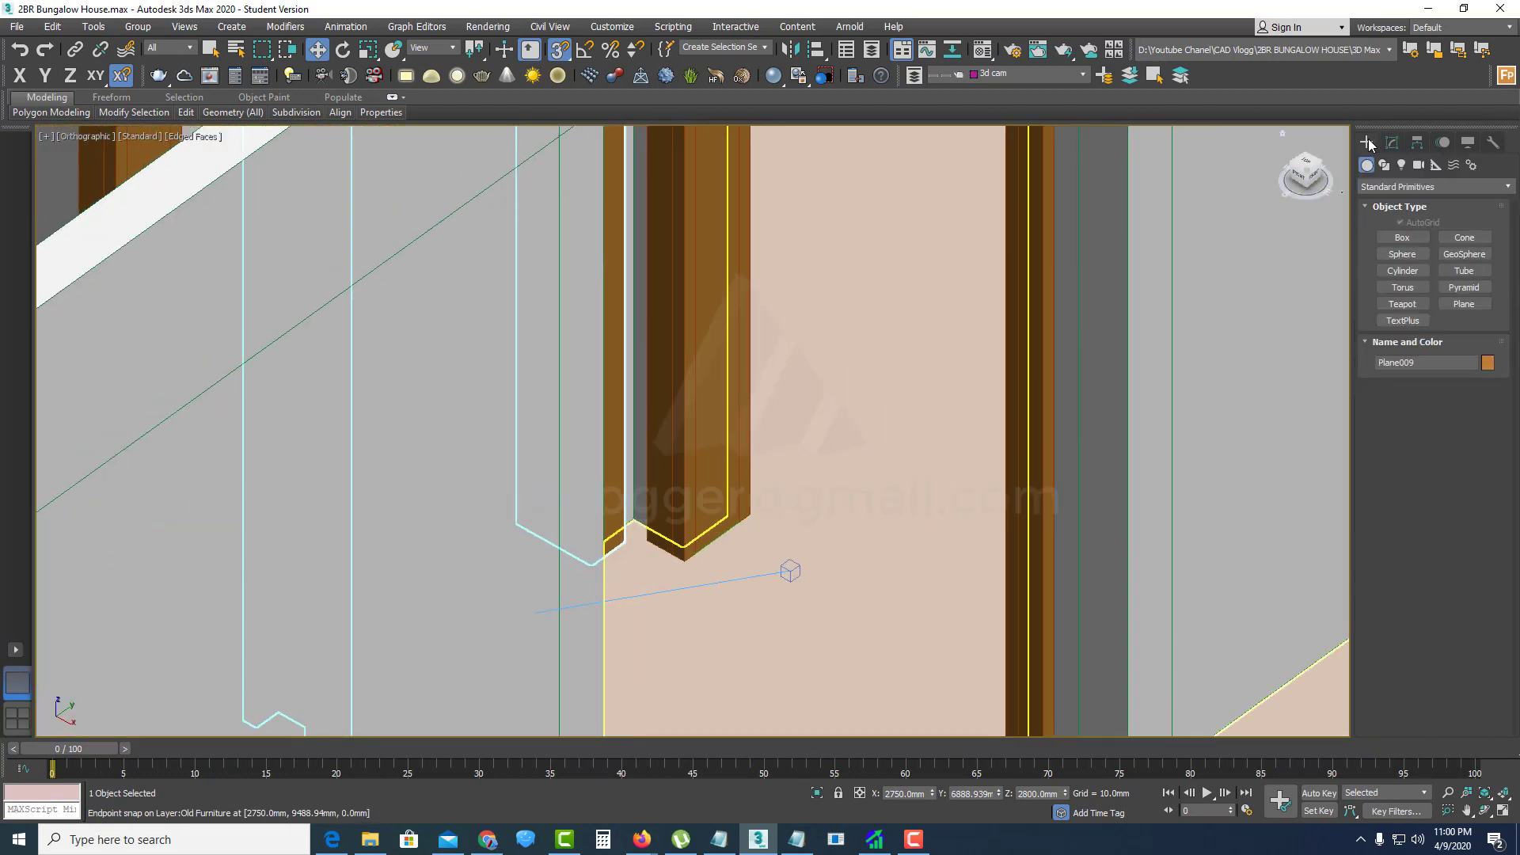
{"action": "left_click", "coordinate": [1465, 305]}
{"action": "middle_click_drag", "start_coordinate": [863, 652], "coordinate": [814, 482]}
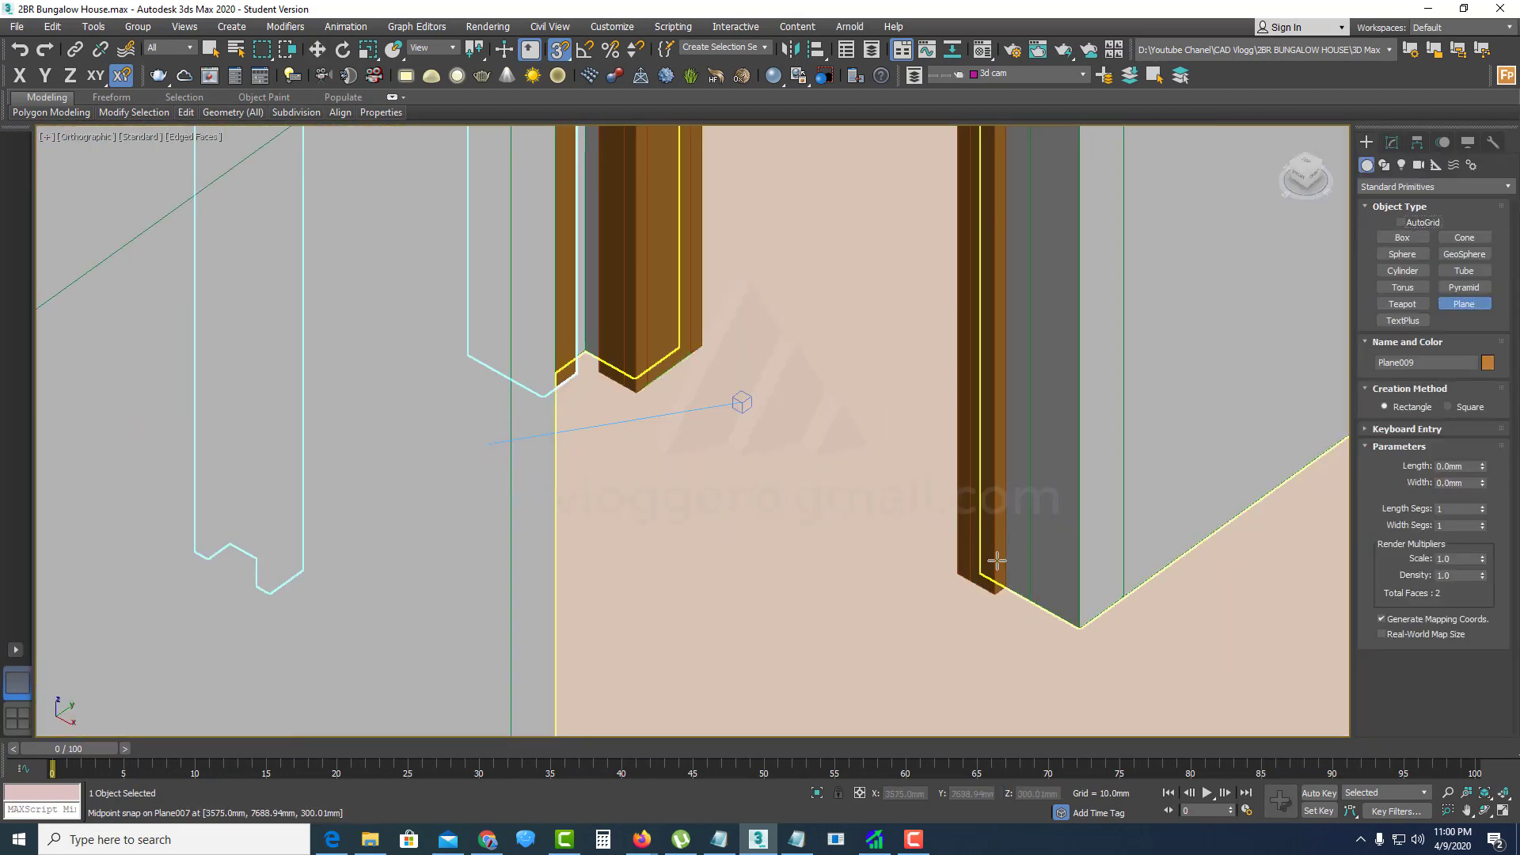
{"action": "left_click_drag", "start_coordinate": [957, 572], "coordinate": [697, 358]}
{"action": "scroll", "coordinate": [709, 380], "scroll_direction": "down", "scroll_amount": 3}
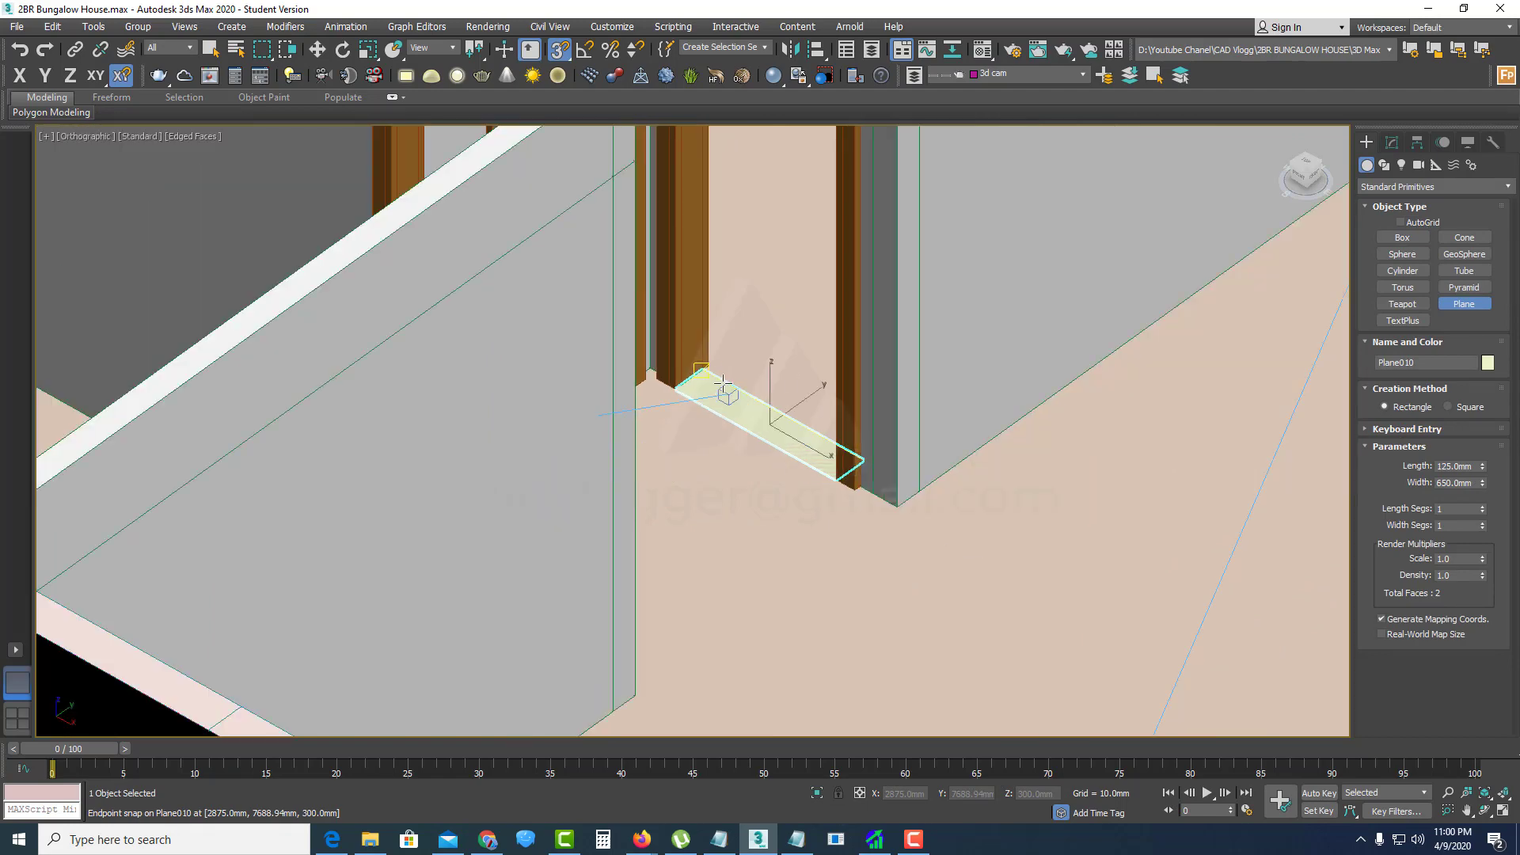
{"action": "middle_click_drag", "start_coordinate": [711, 394], "coordinate": [722, 560]}
{"action": "scroll", "coordinate": [723, 559], "scroll_direction": "up", "scroll_amount": 3}
{"action": "key", "text": "ctrl+z"}
Step: Draw a 150 × 650 mm plane on the floor between the first door frame's jambs
{"action": "middle_click_drag", "start_coordinate": [689, 482], "coordinate": [643, 509]}
{"action": "scroll", "coordinate": [621, 560], "scroll_direction": "down", "scroll_amount": 5}
{"action": "scroll", "coordinate": [622, 559], "scroll_direction": "up", "scroll_amount": 2}
{"action": "middle_click_drag", "start_coordinate": [670, 567], "coordinate": [676, 519]}
{"action": "middle_click_drag", "start_coordinate": [676, 519], "coordinate": [686, 550], "text": "alt"}
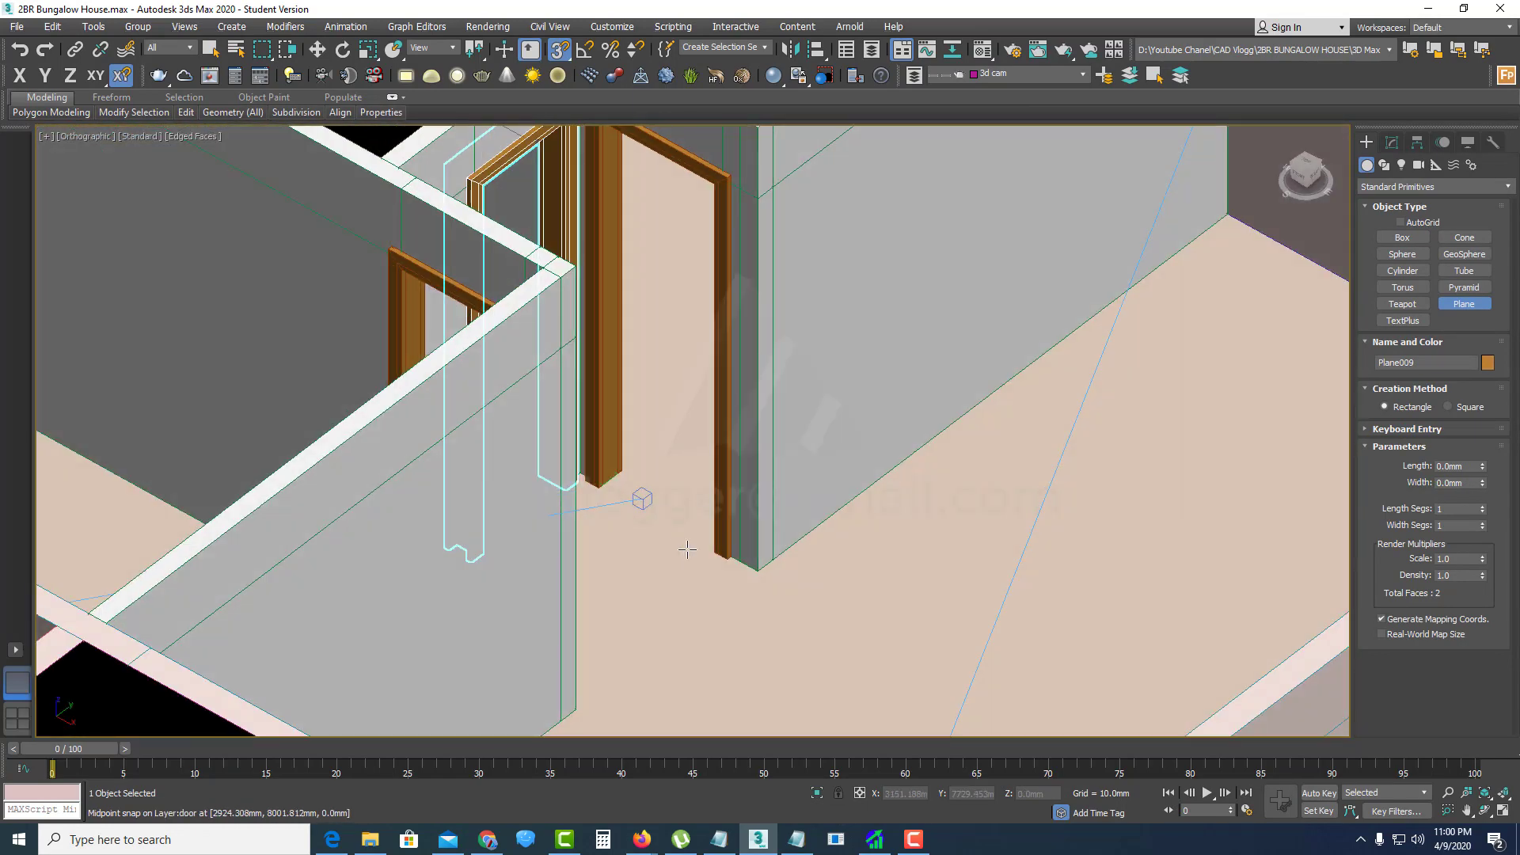
{"action": "scroll", "coordinate": [685, 549], "scroll_direction": "up", "scroll_amount": 4}
{"action": "mouse_move", "coordinate": [746, 552]}
{"action": "left_mouse_down"}
{"action": "mouse_move", "coordinate": [723, 516]}
{"action": "mouse_move", "coordinate": [554, 388]}
{"action": "left_mouse_up"}
{"action": "scroll", "coordinate": [548, 388], "scroll_direction": "down", "scroll_amount": 3}
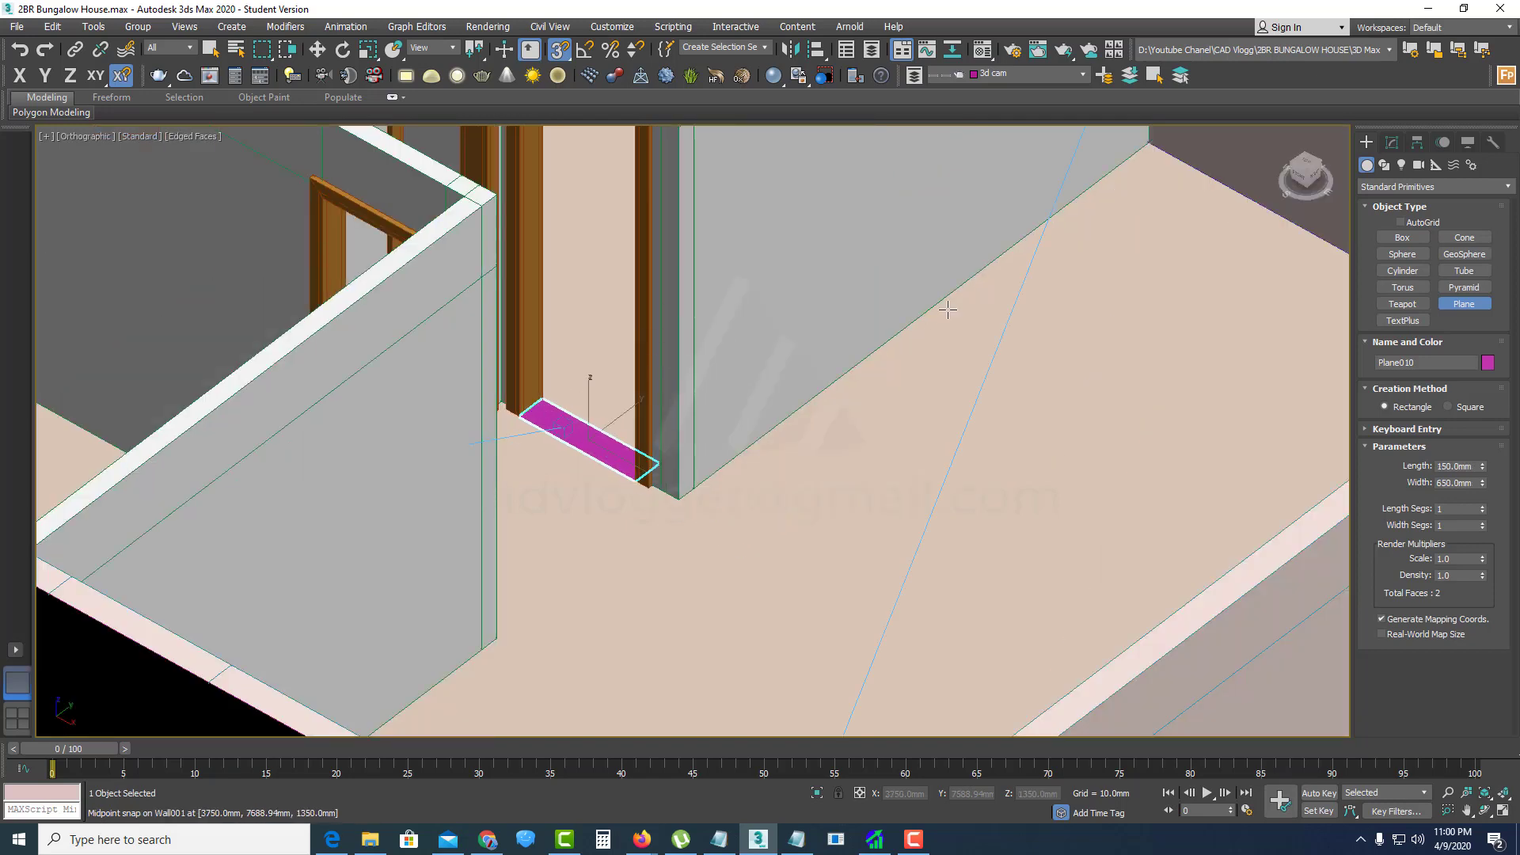
Step: Add a Shell modifier to the floor plane with inner amount 0 mm and outer amount 2100 mm
{"action": "left_click", "coordinate": [1397, 143]}
{"action": "left_click", "coordinate": [1504, 192]}
{"action": "key", "text": "s"}
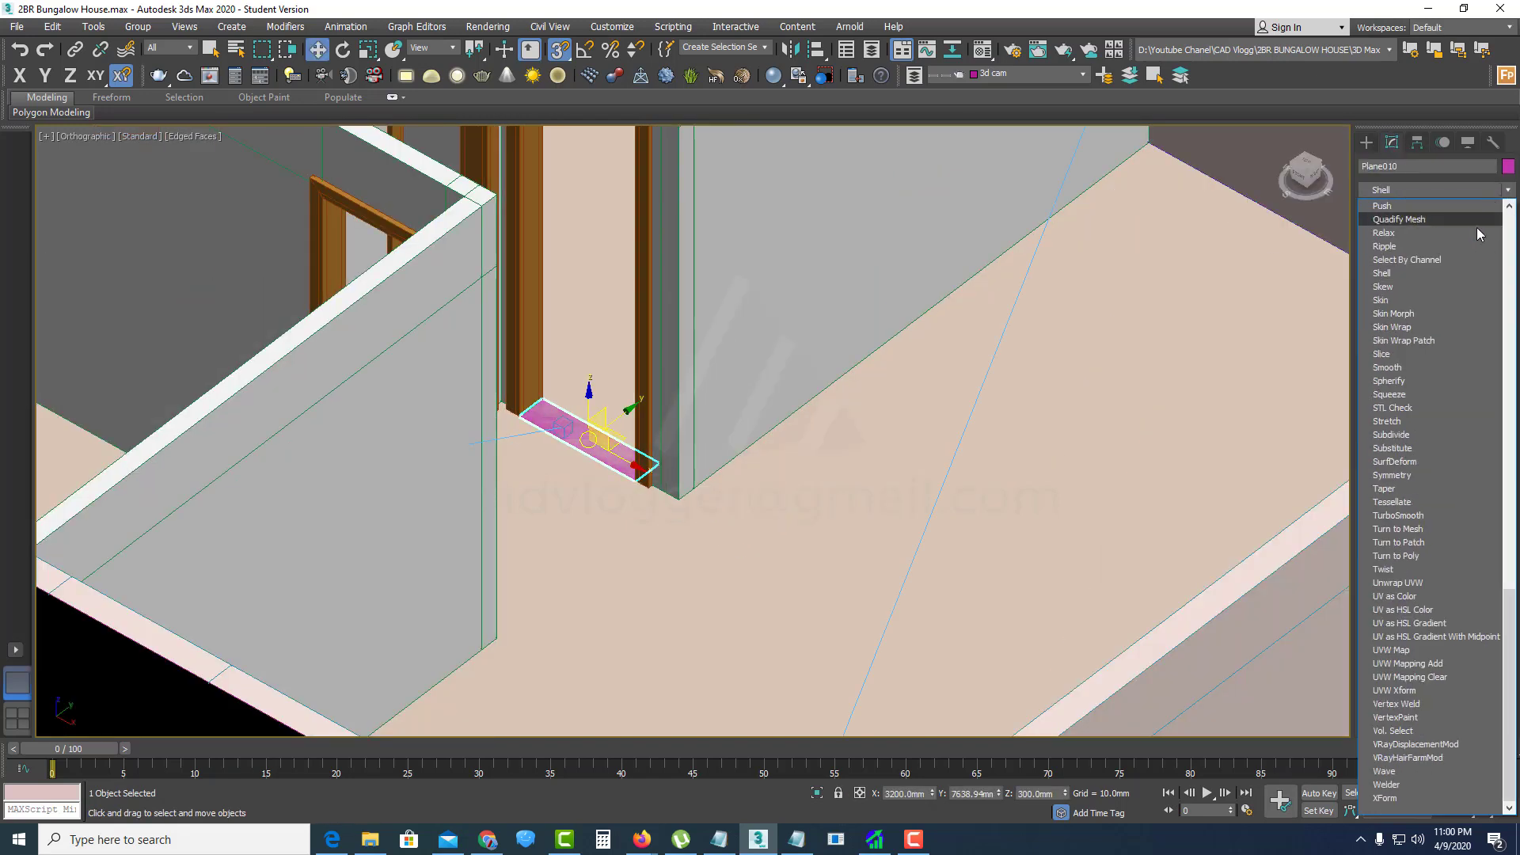
{"action": "left_click", "coordinate": [1425, 277]}
{"action": "middle_click_drag", "start_coordinate": [1149, 401], "coordinate": [1128, 489]}
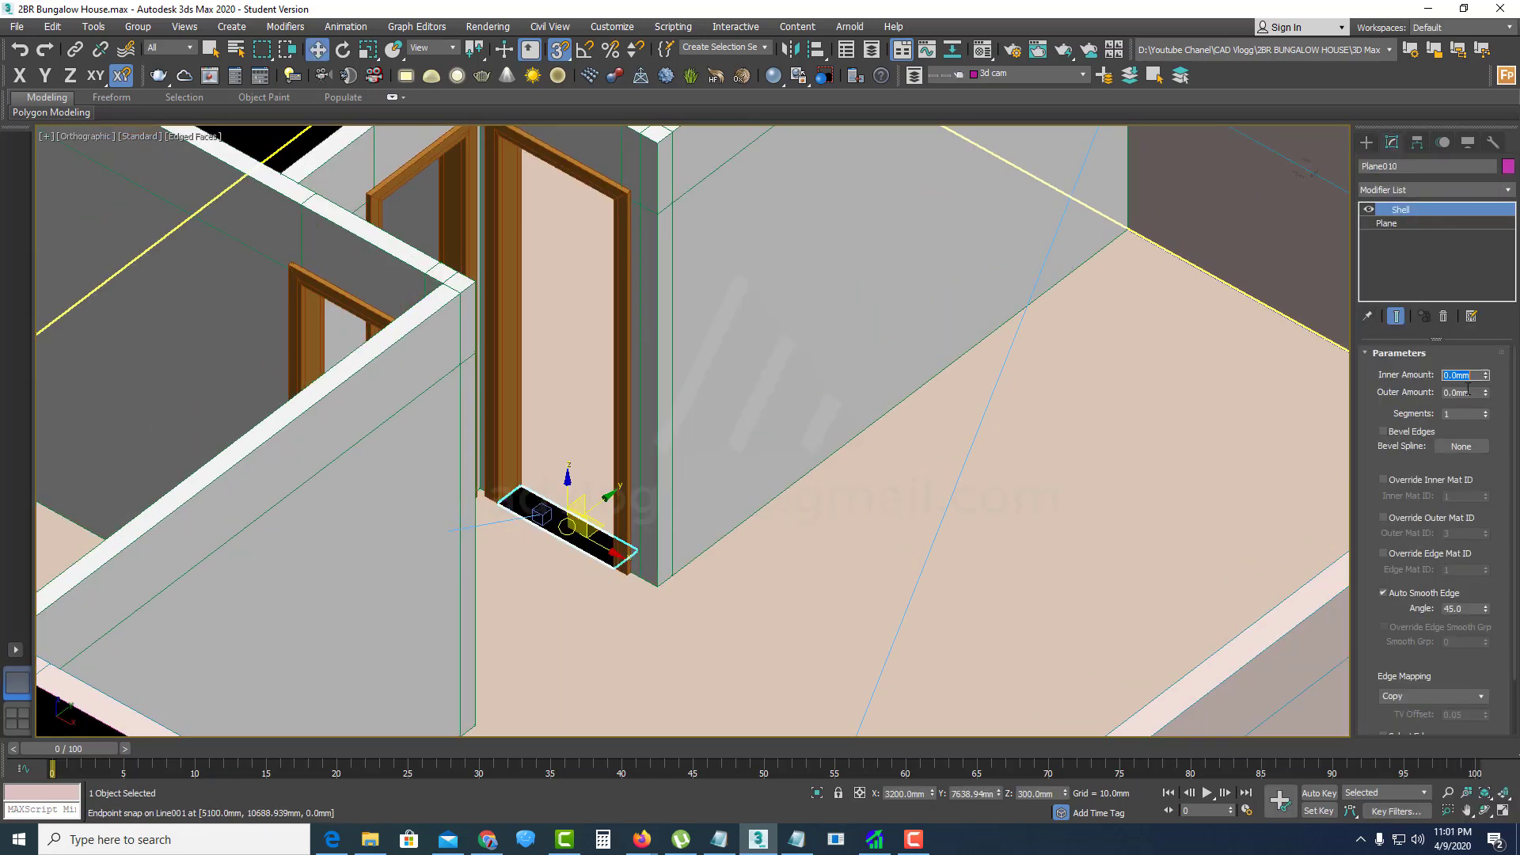
{"action": "key", "text": "Return"}
{"action": "scroll", "coordinate": [587, 383], "scroll_direction": "up", "scroll_amount": 5}
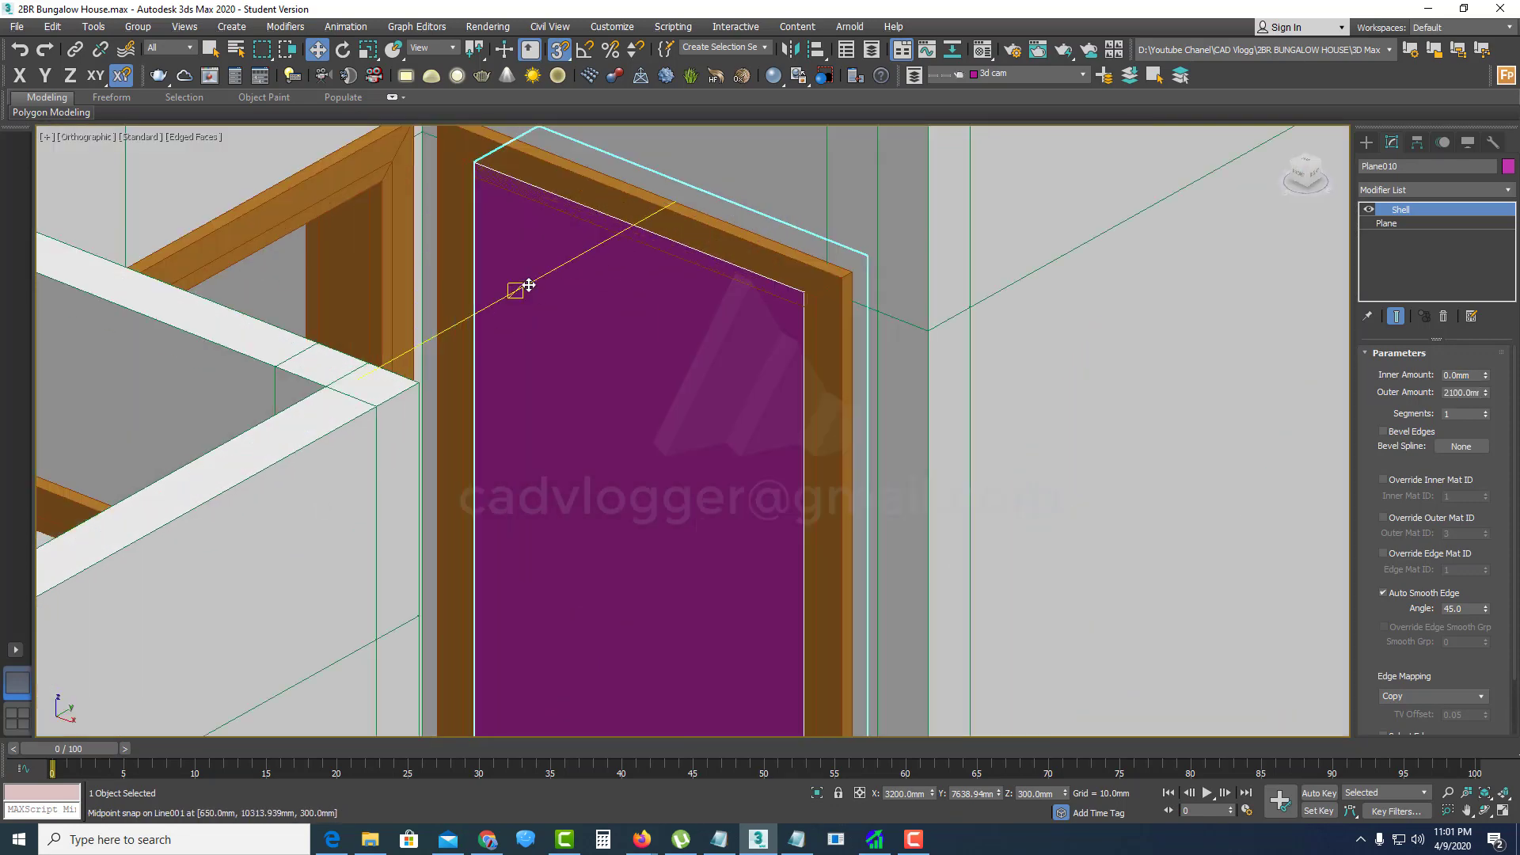
Step: Convert the door panel to editable poly and snap its four top vertices to the frame's inner top edge
{"action": "right_click", "coordinate": [516, 286]}
{"action": "left_click", "coordinate": [758, 457]}
{"action": "scroll", "coordinate": [1315, 323], "scroll_direction": "down", "scroll_amount": 4}
{"action": "left_click", "coordinate": [1393, 372]}
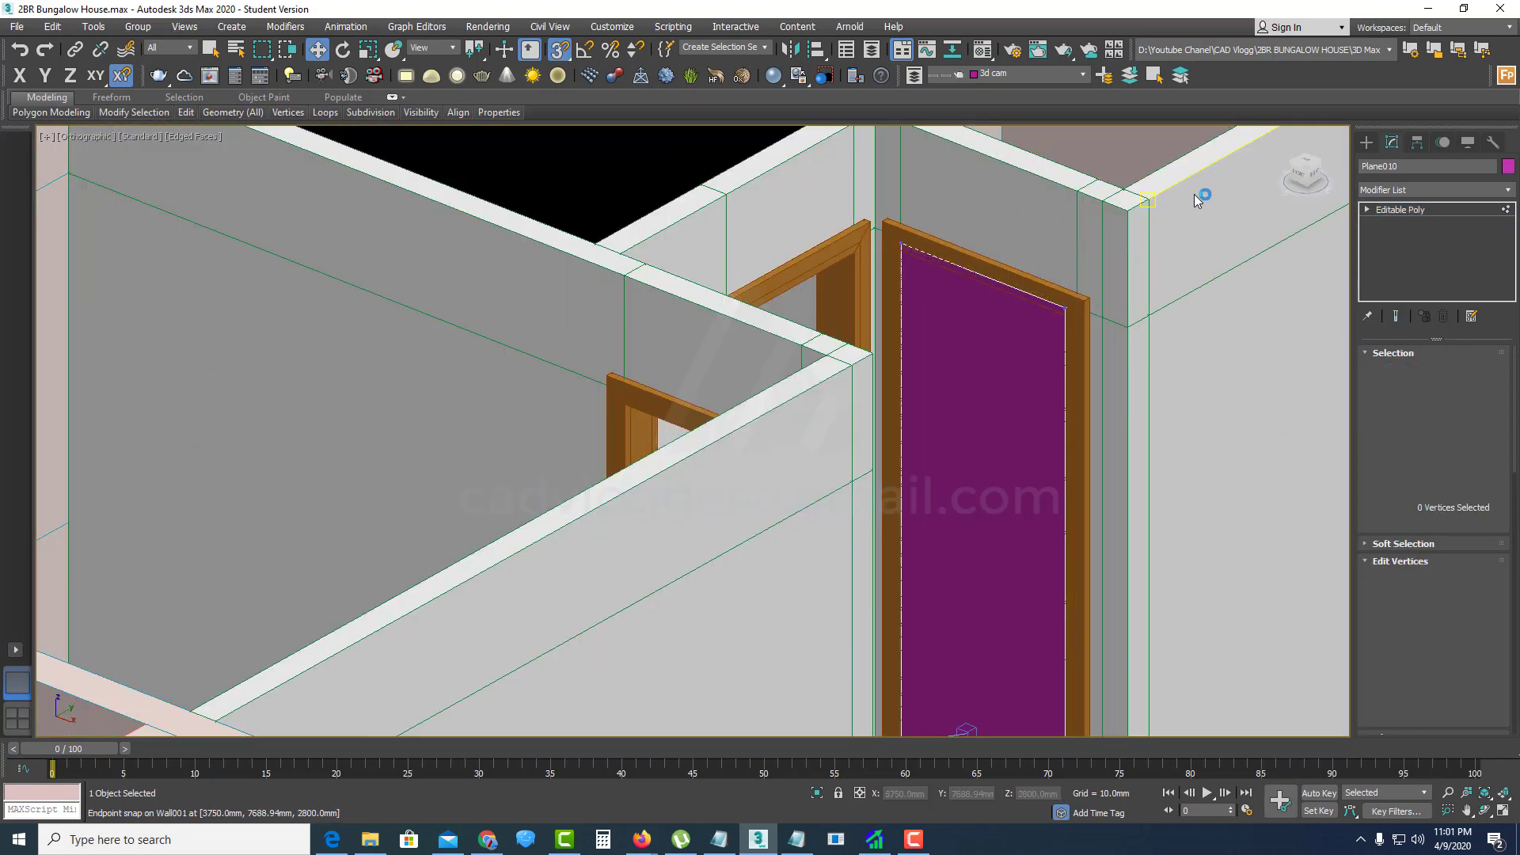
{"action": "left_click_drag", "start_coordinate": [1194, 195], "coordinate": [863, 336]}
{"action": "scroll", "coordinate": [993, 290], "scroll_direction": "up", "scroll_amount": 4}
{"action": "left_click_drag", "start_coordinate": [815, 218], "coordinate": [815, 217]}
{"action": "scroll", "coordinate": [882, 279], "scroll_direction": "down", "scroll_amount": 5}
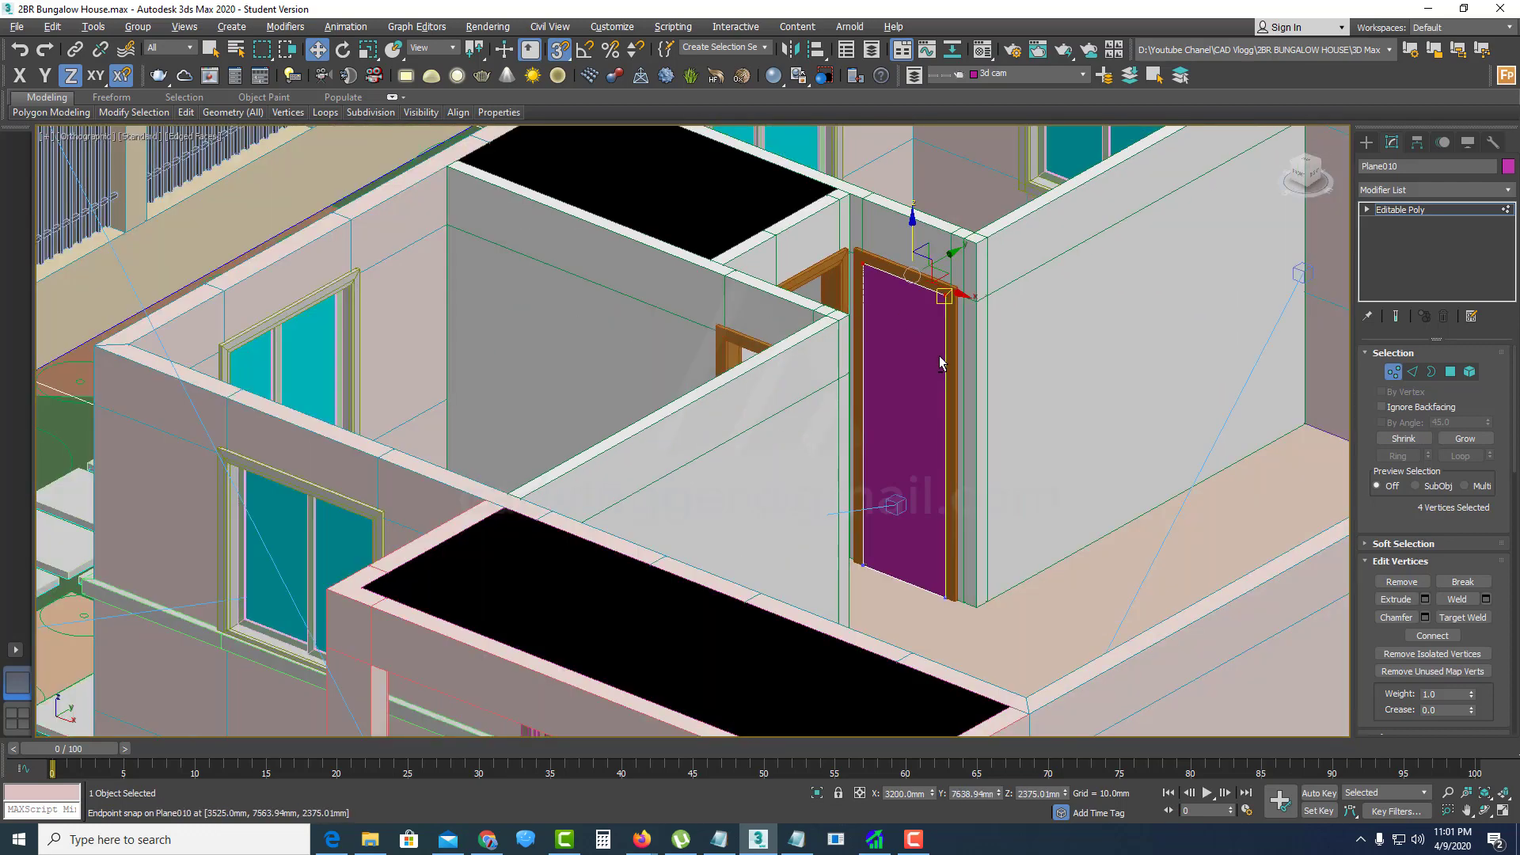
Step: Select the door panel's front face and offset it 50 mm along Y, into the frame
{"action": "middle_click_drag", "start_coordinate": [940, 356], "coordinate": [913, 381], "text": "alt"}
{"action": "scroll", "coordinate": [962, 437], "scroll_direction": "up", "scroll_amount": 2}
{"action": "middle_click_drag", "start_coordinate": [961, 437], "coordinate": [926, 417]}
{"action": "left_click", "coordinate": [1451, 372]}
{"action": "left_click", "coordinate": [820, 368]}
{"action": "scroll", "coordinate": [883, 431], "scroll_direction": "up", "scroll_amount": 2}
{"action": "middle_click_drag", "start_coordinate": [697, 308], "coordinate": [659, 286]}
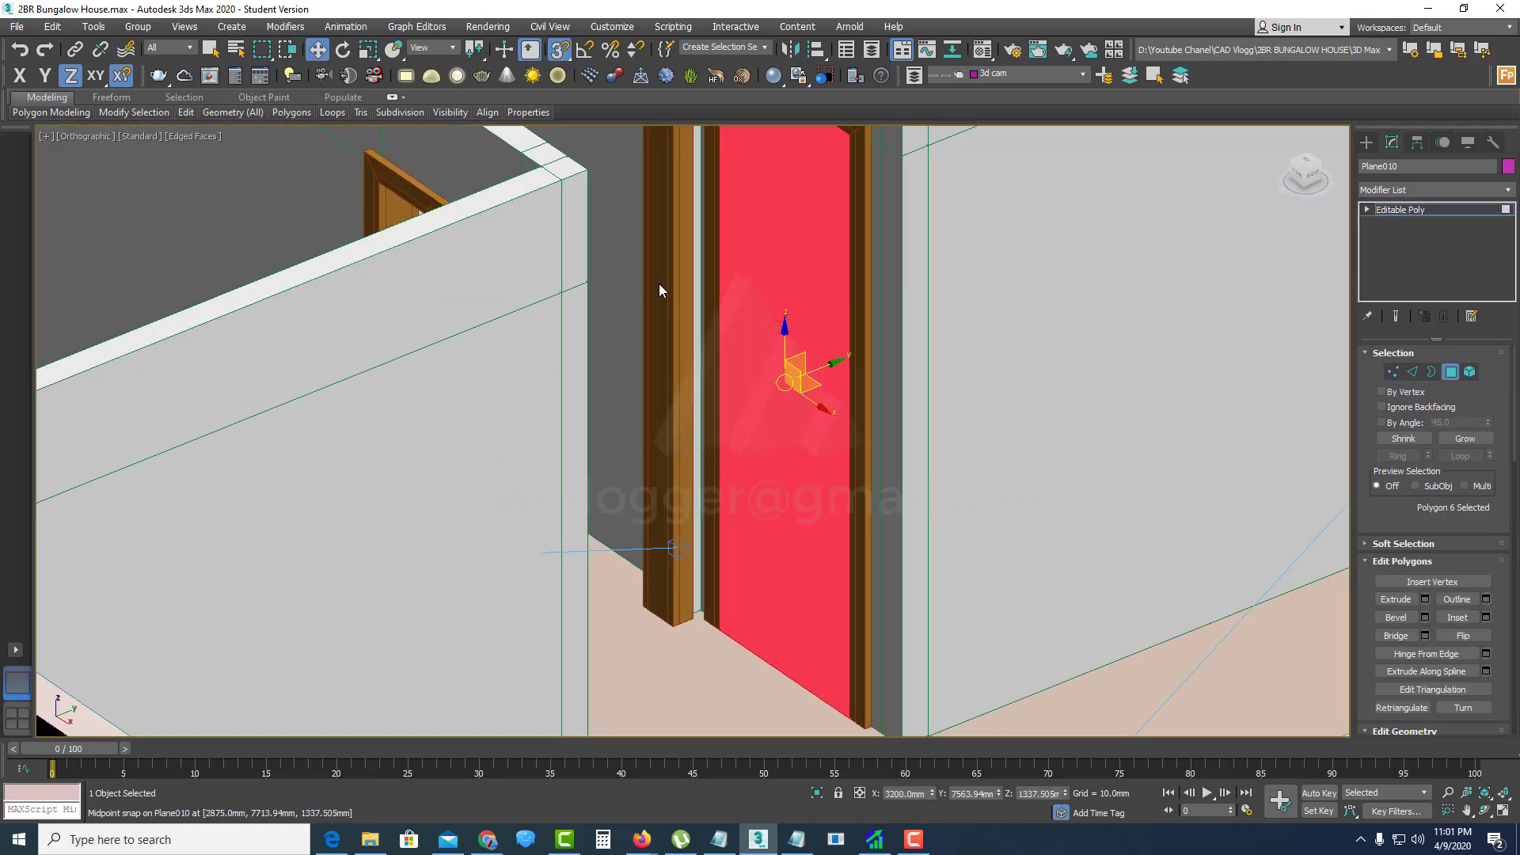
{"action": "right_click", "coordinate": [317, 52]}
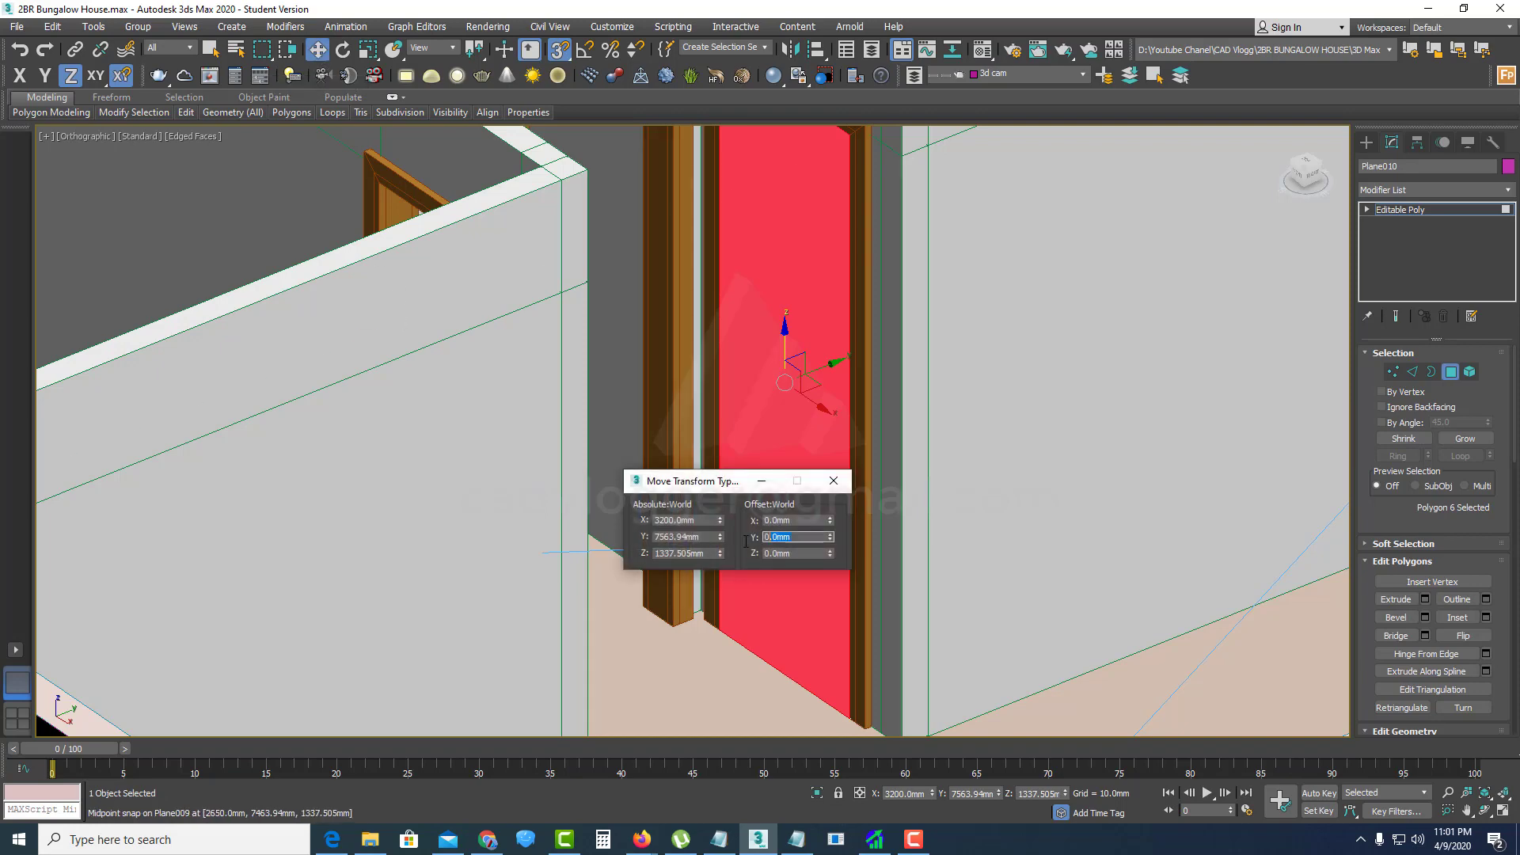
{"action": "left_click", "coordinate": [835, 482]}
Step: Select the door panel's opposite face and offset it -50 mm along Y
{"action": "middle_click_drag", "start_coordinate": [926, 467], "coordinate": [735, 510], "text": "alt"}
{"action": "left_click", "coordinate": [831, 277]}
{"action": "right_click", "coordinate": [316, 52]}
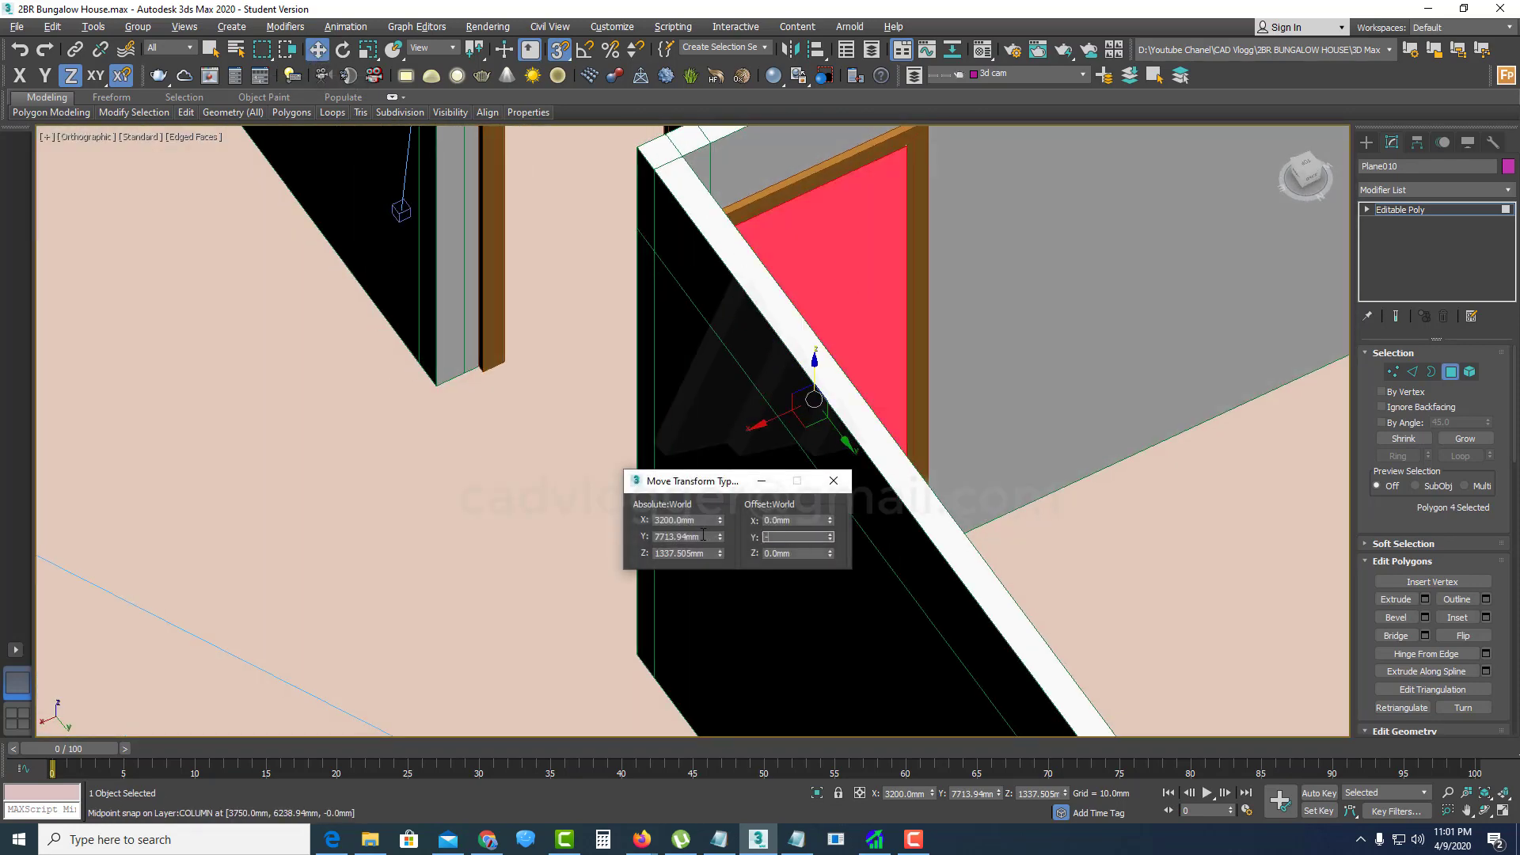
{"action": "left_click", "coordinate": [833, 481]}
{"action": "middle_click_drag", "start_coordinate": [781, 468], "coordinate": [933, 455], "text": "alt"}
Step: Try to offset the door panel's rear face a further -50 mm along Y
{"action": "key", "text": "F3"}
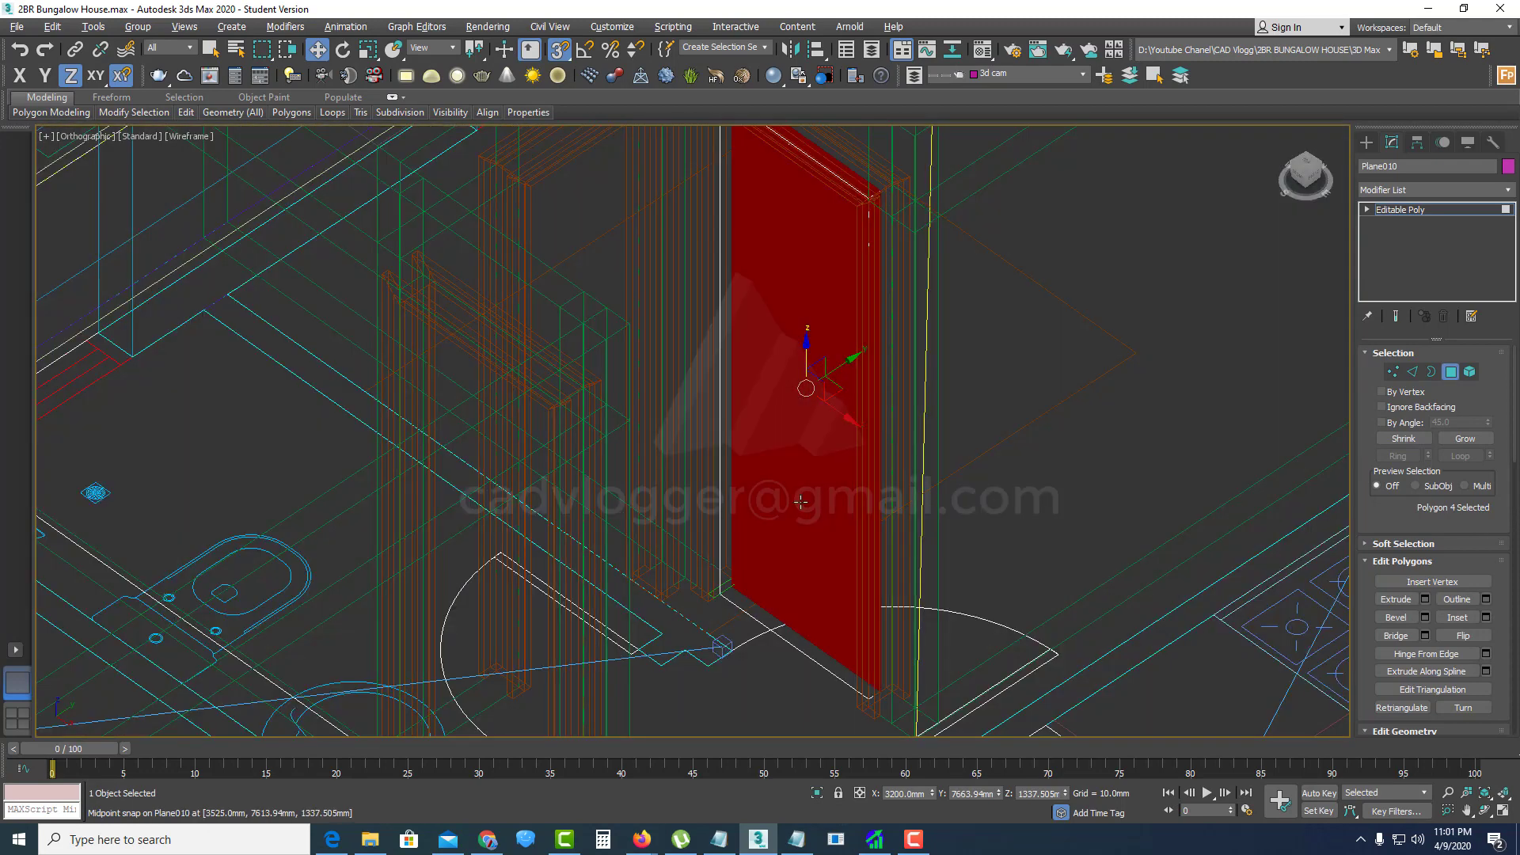
{"action": "scroll", "coordinate": [733, 598], "scroll_direction": "up", "scroll_amount": 5}
{"action": "scroll", "coordinate": [780, 563], "scroll_direction": "down", "scroll_amount": 5}
{"action": "right_click", "coordinate": [317, 52]}
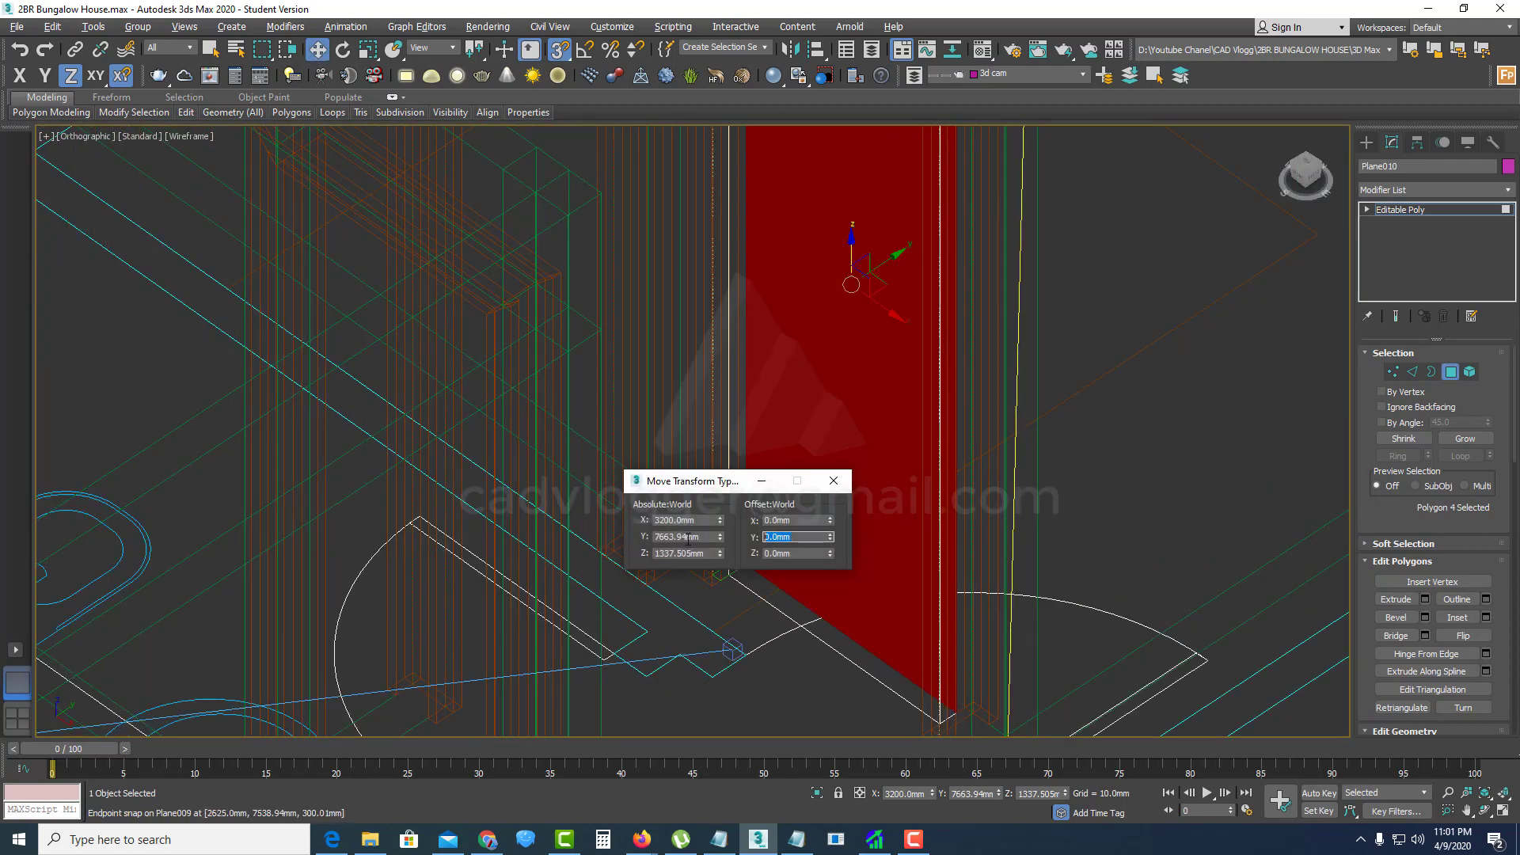
{"action": "key", "text": "Return"}
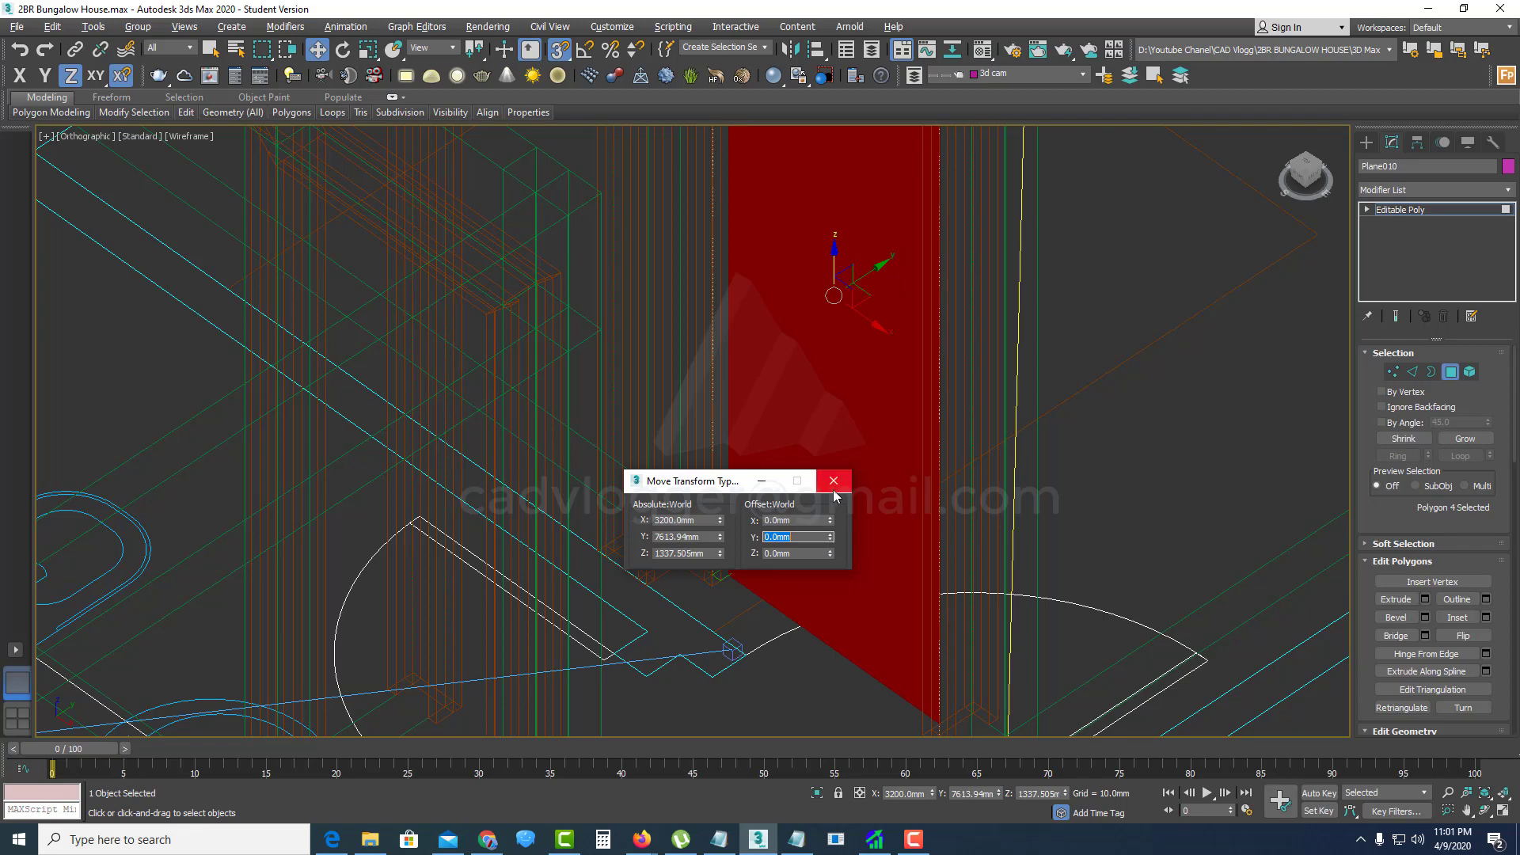
{"action": "right_click", "coordinate": [876, 511]}
{"action": "key", "text": "ctrl+z"}
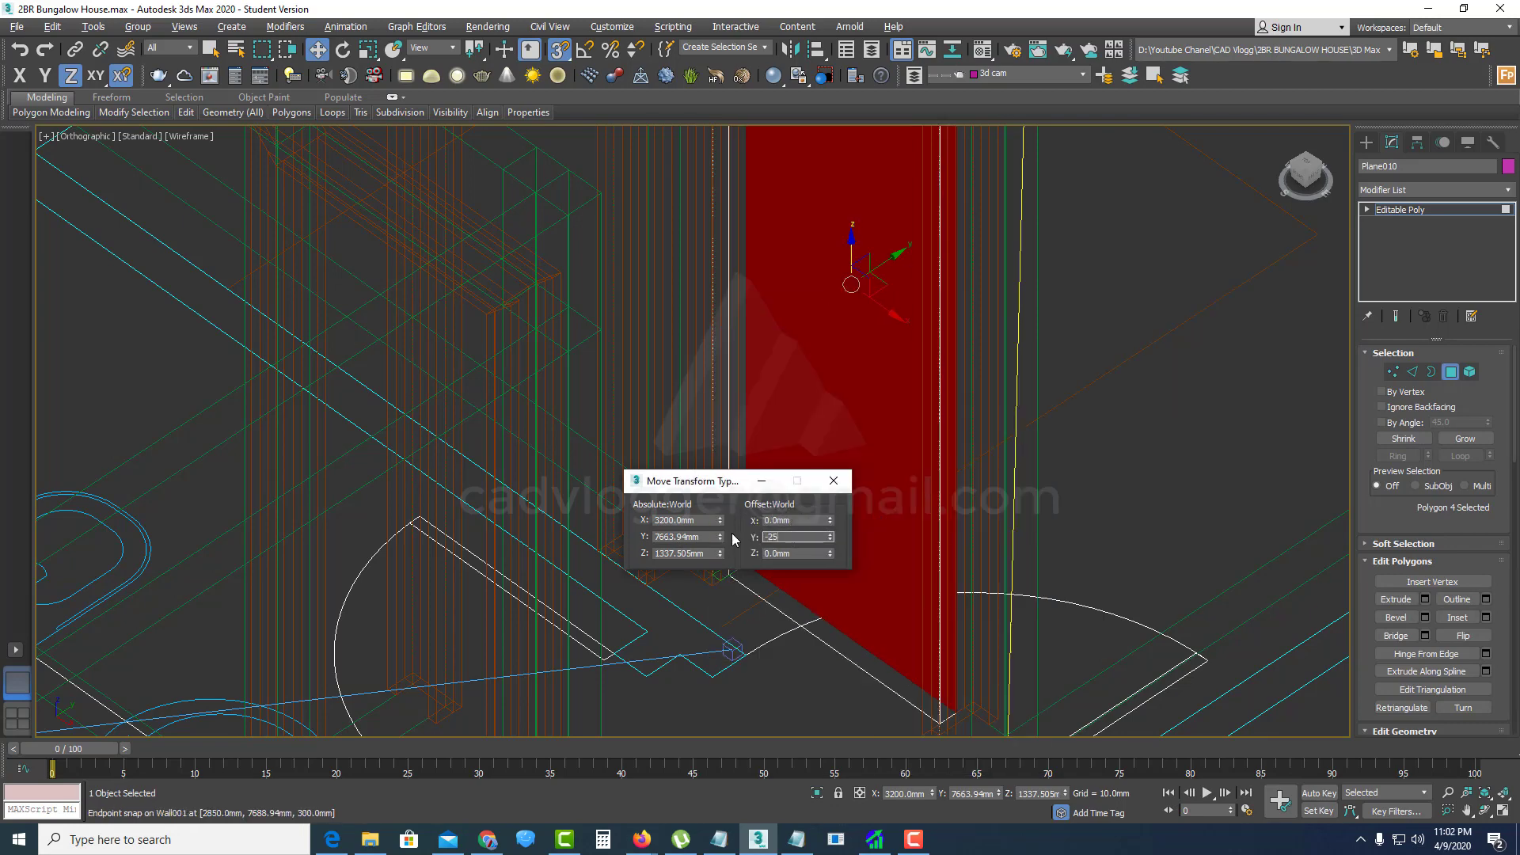
Step: Offset the rear face of the door panel by -25 mm along Y and leave polygon editing
{"action": "key", "text": "Return"}
{"action": "left_click", "coordinate": [832, 331]}
{"action": "key", "text": "F3"}
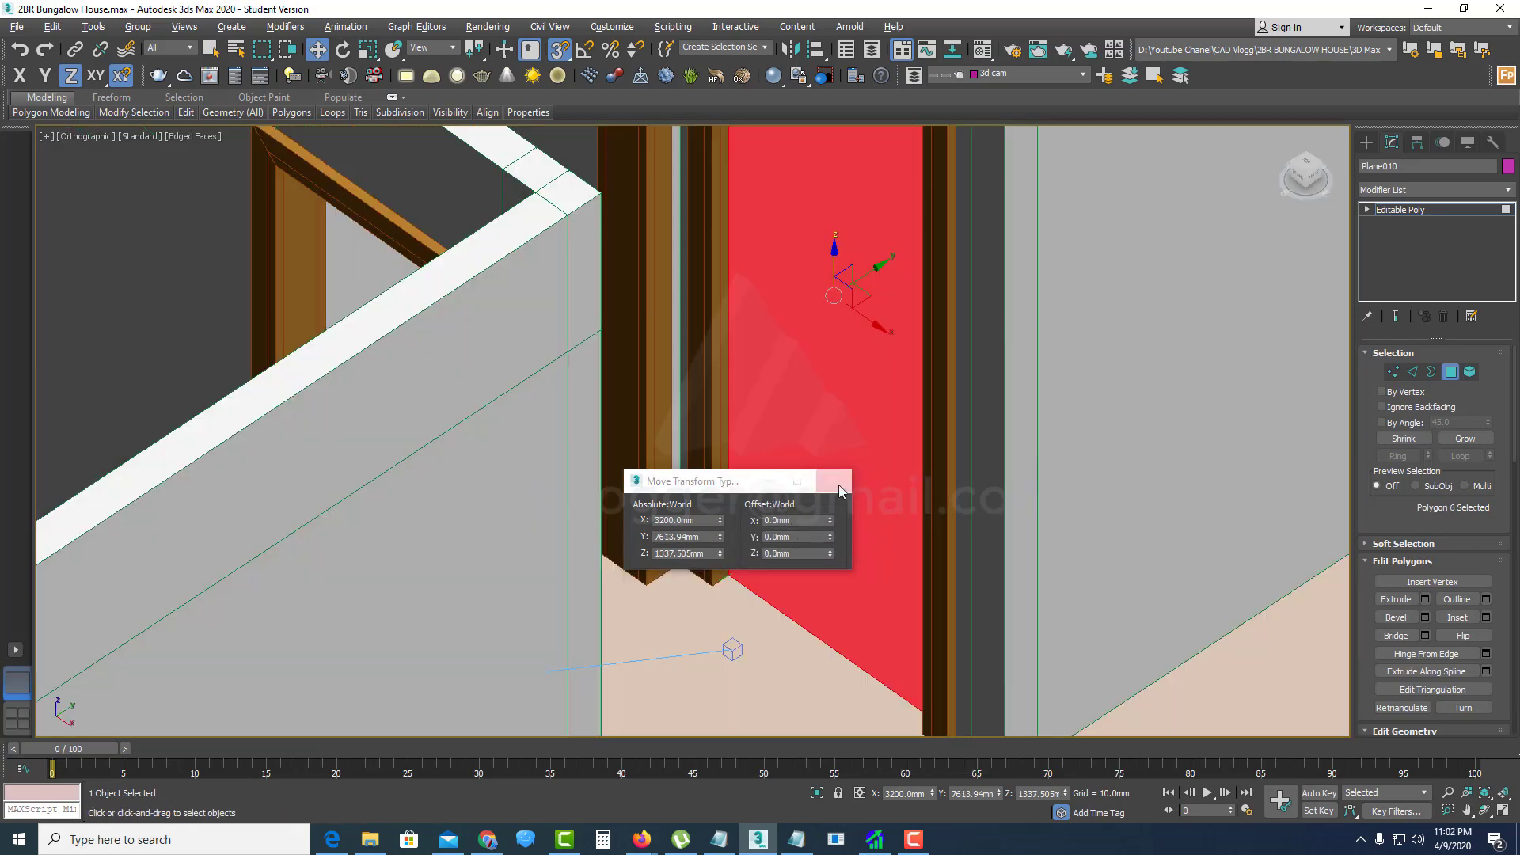
{"action": "left_click", "coordinate": [835, 482]}
{"action": "key", "text": "F3"}
{"action": "key", "text": "F2"}
{"action": "left_click", "coordinate": [1450, 373]}
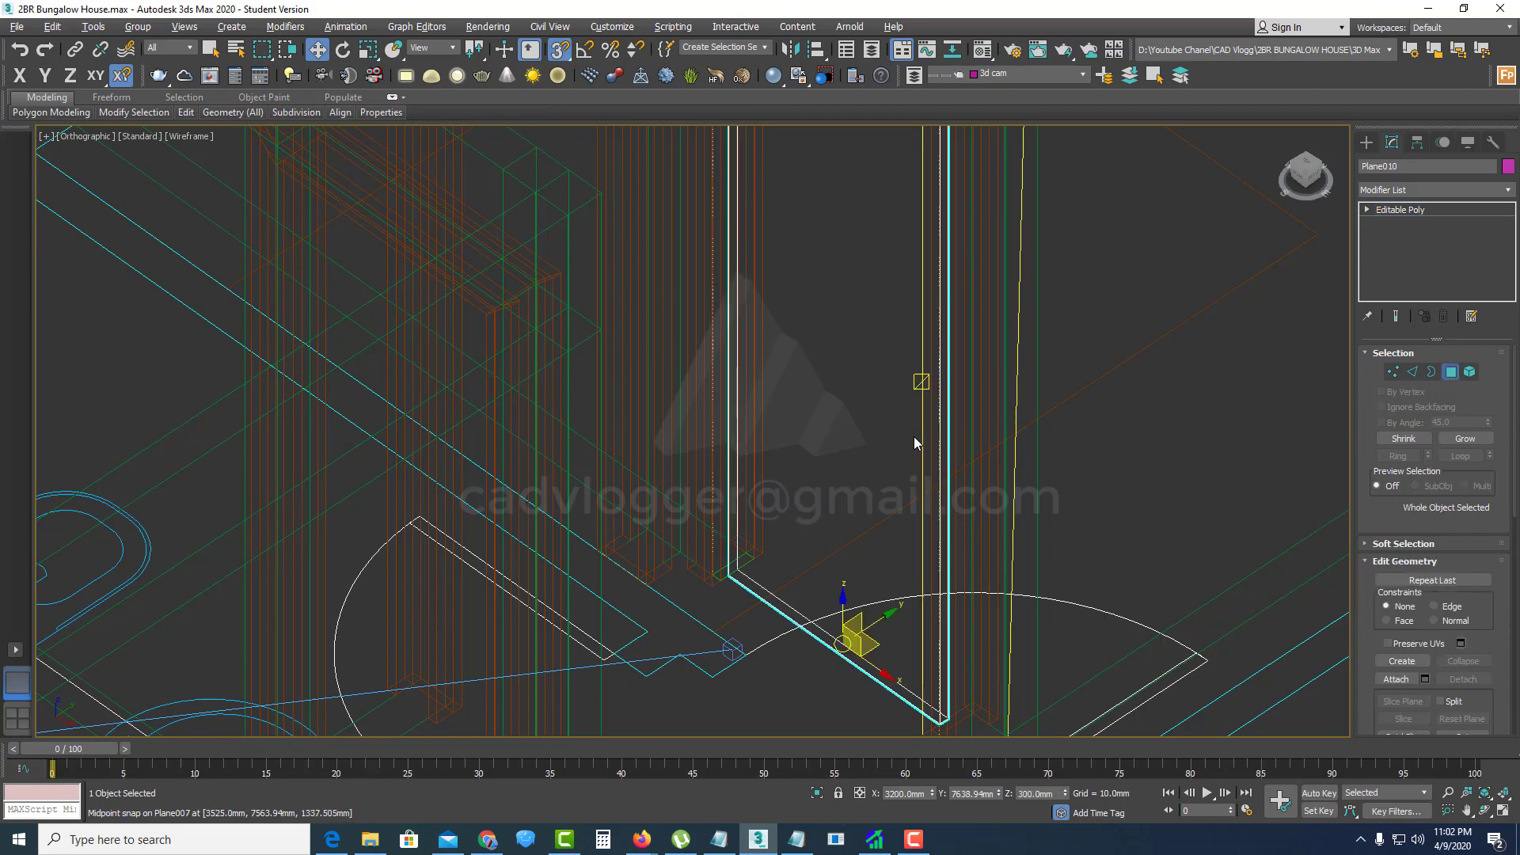
Step: Move only the door panel's pivot, snapping it to the wall's top corner beside the first door frame
{"action": "scroll", "coordinate": [914, 434], "scroll_direction": "down", "scroll_amount": 3}
{"action": "key", "text": "F3"}
{"action": "mouse_move", "coordinate": [893, 329]}
{"action": "middle_mouse_down"}
{"action": "mouse_move", "coordinate": [863, 381]}
{"action": "mouse_move", "coordinate": [889, 333]}
{"action": "mouse_move", "coordinate": [911, 341]}
{"action": "middle_mouse_up"}
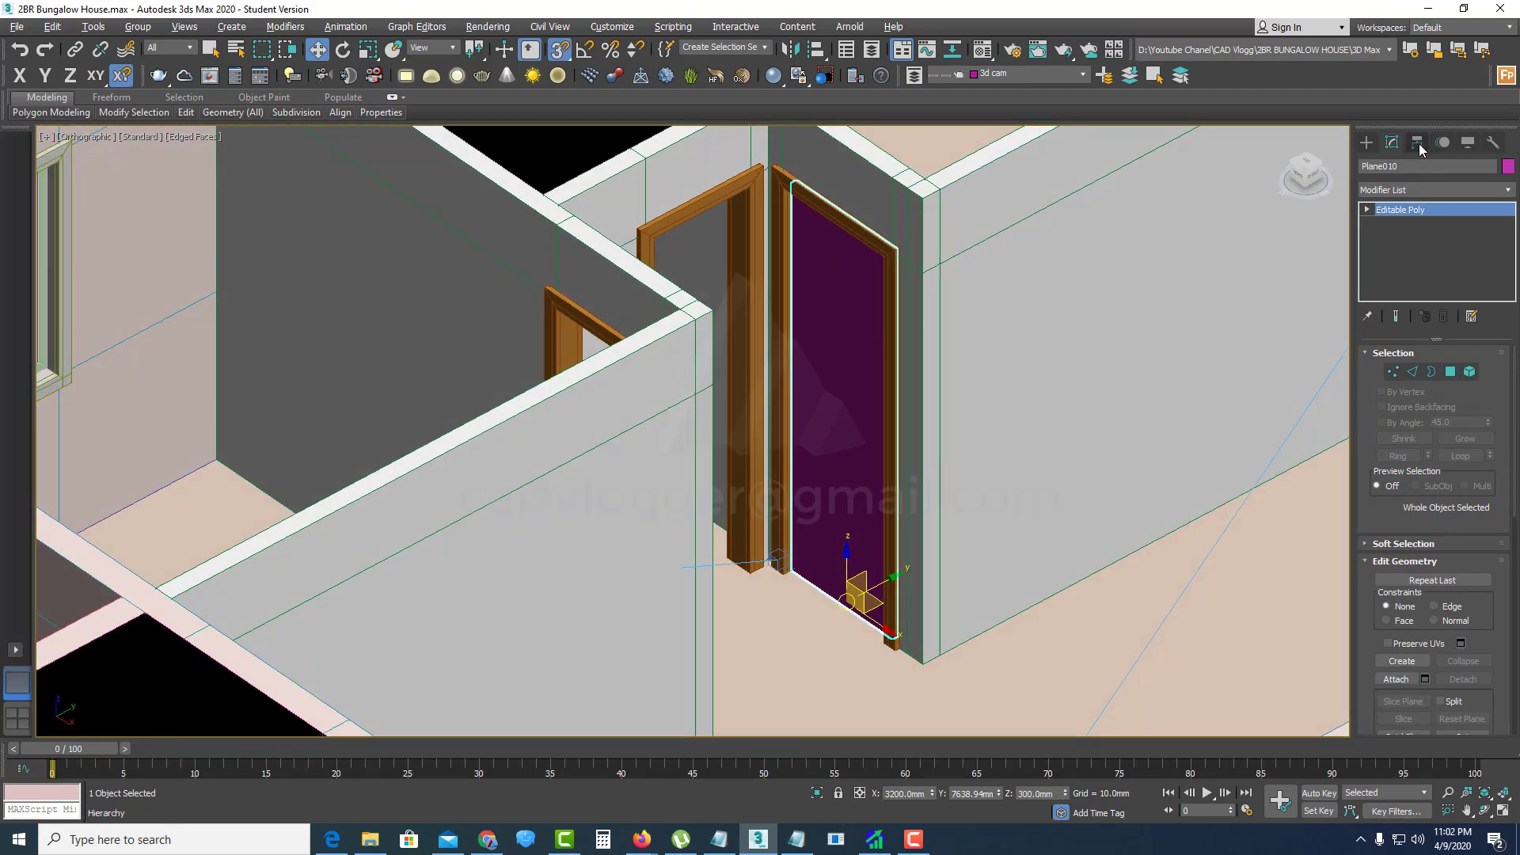
{"action": "left_click", "coordinate": [1418, 142]}
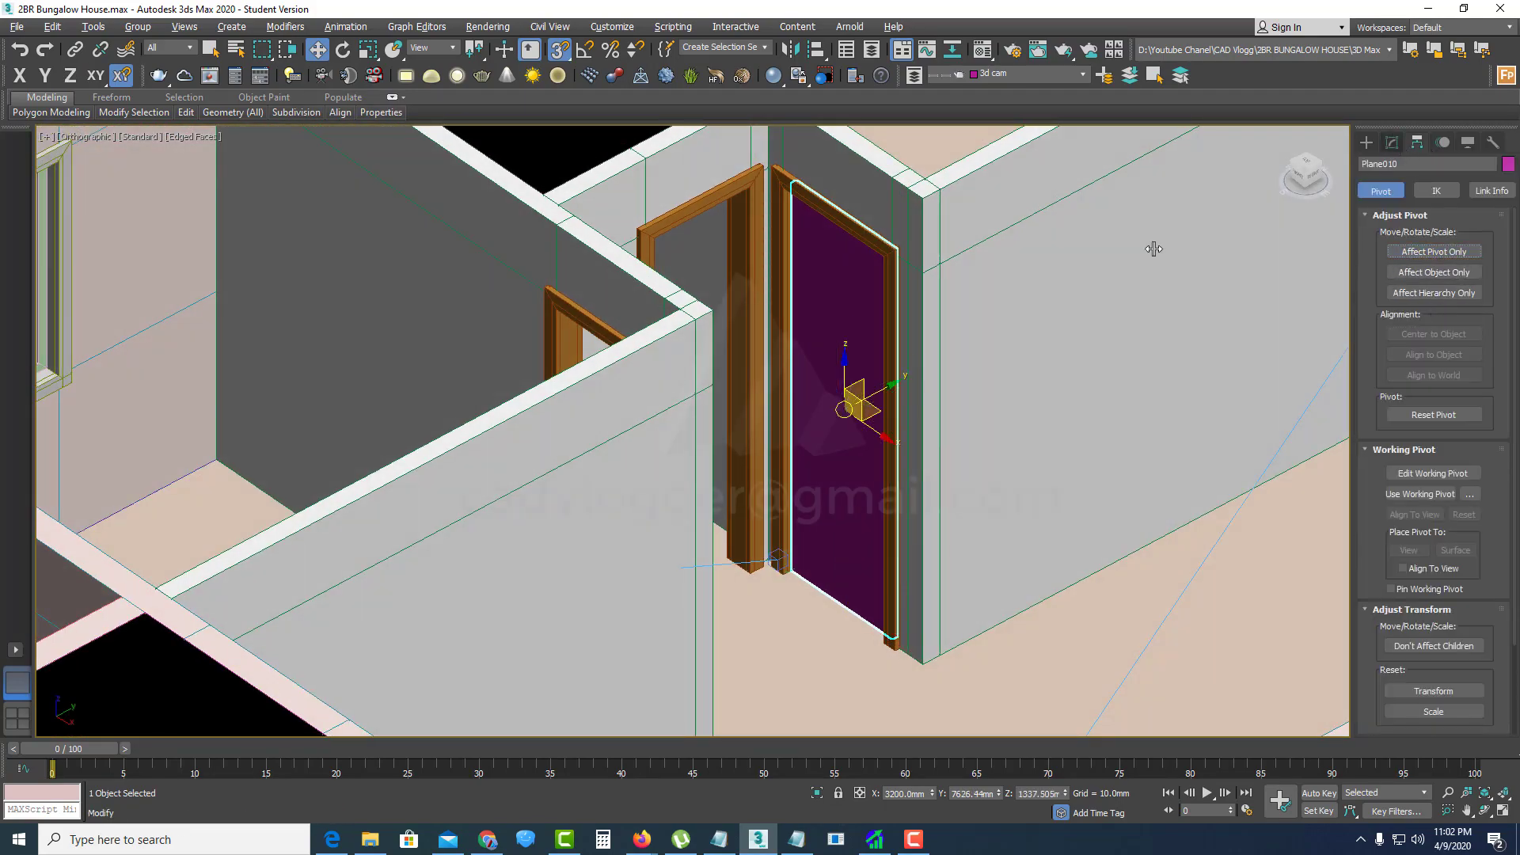
{"action": "middle_click_drag", "start_coordinate": [895, 237], "coordinate": [809, 483], "text": "alt"}
{"action": "scroll", "coordinate": [792, 400], "scroll_direction": "up", "scroll_amount": 3}
{"action": "left_click", "coordinate": [1454, 257]}
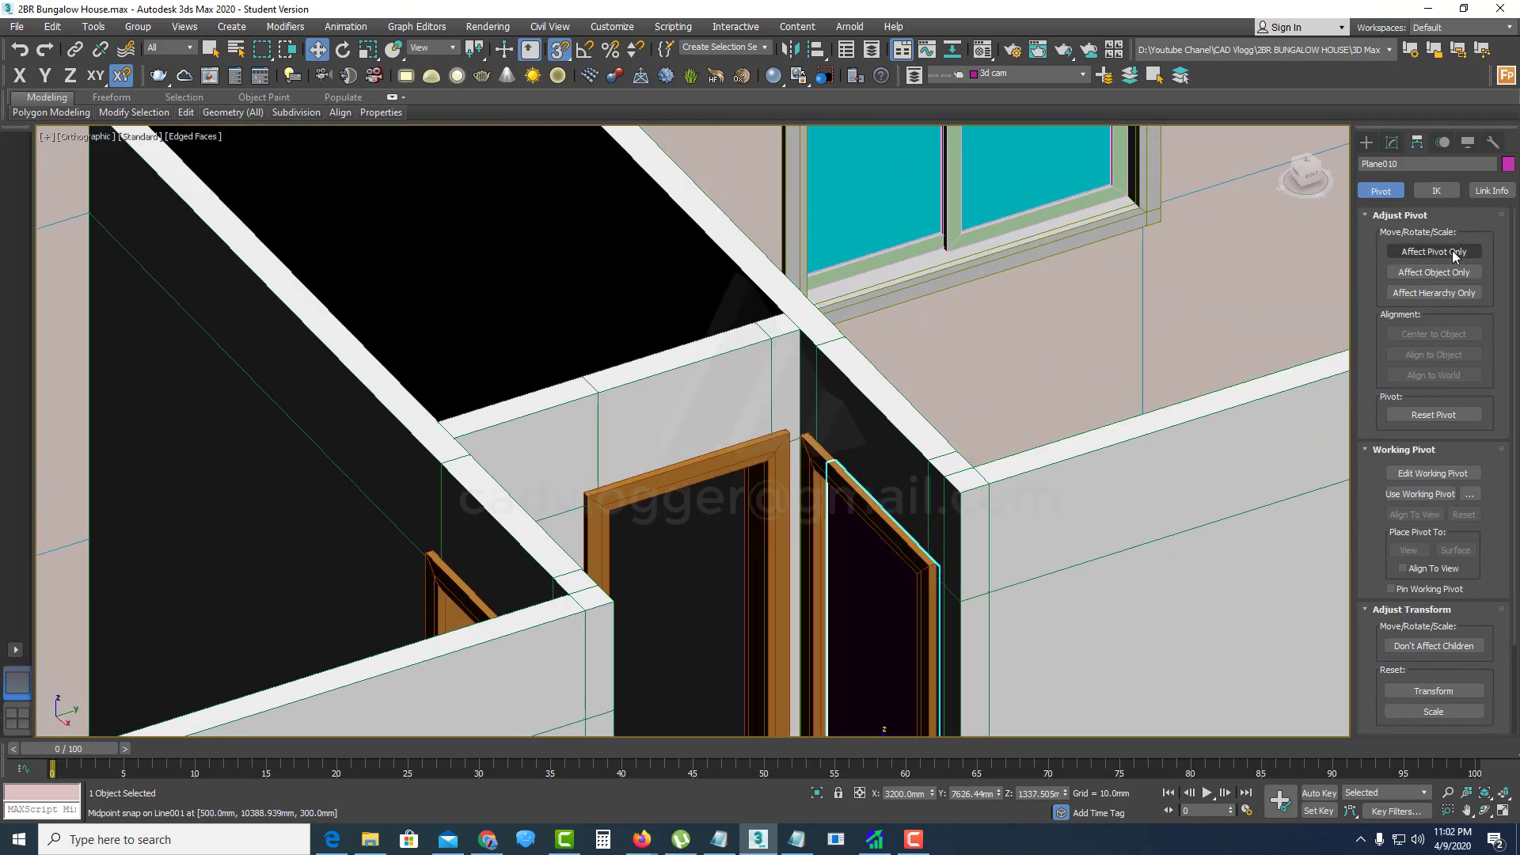
{"action": "middle_click_drag", "start_coordinate": [830, 633], "coordinate": [846, 463]}
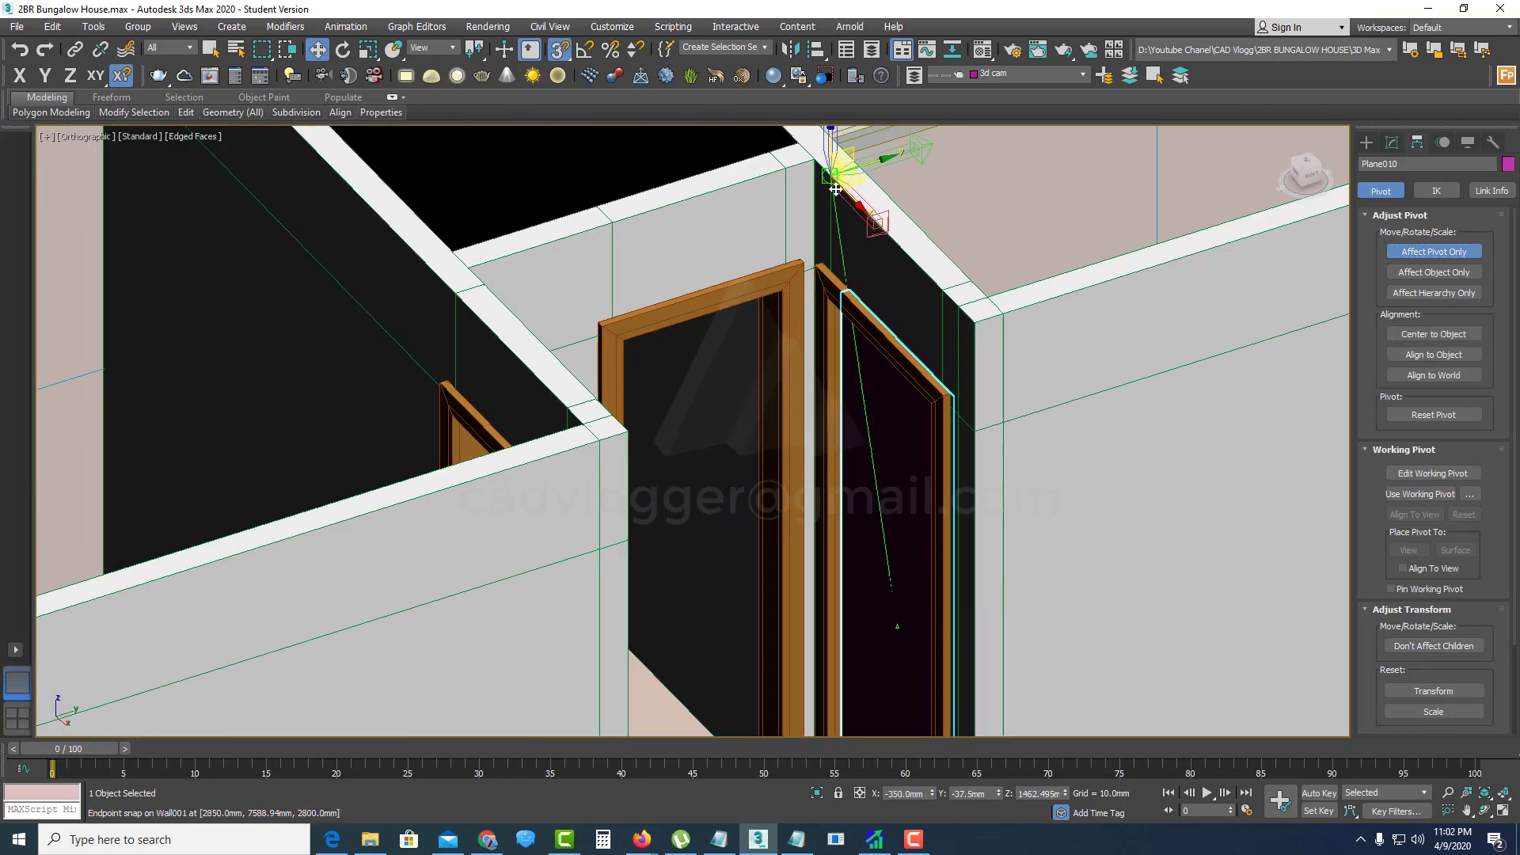
{"action": "left_click", "coordinate": [1406, 255]}
Step: Clone the door panel to the matching wall-top corner above the neighbouring door frame
{"action": "middle_click_drag", "start_coordinate": [823, 250], "coordinate": [895, 428]}
{"action": "scroll", "coordinate": [884, 415], "scroll_direction": "down", "scroll_amount": 4}
{"action": "scroll", "coordinate": [895, 427], "scroll_direction": "up", "scroll_amount": 4}
{"action": "left_click_drag", "start_coordinate": [882, 341], "coordinate": [651, 412], "text": "shift"}
{"action": "left_click", "coordinate": [763, 485]}
Step: Rotate the copied door panel 90° about Z
{"action": "key", "text": "e"}
{"action": "key", "text": "F12"}
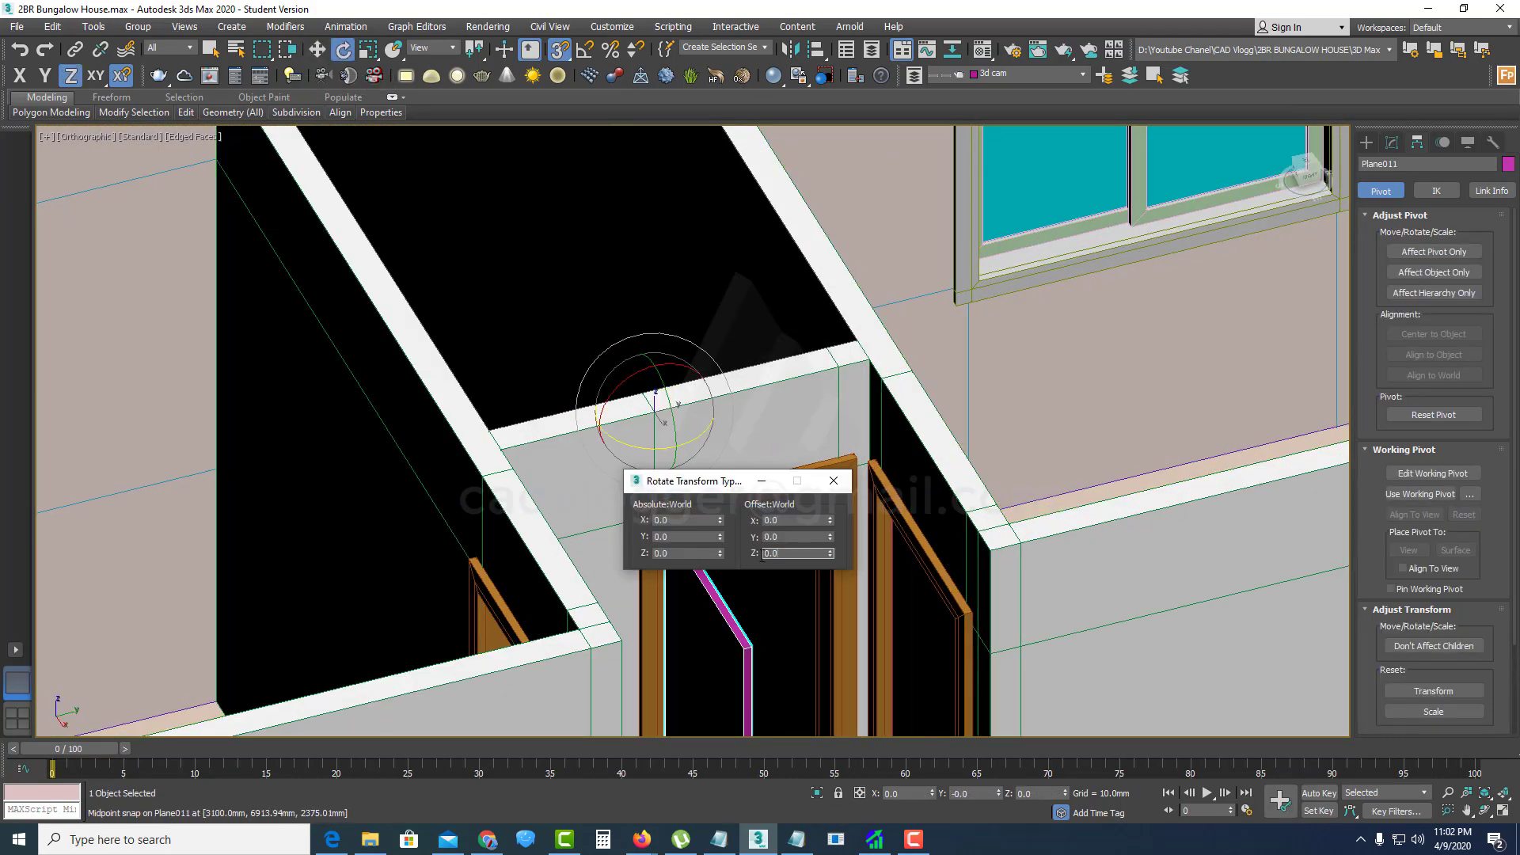
{"action": "key", "text": "Return"}
{"action": "left_click", "coordinate": [833, 481]}
Step: Snap the four vertices on one side of the copied door panel to the second frame's inner jamb along Y
{"action": "scroll", "coordinate": [834, 481], "scroll_direction": "down", "scroll_amount": 3}
{"action": "middle_click_drag", "start_coordinate": [834, 480], "coordinate": [787, 313]}
{"action": "key", "text": "F3"}
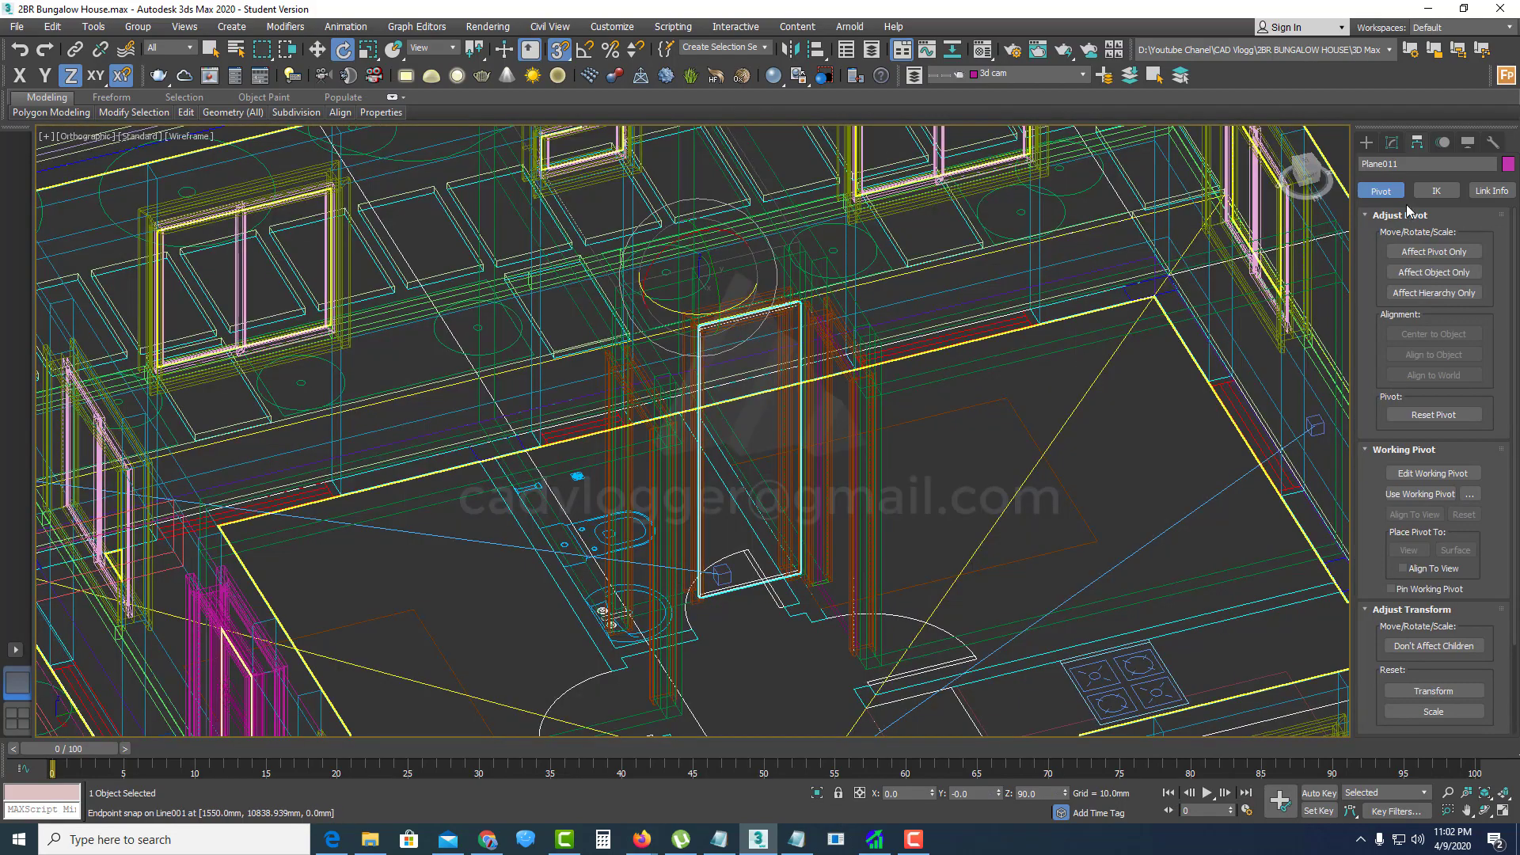
{"action": "left_click", "coordinate": [1392, 142]}
{"action": "left_click", "coordinate": [1393, 371]}
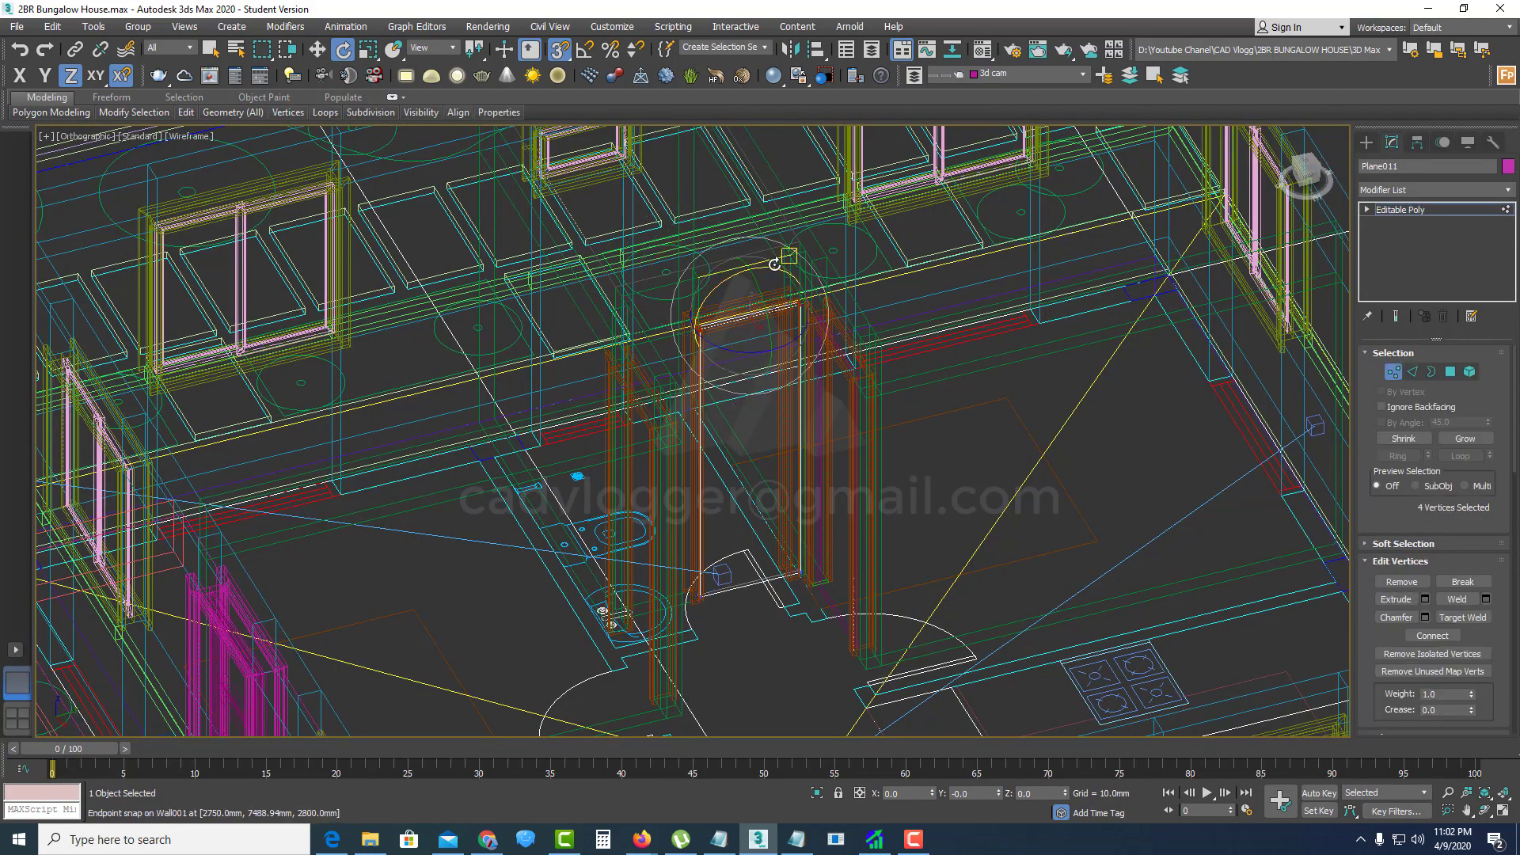
{"action": "scroll", "coordinate": [795, 481], "scroll_direction": "up", "scroll_amount": 6}
{"action": "middle_click_drag", "start_coordinate": [794, 480], "coordinate": [869, 343]}
{"action": "scroll", "coordinate": [865, 345], "scroll_direction": "down", "scroll_amount": 1}
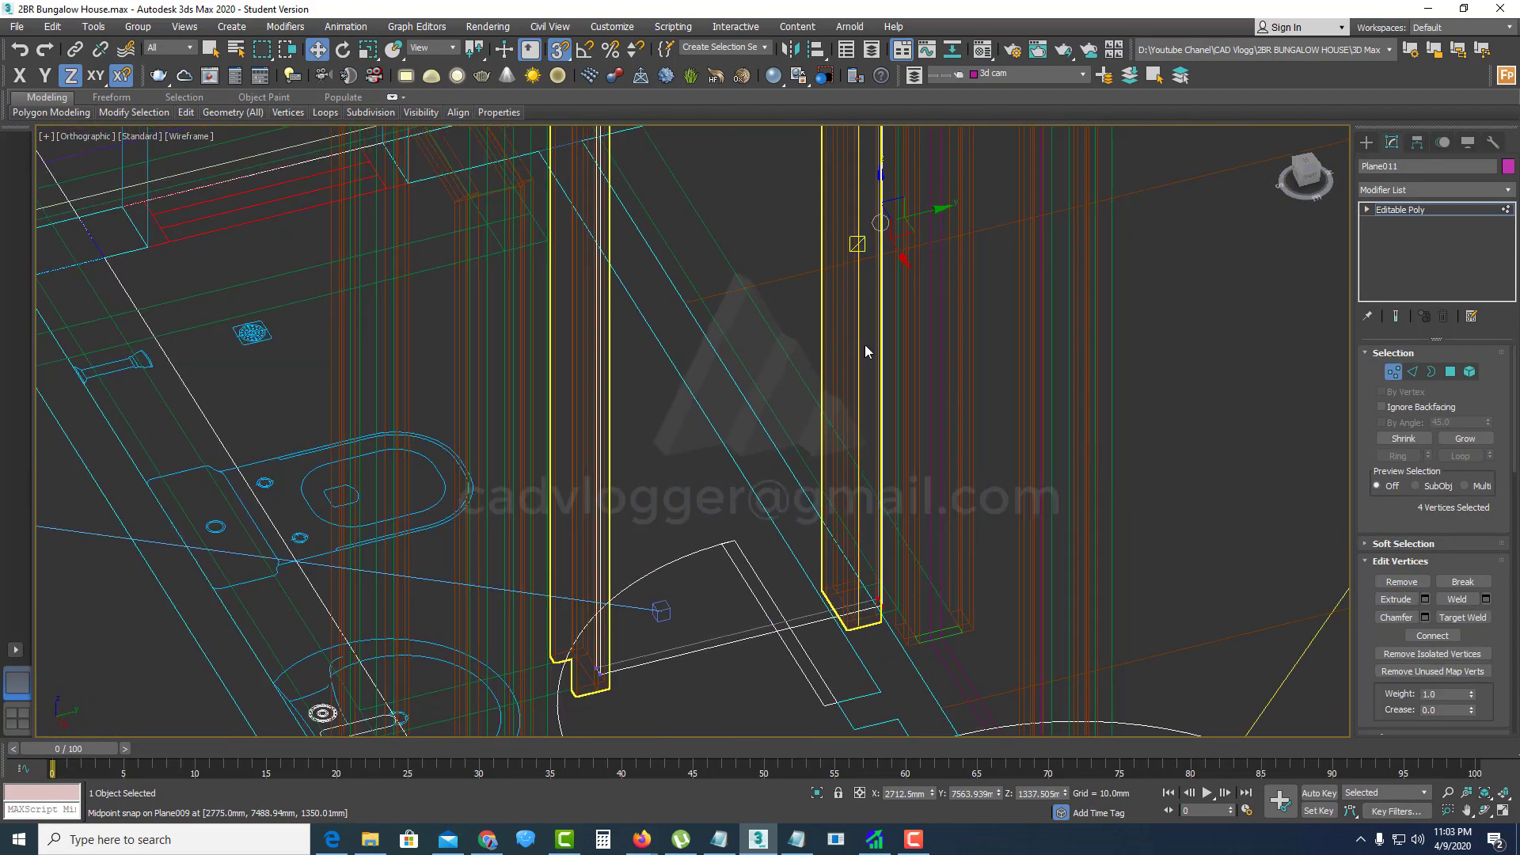
{"action": "key", "text": "F3"}
{"action": "left_click_drag", "start_coordinate": [923, 213], "coordinate": [848, 614]}
{"action": "scroll", "coordinate": [848, 523], "scroll_direction": "down", "scroll_amount": 4}
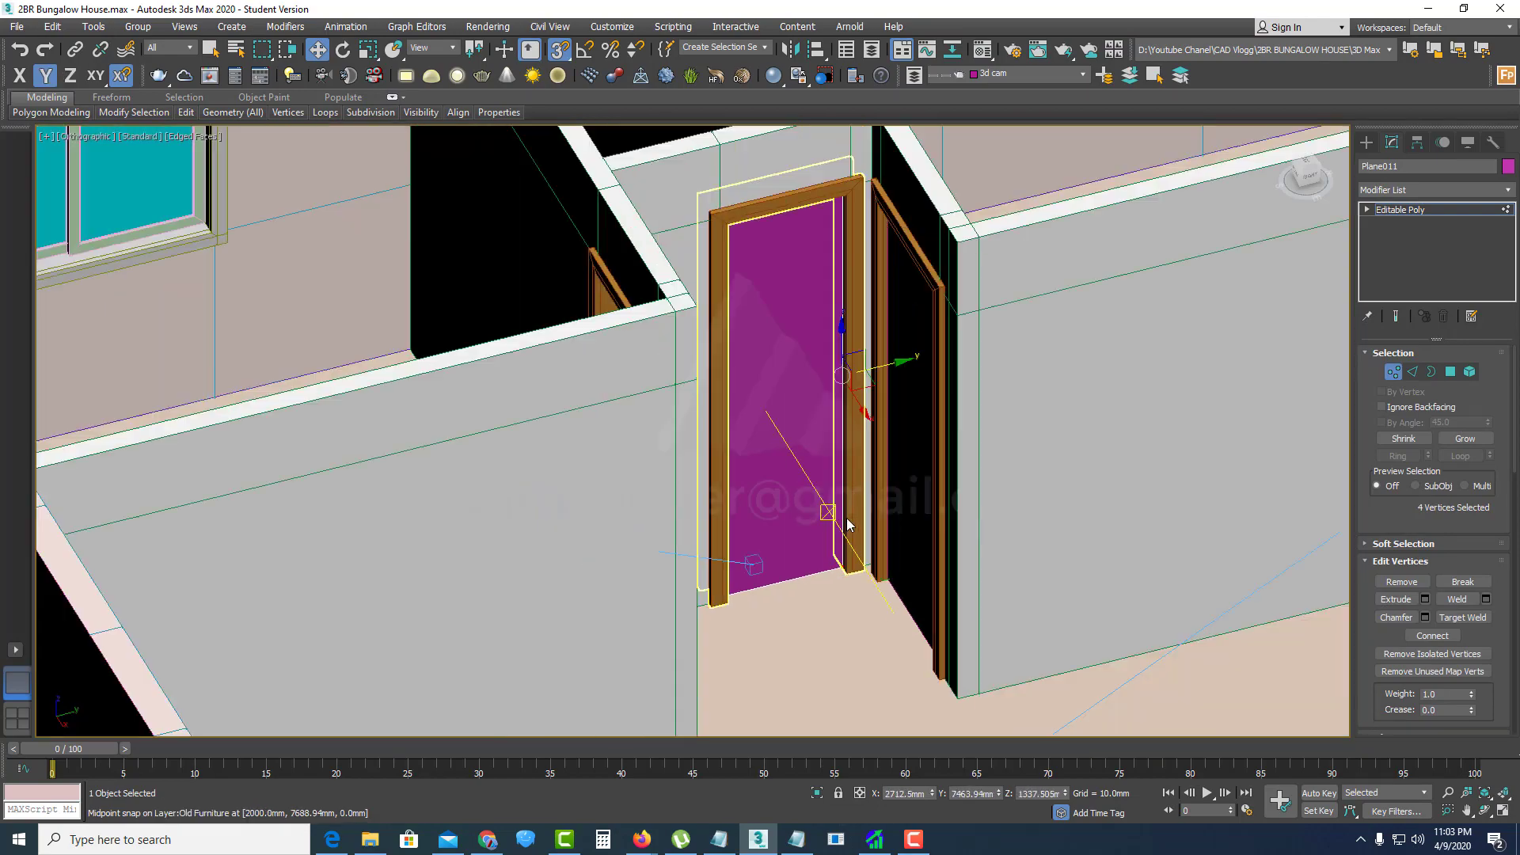
{"action": "middle_click_drag", "start_coordinate": [848, 526], "coordinate": [788, 578], "text": "alt"}
{"action": "scroll", "coordinate": [814, 545], "scroll_direction": "down", "scroll_amount": 3}
{"action": "scroll", "coordinate": [788, 578], "scroll_direction": "up", "scroll_amount": 5}
{"action": "left_click", "coordinate": [1395, 373]}
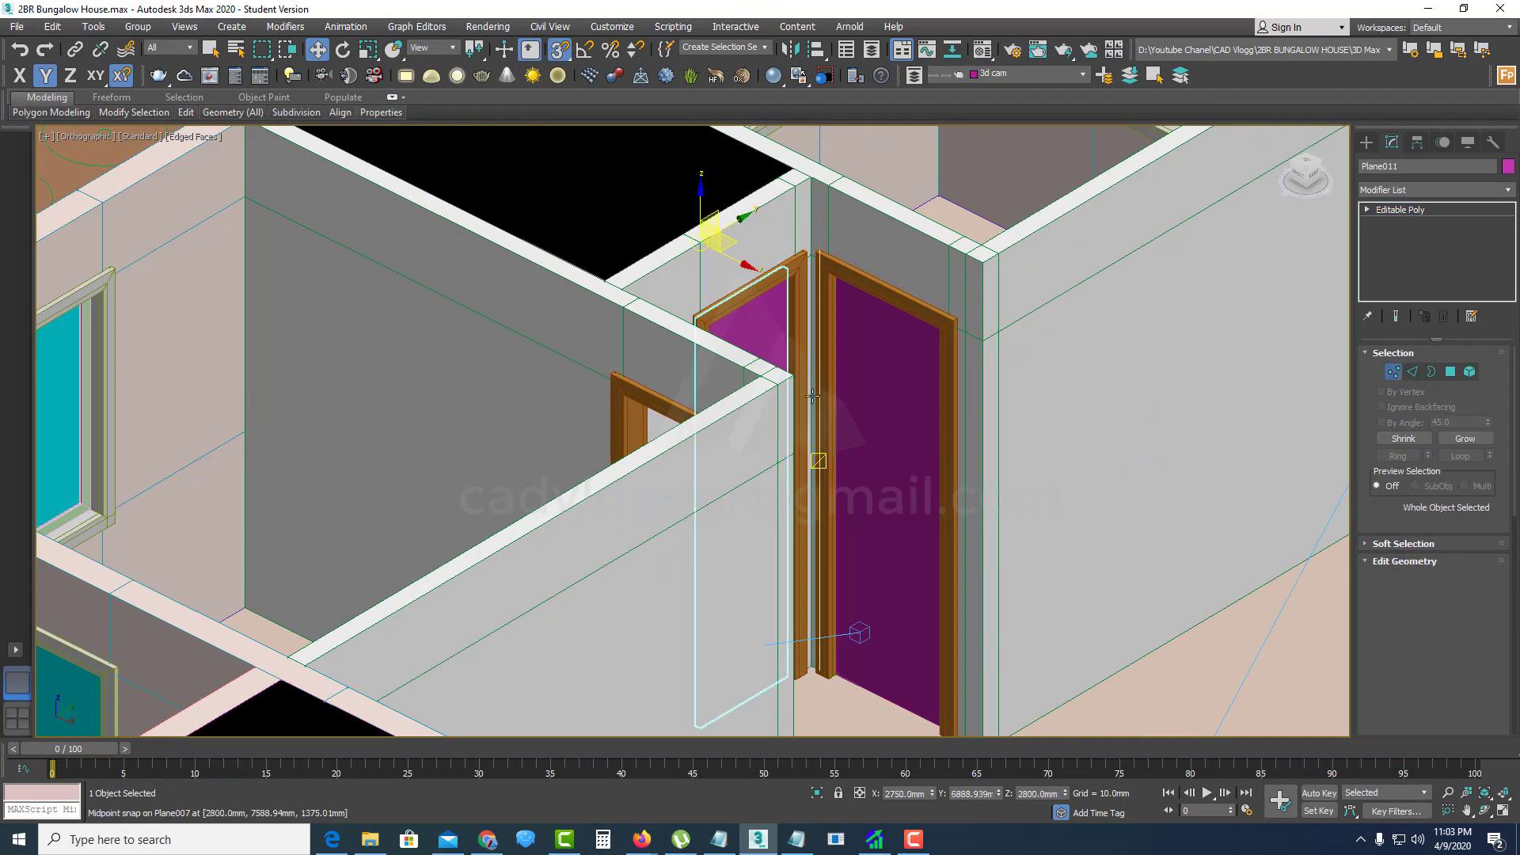
Step: Move only the second door panel's pivot to its bottom corner at the hinge-side jamb
{"action": "middle_click_drag", "start_coordinate": [814, 434], "coordinate": [759, 399], "text": "alt"}
{"action": "key", "text": "Insert"}
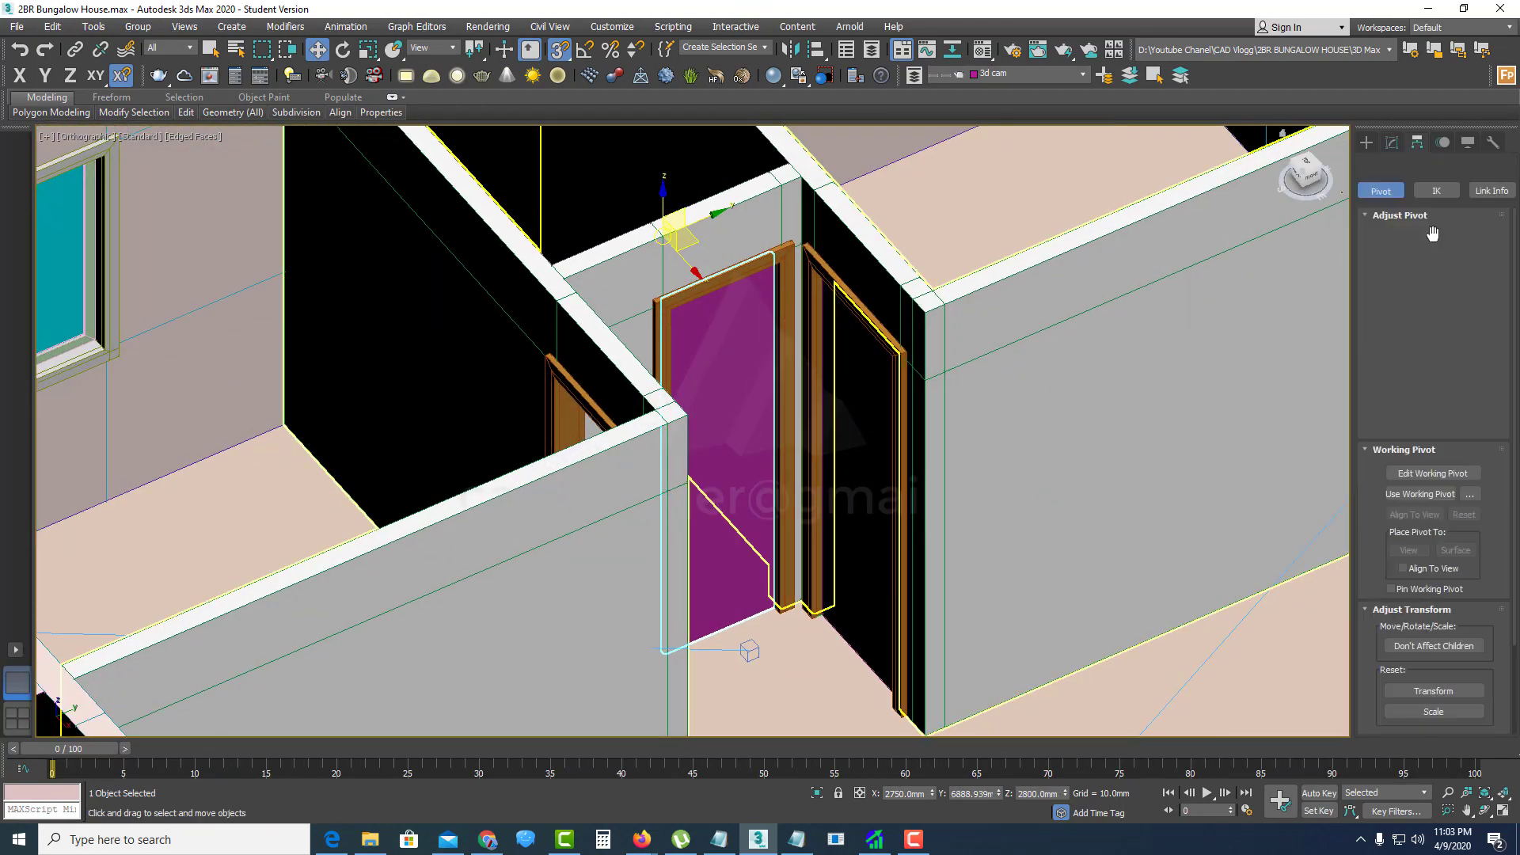
{"action": "scroll", "coordinate": [774, 580], "scroll_direction": "up", "scroll_amount": 5}
{"action": "left_click_drag", "start_coordinate": [774, 580], "coordinate": [765, 689]}
{"action": "key", "text": "F3"}
{"action": "left_click", "coordinate": [1453, 258]}
{"action": "scroll", "coordinate": [784, 523], "scroll_direction": "down", "scroll_amount": 6}
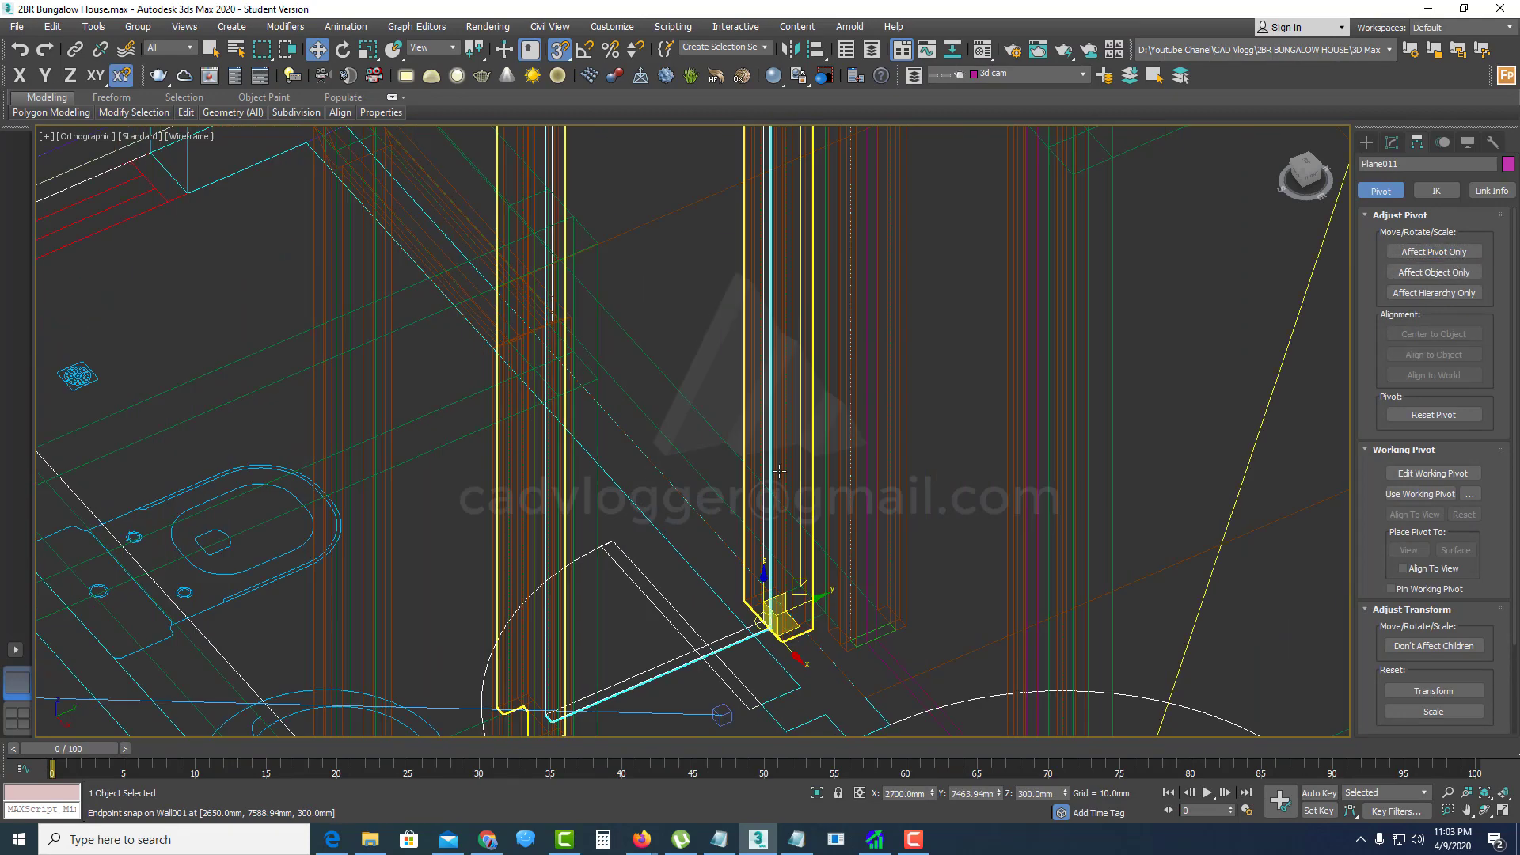
{"action": "key", "text": "F3"}
Step: Swing the second door panel open about Z to an absolute rotation of 7.4°
{"action": "middle_click_drag", "start_coordinate": [831, 546], "coordinate": [806, 543], "text": "alt"}
{"action": "key", "text": "e"}
{"action": "key", "text": "F12"}
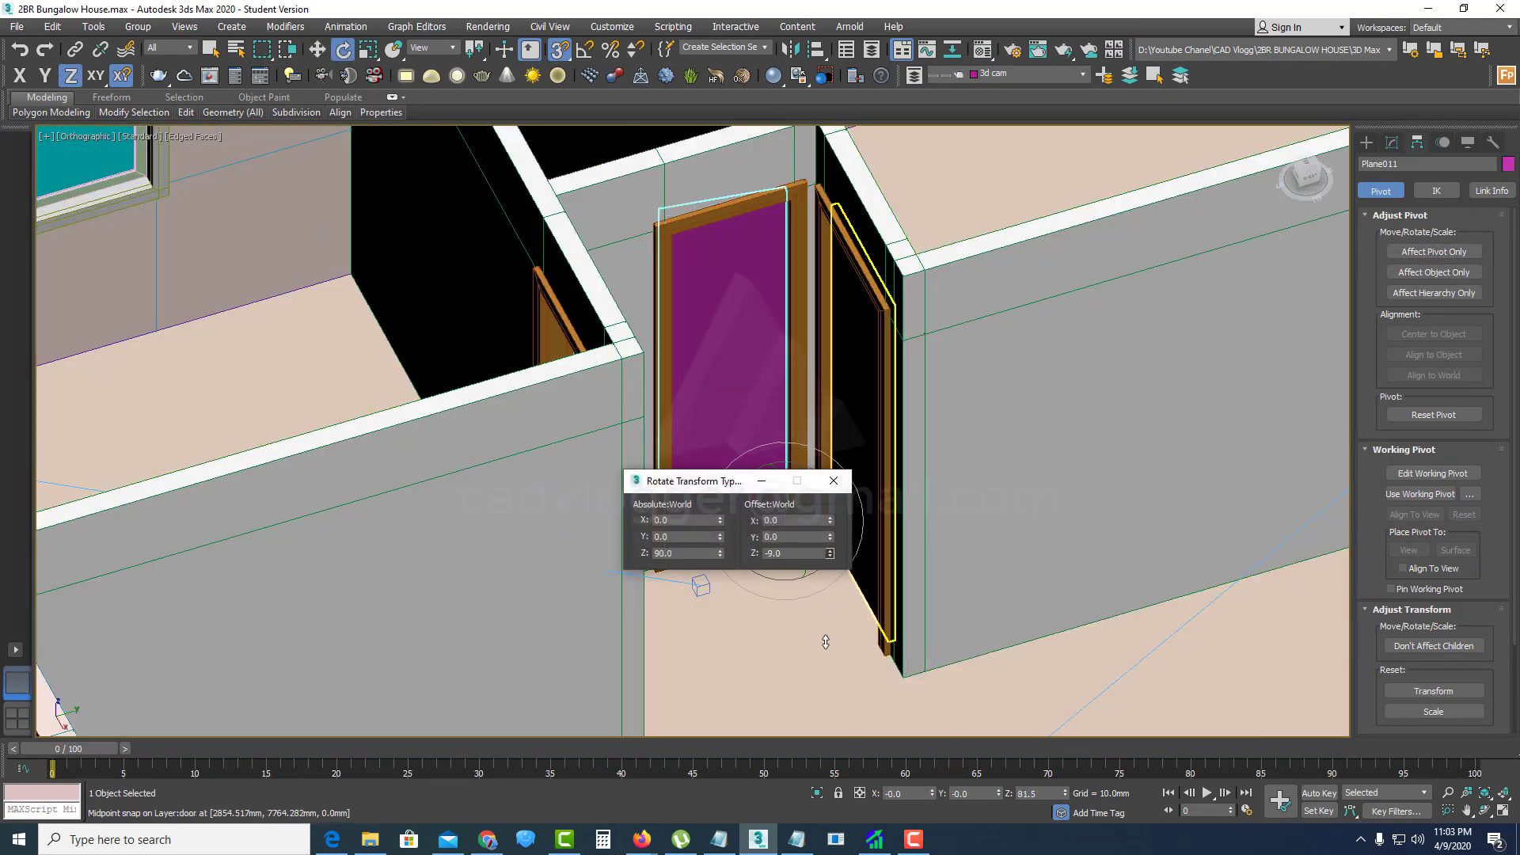
{"action": "left_click_drag", "start_coordinate": [826, 642], "coordinate": [826, 349]}
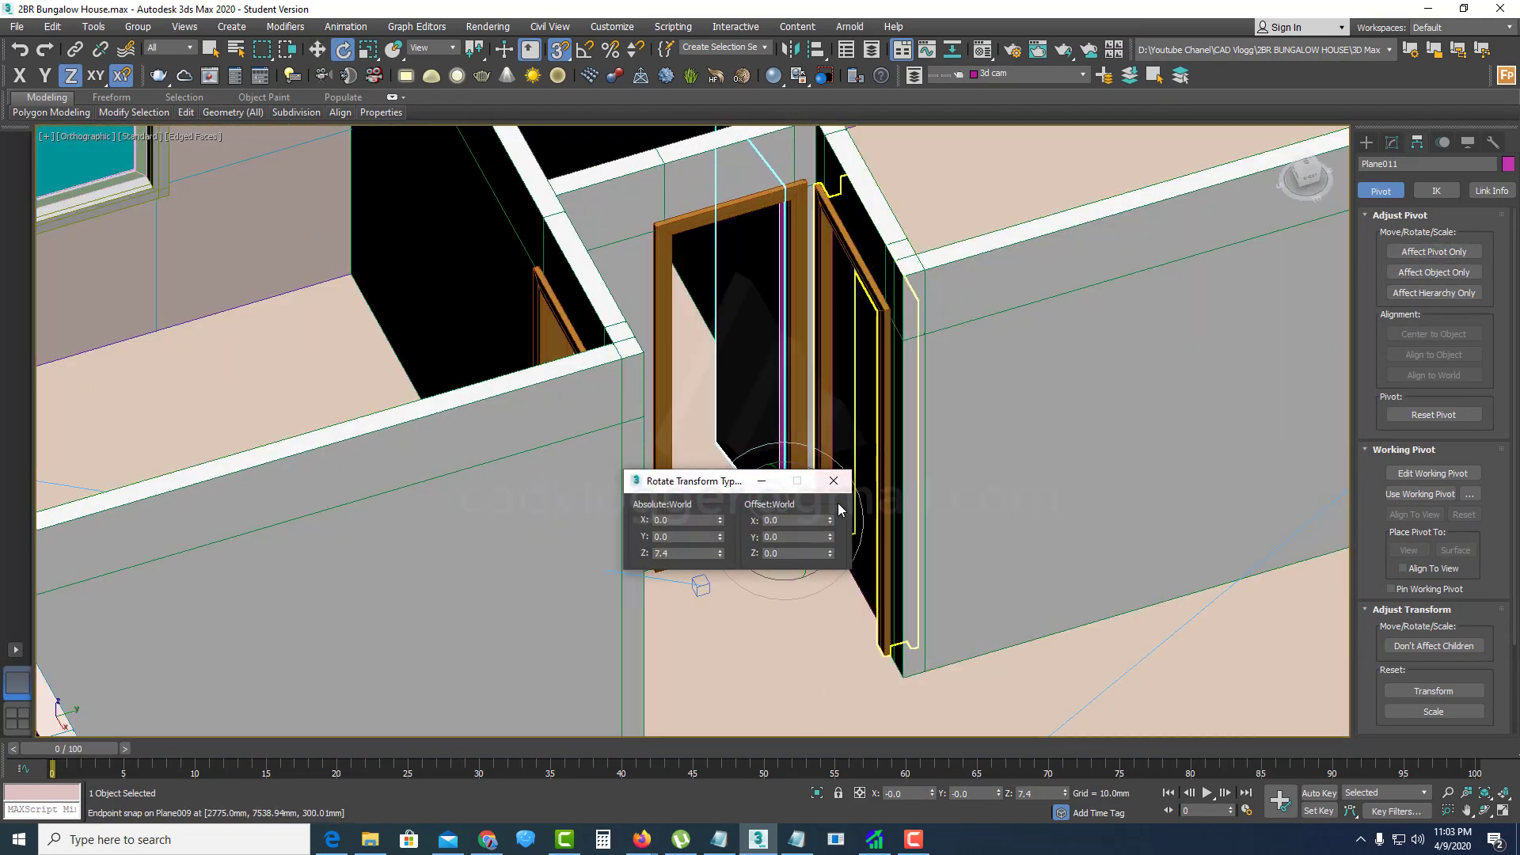
{"action": "left_click", "coordinate": [834, 481]}
Step: Connect the two vertical edges of the first door panel's front face with 2 segments
{"action": "middle_click_drag", "start_coordinate": [834, 478], "coordinate": [904, 434], "text": "alt"}
{"action": "middle_click_drag", "start_coordinate": [904, 380], "coordinate": [814, 444]}
{"action": "scroll", "coordinate": [816, 445], "scroll_direction": "up", "scroll_amount": 3}
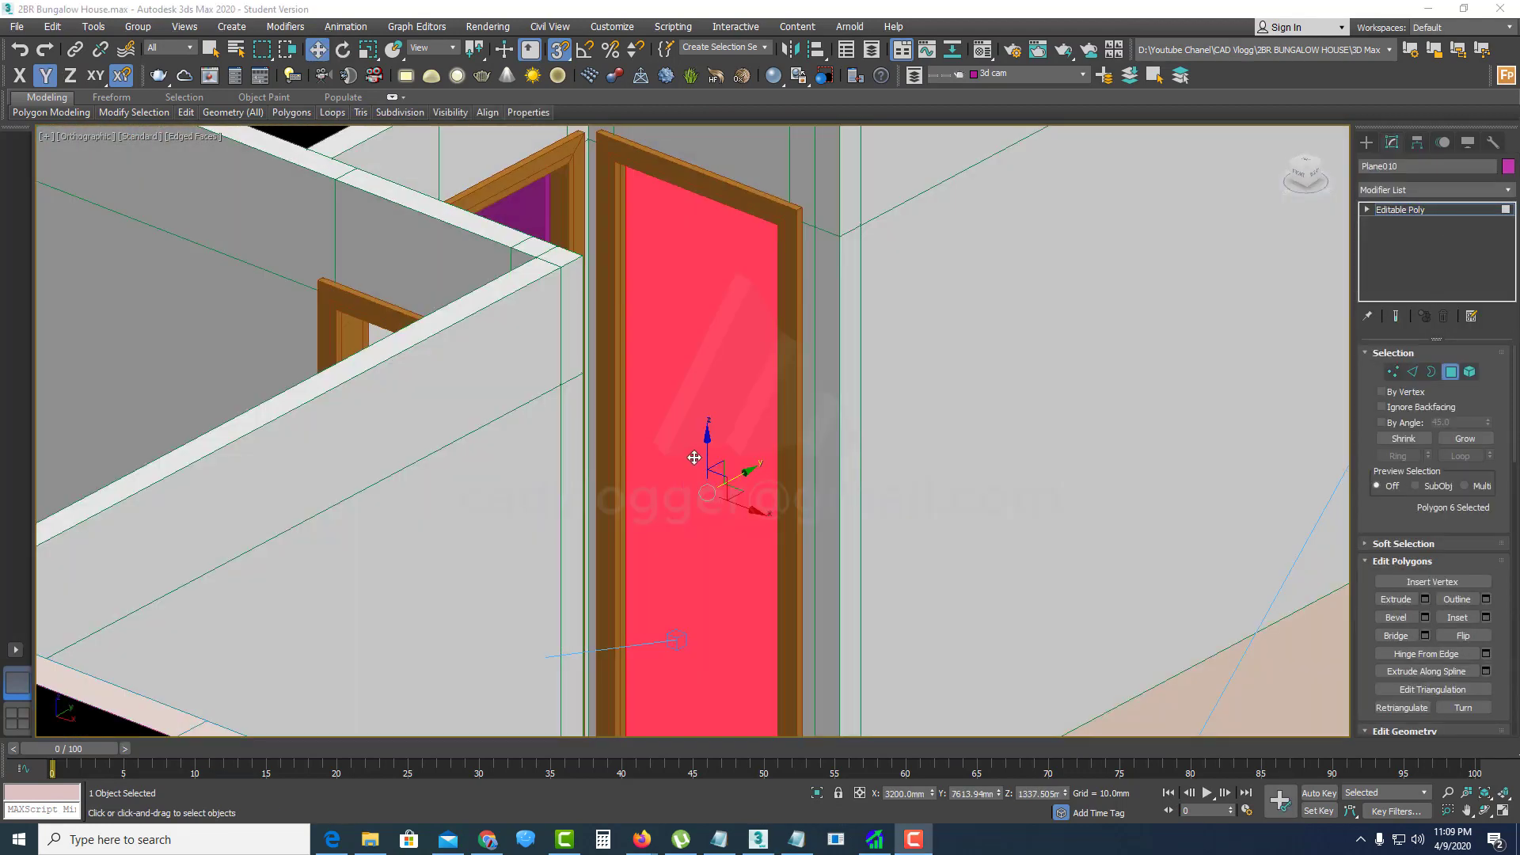
{"action": "middle_click_drag", "start_coordinate": [694, 457], "coordinate": [794, 476], "text": "alt"}
{"action": "left_click", "coordinate": [1414, 373]}
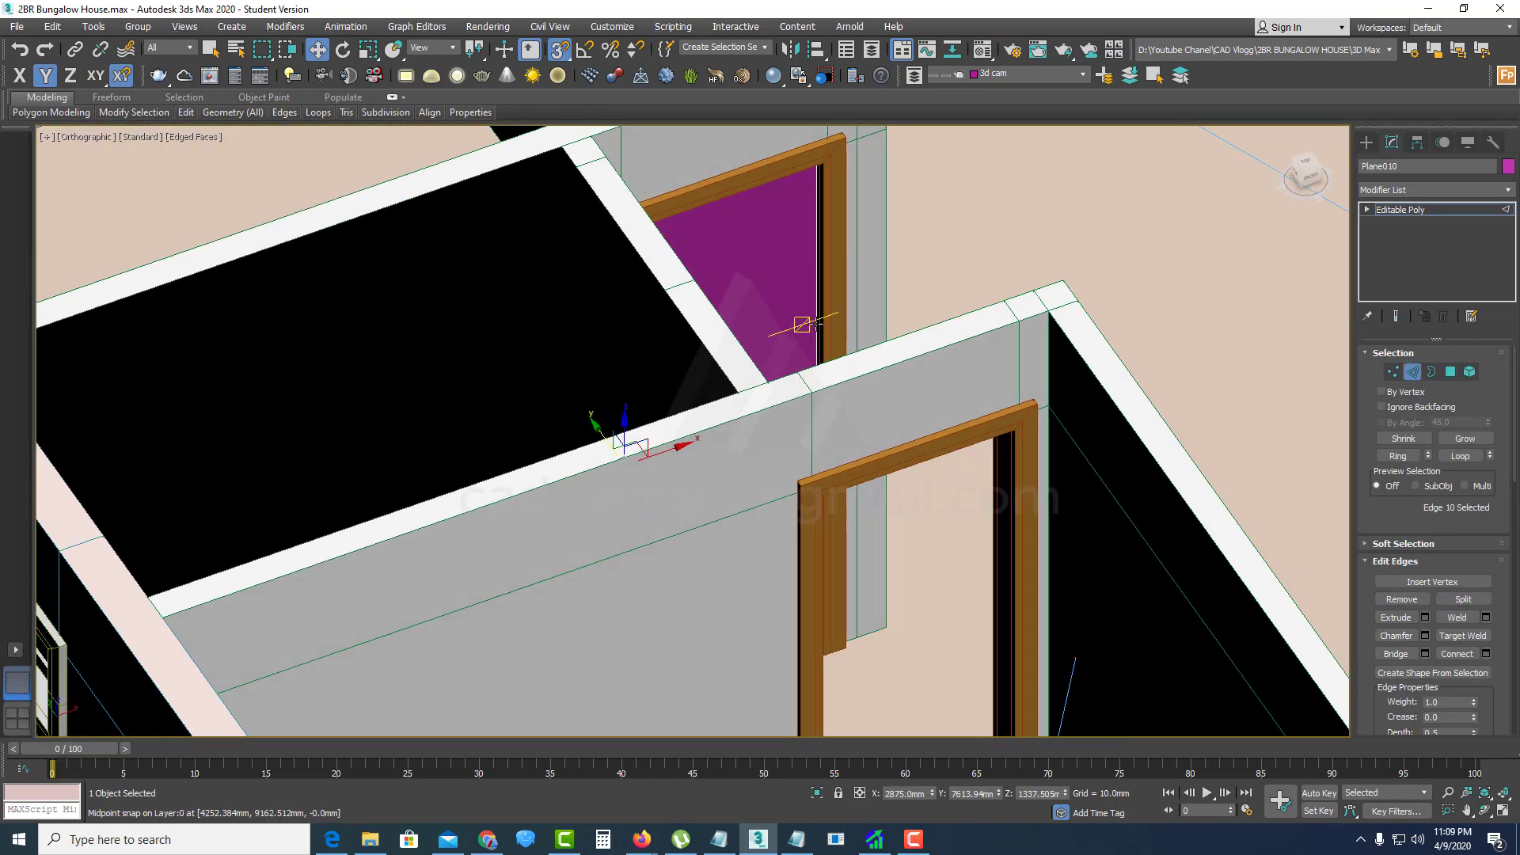
{"action": "left_click", "coordinate": [809, 322], "text": "ctrl"}
{"action": "middle_click_drag", "start_coordinate": [823, 352], "coordinate": [678, 380], "text": "alt"}
{"action": "right_click", "coordinate": [678, 380]}
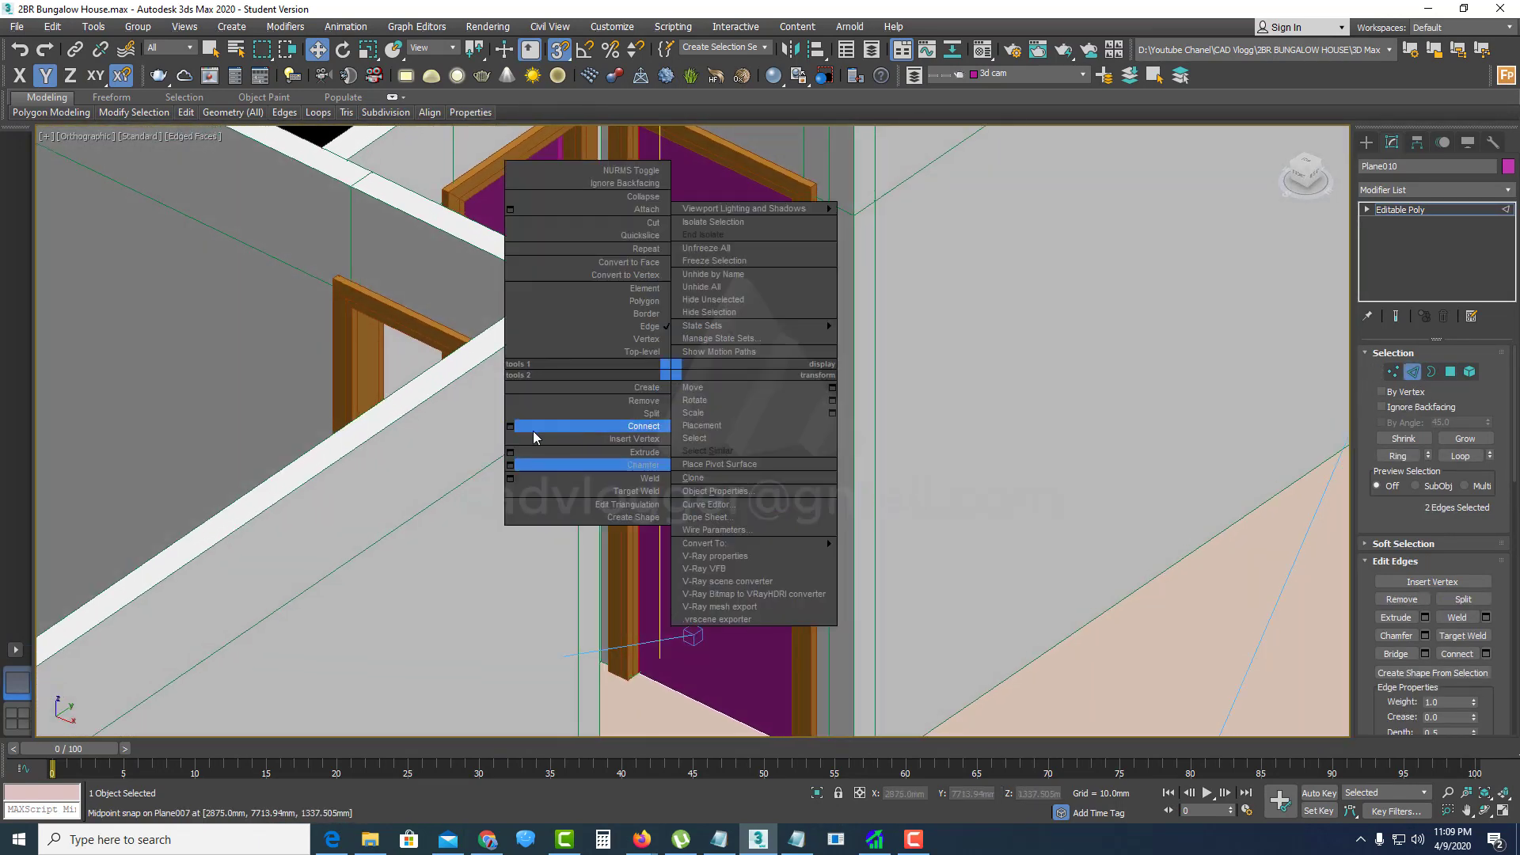
{"action": "left_click", "coordinate": [534, 431]}
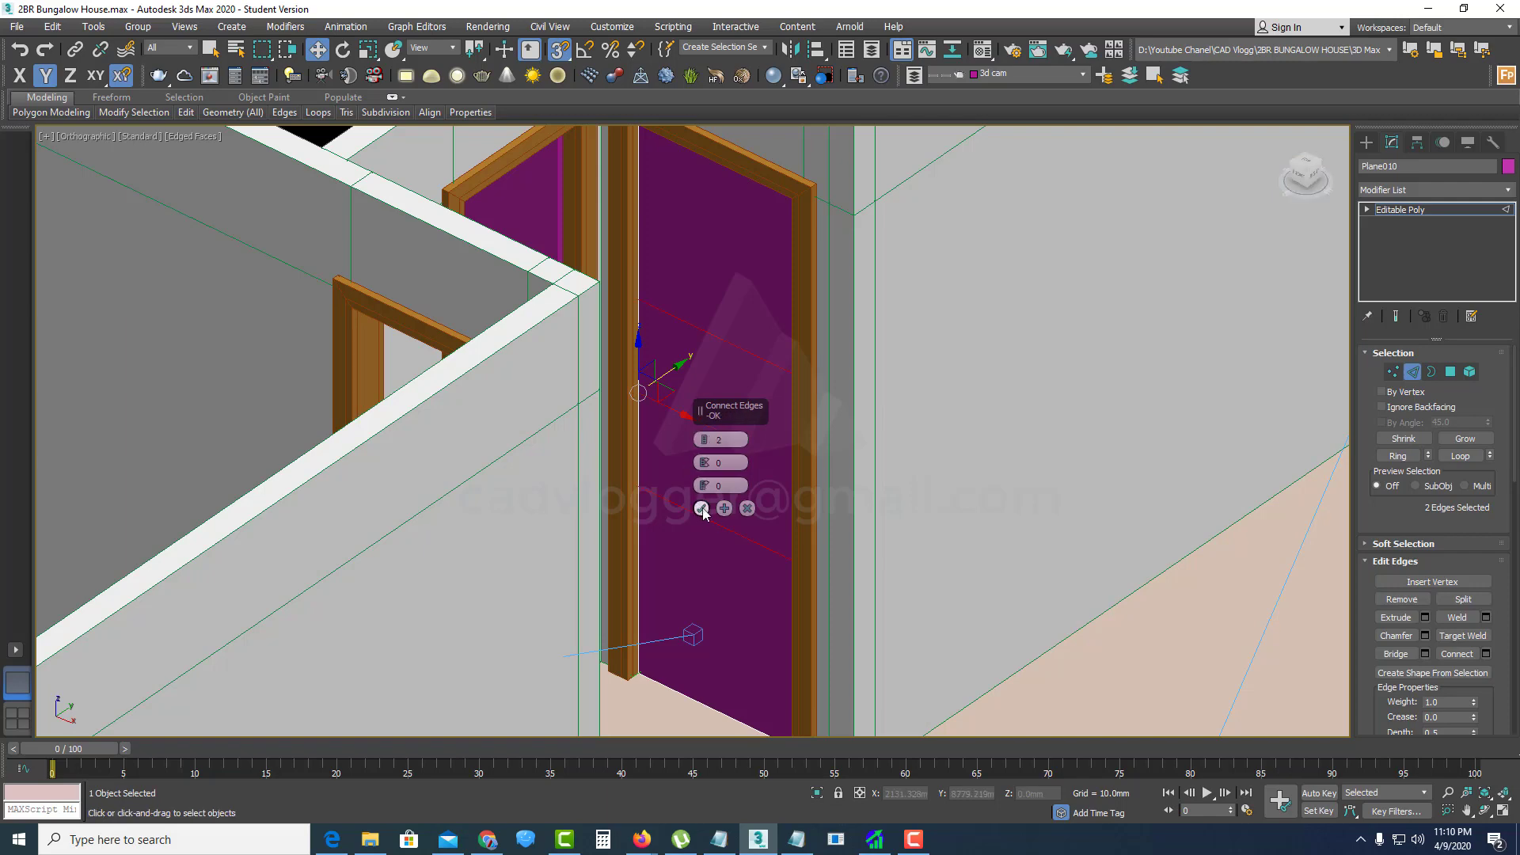
Step: Select the three front polygons of the first door panel and inset them as a group
{"action": "left_click", "coordinate": [1451, 371]}
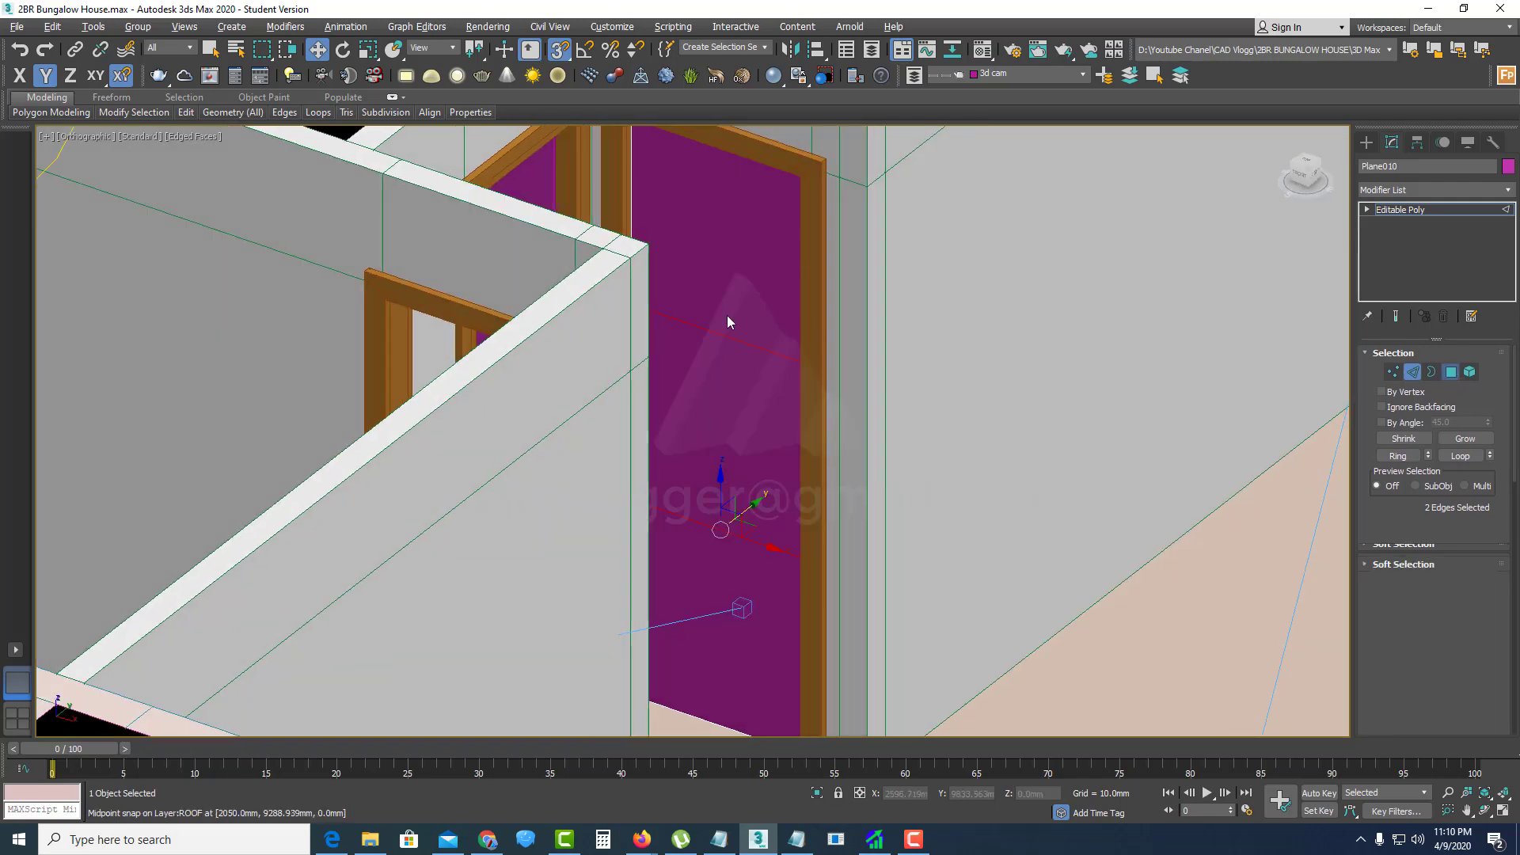
{"action": "left_click", "coordinate": [727, 315]}
{"action": "scroll", "coordinate": [727, 315], "scroll_direction": "up", "scroll_amount": 4}
{"action": "right_click", "coordinate": [654, 350]}
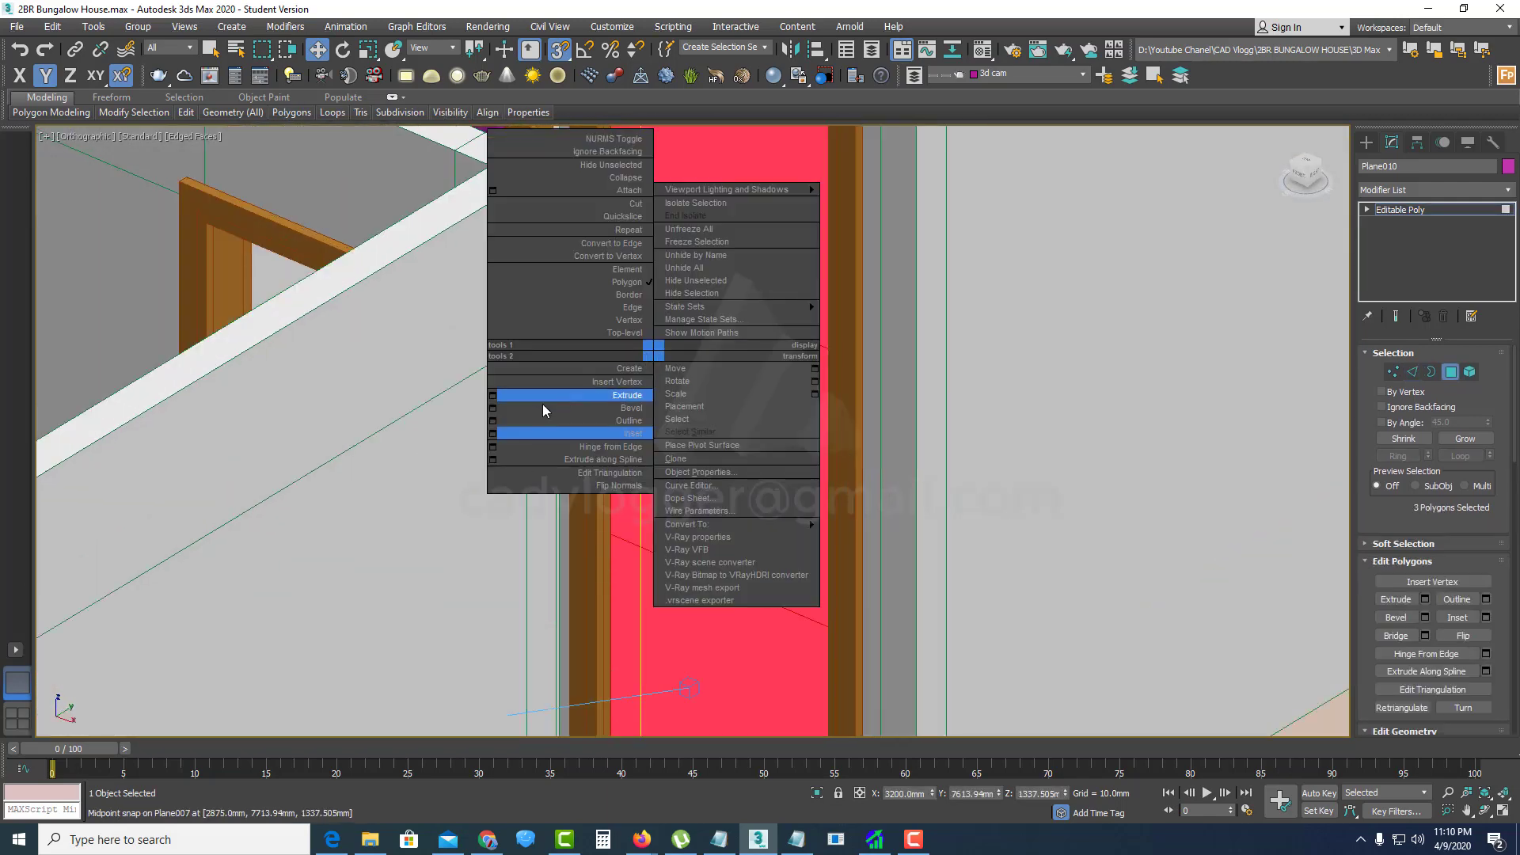
{"action": "left_click", "coordinate": [492, 434]}
Step: Chamfer the six edges of the door panel's two horizontal divisions by 100 mm
{"action": "left_click", "coordinate": [1414, 372]}
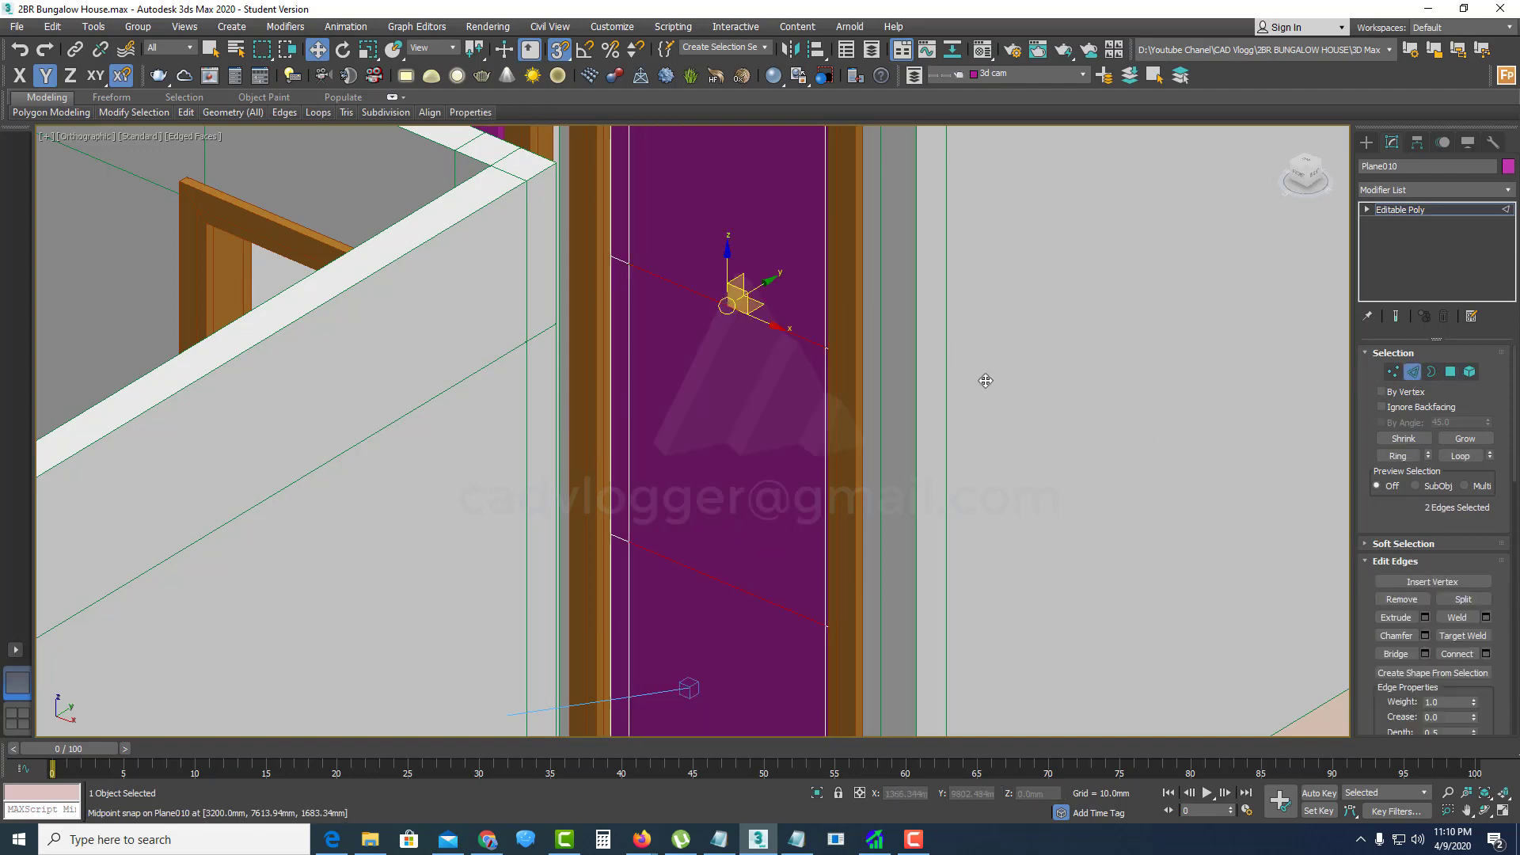
{"action": "right_click", "coordinate": [693, 346]}
{"action": "left_click", "coordinate": [523, 435]}
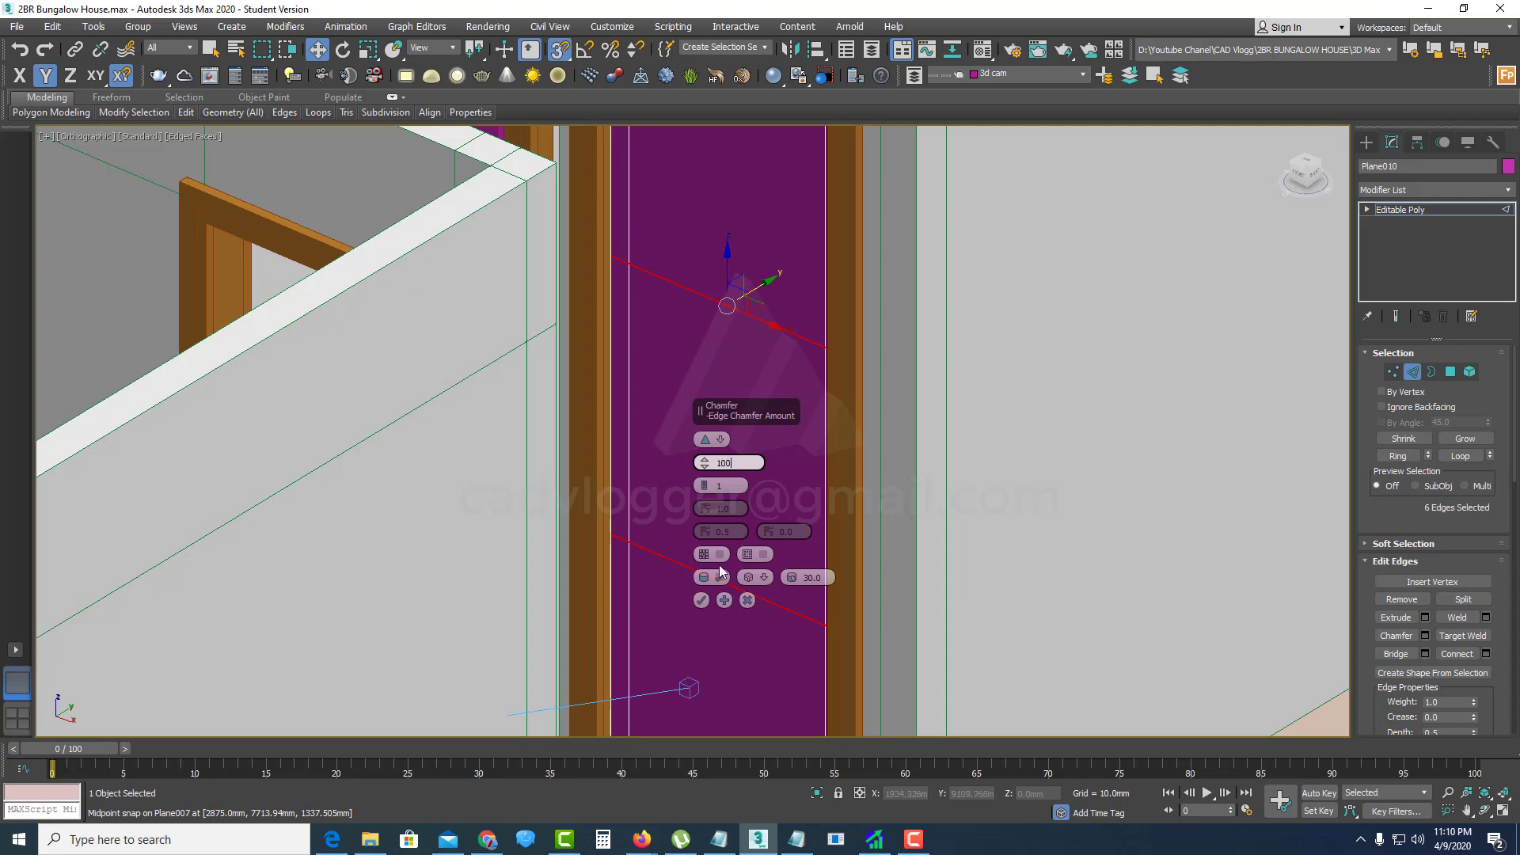
{"action": "left_click", "coordinate": [701, 601]}
Step: Chamfer the twelve resulting horizontal edges on the door panel by 25 mm
{"action": "middle_click_drag", "start_coordinate": [701, 601], "coordinate": [693, 336], "text": "alt"}
{"action": "scroll", "coordinate": [697, 479], "scroll_direction": "up", "scroll_amount": 2}
{"action": "scroll", "coordinate": [696, 332], "scroll_direction": "up", "scroll_amount": 2}
{"action": "right_click", "coordinate": [701, 328]}
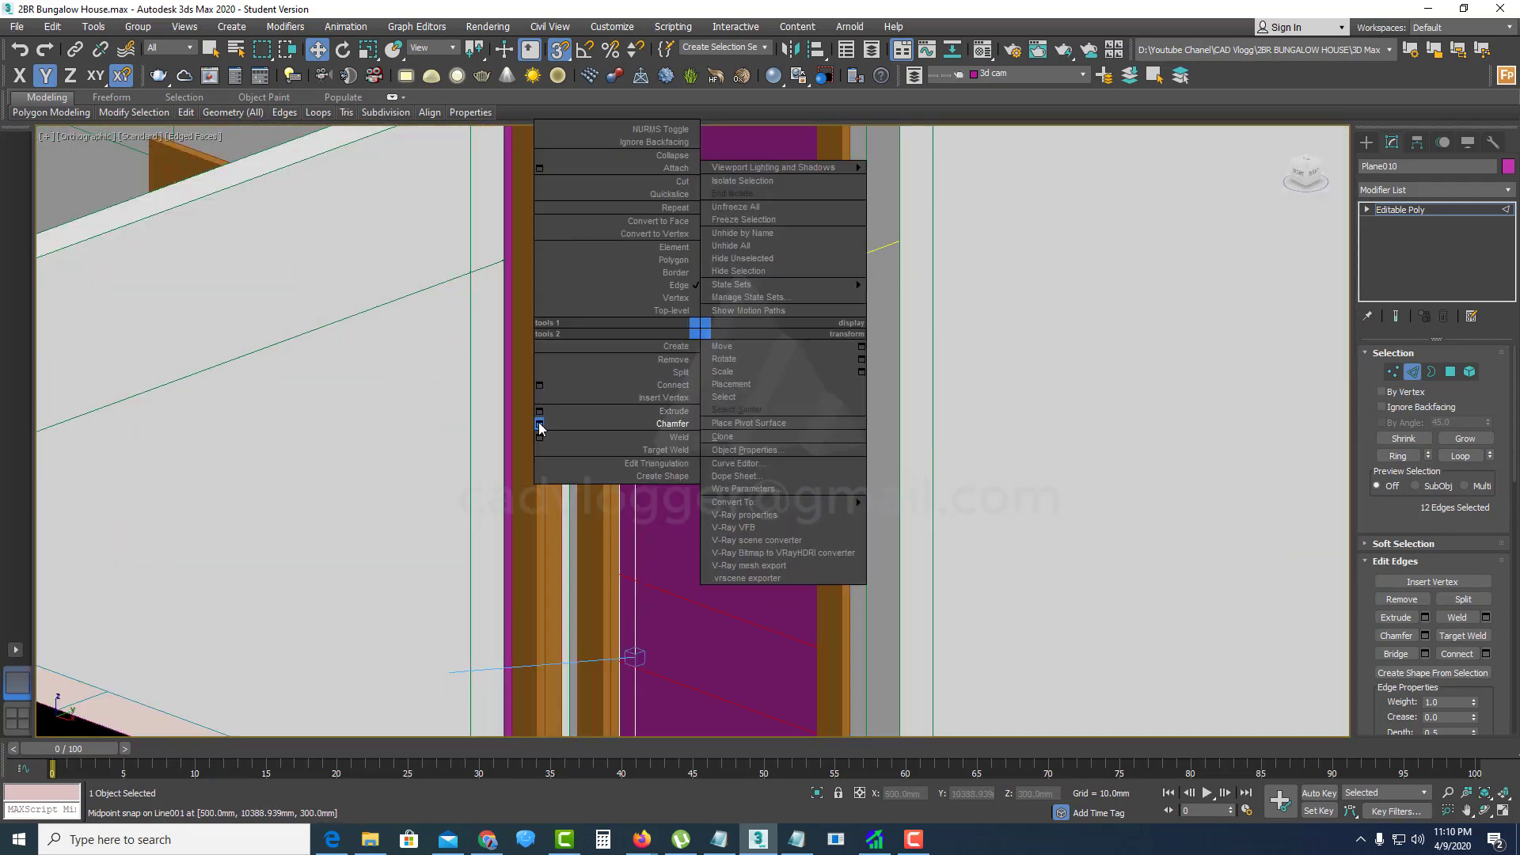
{"action": "left_click", "coordinate": [539, 425]}
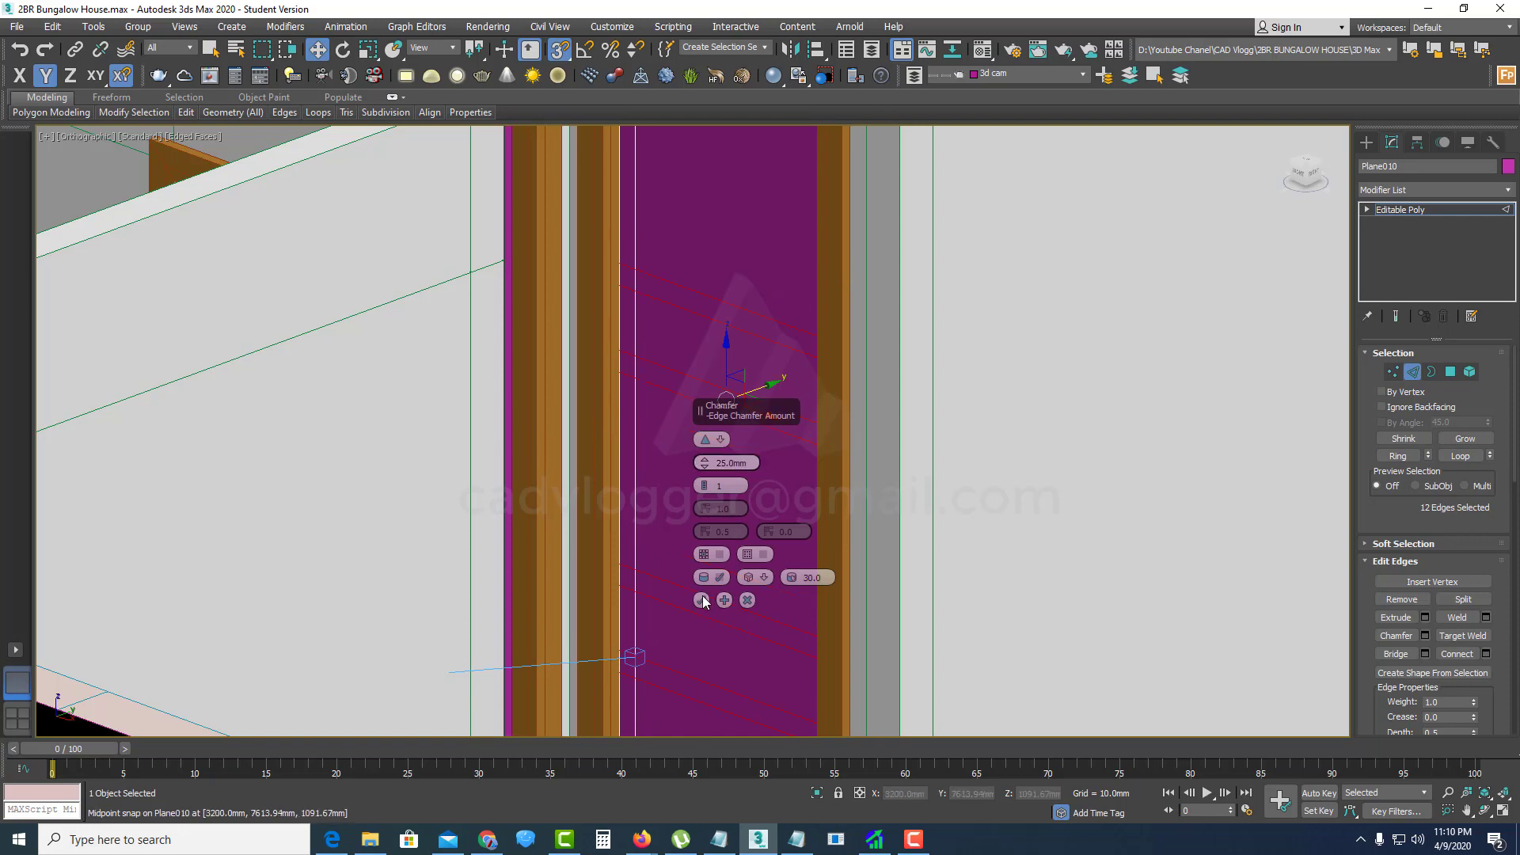
{"action": "left_click", "coordinate": [702, 600]}
{"action": "scroll", "coordinate": [698, 471], "scroll_direction": "down", "scroll_amount": 2}
{"action": "middle_click_drag", "start_coordinate": [699, 471], "coordinate": [741, 461], "text": "alt"}
{"action": "scroll", "coordinate": [738, 471], "scroll_direction": "up", "scroll_amount": 2}
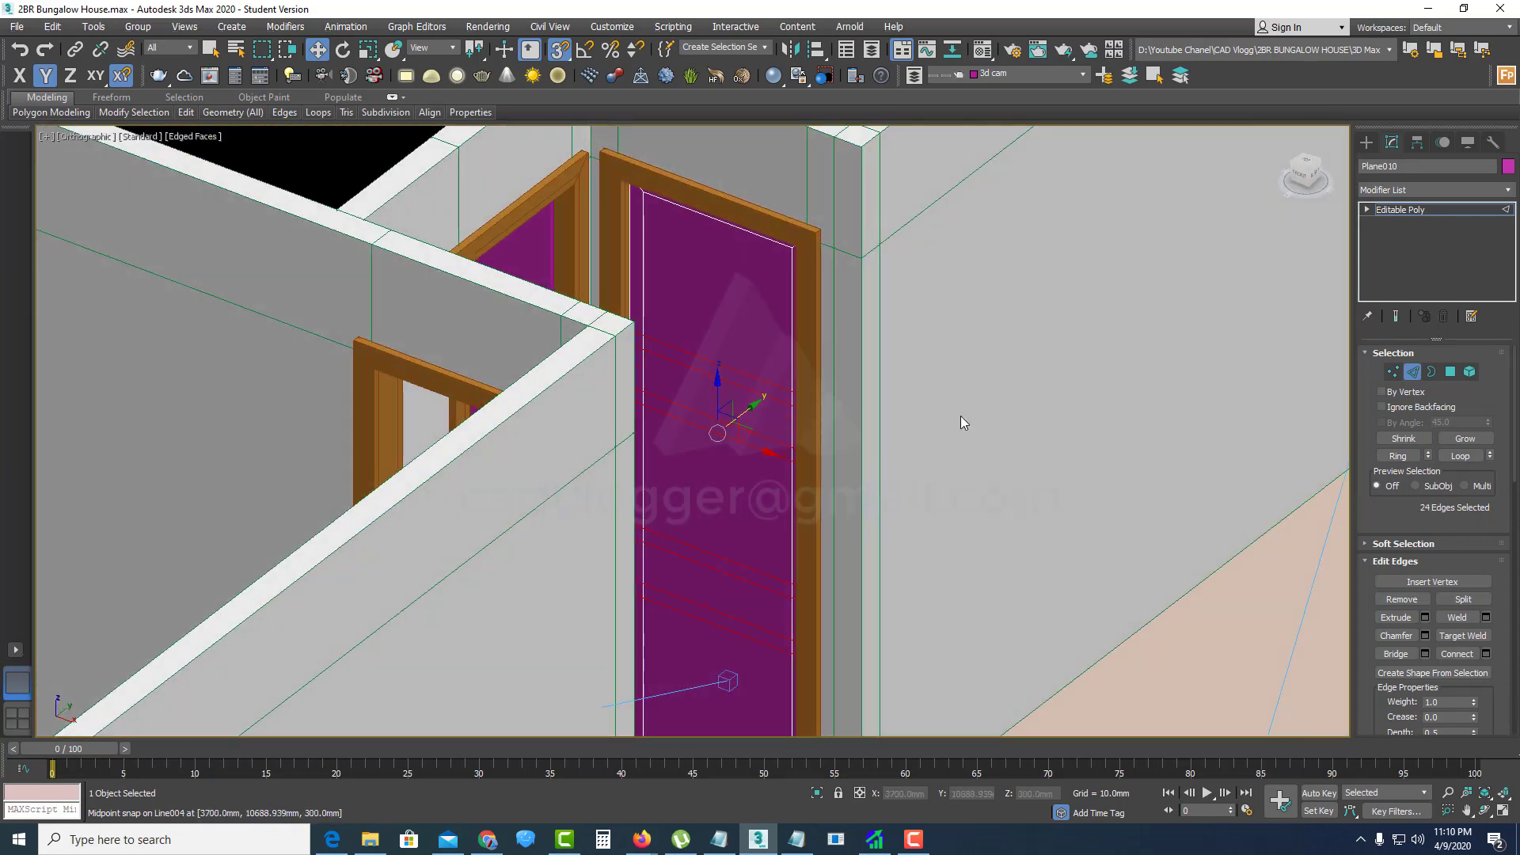
{"action": "middle_click_drag", "start_coordinate": [961, 415], "coordinate": [690, 334], "text": "alt"}
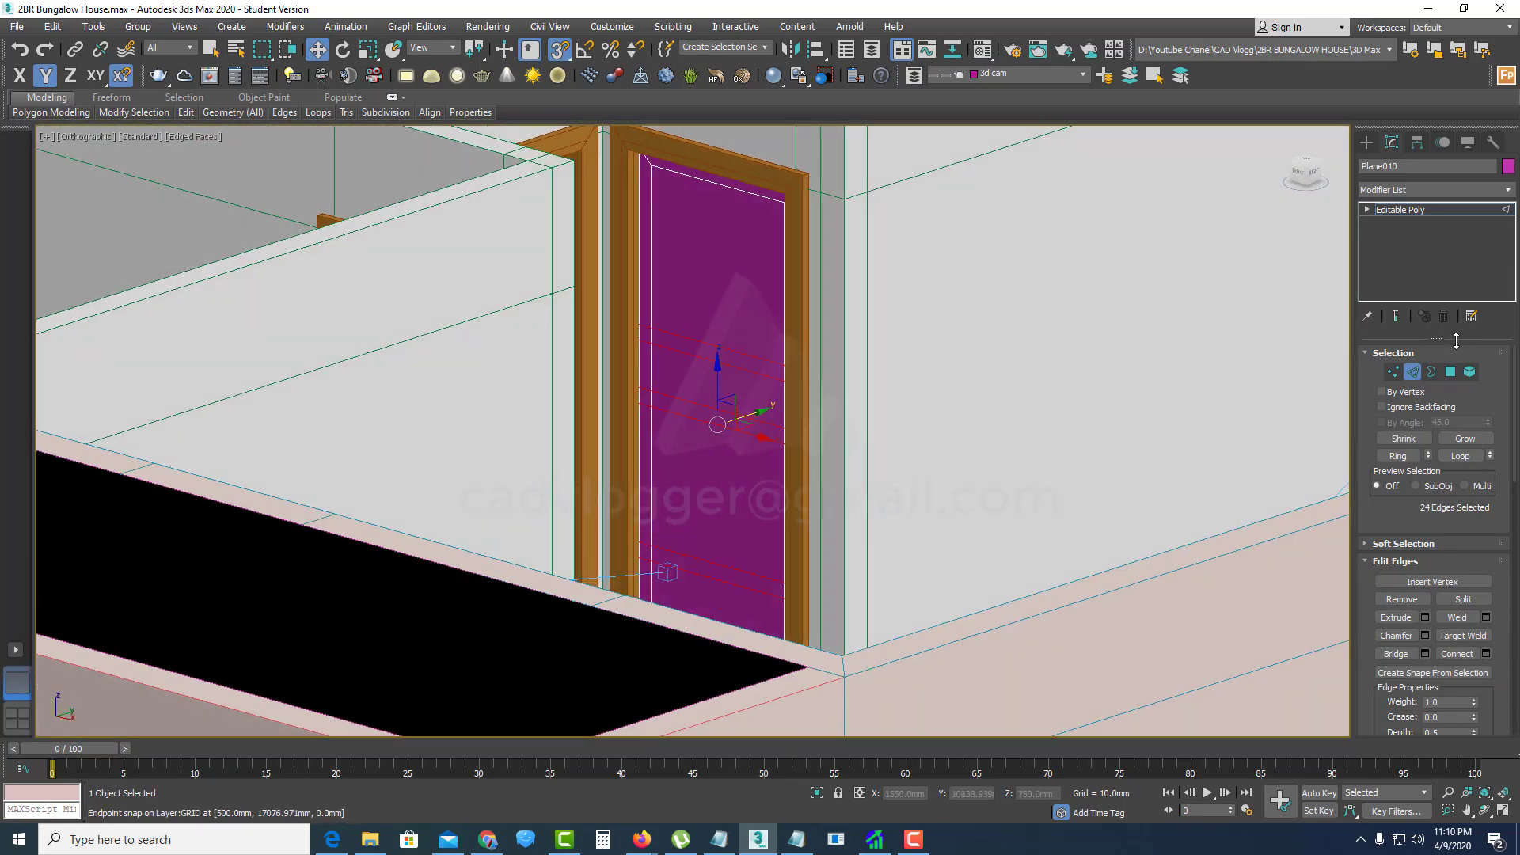
Step: Extrude the nine front polygons inside the door panel's border inward by -10 mm
{"action": "left_click", "coordinate": [1451, 371]}
{"action": "key", "text": "ctrl+a"}
{"action": "scroll", "coordinate": [689, 309], "scroll_direction": "up", "scroll_amount": 4}
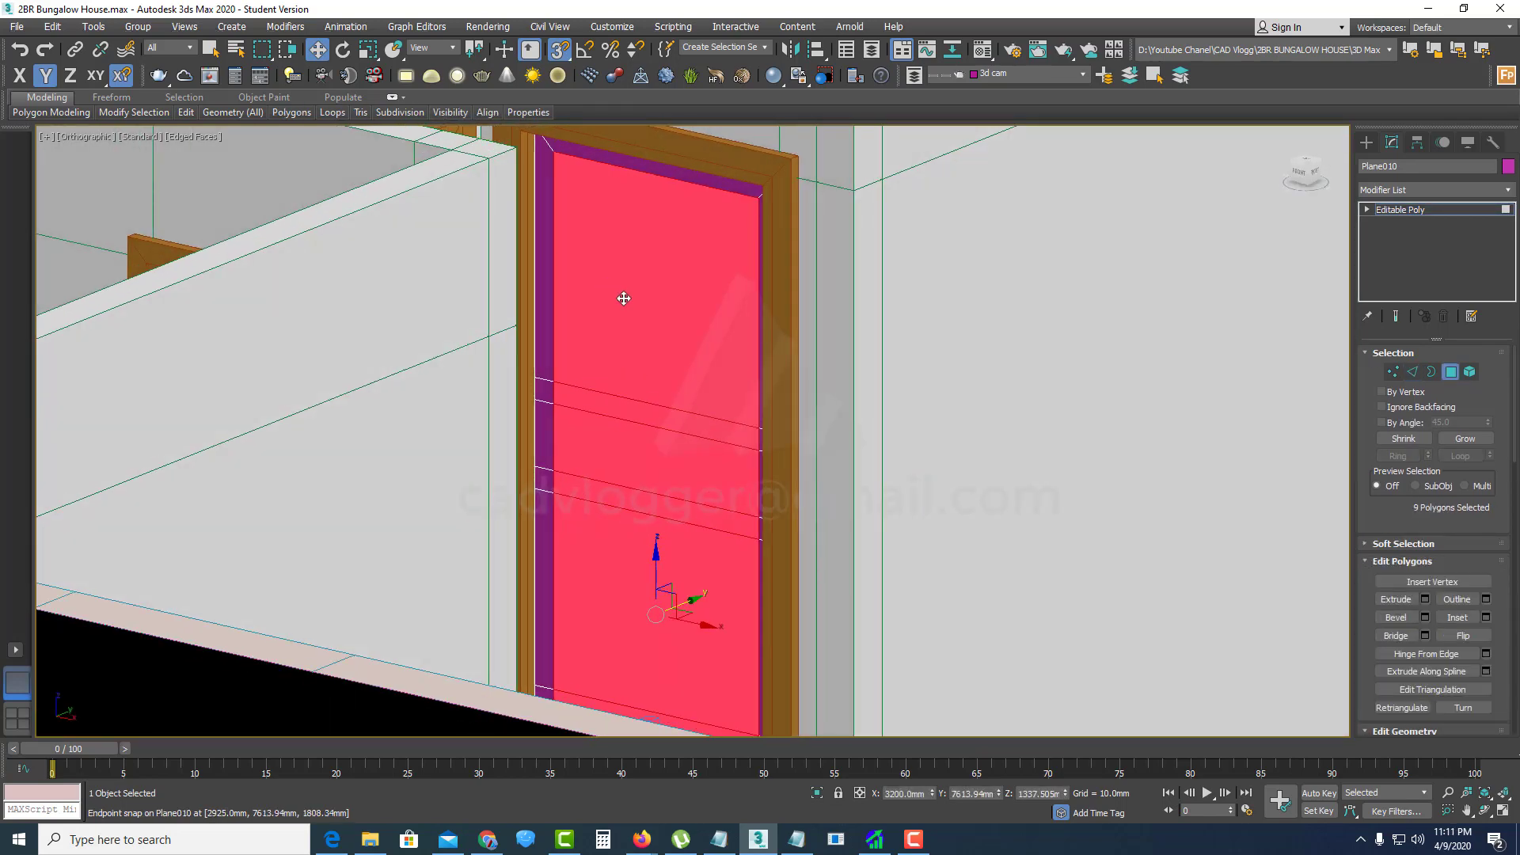
{"action": "middle_click_drag", "start_coordinate": [614, 323], "coordinate": [583, 372], "text": "alt"}
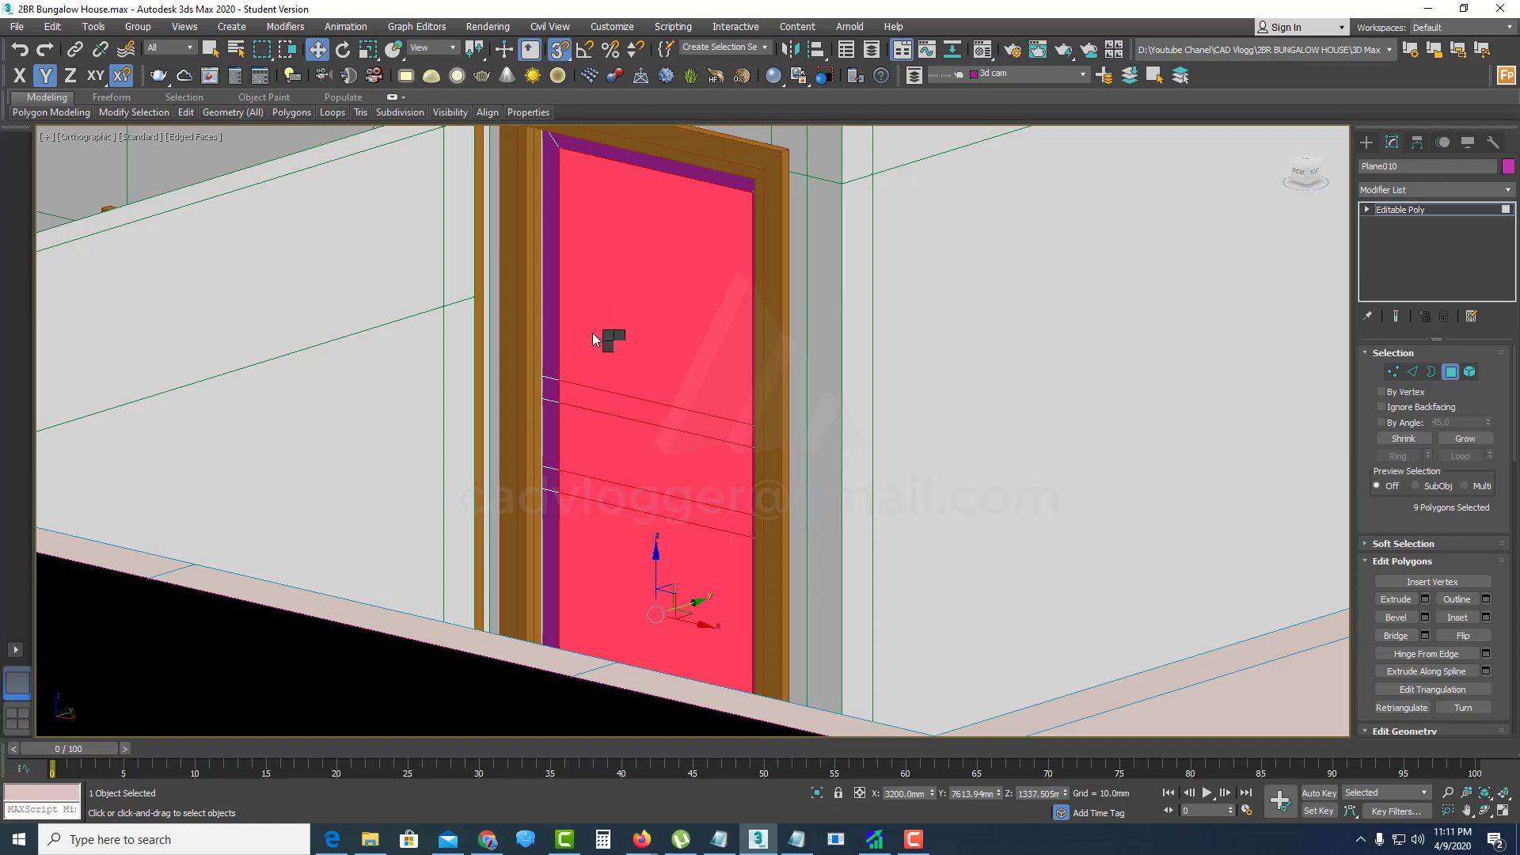
{"action": "right_click", "coordinate": [594, 338]}
{"action": "left_click", "coordinate": [555, 373]}
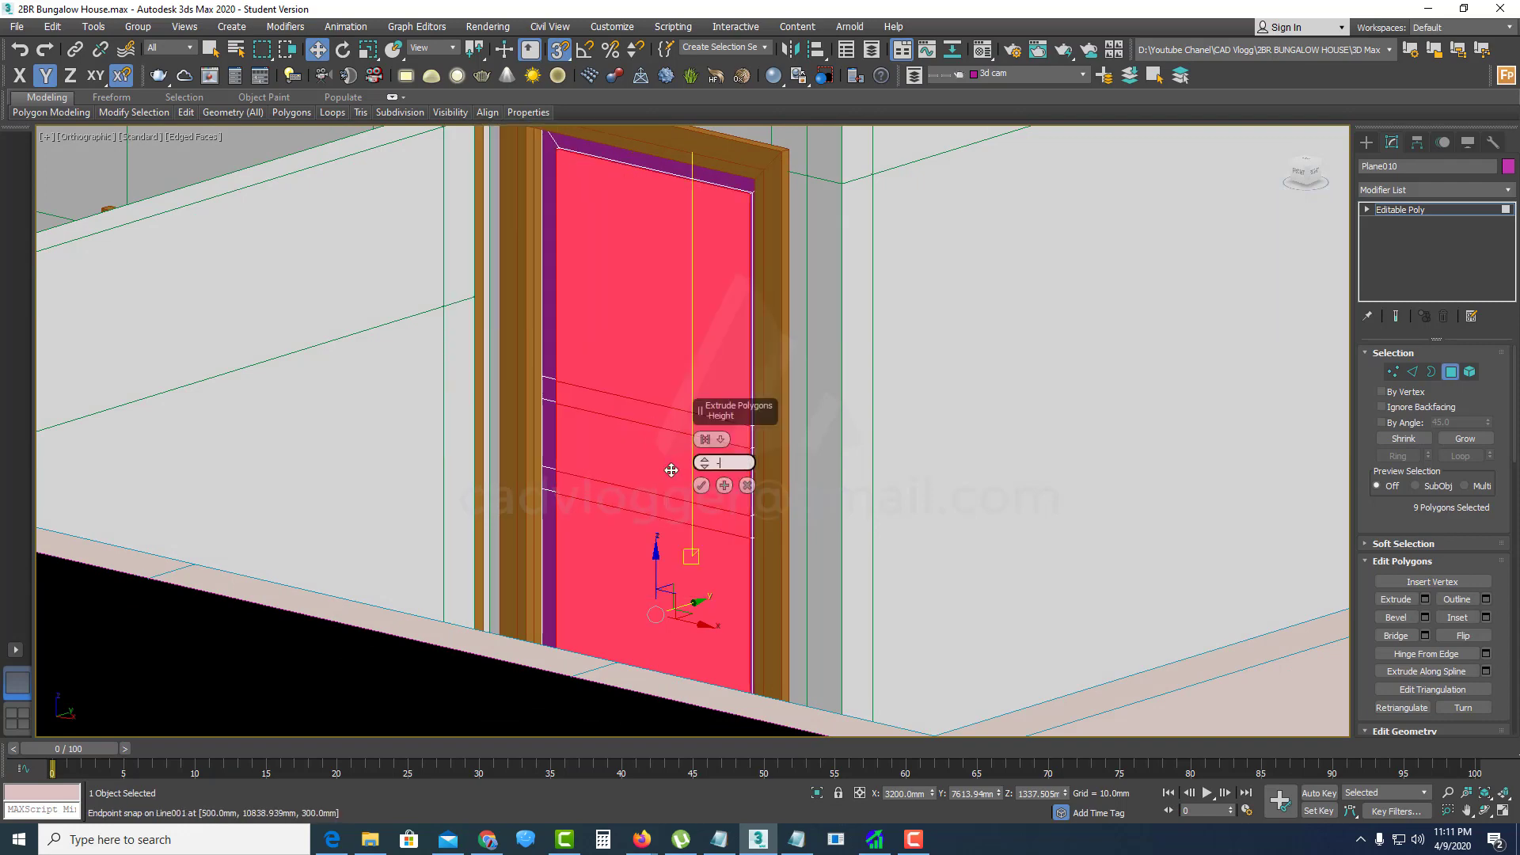
{"action": "type", "text": "-10"}
{"action": "key", "text": "Return"}
Step: Inset the nine recessed front polygons of the door panel as a group by 50 mm
{"action": "middle_click_drag", "start_coordinate": [694, 474], "coordinate": [577, 340], "text": "alt"}
{"action": "right_click", "coordinate": [577, 339]}
{"action": "left_click", "coordinate": [538, 374]}
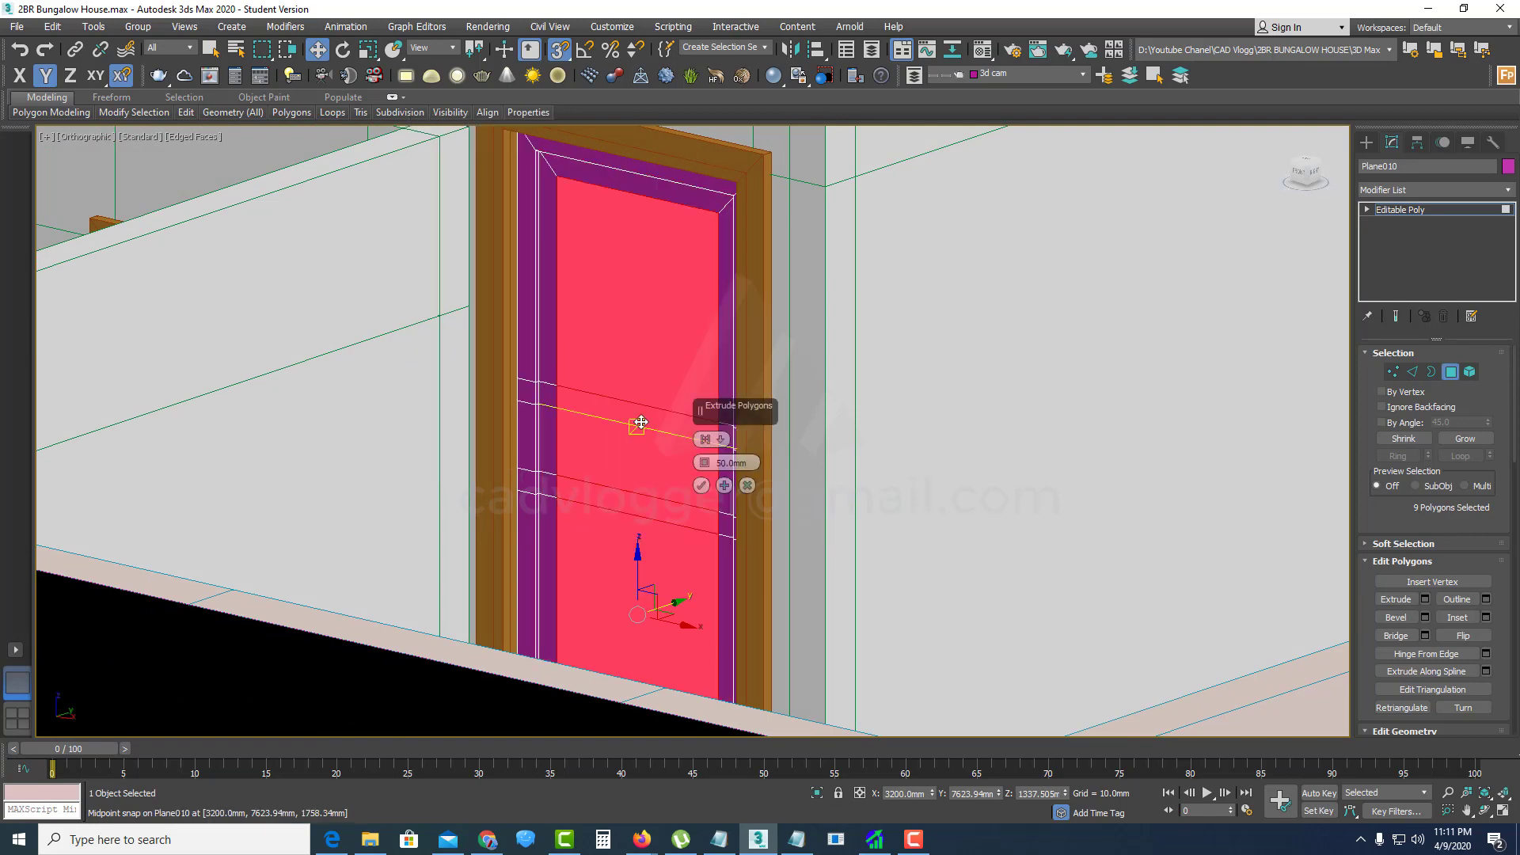
{"action": "left_click", "coordinate": [701, 486]}
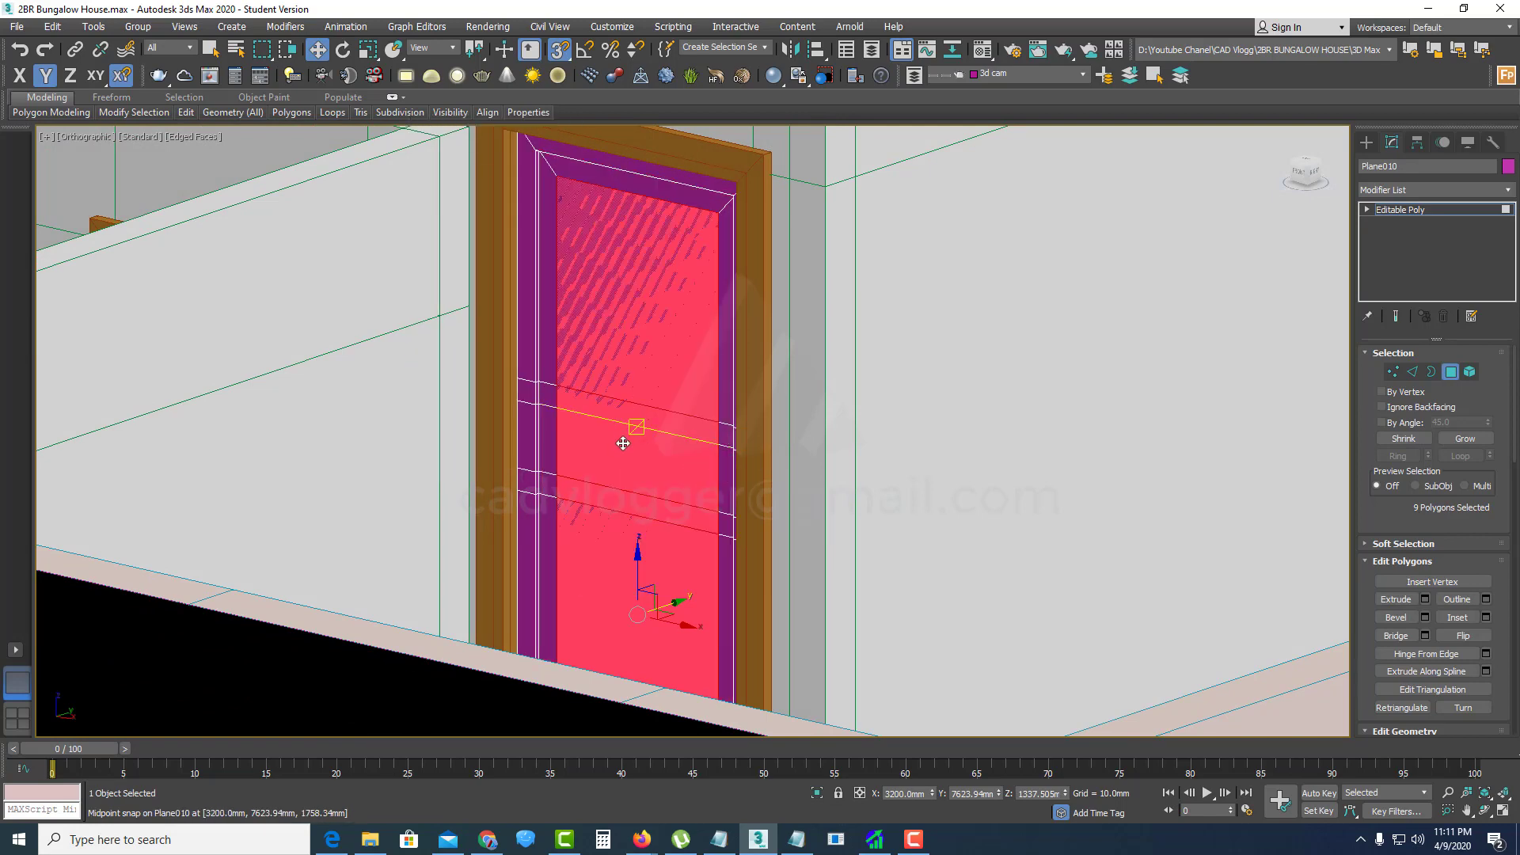
Step: Connect the six horizontal edges above and below the three tall door fields with 2 segments
{"action": "scroll", "coordinate": [611, 434], "scroll_direction": "down", "scroll_amount": 3}
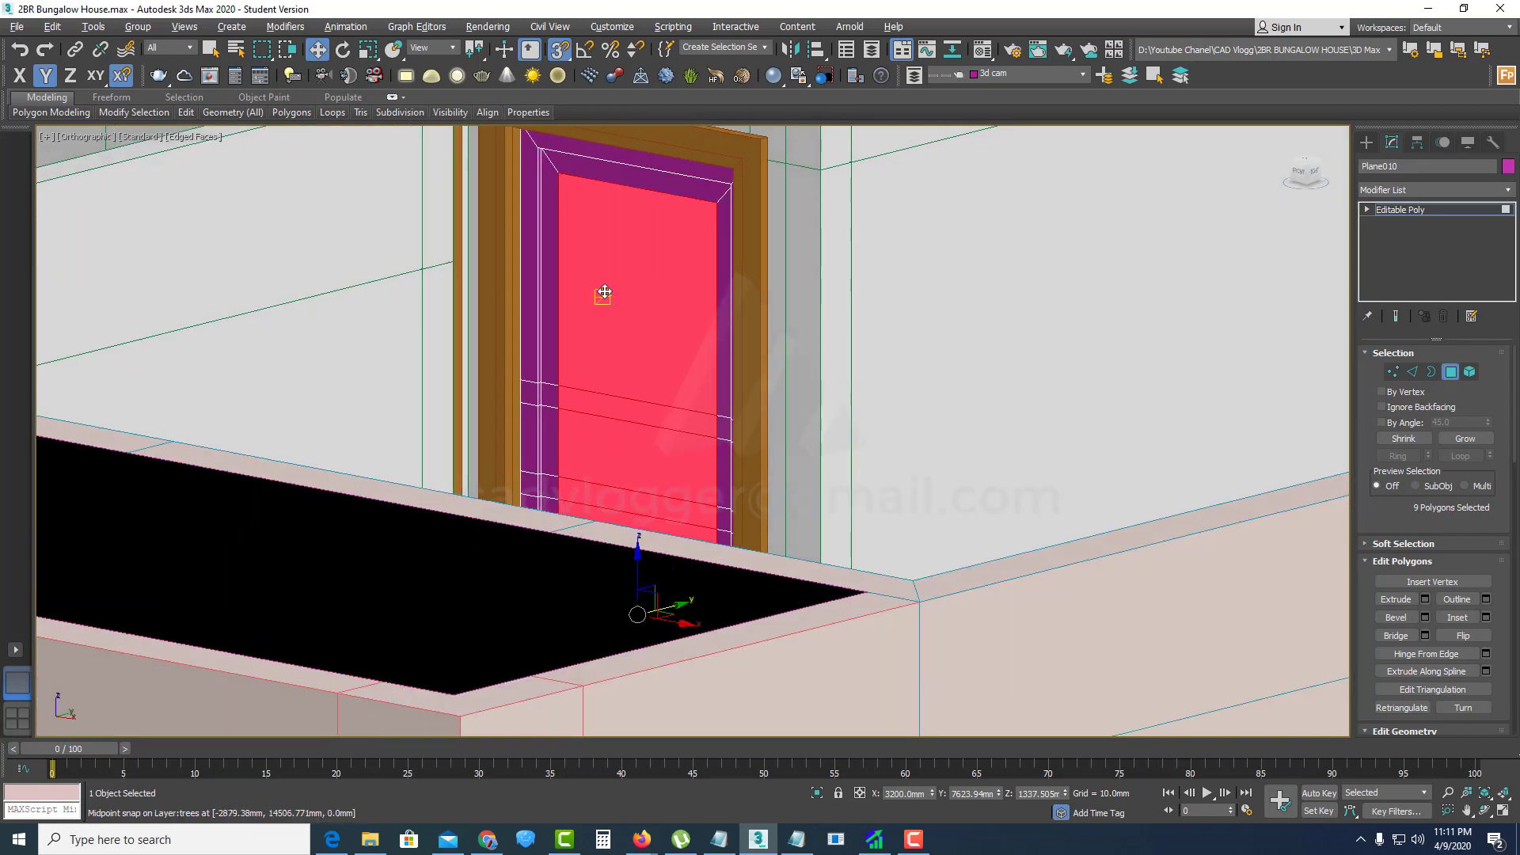
{"action": "scroll", "coordinate": [601, 292], "scroll_direction": "up", "scroll_amount": 6}
{"action": "key", "text": "2"}
{"action": "left_click", "coordinate": [596, 431]}
{"action": "scroll", "coordinate": [639, 386], "scroll_direction": "down", "scroll_amount": 2}
{"action": "middle_click_drag", "start_coordinate": [639, 385], "coordinate": [645, 340], "text": "alt"}
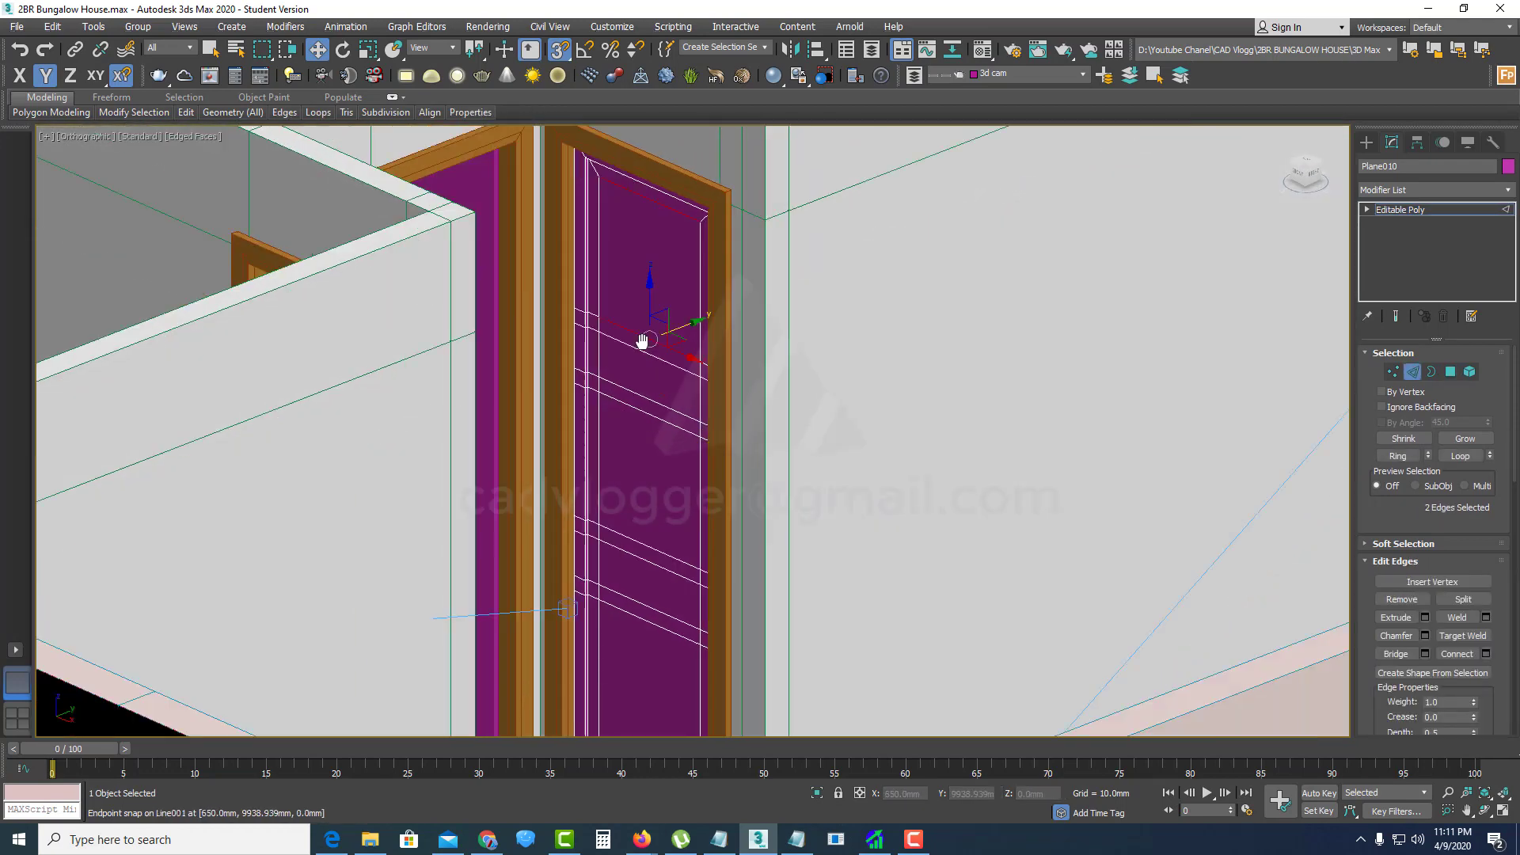
{"action": "left_click", "coordinate": [623, 411], "text": "ctrl"}
{"action": "middle_click_drag", "start_coordinate": [643, 513], "coordinate": [617, 407]}
{"action": "left_click", "coordinate": [626, 560], "text": "ctrl"}
{"action": "scroll", "coordinate": [654, 477], "scroll_direction": "down", "scroll_amount": 2}
{"action": "scroll", "coordinate": [617, 407], "scroll_direction": "up", "scroll_amount": 3}
{"action": "right_click", "coordinate": [591, 331]}
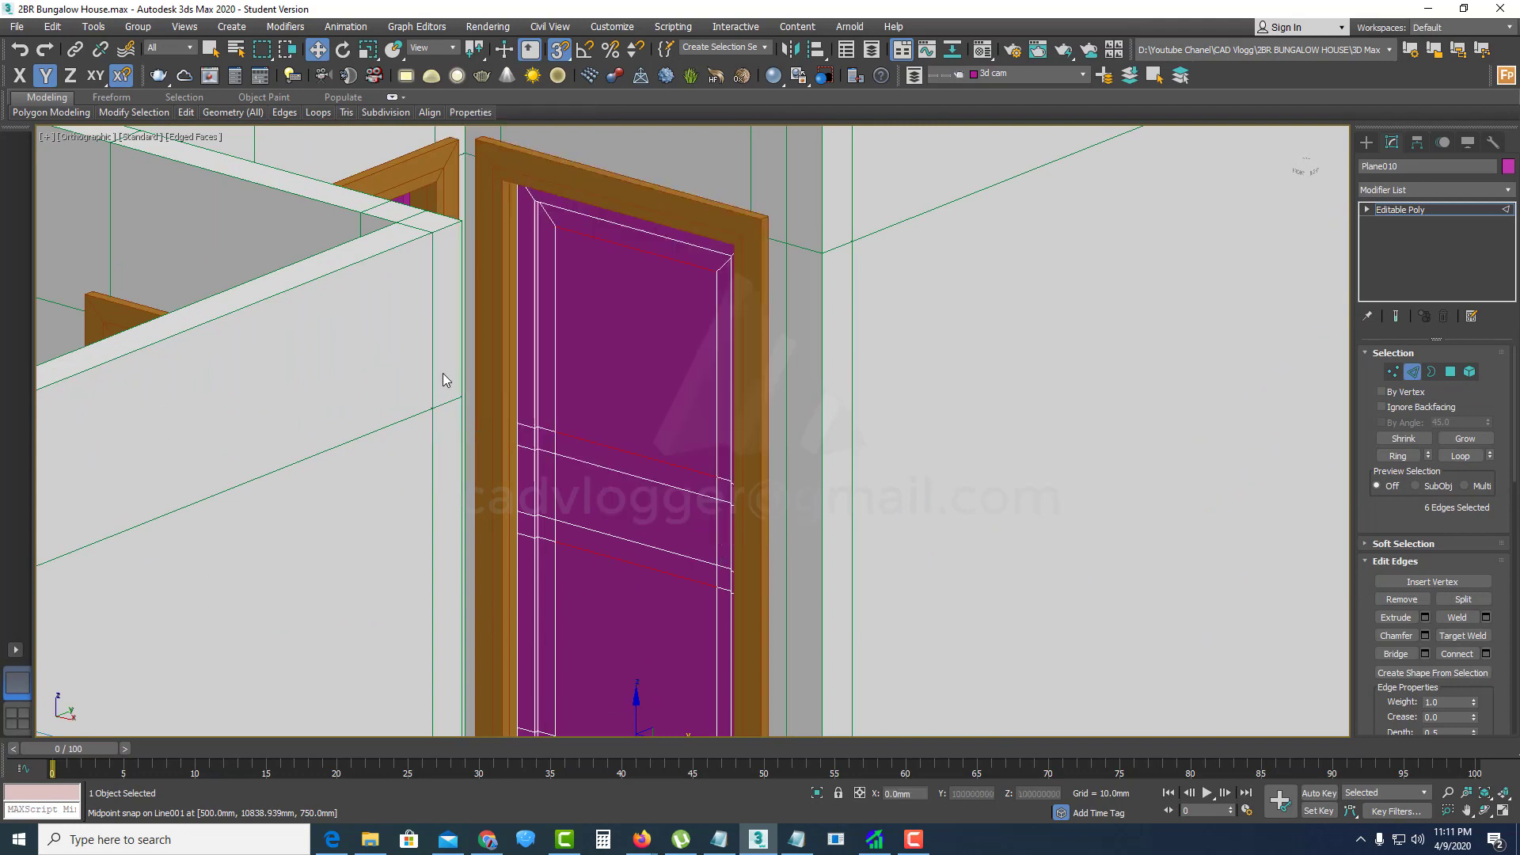
{"action": "key", "text": "ctrl+shift+e"}
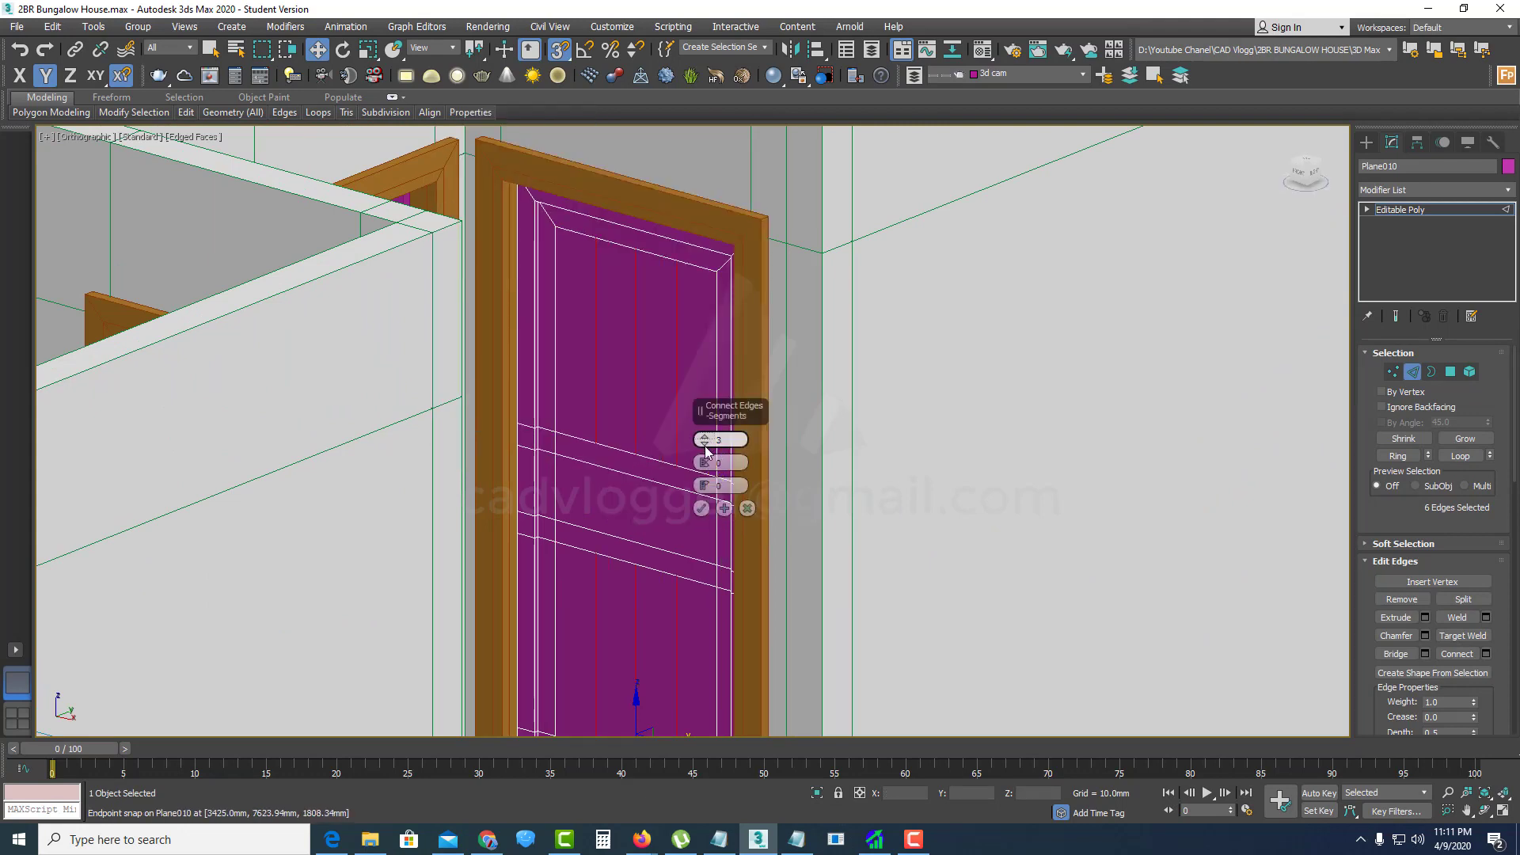
{"action": "left_click", "coordinate": [702, 509]}
Step: Chamfer the six new vertical edges in the tall door fields by 25 mm
{"action": "right_click", "coordinate": [610, 343]}
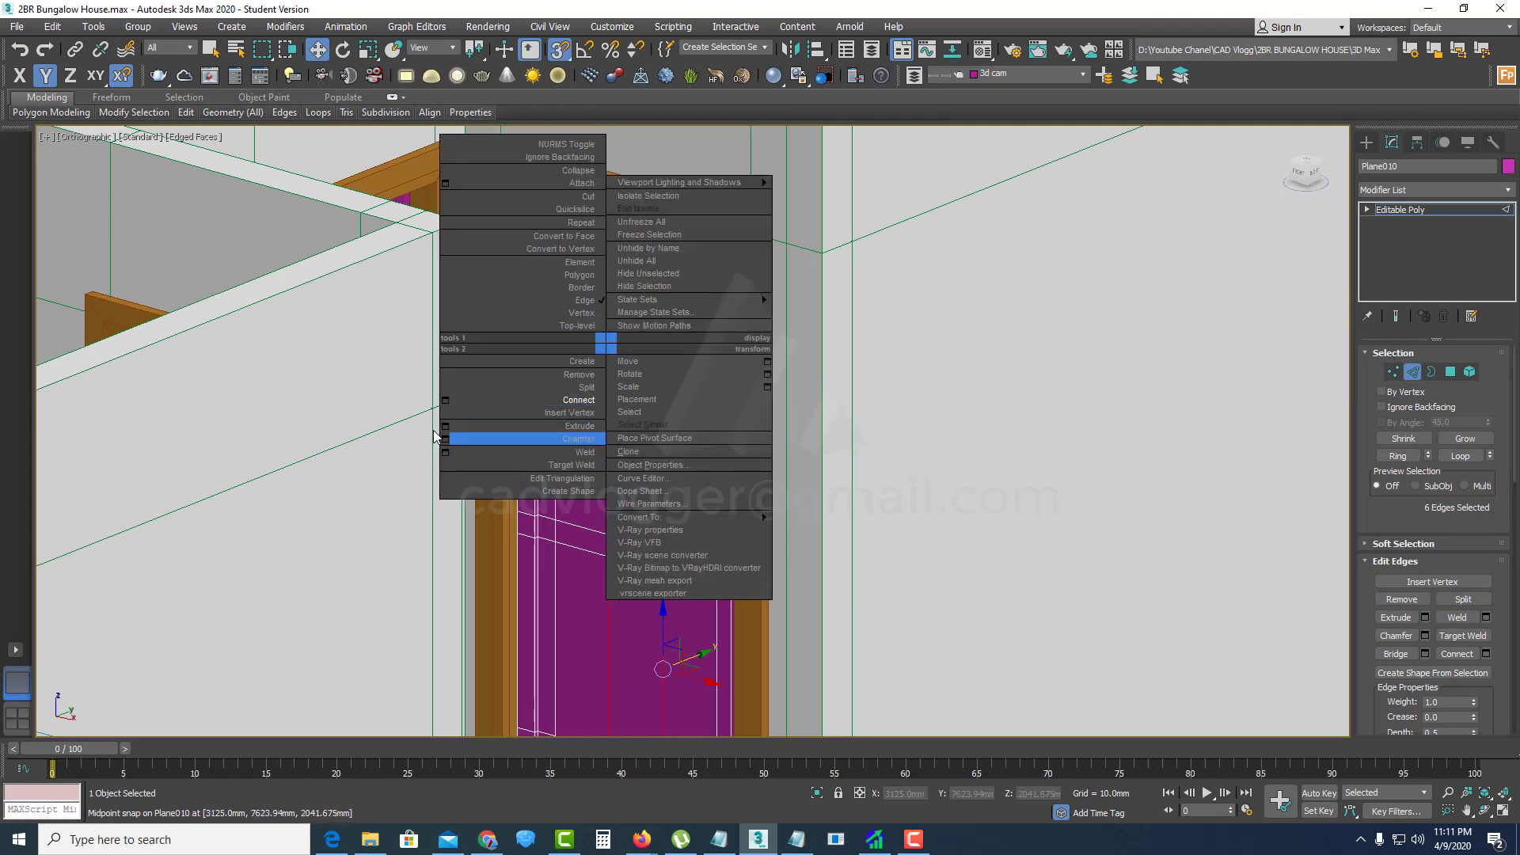
{"action": "left_click", "coordinate": [441, 435]}
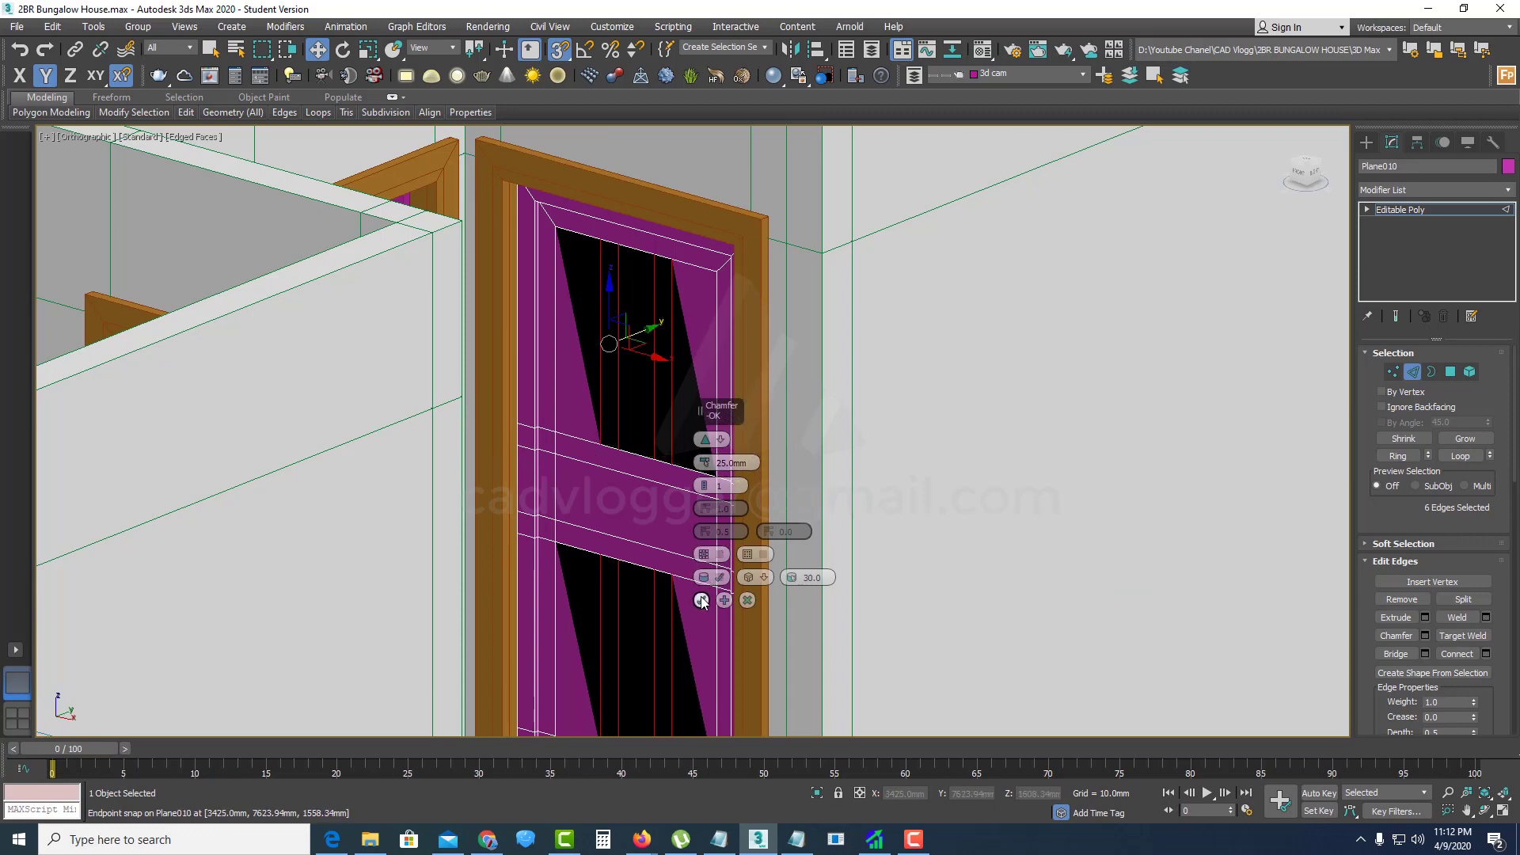
{"action": "left_click", "coordinate": [702, 600]}
Step: Bevel the nine tall and two horizontal field polygons of the door panel with a -20 mm outline
{"action": "key", "text": "4"}
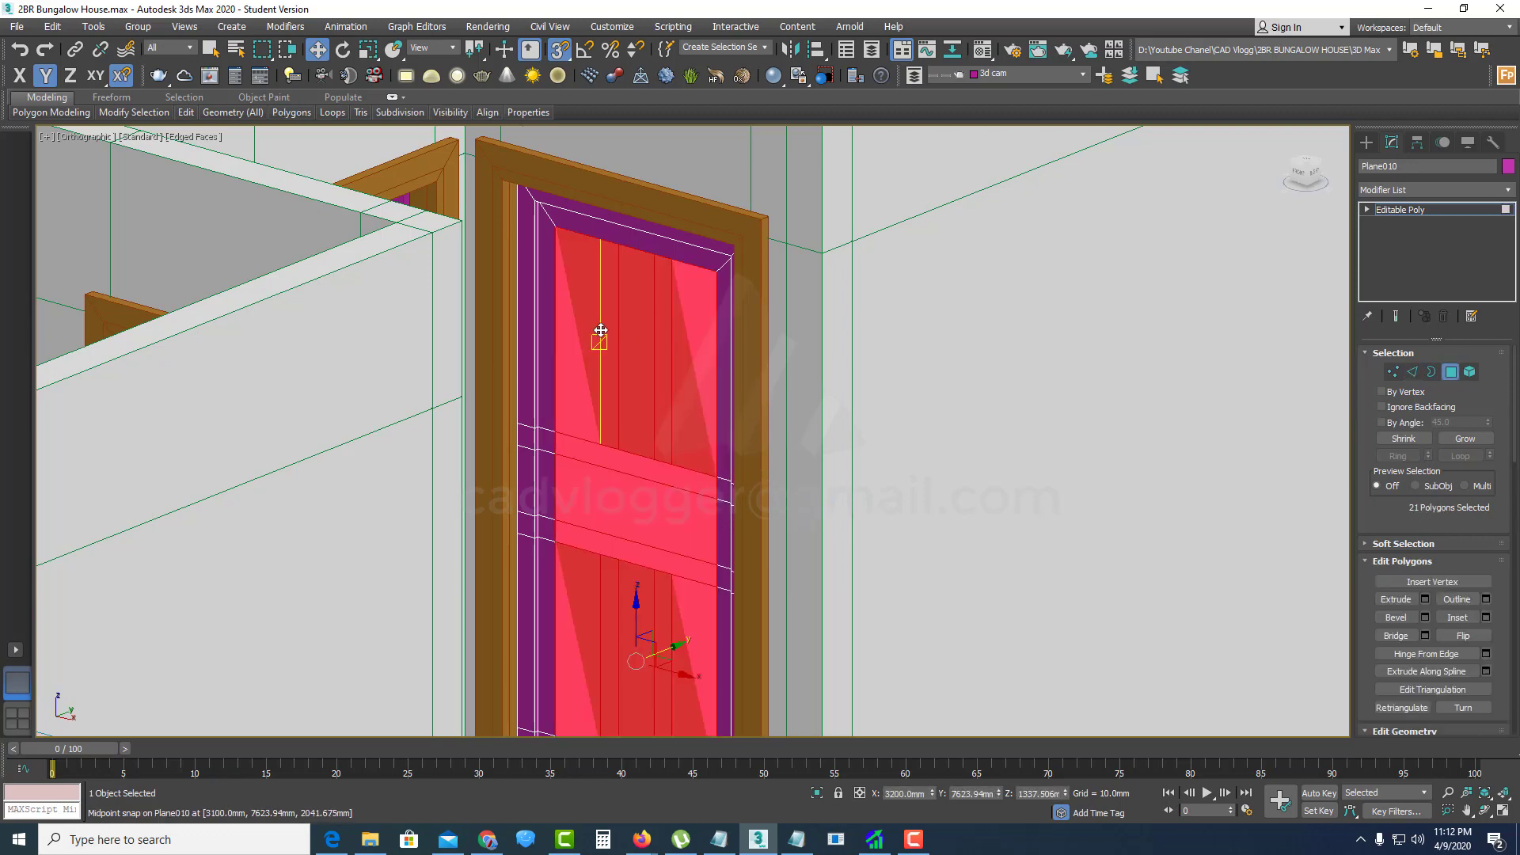
{"action": "left_click", "coordinate": [587, 264]}
{"action": "left_click", "coordinate": [632, 349], "text": "ctrl"}
{"action": "left_click", "coordinate": [695, 364], "text": "ctrl"}
{"action": "left_click", "coordinate": [635, 492], "text": "ctrl"}
{"action": "middle_click_drag", "start_coordinate": [635, 492], "coordinate": [627, 329]}
{"action": "scroll", "coordinate": [627, 329], "scroll_direction": "up", "scroll_amount": 1}
{"action": "left_click", "coordinate": [559, 357], "text": "ctrl"}
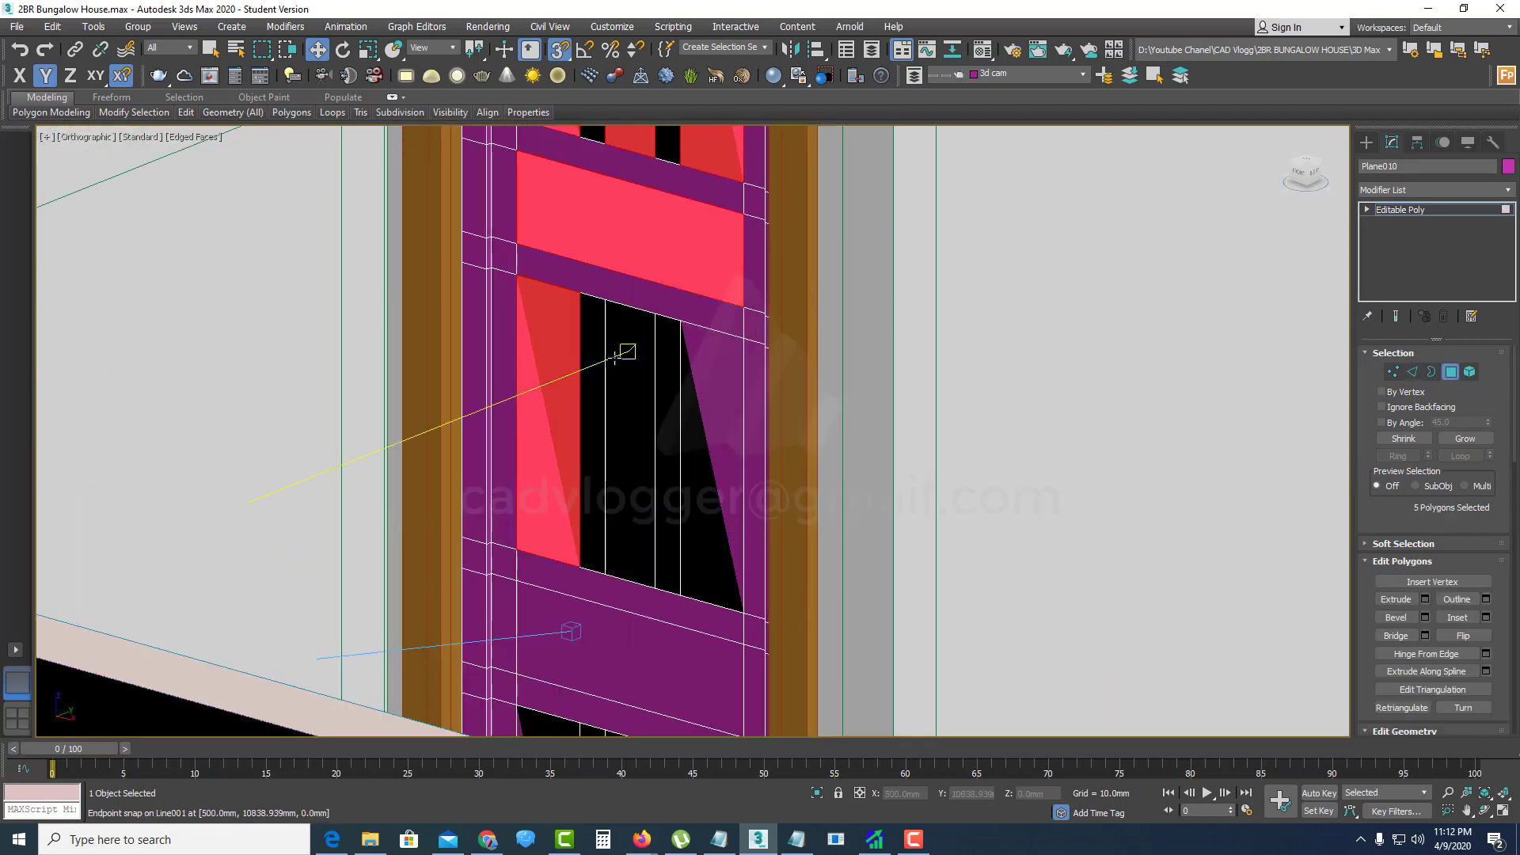
{"action": "left_click", "coordinate": [628, 356], "text": "ctrl"}
{"action": "left_click", "coordinate": [688, 392], "text": "ctrl"}
{"action": "scroll", "coordinate": [679, 395], "scroll_direction": "down", "scroll_amount": 2}
{"action": "scroll", "coordinate": [643, 497], "scroll_direction": "up", "scroll_amount": 1}
{"action": "left_click", "coordinate": [639, 411], "text": "ctrl"}
{"action": "middle_click_drag", "start_coordinate": [638, 411], "coordinate": [610, 487], "text": "alt"}
{"action": "left_click", "coordinate": [612, 378], "text": "ctrl"}
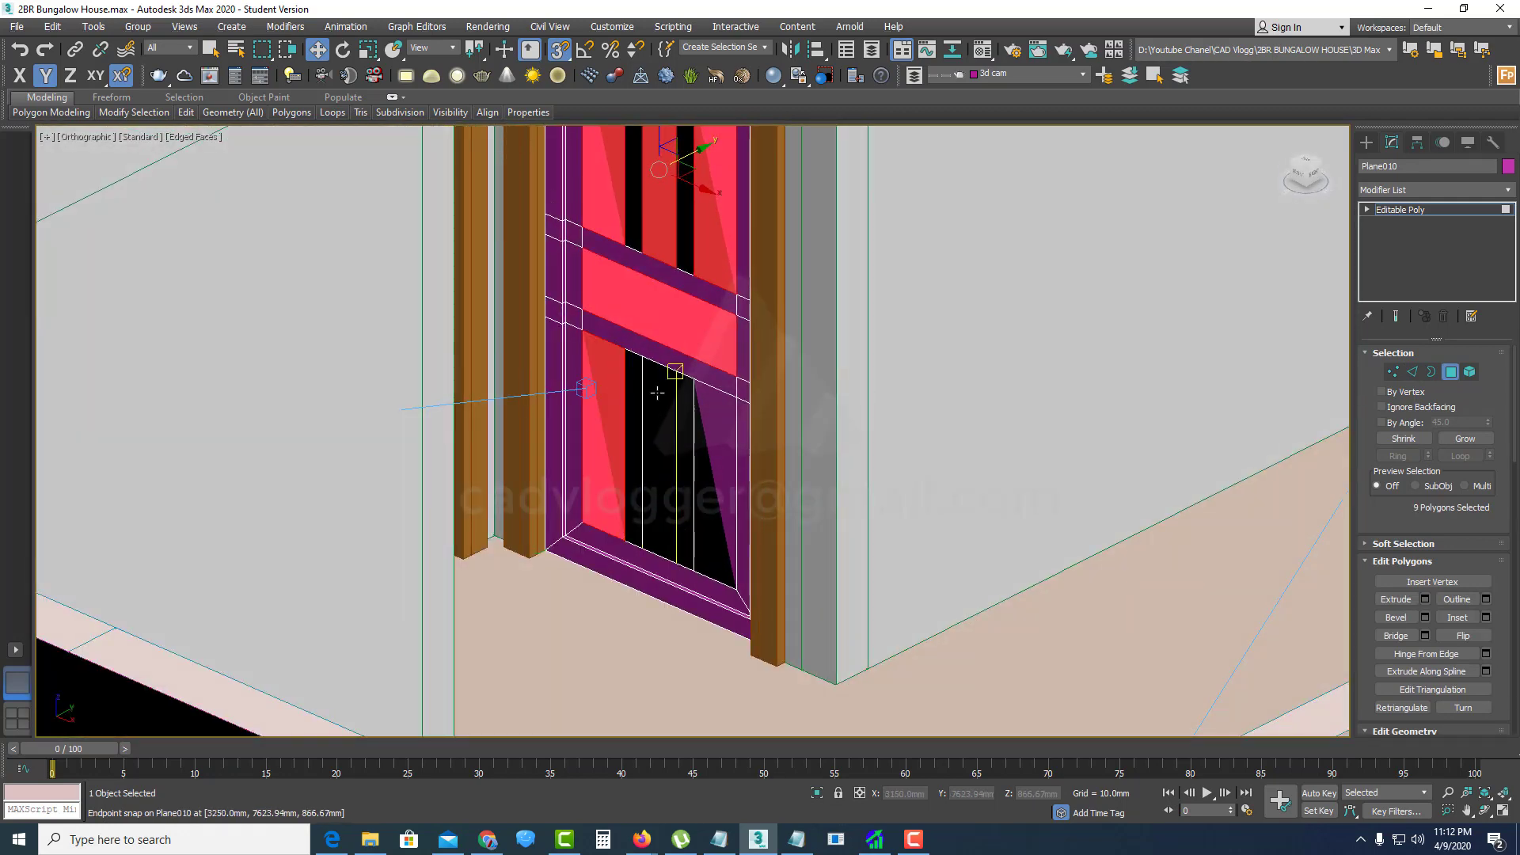
{"action": "left_click", "coordinate": [665, 443], "text": "ctrl"}
{"action": "left_click", "coordinate": [715, 467], "text": "ctrl"}
{"action": "scroll", "coordinate": [633, 436], "scroll_direction": "up", "scroll_amount": 3}
{"action": "scroll", "coordinate": [642, 433], "scroll_direction": "up", "scroll_amount": 3}
{"action": "right_click", "coordinate": [577, 388]}
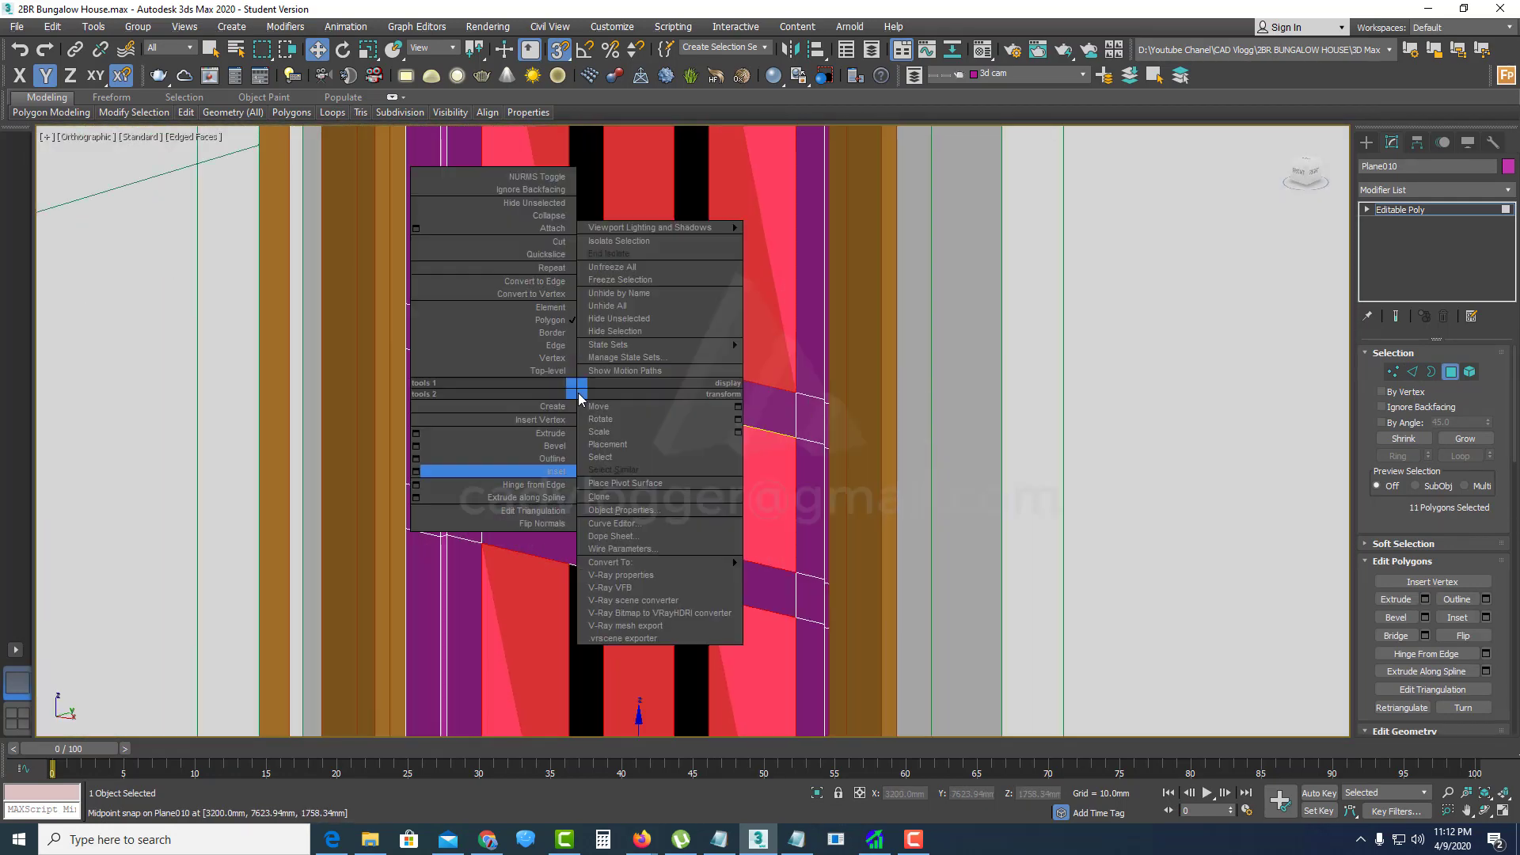
{"action": "left_click", "coordinate": [416, 446]}
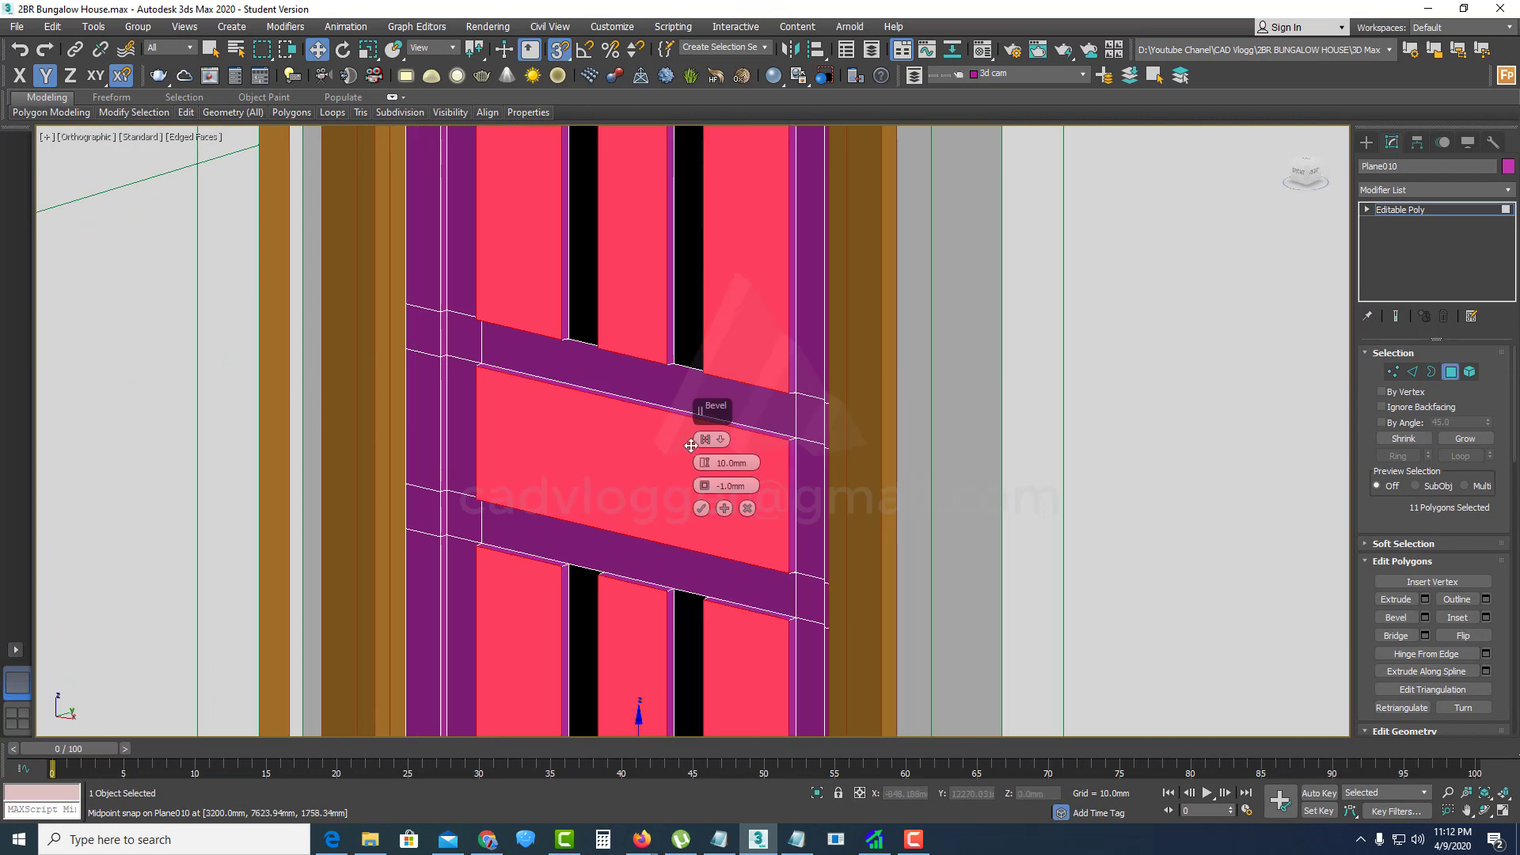
{"action": "left_click_drag", "start_coordinate": [705, 489], "coordinate": [705, 519]}
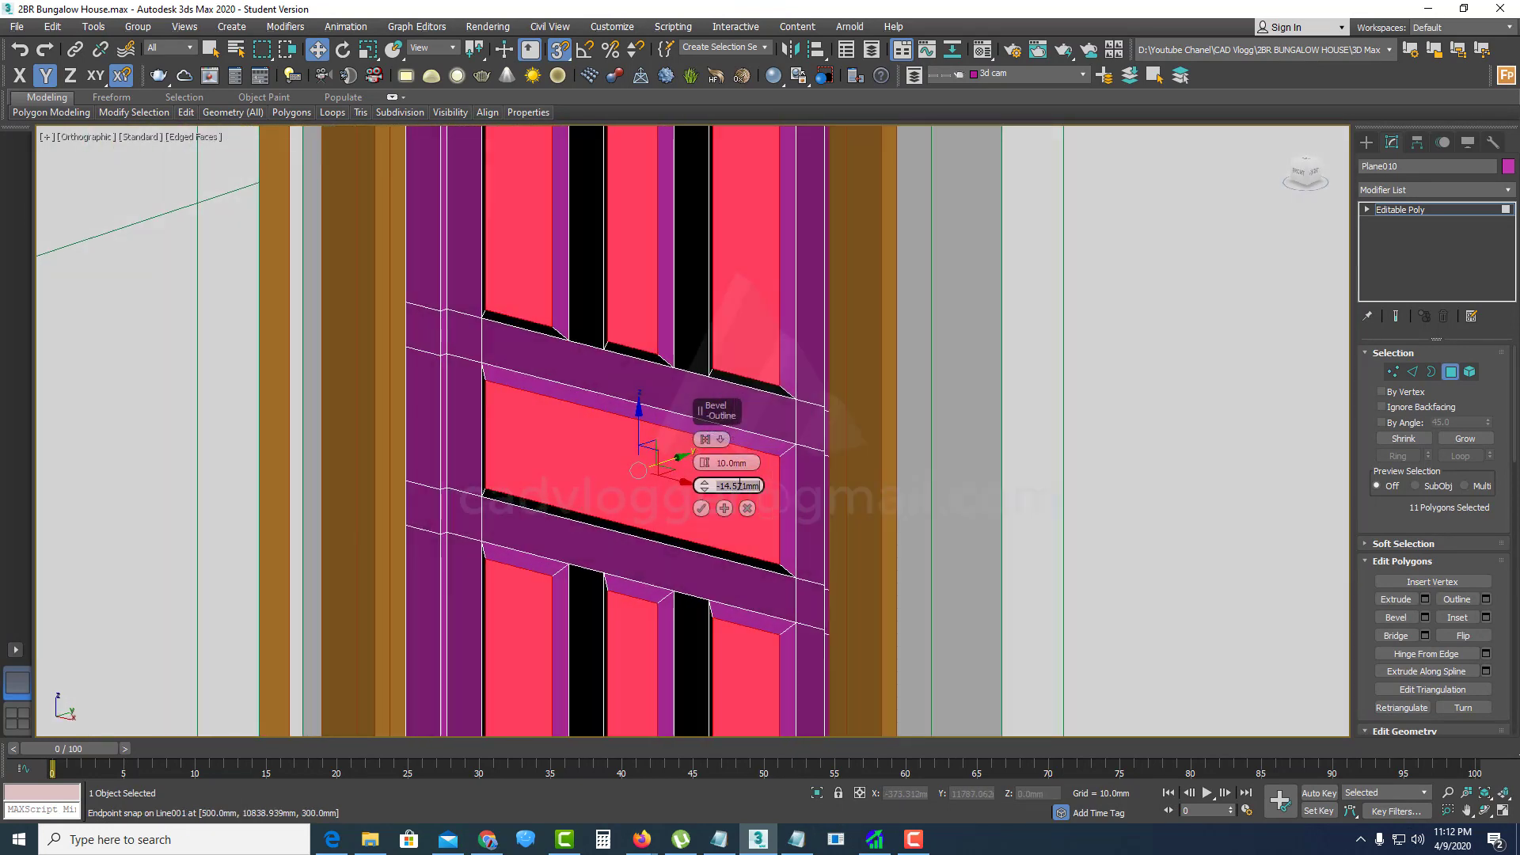
{"action": "key", "text": "Return"}
{"action": "scroll", "coordinate": [606, 416], "scroll_direction": "down", "scroll_amount": 7}
{"action": "middle_click_drag", "start_coordinate": [601, 418], "coordinate": [617, 451], "text": "alt"}
{"action": "scroll", "coordinate": [625, 448], "scroll_direction": "up", "scroll_amount": 5}
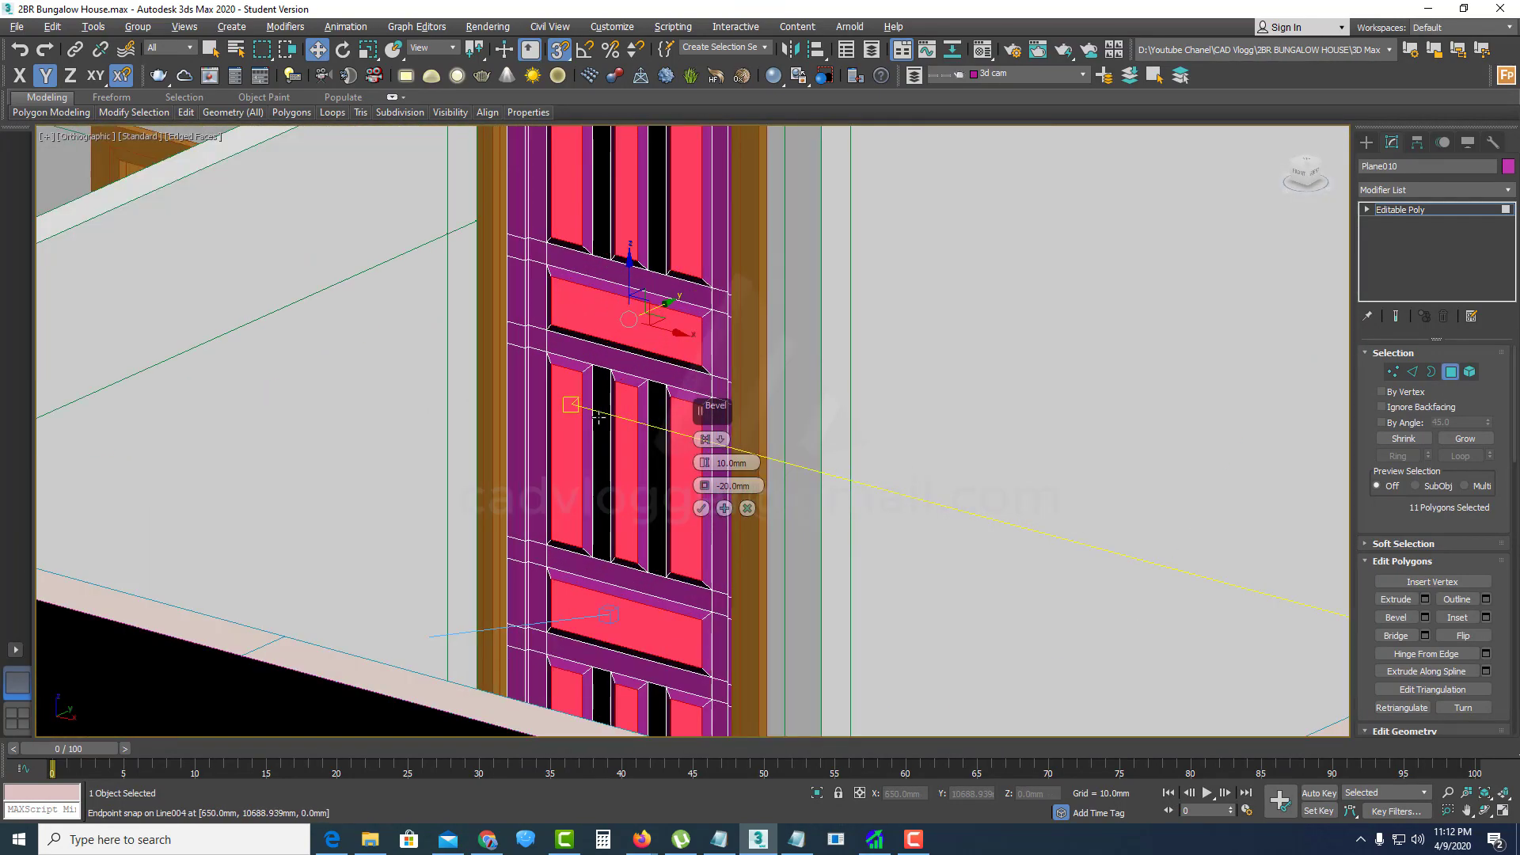
Step: Set the bevel height of the door panel's raised fields to 5 mm and leave polygon editing
{"action": "type", "text": "5"}
{"action": "key", "text": "Tab"}
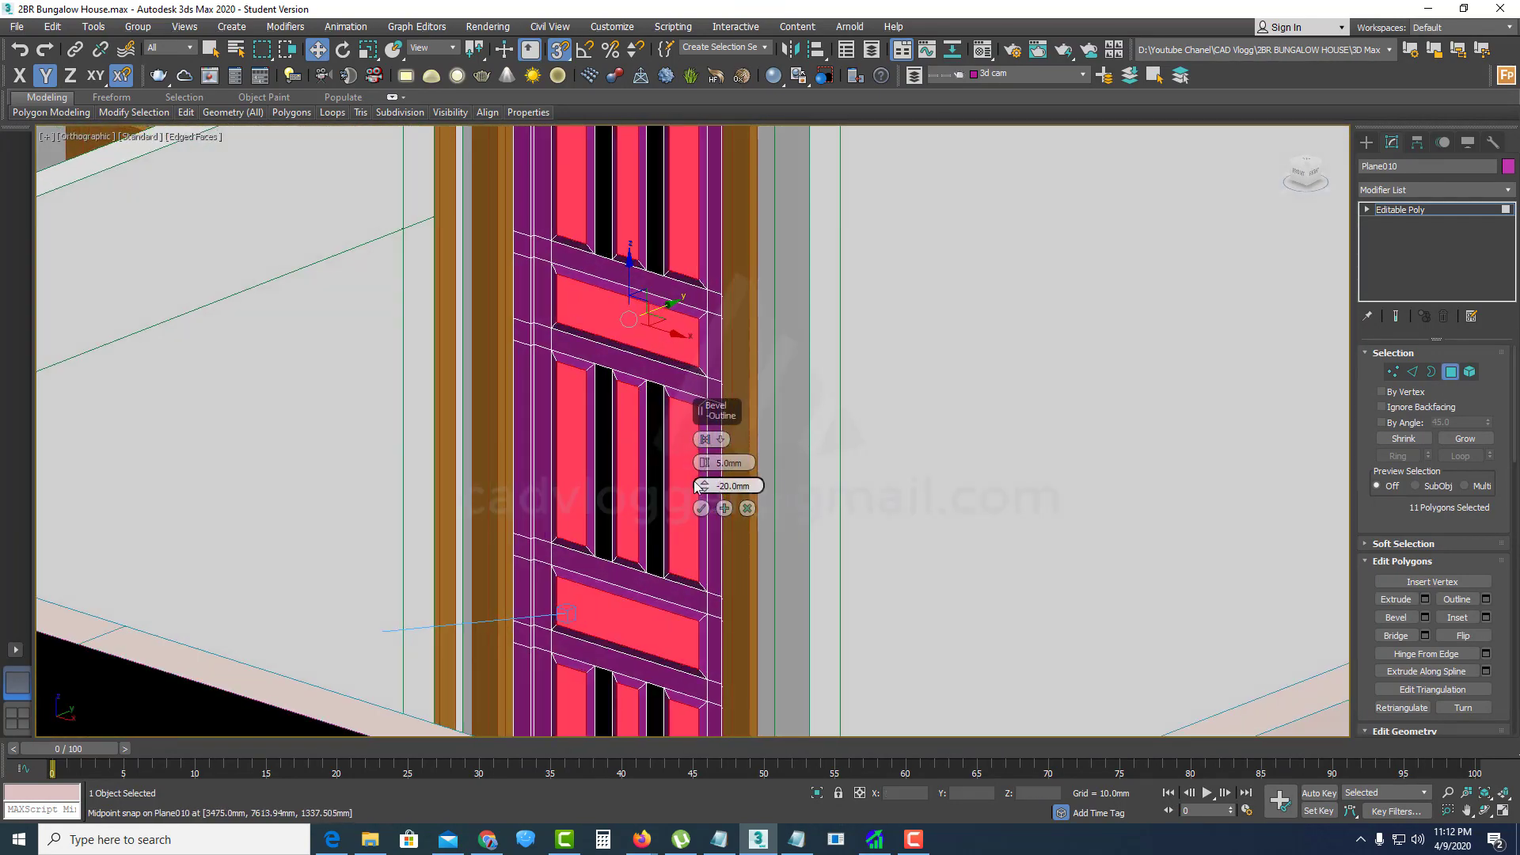
{"action": "scroll", "coordinate": [590, 449], "scroll_direction": "down", "scroll_amount": 2}
{"action": "middle_click_drag", "start_coordinate": [592, 453], "coordinate": [620, 468], "text": "alt"}
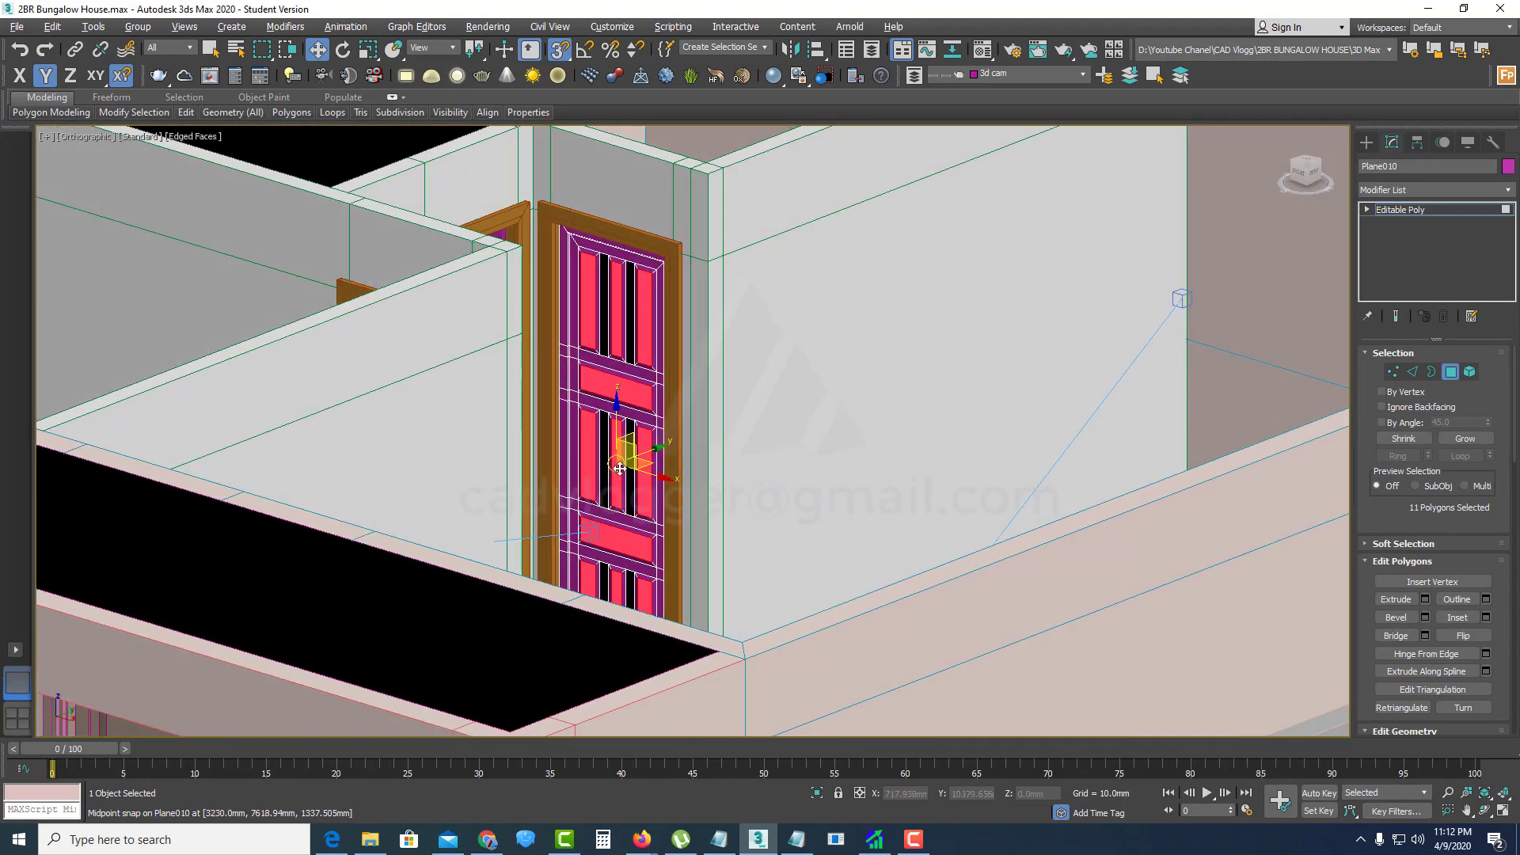
{"action": "left_click", "coordinate": [1451, 375]}
Step: Center the door panel's pivot to the object and isolate the panel
{"action": "mouse_move", "coordinate": [608, 317]}
{"action": "middle_mouse_down", "text": "alt"}
{"action": "mouse_move", "coordinate": [611, 360]}
{"action": "mouse_move", "coordinate": [613, 328]}
{"action": "middle_mouse_up", "text": "alt"}
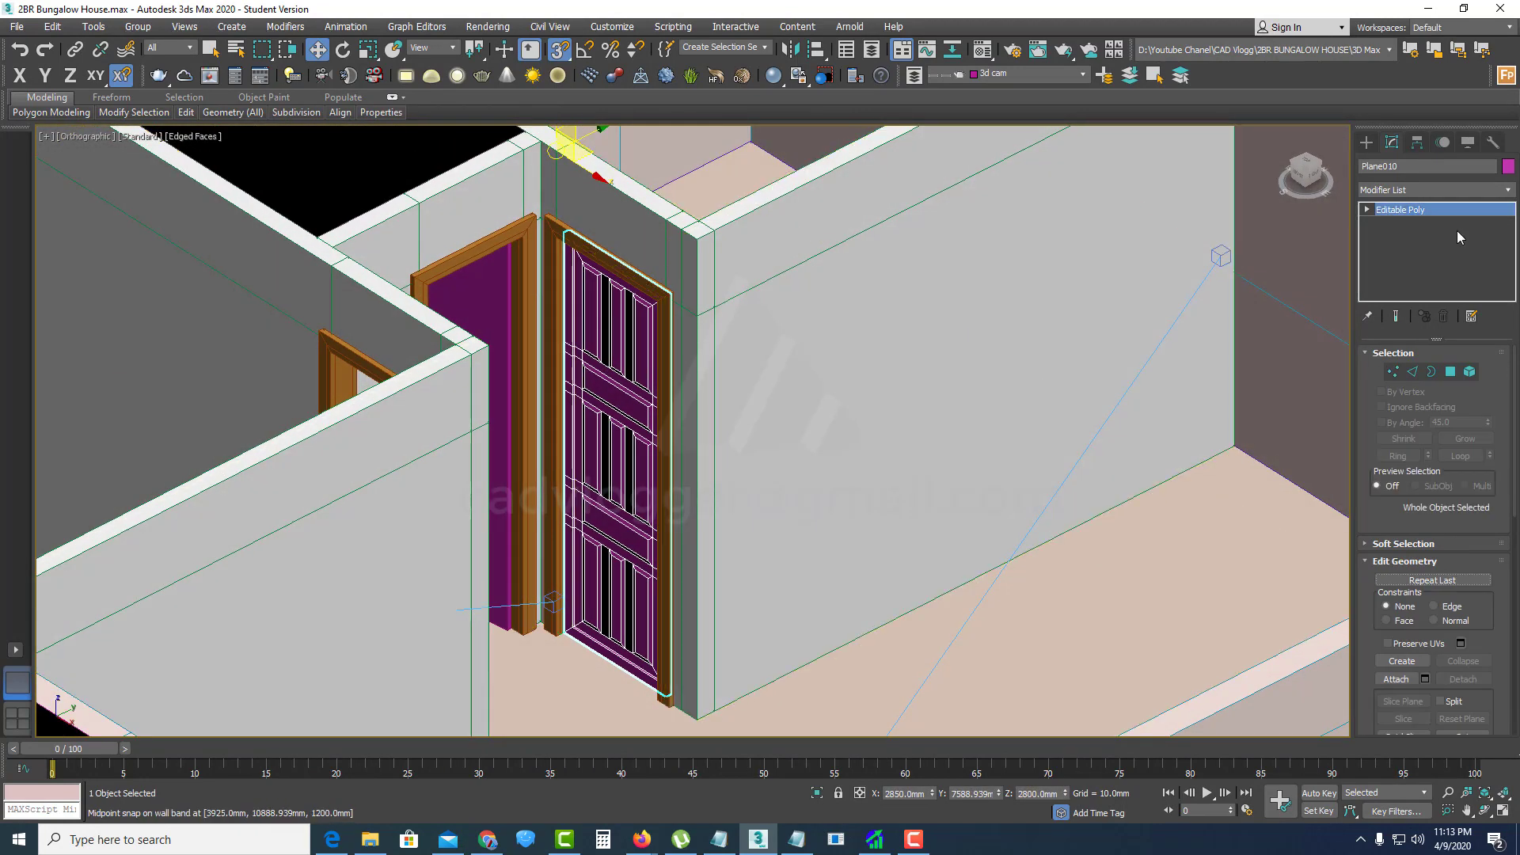
{"action": "left_click", "coordinate": [1418, 143]}
{"action": "left_click", "coordinate": [1452, 338]}
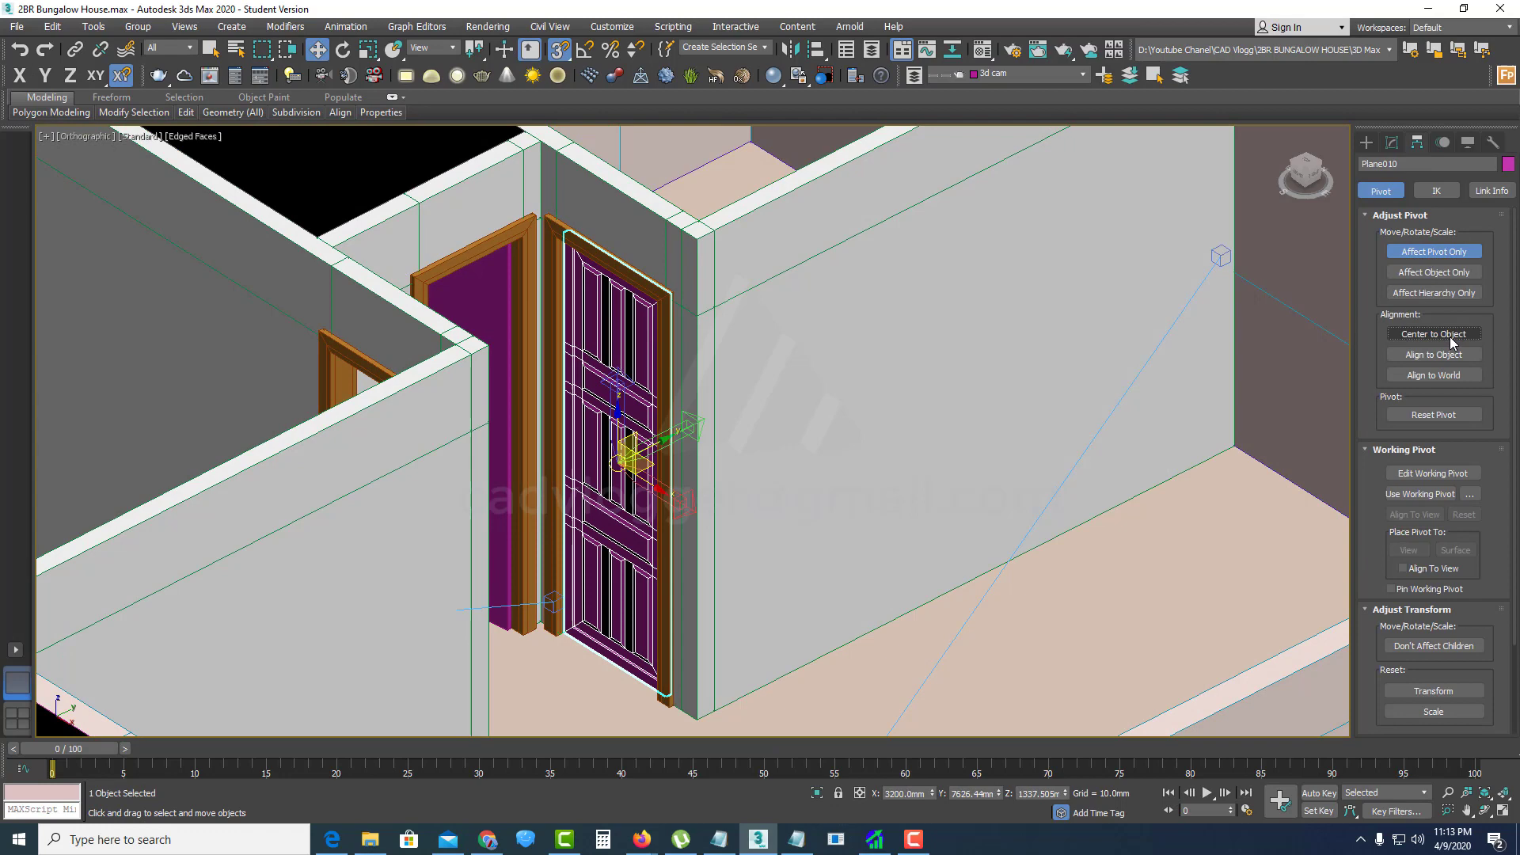
{"action": "right_click", "coordinate": [615, 321]}
{"action": "left_click", "coordinate": [674, 241]}
{"action": "middle_click_drag", "start_coordinate": [594, 394], "coordinate": [784, 408], "text": "alt"}
Step: Add a Symmetry modifier to the door panel, mirroring about the Y axis with Flip enabled
{"action": "left_click", "coordinate": [1392, 142]}
{"action": "left_click", "coordinate": [1457, 191]}
{"action": "key", "text": "s"}
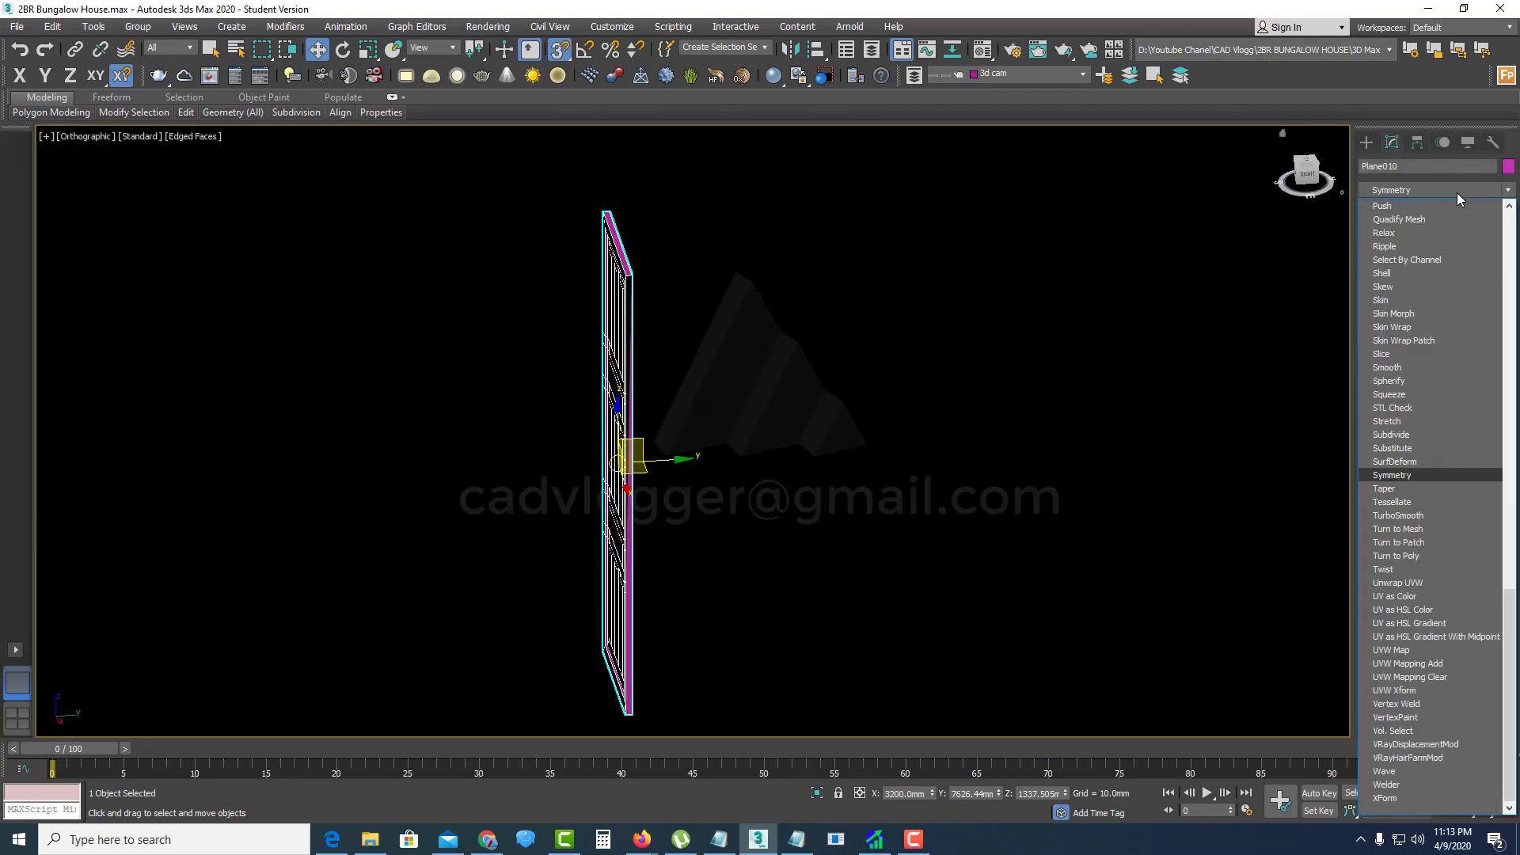
{"action": "left_click", "coordinate": [1404, 474]}
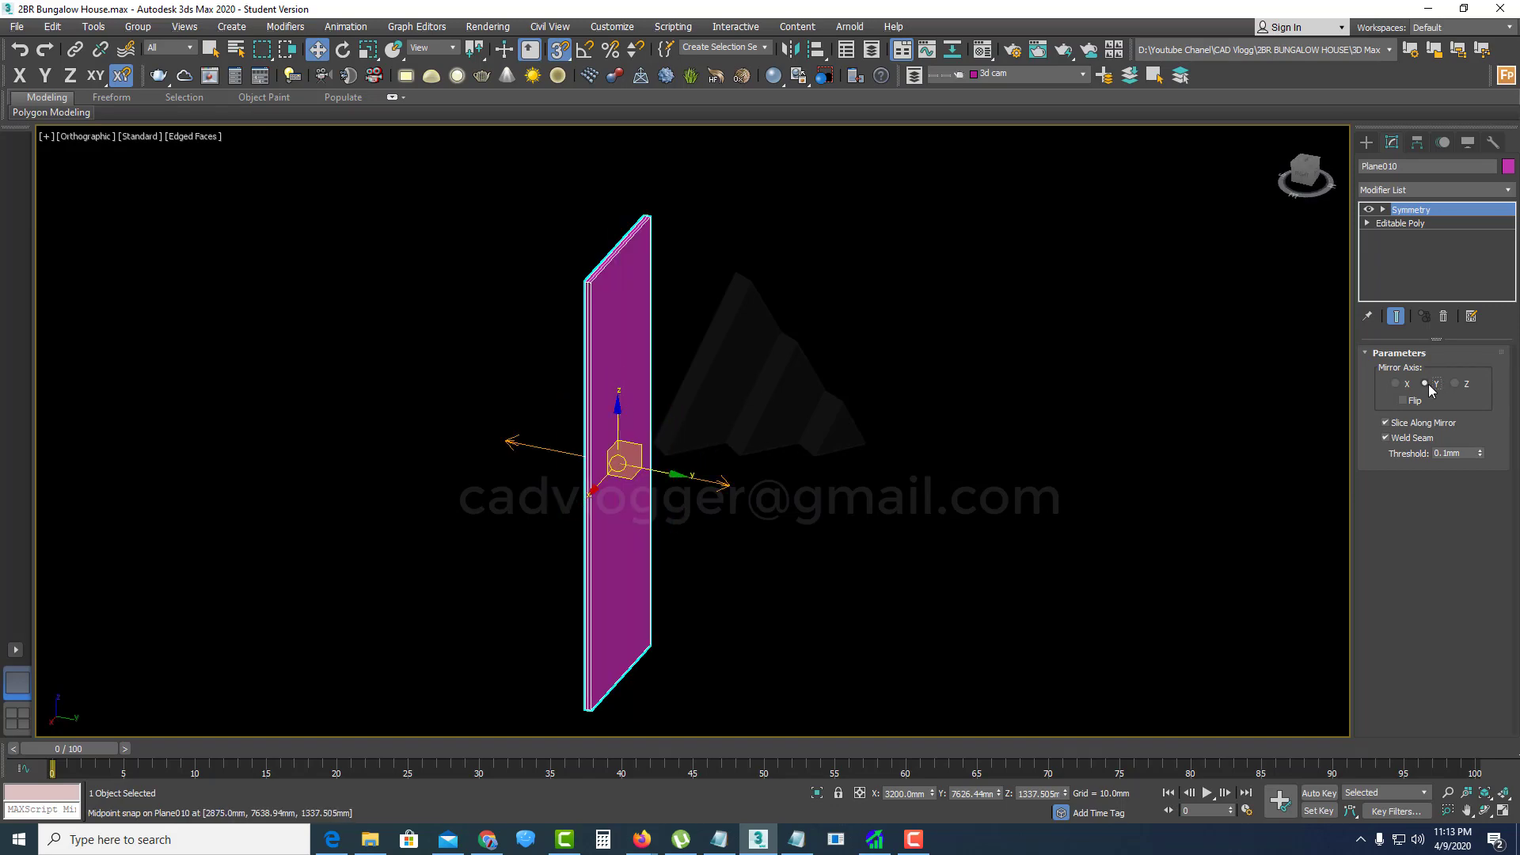
{"action": "left_click", "coordinate": [1402, 400]}
Step: Try to shift the Symmetry modifier's mirror plane along Y with a numeric move offset
{"action": "scroll", "coordinate": [672, 380], "scroll_direction": "up", "scroll_amount": 8}
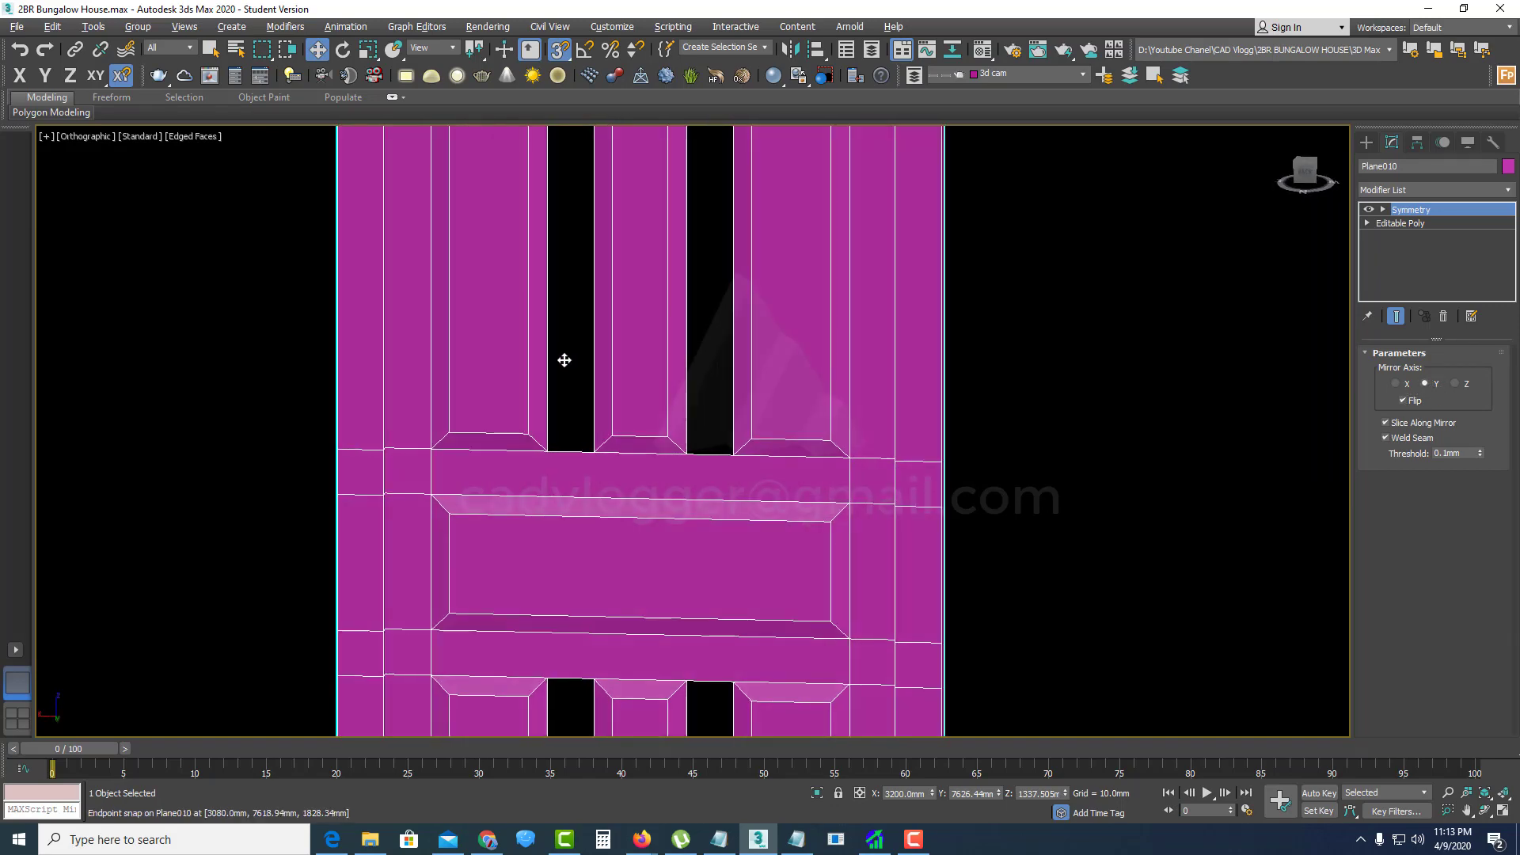
{"action": "middle_click_drag", "start_coordinate": [773, 398], "coordinate": [651, 385], "text": "alt"}
{"action": "scroll", "coordinate": [657, 396], "scroll_direction": "down", "scroll_amount": 4}
{"action": "middle_click_drag", "start_coordinate": [711, 483], "coordinate": [709, 459]}
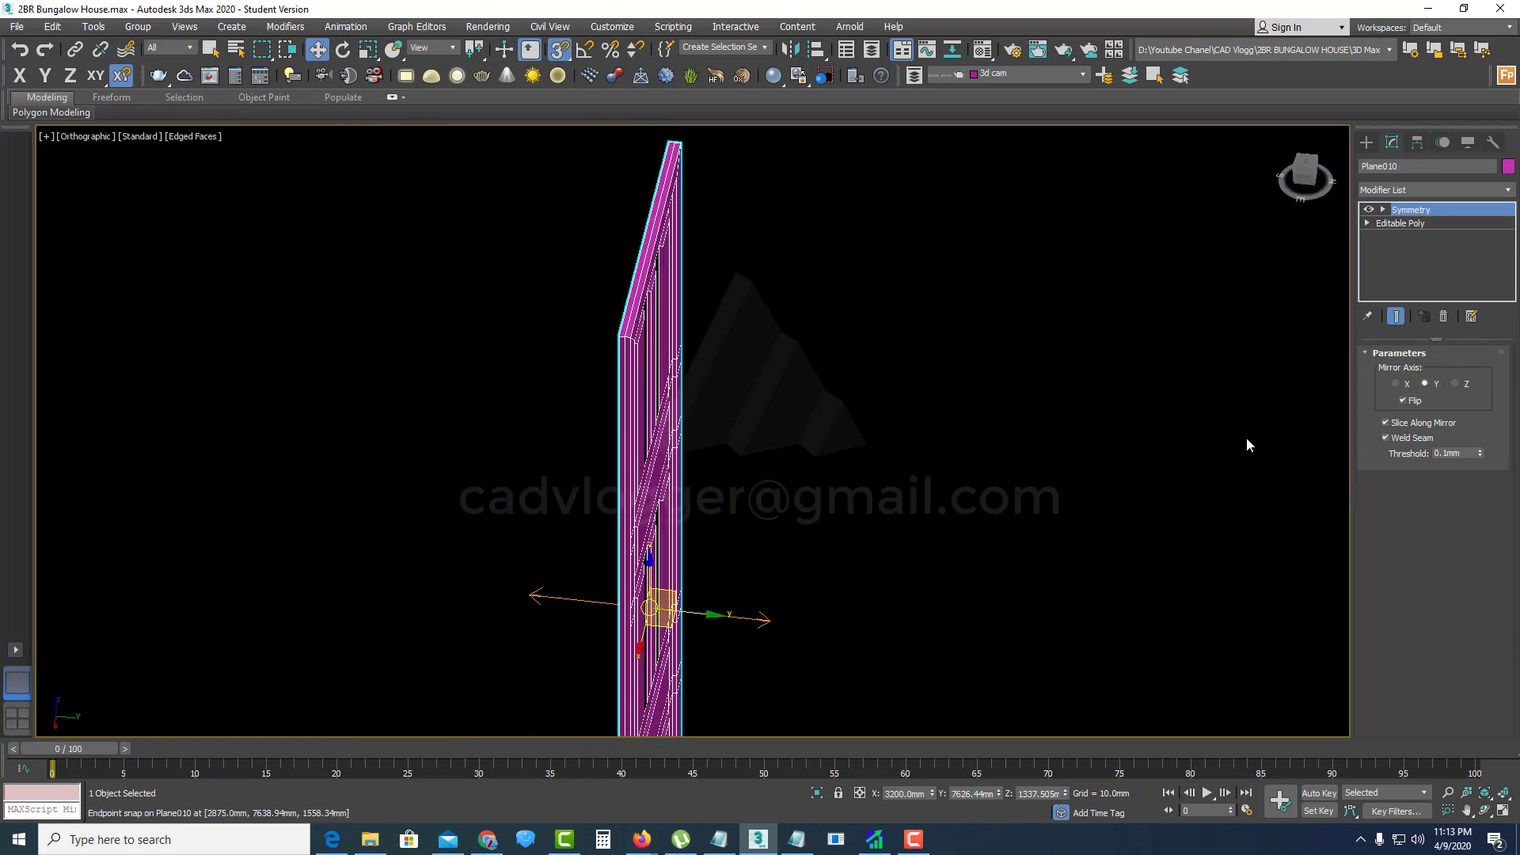
{"action": "mouse_move", "coordinate": [550, 315]}
{"action": "middle_mouse_down", "text": "alt"}
{"action": "mouse_move", "coordinate": [532, 312]}
{"action": "mouse_move", "coordinate": [570, 308]}
{"action": "middle_mouse_up", "text": "alt"}
{"action": "right_click", "coordinate": [317, 49]}
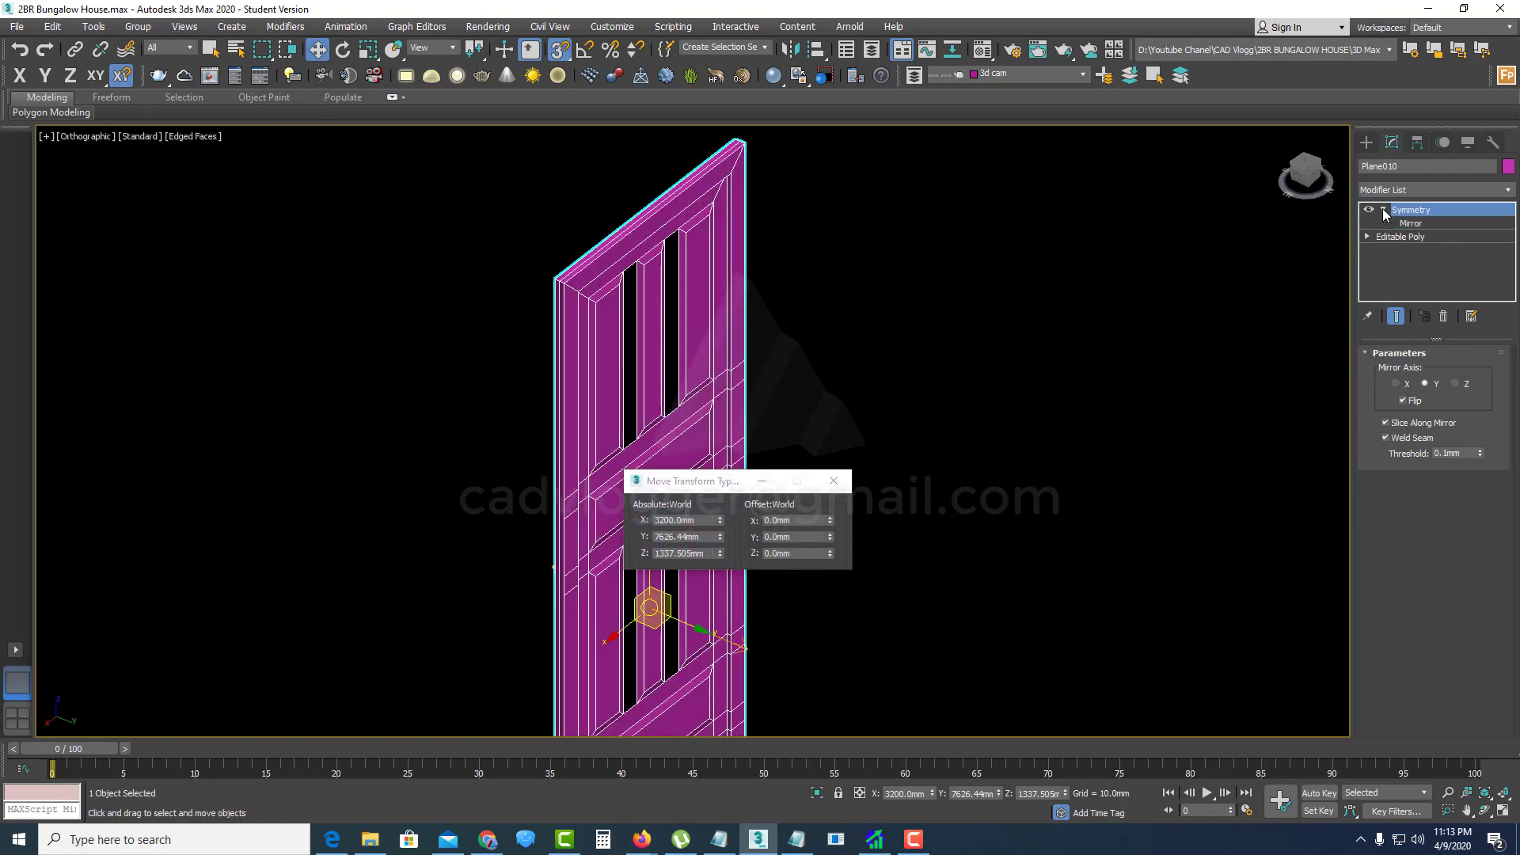
{"action": "left_click", "coordinate": [1411, 224]}
{"action": "left_click_drag", "start_coordinate": [717, 626], "coordinate": [691, 606]}
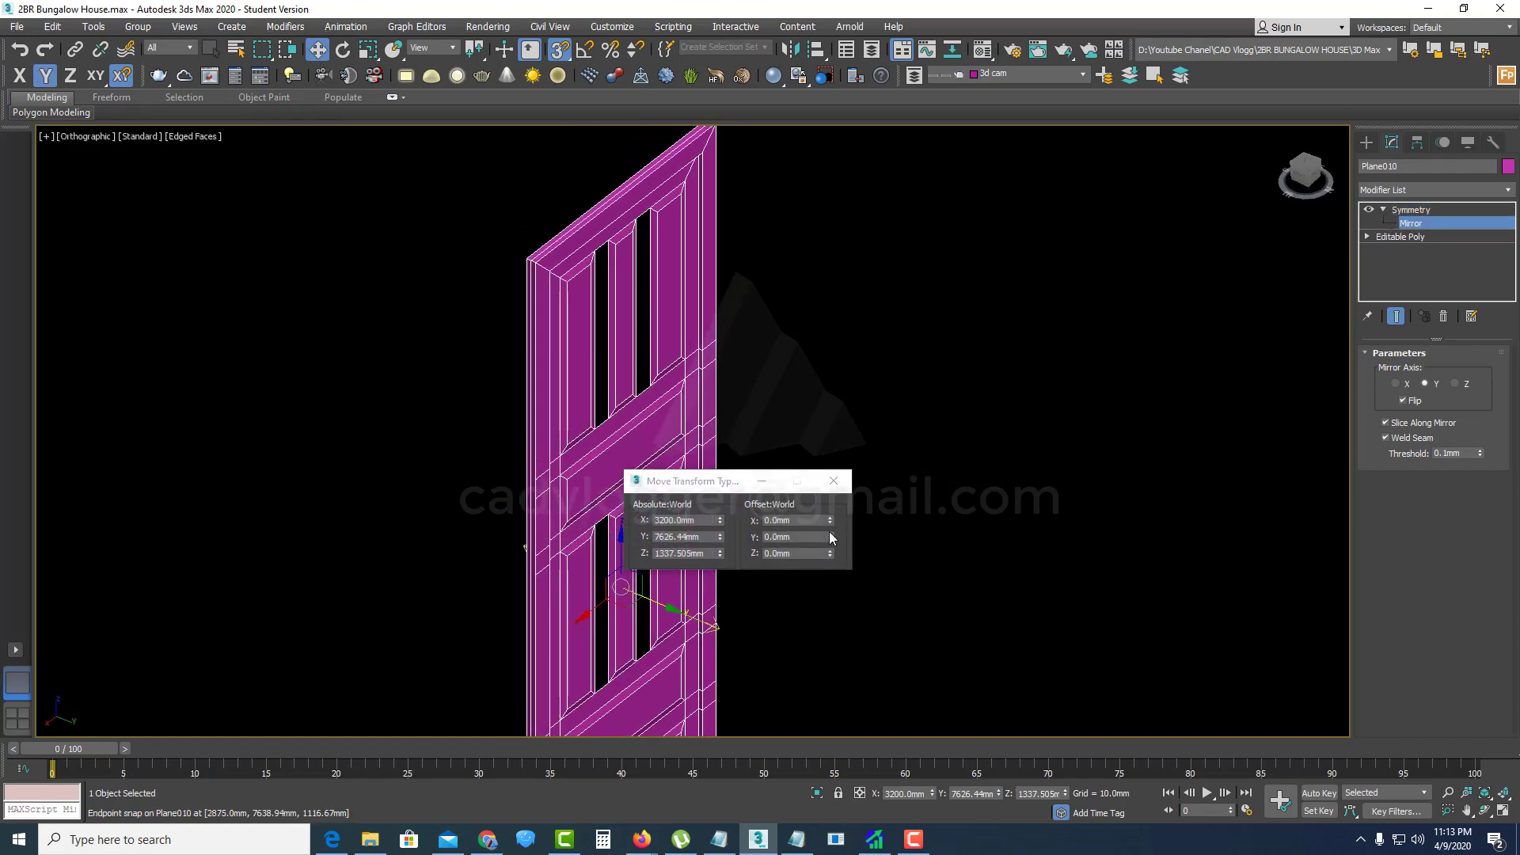
{"action": "mouse_move", "coordinate": [830, 536]}
{"action": "left_mouse_down"}
{"action": "mouse_move", "coordinate": [832, 515]}
{"action": "mouse_move", "coordinate": [834, 532]}
{"action": "left_mouse_up"}
{"action": "left_click", "coordinate": [834, 482]}
Step: Select the six narrow groove polygons between the door's tall raised fields and flip their normals
{"action": "middle_click_drag", "start_coordinate": [638, 516], "coordinate": [789, 510], "text": "alt"}
{"action": "left_click", "coordinate": [1400, 237]}
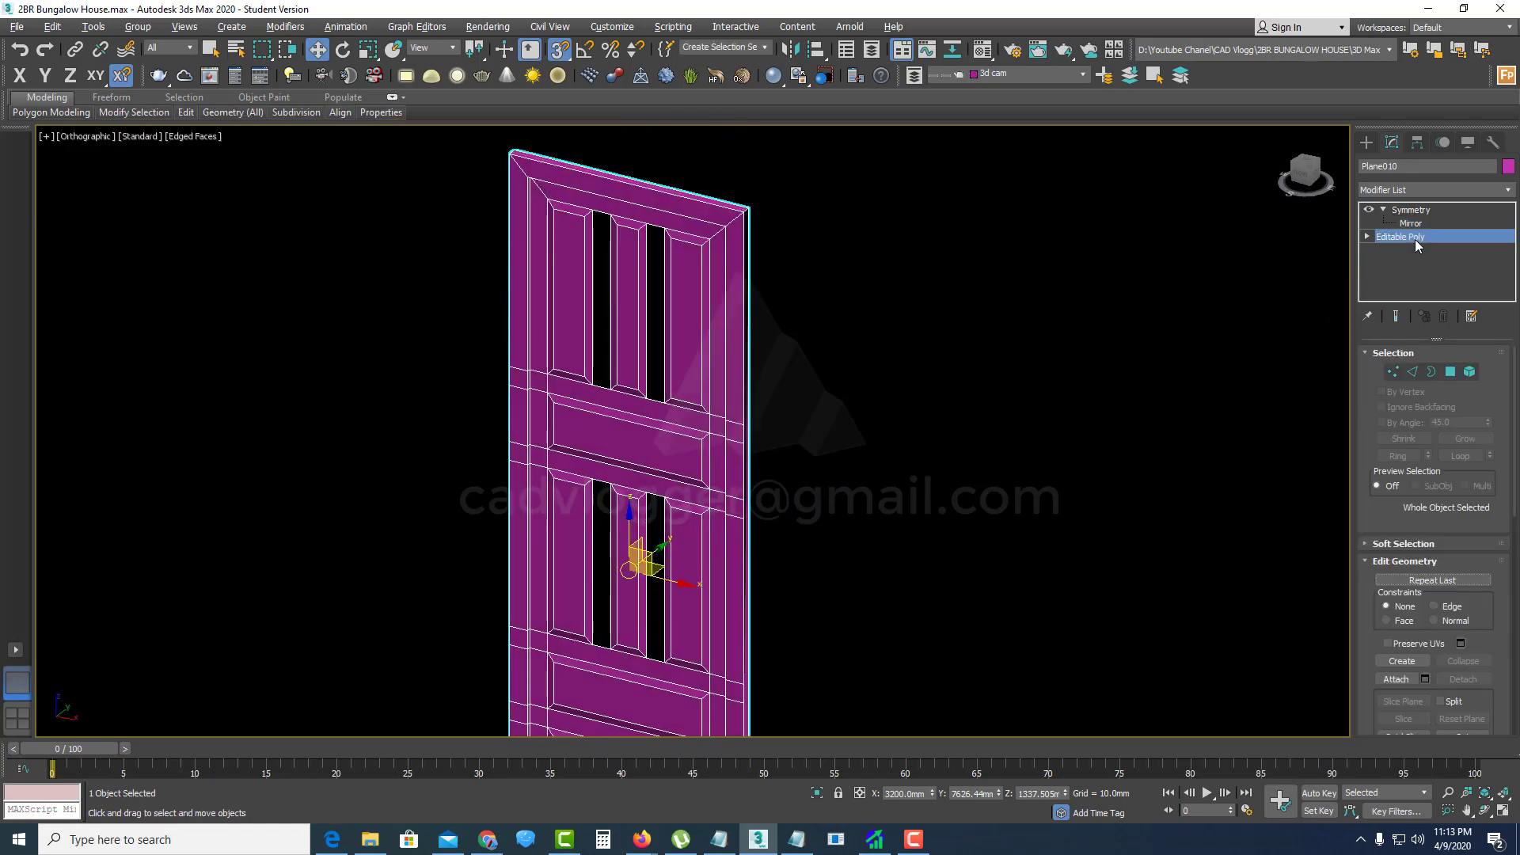
{"action": "key", "text": "4"}
{"action": "left_click", "coordinate": [646, 312]}
{"action": "left_click", "coordinate": [655, 318], "text": "ctrl"}
{"action": "middle_click_drag", "start_coordinate": [643, 432], "coordinate": [642, 325]}
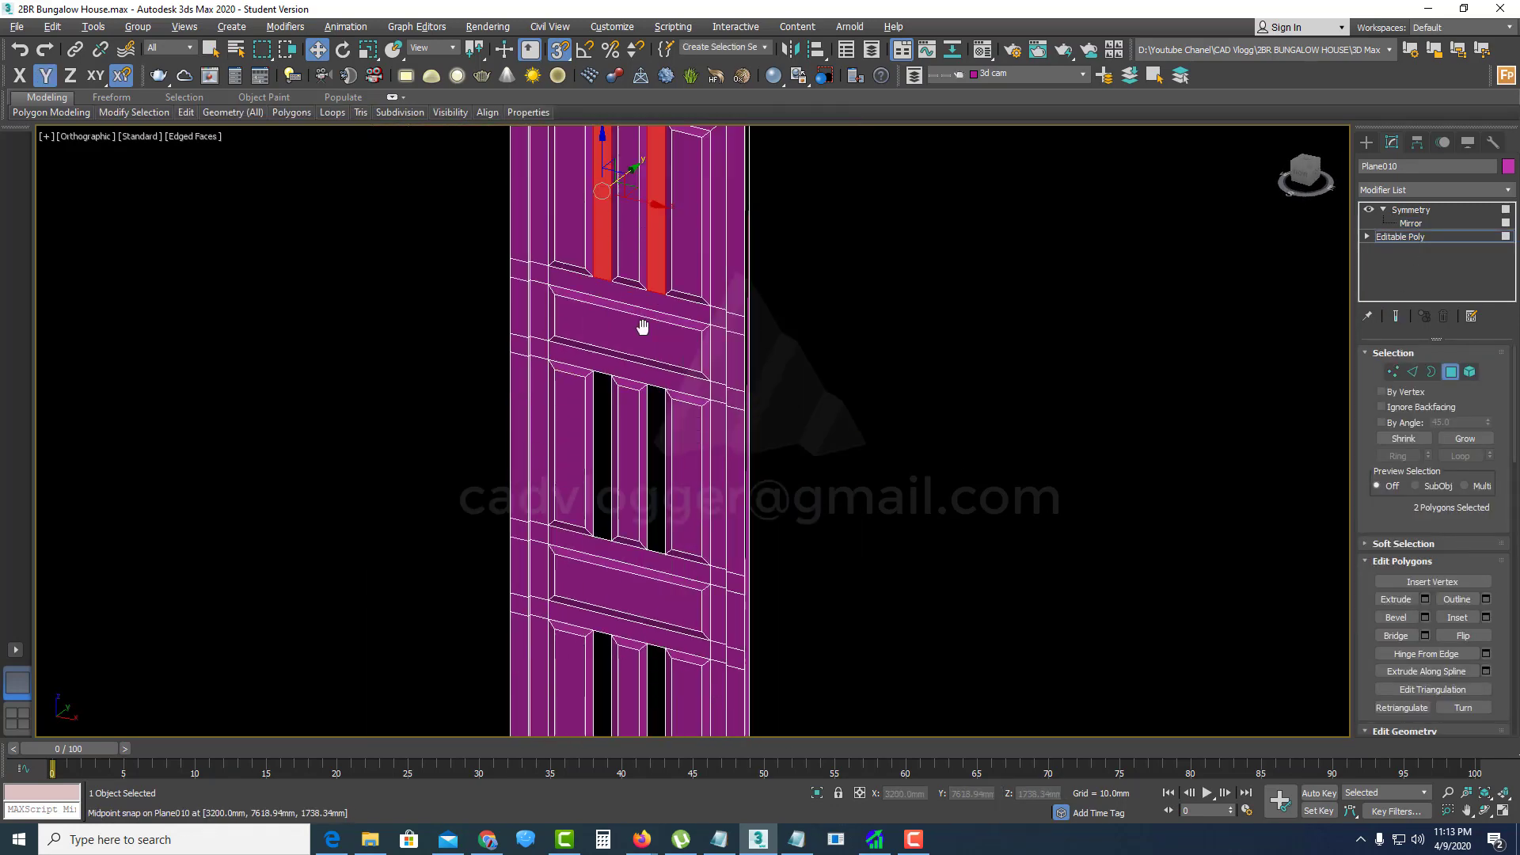
{"action": "scroll", "coordinate": [602, 381], "scroll_direction": "up", "scroll_amount": 3}
{"action": "left_click", "coordinate": [602, 382], "text": "ctrl"}
{"action": "left_click", "coordinate": [696, 385], "text": "ctrl"}
{"action": "scroll", "coordinate": [696, 386], "scroll_direction": "down", "scroll_amount": 3}
{"action": "middle_click_drag", "start_coordinate": [697, 386], "coordinate": [696, 257]}
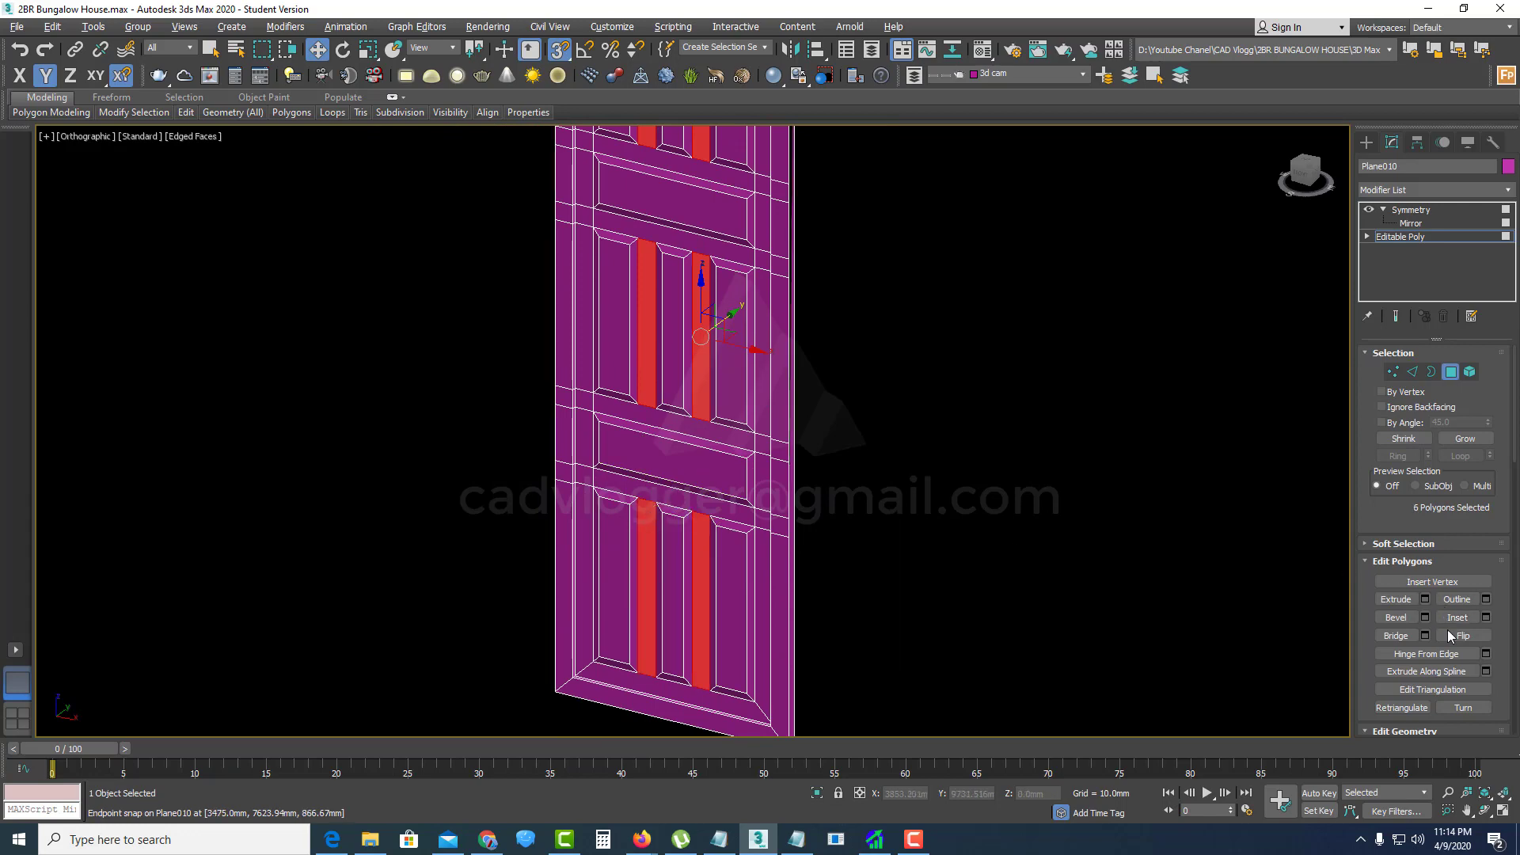
{"action": "left_click", "coordinate": [1451, 636]}
{"action": "middle_click_drag", "start_coordinate": [780, 526], "coordinate": [731, 460], "text": "alt"}
{"action": "key", "text": "F3"}
{"action": "key", "text": "F3"}
{"action": "left_click", "coordinate": [1453, 373]}
{"action": "left_click", "coordinate": [1452, 373]}
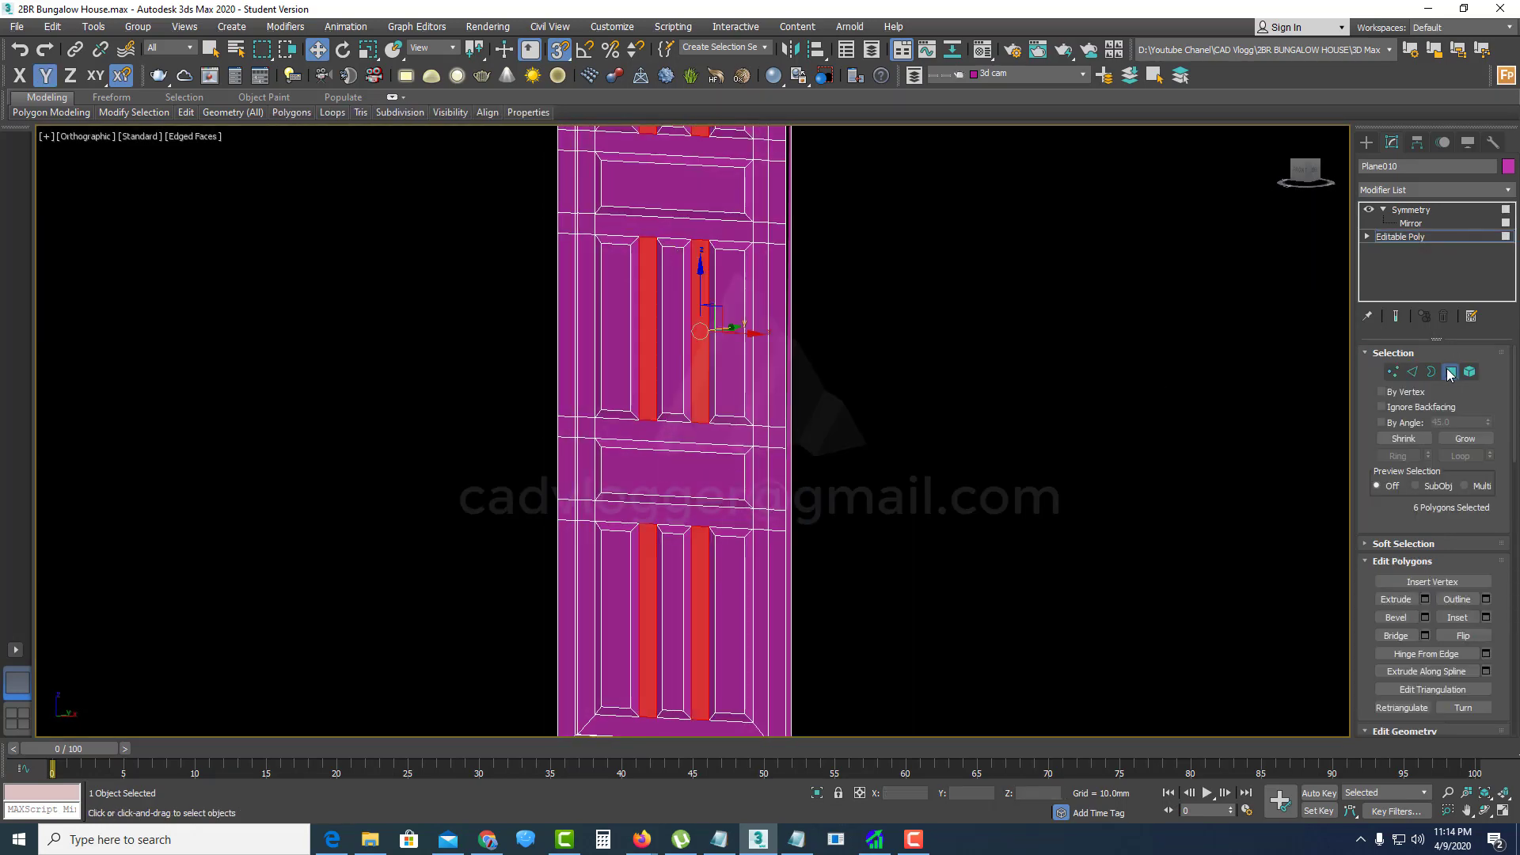
Step: Copy the Symmetry modifier and remove it from the door panel's modifier stack
{"action": "right_click", "coordinate": [1449, 210]}
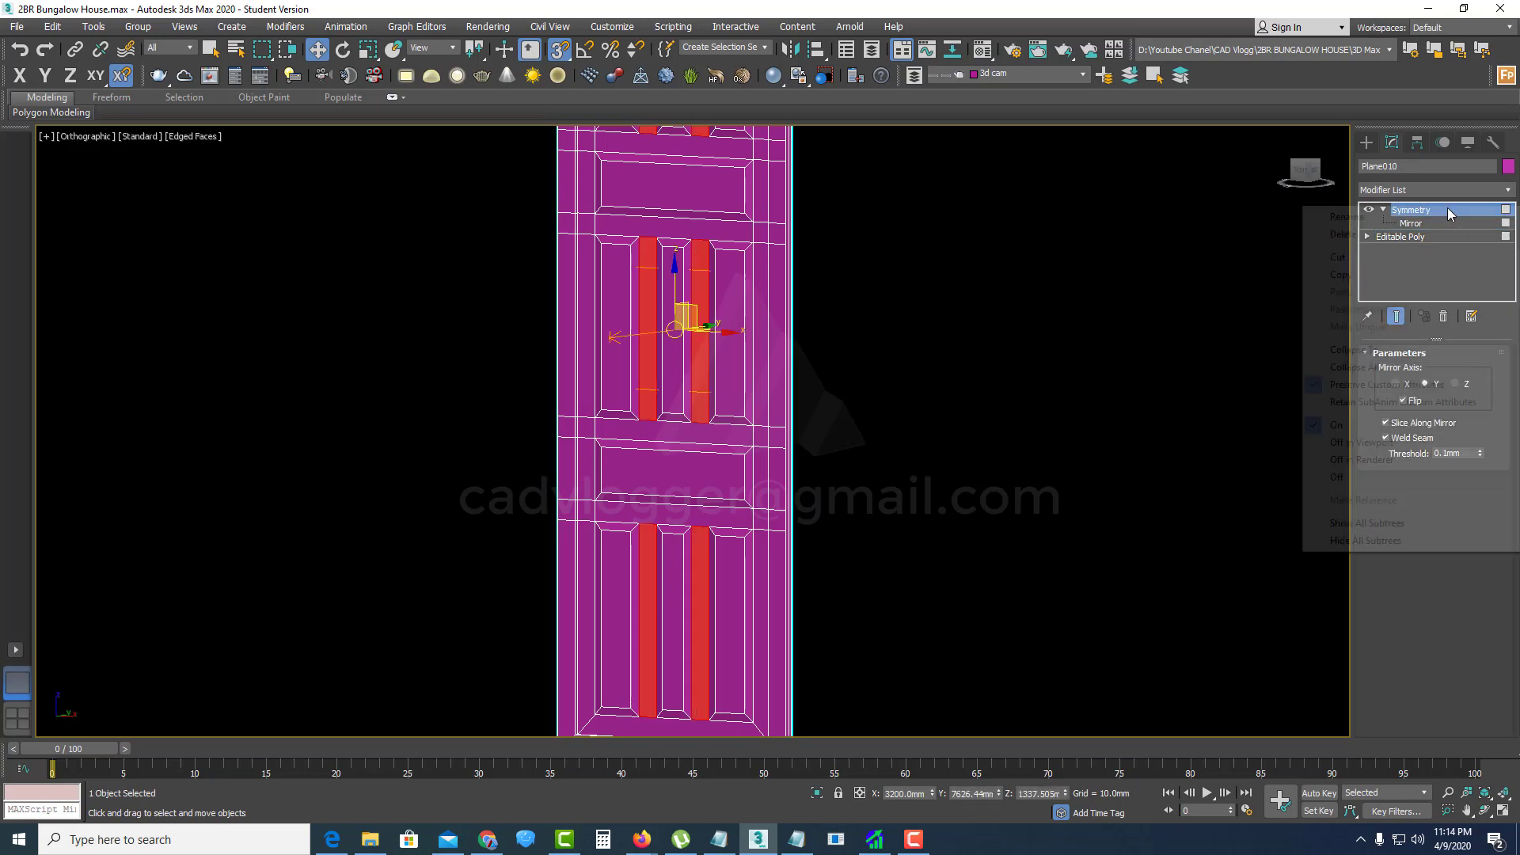
{"action": "left_click", "coordinate": [1344, 274]}
{"action": "right_click", "coordinate": [1456, 208]}
{"action": "left_click", "coordinate": [1394, 233]}
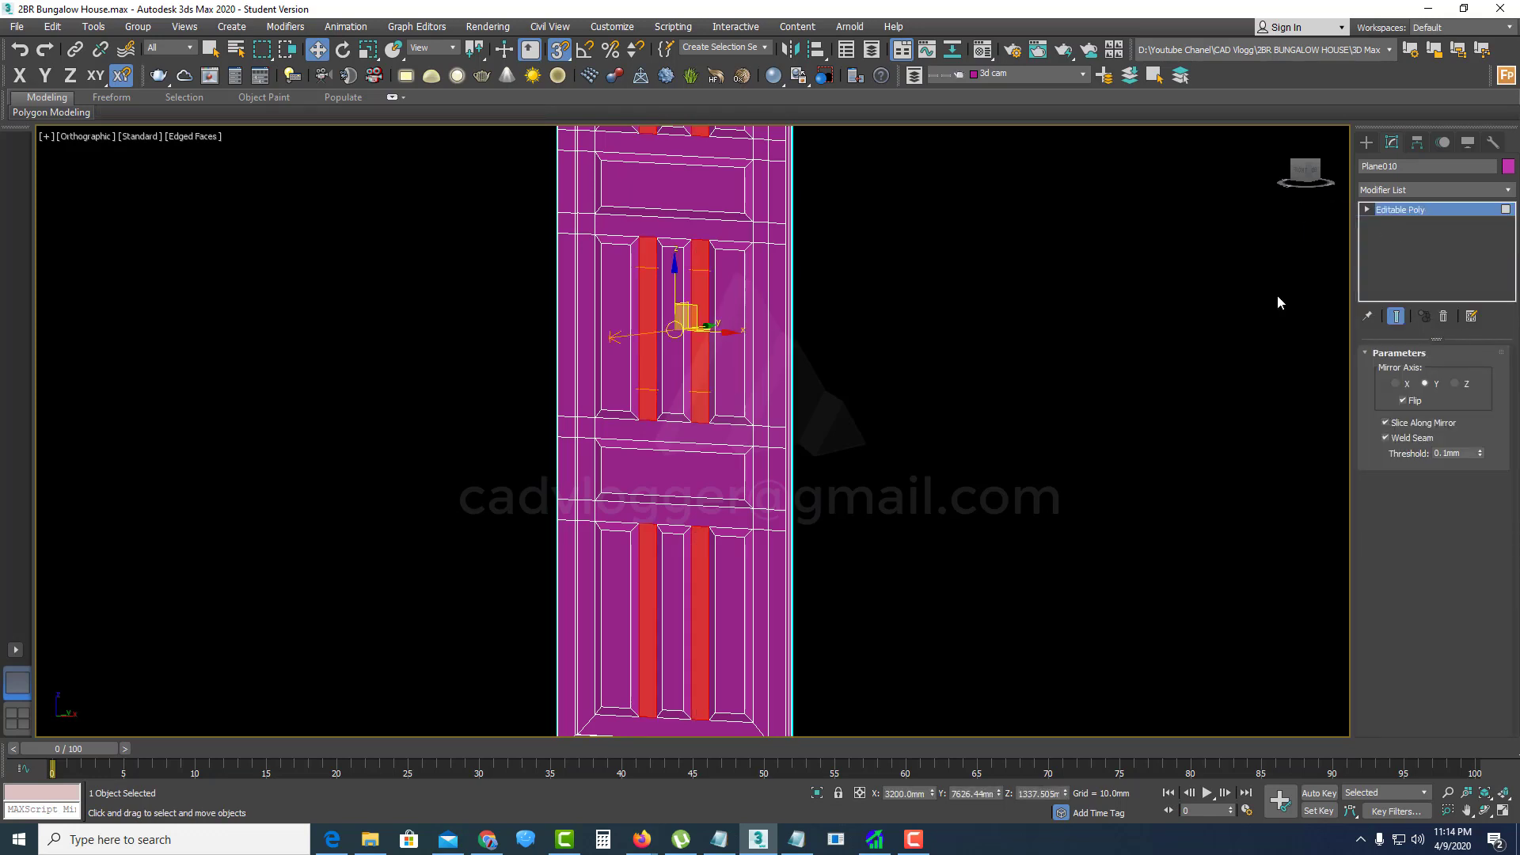
{"action": "key", "text": "Delete"}
Step: Add a Smooth modifier to the door panel and collapse the stack to an Editable Poly
{"action": "middle_click_drag", "start_coordinate": [801, 353], "coordinate": [761, 340], "text": "alt"}
{"action": "left_click", "coordinate": [1470, 190]}
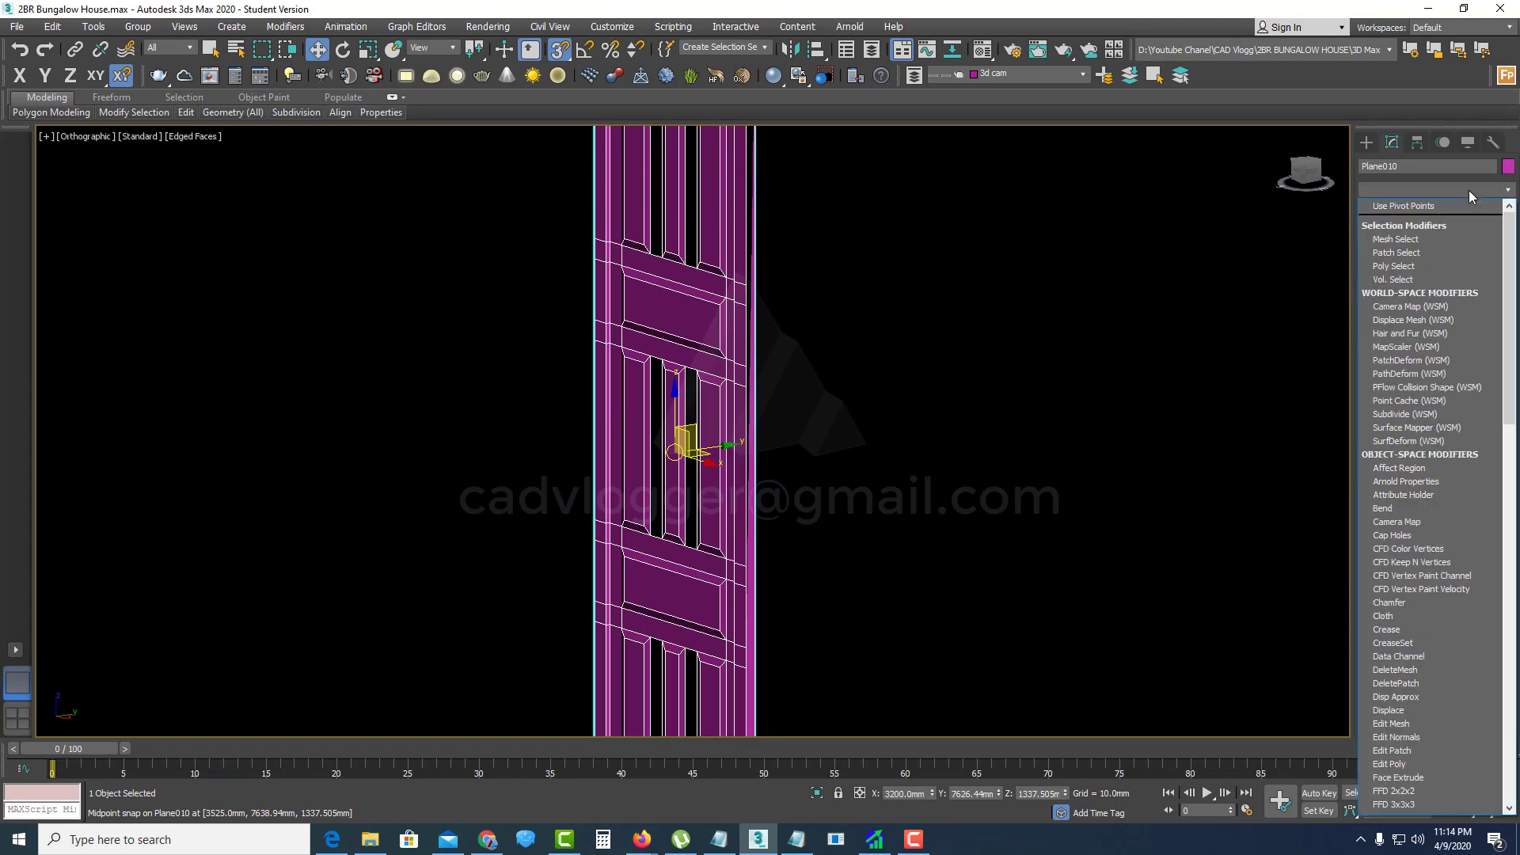
{"action": "scroll", "coordinate": [1438, 326], "scroll_direction": "down", "scroll_amount": 10}
{"action": "left_click", "coordinate": [1438, 329]}
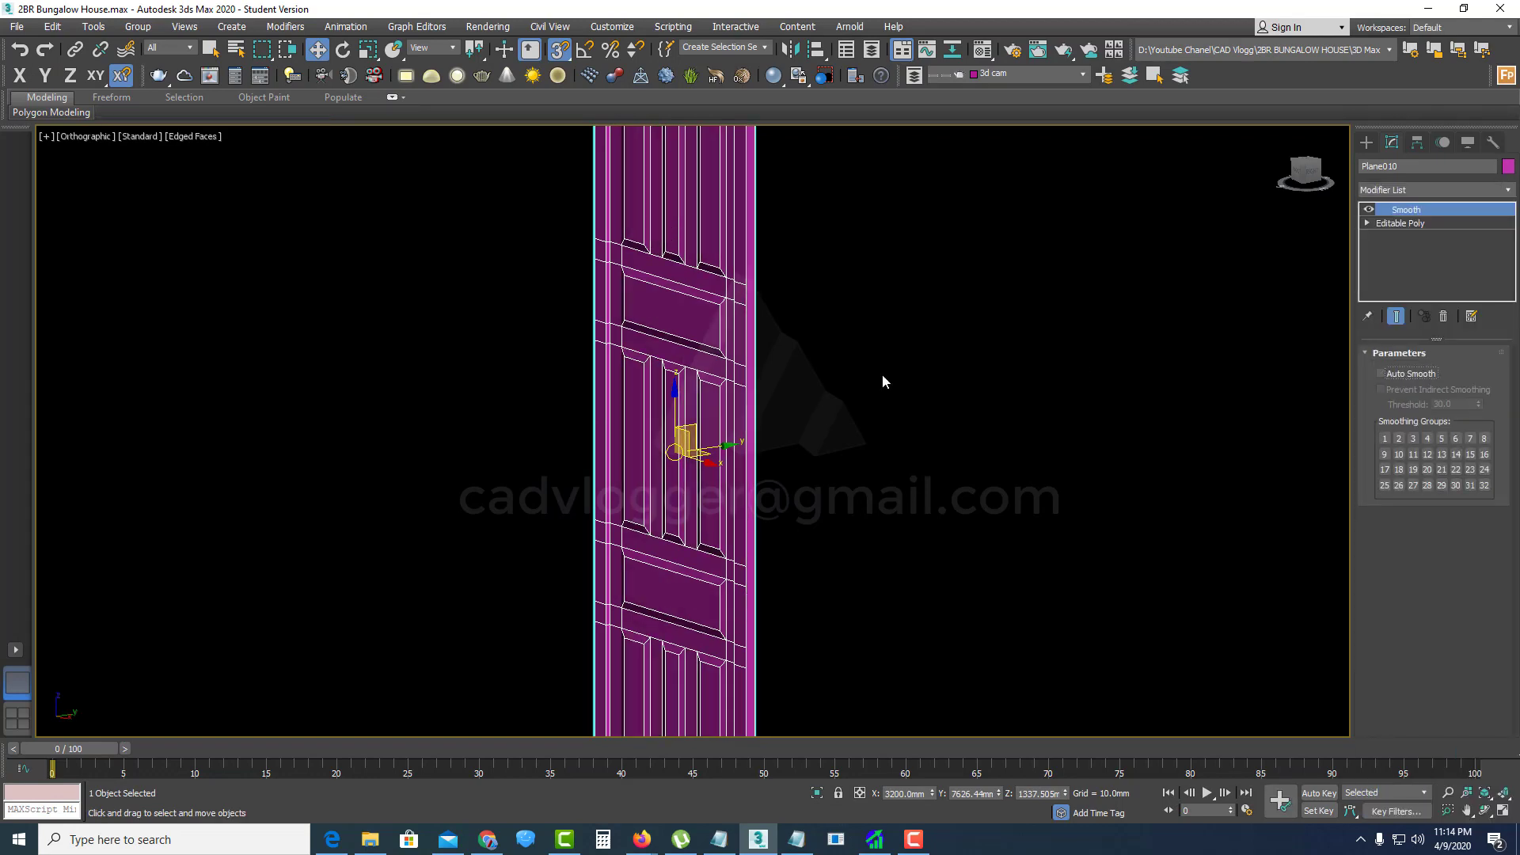
{"action": "middle_click_drag", "start_coordinate": [882, 374], "coordinate": [912, 374], "text": "alt"}
{"action": "right_click", "coordinate": [912, 374]}
{"action": "left_click", "coordinate": [990, 501]}
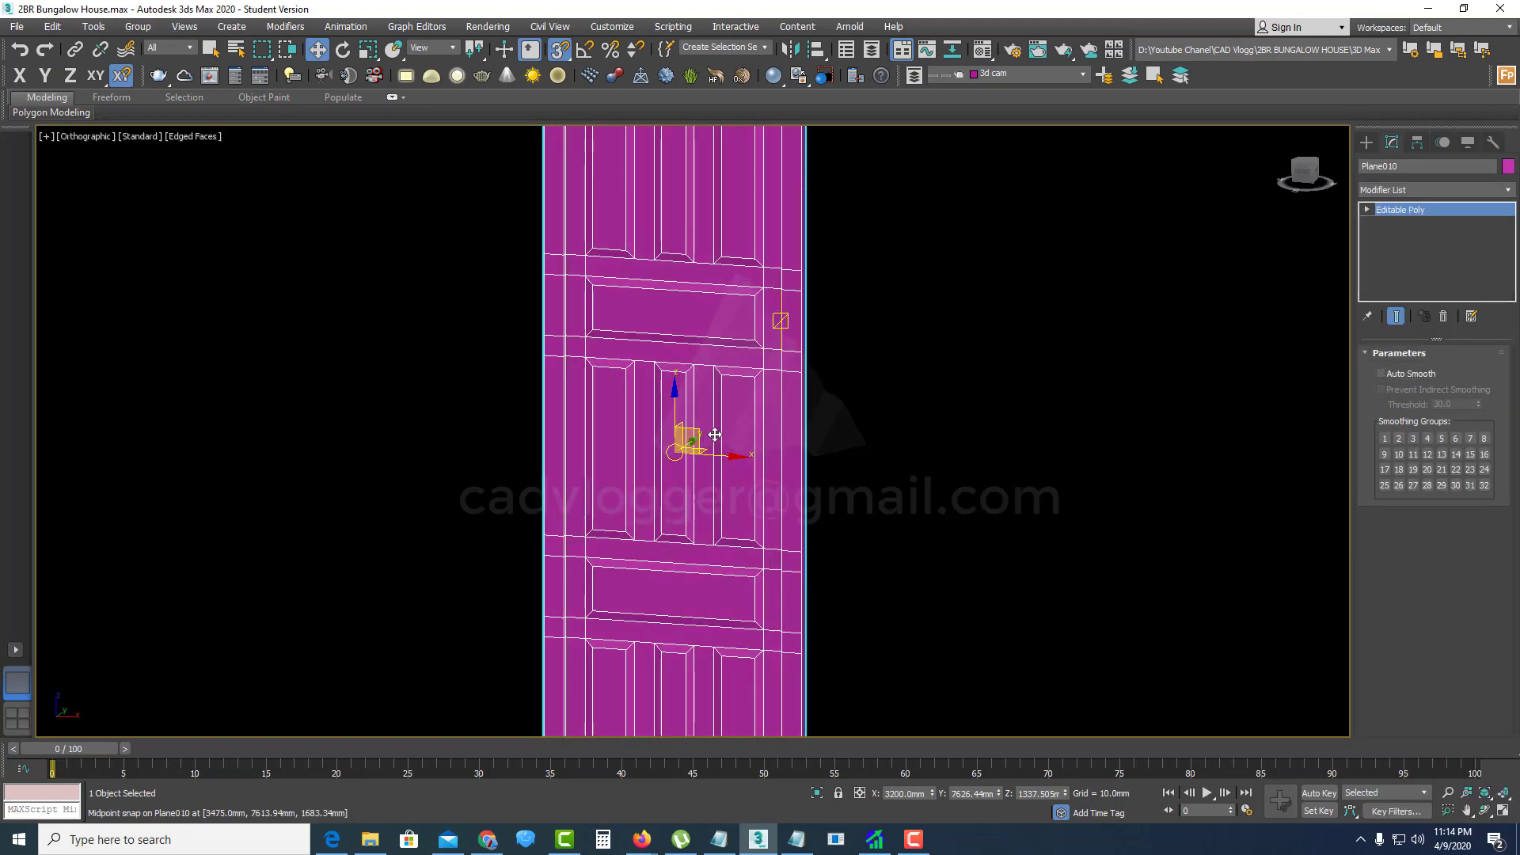
Step: Paste the copied Symmetry modifier onto the door panel, mirroring along Y with Flip enabled
{"action": "scroll", "coordinate": [715, 435], "scroll_direction": "down", "scroll_amount": 3}
{"action": "middle_click_drag", "start_coordinate": [715, 435], "coordinate": [584, 446], "text": "alt"}
{"action": "right_click", "coordinate": [1455, 210]}
{"action": "left_click", "coordinate": [1451, 219]}
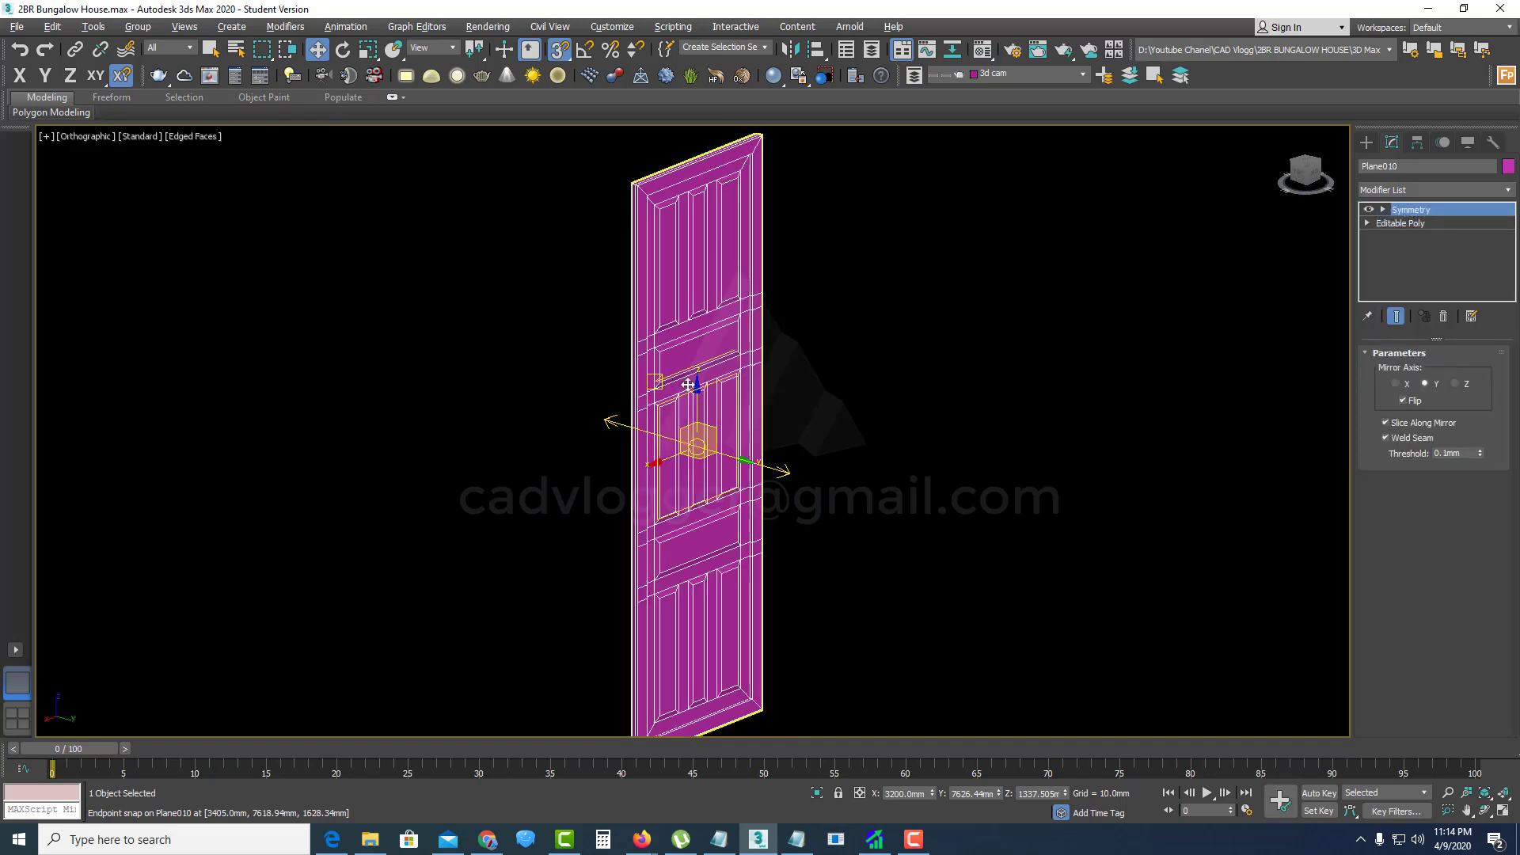
{"action": "middle_click_drag", "start_coordinate": [688, 385], "coordinate": [802, 391], "text": "alt"}
{"action": "middle_click_drag", "start_coordinate": [842, 509], "coordinate": [830, 415]}
{"action": "middle_click_drag", "start_coordinate": [829, 415], "coordinate": [791, 344], "text": "alt"}
Step: Move only the door panel's pivot, snapping it to the panel's lower hinge-side corner
{"action": "left_click", "coordinate": [1418, 143]}
{"action": "left_click", "coordinate": [1417, 258]}
{"action": "scroll", "coordinate": [738, 346], "scroll_direction": "up", "scroll_amount": 2}
{"action": "scroll", "coordinate": [574, 189], "scroll_direction": "down", "scroll_amount": 1}
{"action": "left_click_drag", "start_coordinate": [576, 187], "coordinate": [682, 600]}
{"action": "scroll", "coordinate": [663, 606], "scroll_direction": "up", "scroll_amount": 2}
{"action": "scroll", "coordinate": [679, 604], "scroll_direction": "down", "scroll_amount": 1}
{"action": "middle_click_drag", "start_coordinate": [643, 627], "coordinate": [706, 592]}
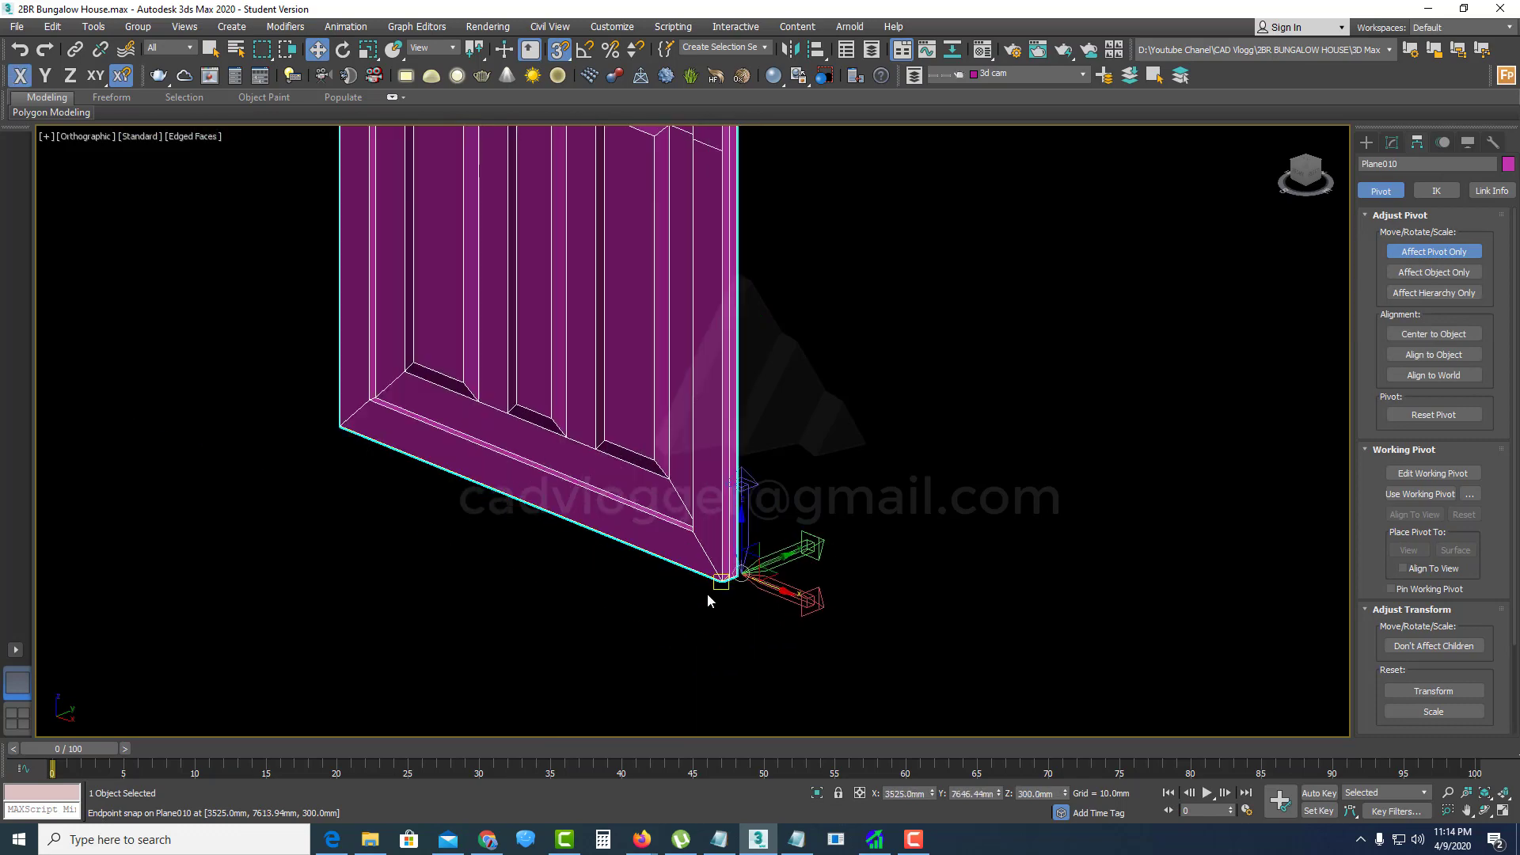
{"action": "scroll", "coordinate": [716, 594], "scroll_direction": "up", "scroll_amount": 5}
{"action": "left_click_drag", "start_coordinate": [871, 475], "coordinate": [843, 490]}
{"action": "scroll", "coordinate": [845, 490], "scroll_direction": "down", "scroll_amount": 8}
{"action": "left_click", "coordinate": [1424, 254]}
Step: Unhide all objects so the door panel appears within the whole bungalow model
{"action": "middle_click_drag", "start_coordinate": [960, 312], "coordinate": [892, 487]}
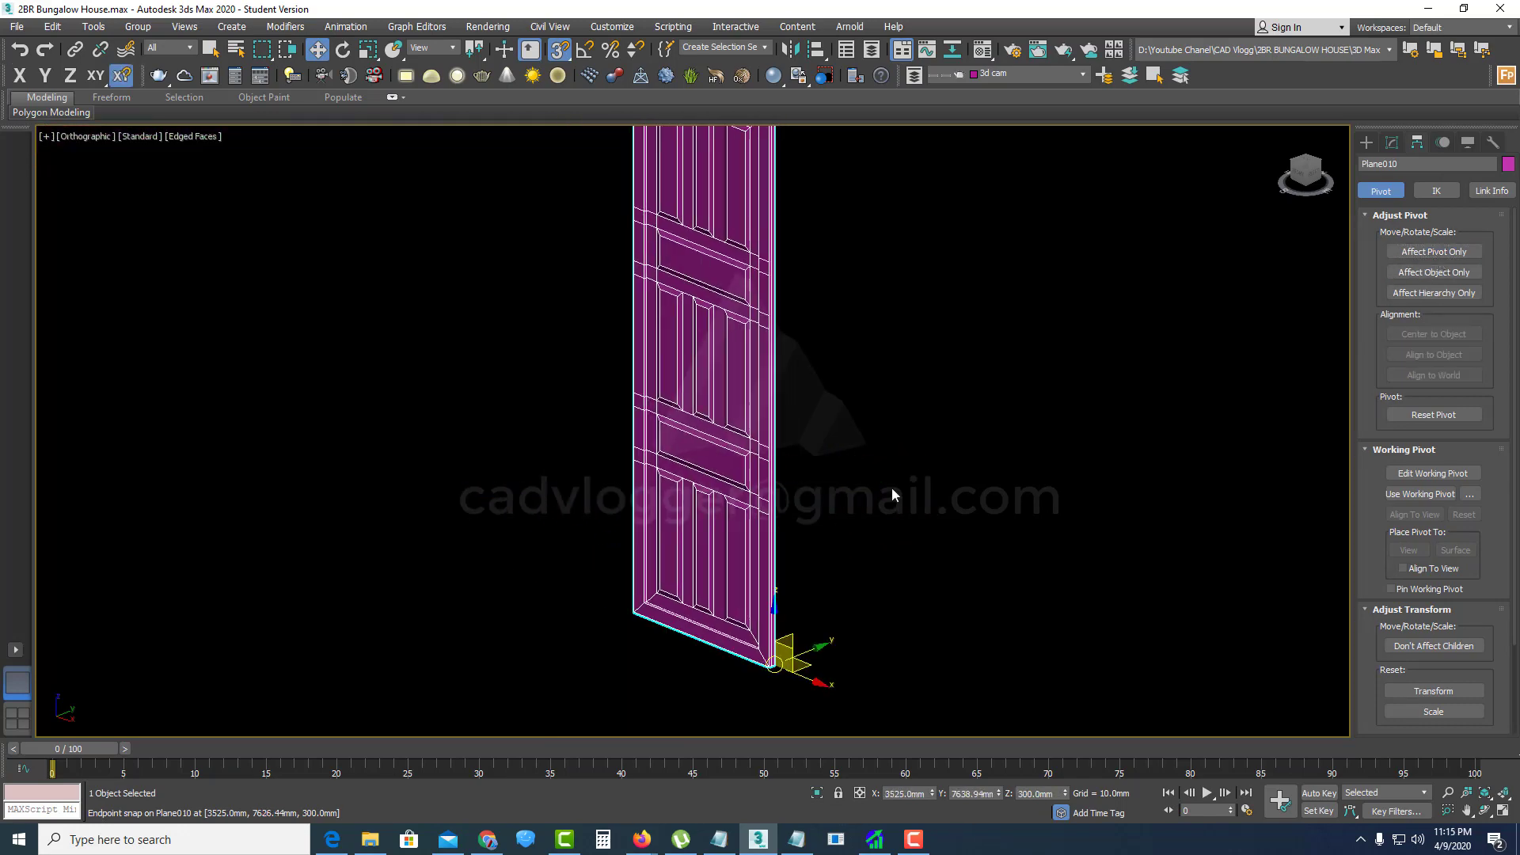
{"action": "scroll", "coordinate": [885, 487], "scroll_direction": "down", "scroll_amount": 5}
{"action": "right_click", "coordinate": [849, 453]}
{"action": "left_click", "coordinate": [880, 374]}
{"action": "left_click", "coordinate": [820, 433]}
Step: Hide the ceiling surfaces over the main rooms, the small bathroom and the front porch
{"action": "scroll", "coordinate": [802, 447], "scroll_direction": "down", "scroll_amount": 5}
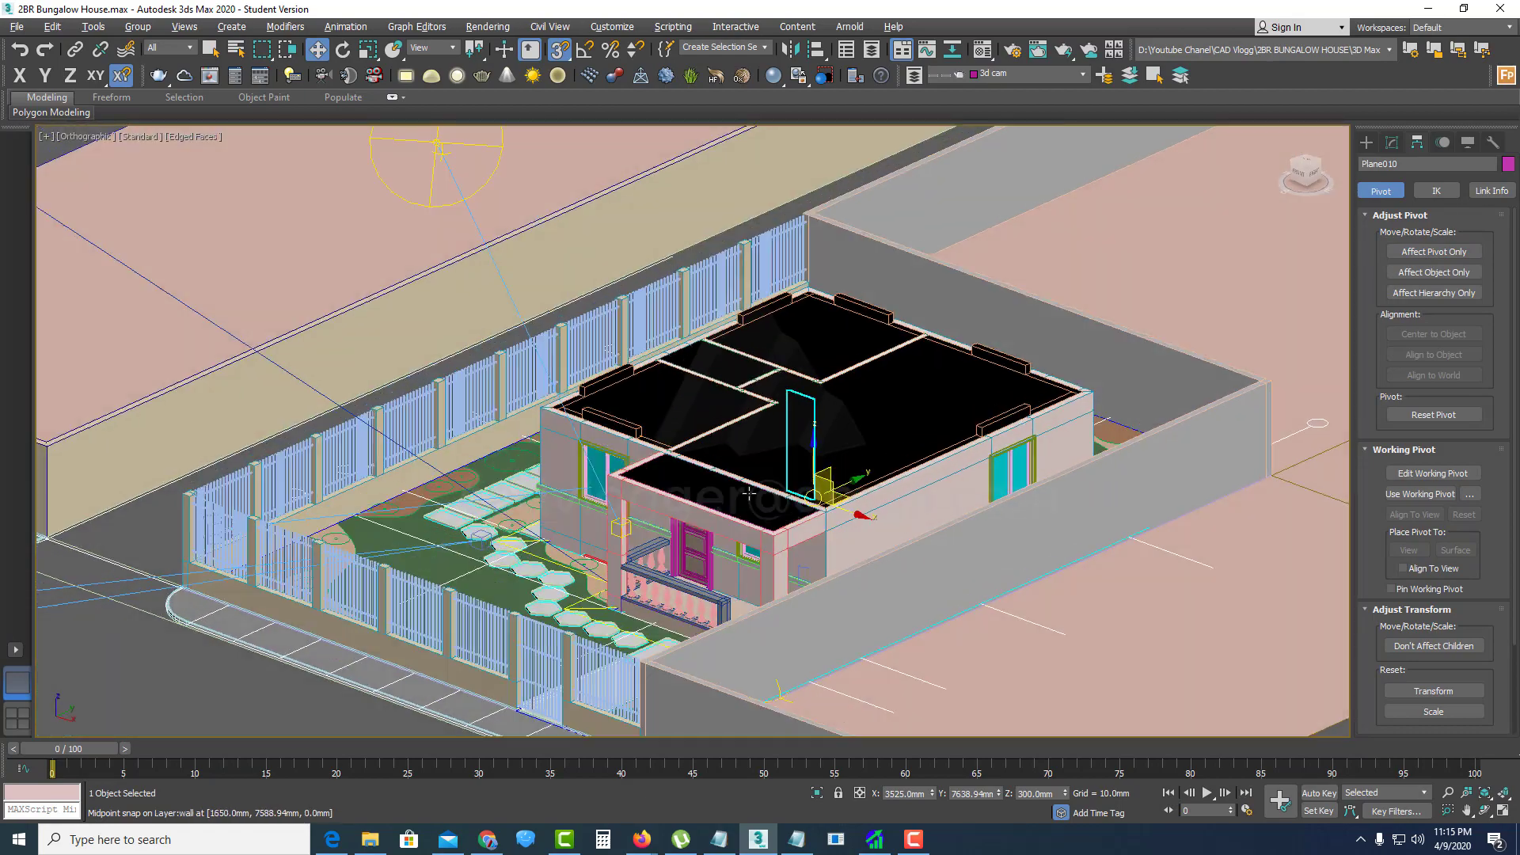
{"action": "scroll", "coordinate": [792, 444], "scroll_direction": "up", "scroll_amount": 3}
{"action": "right_click", "coordinate": [766, 443]}
{"action": "left_click", "coordinate": [804, 422]}
{"action": "middle_click_drag", "start_coordinate": [804, 421], "coordinate": [696, 385], "text": "alt"}
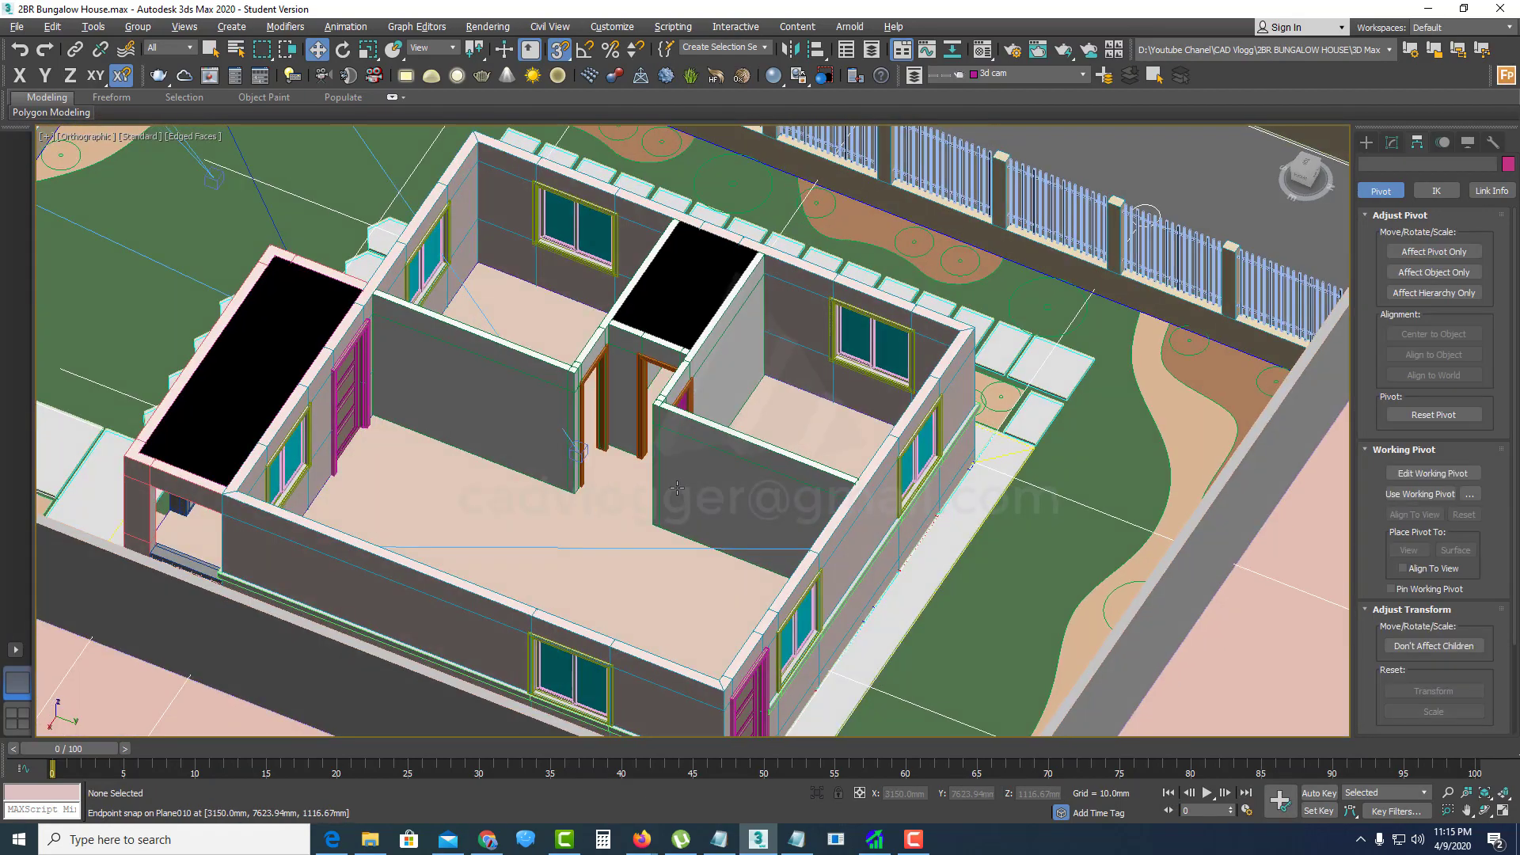
{"action": "scroll", "coordinate": [696, 383], "scroll_direction": "up", "scroll_amount": 3}
{"action": "left_click", "coordinate": [644, 319]}
{"action": "scroll", "coordinate": [645, 319], "scroll_direction": "down", "scroll_amount": 3}
{"action": "middle_click_drag", "start_coordinate": [645, 319], "coordinate": [753, 322]}
{"action": "left_click", "coordinate": [333, 357], "text": "ctrl"}
{"action": "right_click", "coordinate": [327, 352]}
{"action": "left_click", "coordinate": [393, 298]}
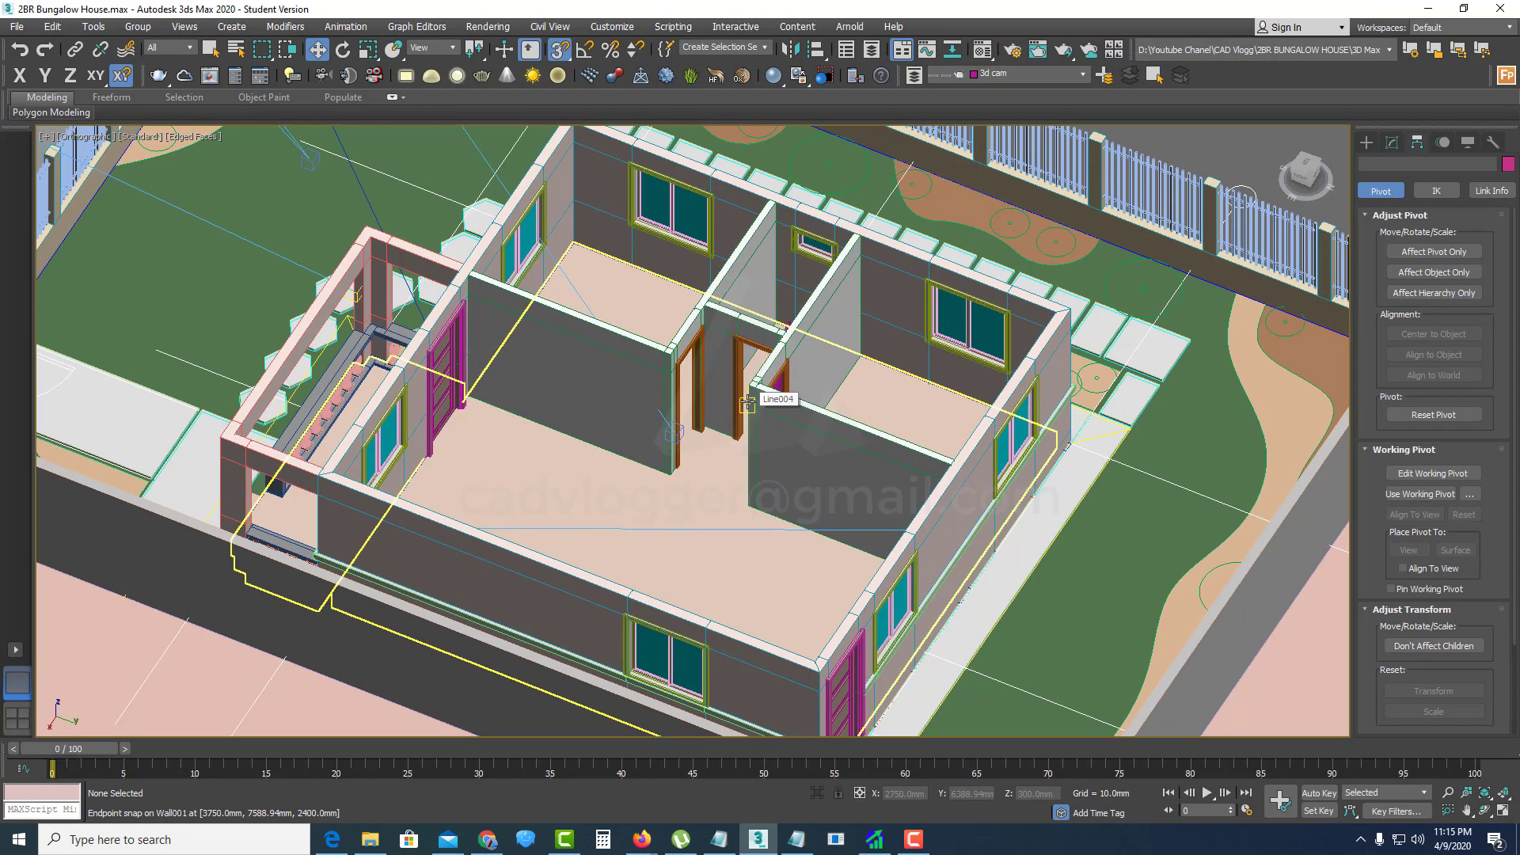
Step: Clone the detailed door panel in its frame as an instance
{"action": "middle_click_drag", "start_coordinate": [747, 404], "coordinate": [801, 482], "text": "alt"}
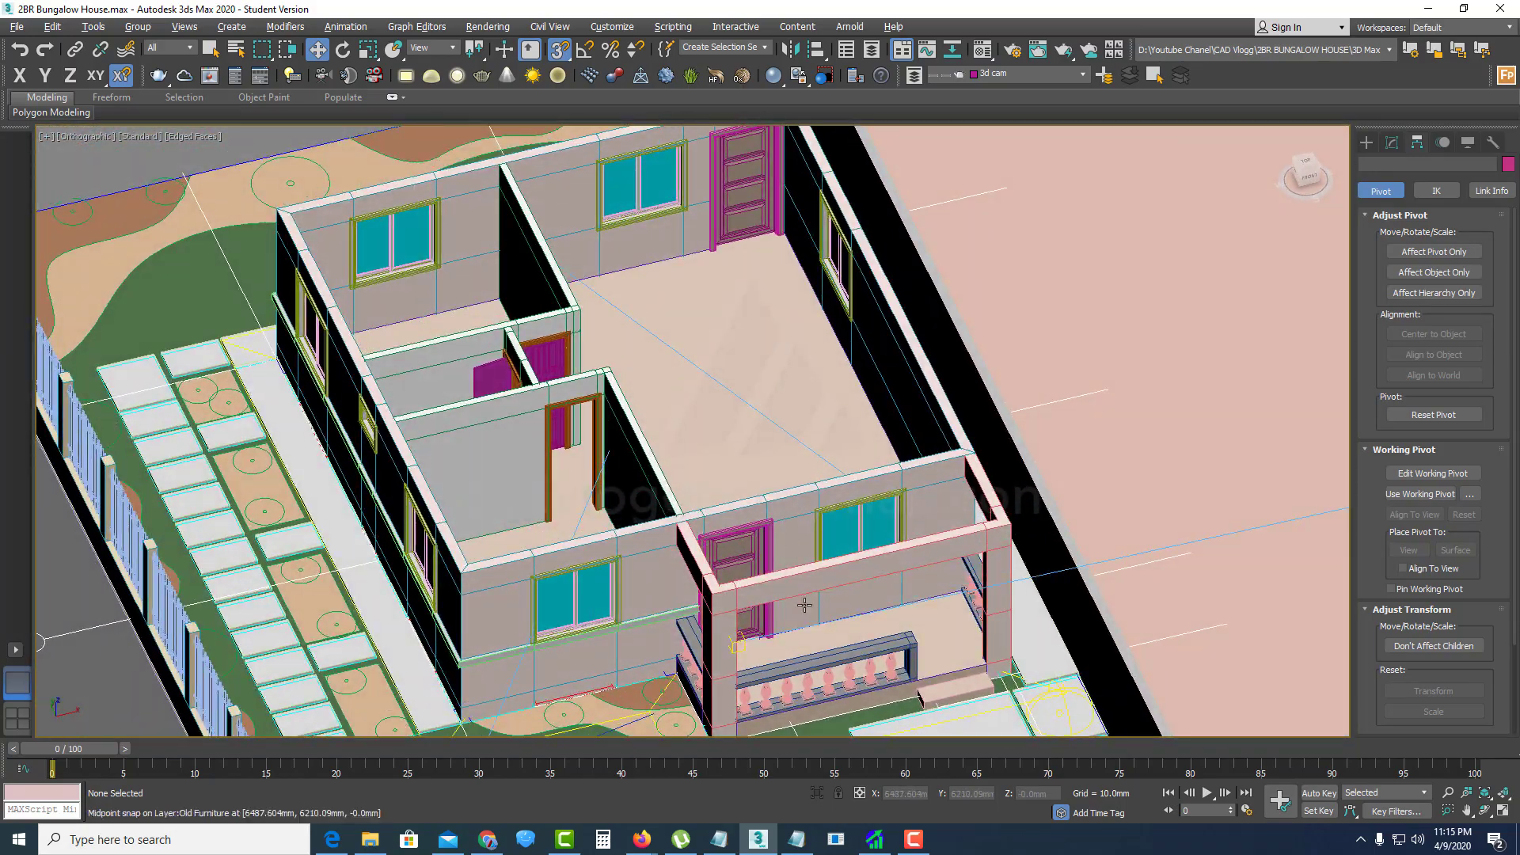
{"action": "middle_click_drag", "start_coordinate": [805, 606], "coordinate": [799, 504]}
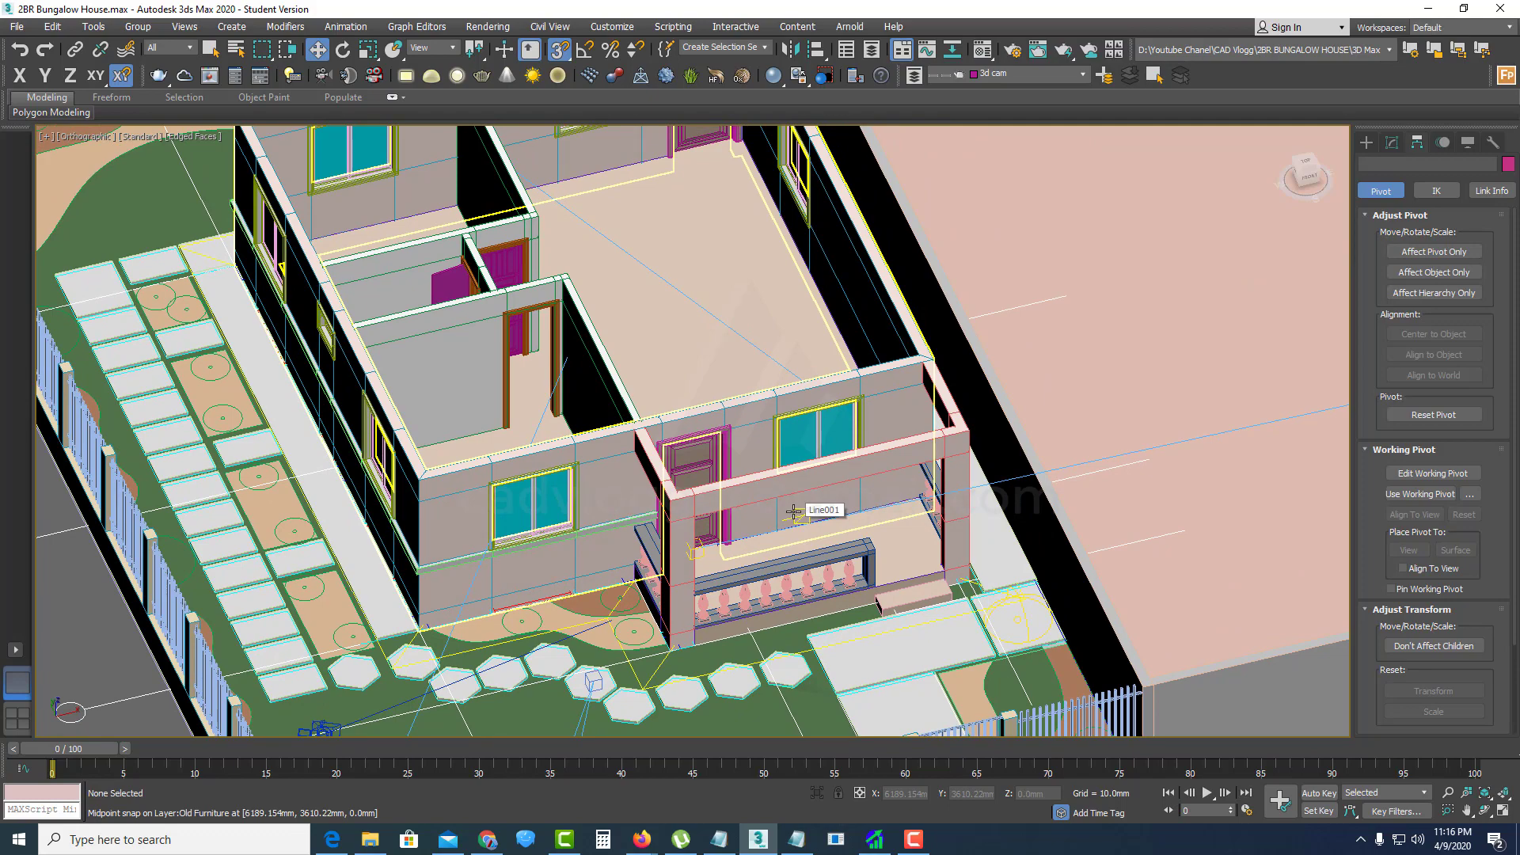
{"action": "middle_click_drag", "start_coordinate": [794, 513], "coordinate": [831, 403], "text": "alt"}
{"action": "scroll", "coordinate": [826, 356], "scroll_direction": "up", "scroll_amount": 6}
{"action": "left_click", "coordinate": [831, 314]}
{"action": "scroll", "coordinate": [830, 319], "scroll_direction": "down", "scroll_amount": 3}
{"action": "middle_click_drag", "start_coordinate": [832, 341], "coordinate": [836, 473]}
{"action": "left_click", "coordinate": [52, 26]}
{"action": "left_click", "coordinate": [72, 152]}
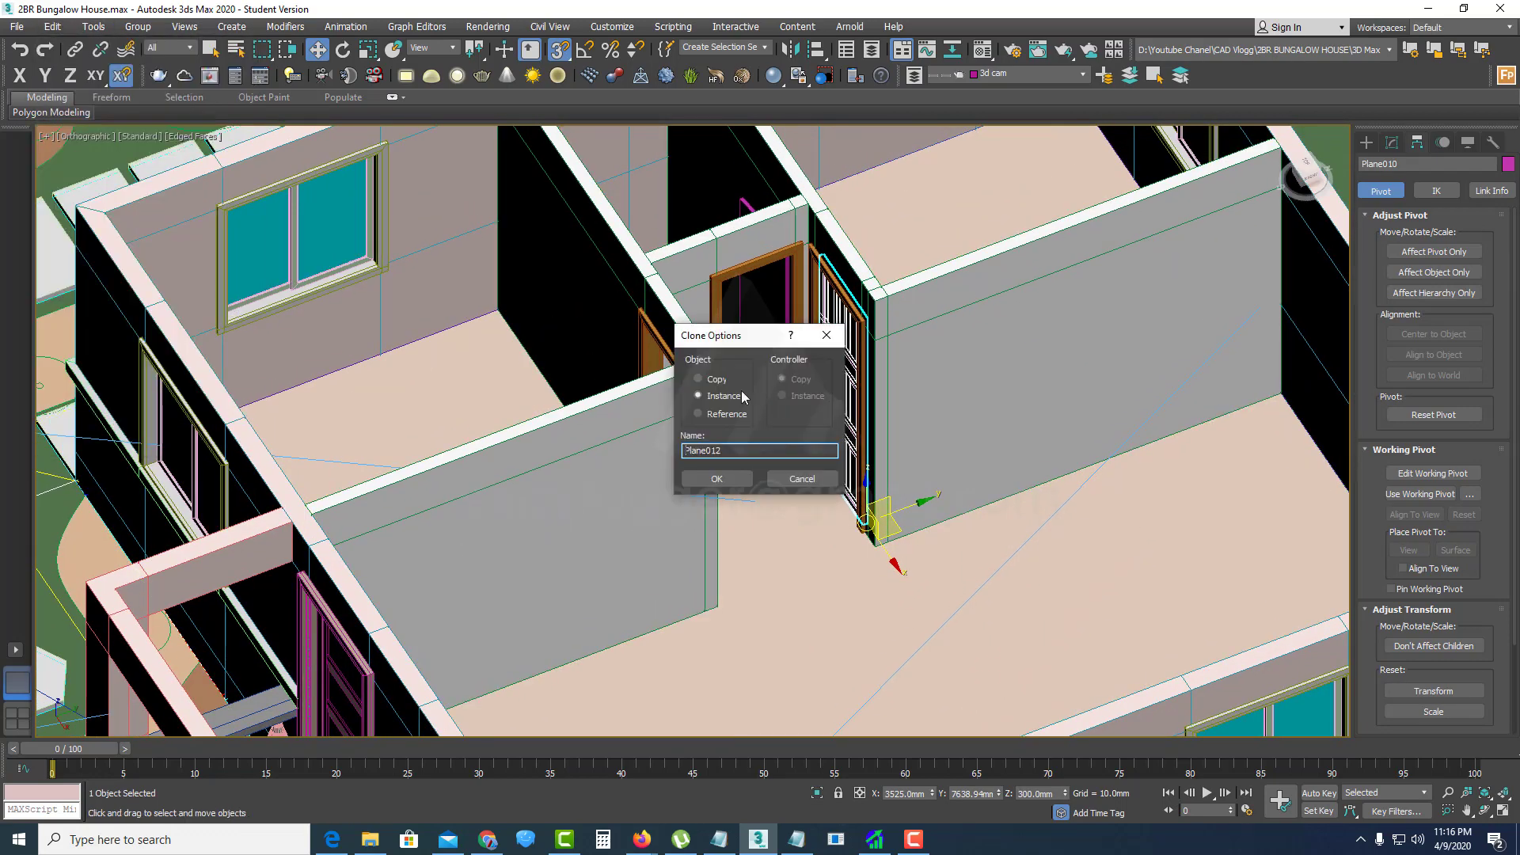
{"action": "left_click", "coordinate": [717, 479]}
Step: Align the cloned door with the other bedroom's door frame, centre to centre on the X, Y and Z positions
{"action": "key", "text": "alt+a"}
{"action": "scroll", "coordinate": [792, 372], "scroll_direction": "up", "scroll_amount": 5}
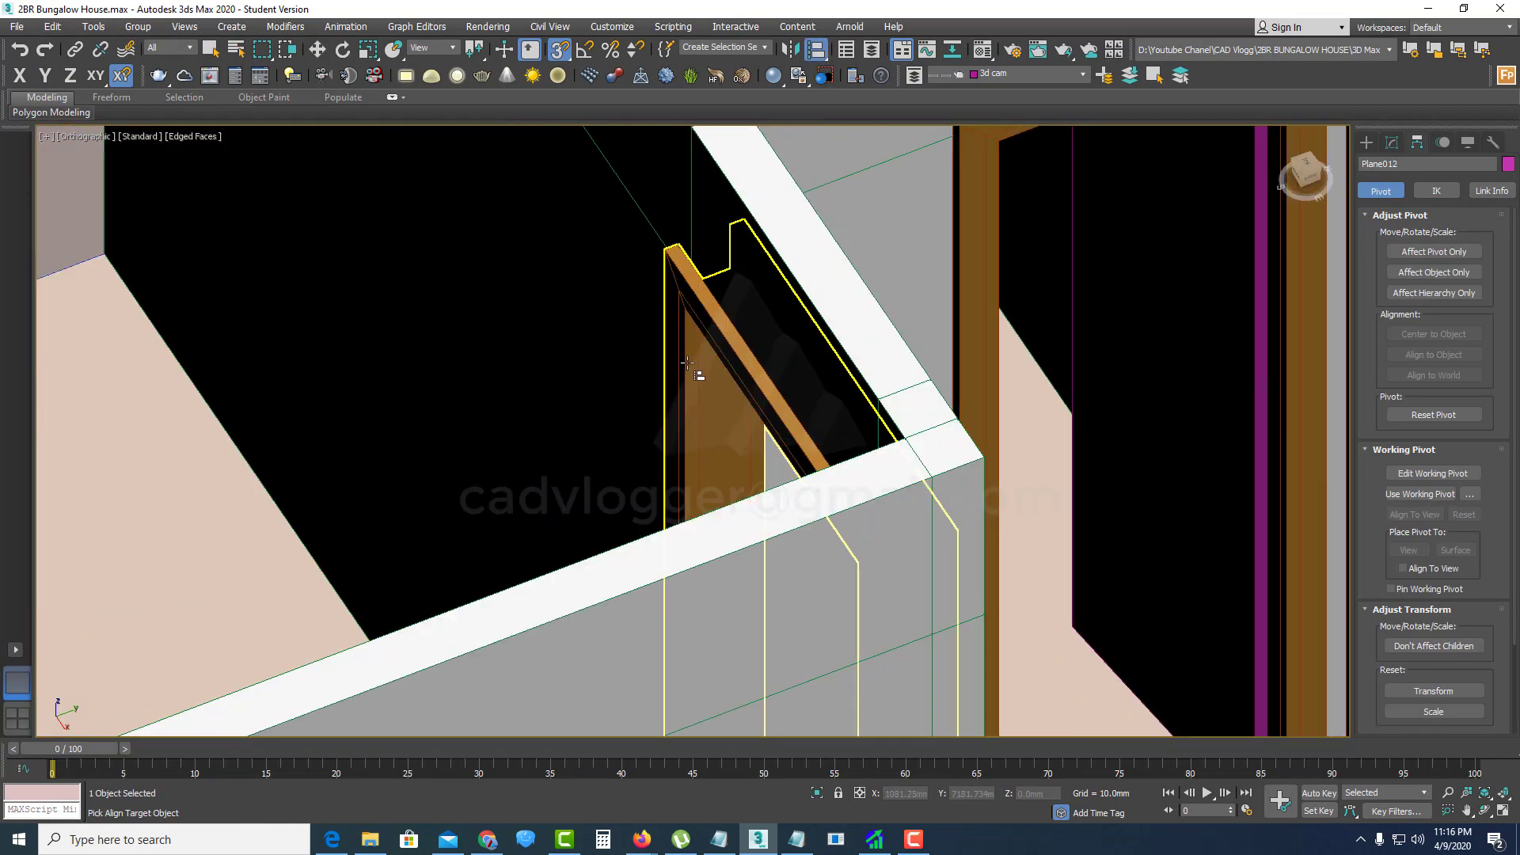
{"action": "left_click", "coordinate": [765, 273]}
{"action": "left_click_drag", "start_coordinate": [767, 273], "coordinate": [409, 276]}
{"action": "left_click", "coordinate": [347, 377]}
{"action": "left_click", "coordinate": [426, 374]}
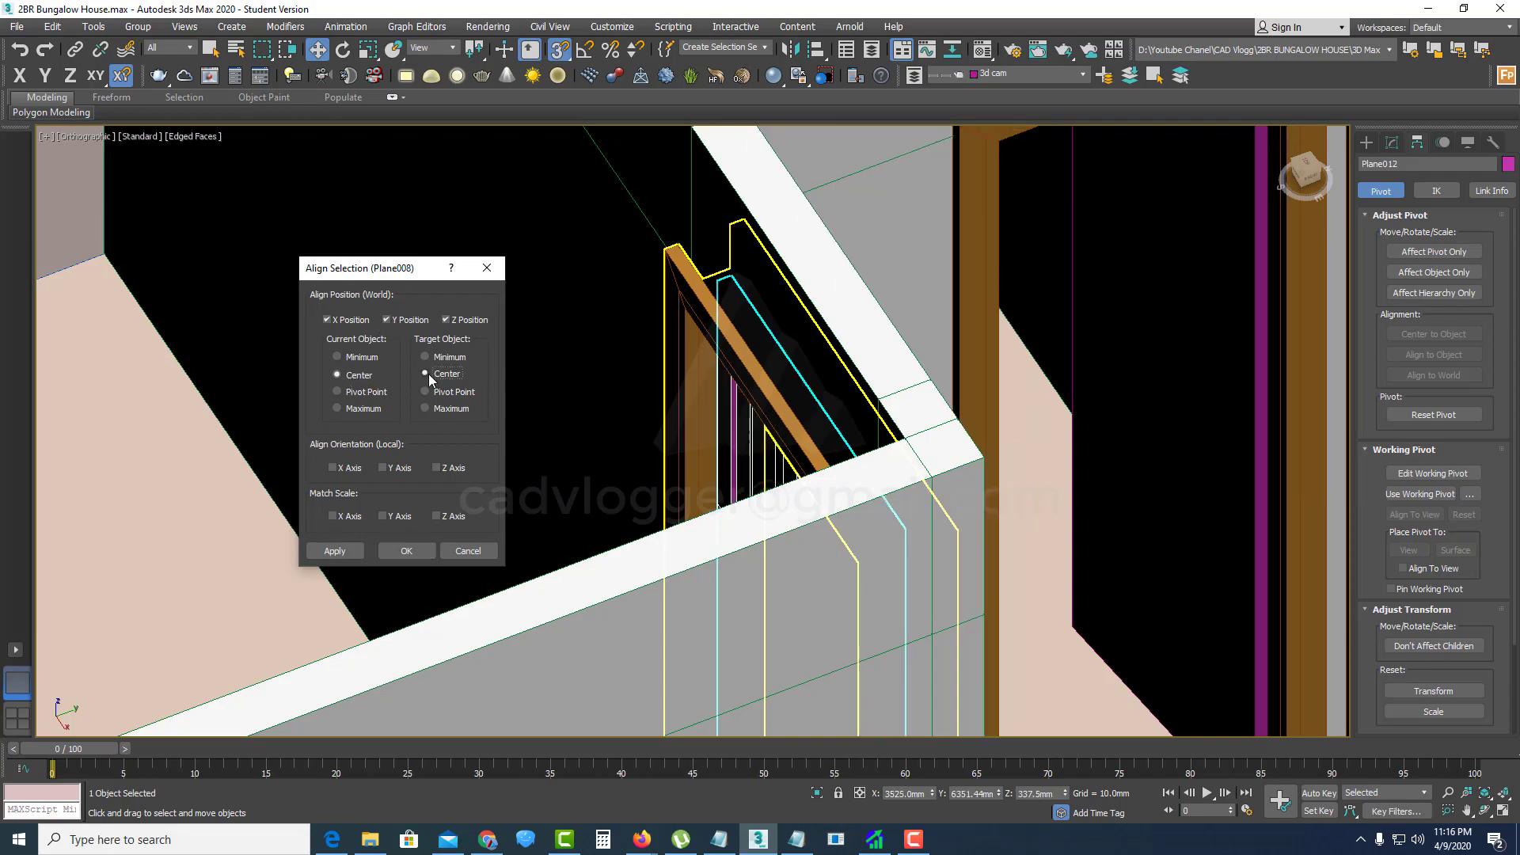
{"action": "left_click", "coordinate": [404, 550]}
Step: Move only the cloned door's pivot to the lower hinge-side corner on its opposite face
{"action": "scroll", "coordinate": [790, 425], "scroll_direction": "down", "scroll_amount": 5}
{"action": "scroll", "coordinate": [707, 621], "scroll_direction": "up", "scroll_amount": 8}
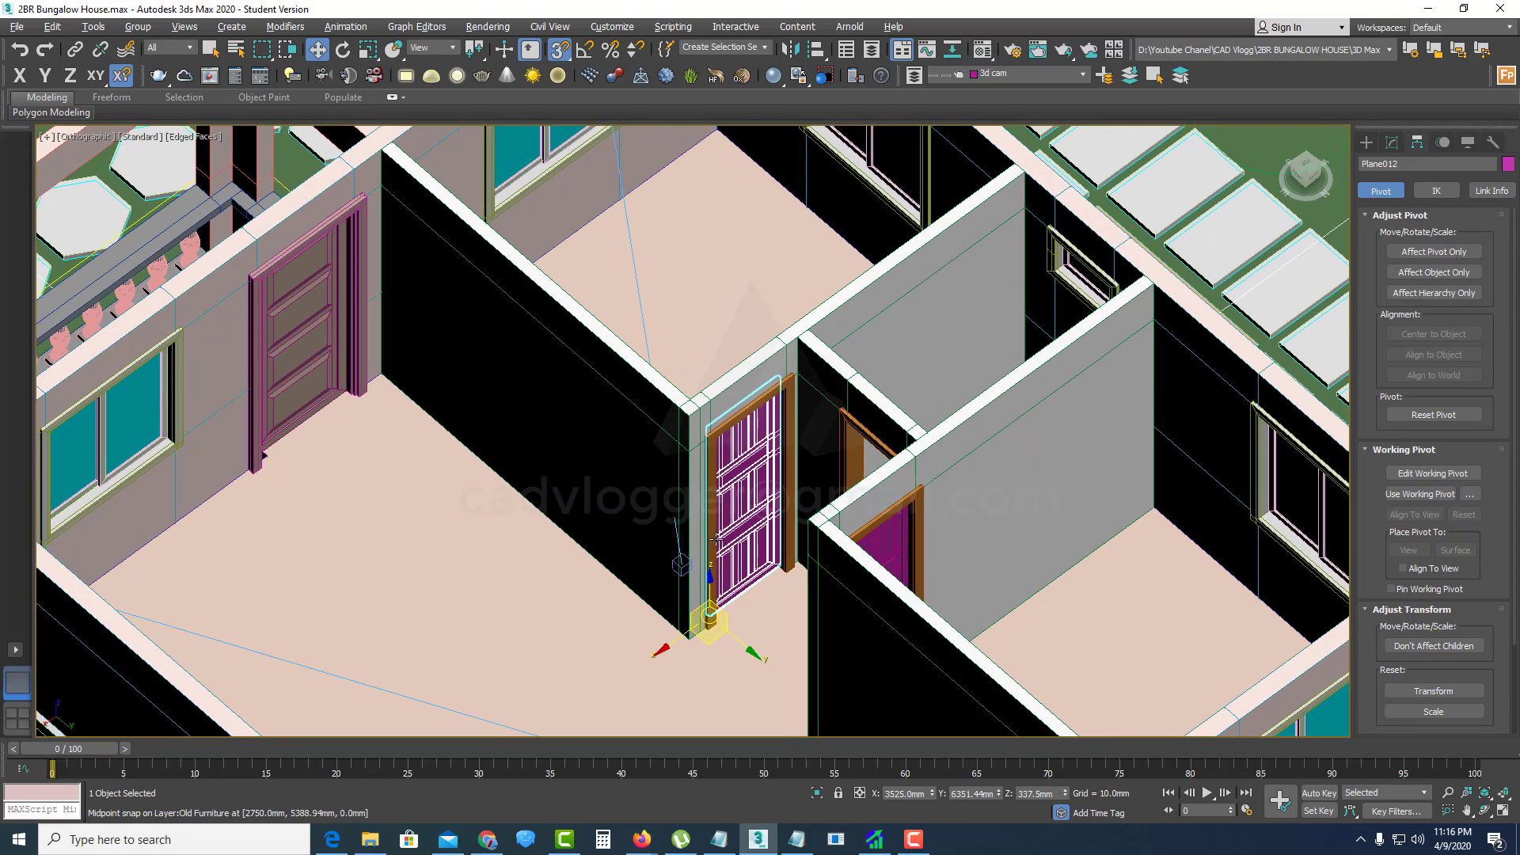
{"action": "key", "text": "F3"}
{"action": "scroll", "coordinate": [710, 486], "scroll_direction": "up", "scroll_amount": 4}
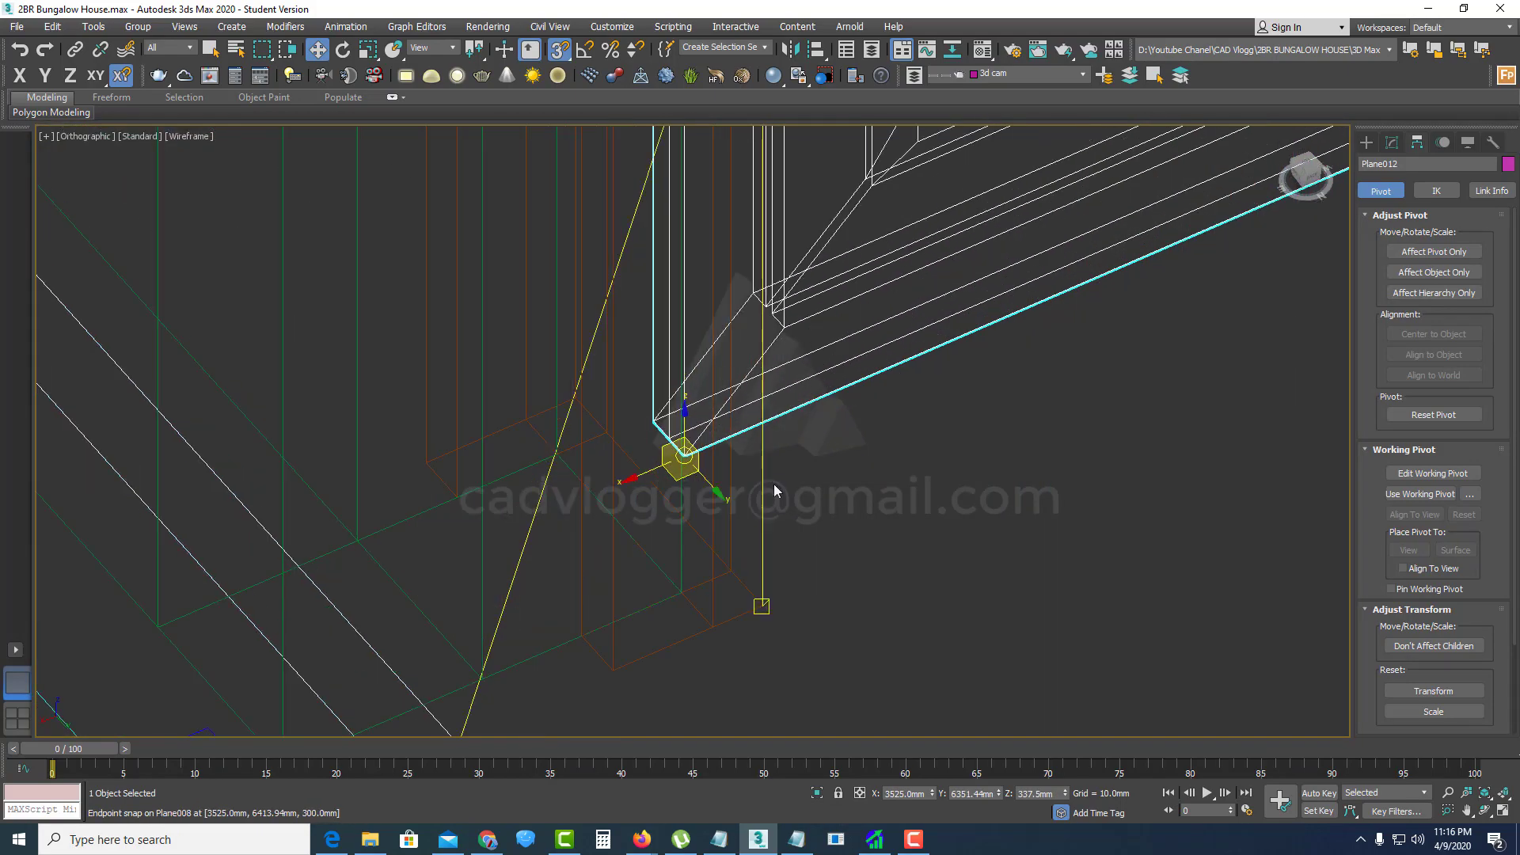
{"action": "scroll", "coordinate": [761, 487], "scroll_direction": "down", "scroll_amount": 2}
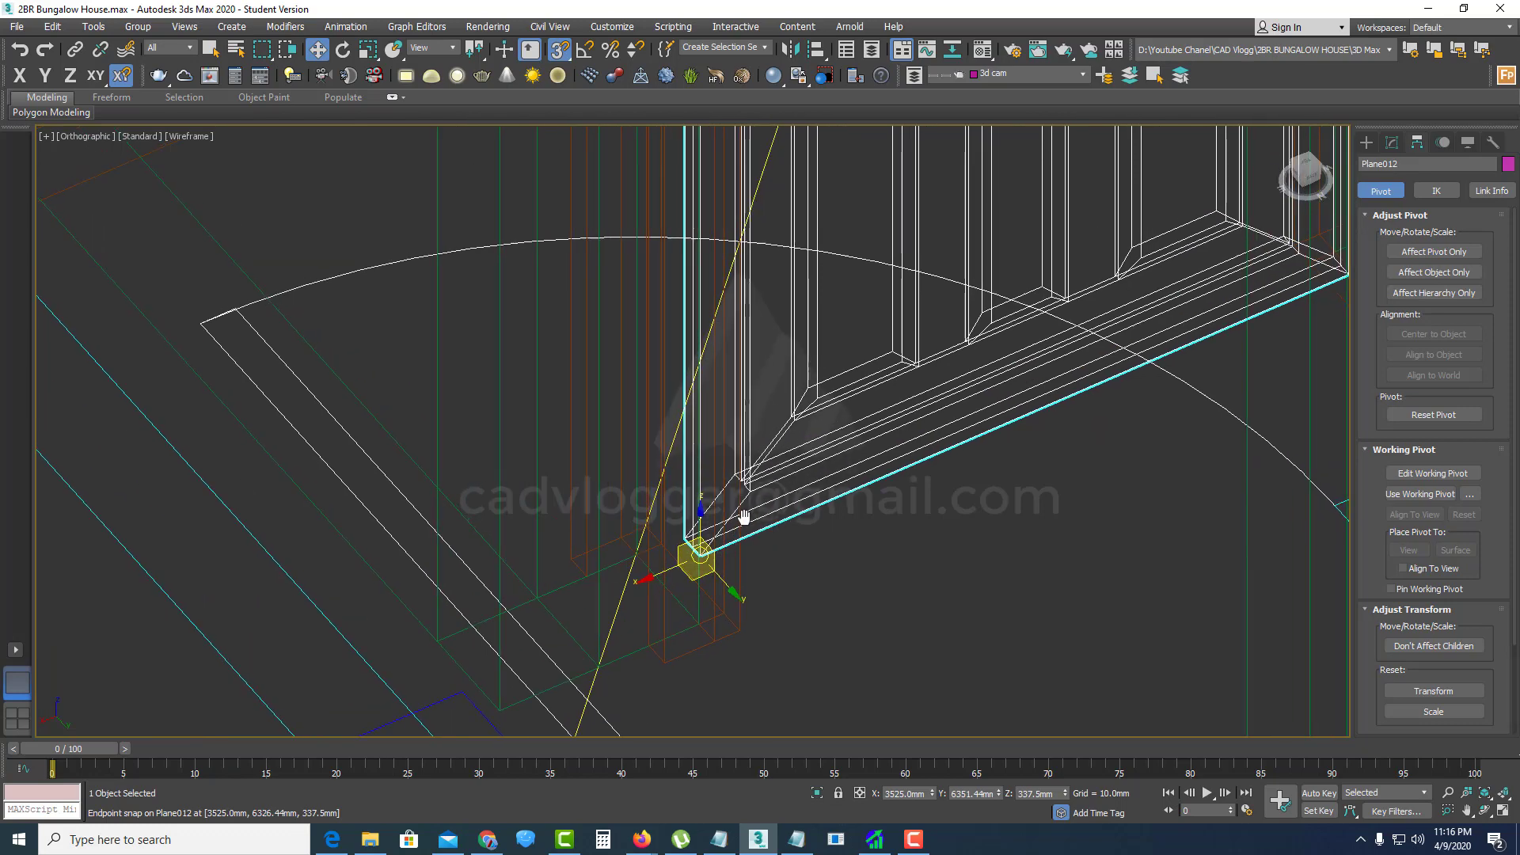
{"action": "left_click", "coordinate": [802, 49]}
{"action": "left_click", "coordinate": [801, 542]}
{"action": "left_click", "coordinate": [1417, 143]}
{"action": "left_click", "coordinate": [1434, 251]}
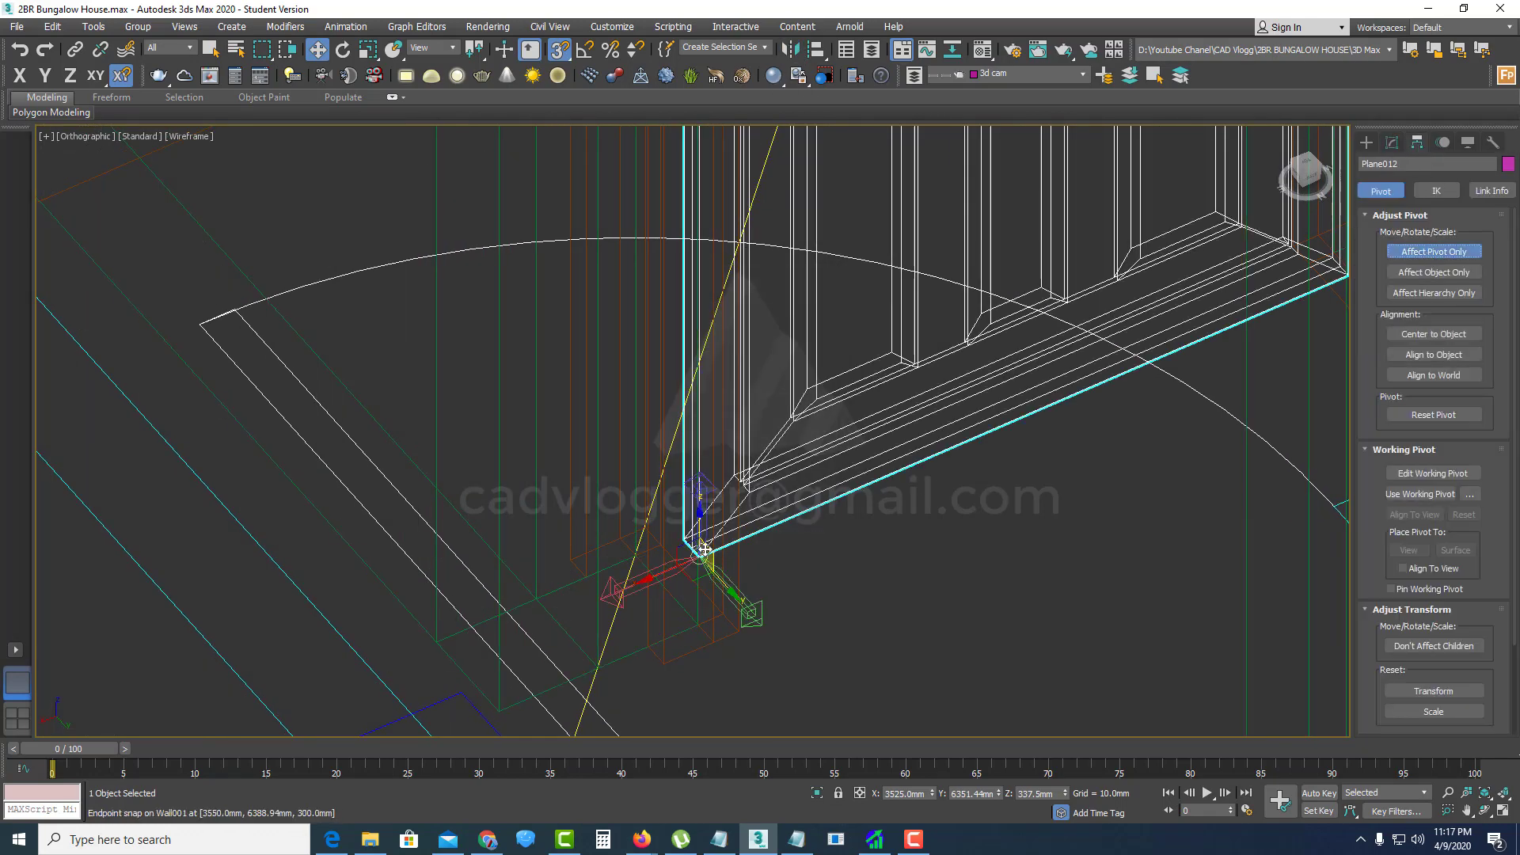
{"action": "scroll", "coordinate": [685, 539], "scroll_direction": "down", "scroll_amount": 8}
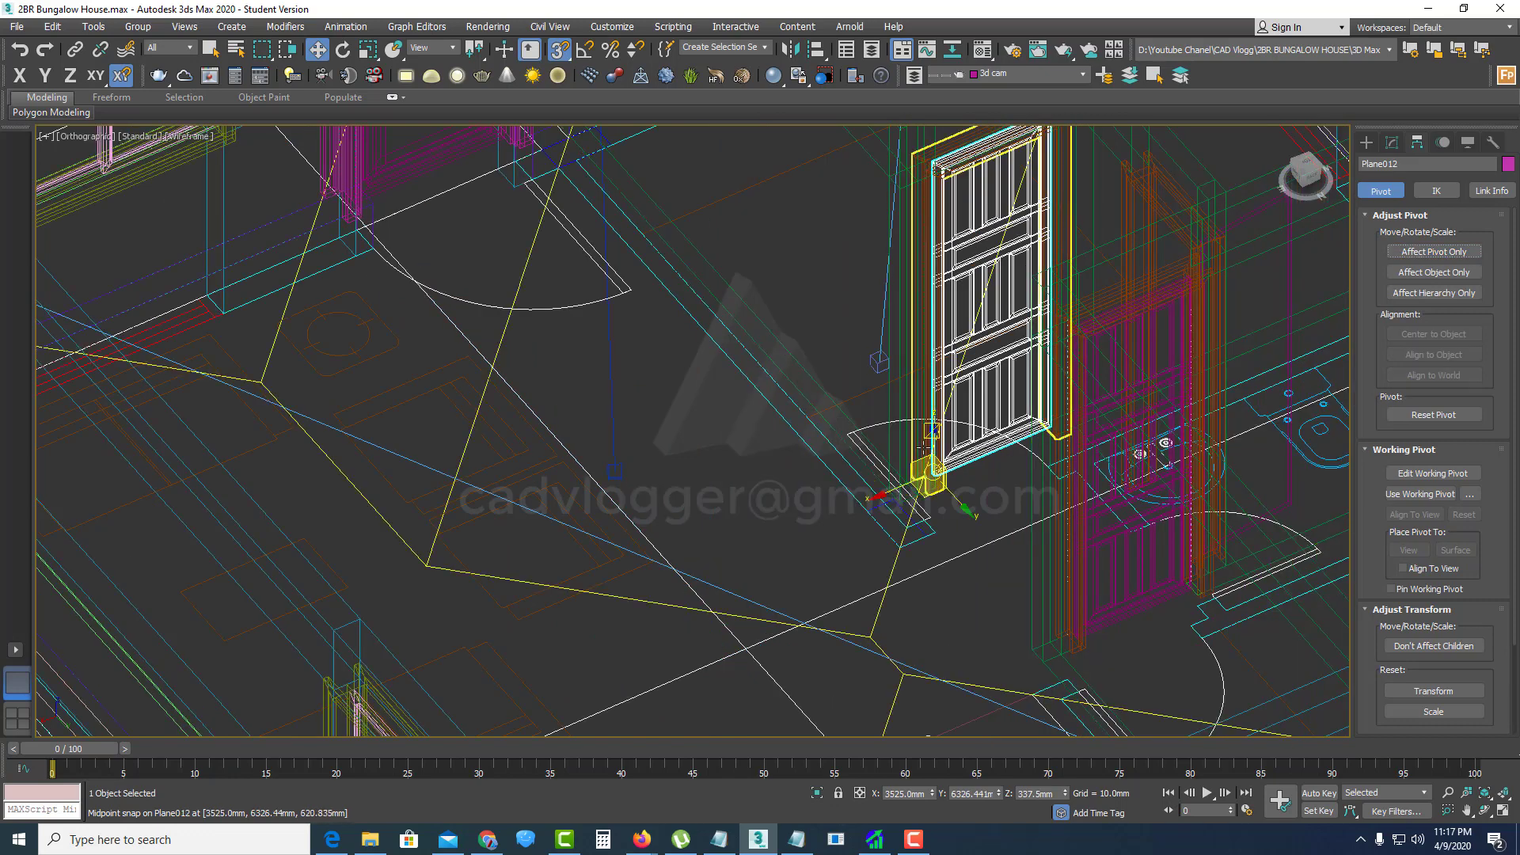
Step: Rotate the cloned door open around its hinge by about 75.7 degrees about Z
{"action": "key", "text": "F3"}
{"action": "key", "text": "e"}
{"action": "key", "text": "F12"}
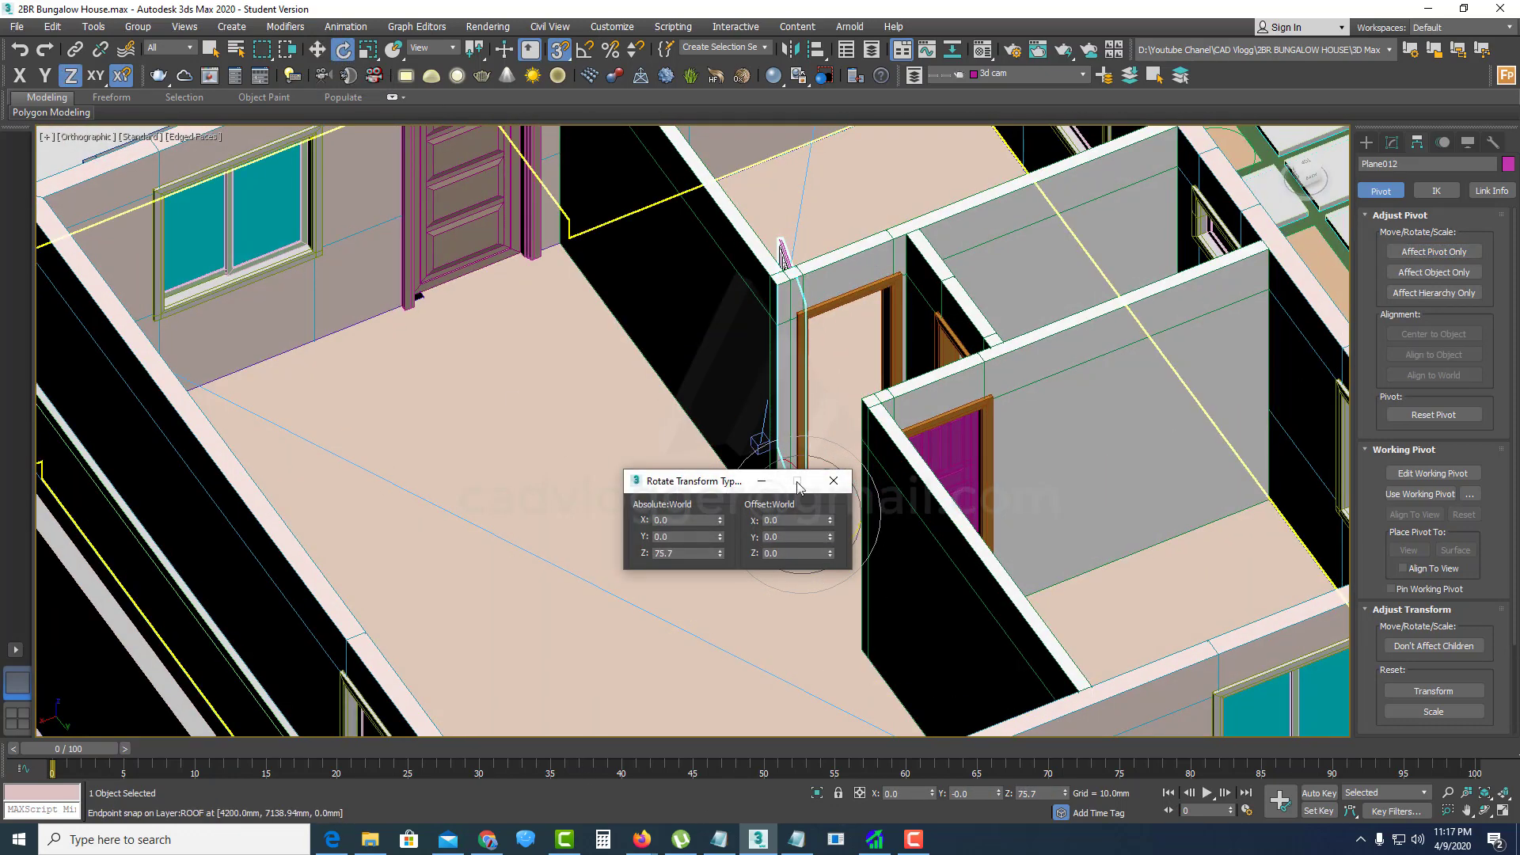
{"action": "left_click", "coordinate": [833, 482]}
Step: Align the cloned door's bottom to its frame's bottom, using only Z Position with Minimum to Minimum
{"action": "middle_click_drag", "start_coordinate": [824, 460], "coordinate": [695, 438], "text": "alt"}
{"action": "scroll", "coordinate": [737, 405], "scroll_direction": "up", "scroll_amount": 6}
{"action": "mouse_move", "coordinate": [670, 418]}
{"action": "left_mouse_down"}
{"action": "mouse_move", "coordinate": [816, 376]}
{"action": "mouse_move", "coordinate": [752, 400]}
{"action": "left_mouse_up"}
{"action": "left_click", "coordinate": [633, 340]}
{"action": "left_click", "coordinate": [354, 324]}
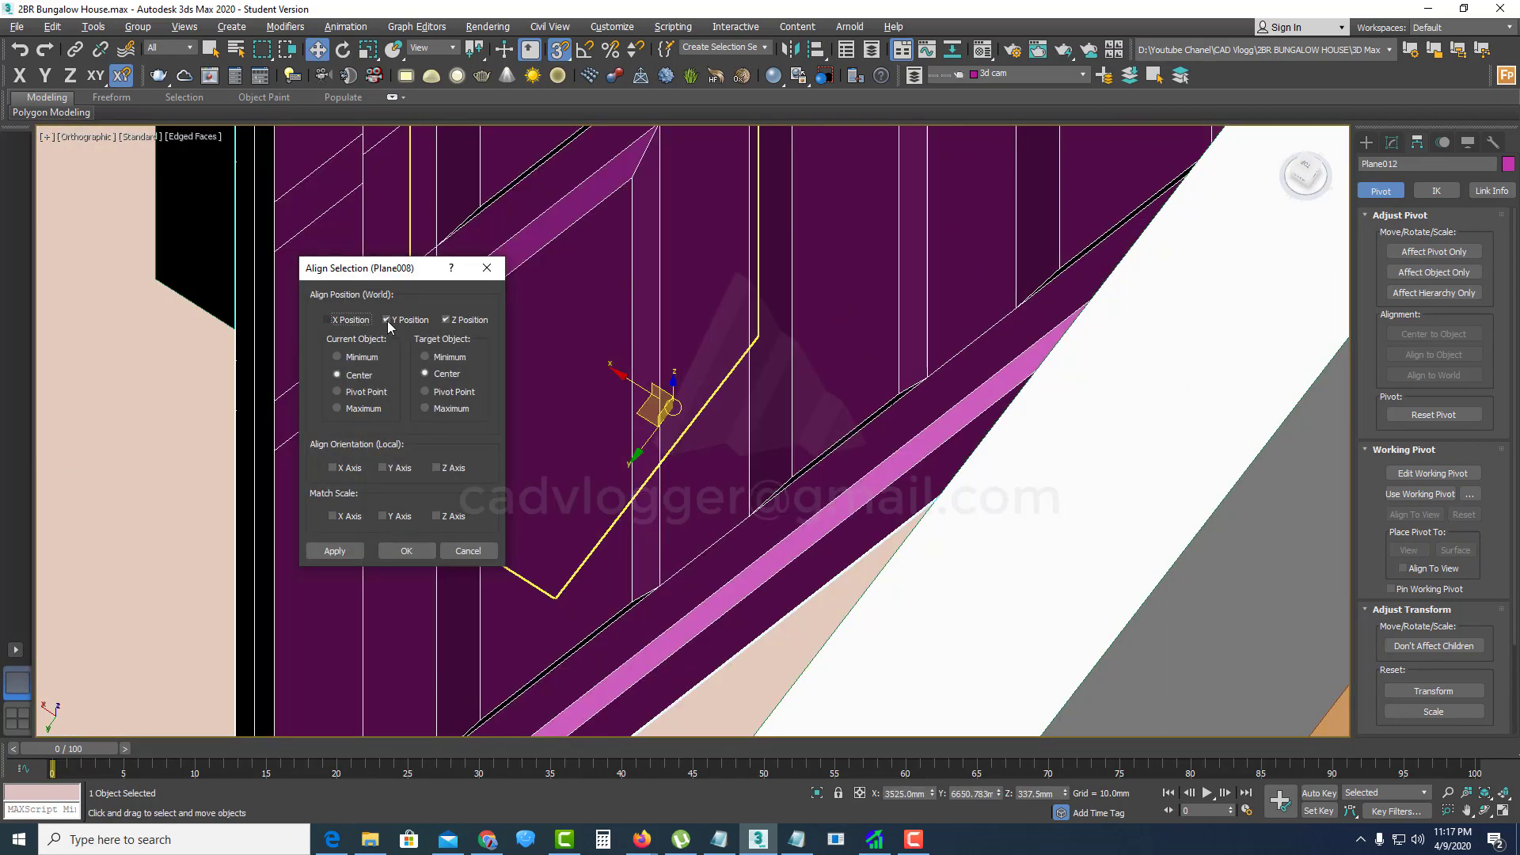
{"action": "left_click", "coordinate": [387, 321]}
{"action": "left_click", "coordinate": [352, 357]}
{"action": "left_click", "coordinate": [430, 354]}
{"action": "left_click", "coordinate": [426, 551]}
{"action": "scroll", "coordinate": [628, 438], "scroll_direction": "down", "scroll_amount": 8}
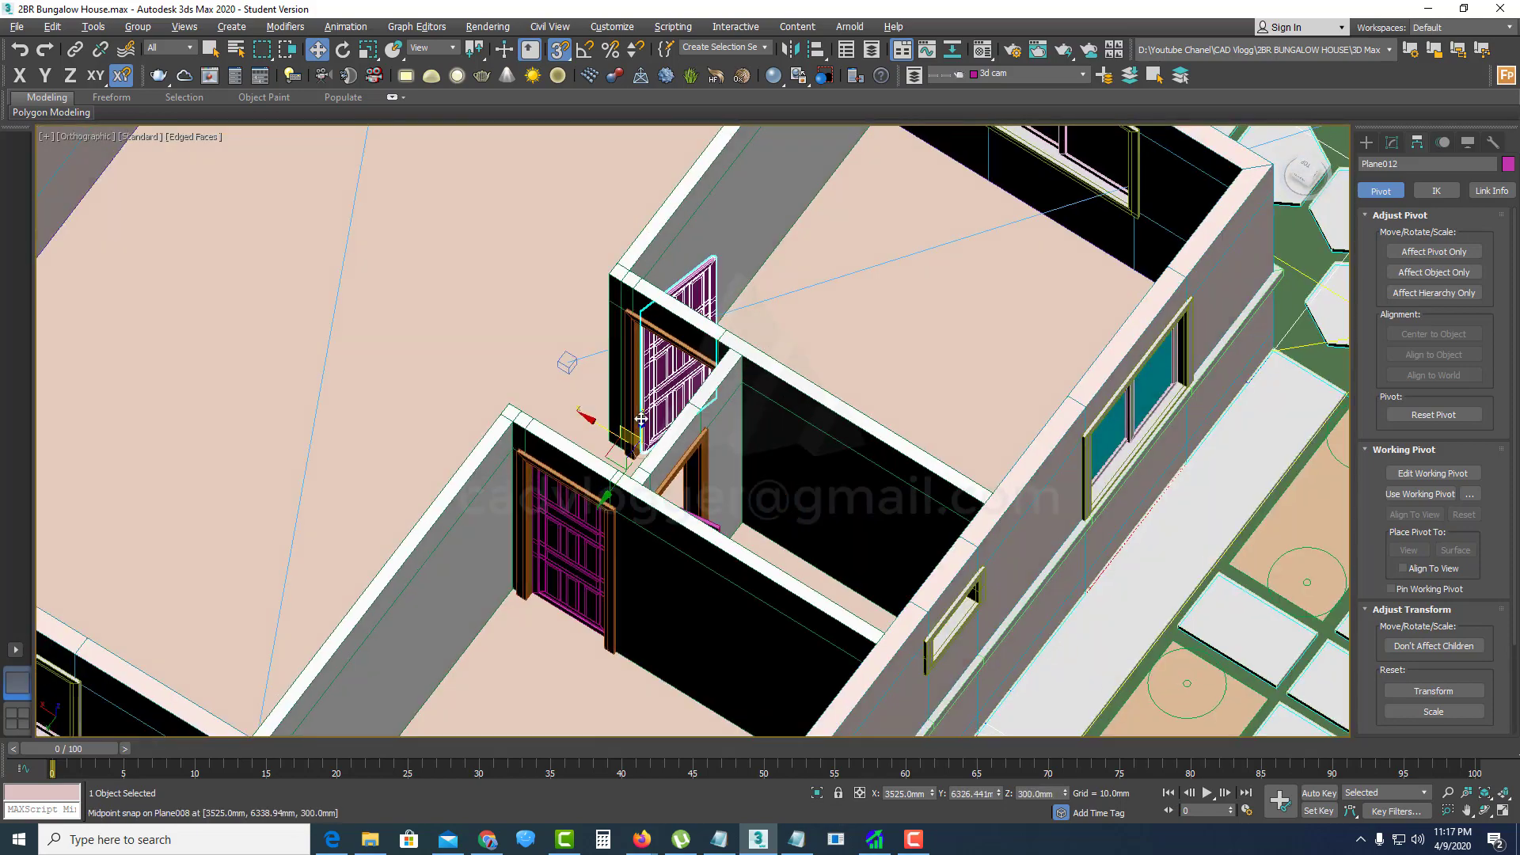
Step: Rotate the original detailed door open around its hinge to about -79.6 degrees about Z
{"action": "middle_click_drag", "start_coordinate": [628, 438], "coordinate": [950, 380], "text": "alt"}
{"action": "scroll", "coordinate": [831, 317], "scroll_direction": "up", "scroll_amount": 4}
{"action": "scroll", "coordinate": [761, 297], "scroll_direction": "up", "scroll_amount": 4}
{"action": "scroll", "coordinate": [674, 346], "scroll_direction": "down", "scroll_amount": 5}
{"action": "left_click", "coordinate": [696, 309]}
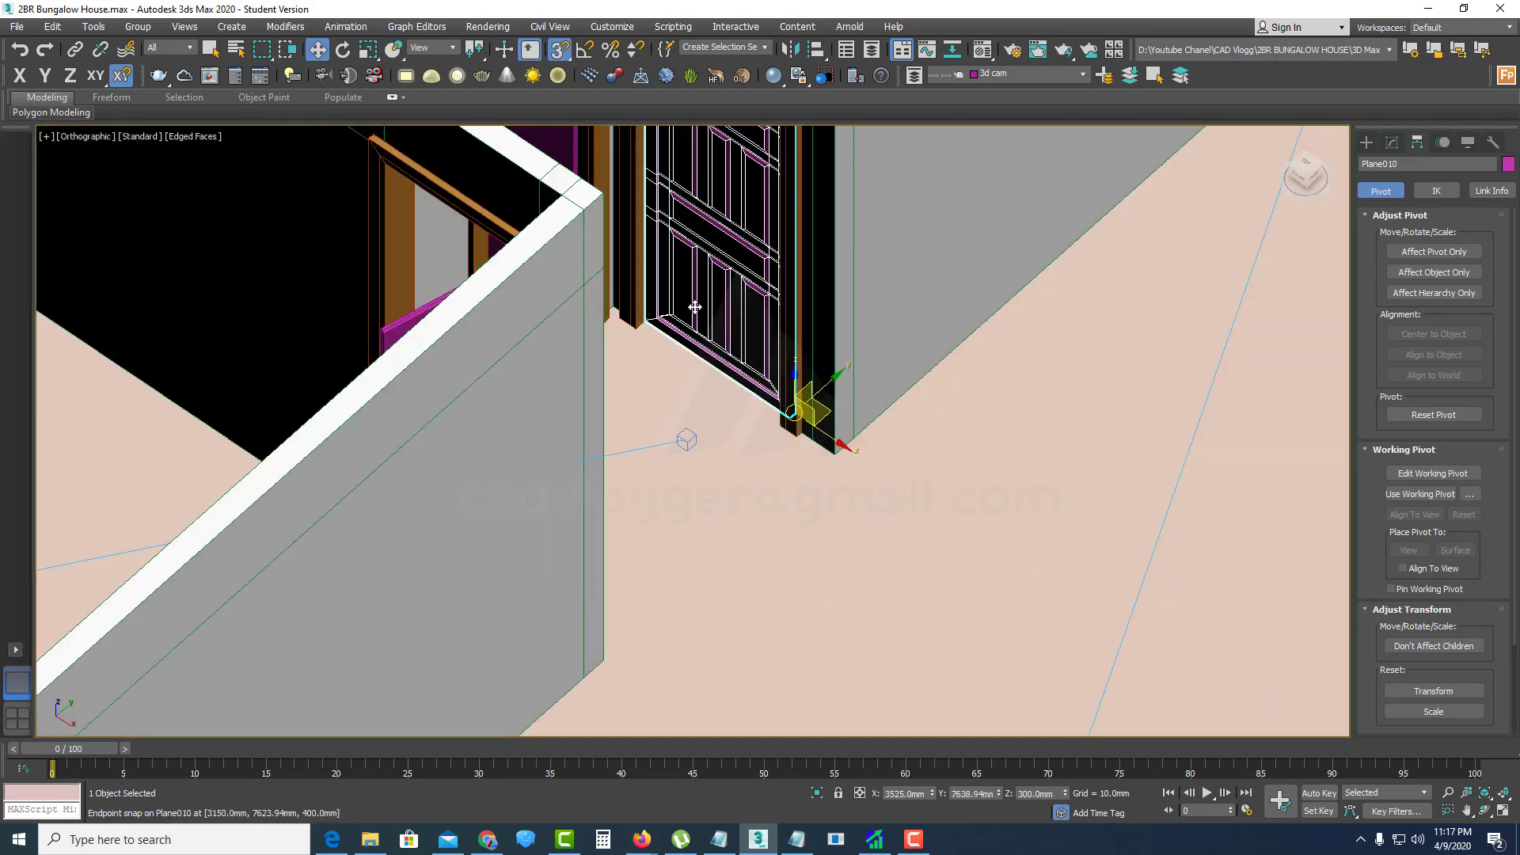
{"action": "middle_click_drag", "start_coordinate": [695, 309], "coordinate": [650, 458]}
{"action": "key", "text": "F12"}
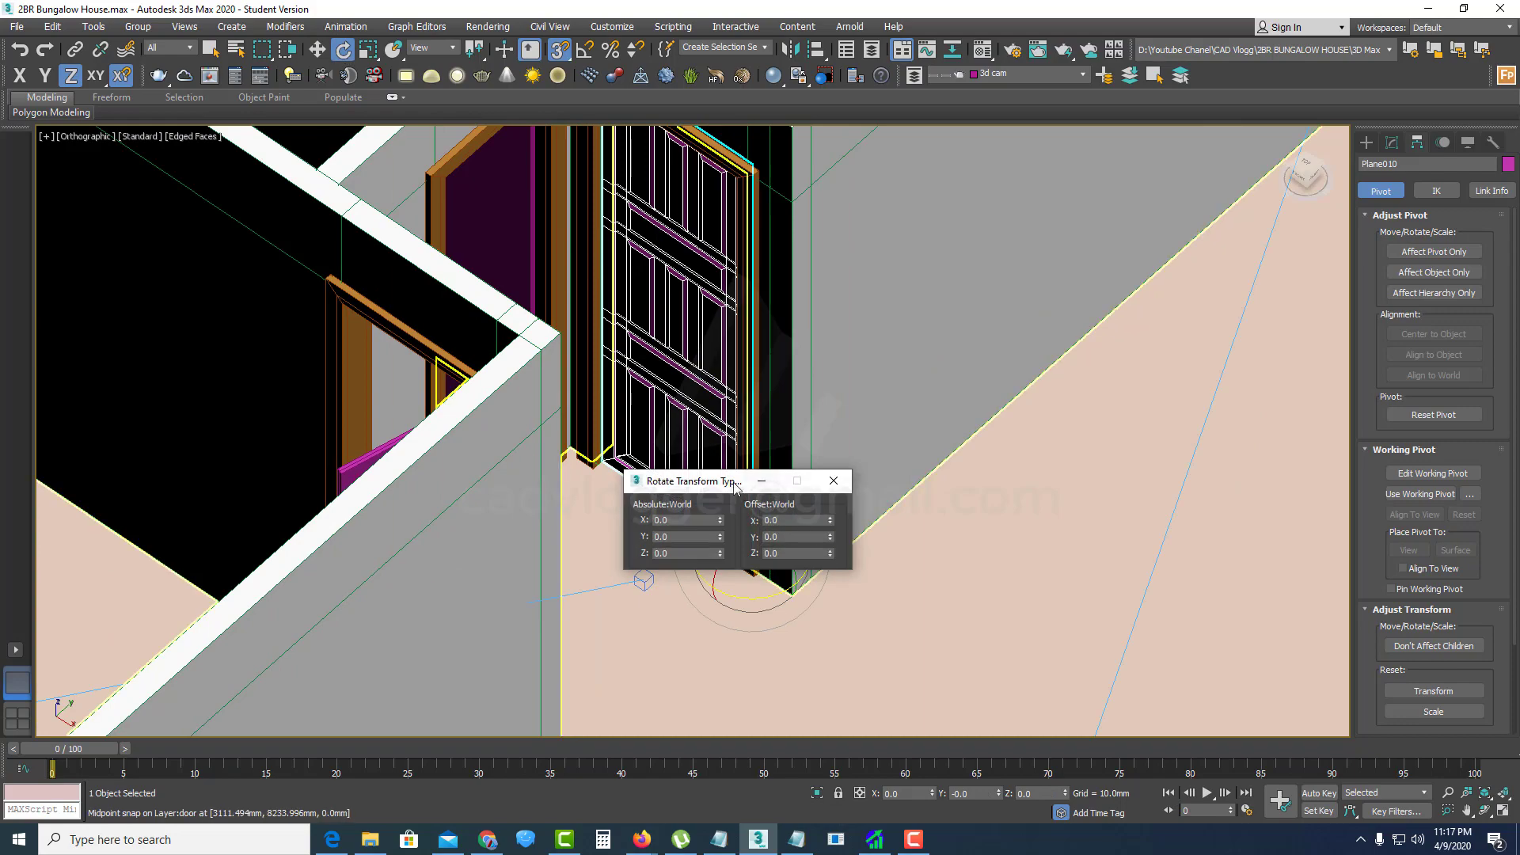
{"action": "left_click_drag", "start_coordinate": [696, 484], "coordinate": [449, 408]}
{"action": "left_click_drag", "start_coordinate": [587, 479], "coordinate": [550, 278]}
{"action": "middle_click_drag", "start_coordinate": [550, 278], "coordinate": [602, 372], "text": "alt"}
{"action": "scroll", "coordinate": [596, 328], "scroll_direction": "down", "scroll_amount": 10}
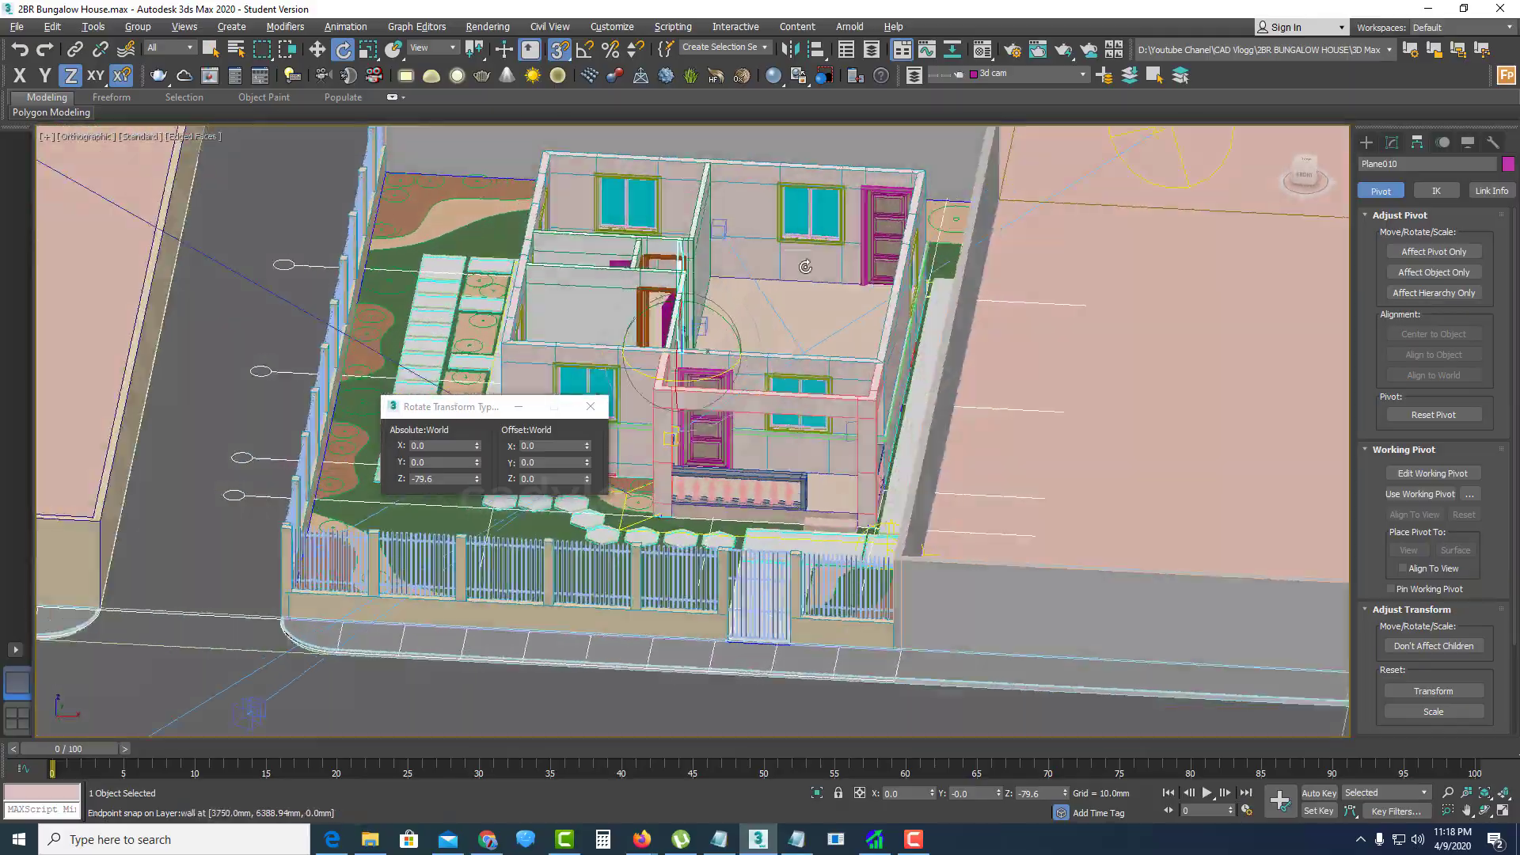